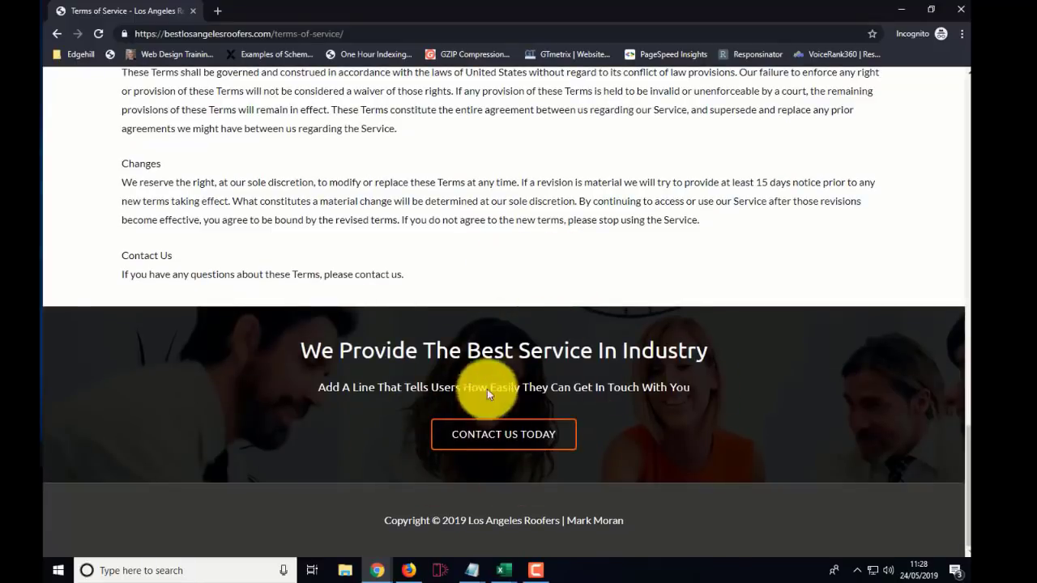
# Open the live site's Privacy Policy page and review it down to the footer
pyautogui.scroll(15, 454, 356)
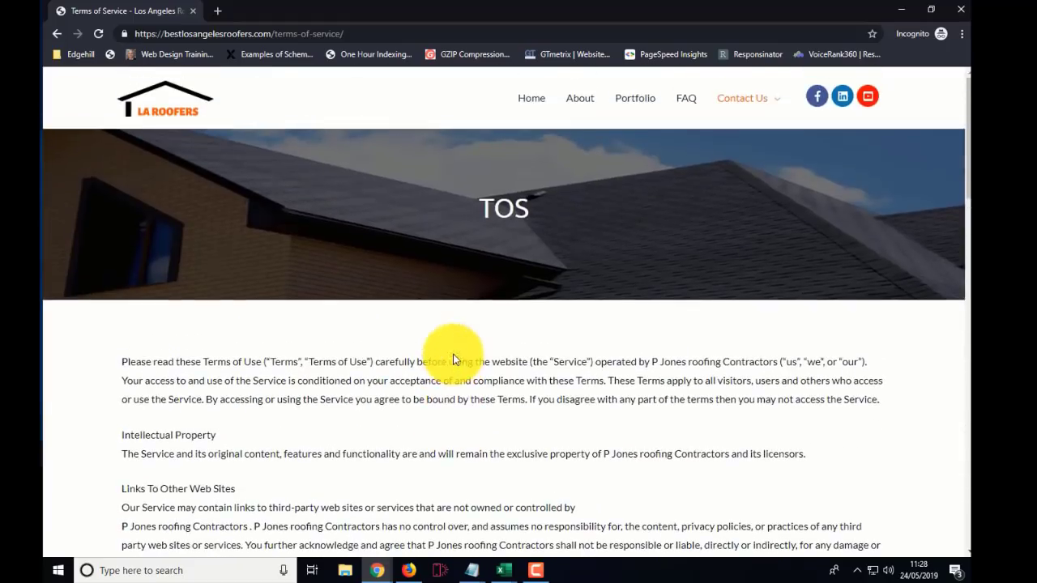
pyautogui.moveTo(782, 94)
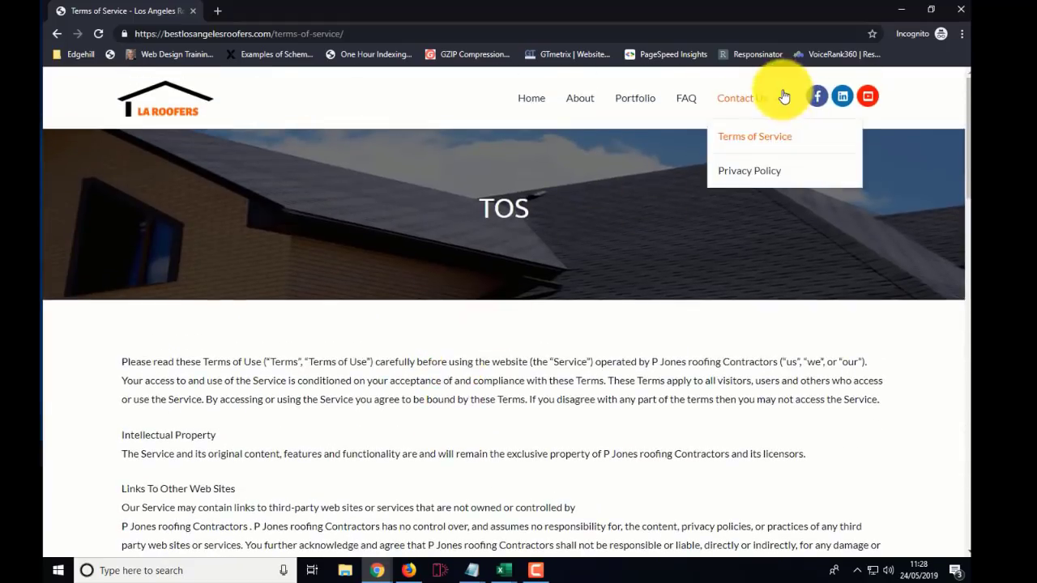
pyautogui.click(746, 172)
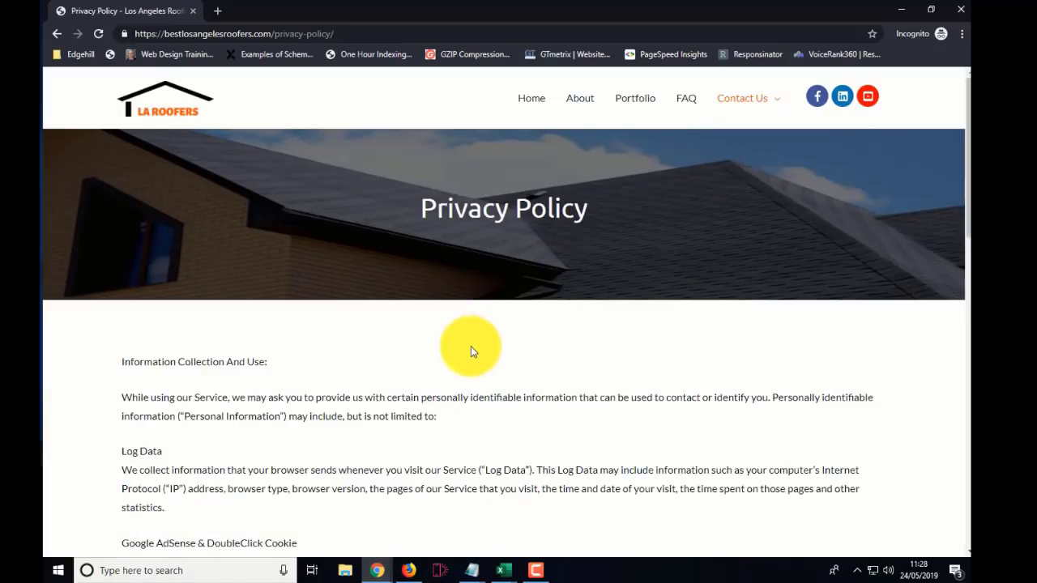
pyautogui.scroll(-3, 470, 346)
pyautogui.scroll(-9, 465, 329)
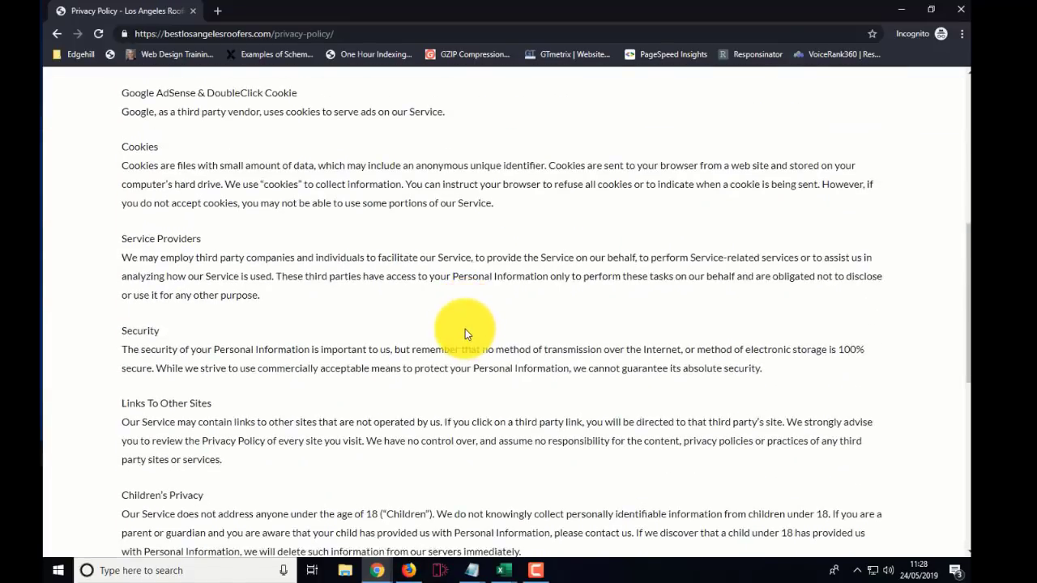
pyautogui.scroll(-1, 466, 329)
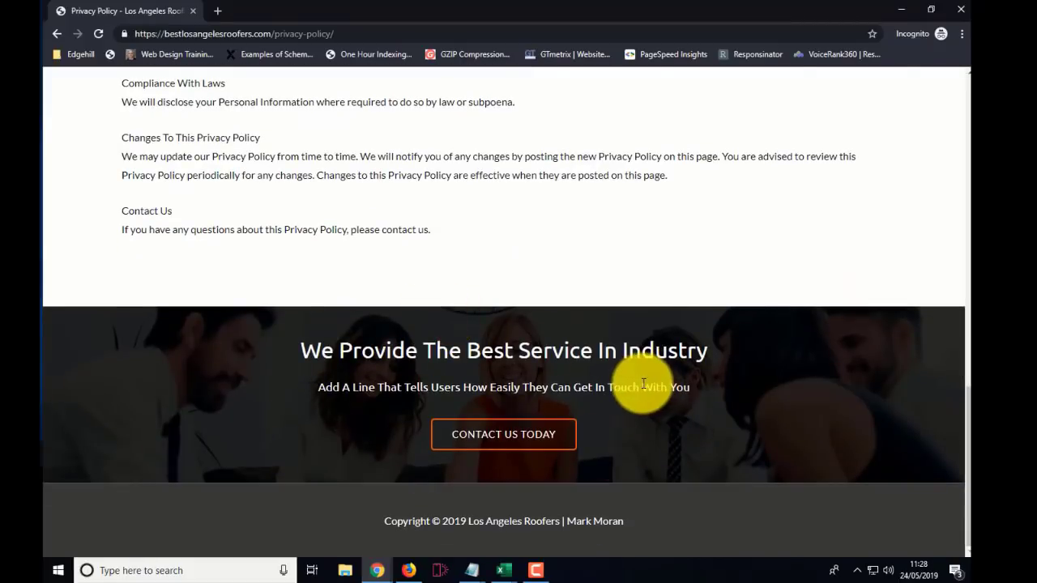
pyautogui.scroll(13, 643, 385)
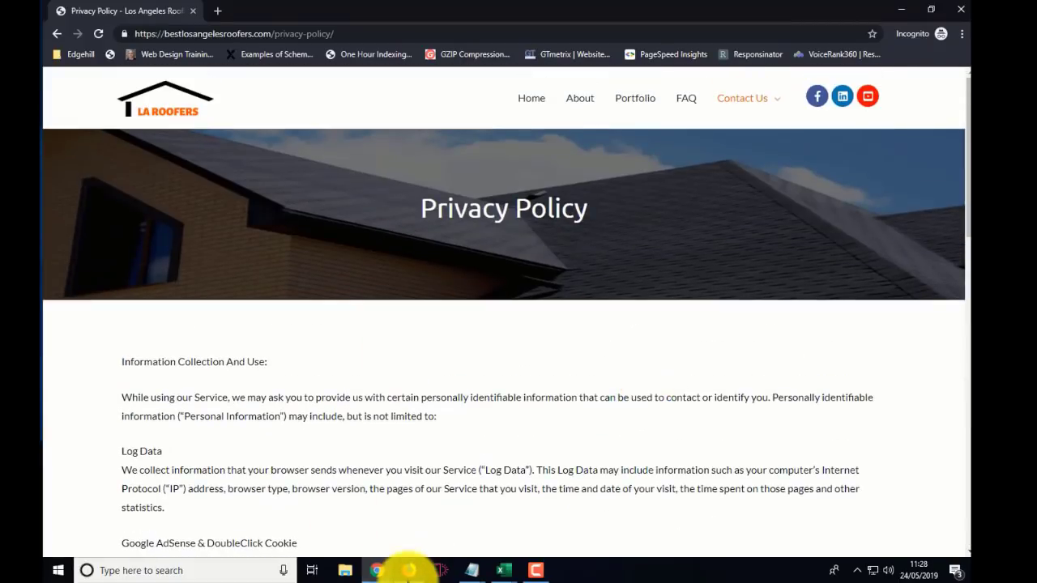
# In the Elementor window, remove the line break after "controlled by" in the first Links To Other Web Sites paragraph
pyautogui.moveTo(378, 569)
pyautogui.click(343, 531)
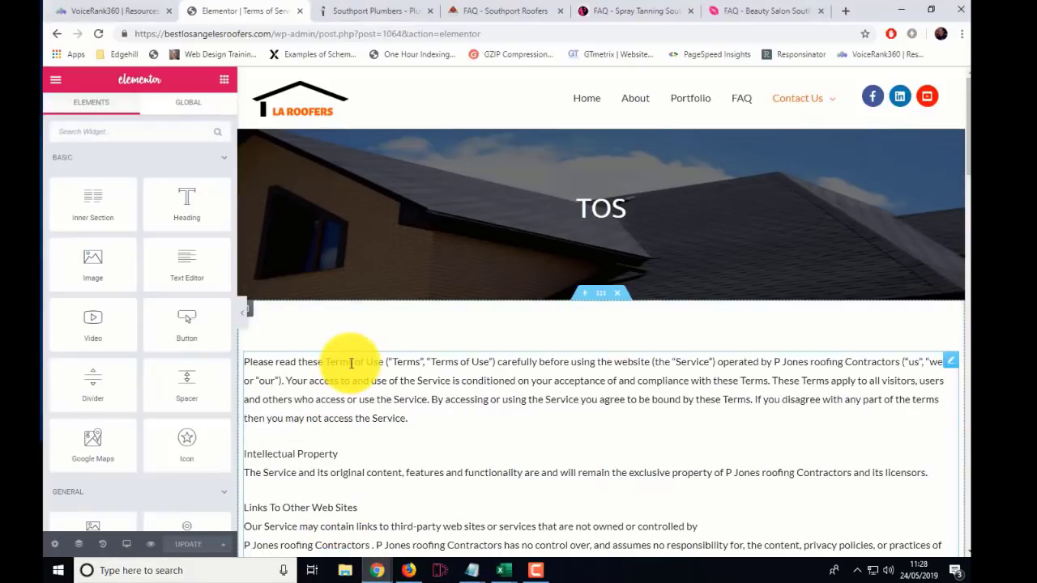
pyautogui.scroll(-3, 346, 364)
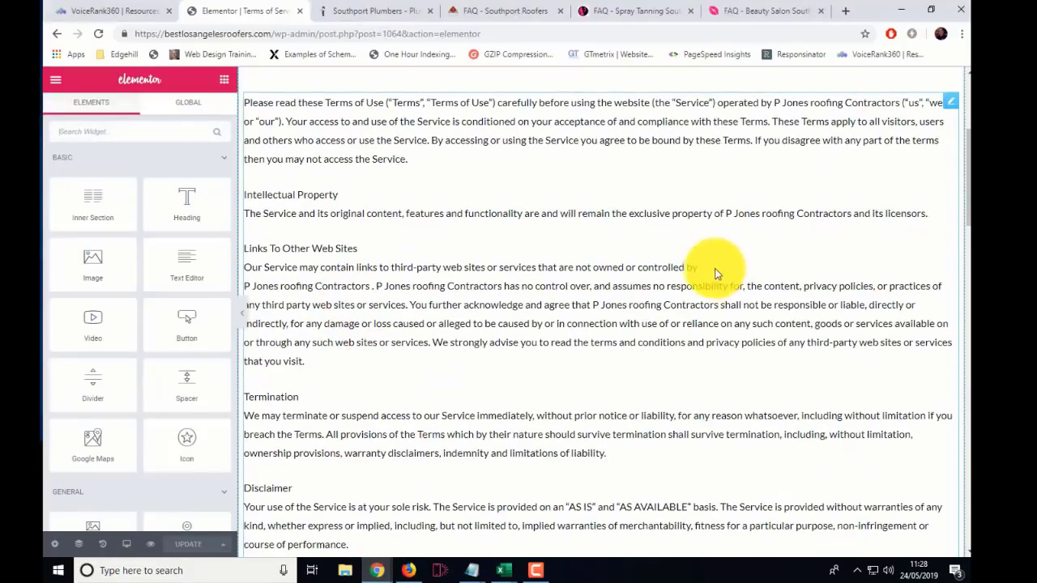
pyautogui.click(702, 269)
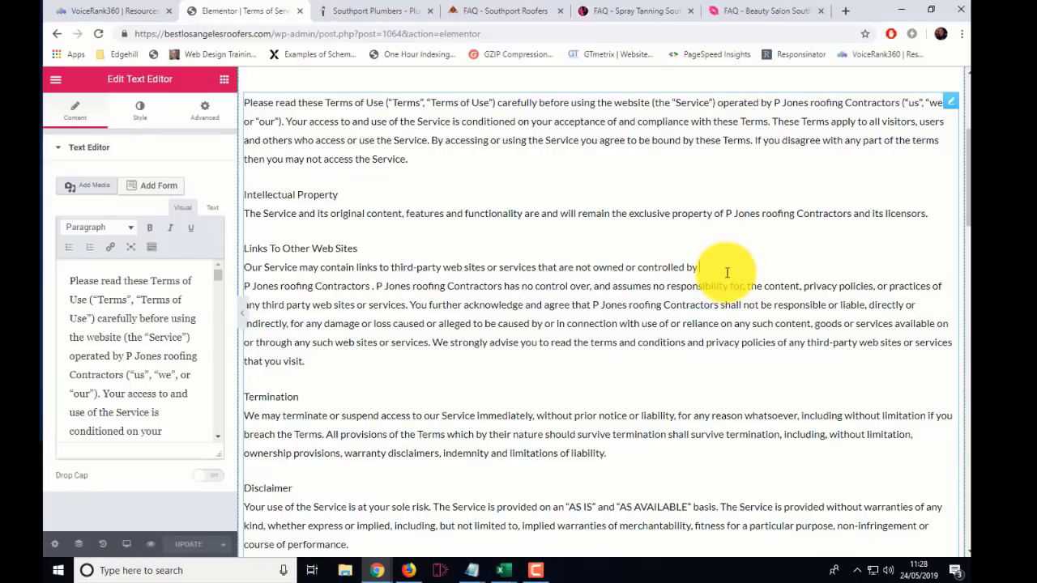
pyautogui.press('Delete')
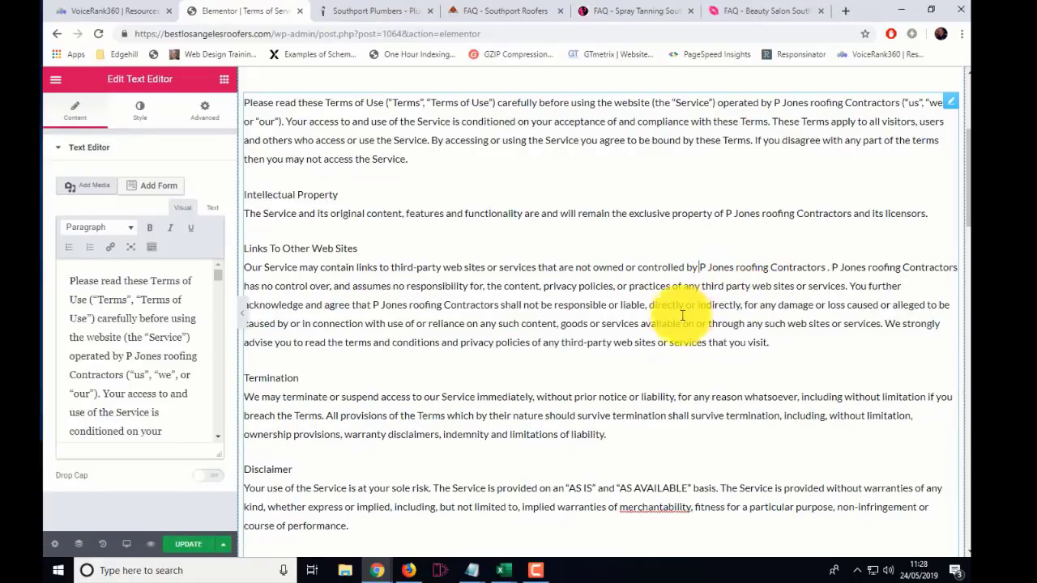
# Split "merchantability" into "merchant ability" in the first Disclaimer paragraph and update the page
pyautogui.scroll(-2, 681, 317)
pyautogui.scroll(-1, 679, 316)
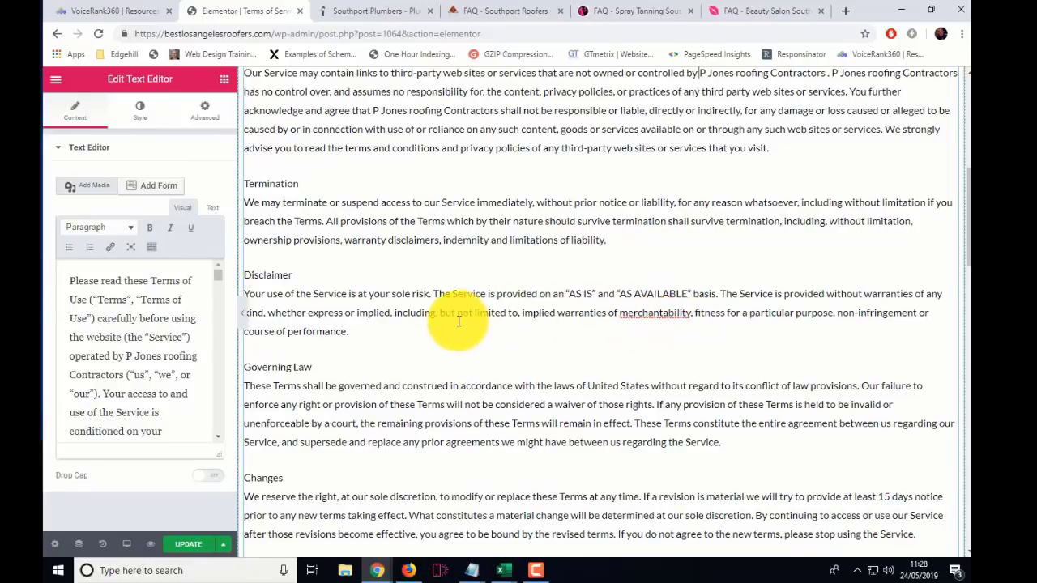
pyautogui.click(664, 315)
pyautogui.press('BackSpace')
pyautogui.write('a')
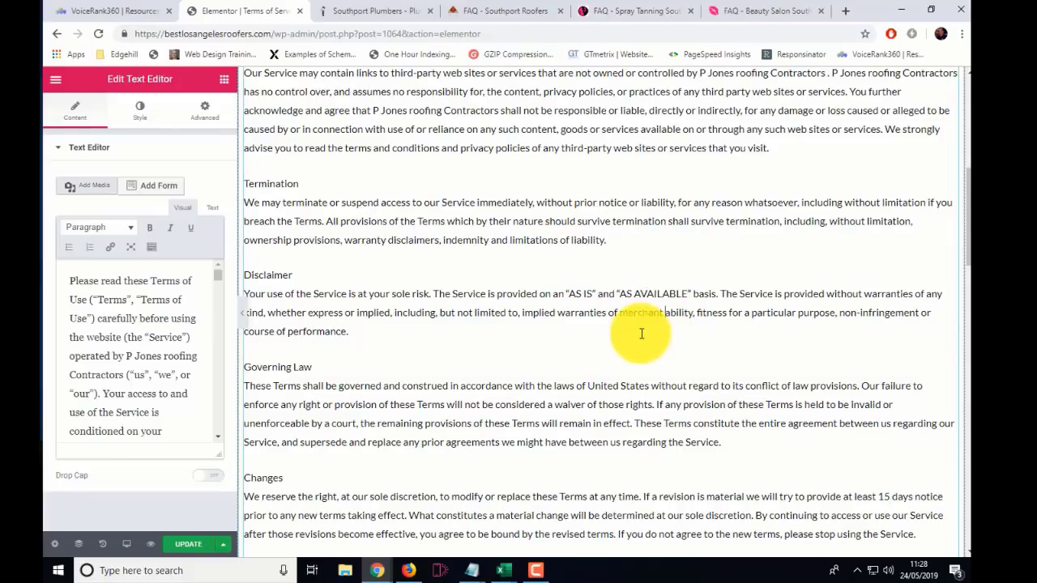
pyautogui.scroll(-3, 514, 332)
pyautogui.scroll(-8, 514, 335)
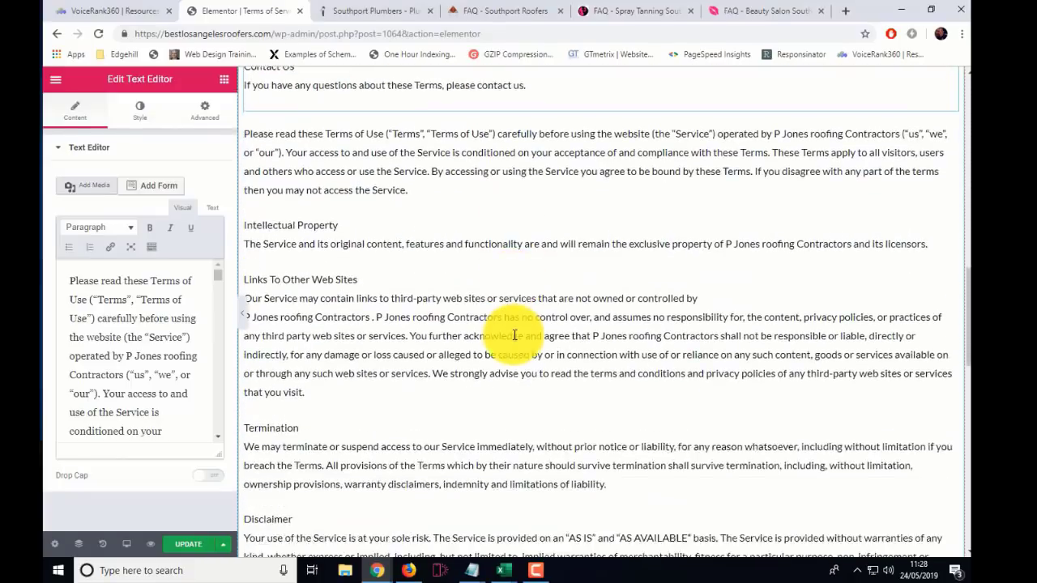
pyautogui.scroll(-3, 514, 334)
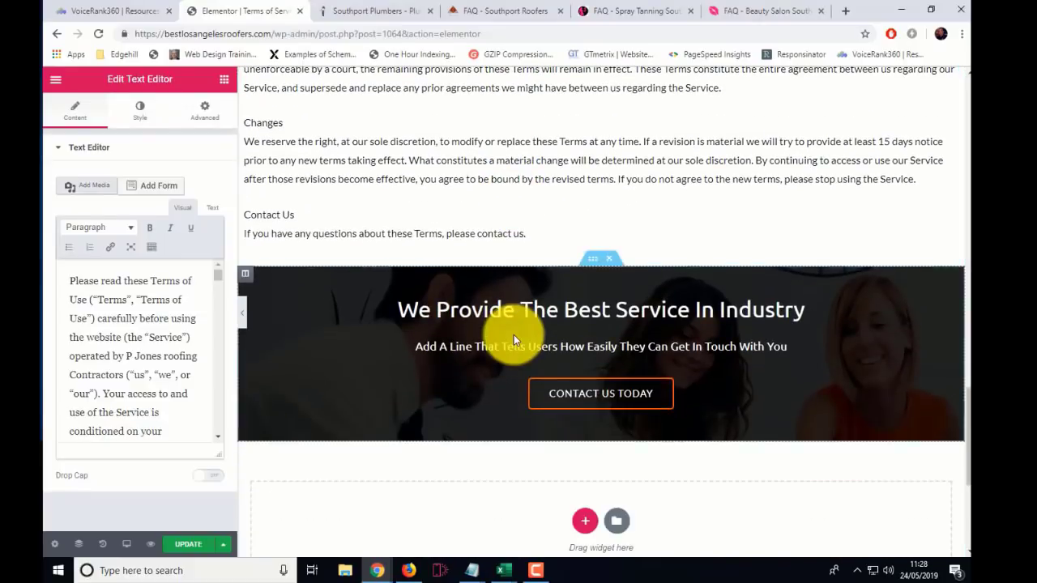
pyautogui.click(201, 541)
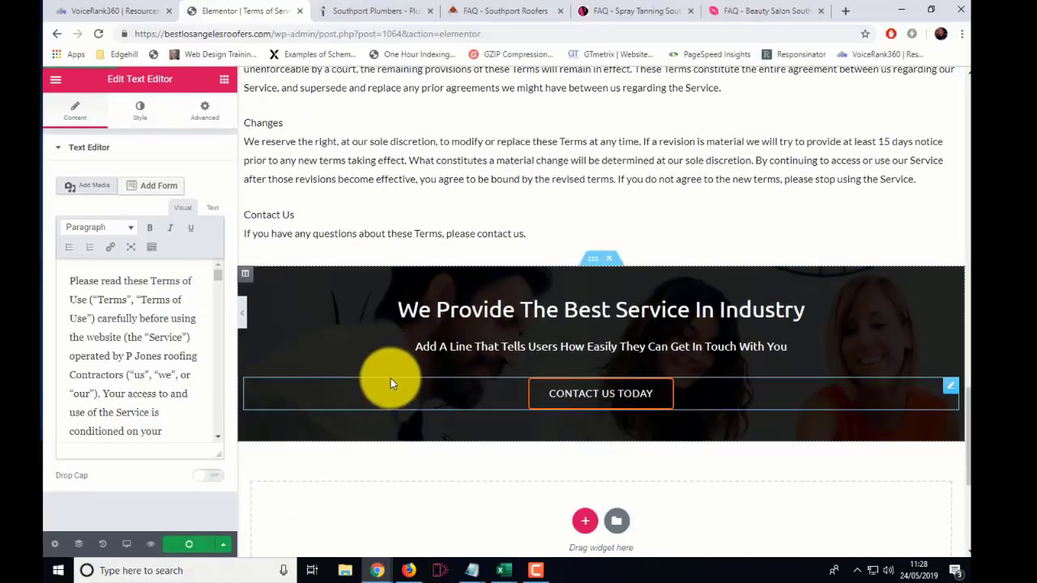
# Set the call-to-action inner section's background image position to Top Center and size to Cover, and update the page
pyautogui.click(593, 261)
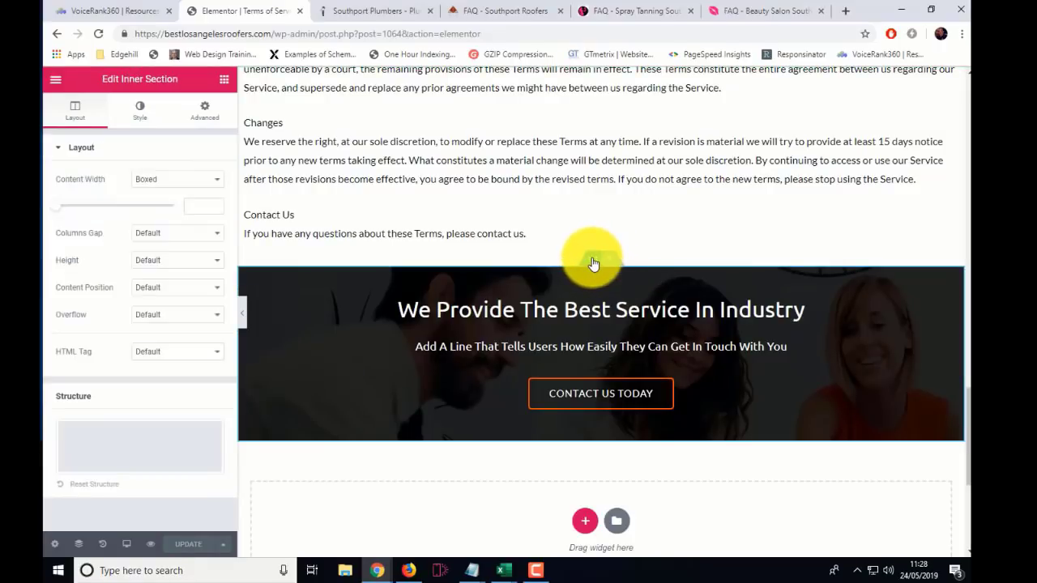
pyautogui.click(141, 114)
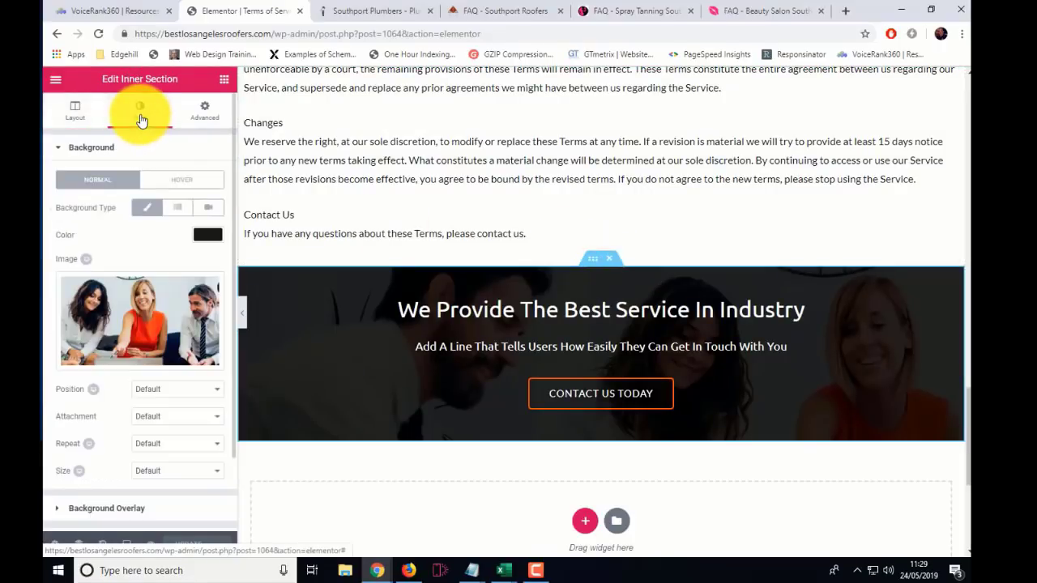
pyautogui.click(174, 391)
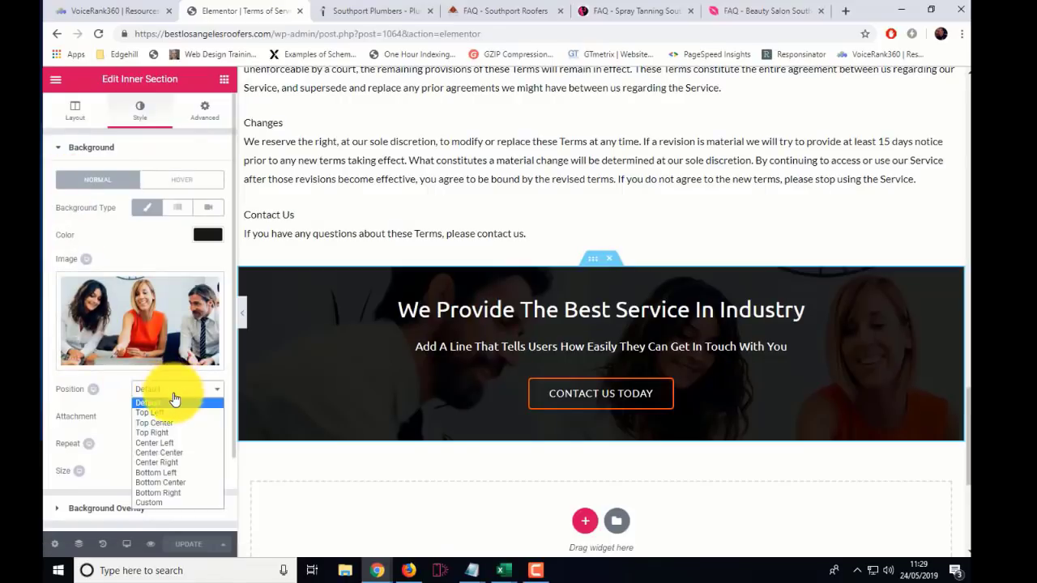
pyautogui.click(174, 423)
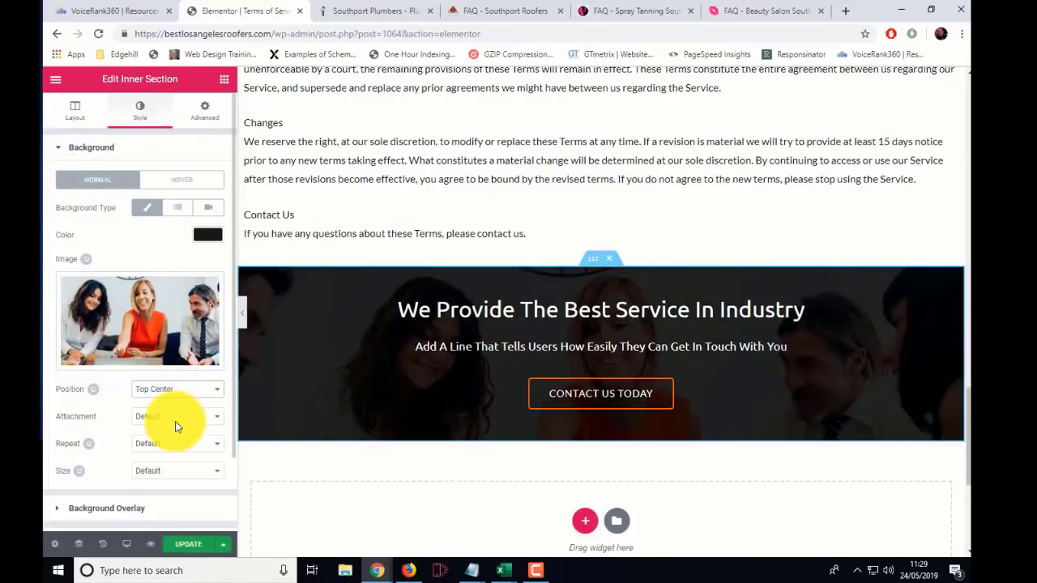
pyautogui.click(172, 472)
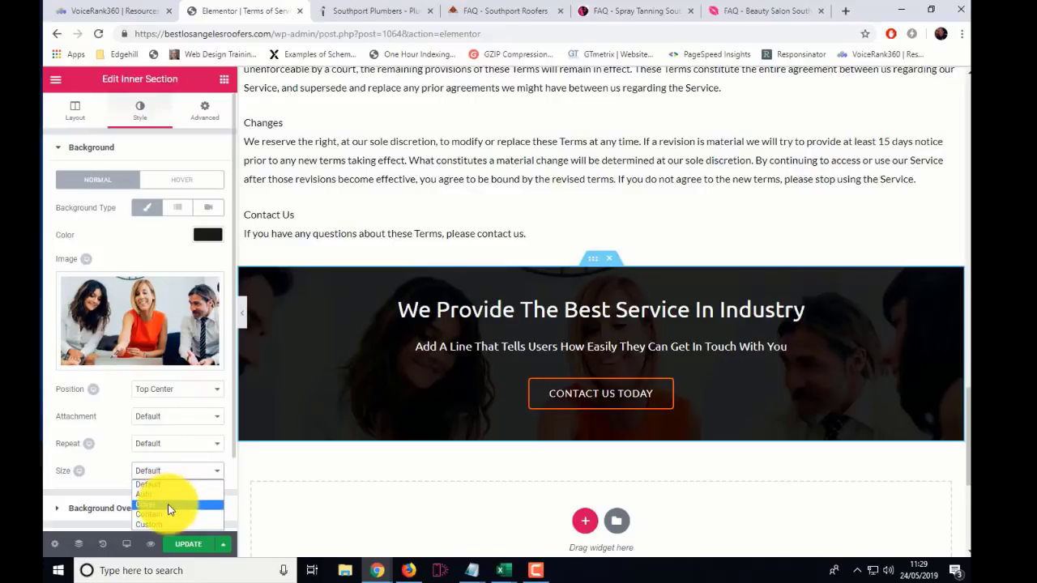
pyautogui.click(167, 504)
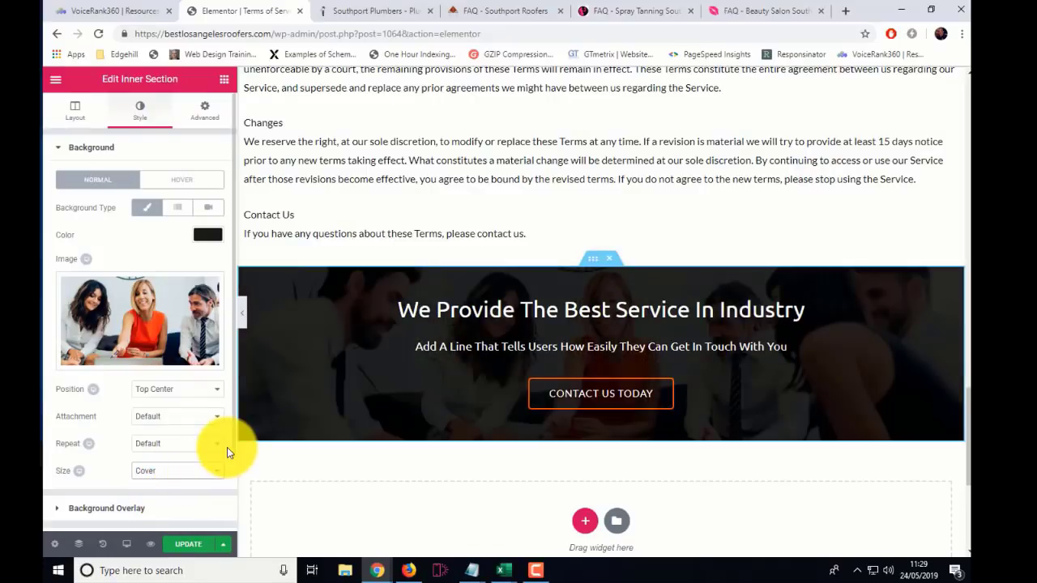
pyautogui.click(184, 546)
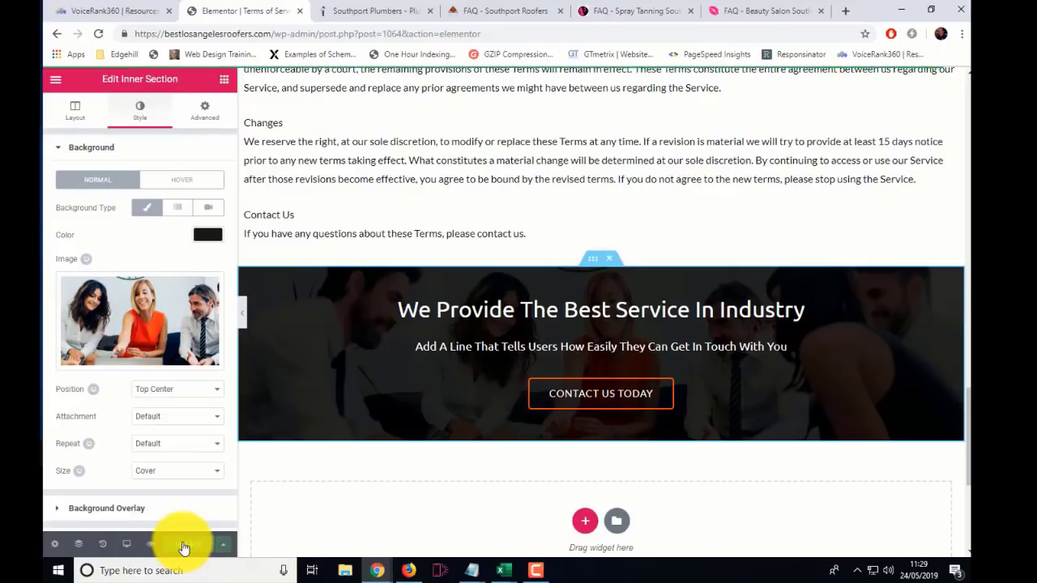
# Reload the live site in the incognito window and review the Terms of Service page down to the call-to-action section
pyautogui.scroll(2, 301, 364)
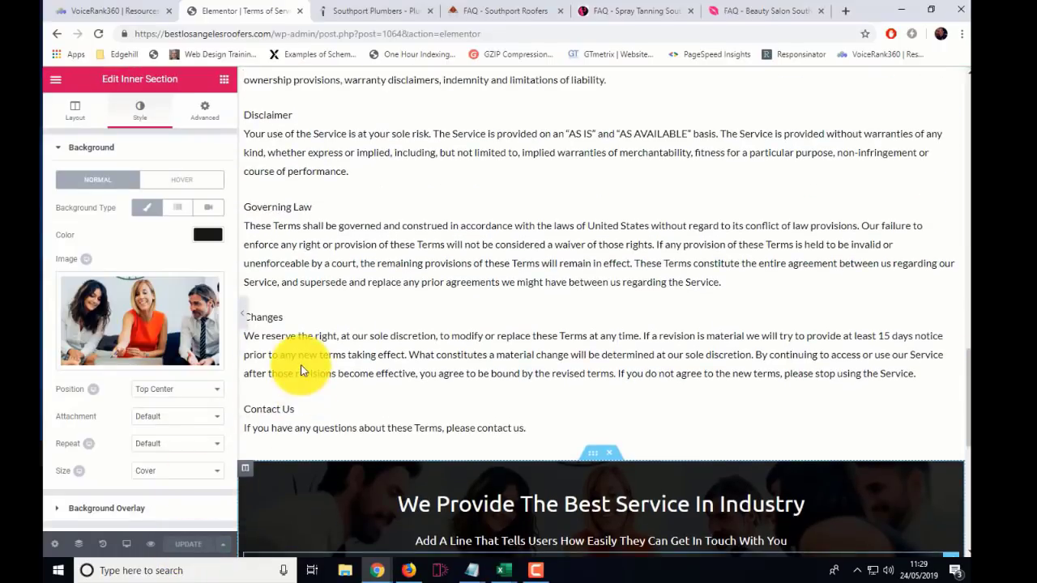
pyautogui.scroll(2, 300, 364)
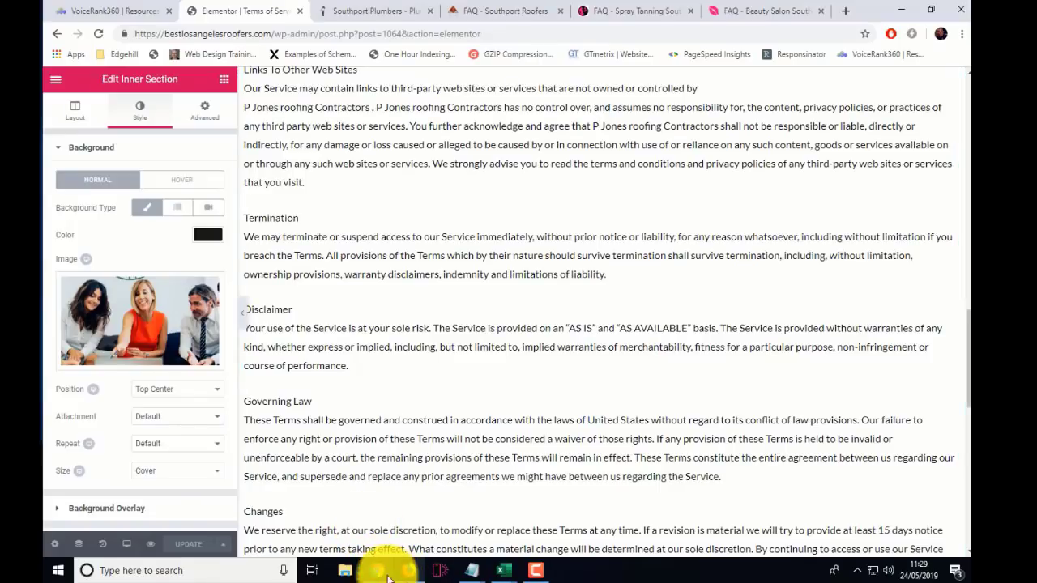
pyautogui.moveTo(380, 571)
pyautogui.click(424, 537)
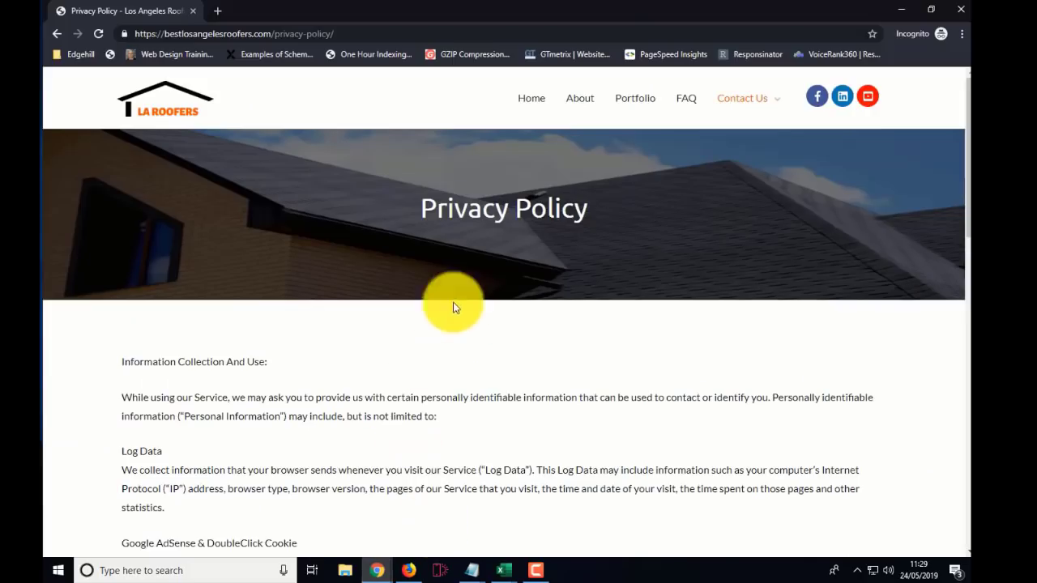
pyautogui.click(98, 33)
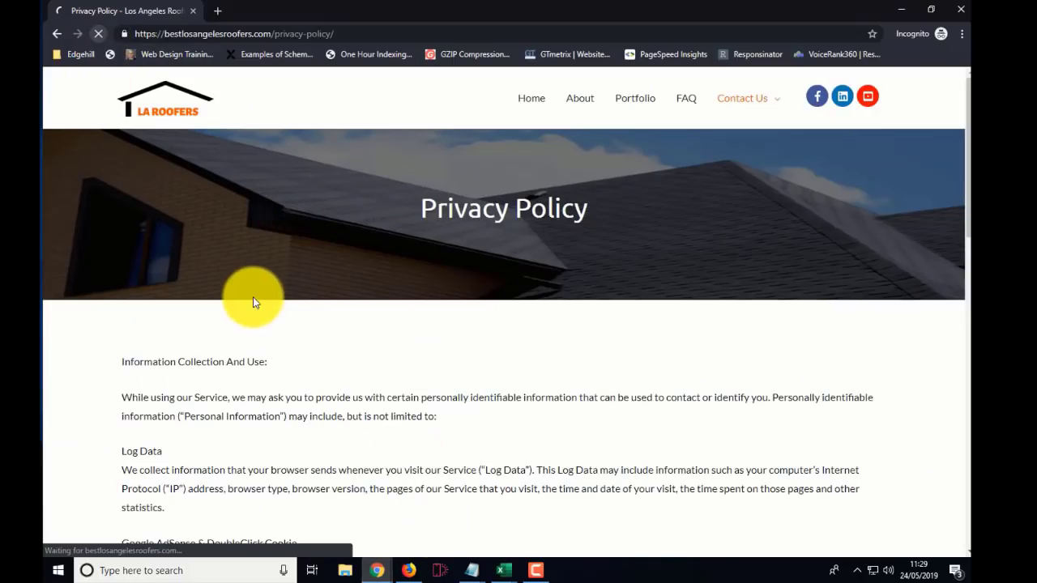
pyautogui.moveTo(752, 106)
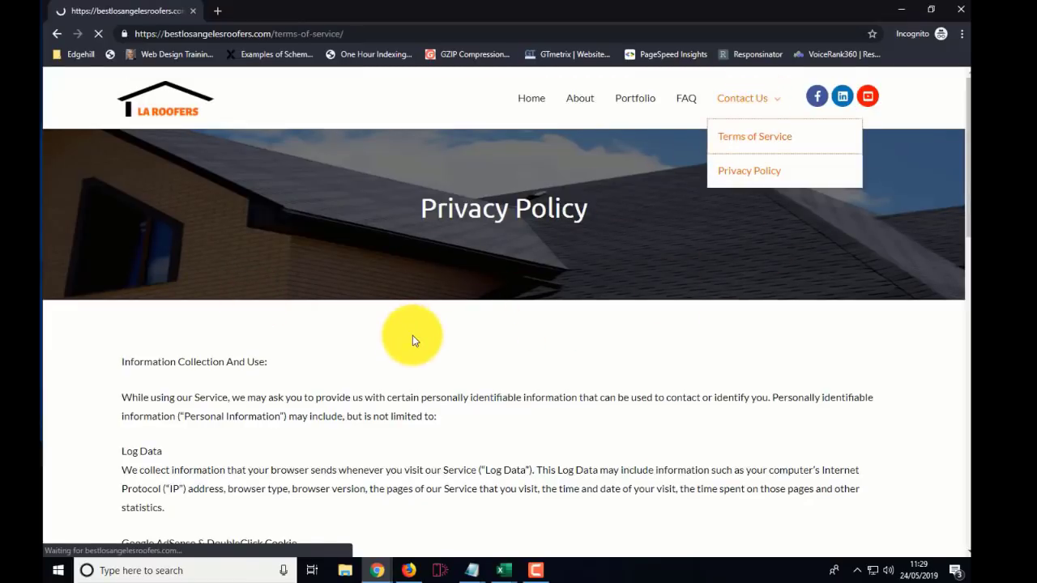
pyautogui.scroll(-2, 412, 338)
pyautogui.scroll(-3, 412, 339)
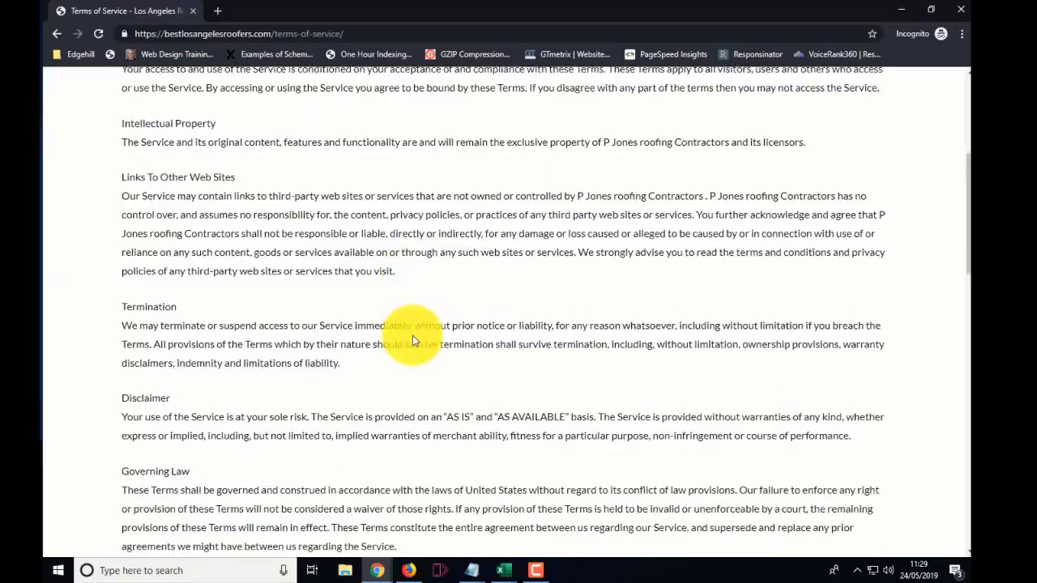
pyautogui.scroll(-3, 413, 340)
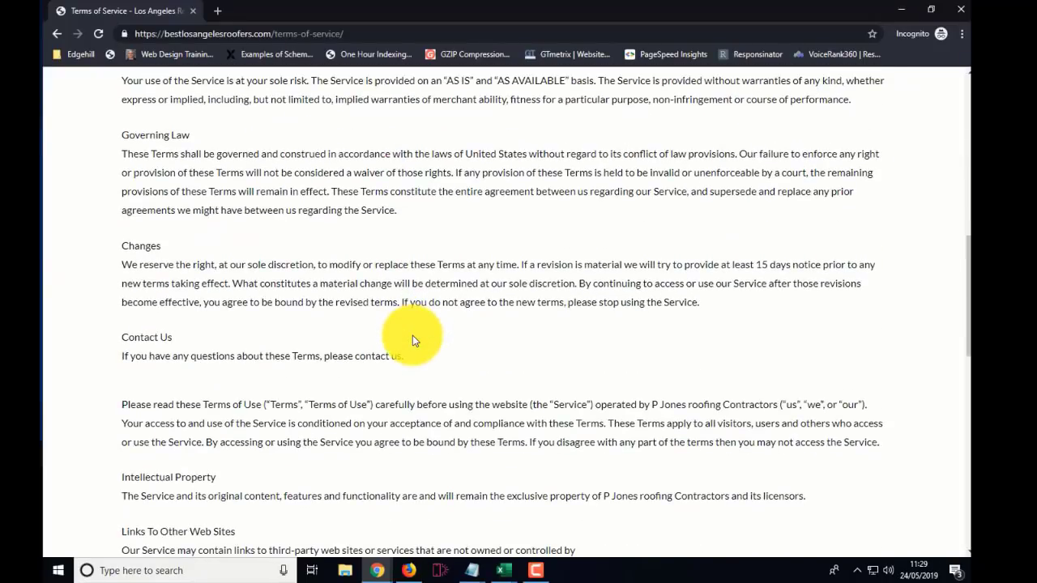
pyautogui.scroll(-2, 413, 340)
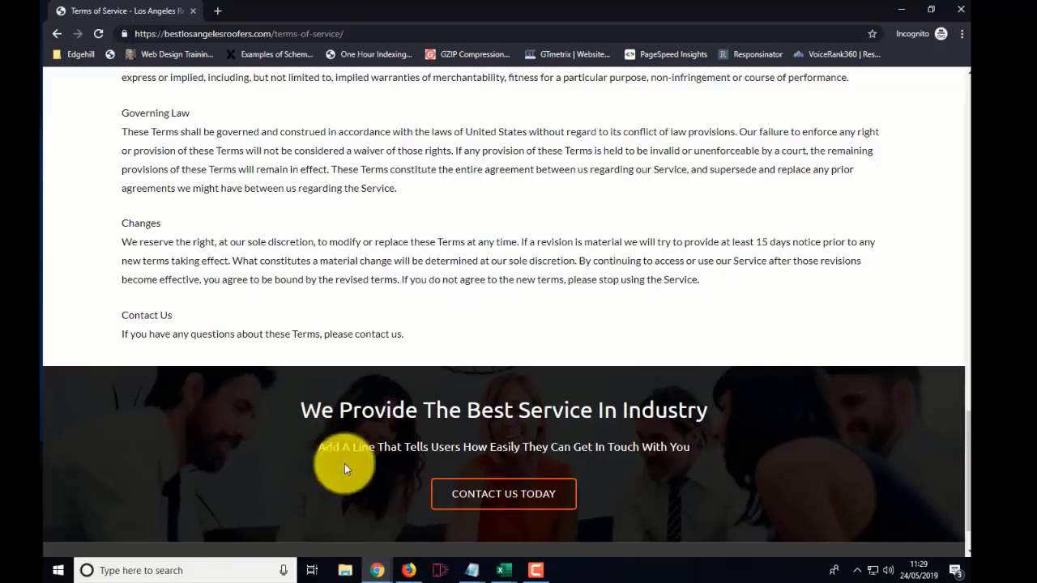
# Back in the Elementor window, delete the "Add a line that tells users how easily they can get in touch with you" heading
pyautogui.moveTo(384, 571)
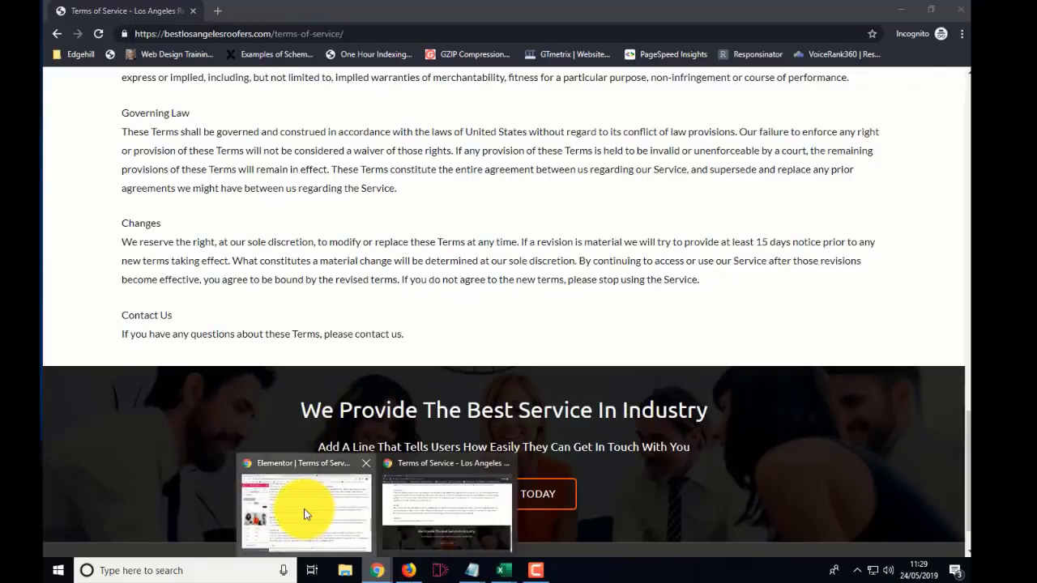
pyautogui.click(300, 512)
pyautogui.scroll(-3, 418, 427)
pyautogui.scroll(2, 418, 426)
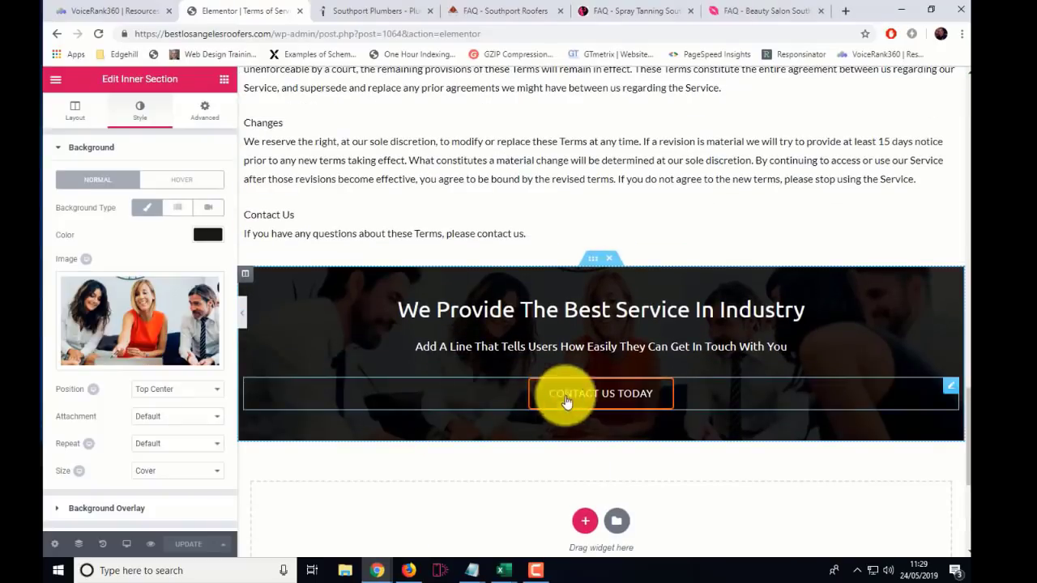
pyautogui.click(629, 343)
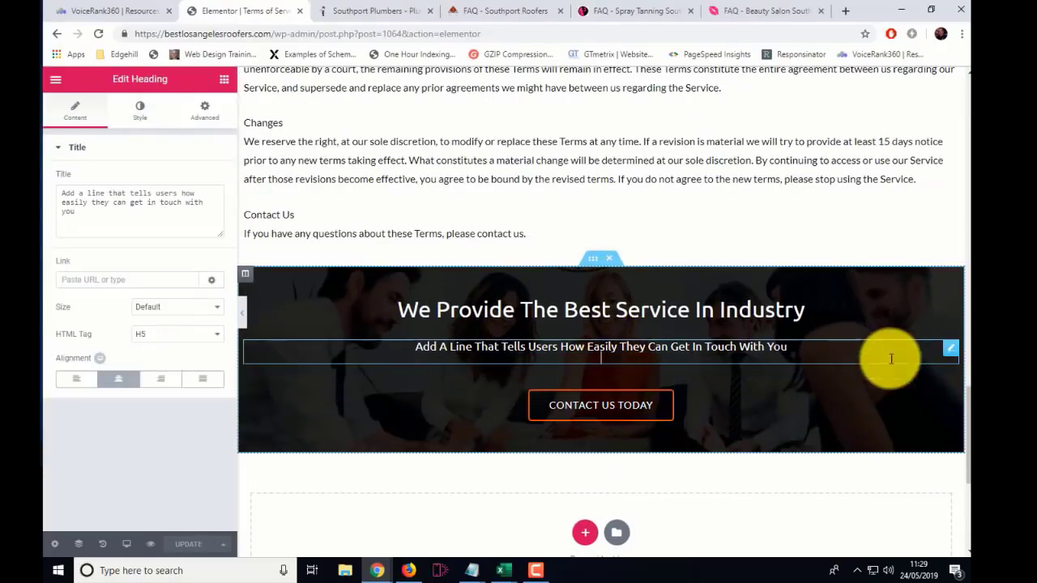
pyautogui.rightClick(946, 354)
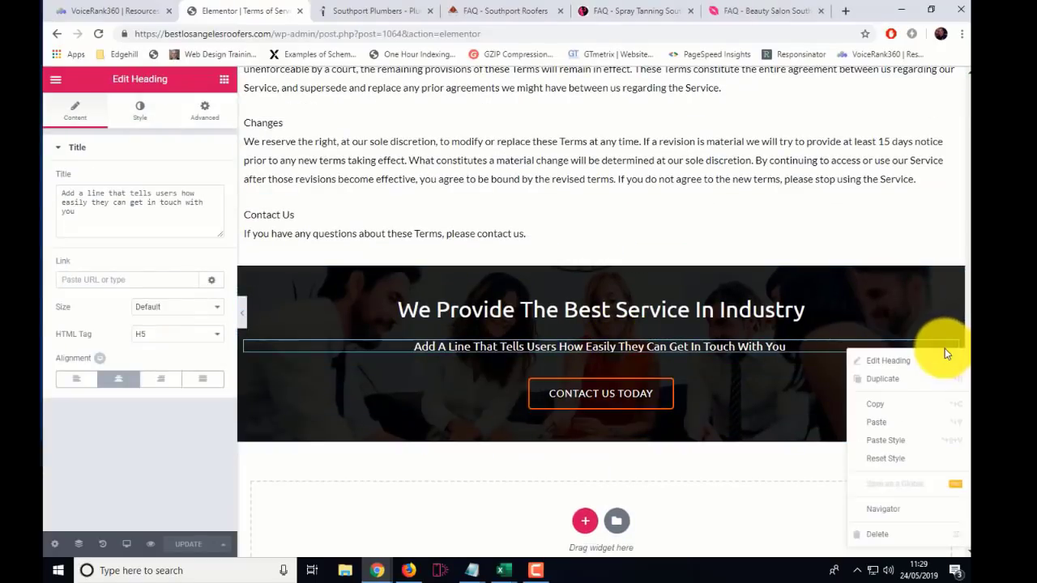
pyautogui.click(879, 534)
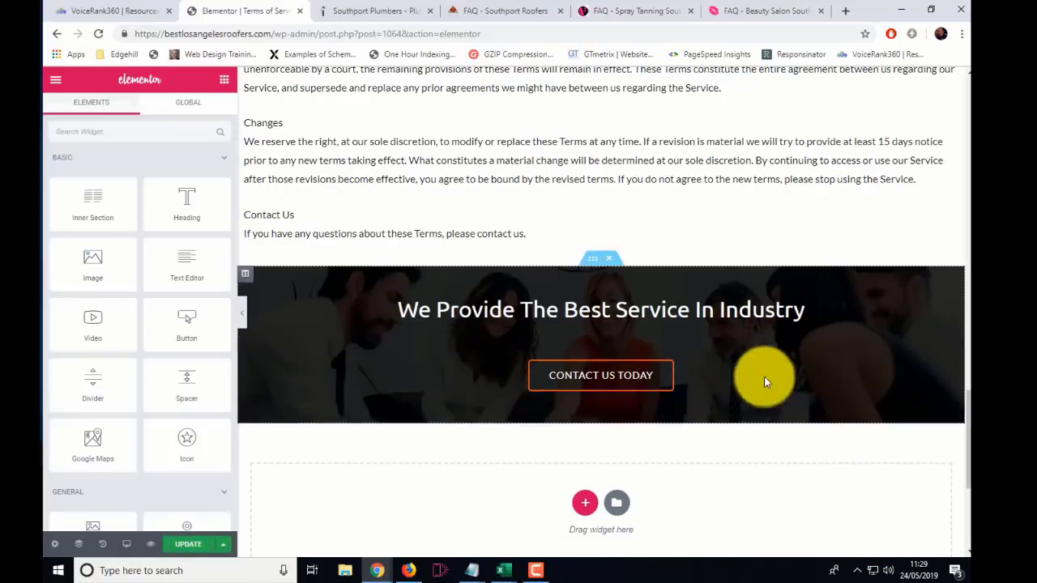
# Update the page, change the call-to-action heading to "We provide the best service in the industry", and update the page again
pyautogui.click(189, 545)
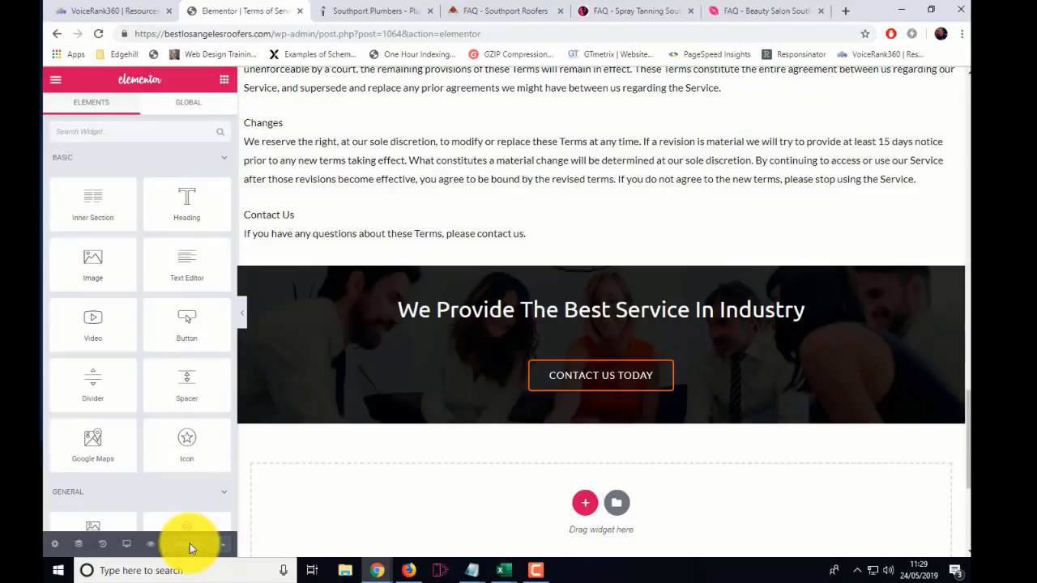
pyautogui.click(717, 315)
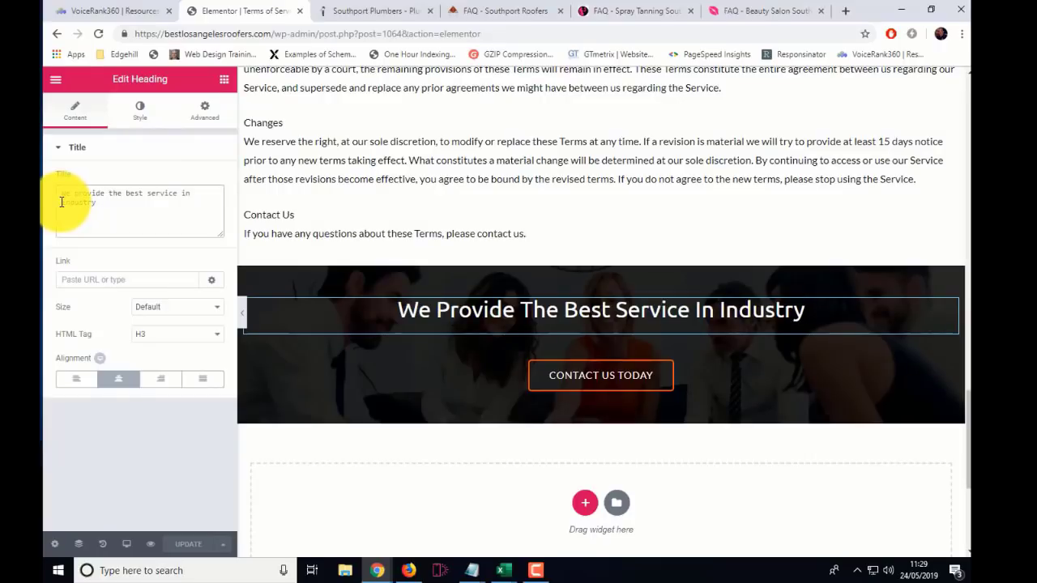
pyautogui.click(61, 202)
pyautogui.write('The')
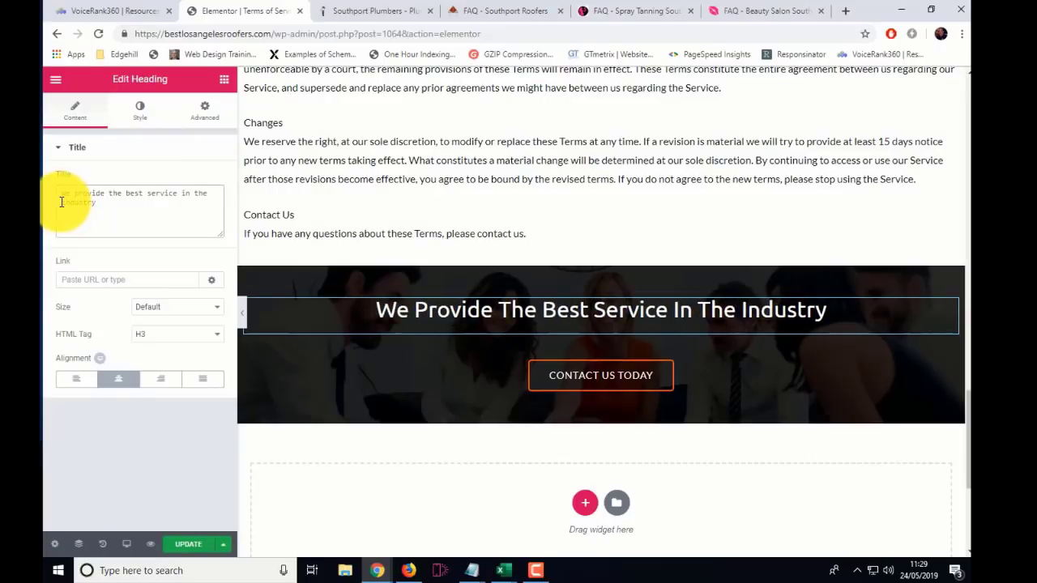
pyautogui.click(189, 547)
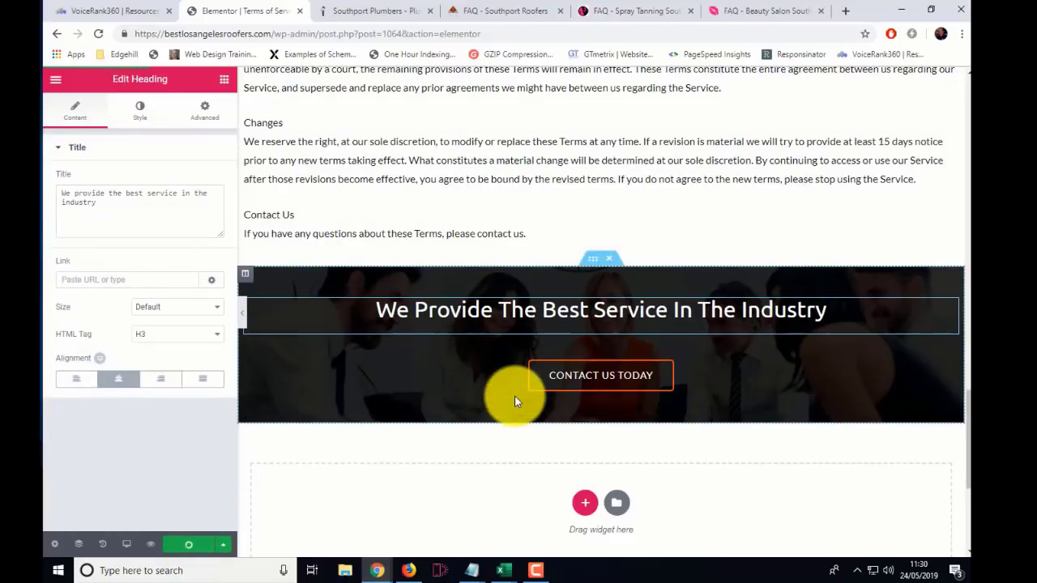
# Reload the live Terms of Service page in the incognito window and review its call-to-action section and footer
pyautogui.moveTo(384, 571)
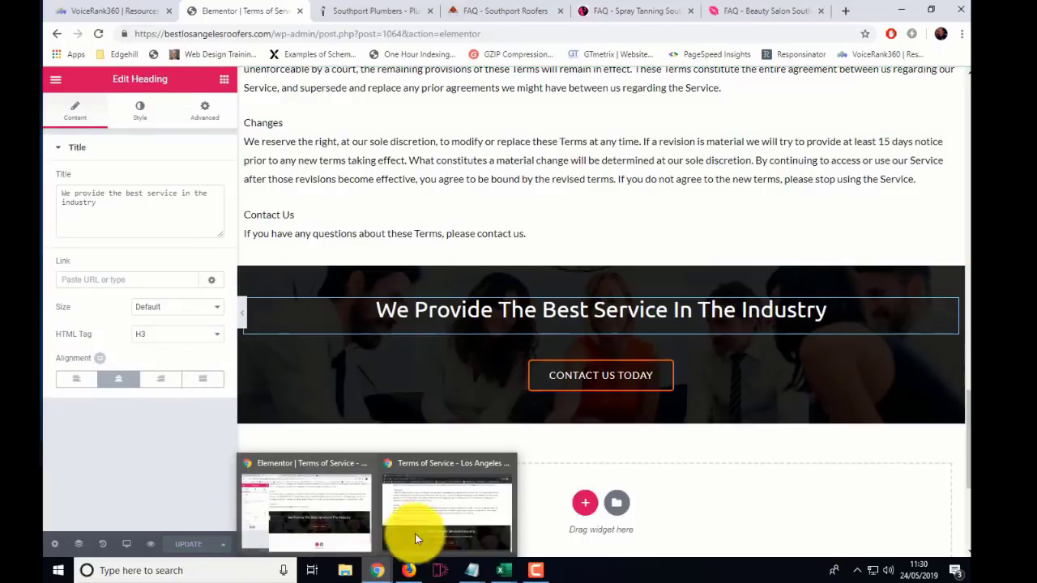
pyautogui.click(417, 536)
pyautogui.click(100, 34)
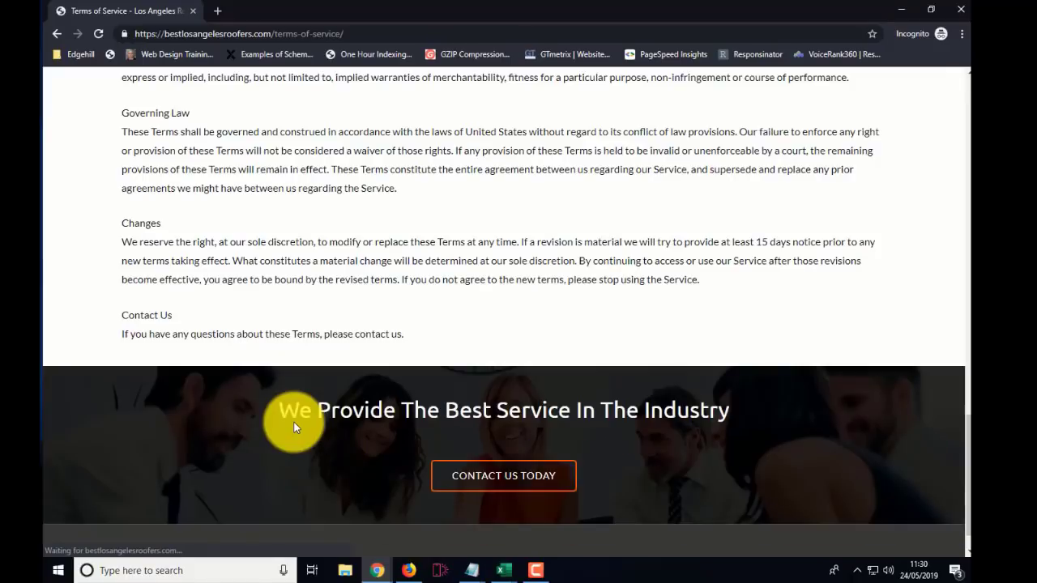
pyautogui.scroll(-1, 272, 439)
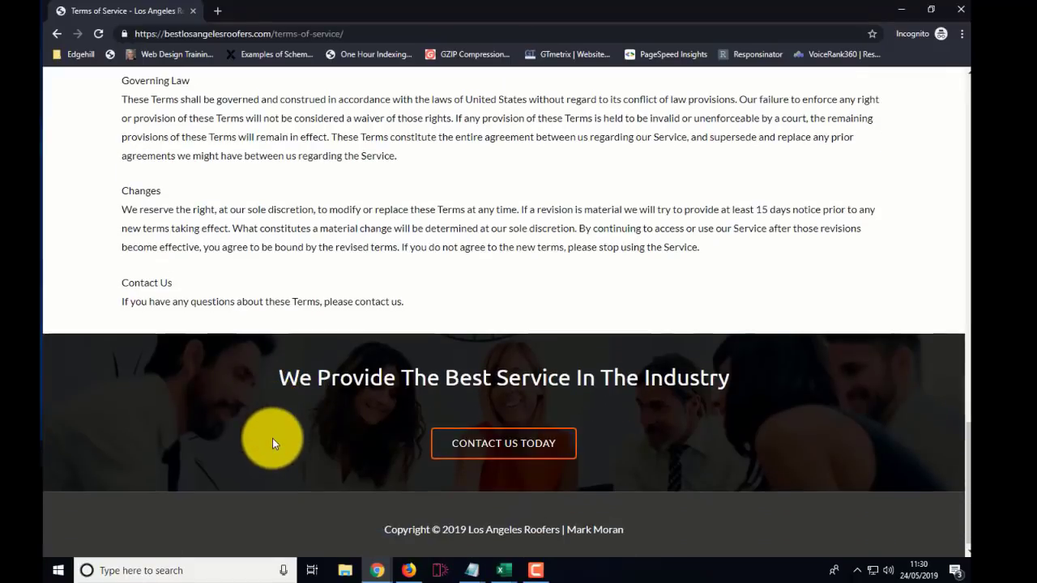
pyautogui.scroll(5, 273, 438)
pyautogui.scroll(4, 272, 438)
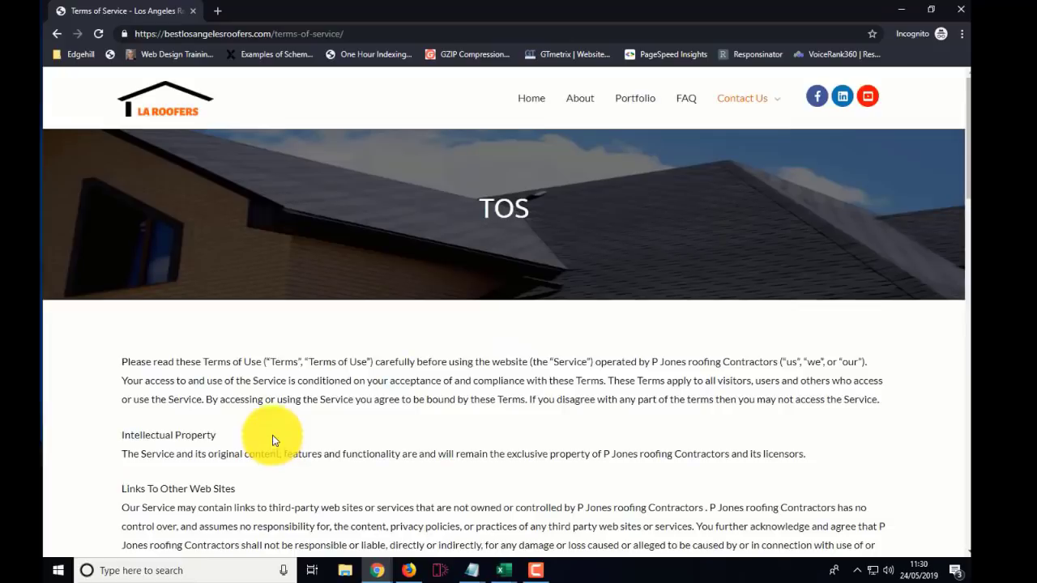
# Open the live Privacy Policy page and review it down to the call-to-action section
pyautogui.moveTo(740, 129)
pyautogui.click(743, 172)
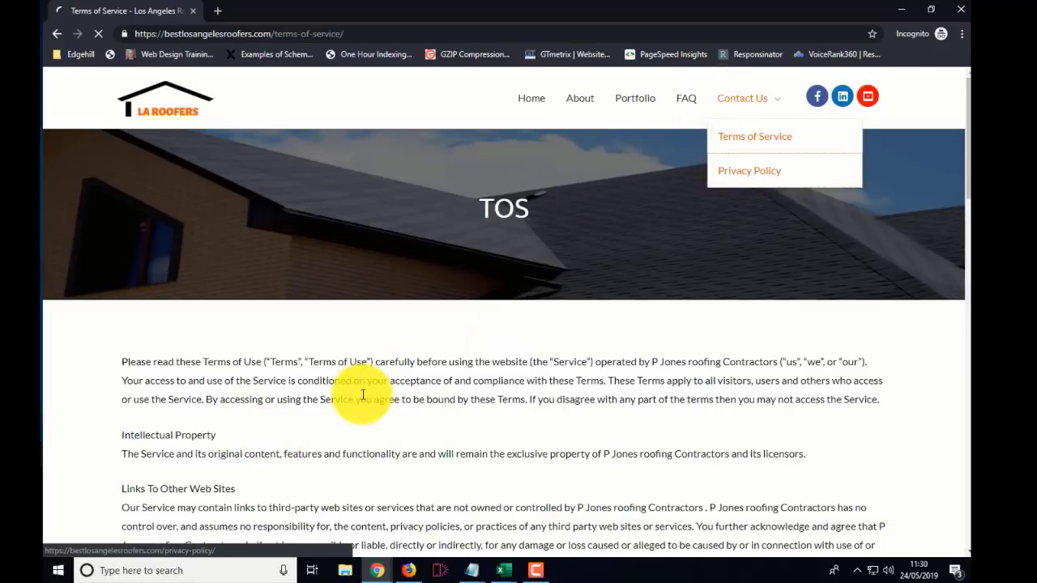
pyautogui.scroll(-10, 362, 397)
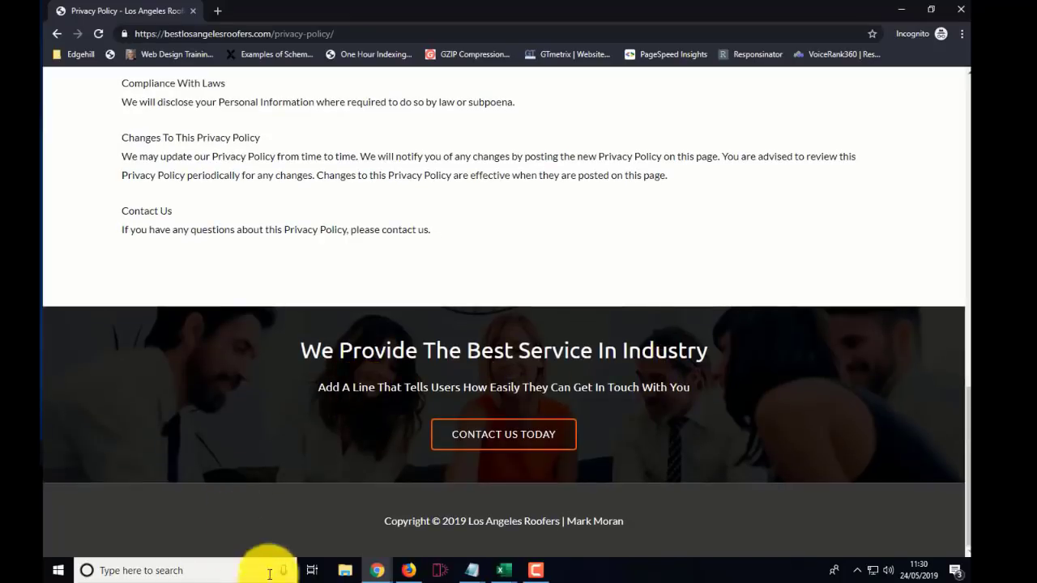
# Back in the Elementor window, exit to the WordPress dashboard and open the Privacy Policy page with Elementor
pyautogui.moveTo(377, 561)
pyautogui.click(342, 541)
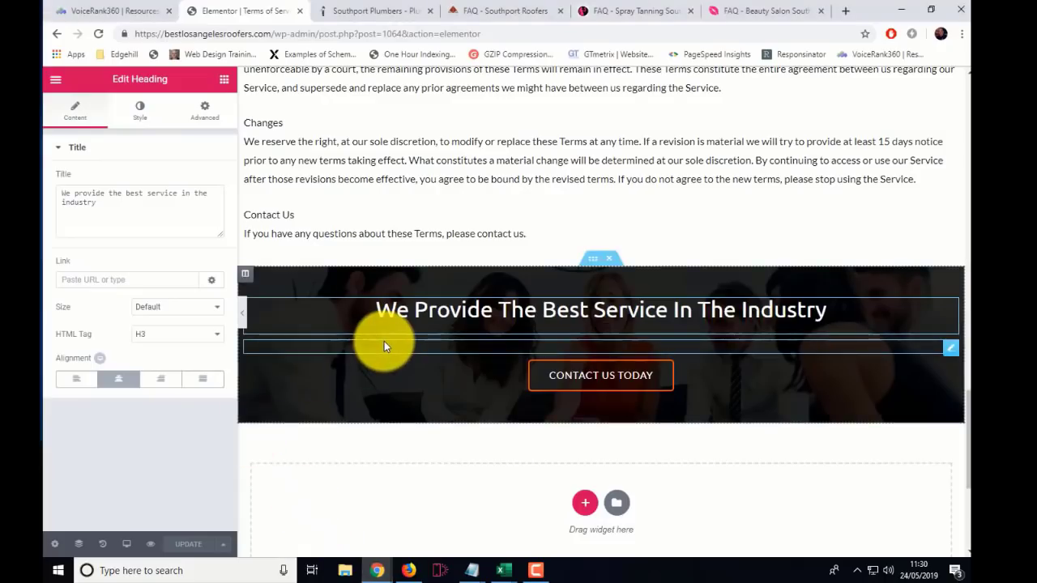
pyautogui.click(57, 83)
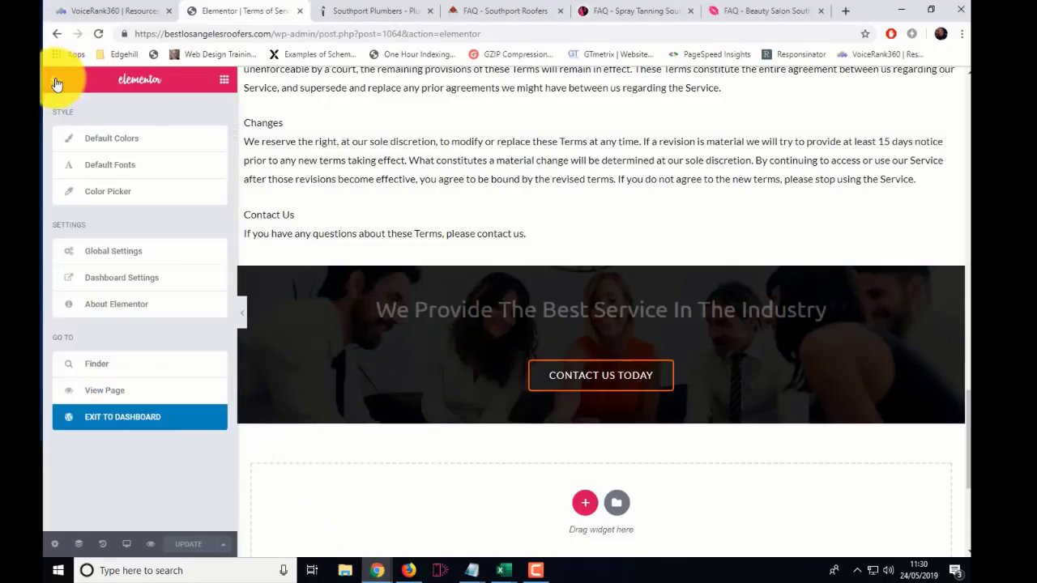
pyautogui.click(113, 418)
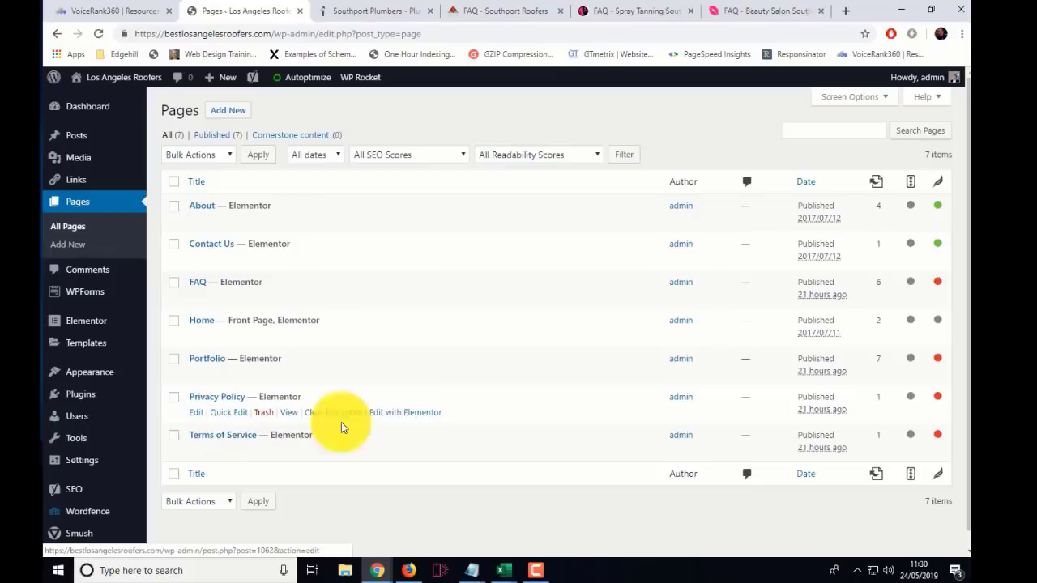
pyautogui.click(399, 413)
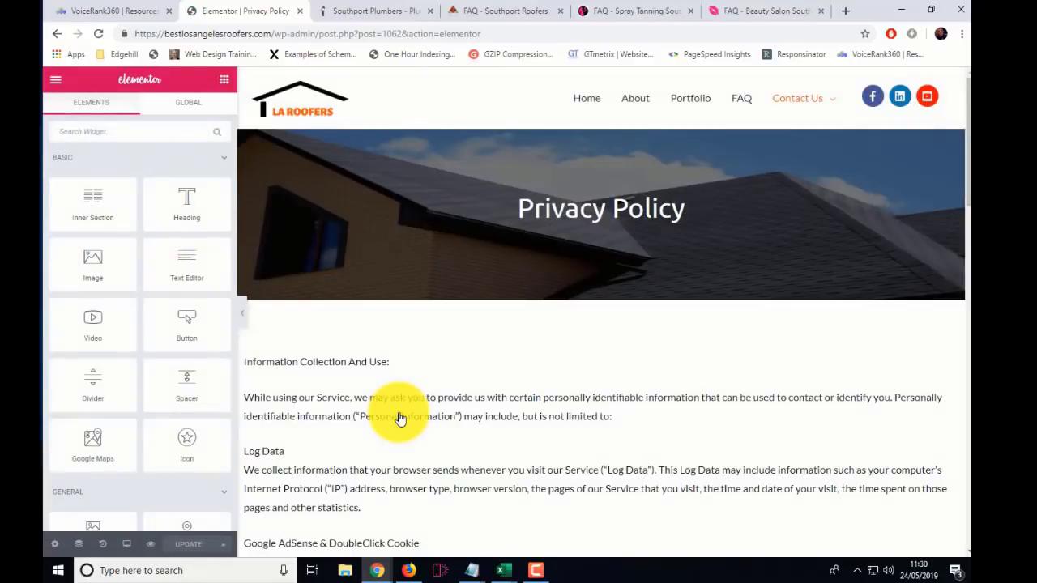
# Delete the "Add a line that tells users how easily they can get in touch with you" heading from the Privacy Policy's call-to-action section
pyautogui.scroll(-10, 400, 418)
pyautogui.scroll(-3, 399, 419)
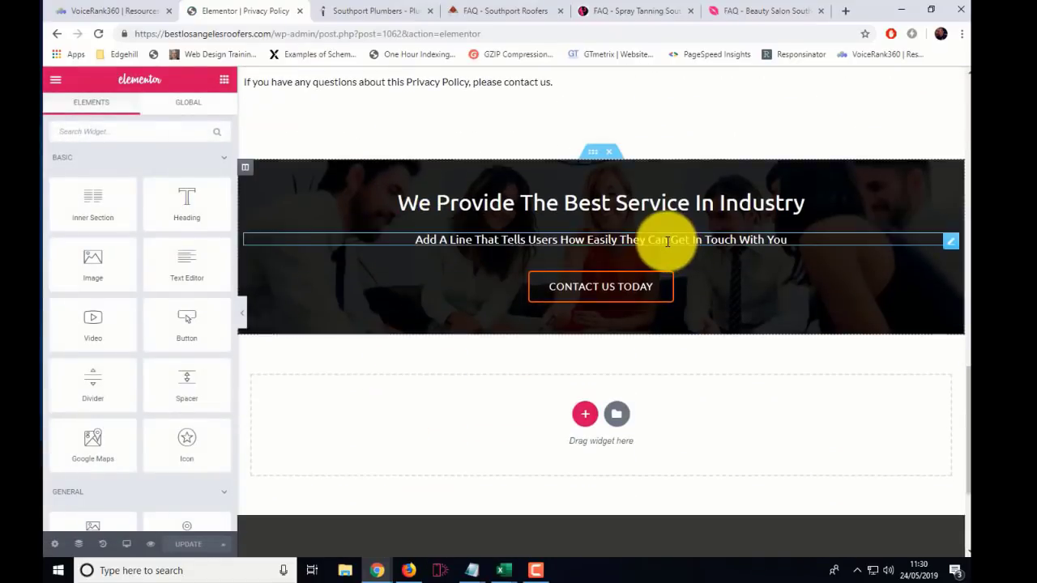
pyautogui.rightClick(945, 239)
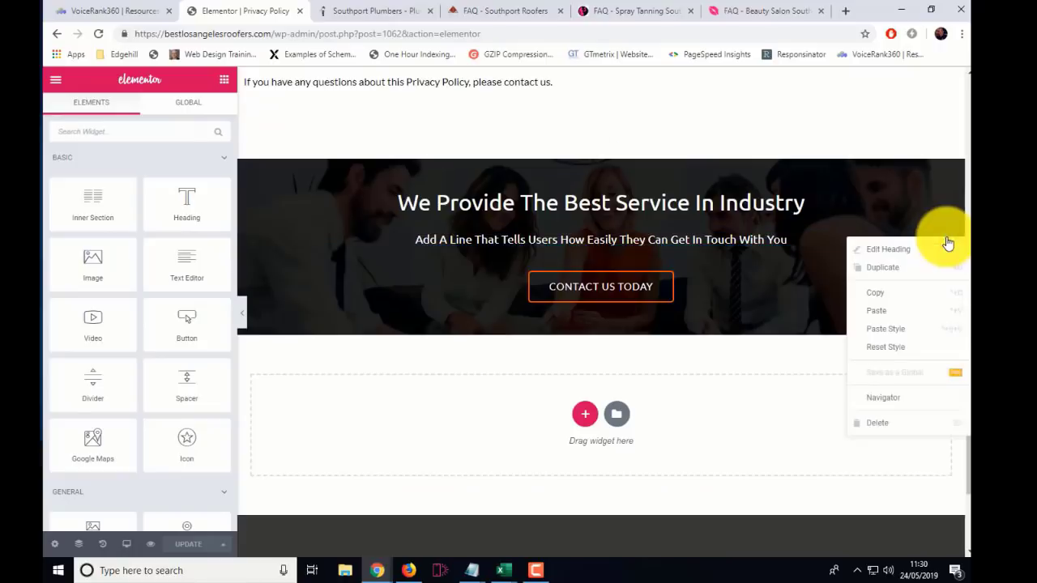
pyautogui.click(896, 422)
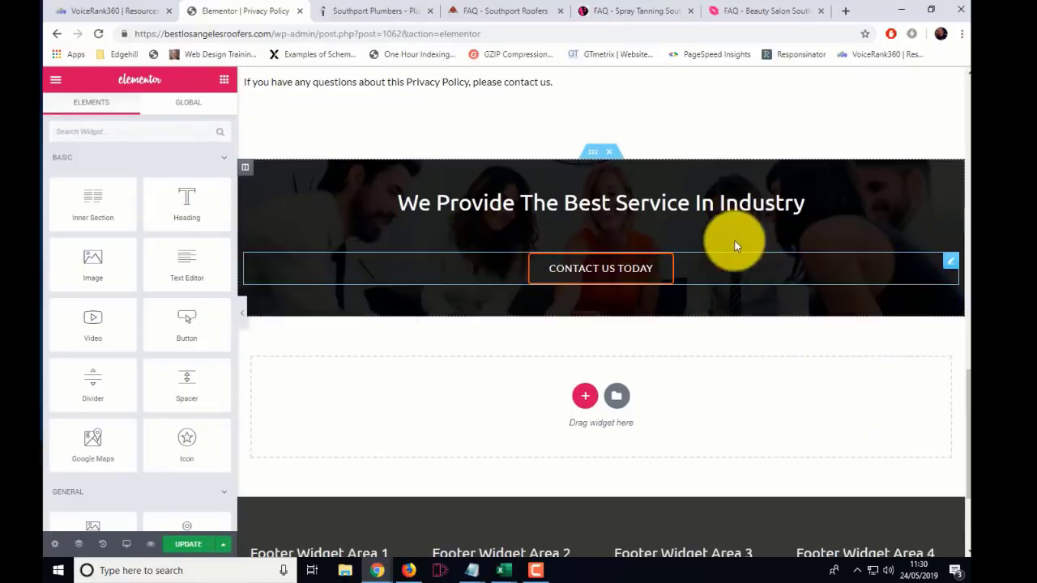
# Change the Privacy Policy's call-to-action heading to "We provide the best service in the industry" and update the page
pyautogui.click(703, 203)
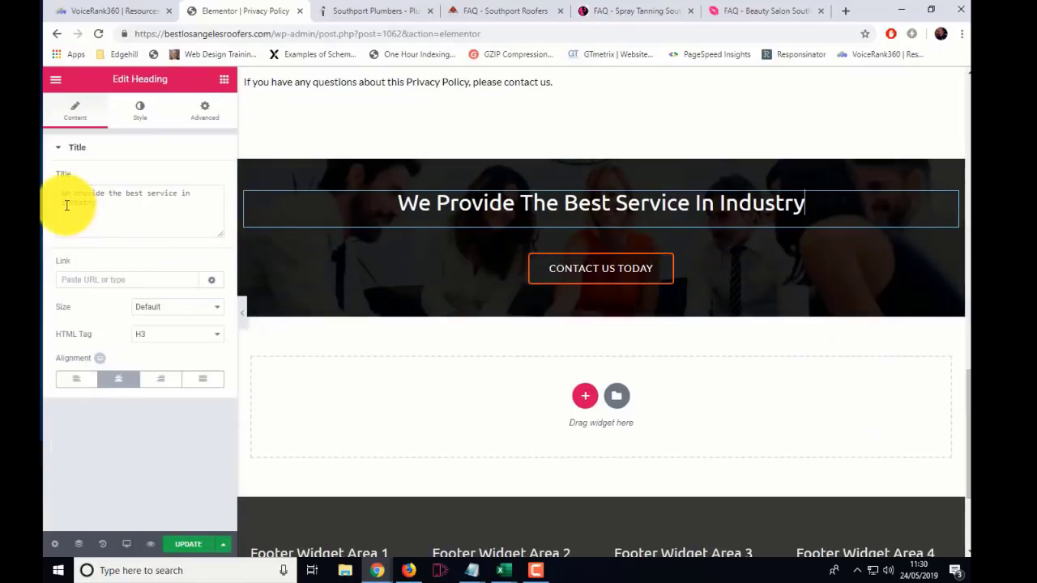
pyautogui.write('The')
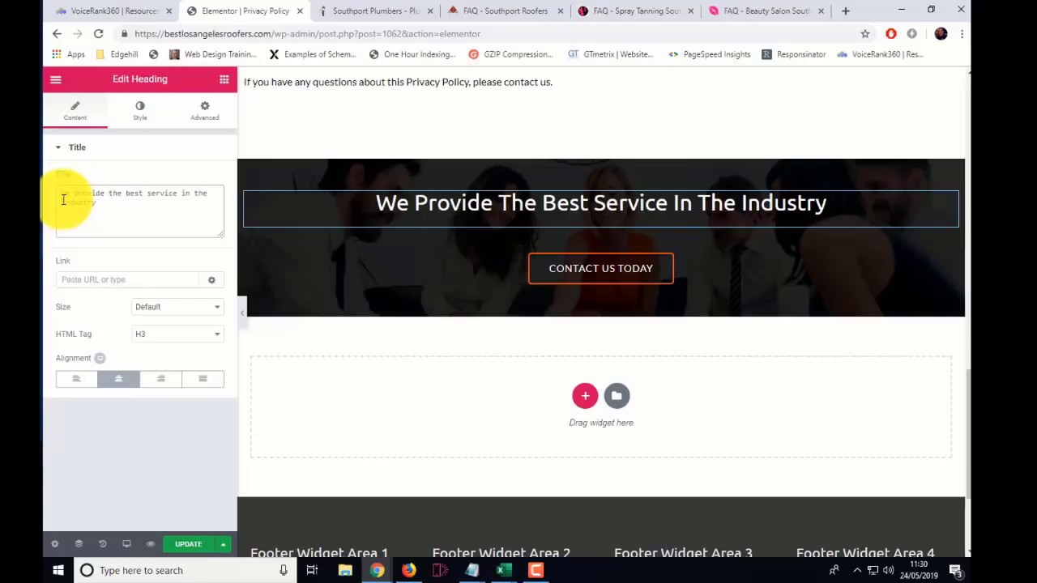
pyautogui.click(181, 545)
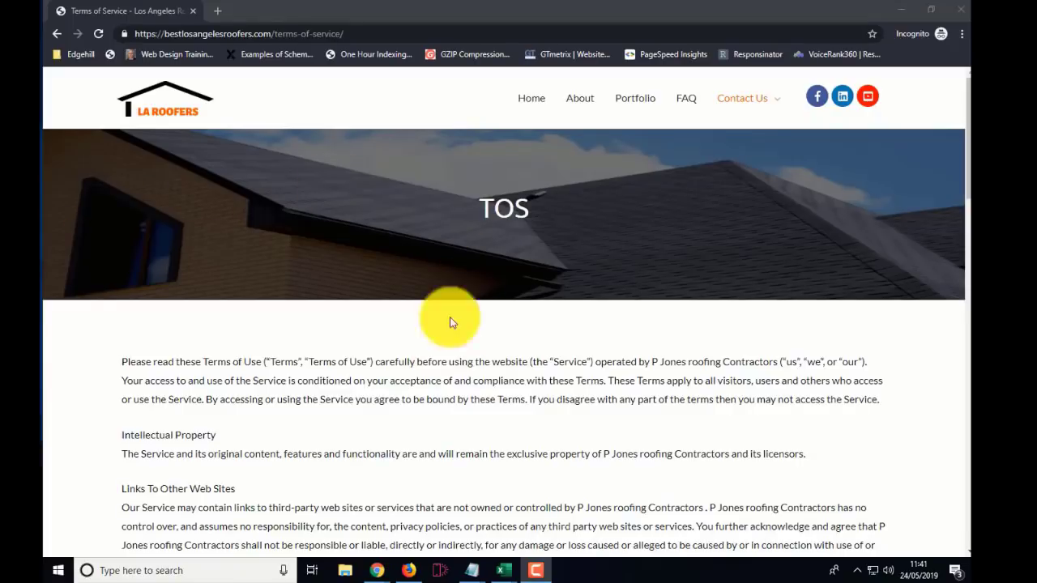
# Look over the live Terms of Service page's text in the incognito window and return to its header
pyautogui.scroll(-8, 343, 352)
pyautogui.scroll(-9, 342, 351)
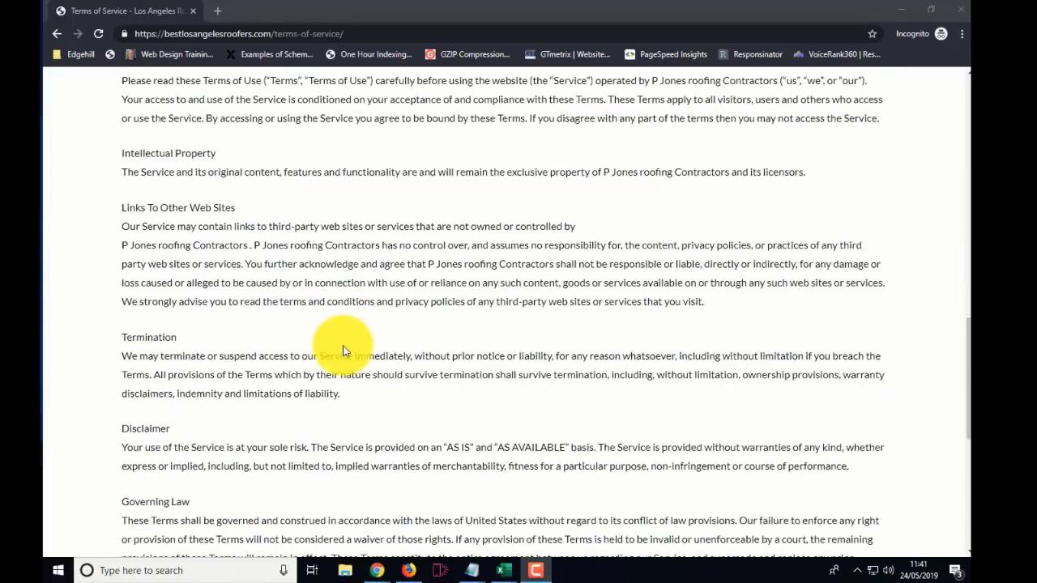
pyautogui.scroll(4, 343, 351)
pyautogui.scroll(5, 343, 350)
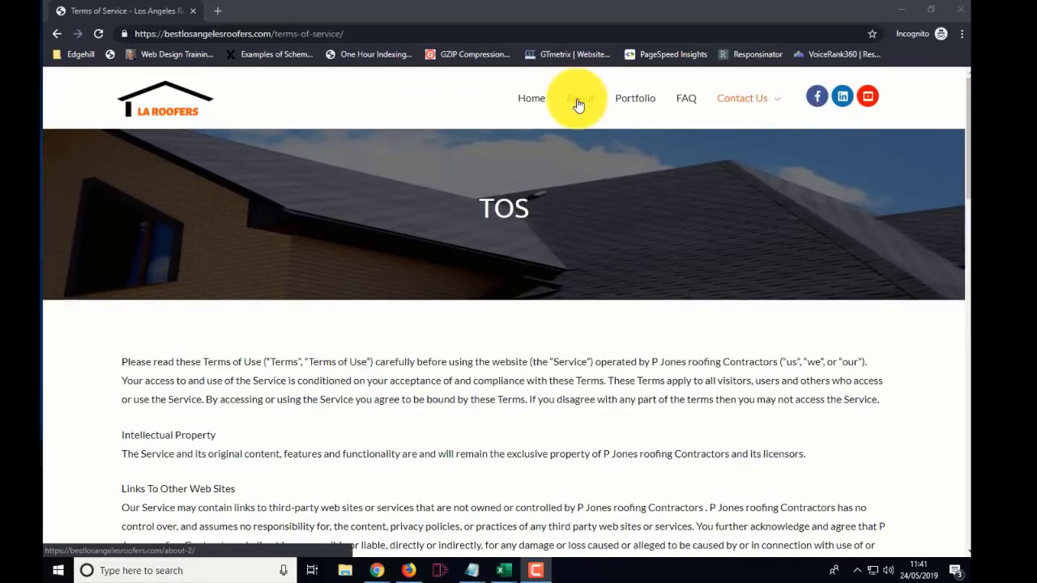
# Open the live About page and read the subheading and paragraphs of its Our Story section
pyautogui.click(579, 97)
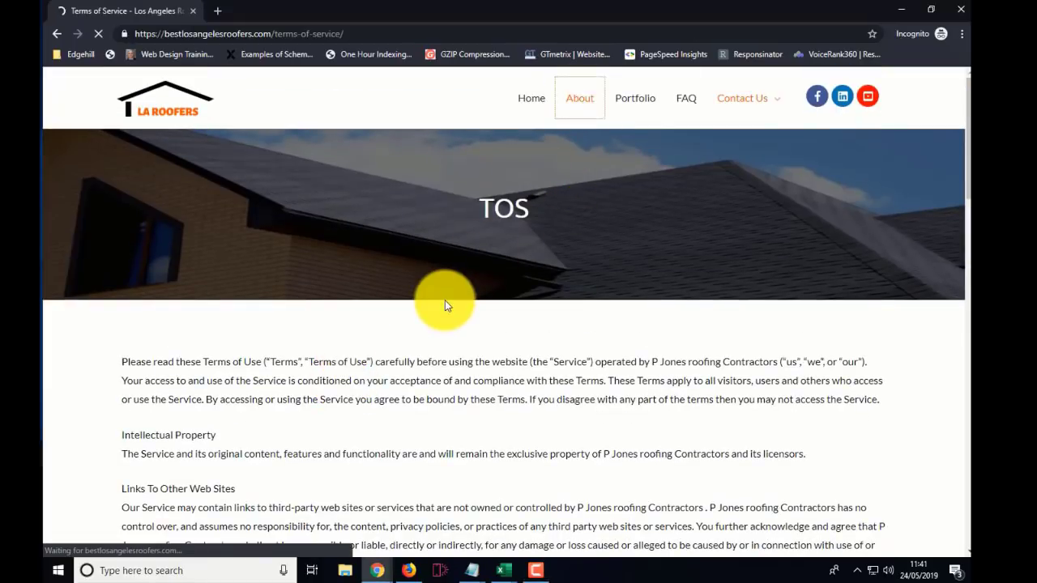
pyautogui.scroll(-3, 445, 306)
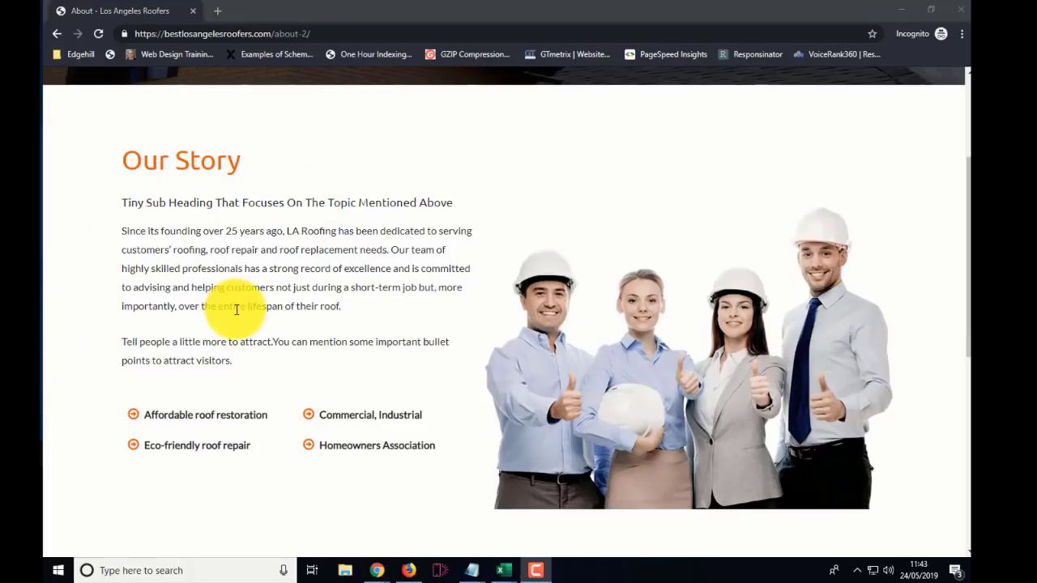
pyautogui.scroll(3, 155, 251)
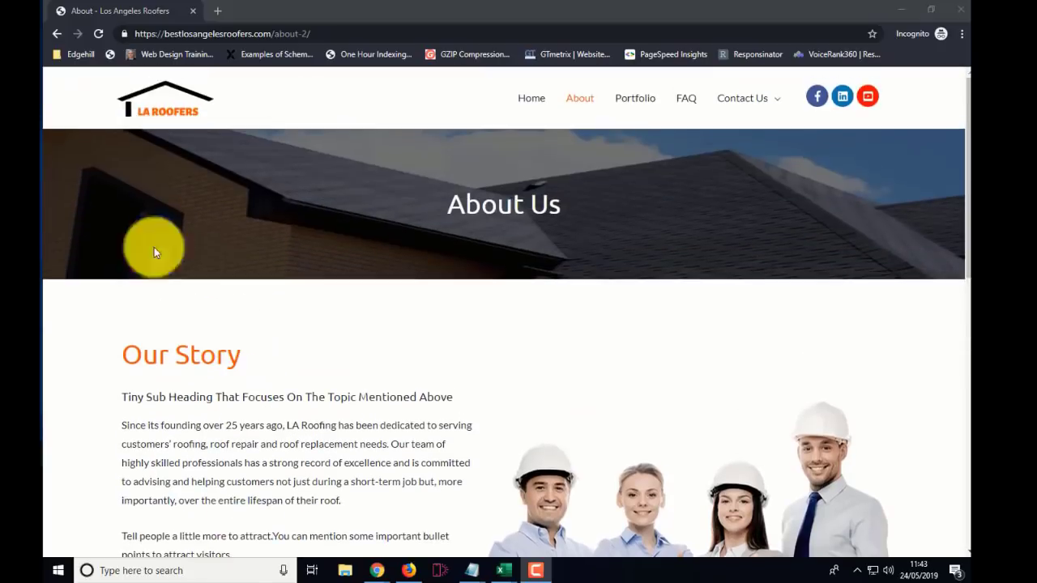
# Reload the live About page and review the Our Story text, bullet points and the row of roofing photos
pyautogui.click(100, 34)
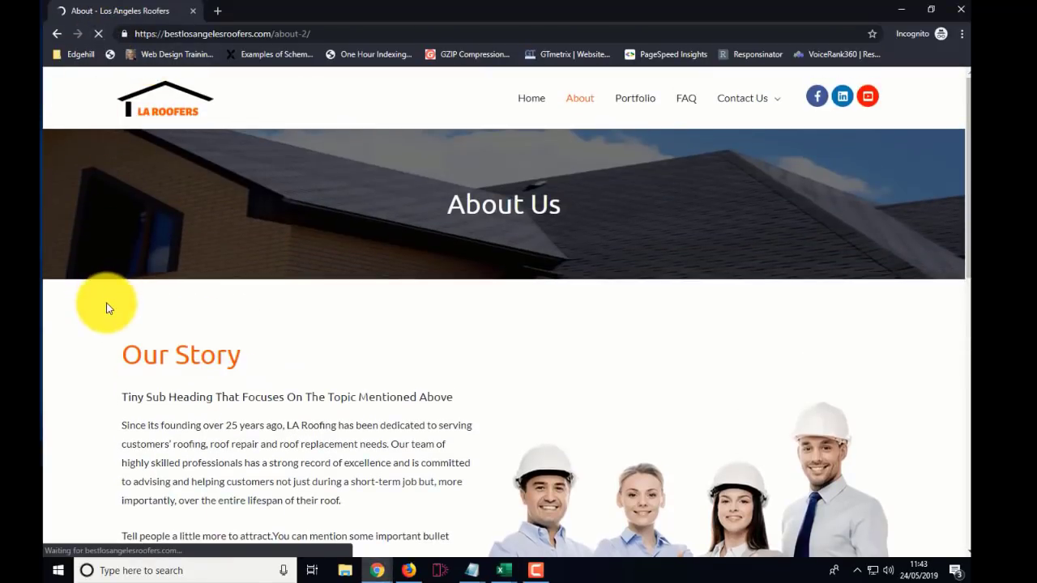
pyautogui.scroll(-3, 104, 303)
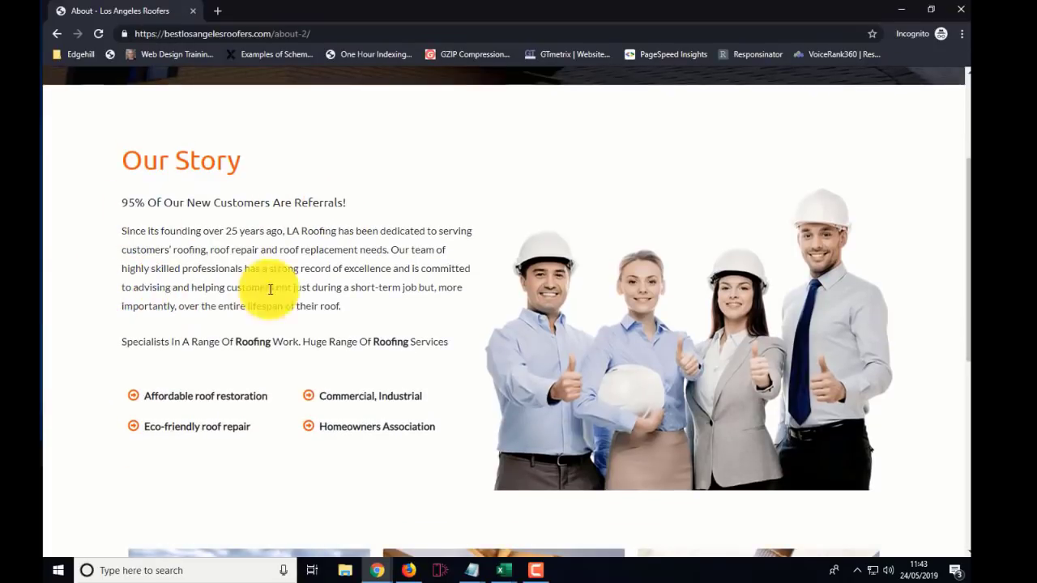
pyautogui.scroll(-1, 332, 313)
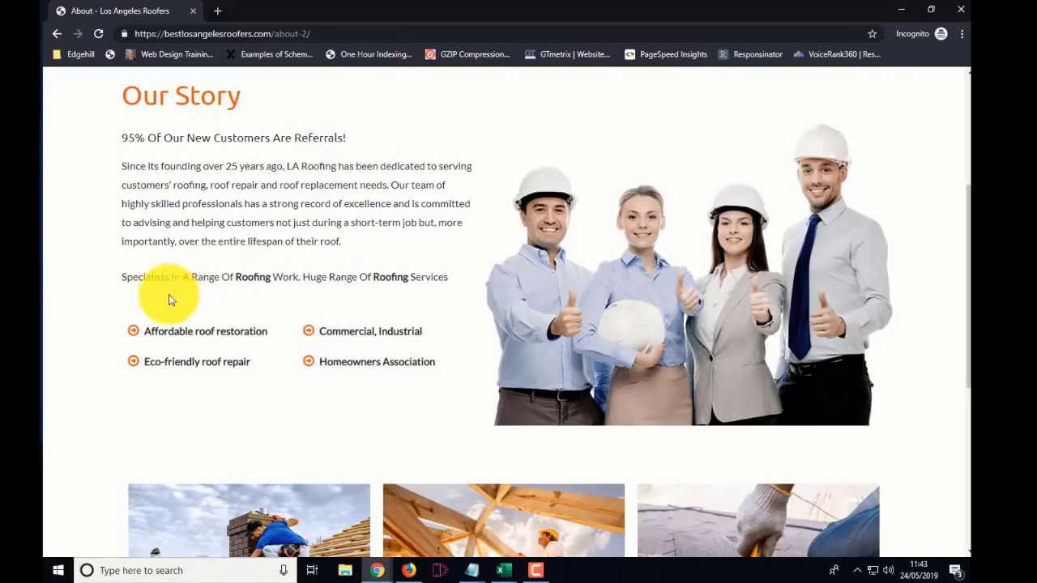
pyautogui.scroll(-5, 286, 365)
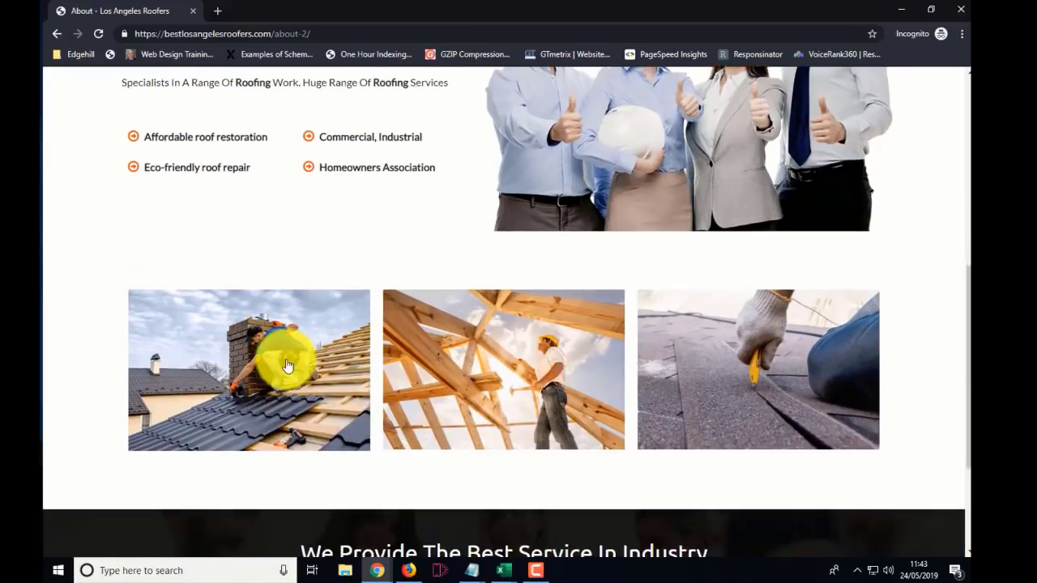
pyautogui.scroll(8, 287, 366)
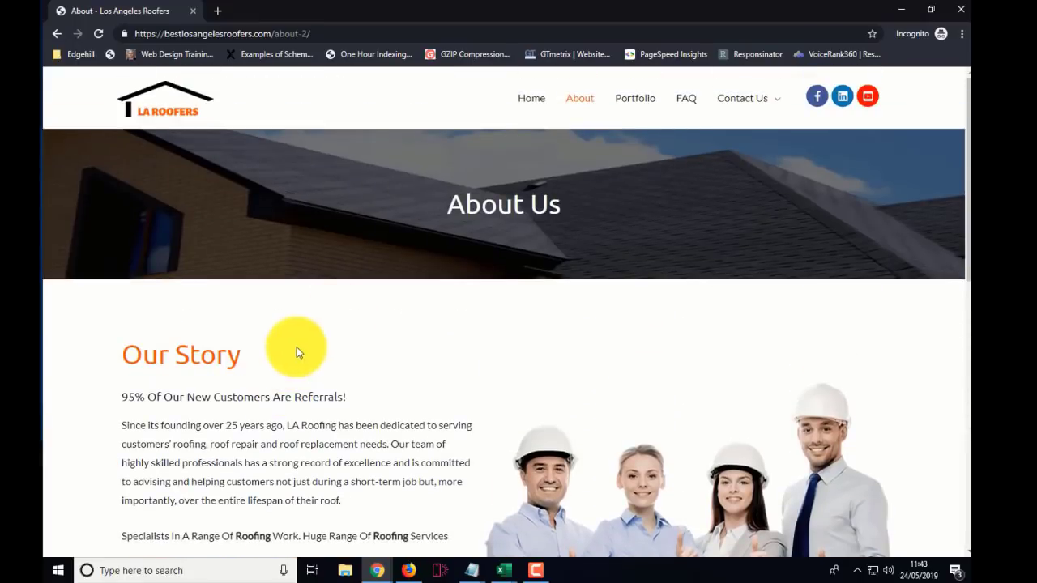
pyautogui.click(531, 99)
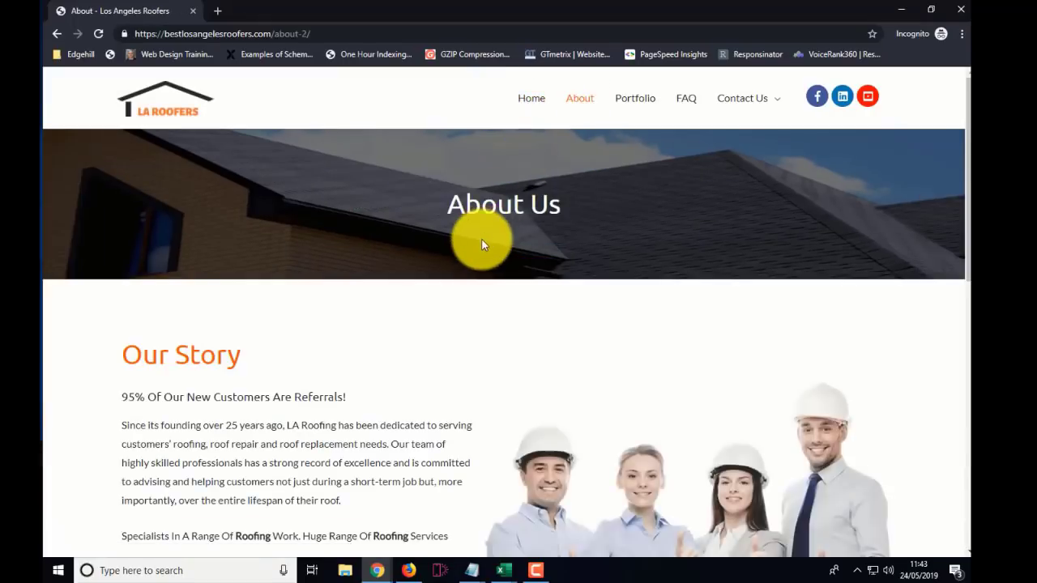
pyautogui.scroll(-3, 481, 240)
pyautogui.scroll(3, 481, 240)
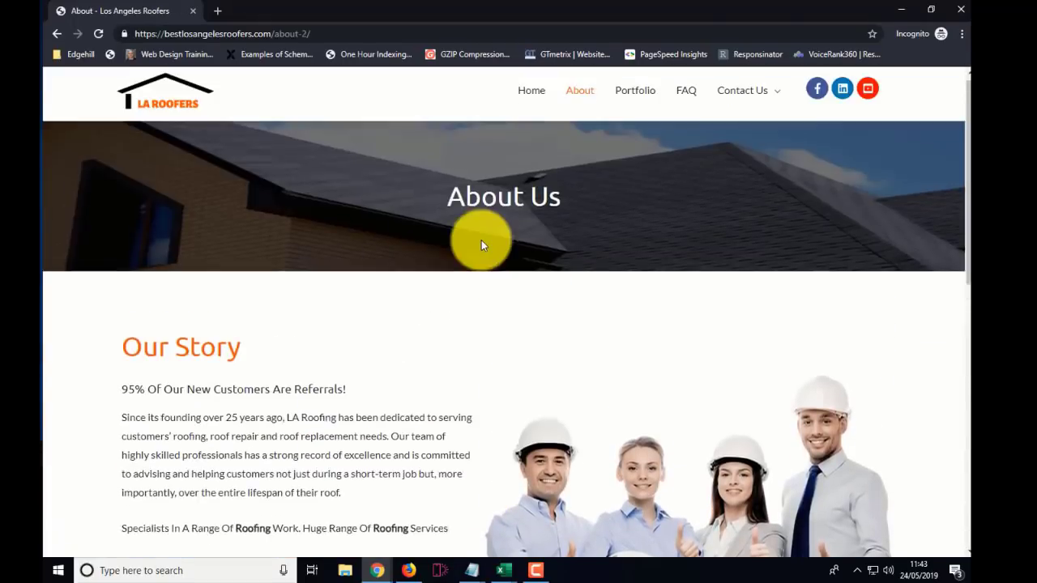
# Open the live Portfolio page, enlarge the first gallery photo and browse through the enlarged images
pyautogui.click(635, 99)
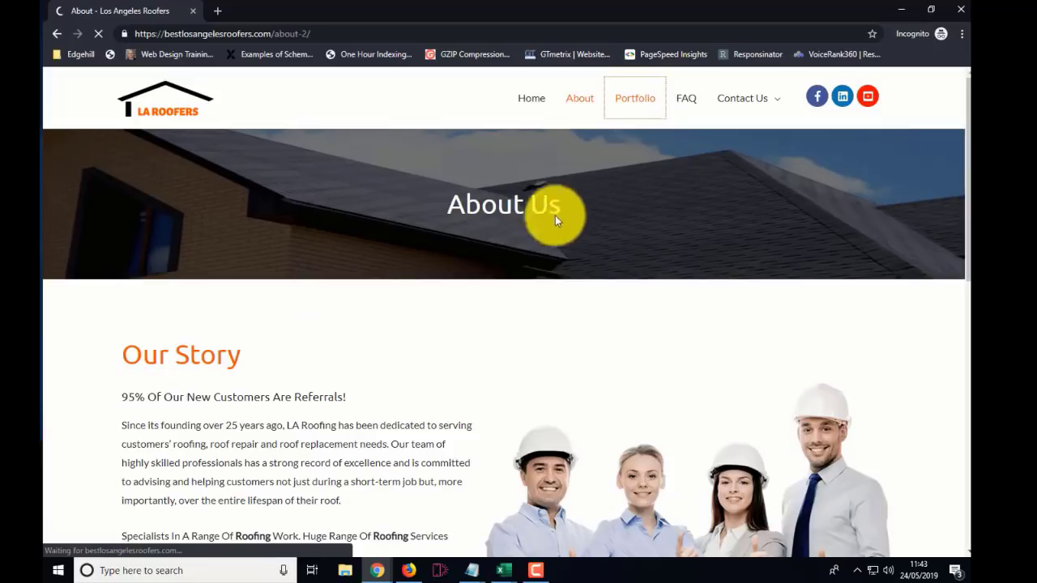
pyautogui.scroll(-3, 501, 268)
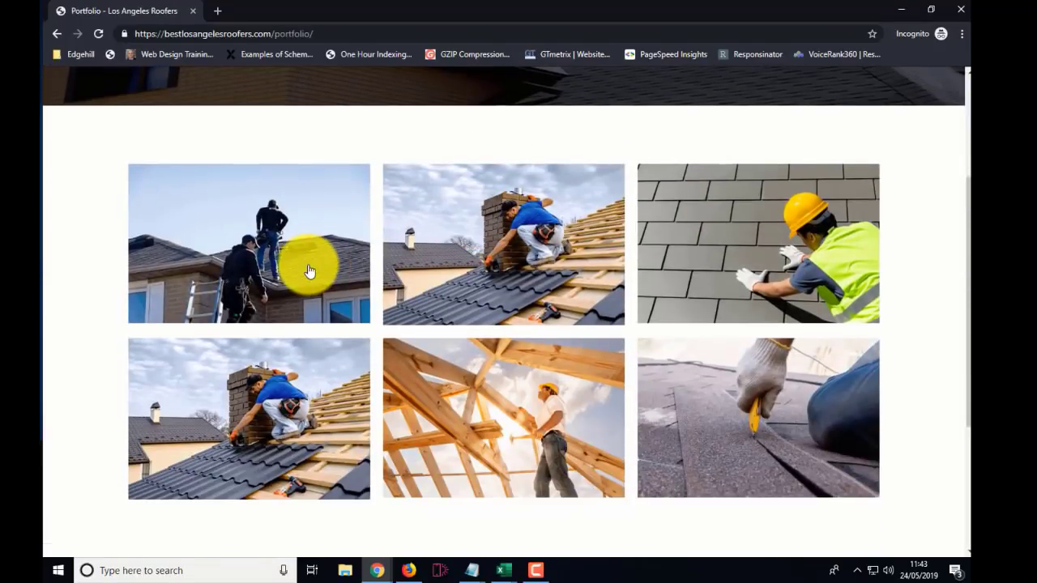
pyautogui.click(307, 271)
pyautogui.click(914, 304)
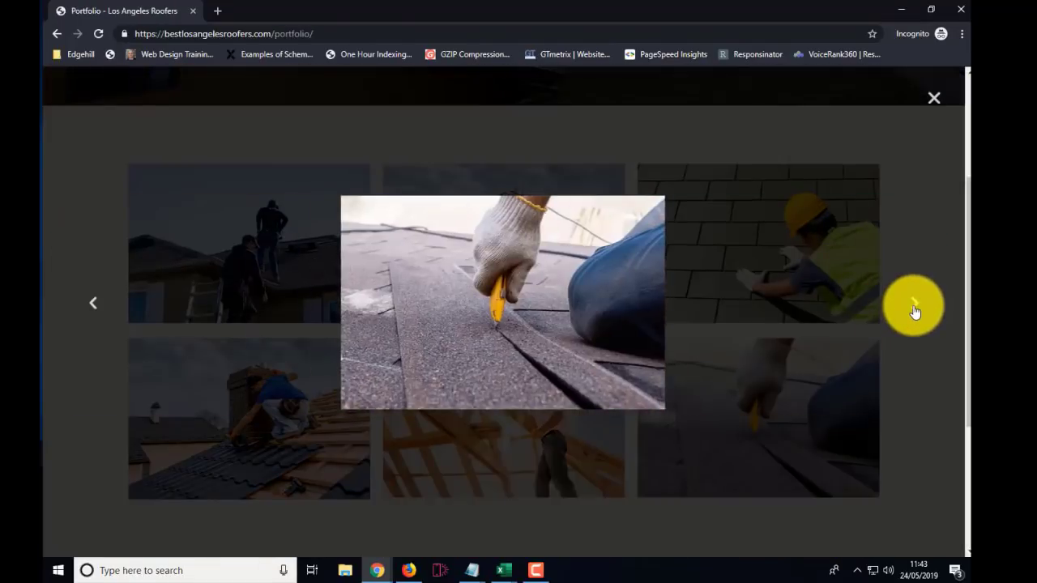
# Browse the remaining enlarged portfolio photos, close the enlarged view and check the rest of the live Portfolio page down to its footer
pyautogui.click(914, 307)
pyautogui.click(913, 304)
pyautogui.click(913, 308)
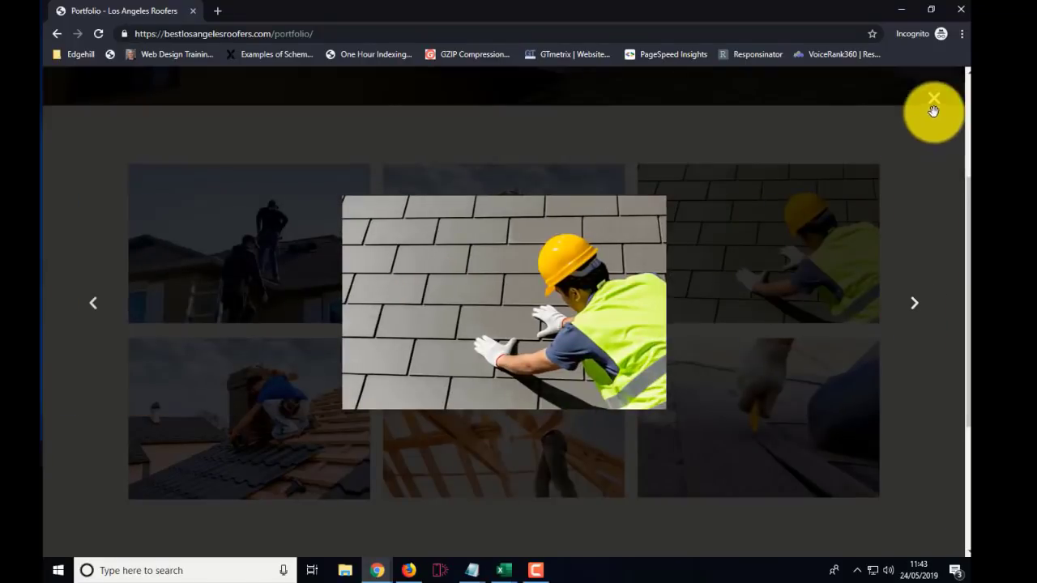
pyautogui.click(934, 101)
pyautogui.scroll(-3, 509, 274)
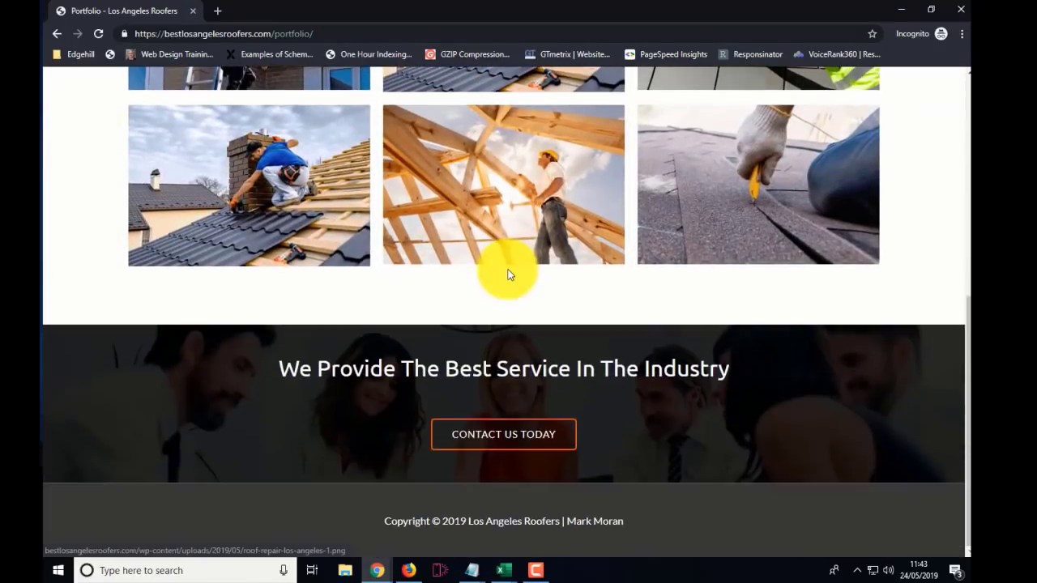
pyautogui.scroll(7, 508, 274)
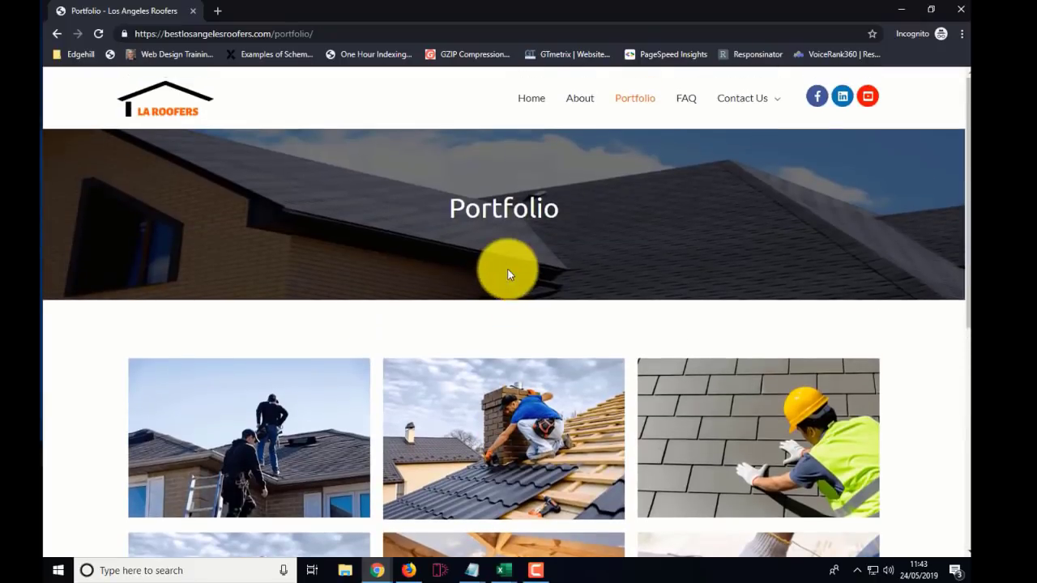
# Open the live Contact Us page and review the Send Us A Message text, phone section, contact form and footer
pyautogui.click(733, 100)
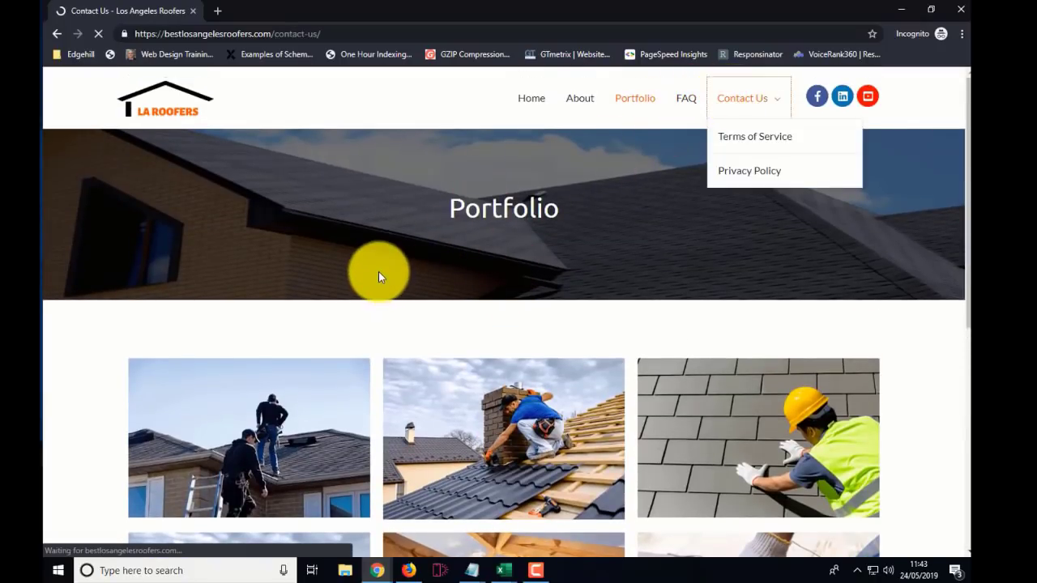
pyautogui.scroll(-3, 378, 272)
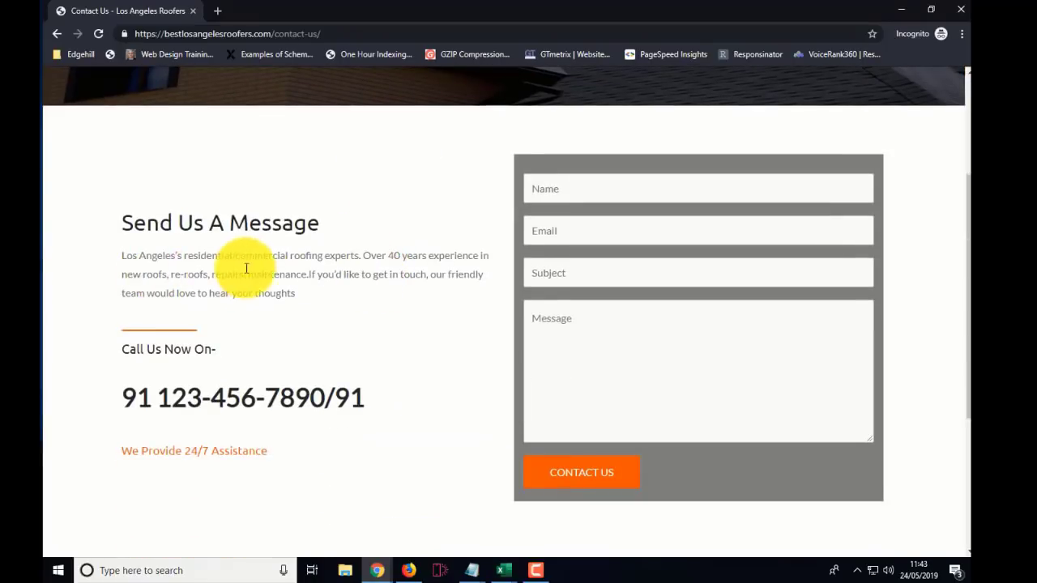
pyautogui.scroll(-1, 291, 378)
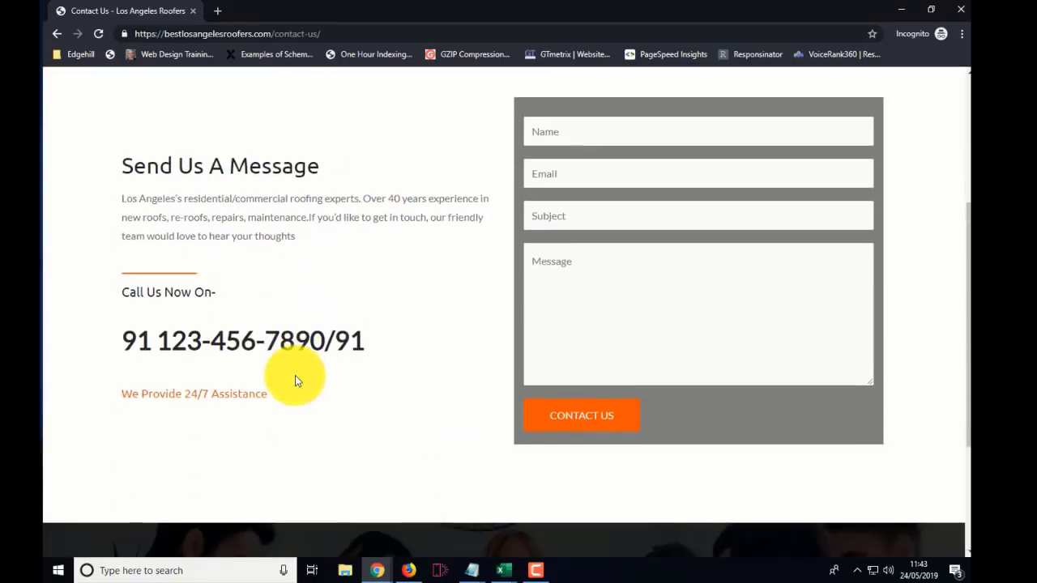
pyautogui.scroll(-3, 306, 420)
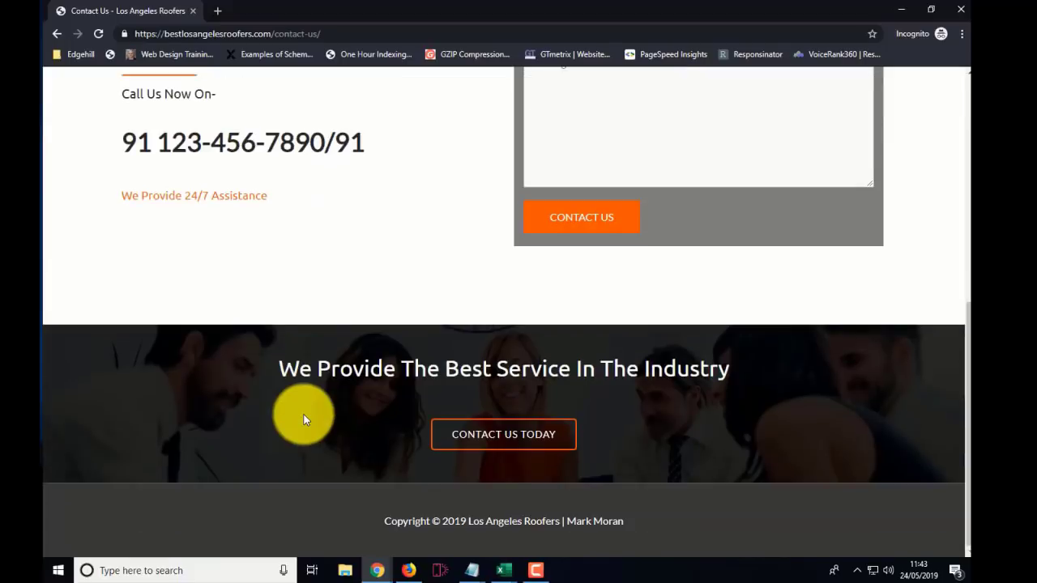
pyautogui.scroll(6, 304, 418)
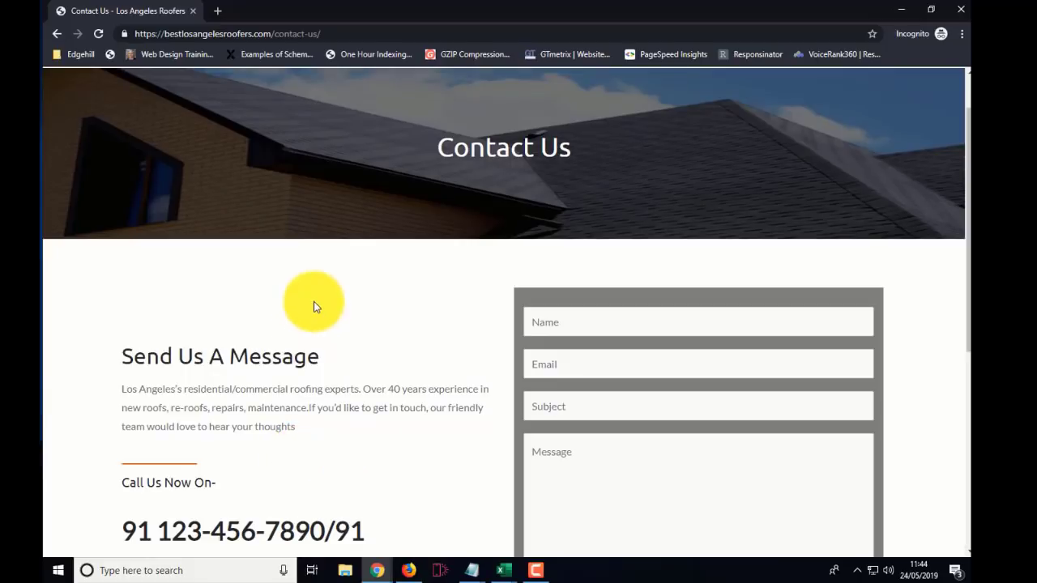
pyautogui.scroll(-3, 441, 383)
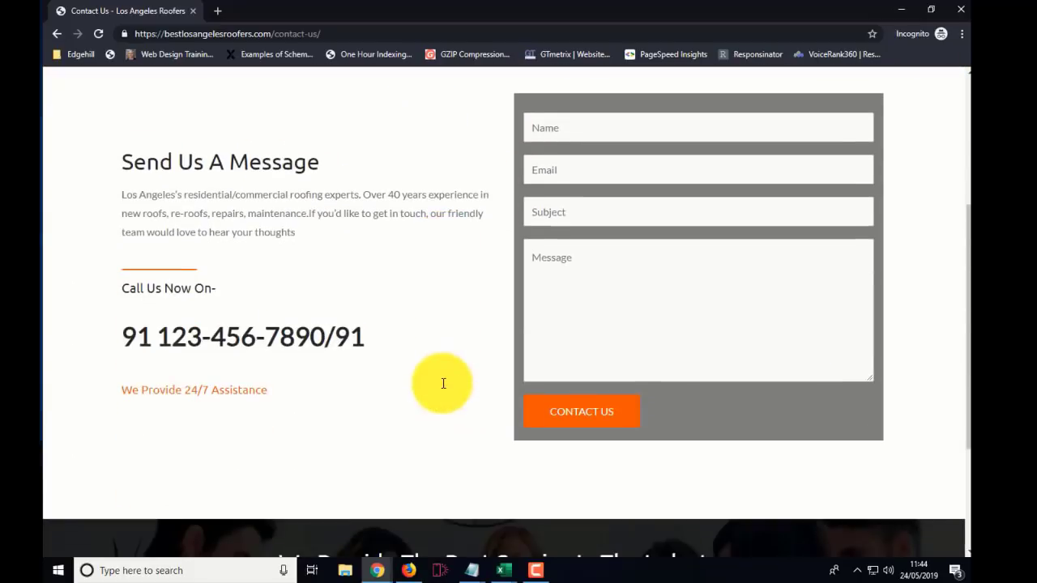
pyautogui.scroll(4, 443, 383)
# Open the live Terms of Service page and read through its sections, including Termination, Disclaimer, Governing Law and Changes
pyautogui.moveTo(762, 99)
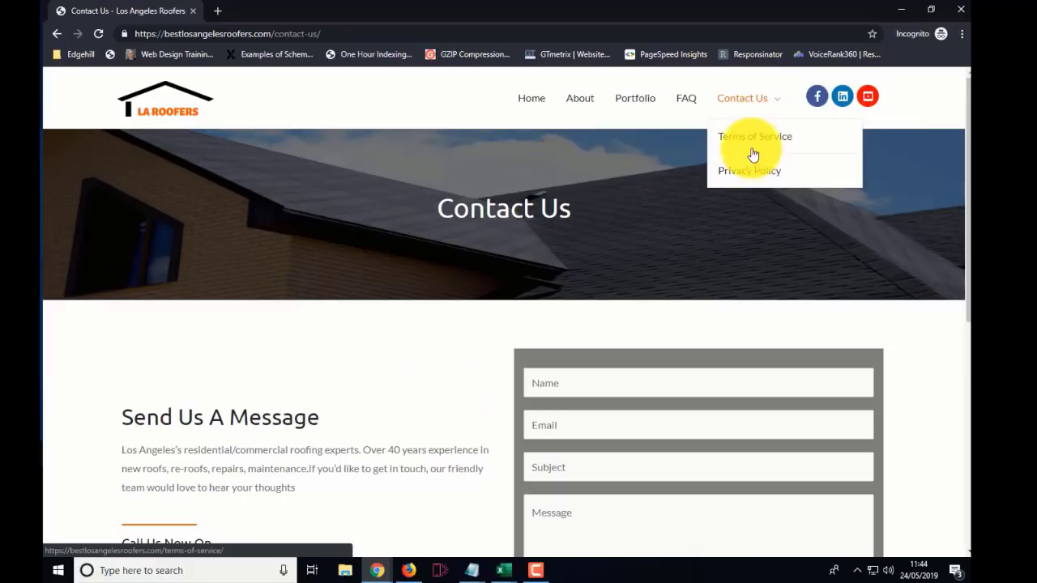
pyautogui.click(752, 138)
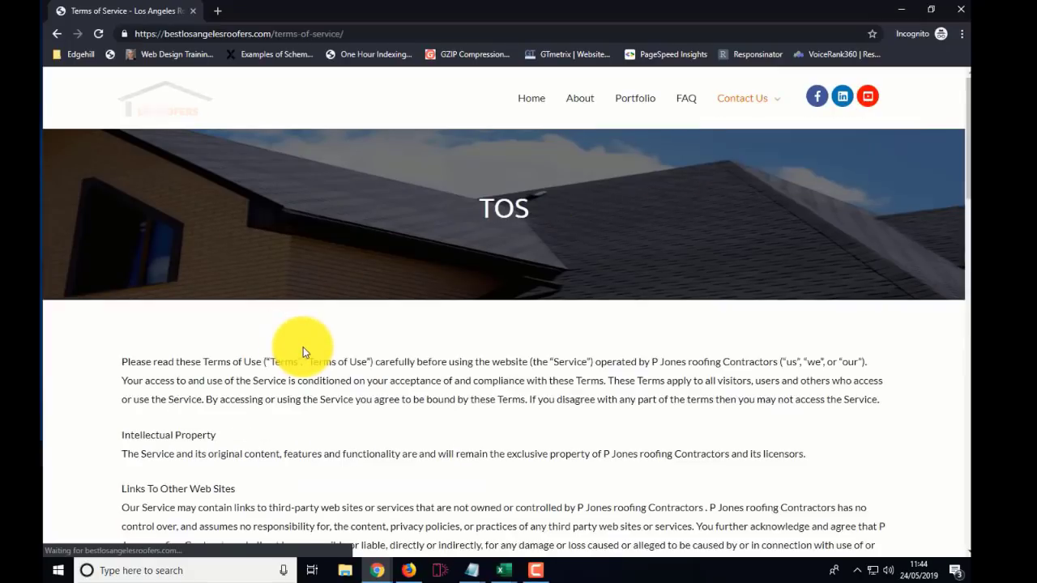
pyautogui.scroll(-3, 303, 350)
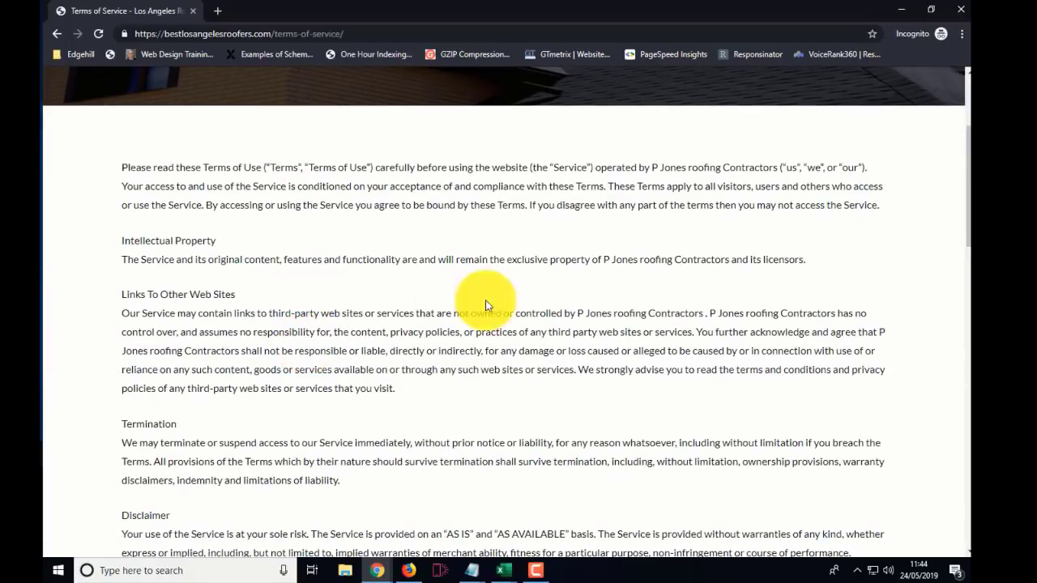
pyautogui.scroll(-4, 313, 361)
pyautogui.scroll(2, 312, 368)
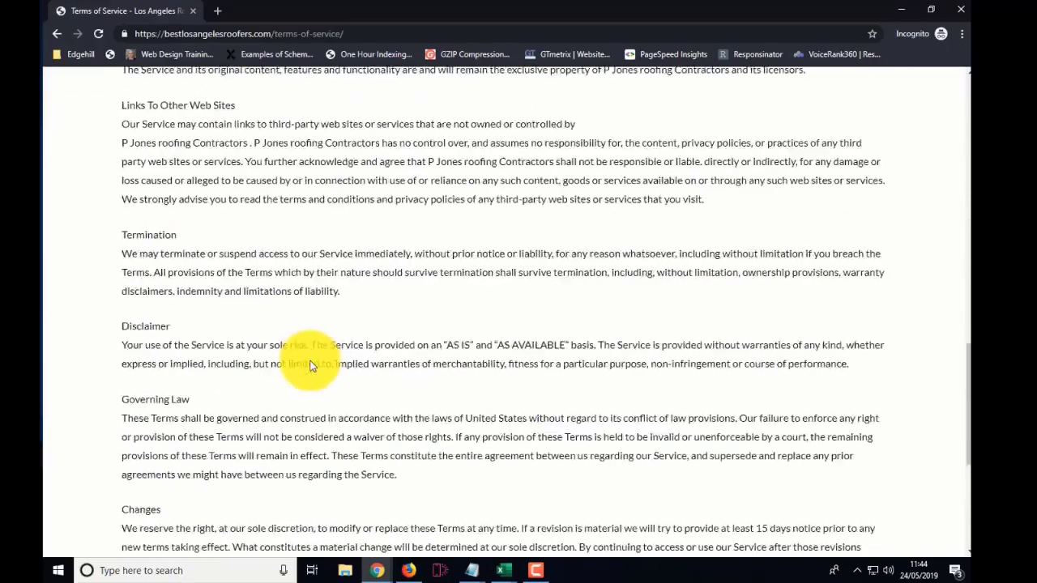
pyautogui.scroll(-5, 309, 366)
pyautogui.scroll(4, 536, 418)
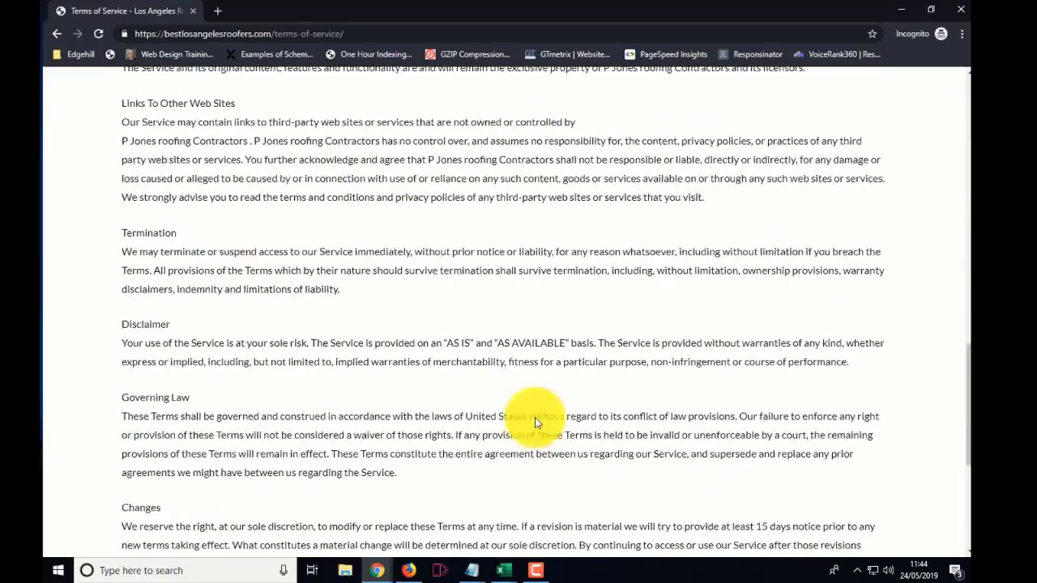
pyautogui.scroll(-2, 538, 418)
pyautogui.scroll(7, 537, 416)
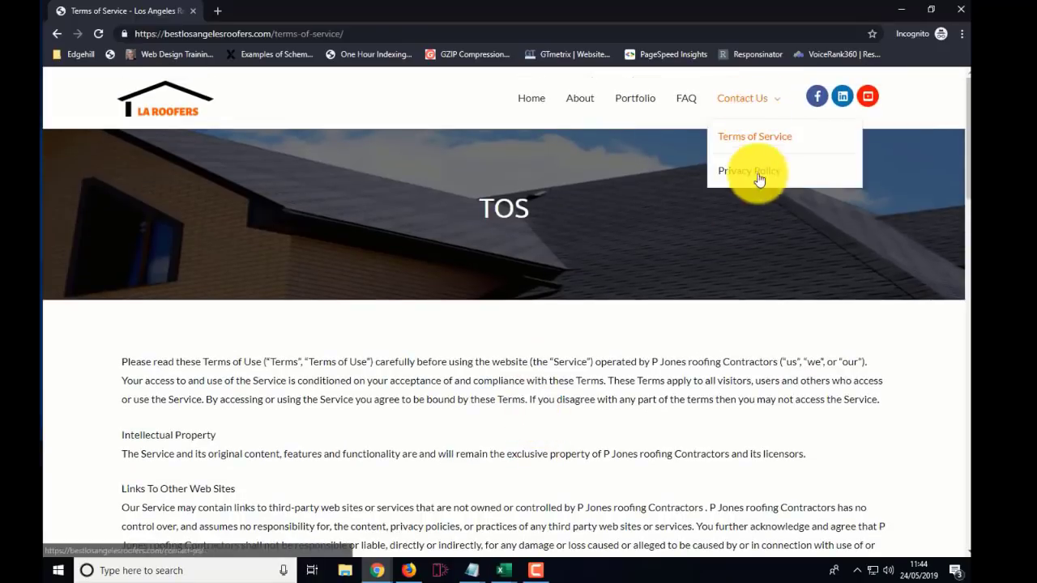
# Open the live Privacy Policy page, look through its text to the footer, and go back to the Home page
pyautogui.click(752, 172)
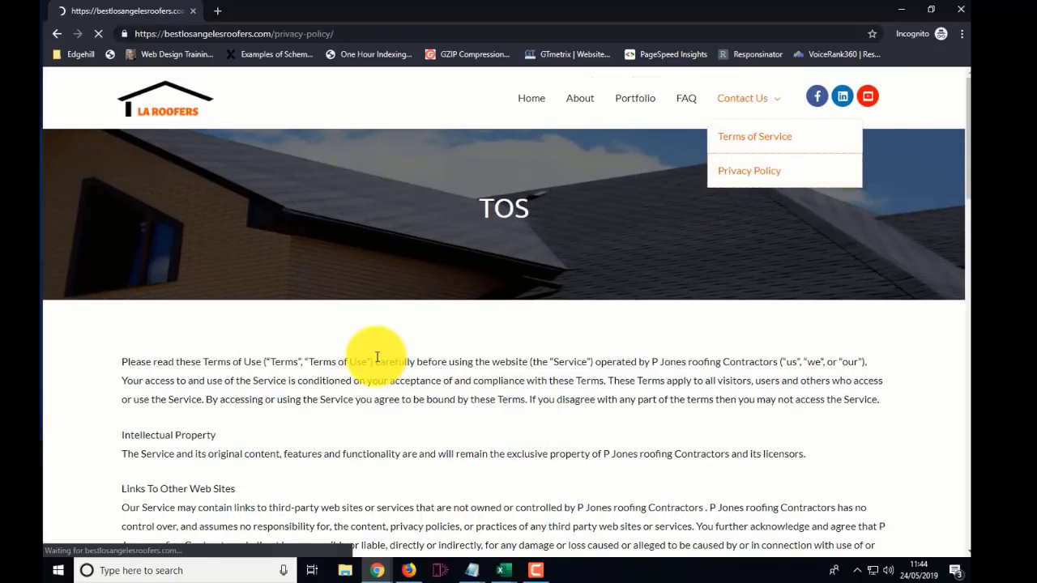
pyautogui.scroll(-3, 377, 356)
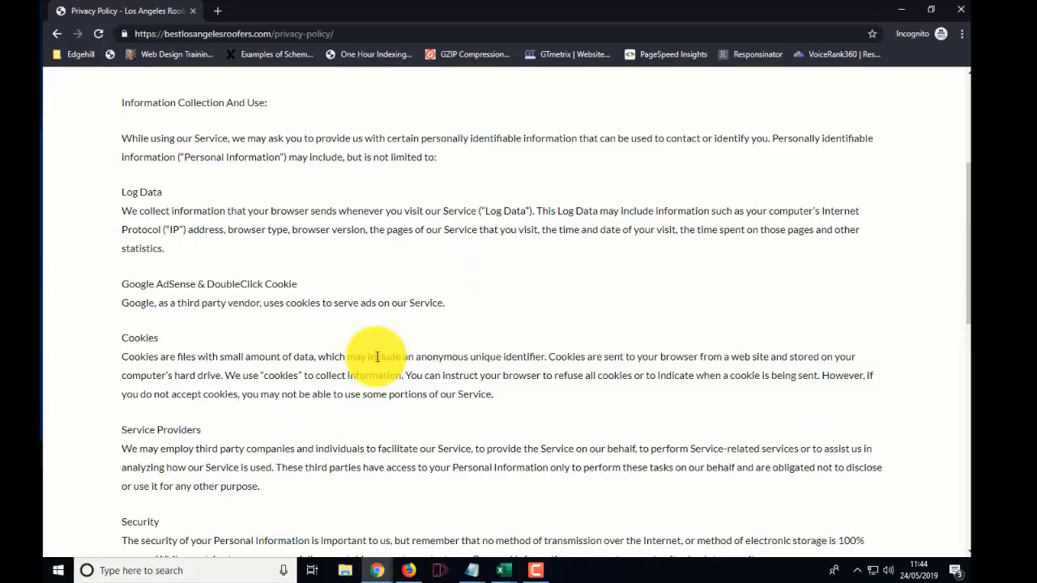
pyautogui.scroll(-10, 377, 357)
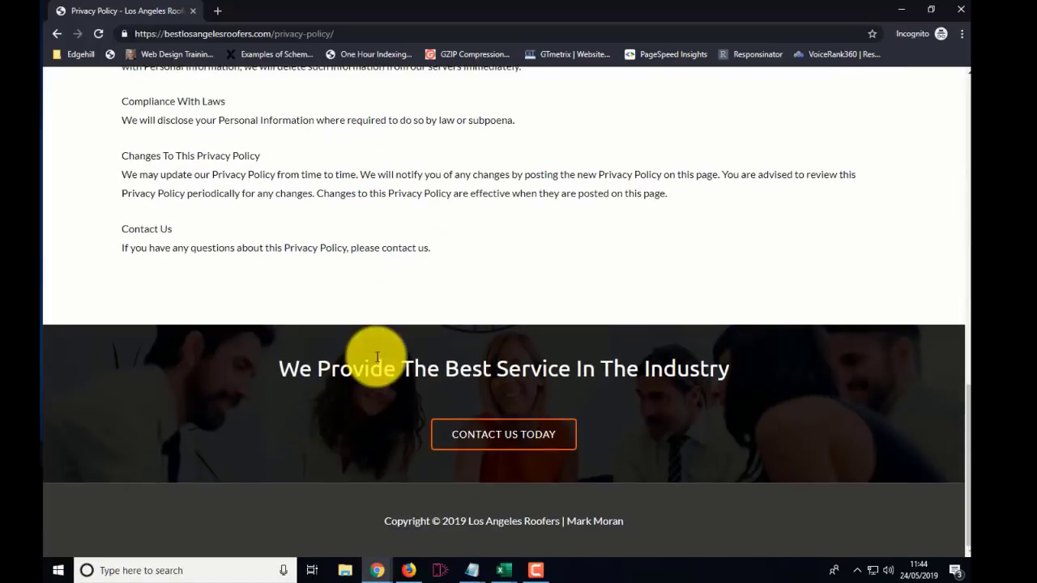
pyautogui.scroll(15, 377, 356)
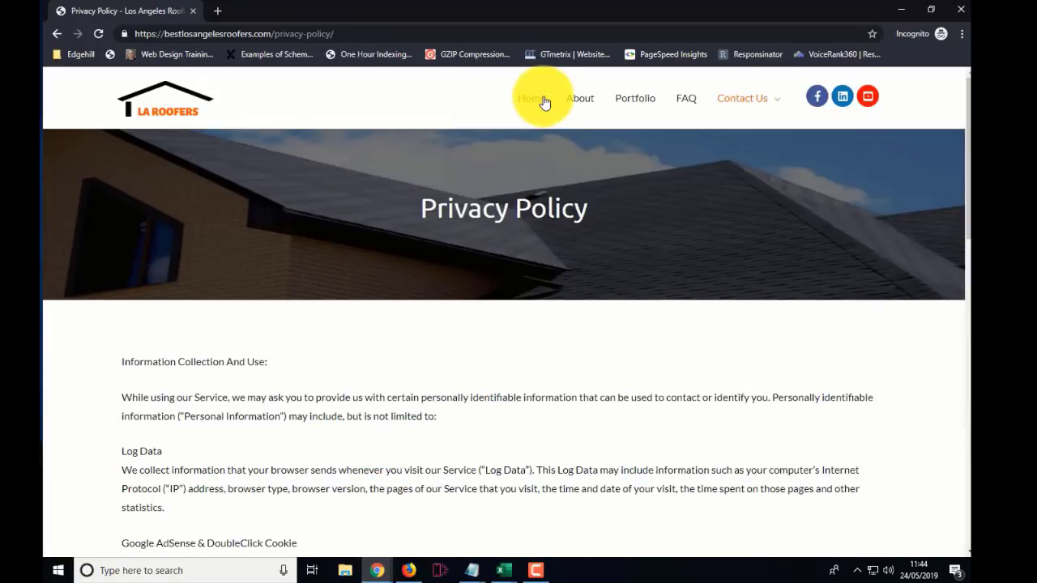
pyautogui.click(545, 100)
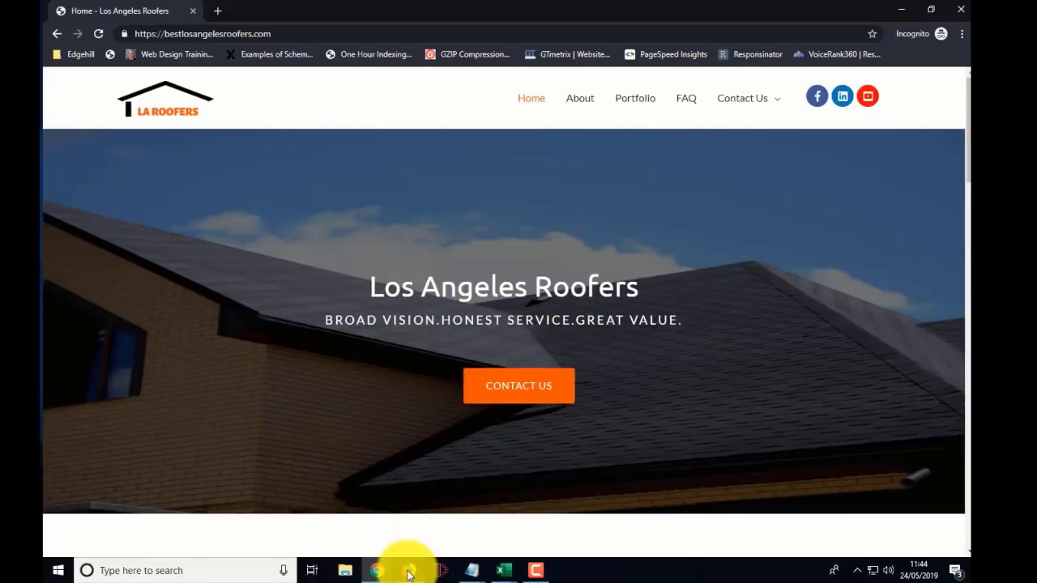
# Switch to the regular Chrome window with the Google results for "roofers los angeles" and examine the competitor listings on page 4
pyautogui.moveTo(372, 567)
pyautogui.click(311, 525)
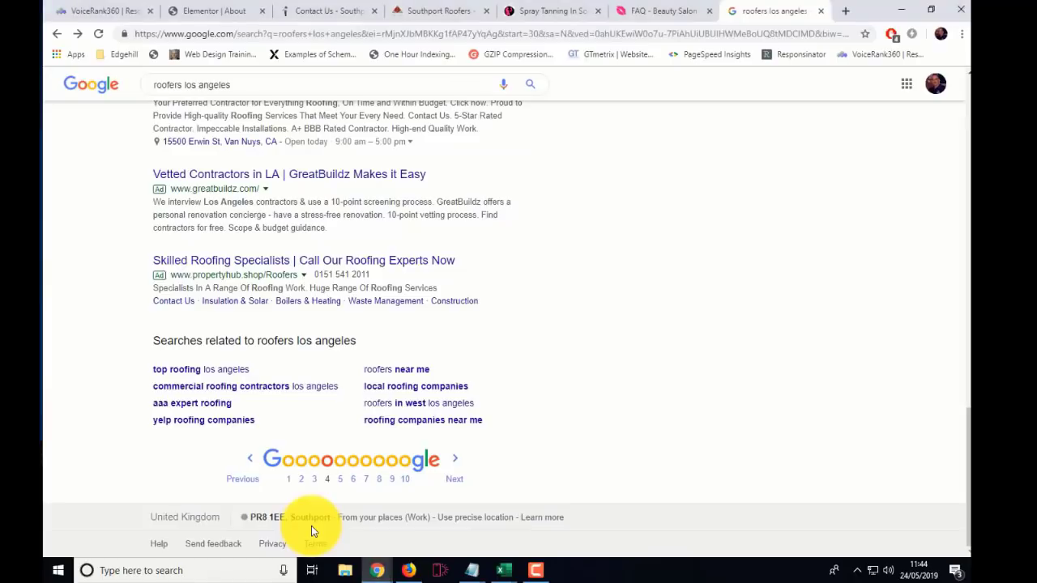
pyautogui.scroll(8, 615, 366)
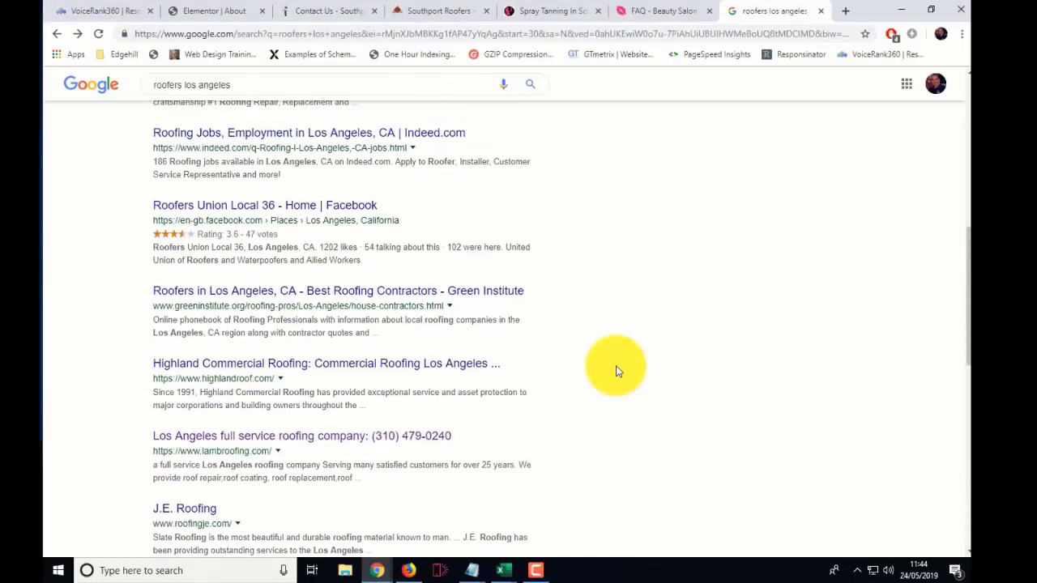
pyautogui.scroll(3, 615, 371)
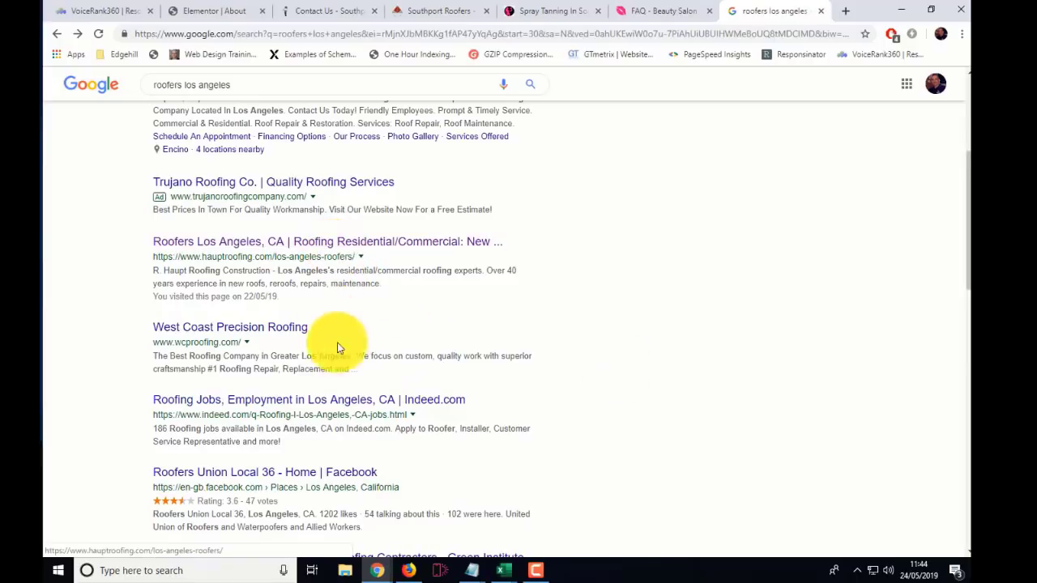
pyautogui.scroll(-2, 348, 361)
pyautogui.scroll(-6, 352, 366)
pyautogui.scroll(8, 352, 369)
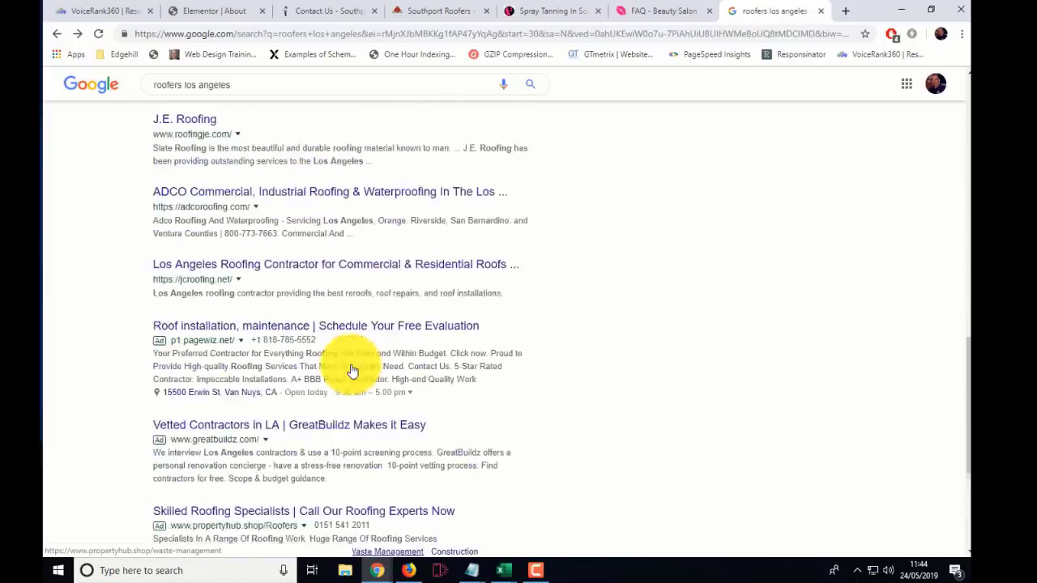
pyautogui.scroll(3, 323, 349)
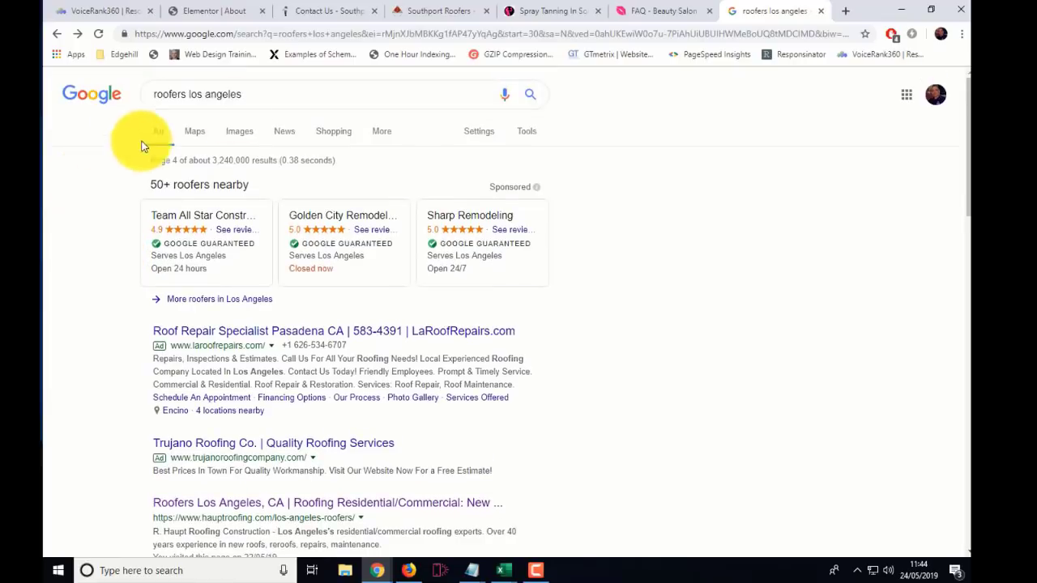
# Look over the page 4 roofing listings again down to the related searches and go to the first page of results
pyautogui.scroll(-13, 138, 352)
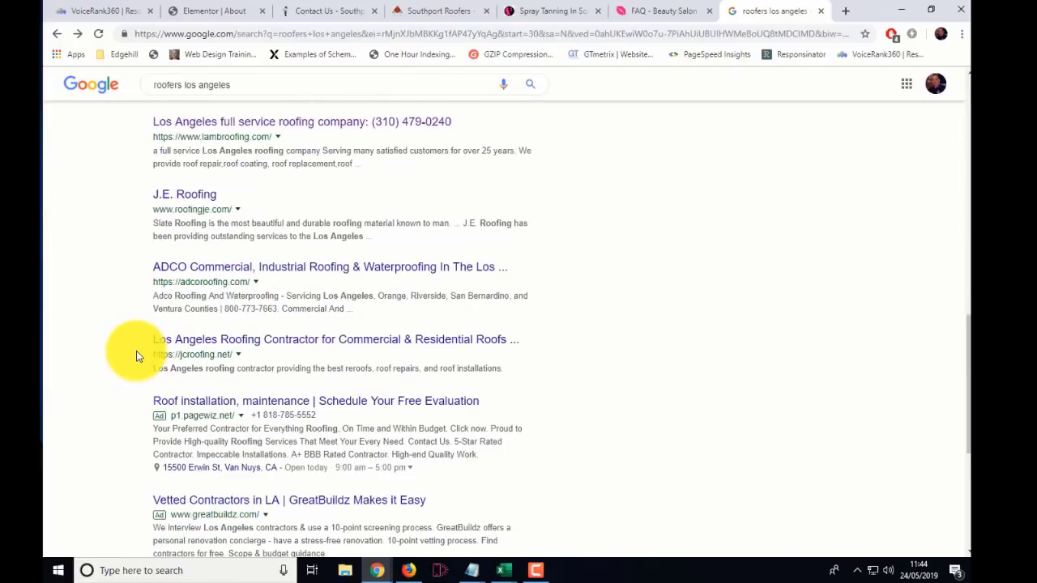
pyautogui.scroll(-2, 138, 356)
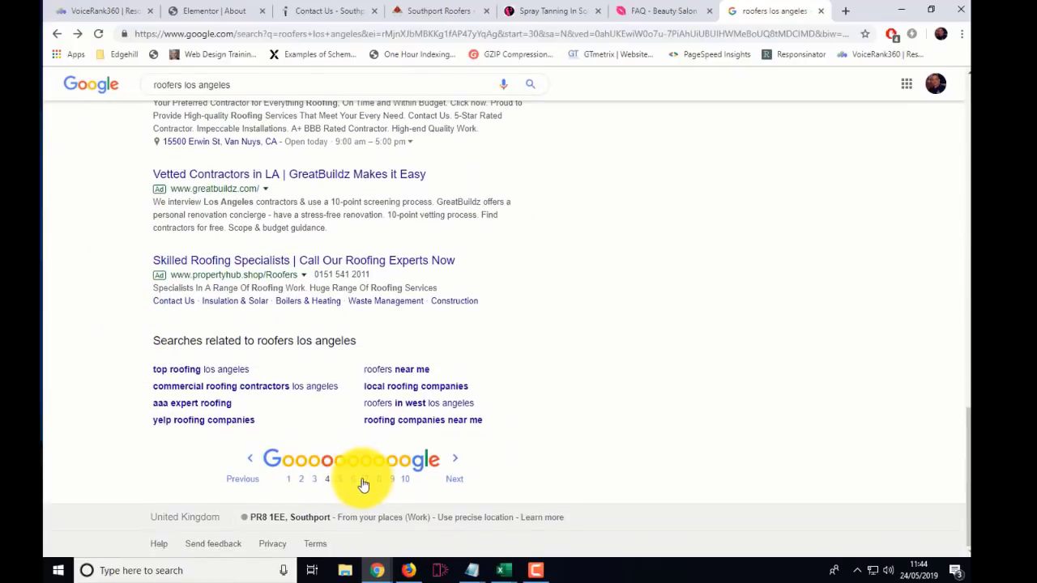
pyautogui.scroll(3, 394, 231)
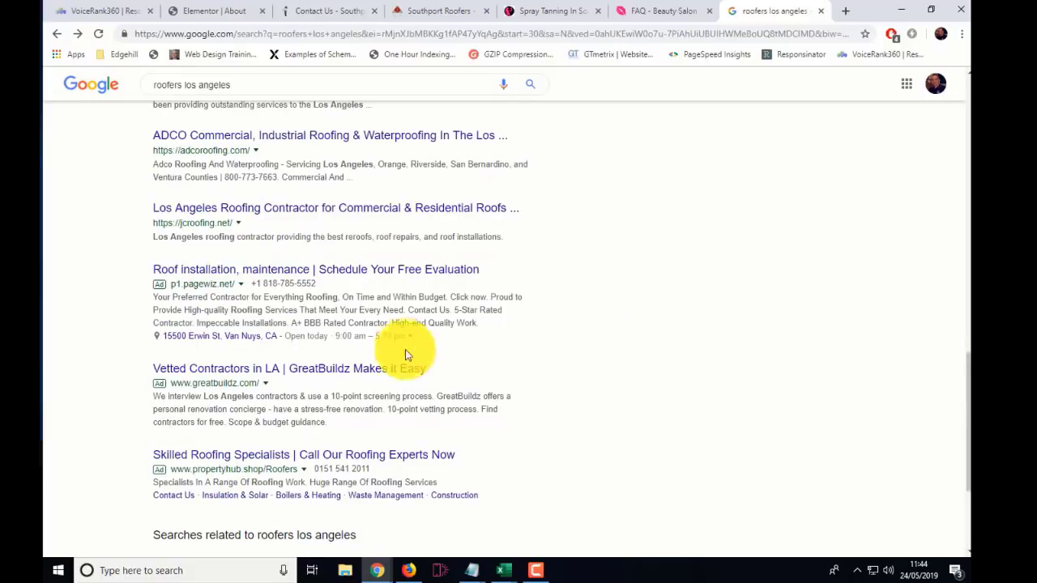
pyautogui.scroll(3, 400, 332)
pyautogui.scroll(5, 612, 333)
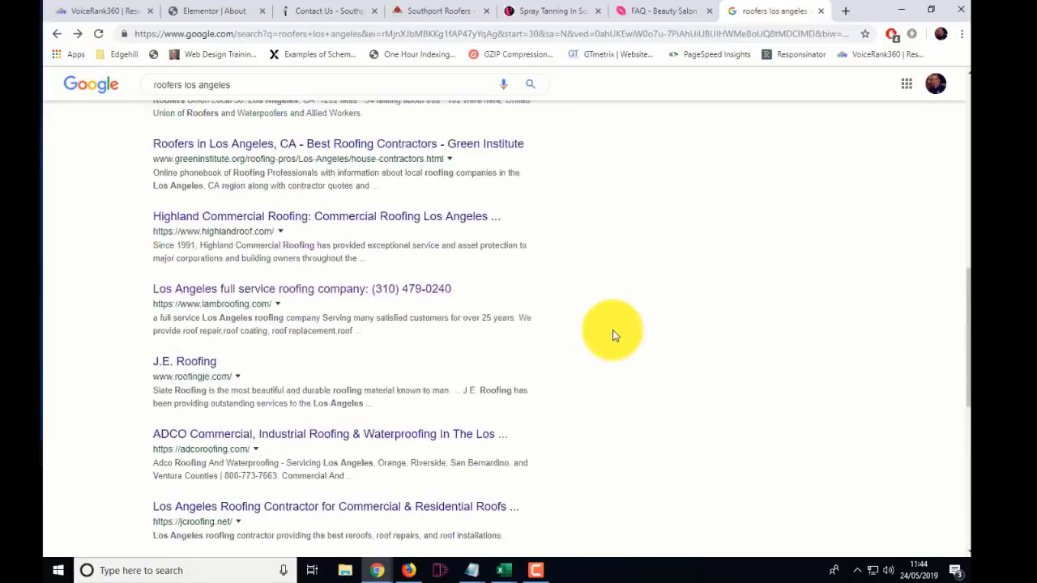
pyautogui.scroll(4, 612, 333)
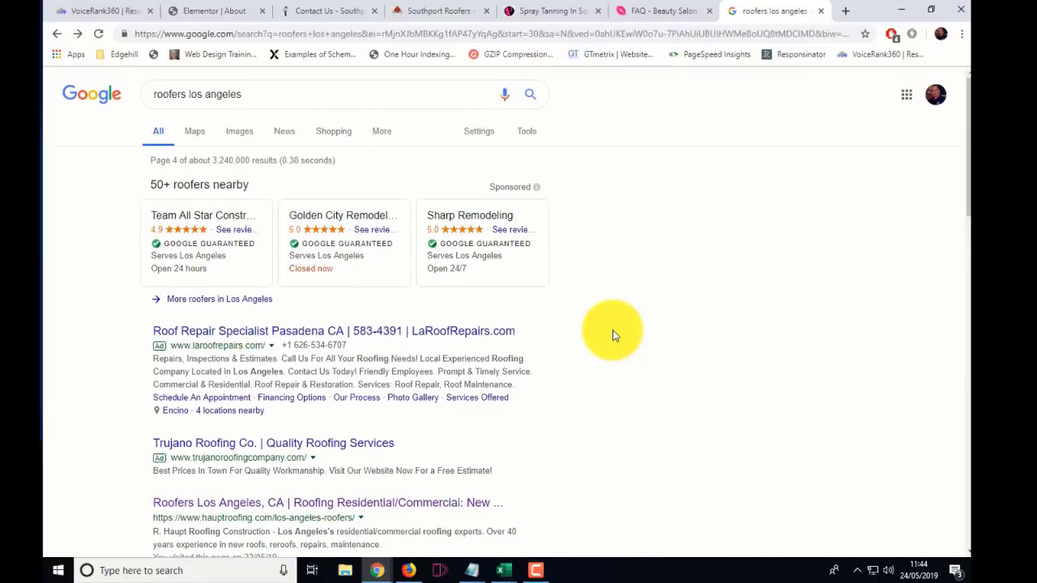
pyautogui.scroll(-15, 613, 334)
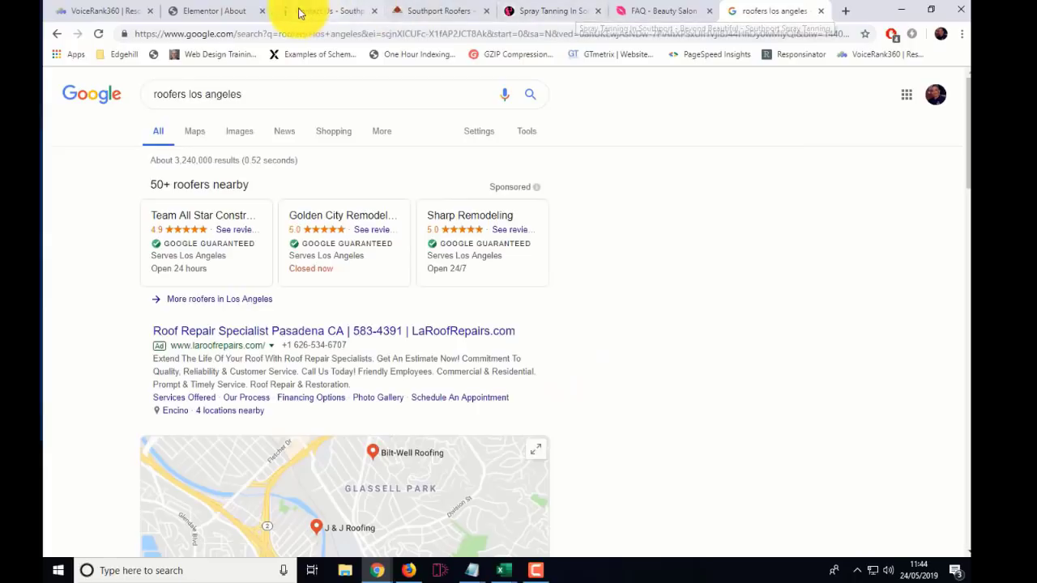
# Return to the About page in Elementor and exit the editor to the WordPress dashboard
pyautogui.click(234, 13)
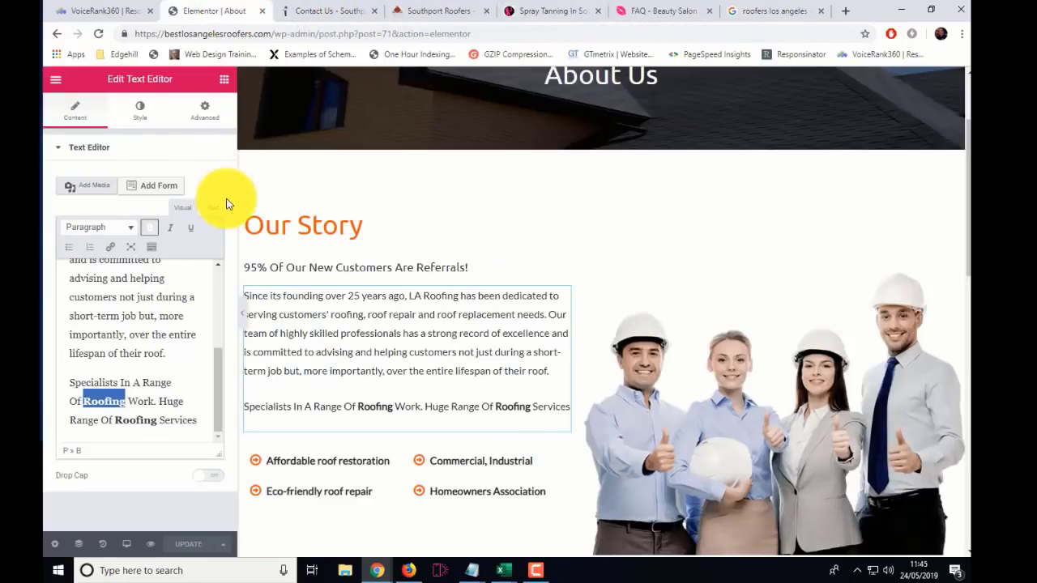
pyautogui.click(56, 81)
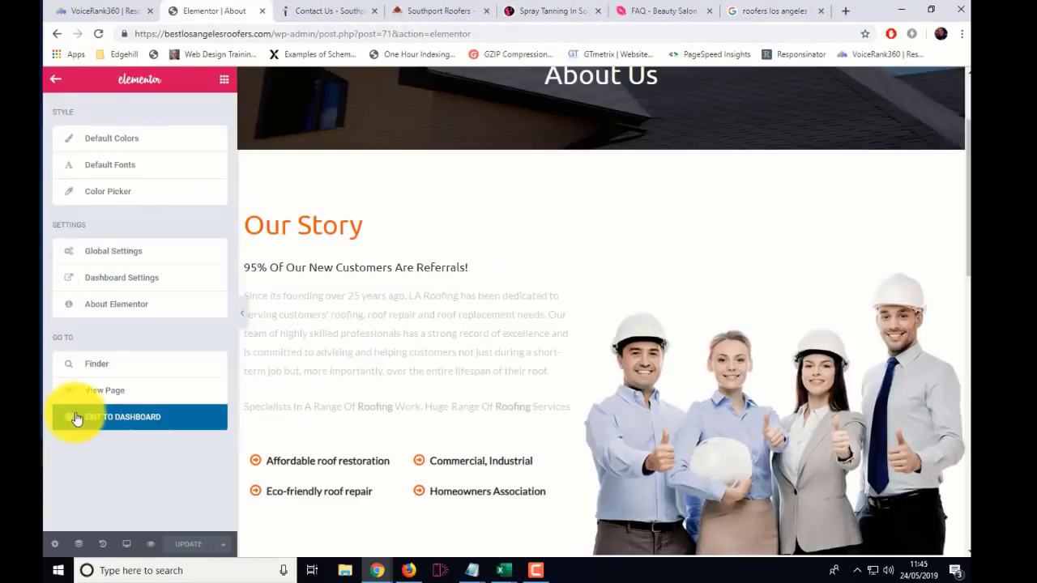
pyautogui.click(105, 417)
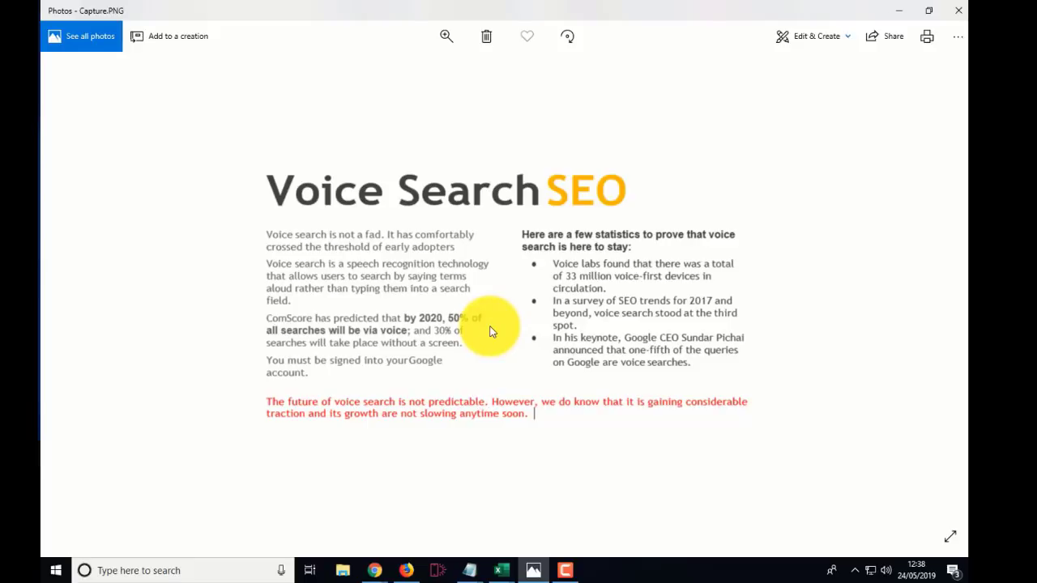
# In the Photos app, advance from the Voice Search SEO image to the Voice Search Statistics image, Capture2.PNG
pyautogui.click(942, 292)
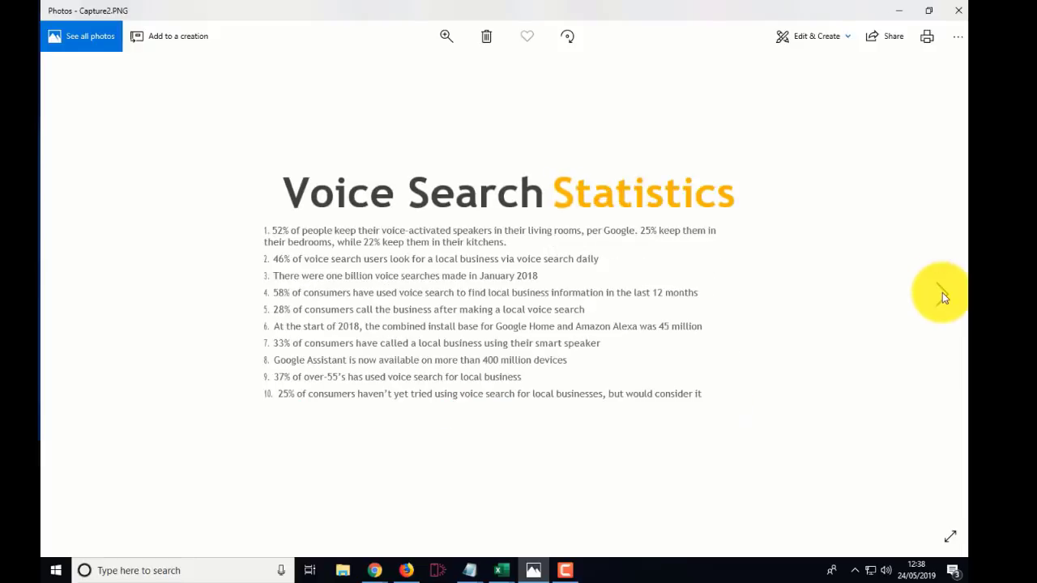
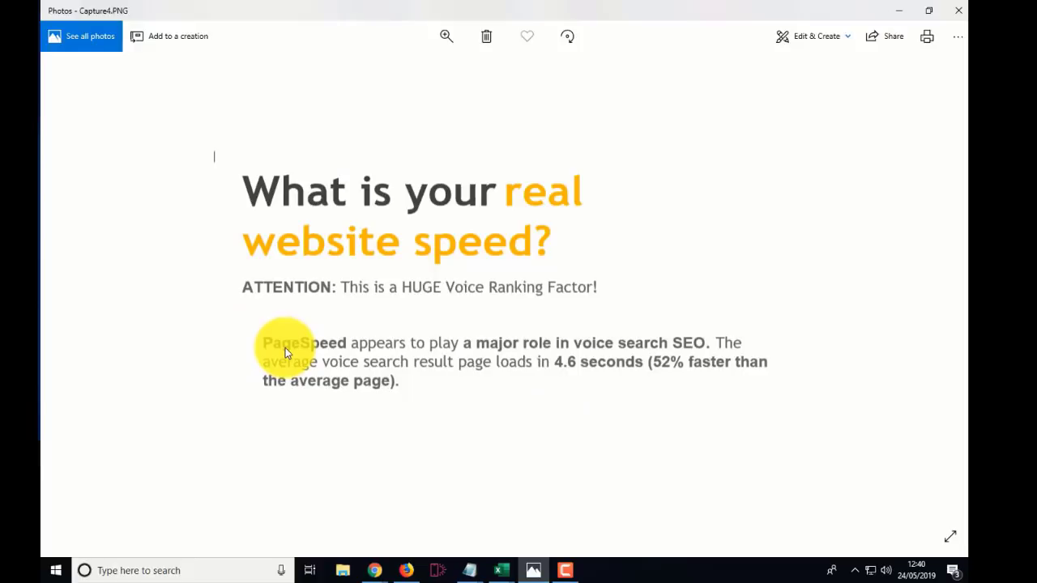
# Close the Photos viewer and go from the About page editor to the list of all WordPress pages
pyautogui.click(958, 15)
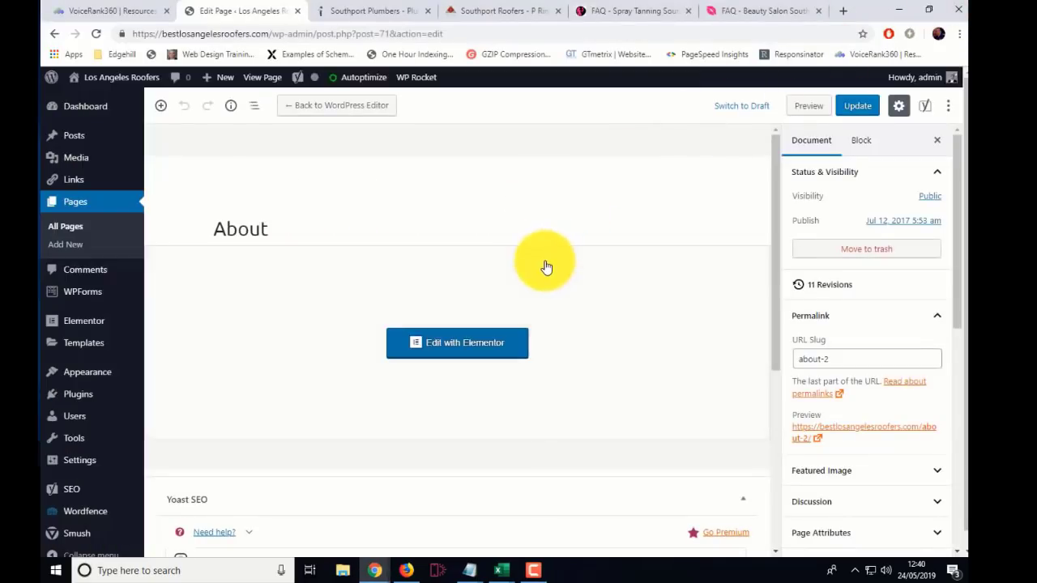
pyautogui.click(68, 229)
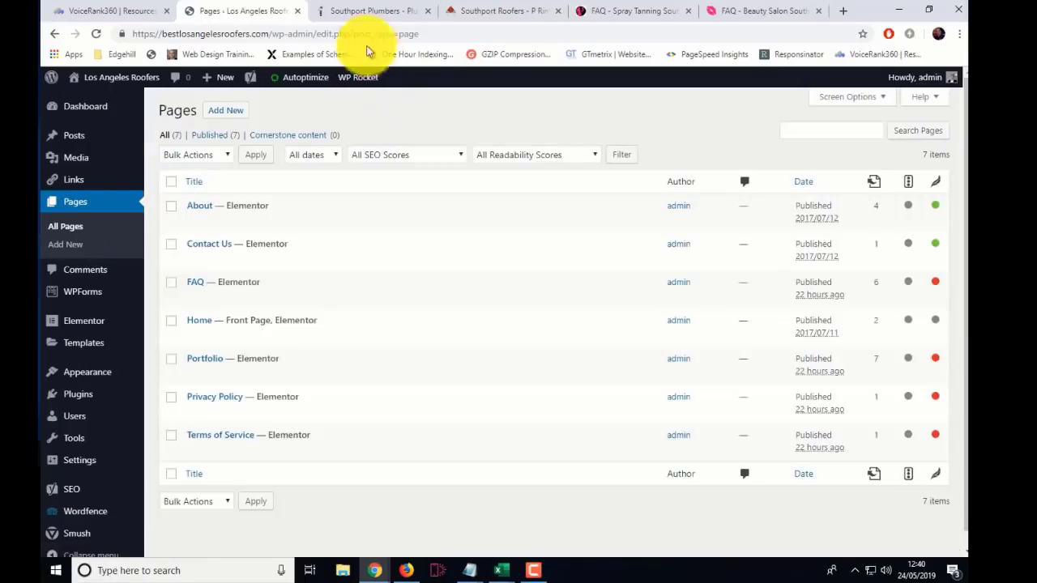
# Switch to the Southport Plumbers website, look over its home page and open the FAQ page to view its questions
pyautogui.click(373, 9)
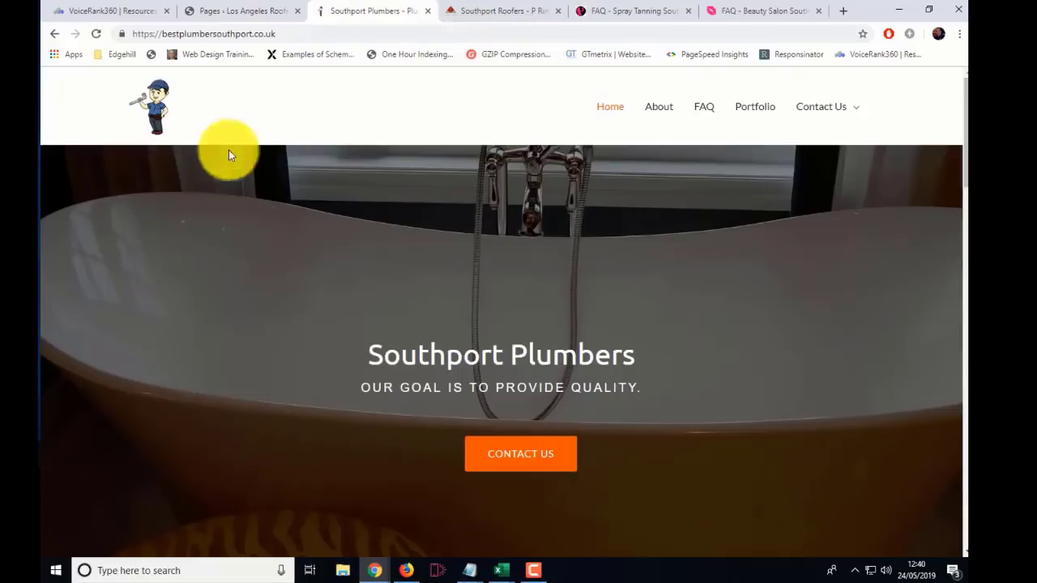
pyautogui.scroll(-8, 262, 291)
pyautogui.scroll(8, 261, 291)
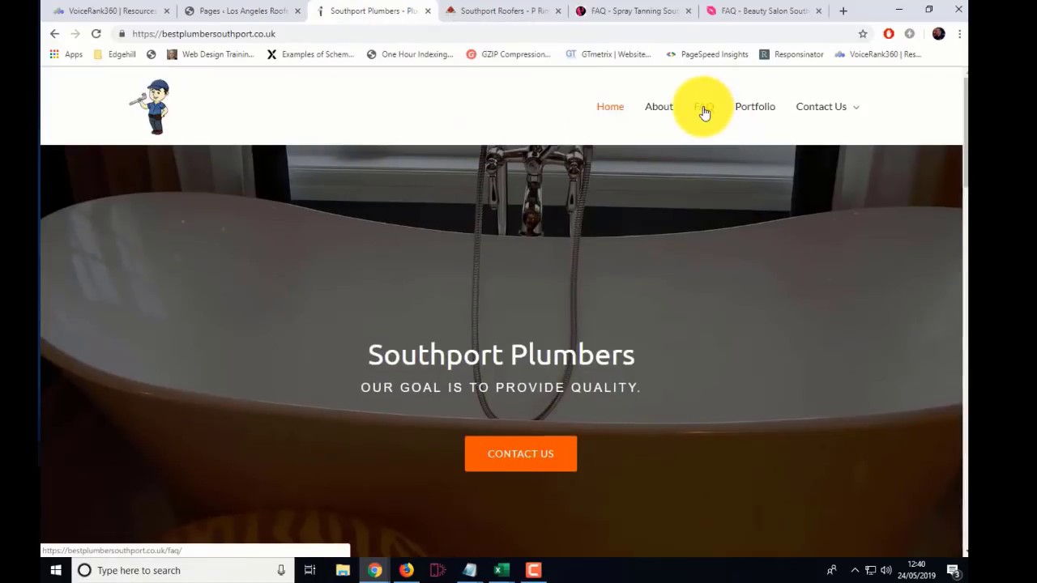
pyautogui.scroll(-3, 219, 328)
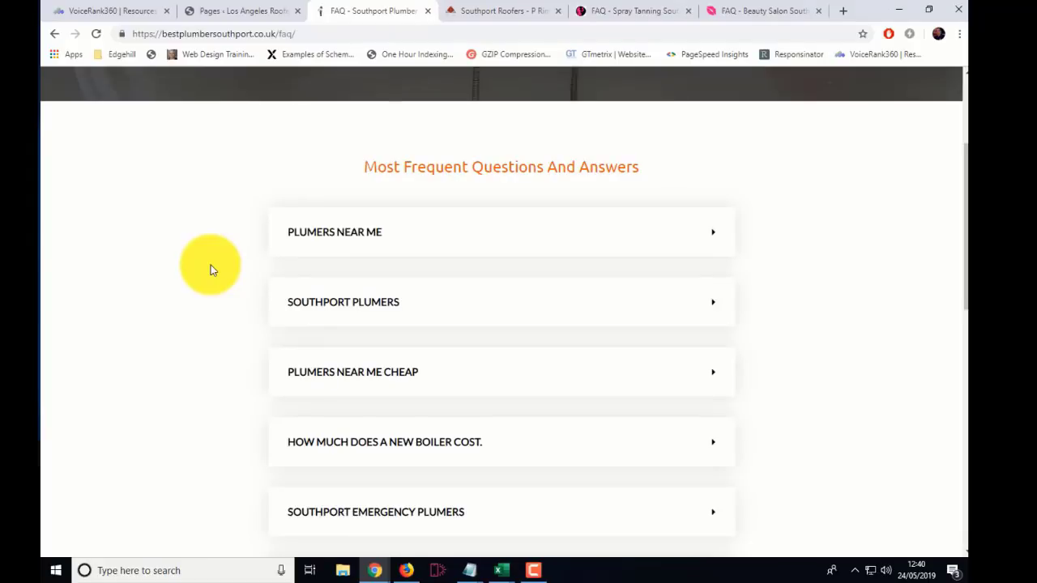
pyautogui.scroll(-2, 211, 267)
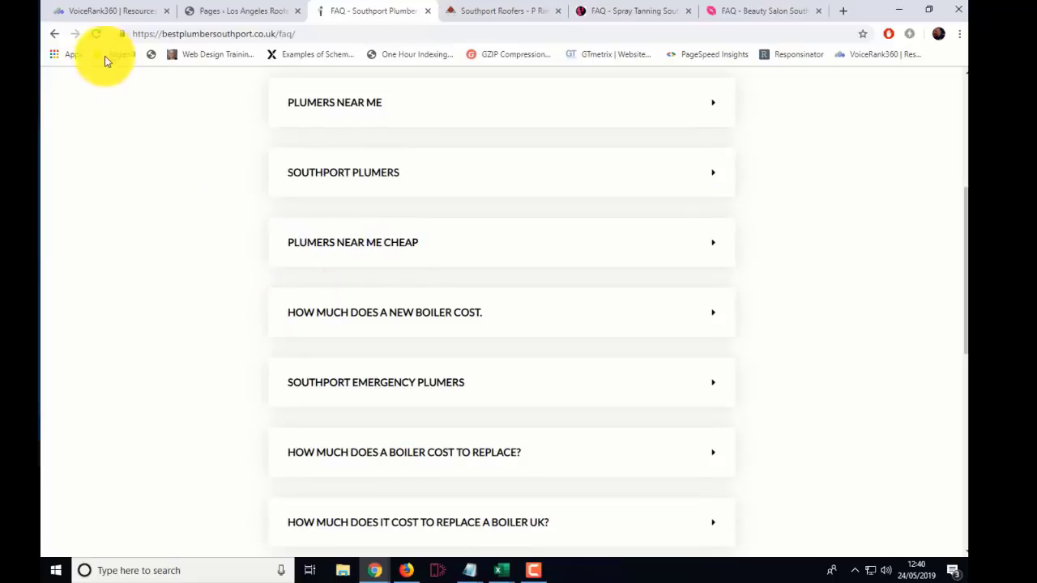
# Switch to the VoiceRank360 Questions page and examine the questions generated for the keyword "attorneys in San Francisco"
pyautogui.click(104, 10)
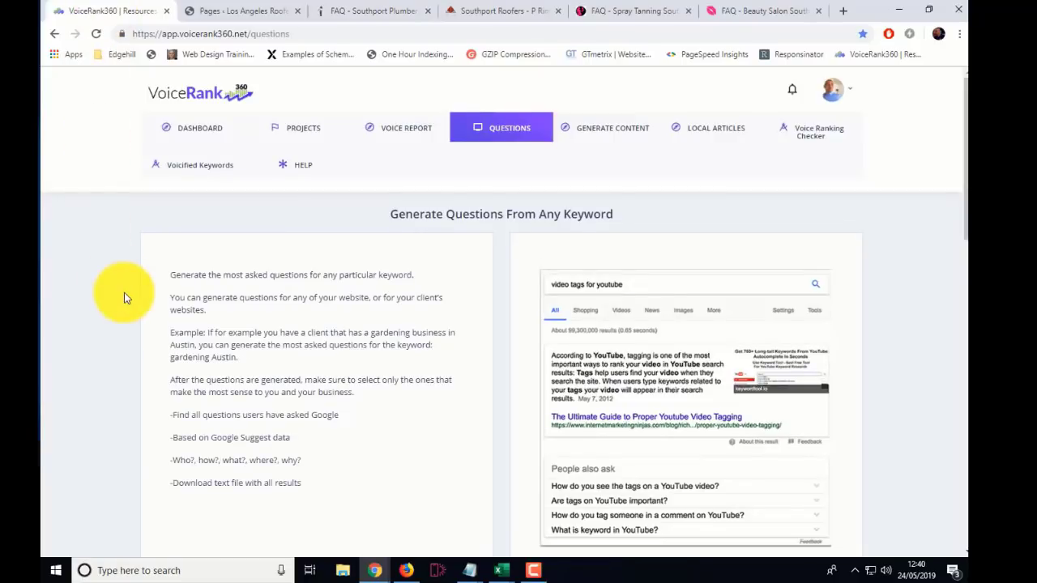
pyautogui.scroll(-7, 124, 293)
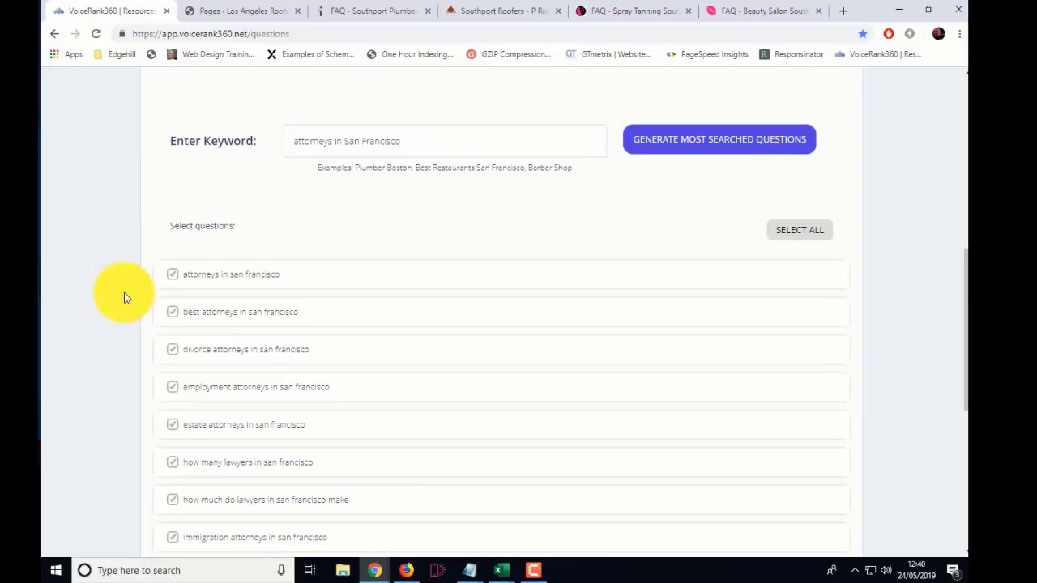
pyautogui.scroll(1, 124, 297)
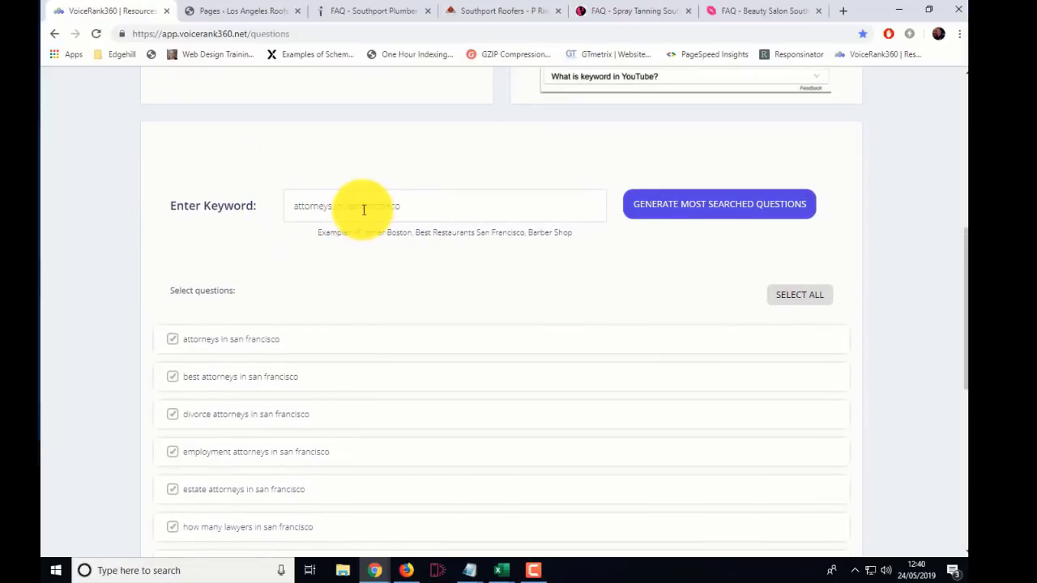
pyautogui.scroll(-2, 289, 259)
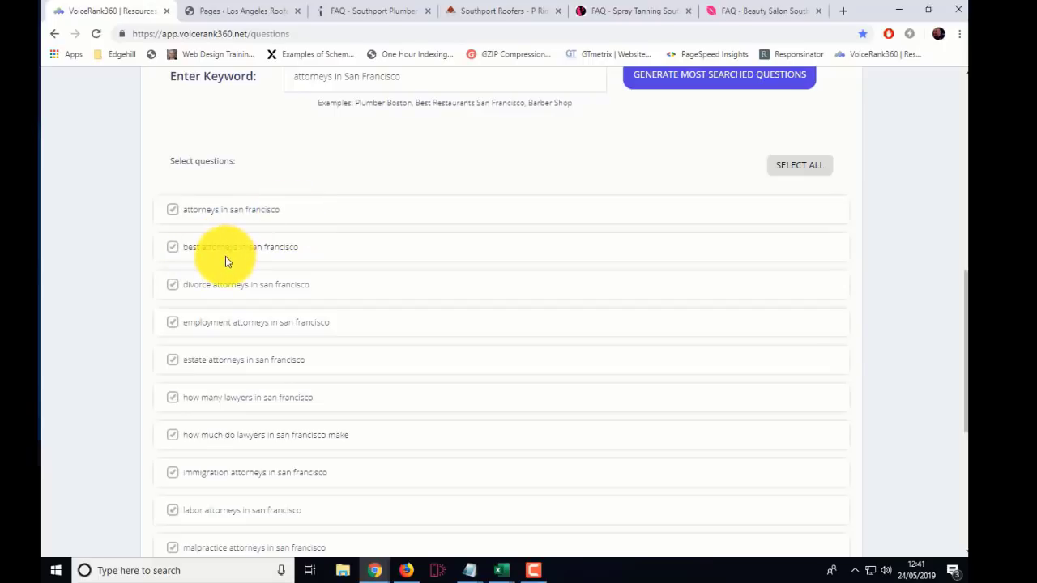
pyautogui.scroll(-1, 226, 256)
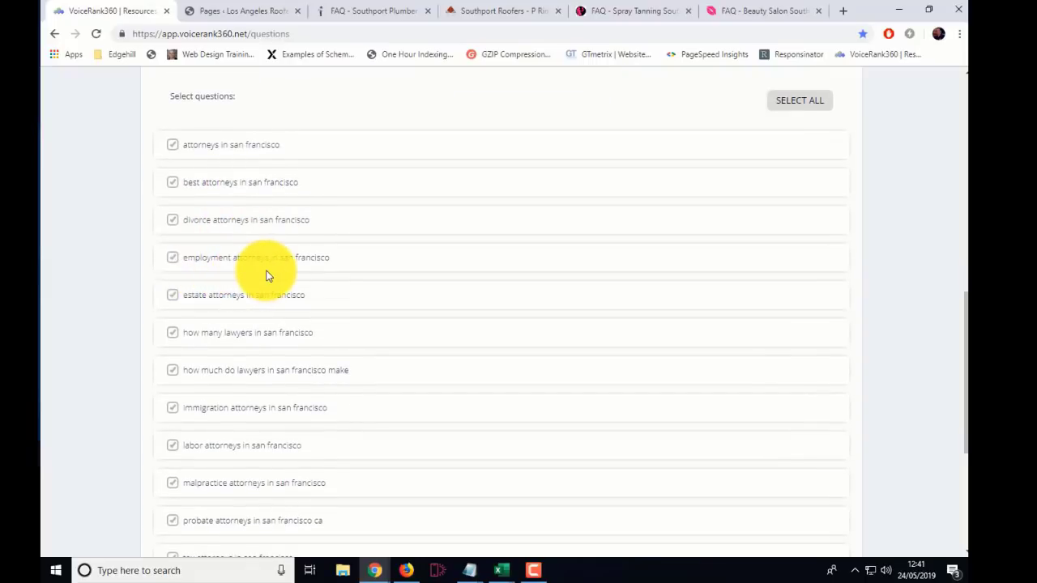
pyautogui.scroll(-3, 267, 276)
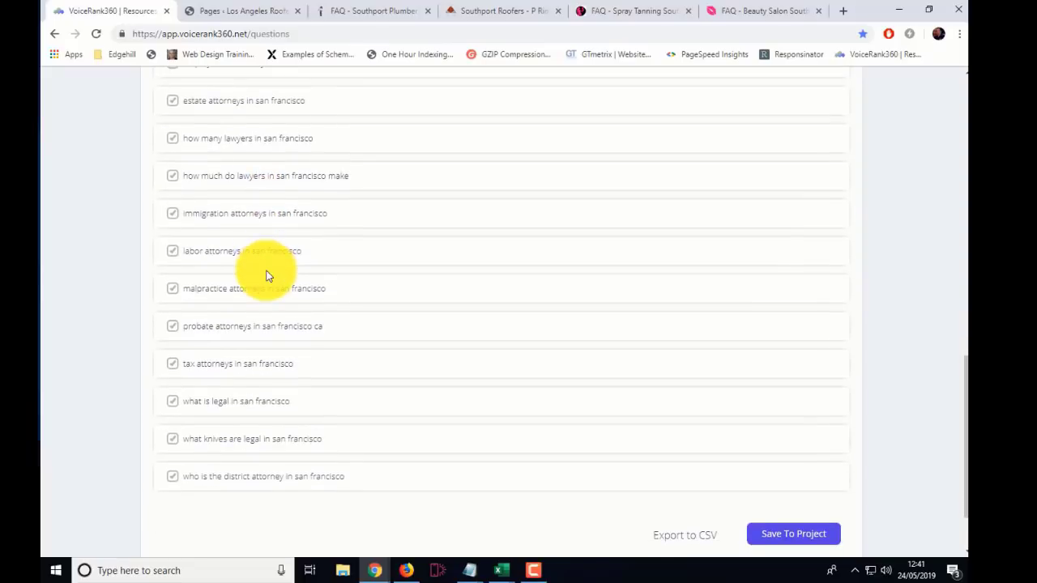
pyautogui.scroll(-1, 268, 276)
pyautogui.scroll(5, 267, 276)
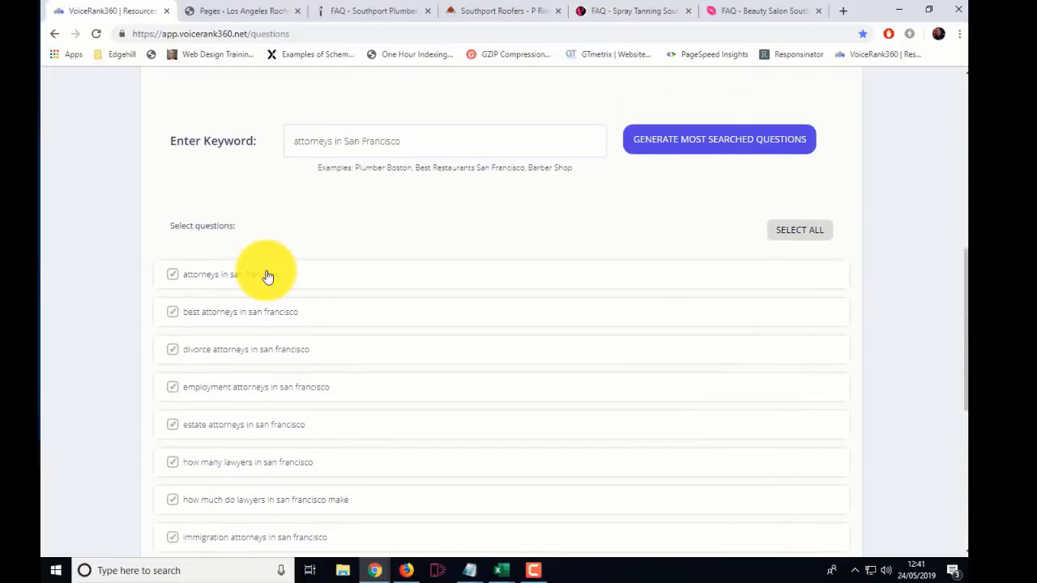
pyautogui.scroll(1, 268, 276)
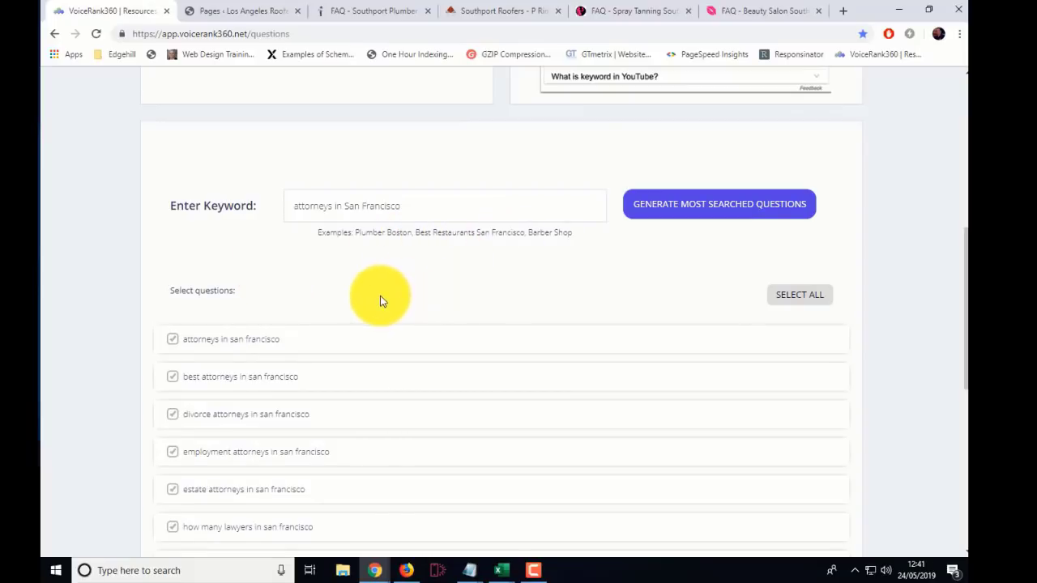
# Return to the Southport Plumbers FAQ page and read the remaining questions down to the end of the list
pyautogui.click(364, 12)
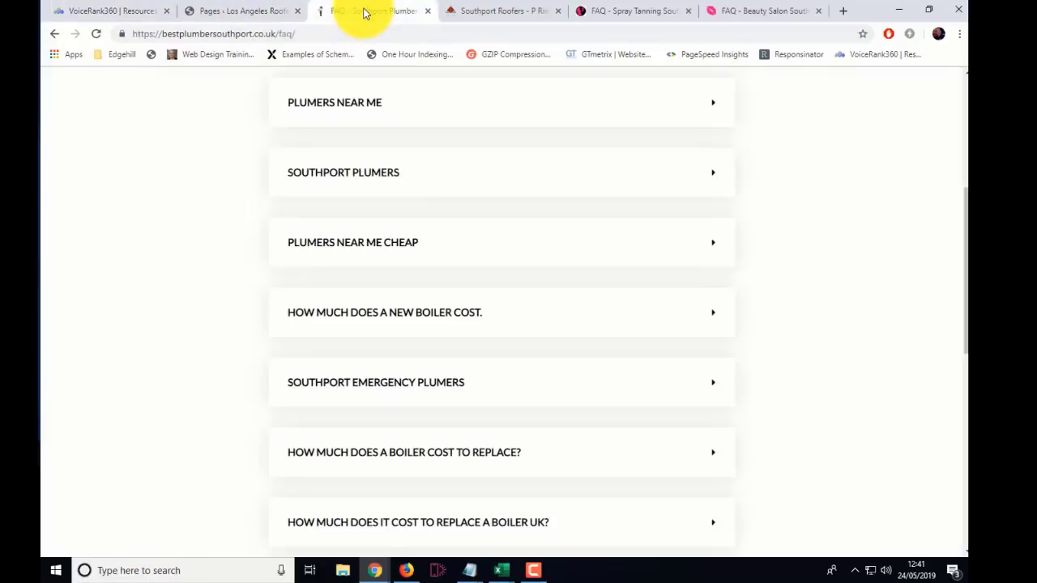
pyautogui.scroll(-2, 160, 357)
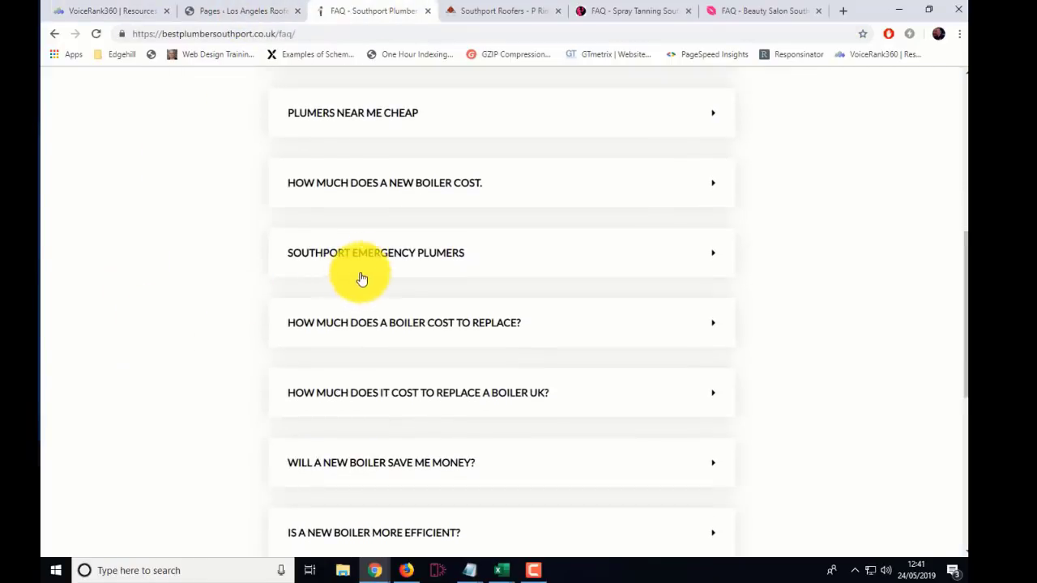
pyautogui.scroll(-1, 214, 323)
pyautogui.scroll(-1, 215, 323)
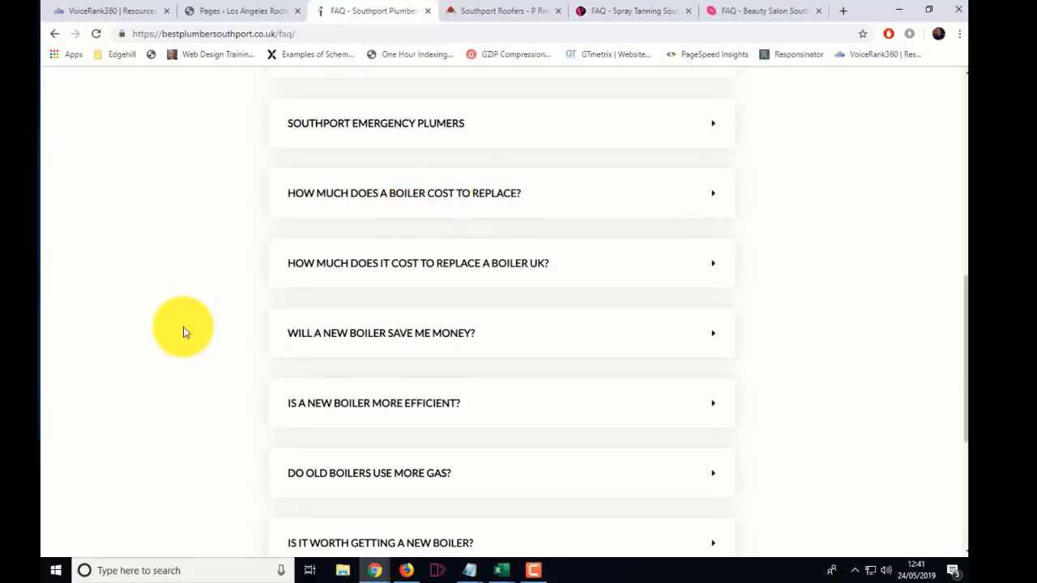
pyautogui.scroll(-1, 183, 332)
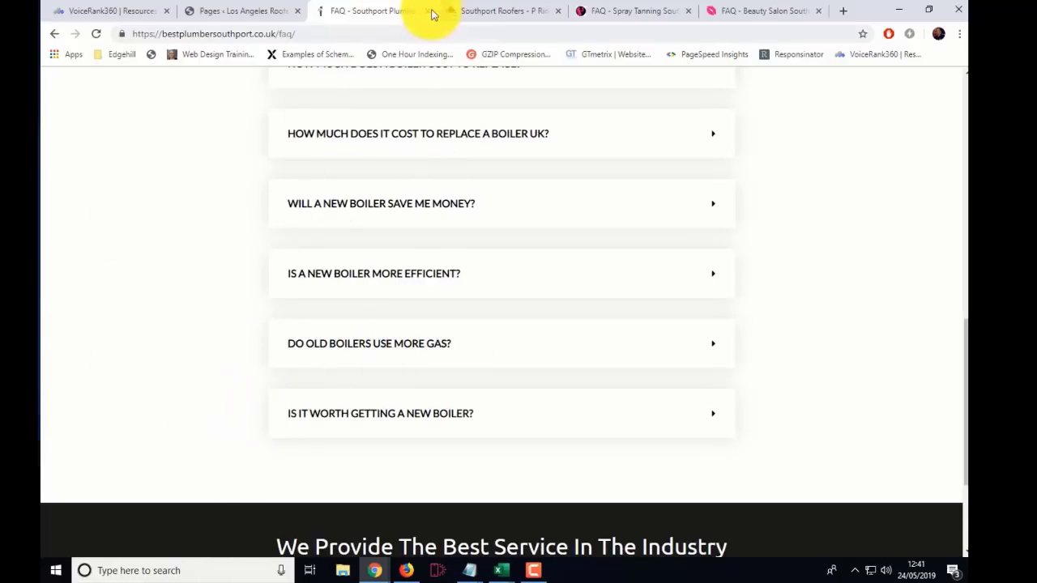
# Open the FAQ page of the Southport Roofers website and read through its full list of questions
pyautogui.click(508, 9)
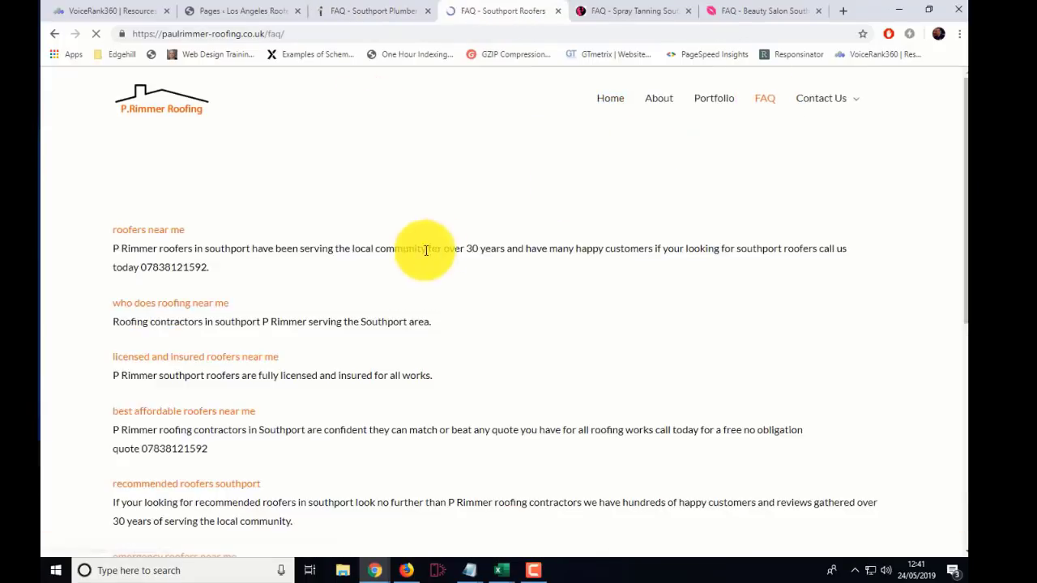
pyautogui.scroll(-2, 192, 312)
pyautogui.scroll(-1, 192, 312)
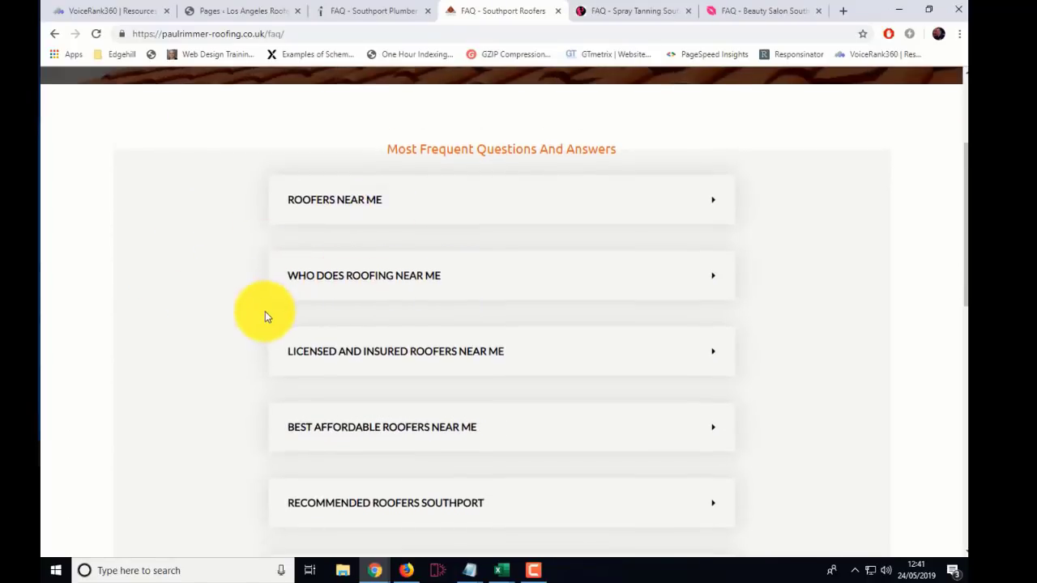
pyautogui.scroll(-1, 264, 311)
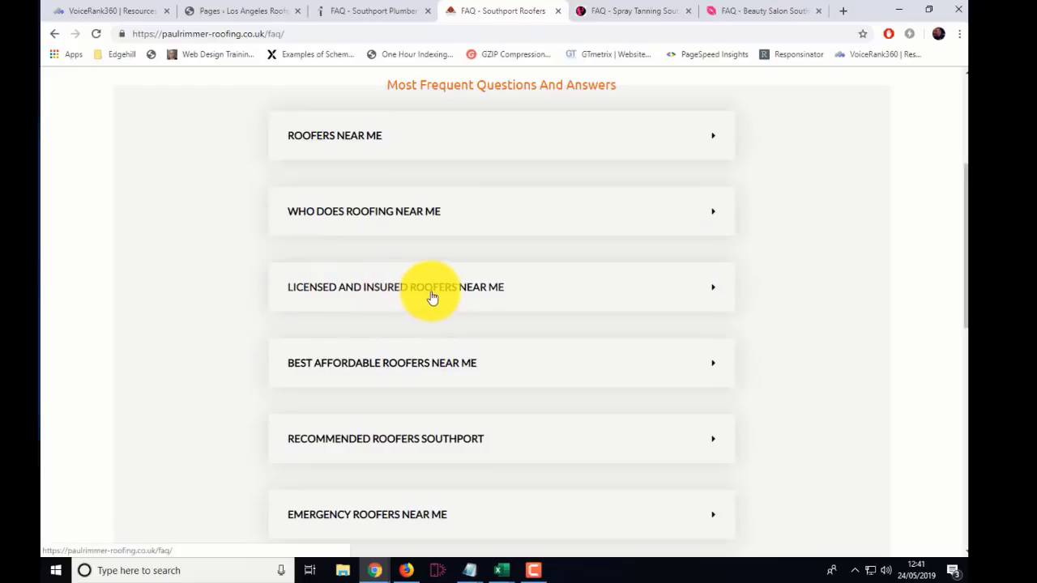
pyautogui.scroll(-1, 223, 317)
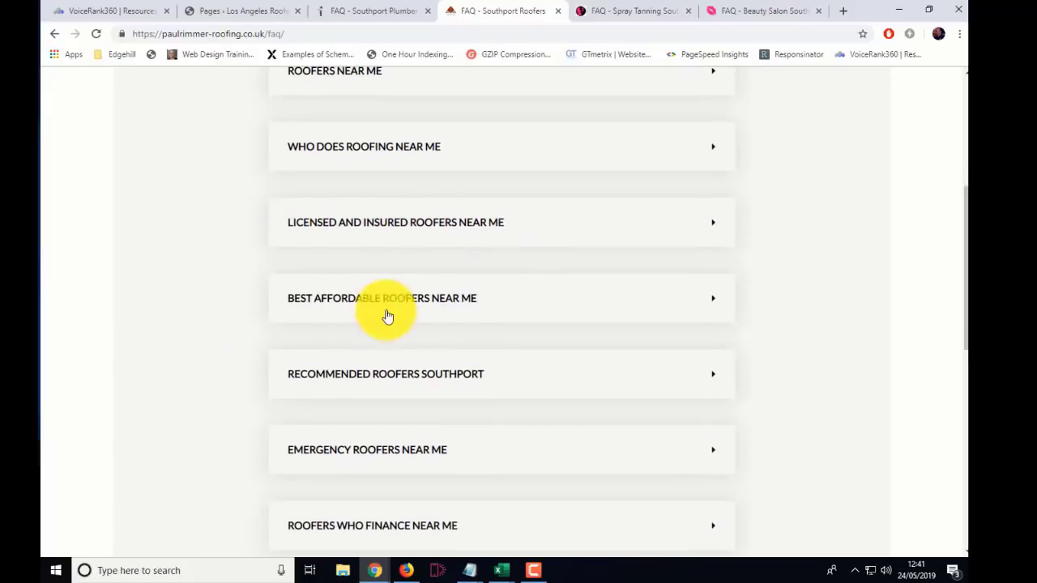
pyautogui.scroll(-2, 212, 322)
pyautogui.scroll(-1, 148, 301)
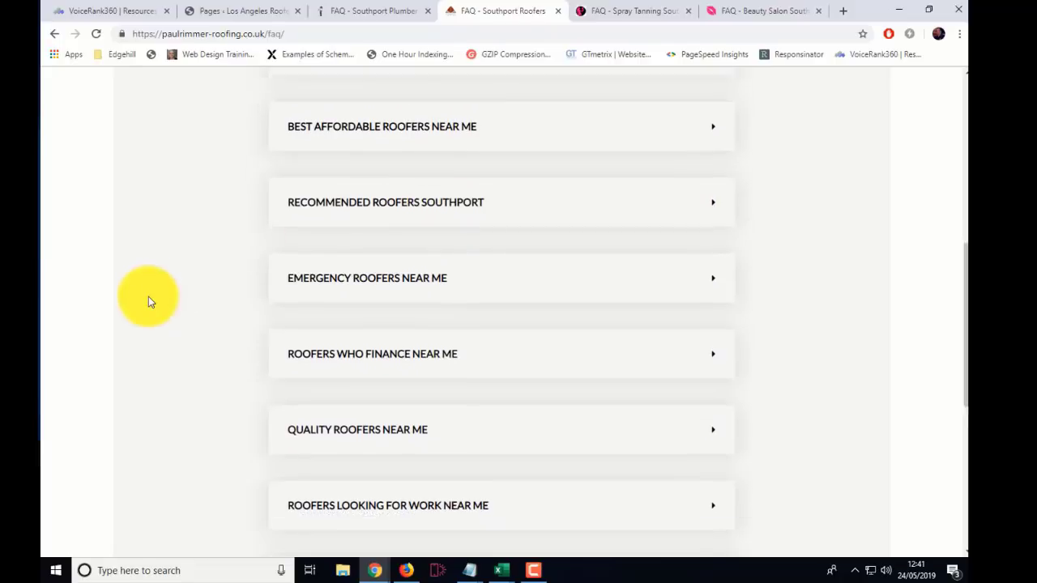
pyautogui.scroll(-1, 208, 321)
pyautogui.scroll(-2, 209, 322)
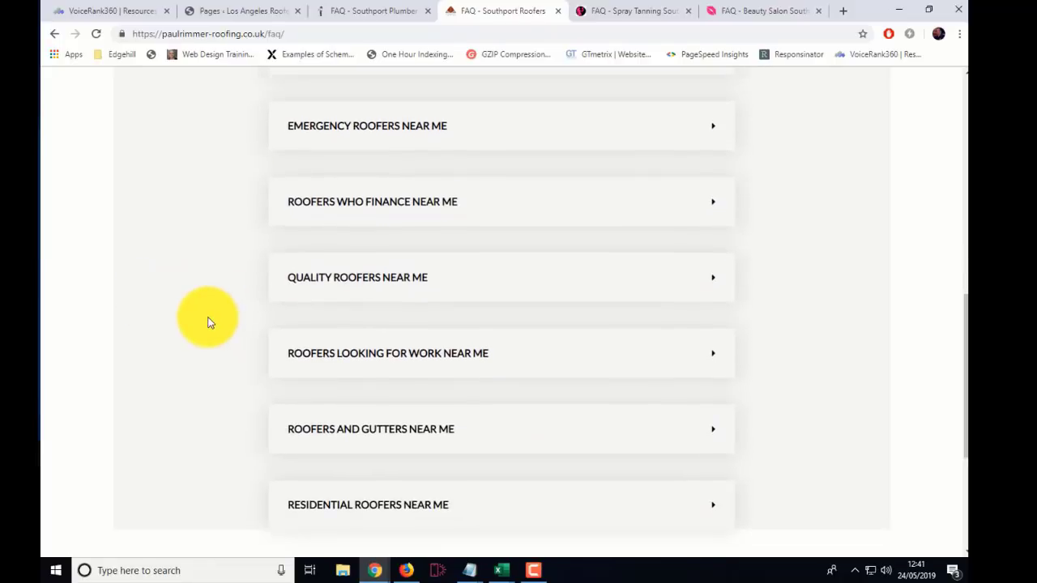
pyautogui.scroll(9, 208, 322)
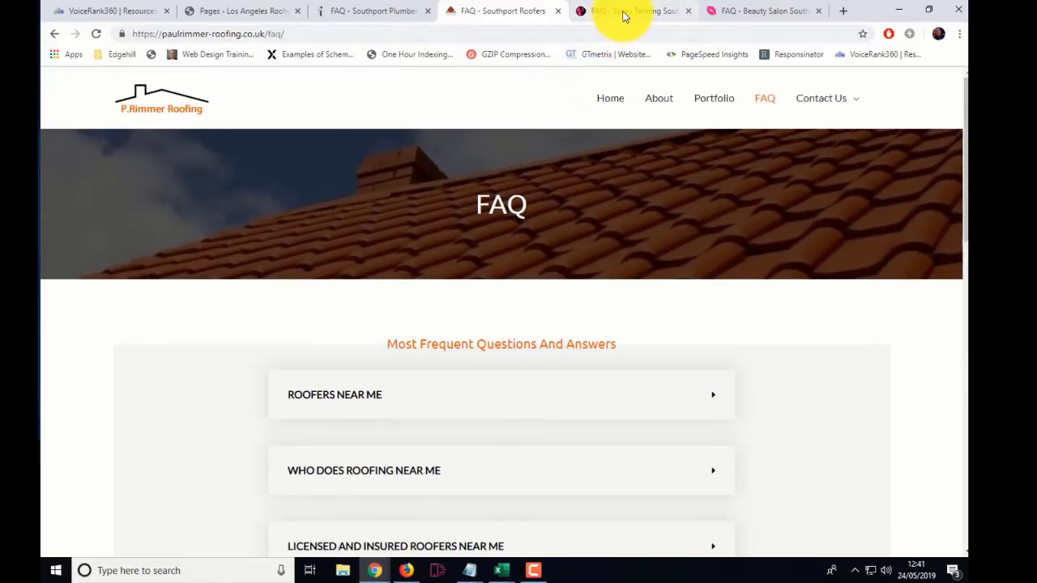
# Switch to the spray tanning website's FAQ page and examine its questions and answers
pyautogui.click(621, 17)
pyautogui.scroll(-1, 168, 303)
pyautogui.scroll(-2, 168, 304)
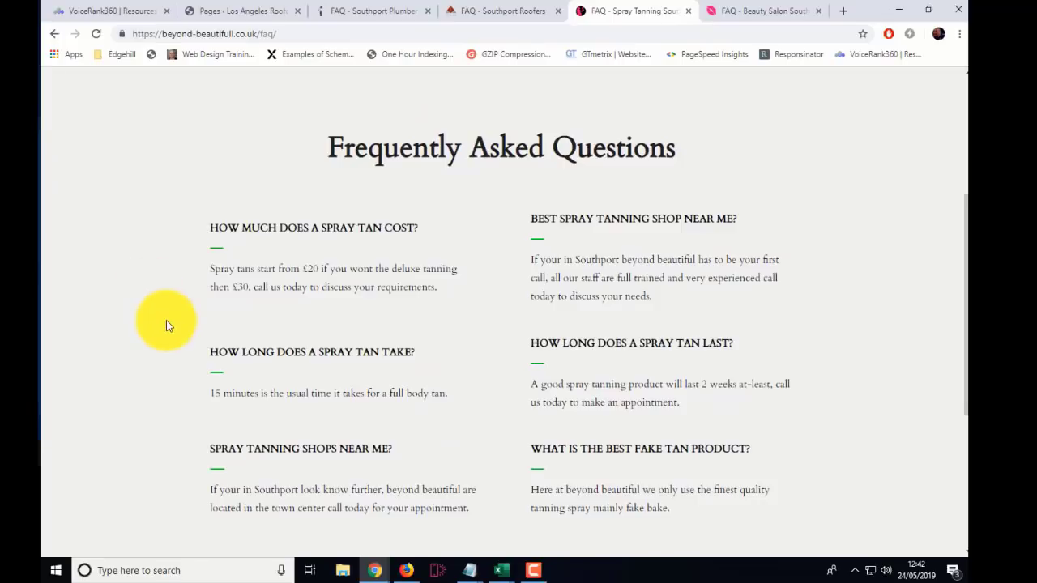
pyautogui.scroll(-1, 165, 320)
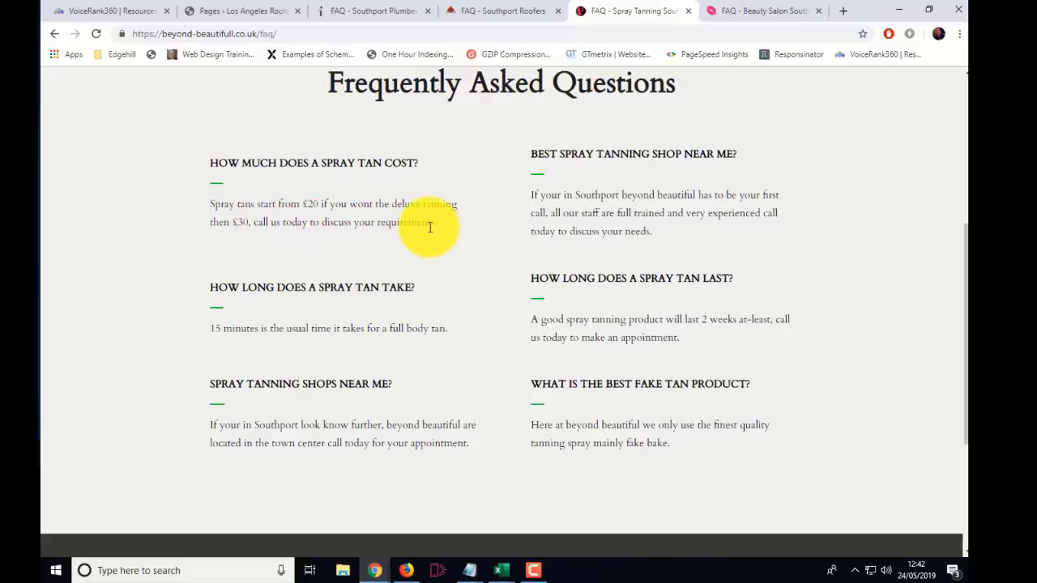
pyautogui.scroll(-1, 166, 262)
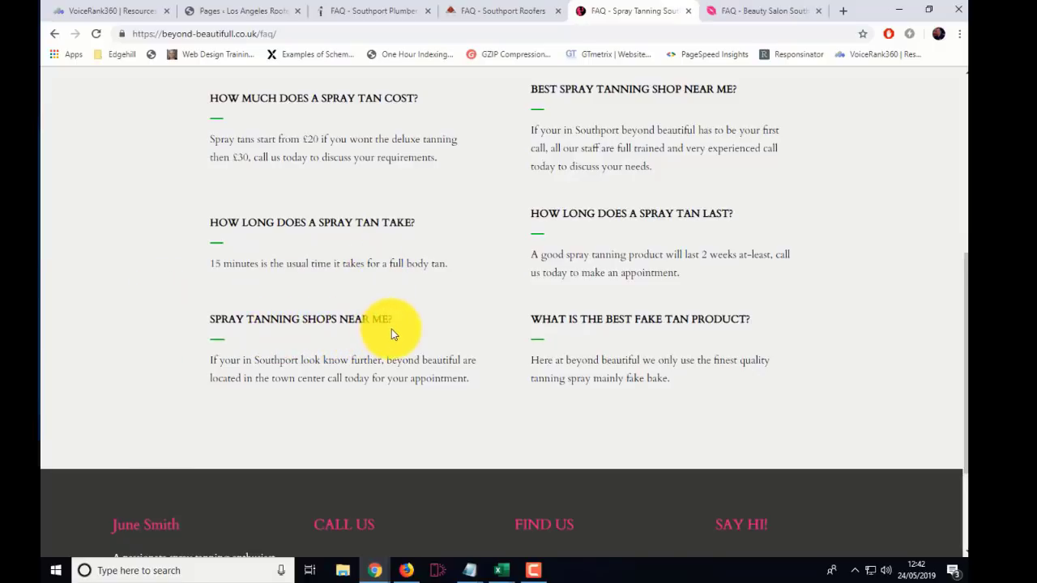
pyautogui.scroll(2, 391, 328)
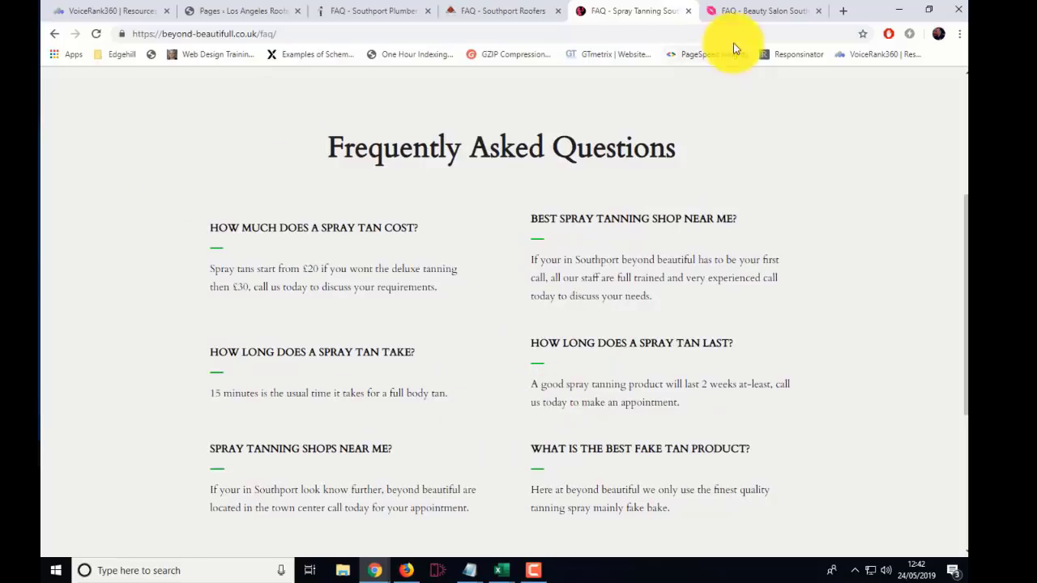
# On the beauty salon website's FAQ page, expand and collapse the wedding booking answer, and look over the other questions
pyautogui.click(753, 13)
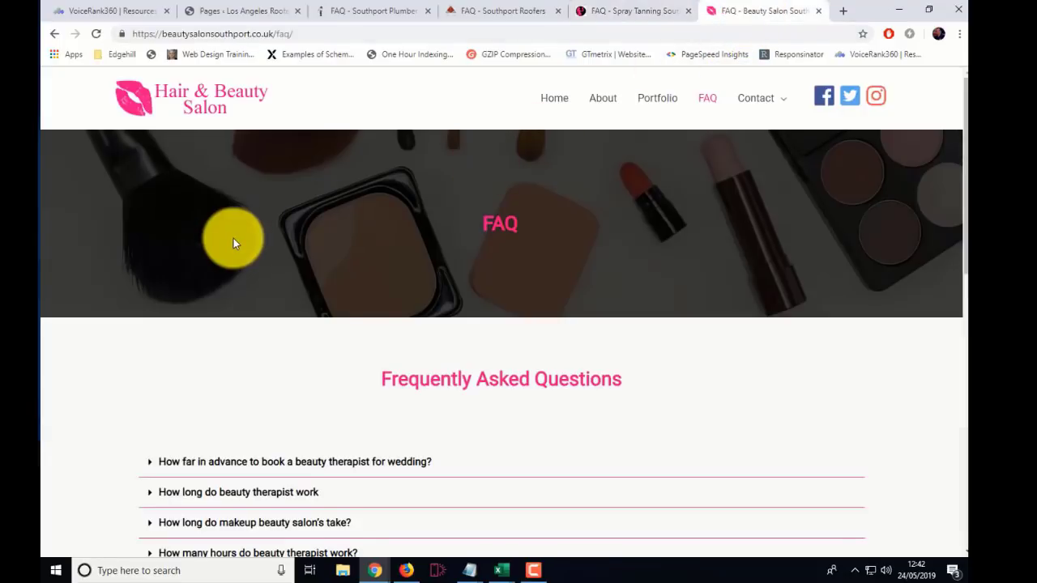
pyautogui.scroll(-1, 234, 241)
pyautogui.scroll(-2, 233, 241)
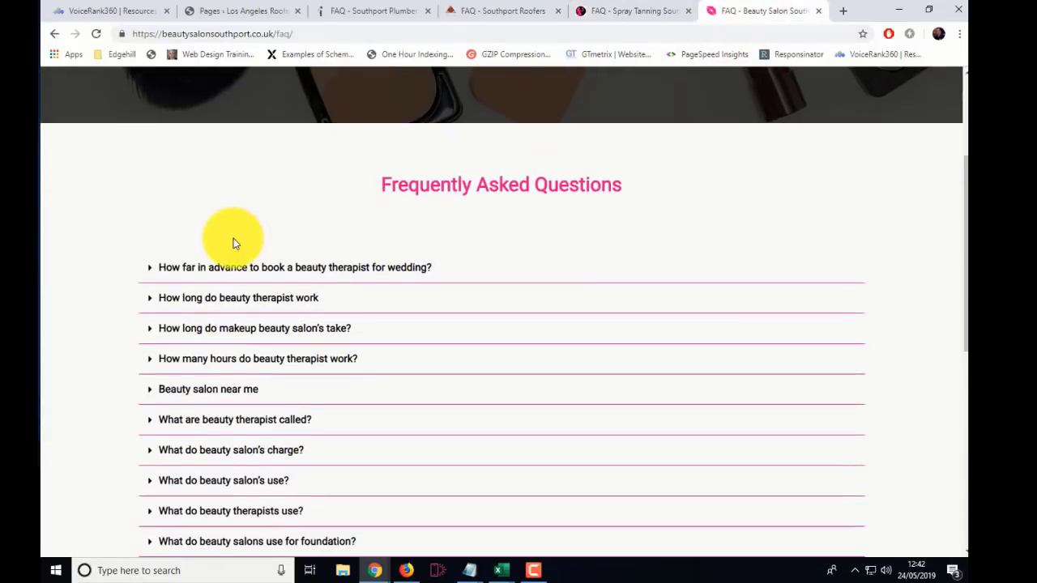
pyautogui.scroll(-1, 233, 241)
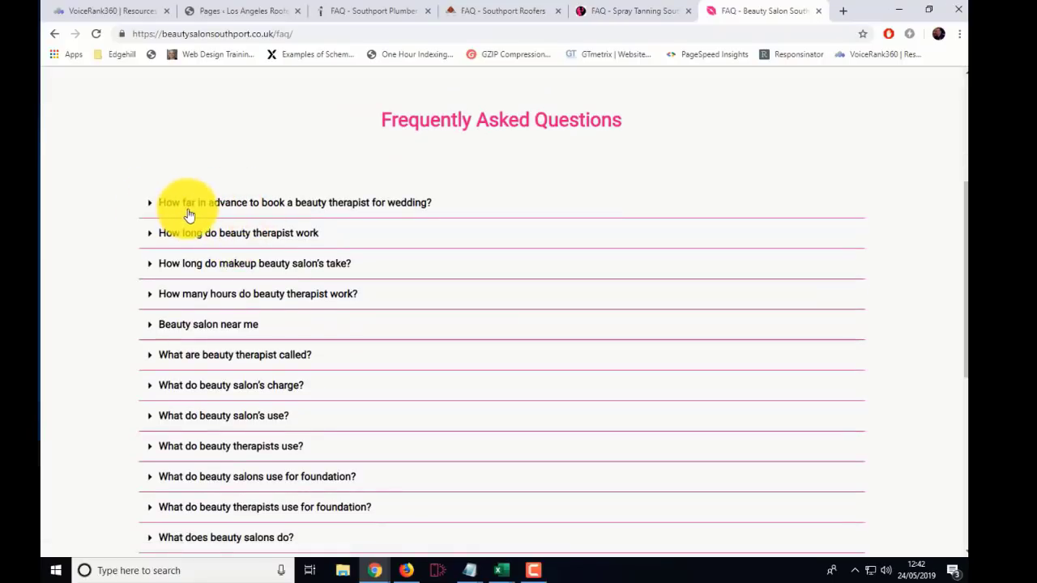
pyautogui.click(365, 209)
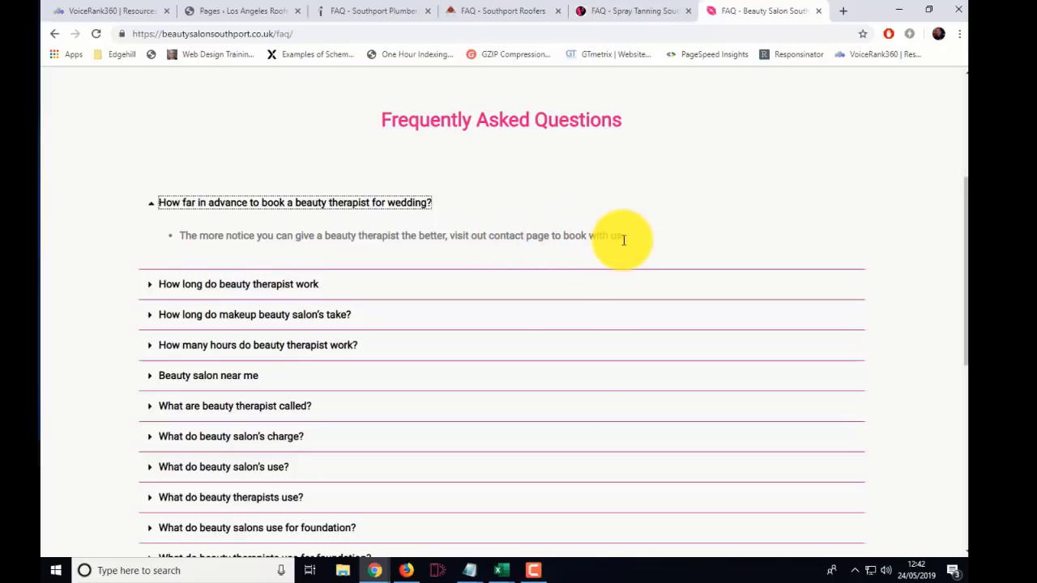
pyautogui.click(157, 212)
pyautogui.scroll(-1, 108, 227)
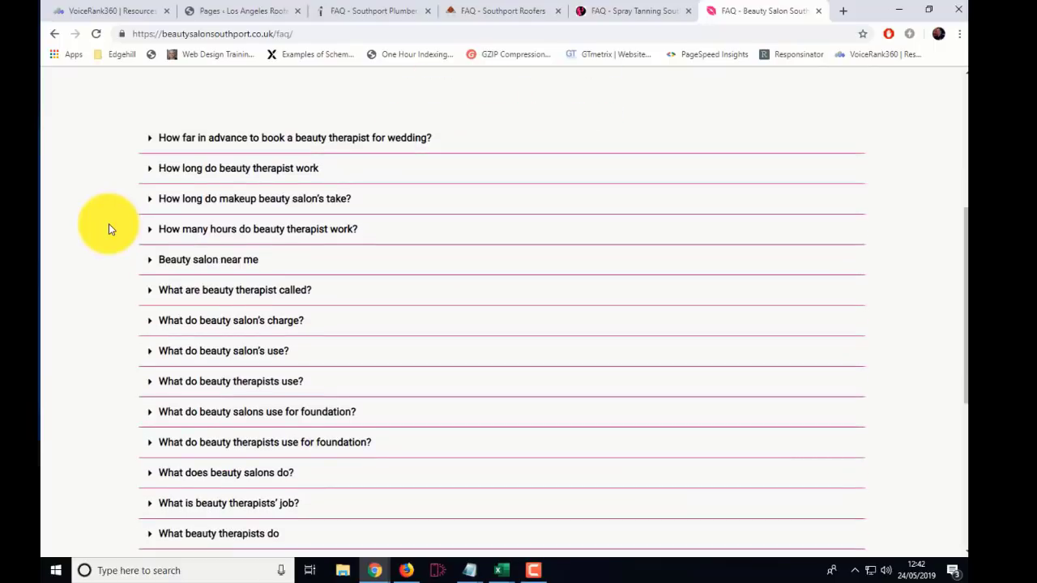
# Expand and collapse the answers about what beauty therapists are called and what beauty salons charge, and return to the start of the FAQ page
pyautogui.scroll(-2, 109, 229)
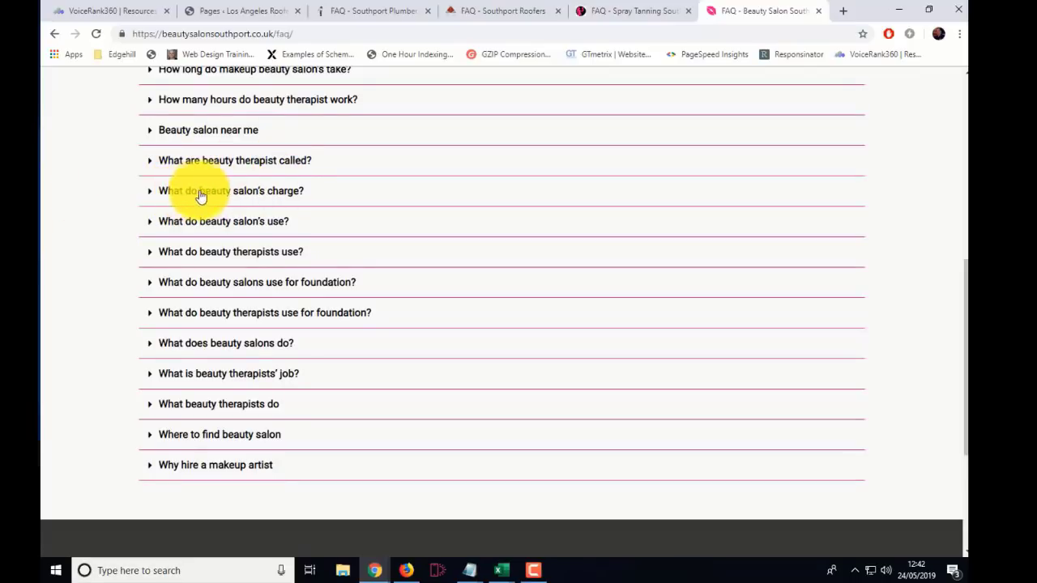
pyautogui.click(251, 162)
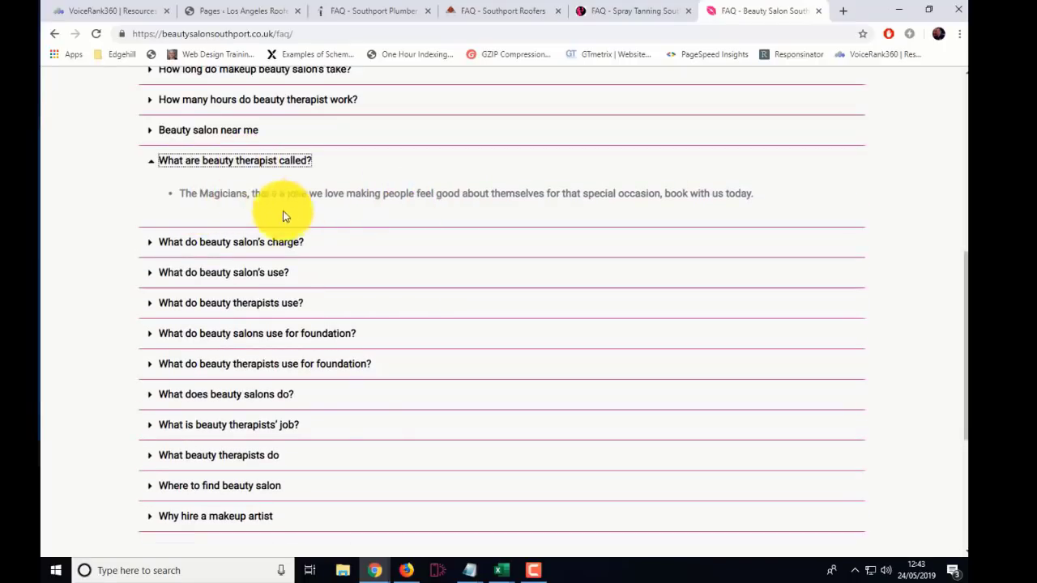
pyautogui.click(231, 247)
pyautogui.scroll(-1, 154, 250)
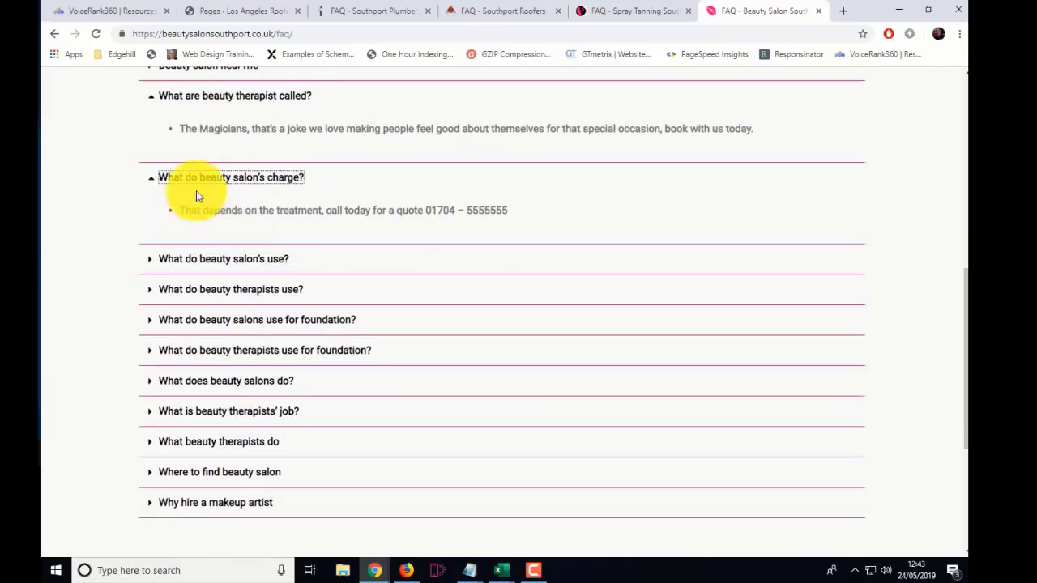
pyautogui.click(242, 188)
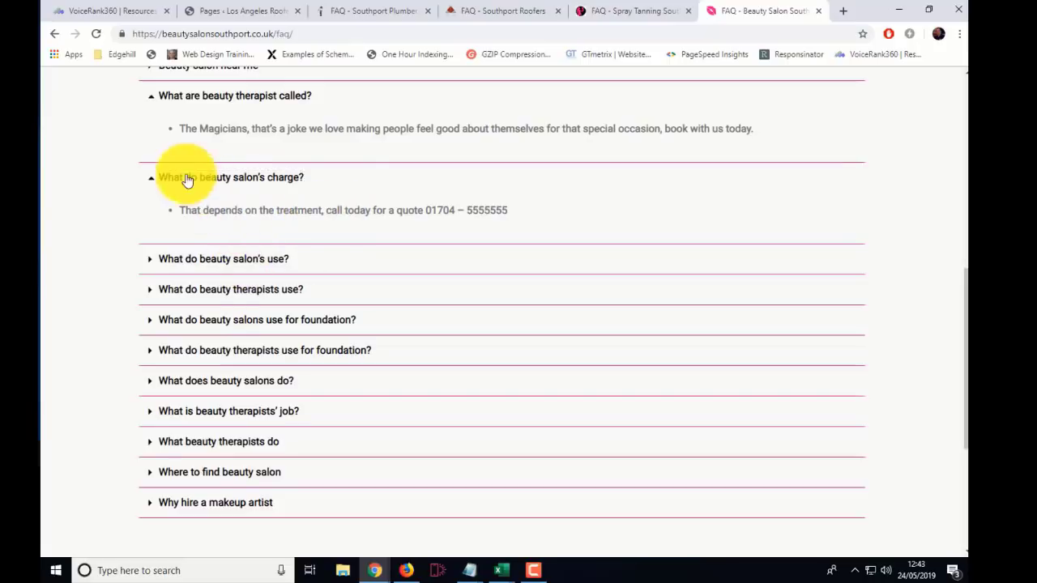
pyautogui.click(147, 180)
pyautogui.scroll(2, 110, 213)
pyautogui.click(156, 227)
pyautogui.scroll(5, 111, 258)
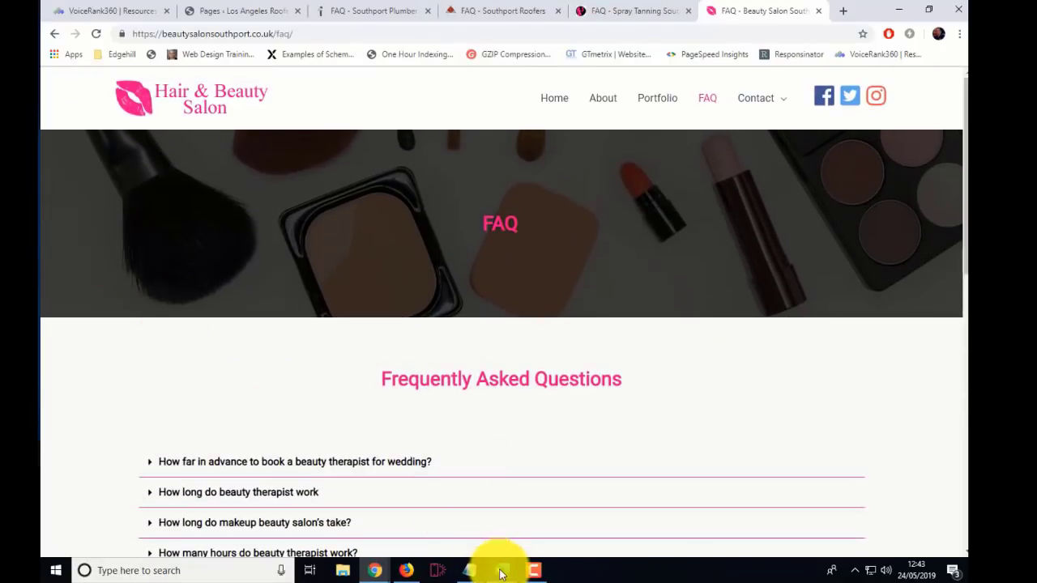
# Switch to Excel and examine the keyword lists in the Electricians Voicesearch and barbers Voicesearch workbooks
pyautogui.moveTo(500, 569)
pyautogui.click(492, 519)
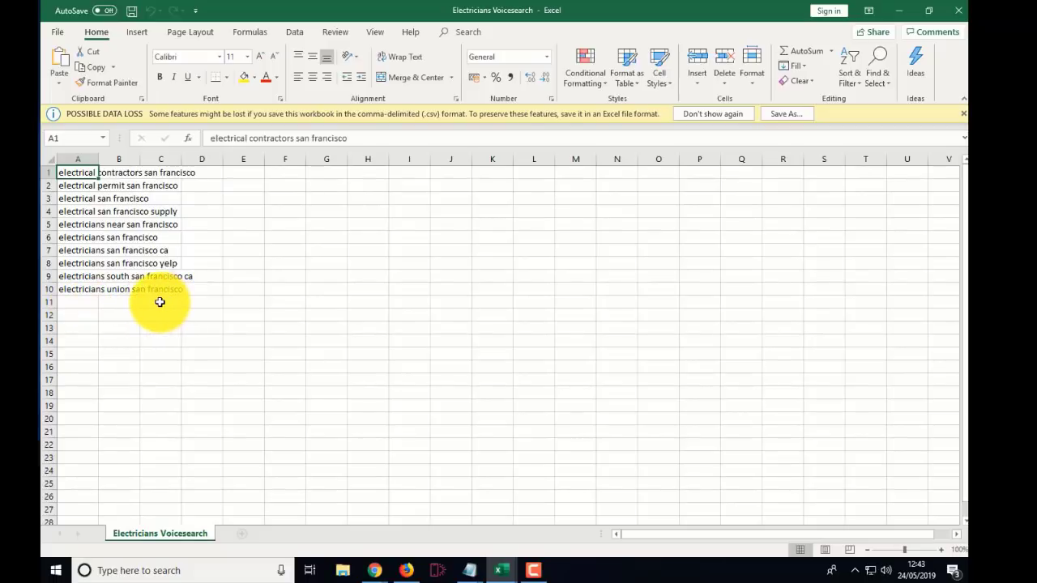
pyautogui.click(500, 572)
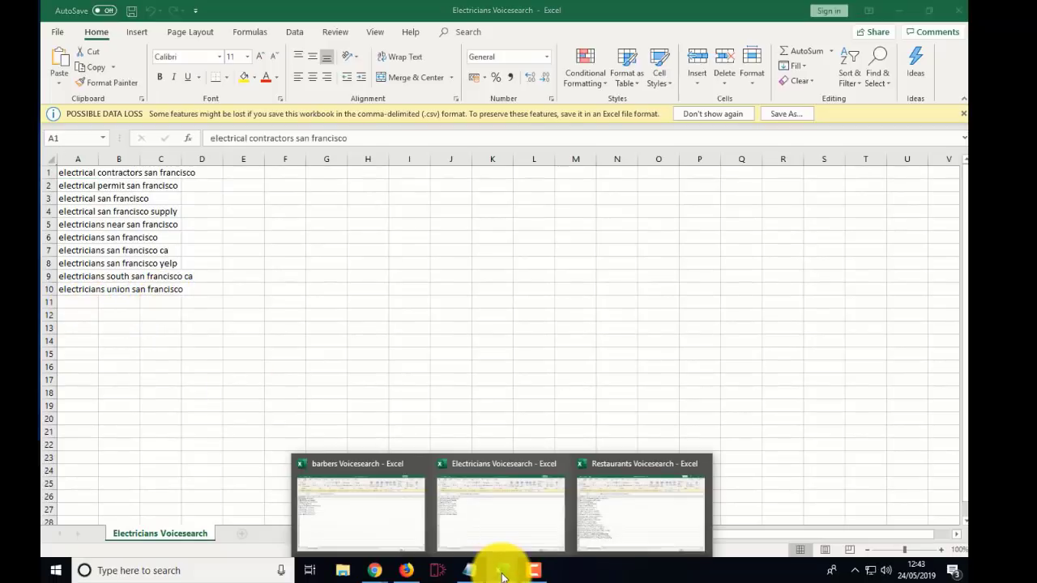
pyautogui.click(383, 502)
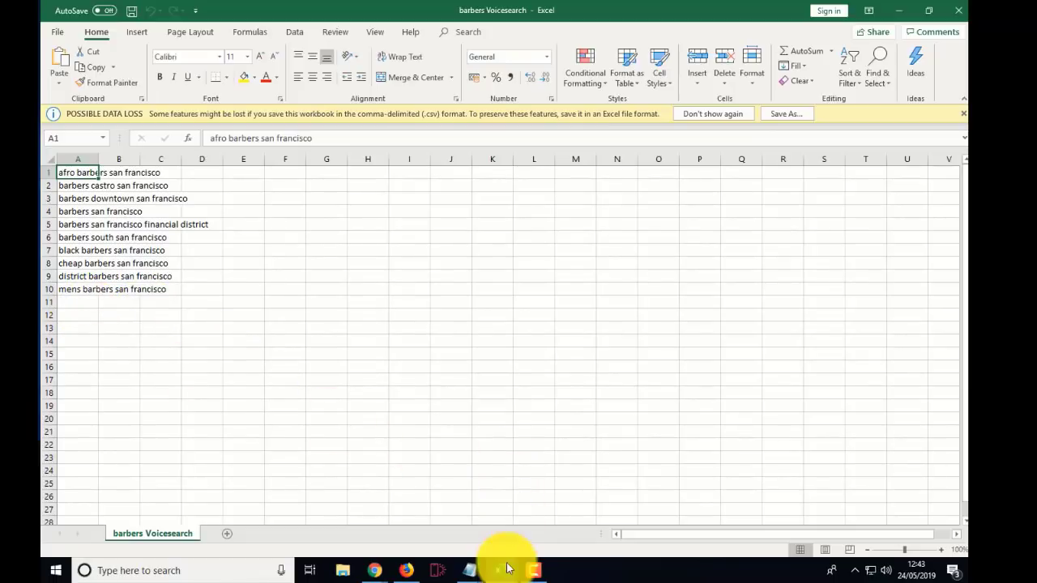
# Bring up the Restaurants Voicesearch workbook and read through its full list of San Francisco restaurant searches
pyautogui.moveTo(501, 568)
pyautogui.click(620, 512)
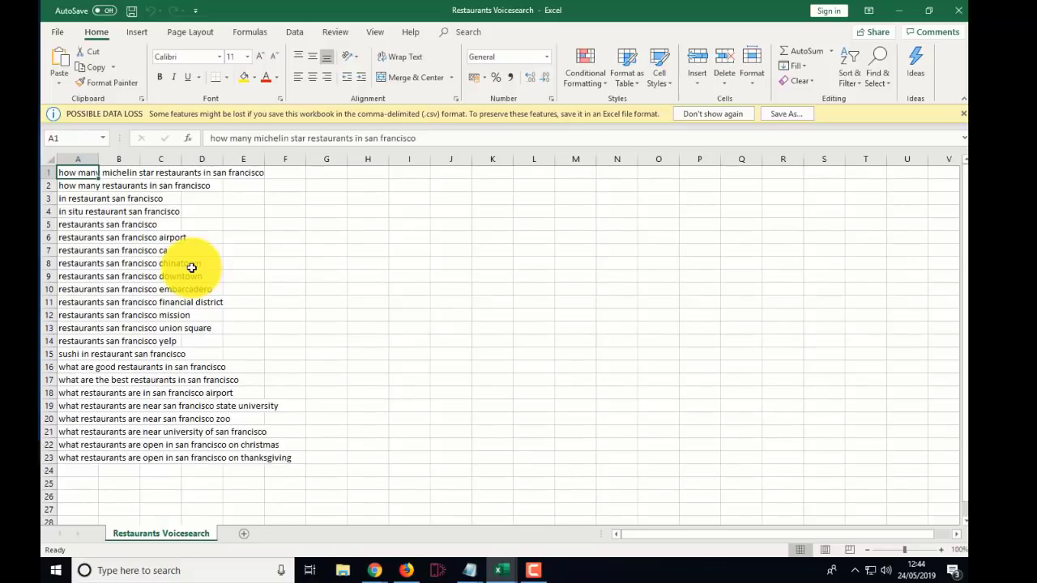
pyautogui.scroll(-2, 192, 267)
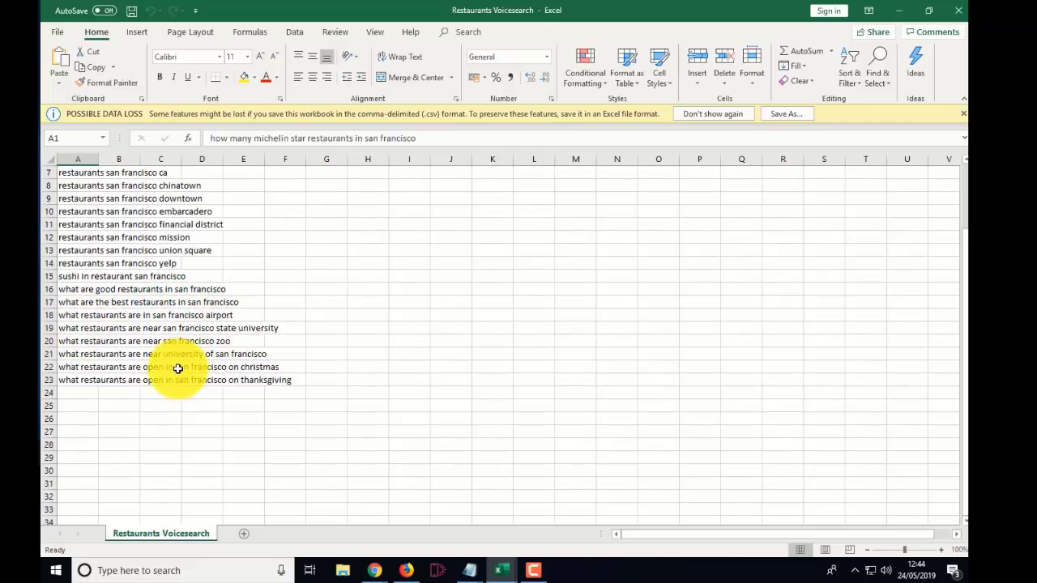
pyautogui.scroll(2, 177, 369)
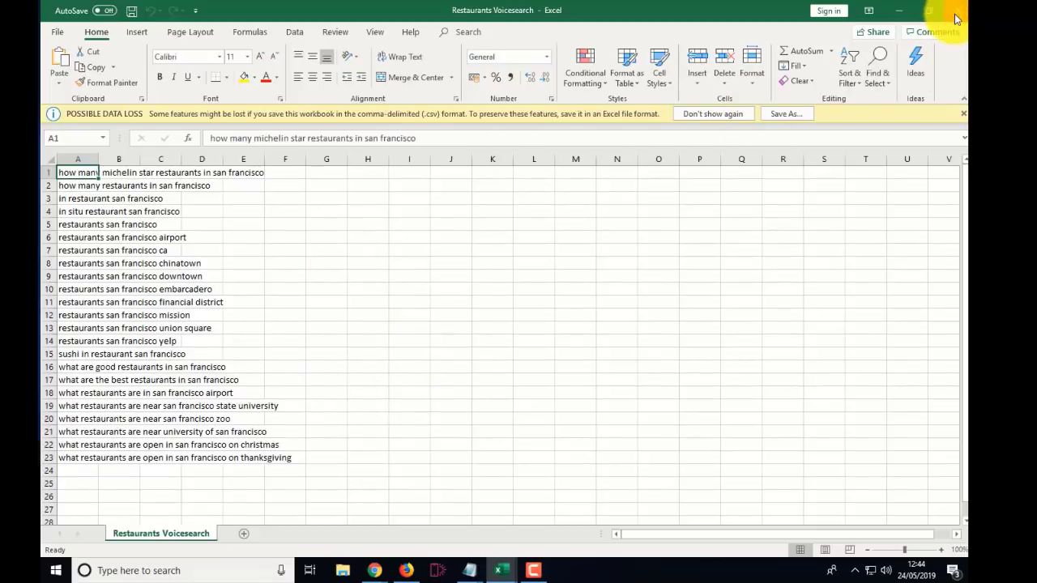
# Switch to the roofers-voice-search note in Notepad, copy the phrase "ROOFERS NEAR ME" and minimize the note
pyautogui.click(472, 571)
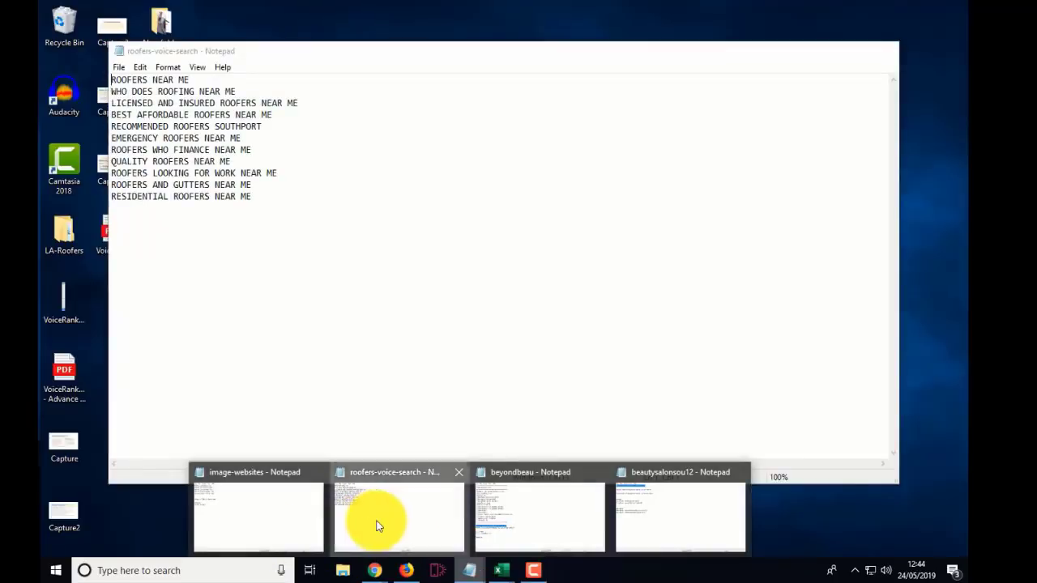
pyautogui.click(378, 521)
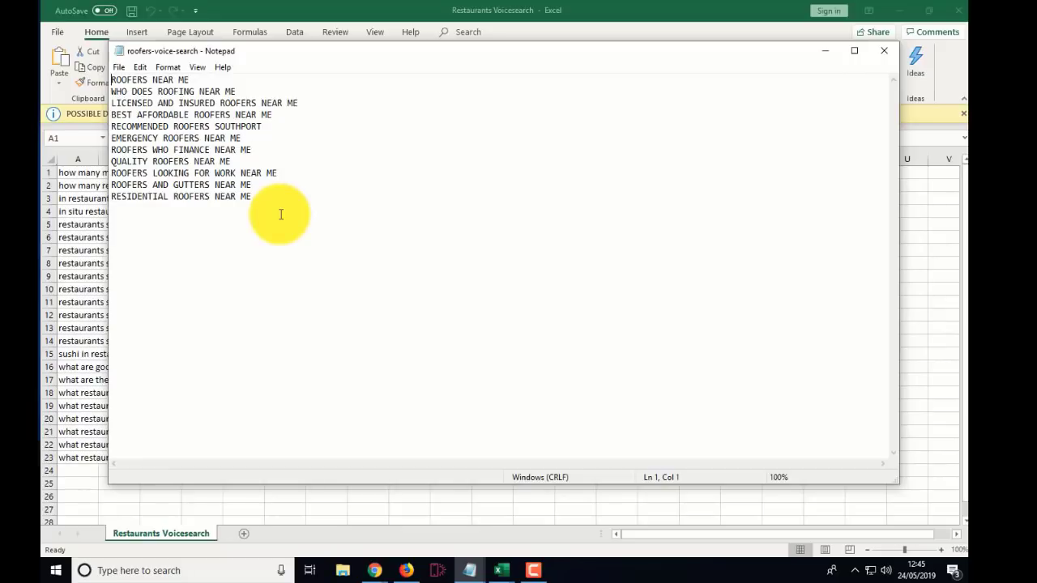
pyautogui.moveTo(192, 79); pyautogui.dragTo(104, 81)
pyautogui.rightClick(135, 81)
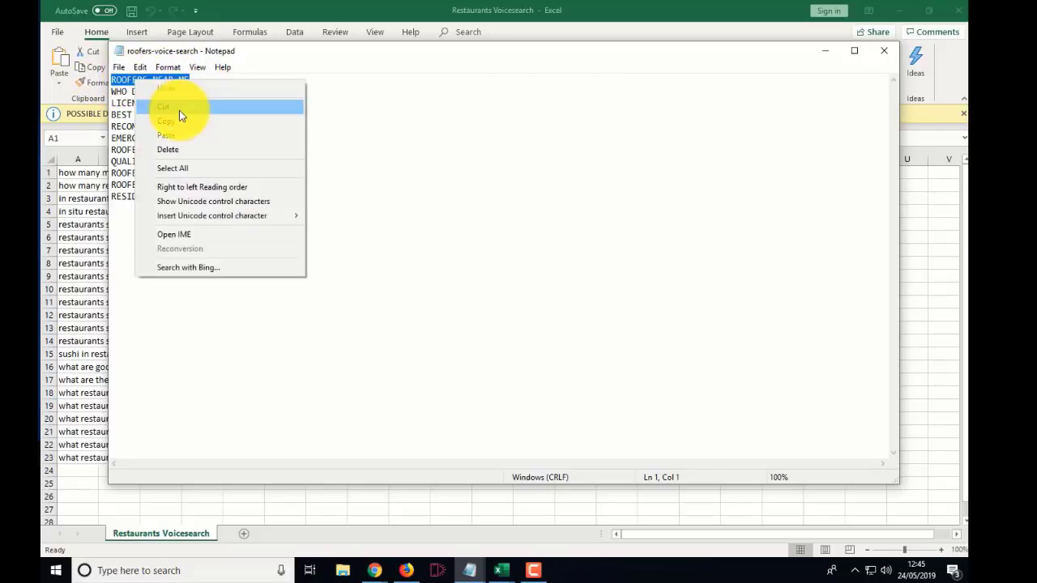
pyautogui.click(183, 122)
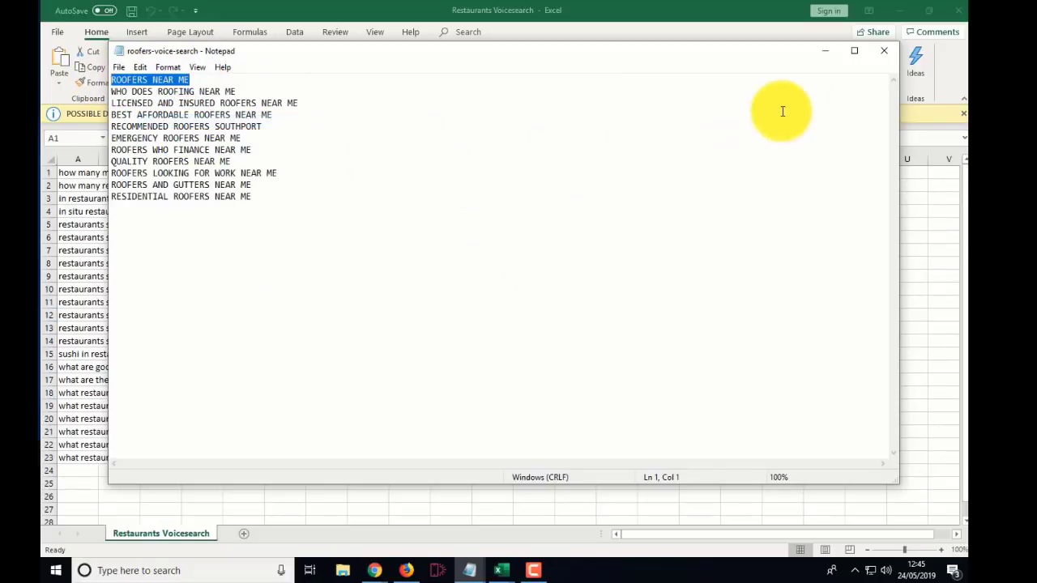
pyautogui.click(825, 51)
# Close the Restaurants, barbers and Electricians Voicesearch workbooks in Excel
pyautogui.click(957, 16)
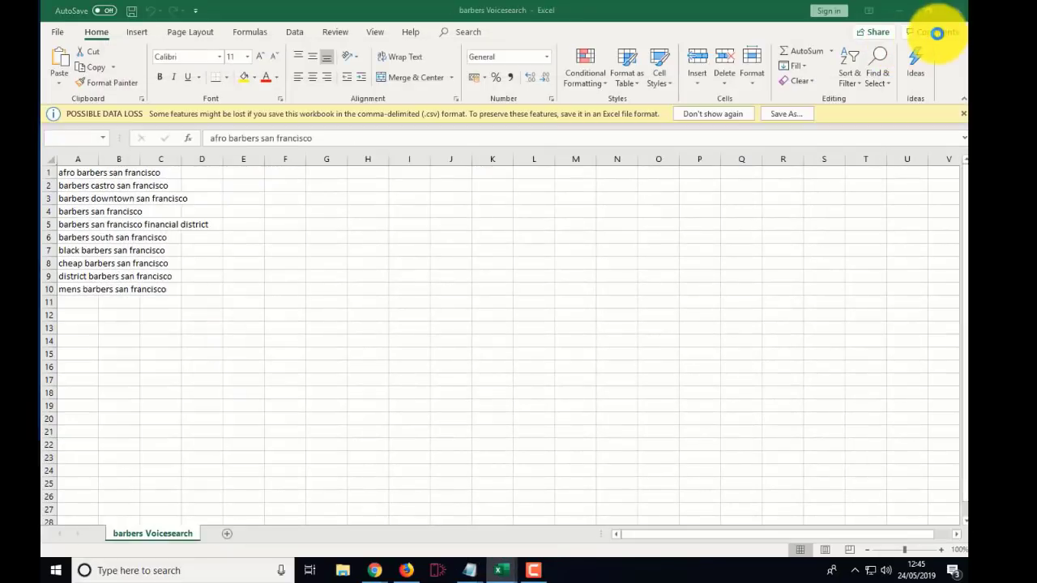
pyautogui.click(957, 16)
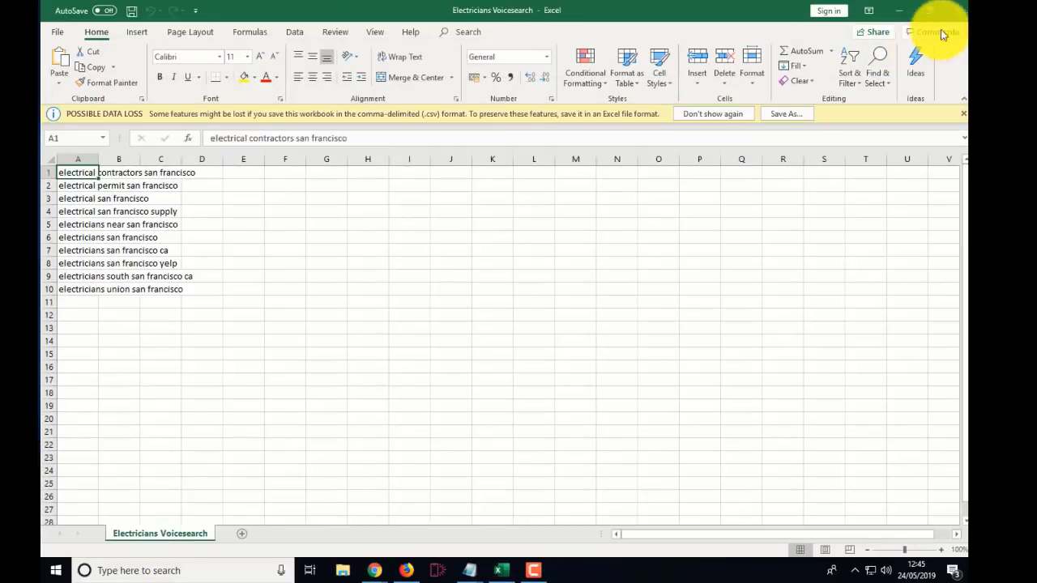
pyautogui.click(955, 18)
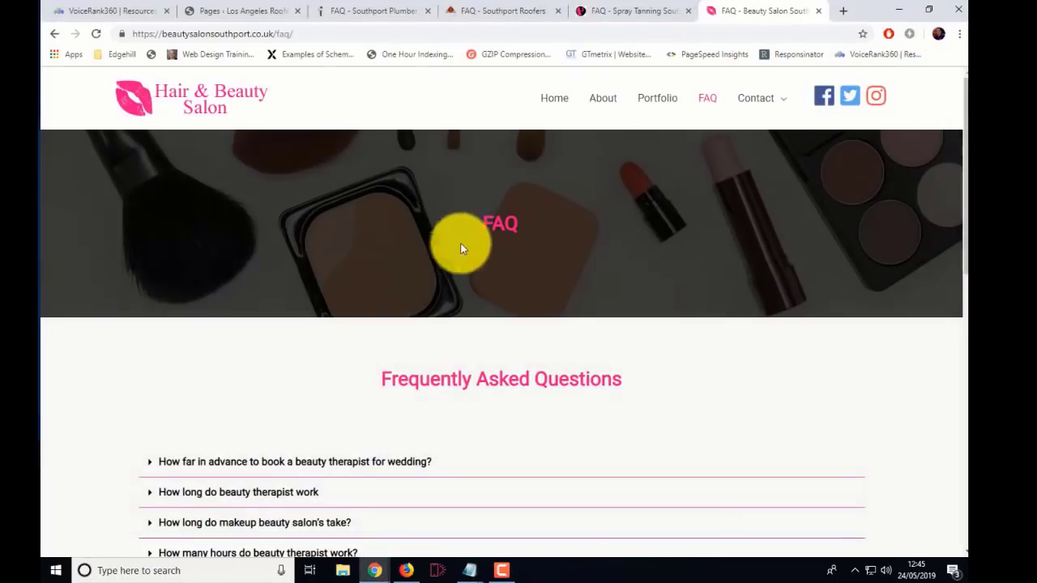
# Switch to the Los Angeles Roofers site in Chrome, open its FAQ page with Elementor and select the question toggle widget
pyautogui.click(219, 11)
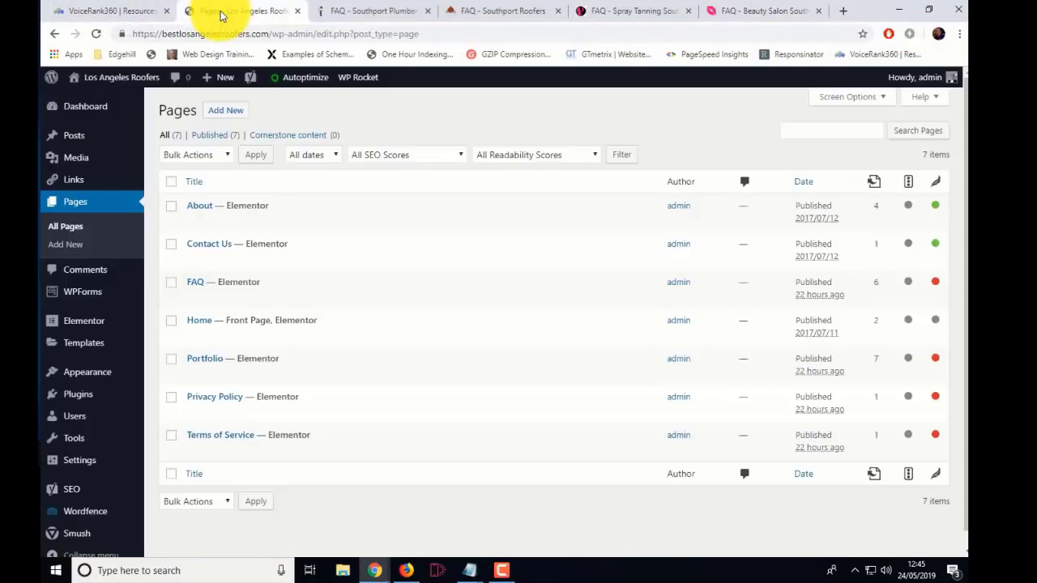
pyautogui.moveTo(192, 291)
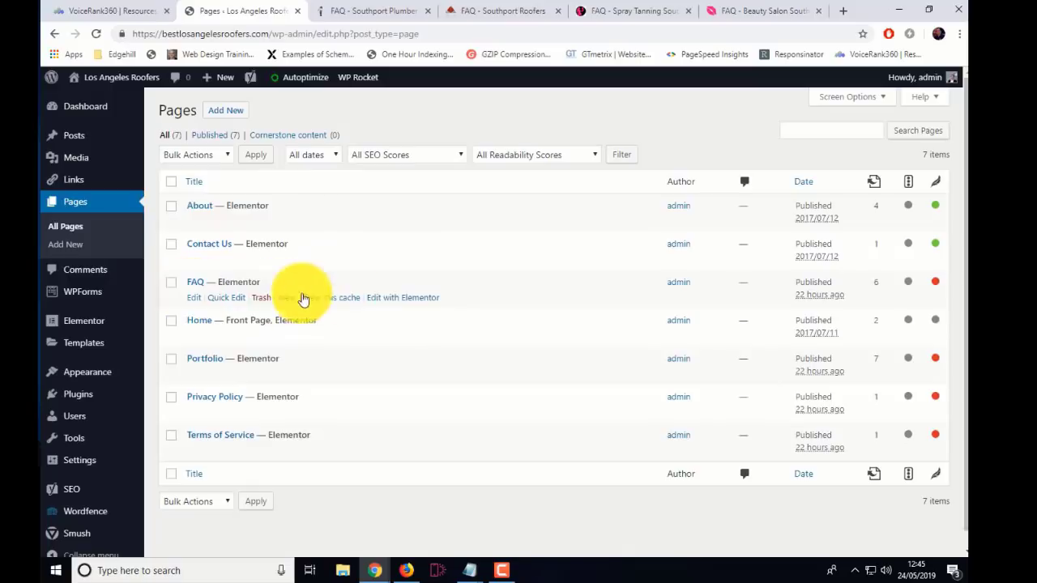
pyautogui.click(398, 298)
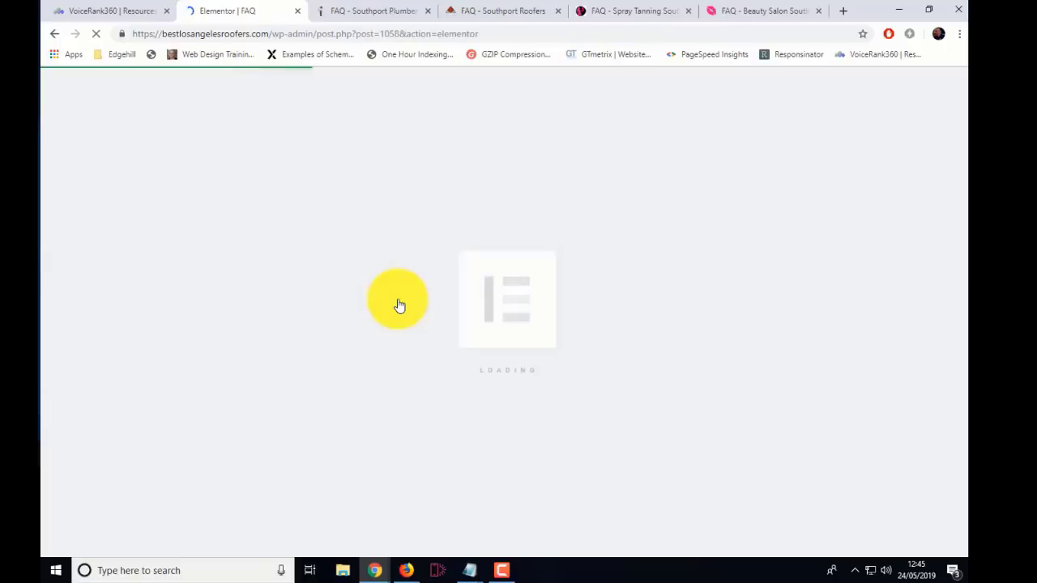
pyautogui.scroll(-3, 397, 301)
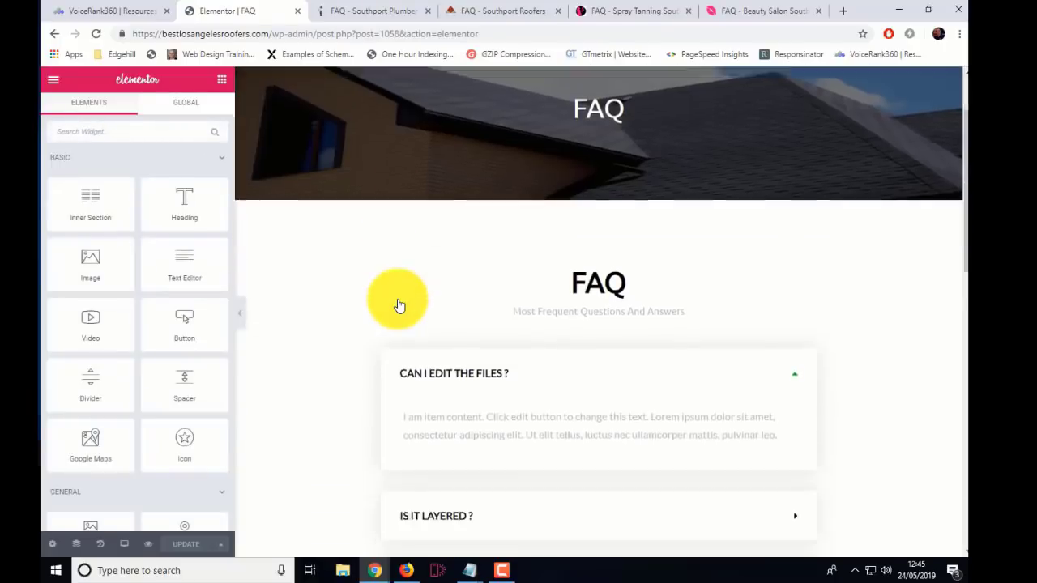
pyautogui.click(419, 284)
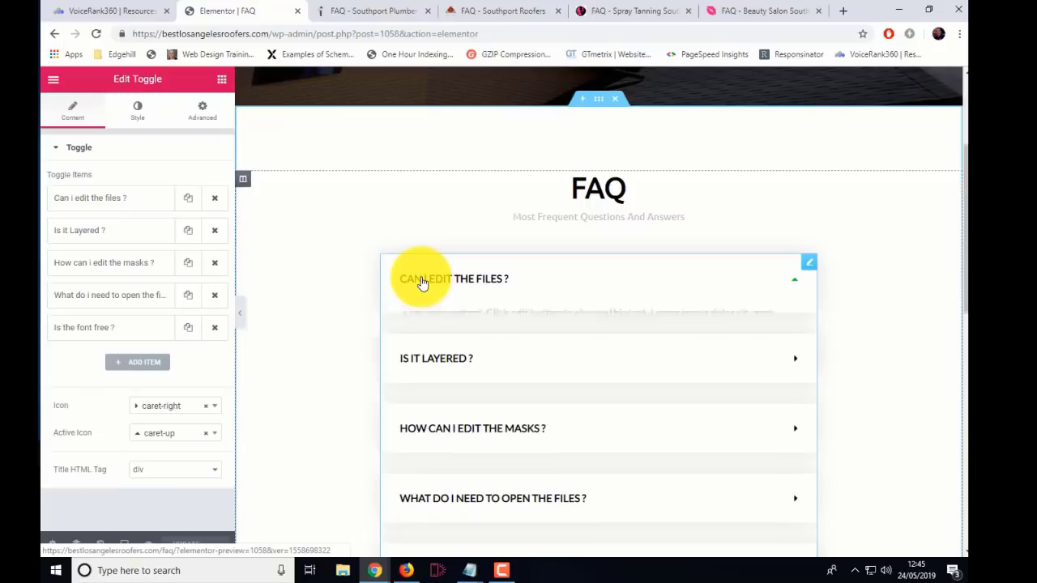
# Replace the title of the toggle item "Can i edit the files ?" with "ROOFERS NEAR ME?", using the copied phrase
pyautogui.click(111, 201)
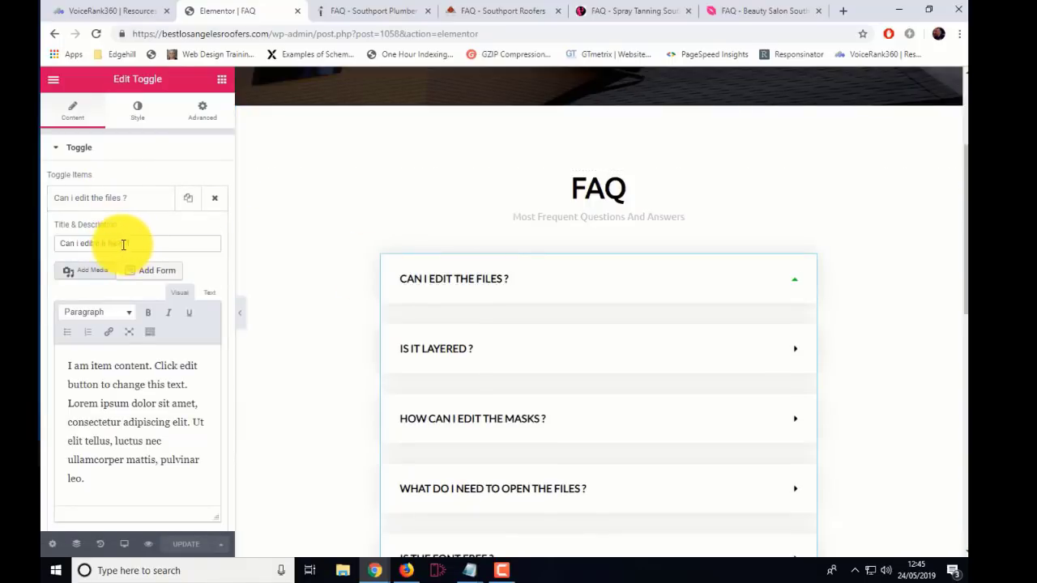
pyautogui.moveTo(132, 242); pyautogui.dragTo(51, 248)
pyautogui.rightClick(85, 245)
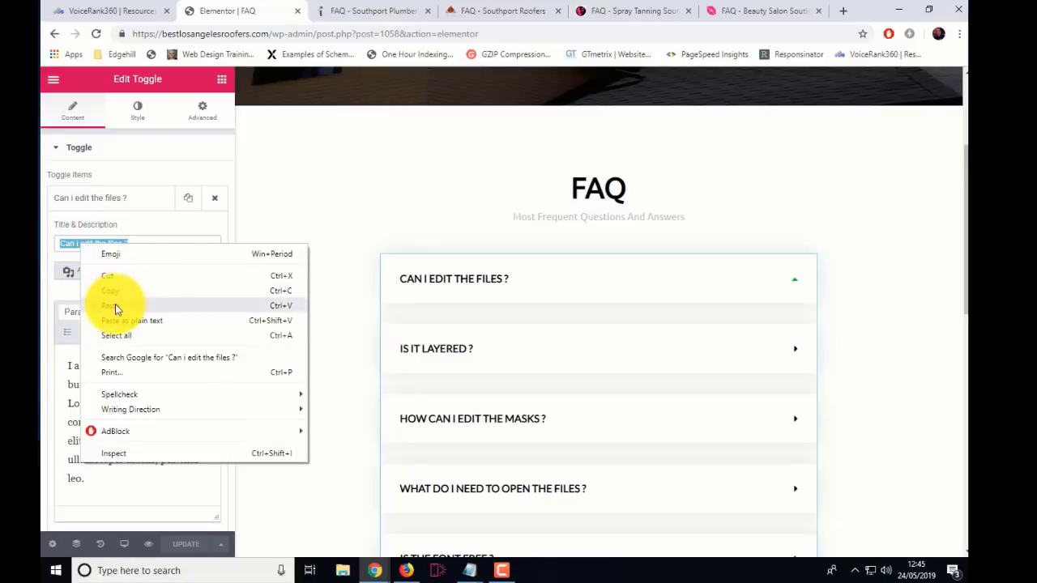
pyautogui.click(117, 306)
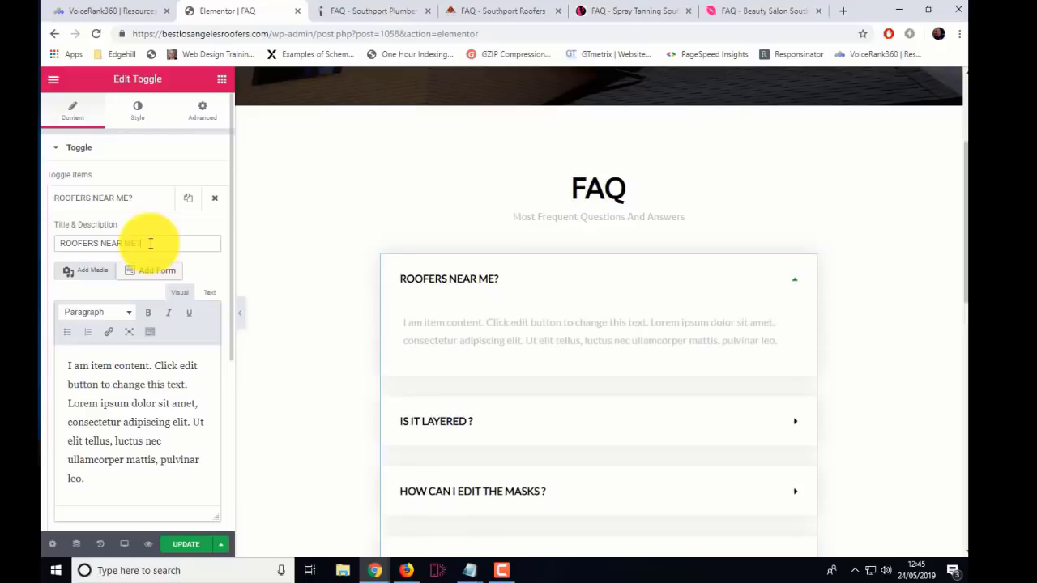
# Replace the placeholder answer of "ROOFERS NEAR ME?" with text about the Los Angeles CA roofers serving the community for over 25 years, ending "contact us today!"
pyautogui.moveTo(85, 478); pyautogui.dragTo(65, 375)
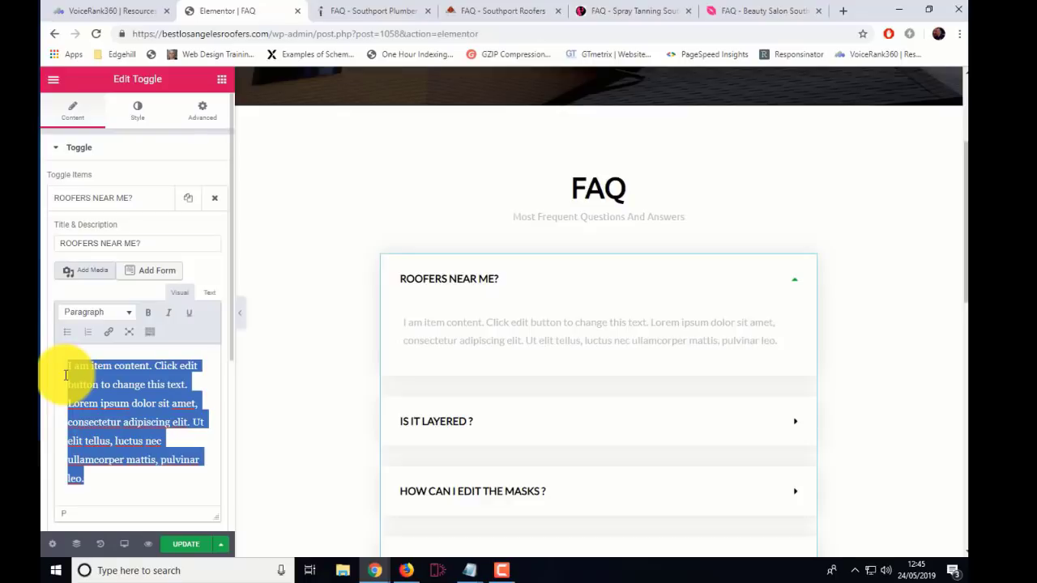
pyautogui.write('Jon')
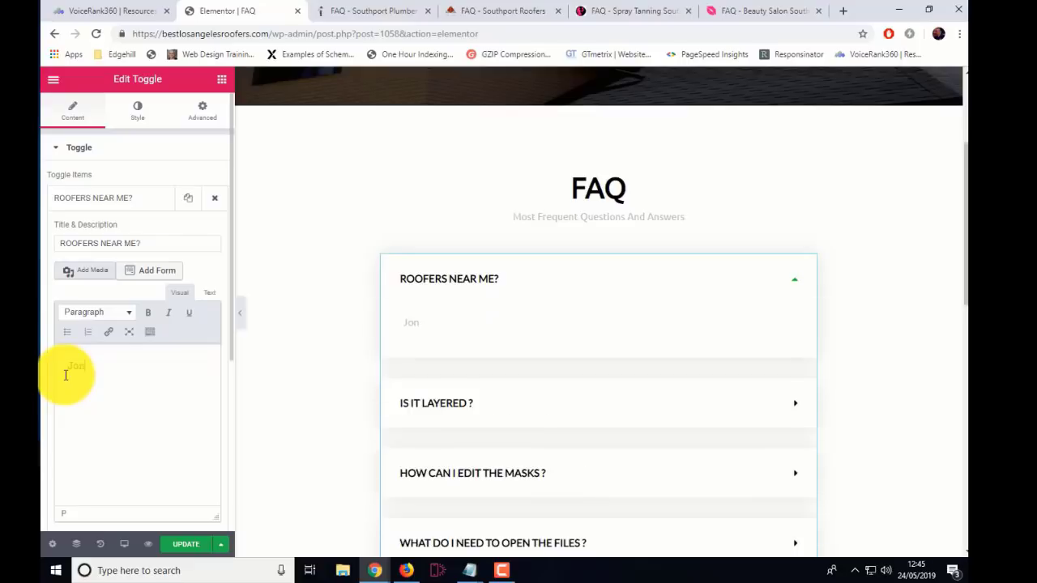
pyautogui.write('es plumbing')
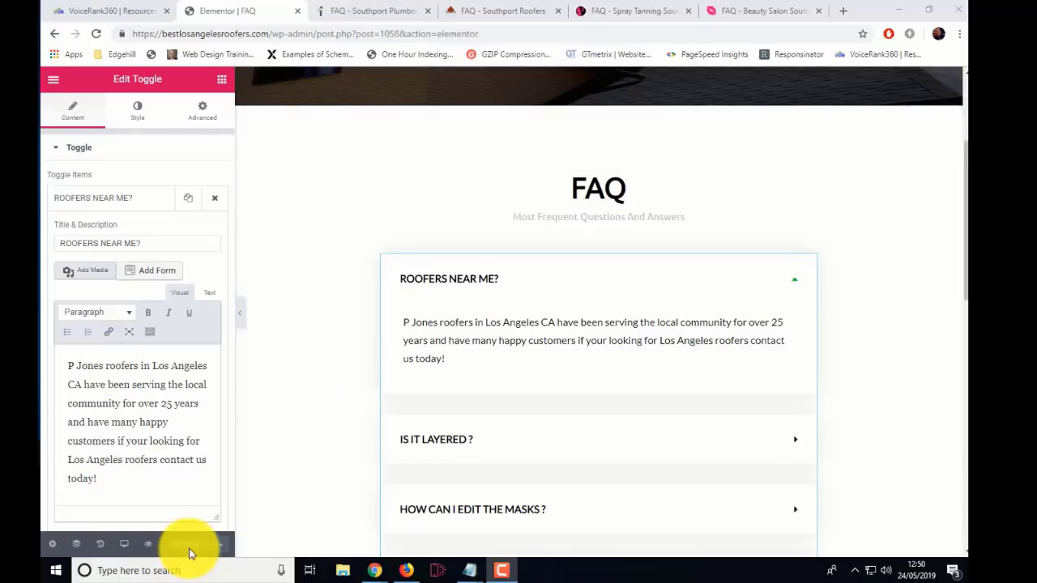
# Open the color picker for the answer text in the toggle widget's content style settings
pyautogui.click(139, 115)
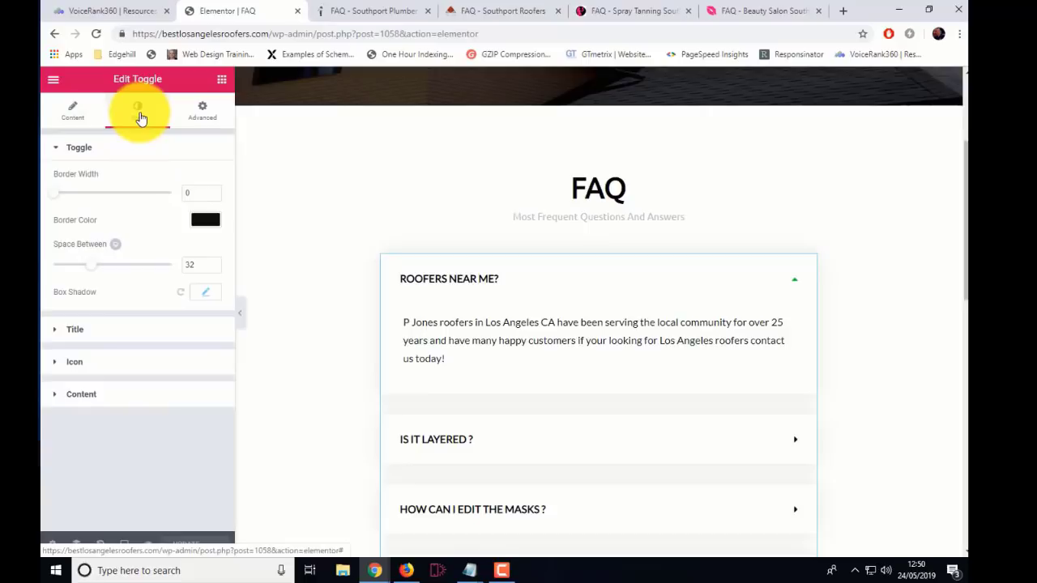
pyautogui.click(115, 399)
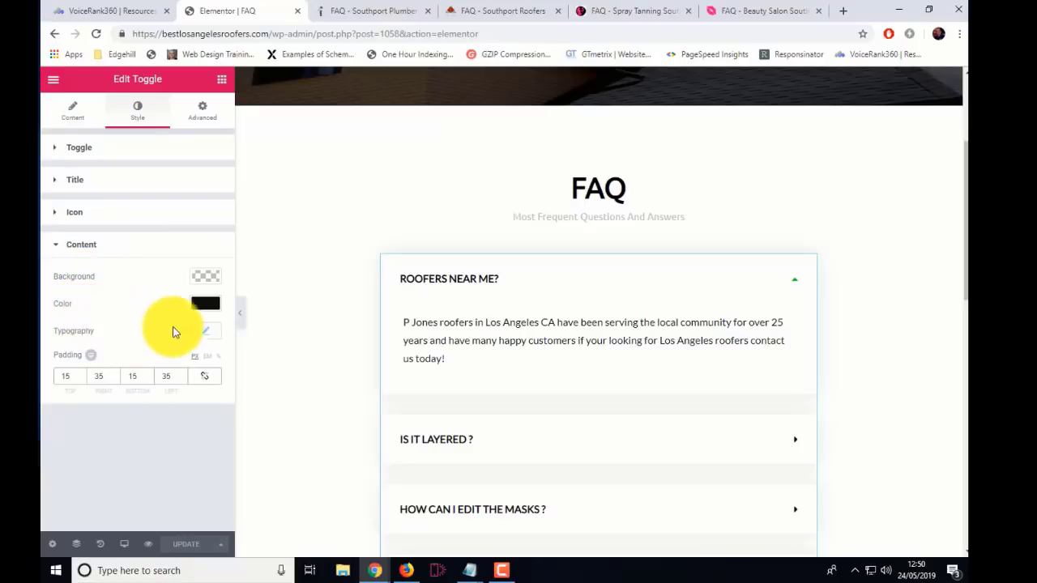
pyautogui.click(202, 306)
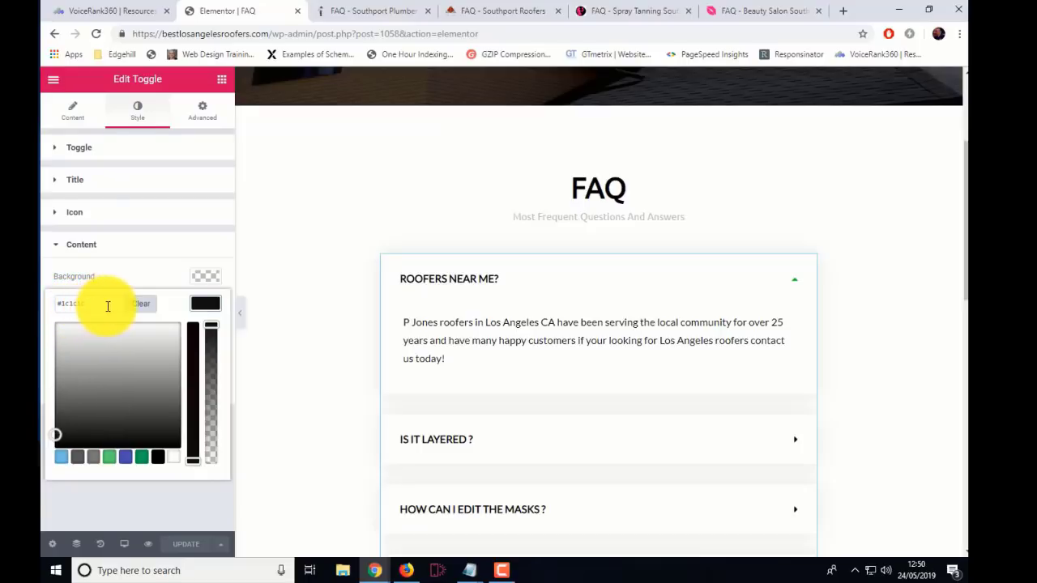
# Return to the toggle's item list and test collapsing and expanding the "ROOFERS NEAR ME?" answer in the page preview
pyautogui.click(73, 117)
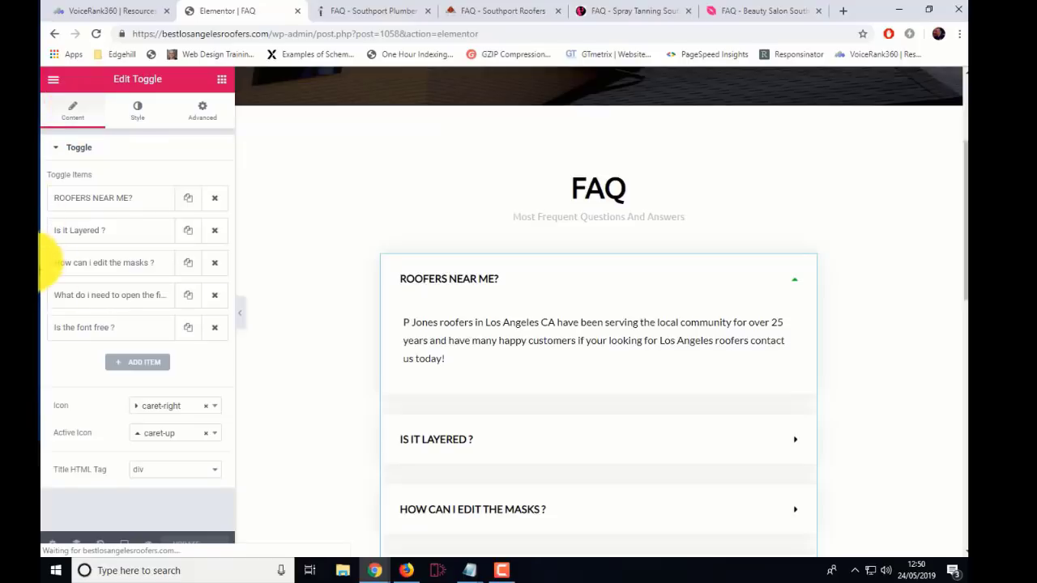
pyautogui.click(419, 280)
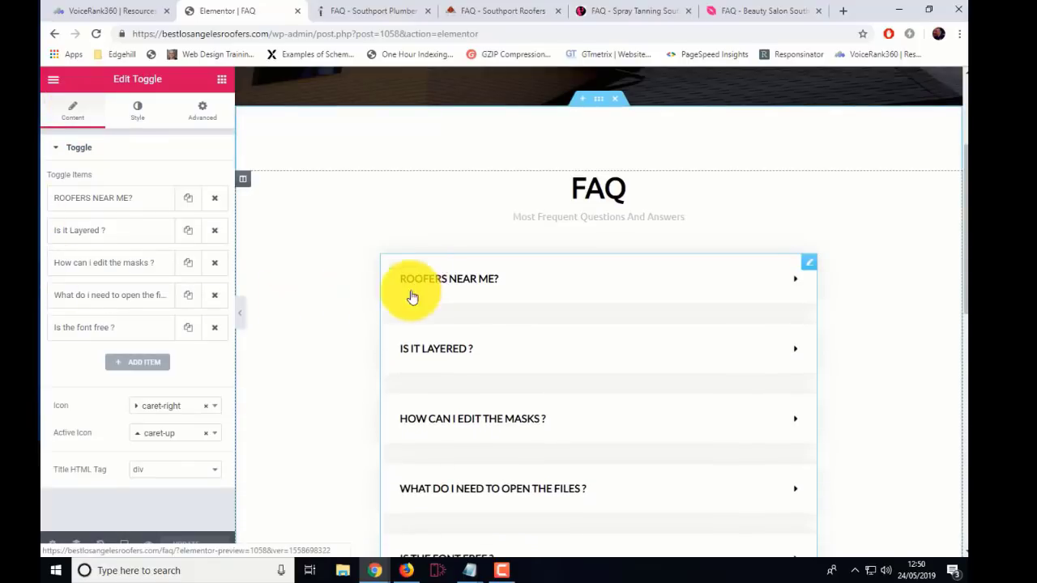
pyautogui.click(440, 282)
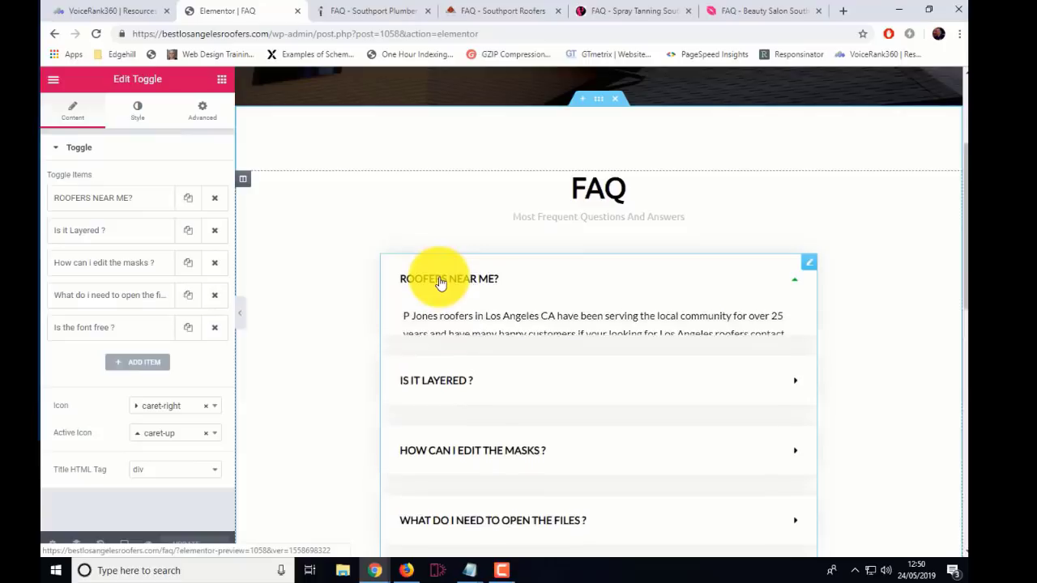
# Collapse the "ROOFERS NEAR ME?" answer and delete the "FAQ" heading above the toggle list
pyautogui.click(440, 282)
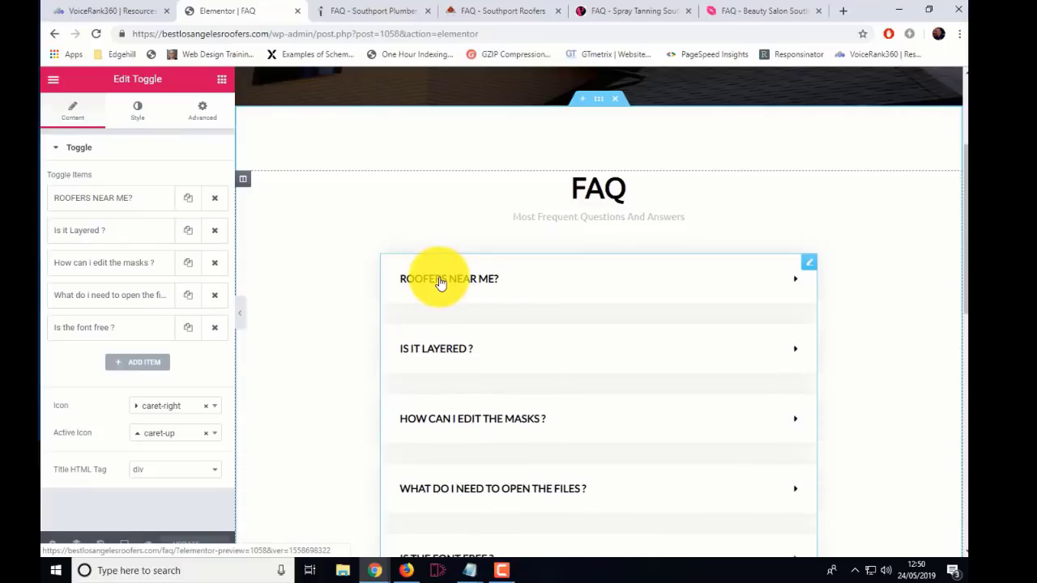
pyautogui.click(597, 186)
pyautogui.rightClick(808, 184)
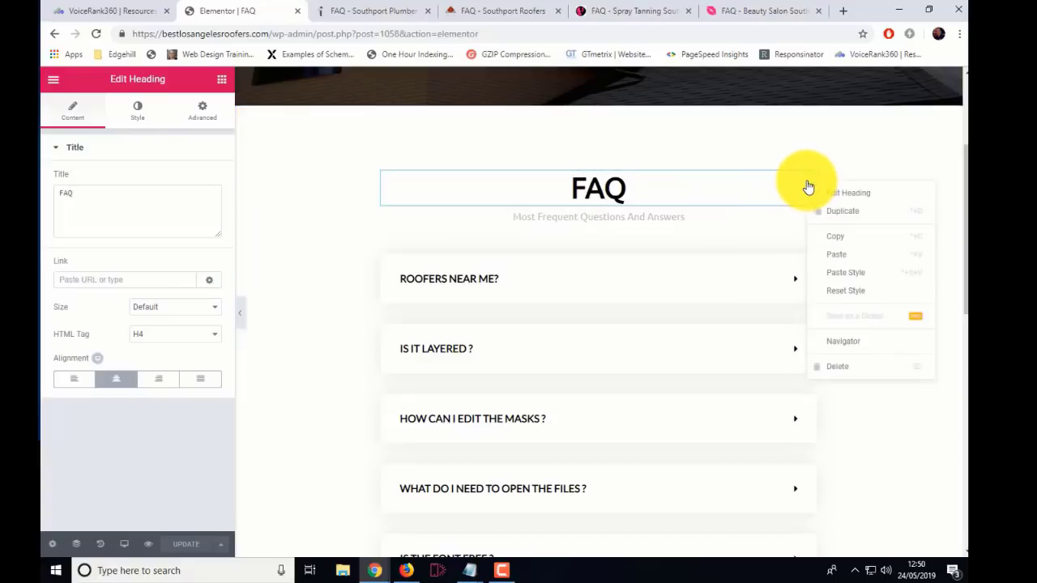
pyautogui.click(858, 366)
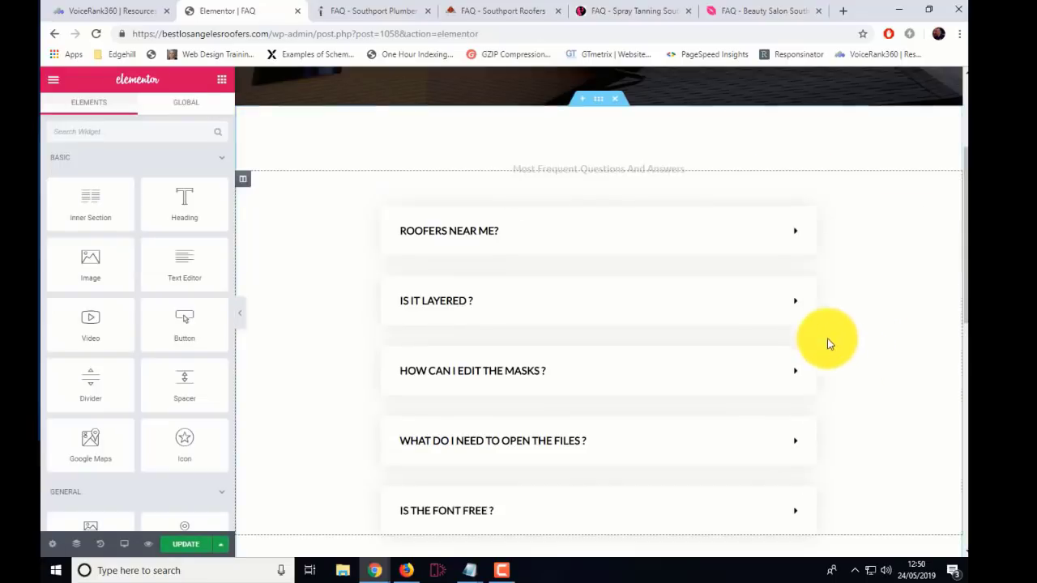
# Set the text color of the "Most frequent questions and answers" heading to #f9520b, copied from the image-websites file in Notepad
pyautogui.click(595, 164)
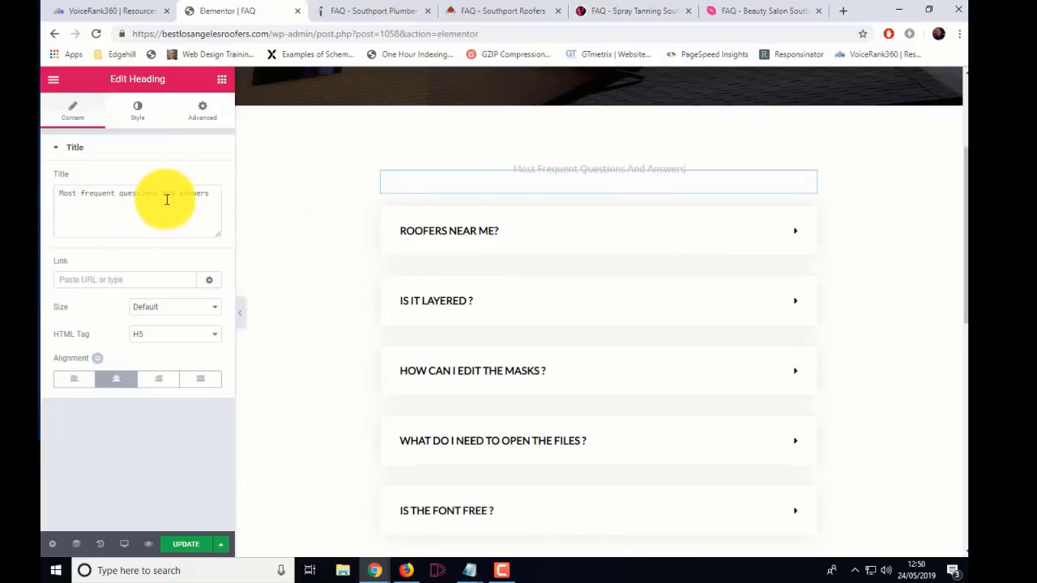
pyautogui.click(135, 113)
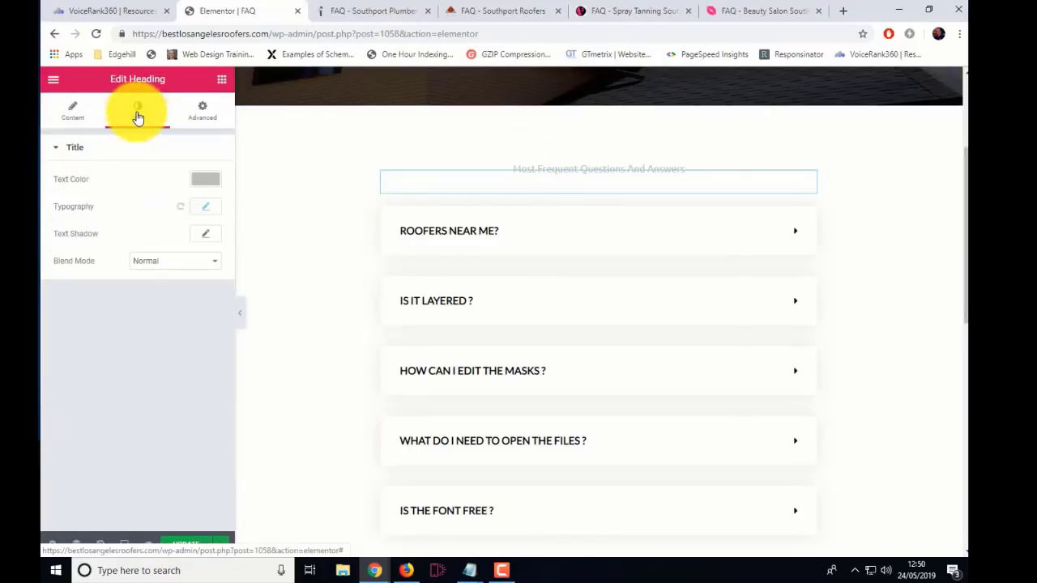
pyautogui.click(194, 185)
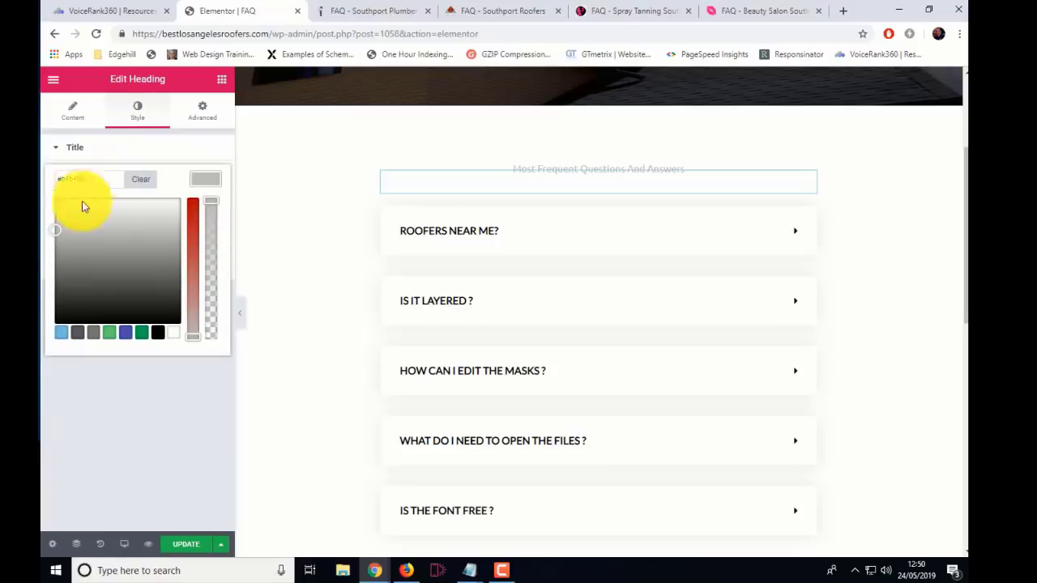
pyautogui.moveTo(474, 576)
pyautogui.click(234, 506)
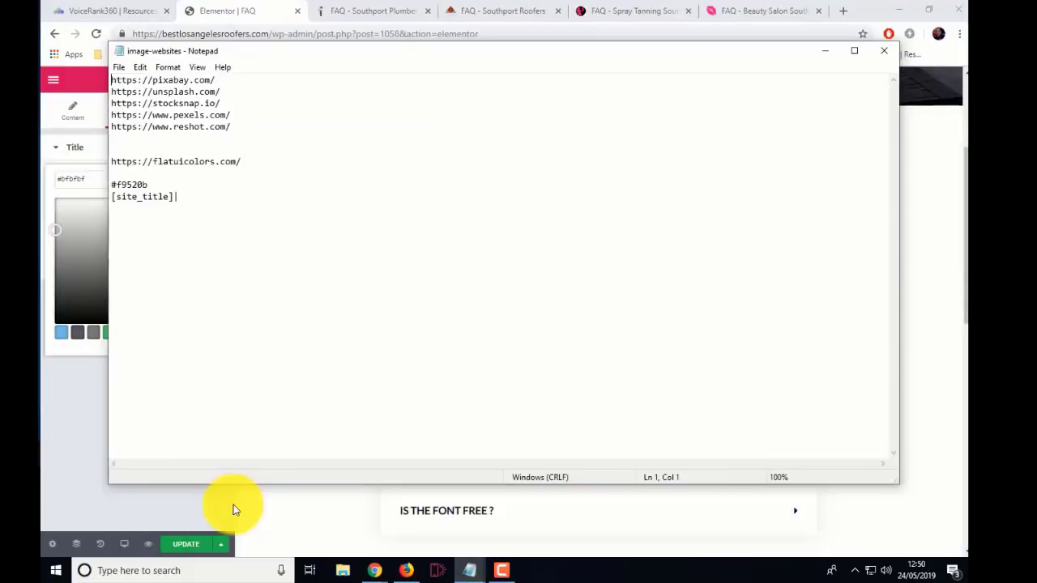
pyautogui.moveTo(148, 185); pyautogui.dragTo(104, 185)
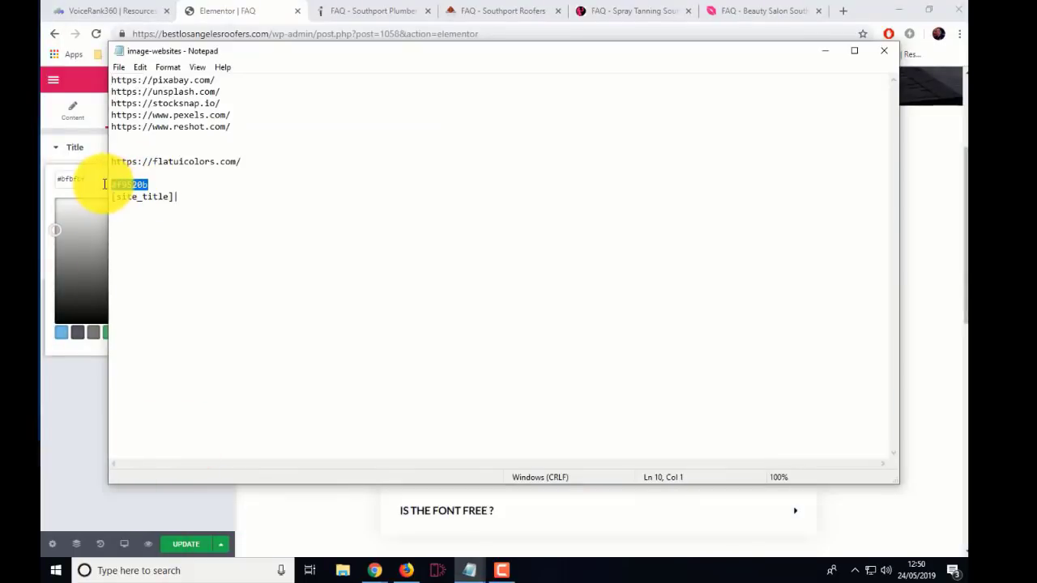
pyautogui.rightClick(122, 185)
pyautogui.click(151, 225)
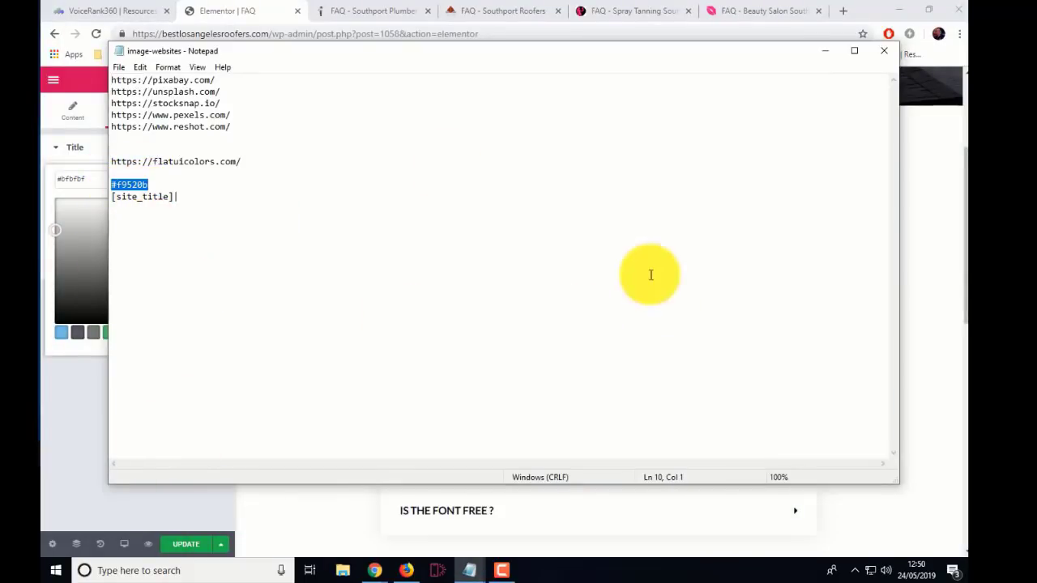
pyautogui.click(826, 52)
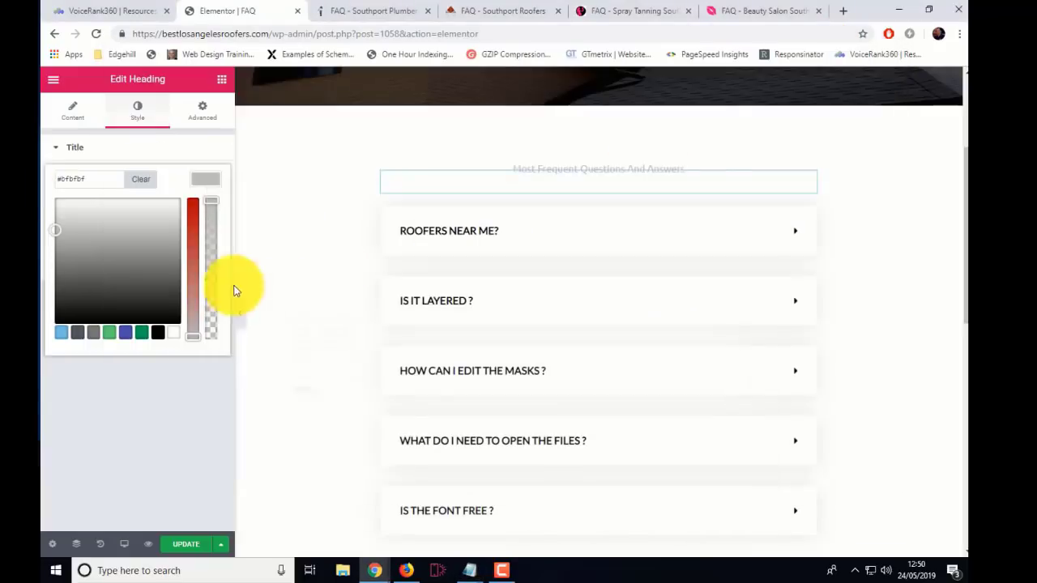
pyautogui.rightClick(77, 179)
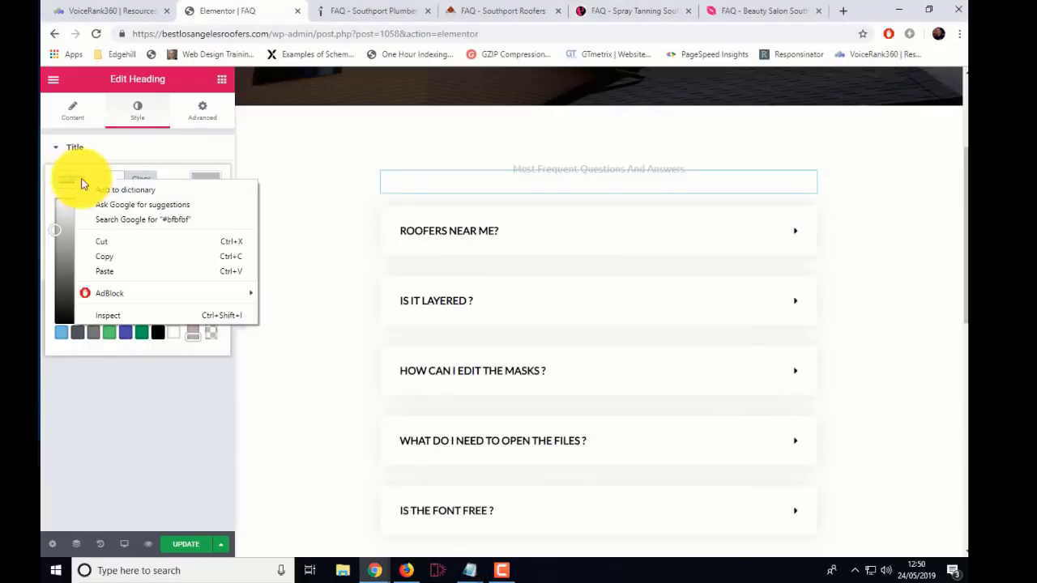
pyautogui.click(109, 271)
pyautogui.click(98, 423)
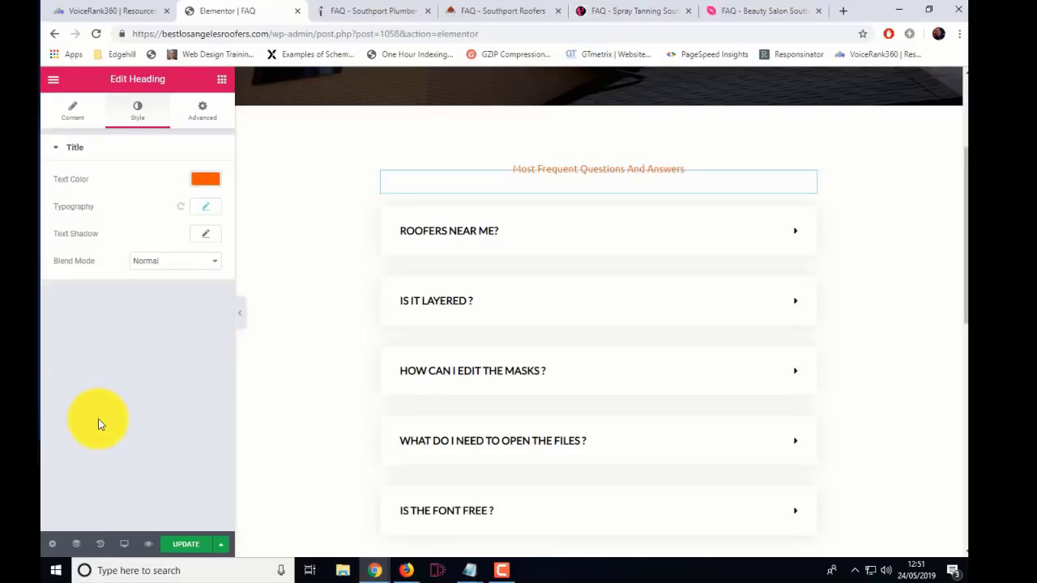
# Set the font size of the "Most frequent questions and answers" heading to 20 px and update the page
pyautogui.click(207, 218)
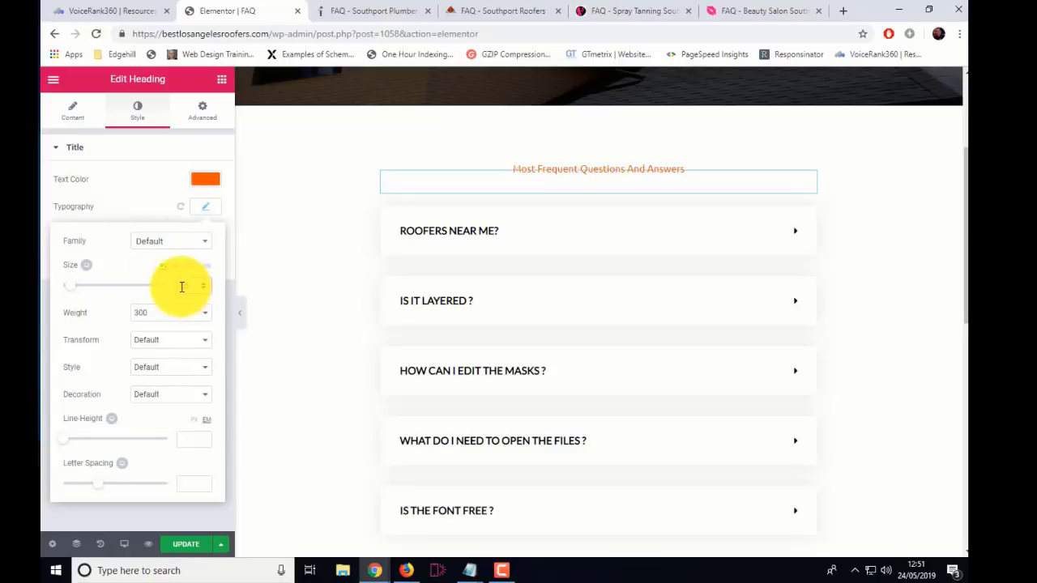
pyautogui.scroll(5, 183, 287)
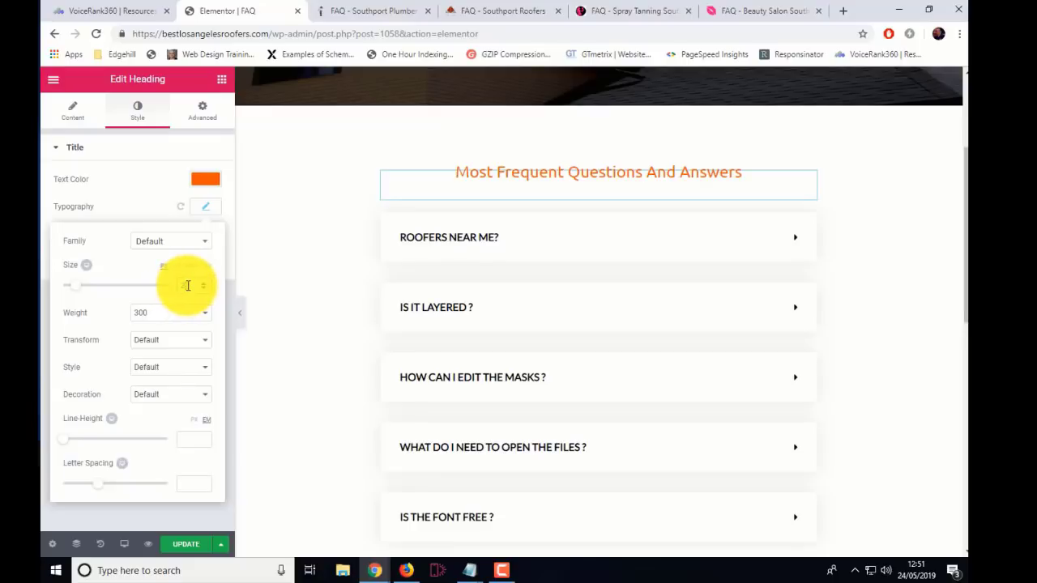
pyautogui.scroll(-4, 187, 285)
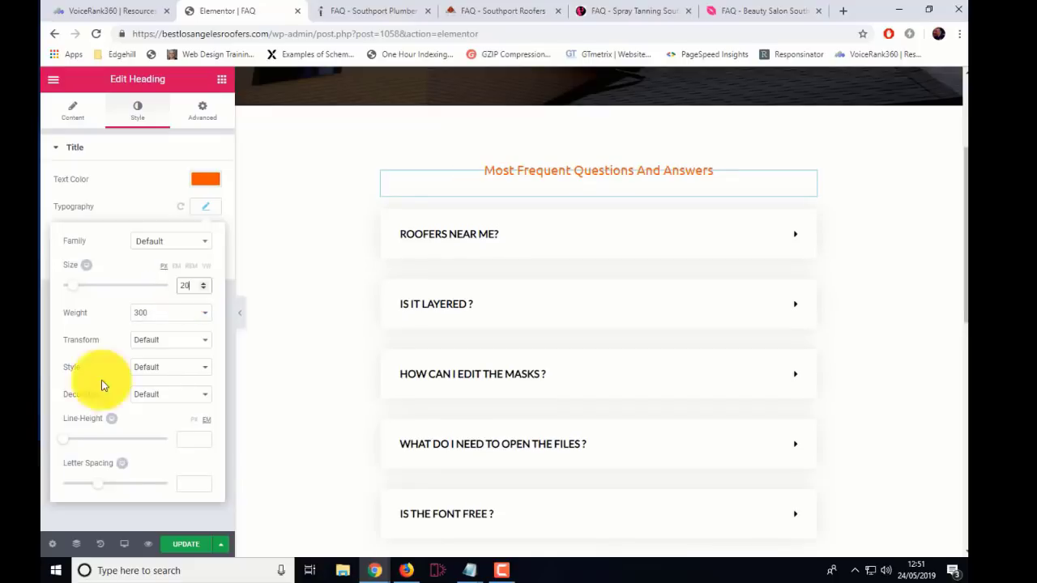
pyautogui.click(185, 544)
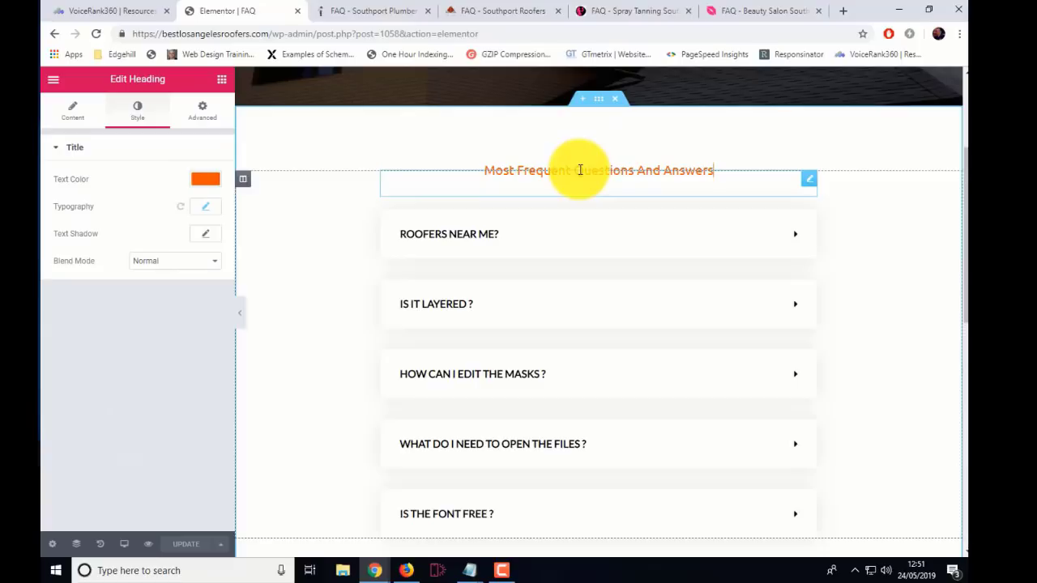
pyautogui.click(71, 111)
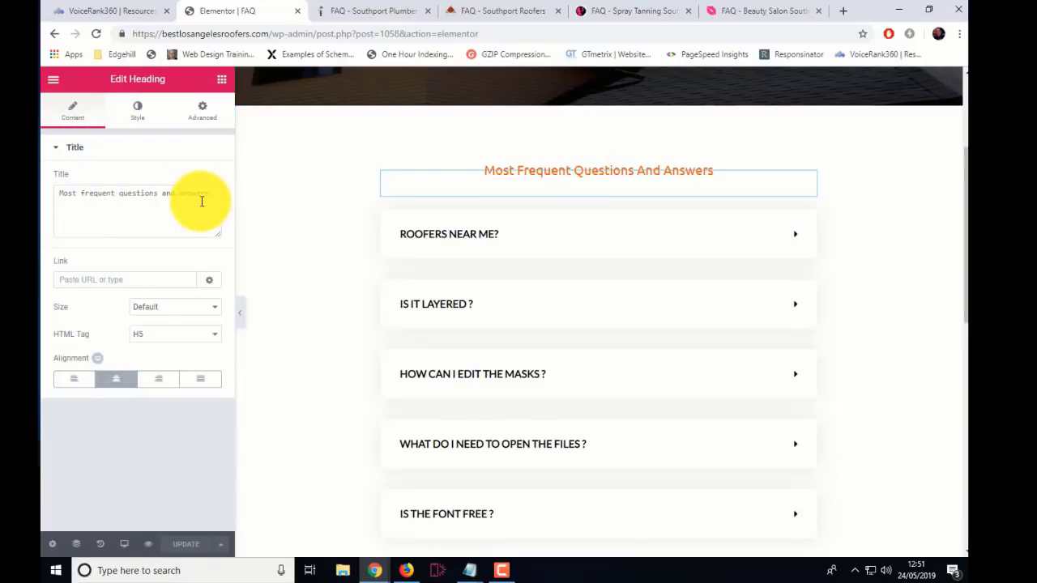
pyautogui.click(138, 112)
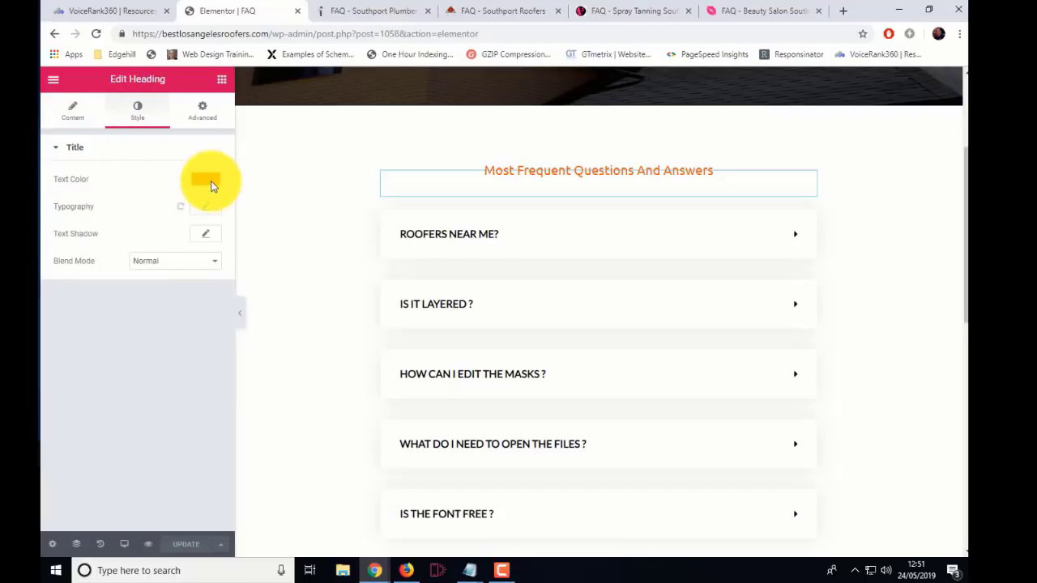
# Check the expanded "ROOFERS NEAR ME?" answer in the preview against the phrases in the roofers-voice-search Notepad file
pyautogui.click(458, 239)
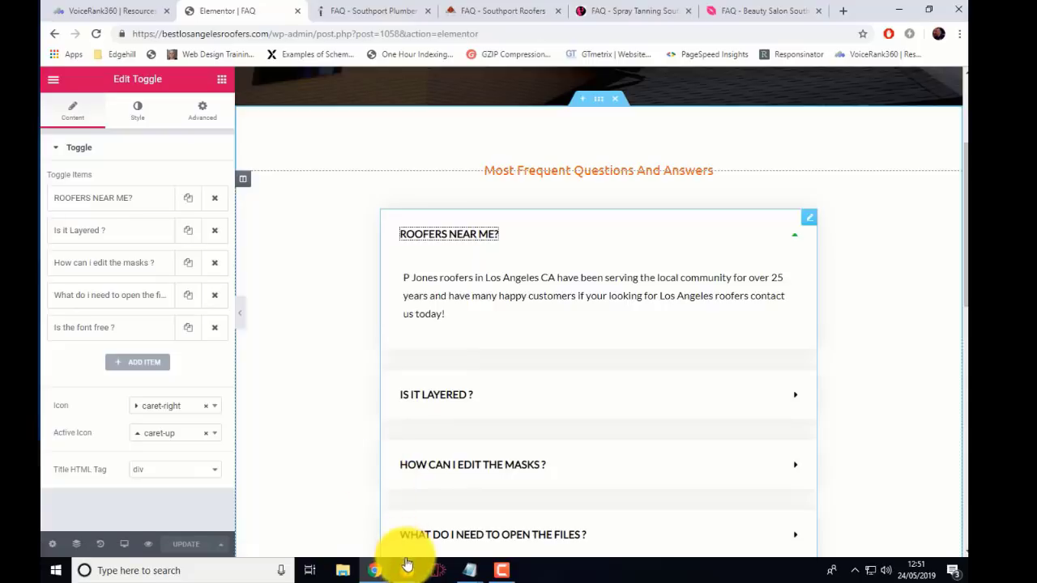
pyautogui.moveTo(474, 575)
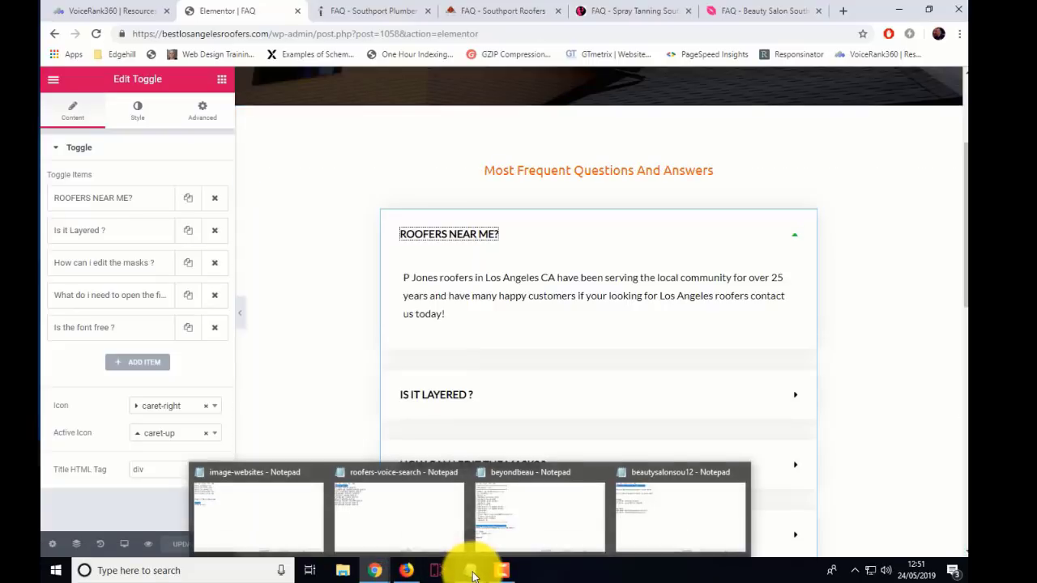
pyautogui.click(405, 519)
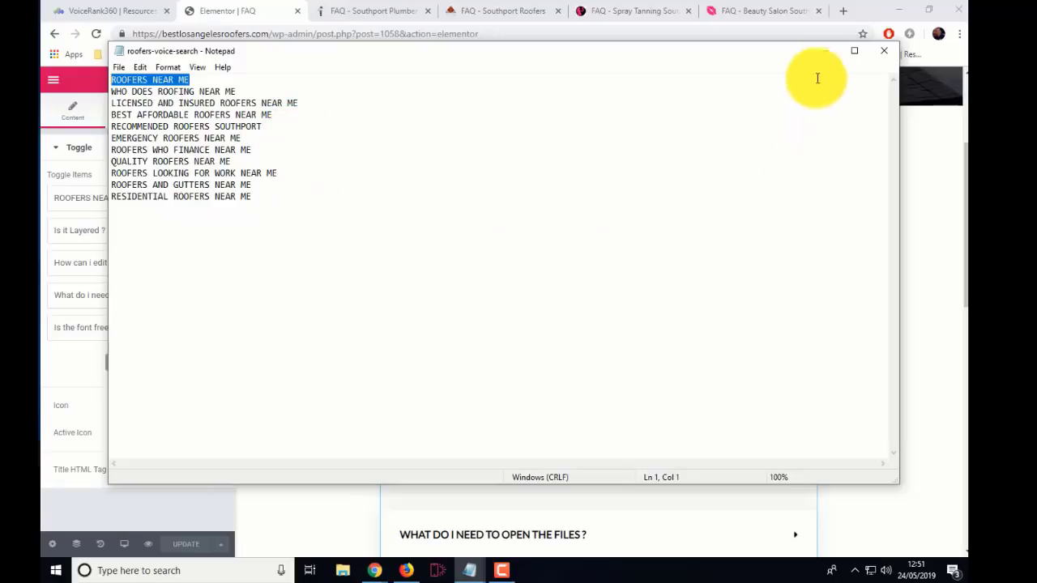
pyautogui.click(824, 55)
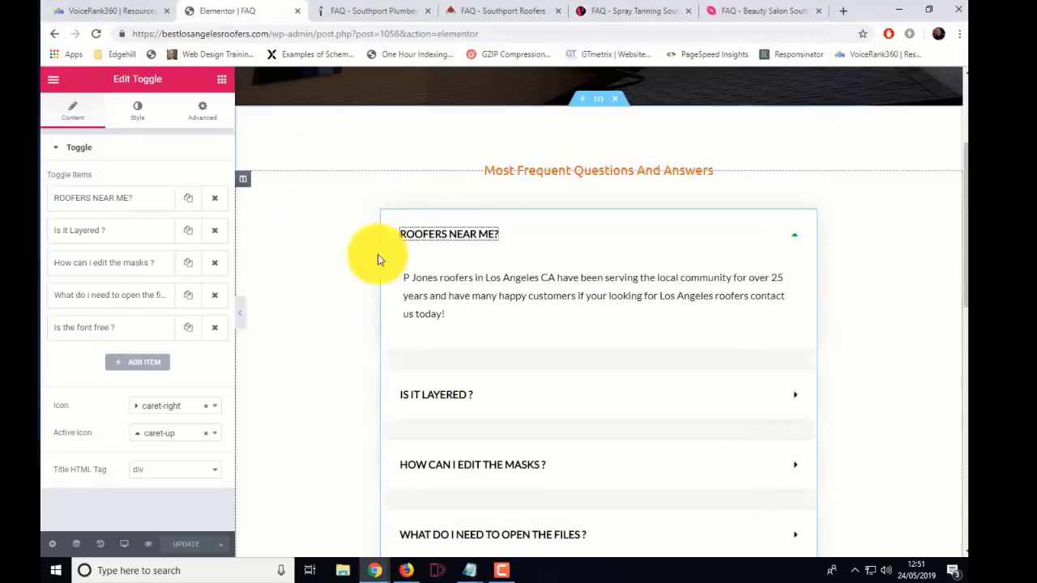
pyautogui.click(437, 234)
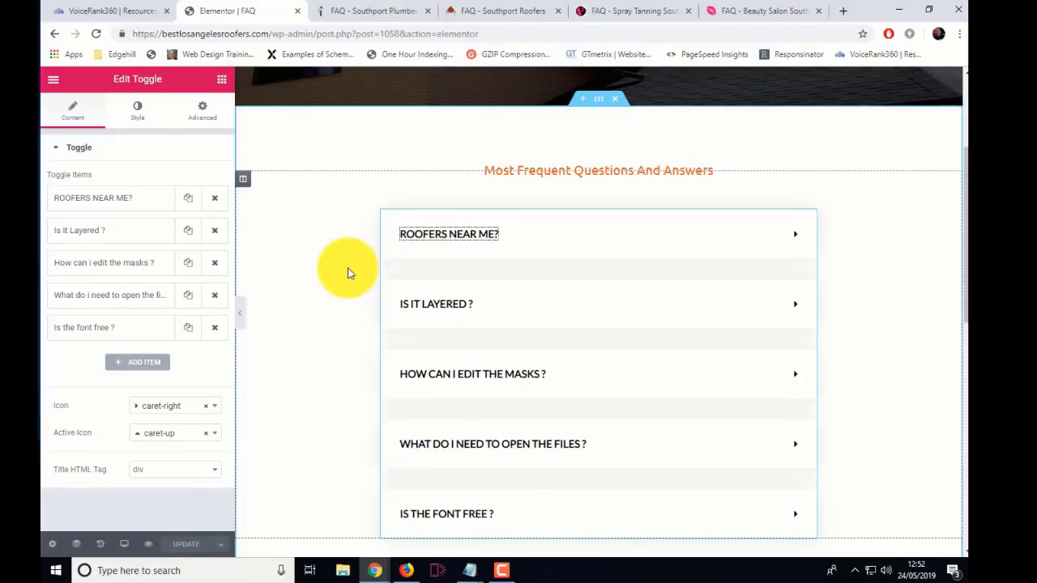
# Look through the FAQ questions in the page preview, from "ROOFERS NEAR ME?" down to "COMMERCIAL ROOFERS NEAR ME"
pyautogui.scroll(-3, 393, 322)
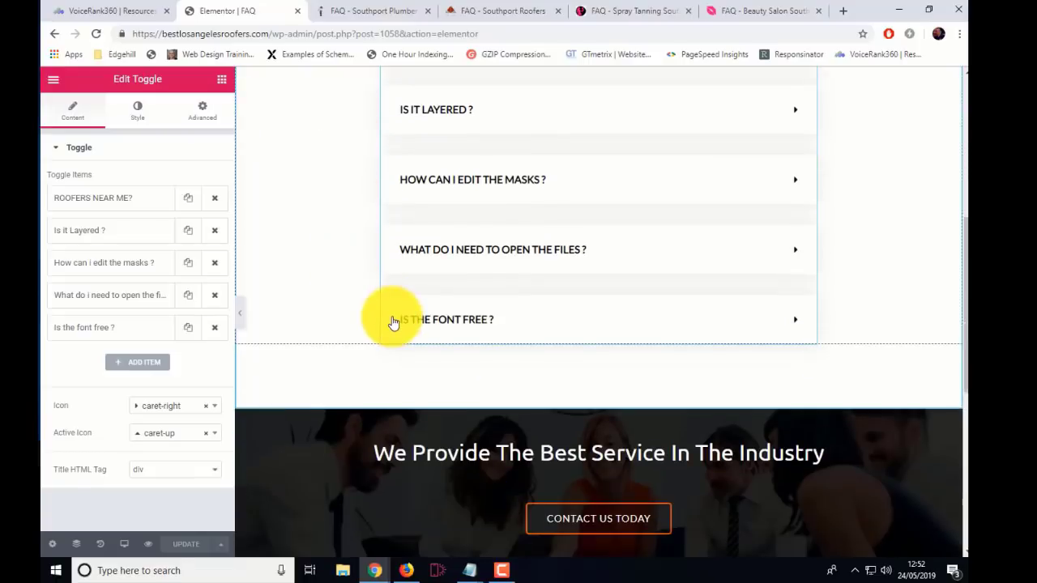
pyautogui.scroll(4, 349, 322)
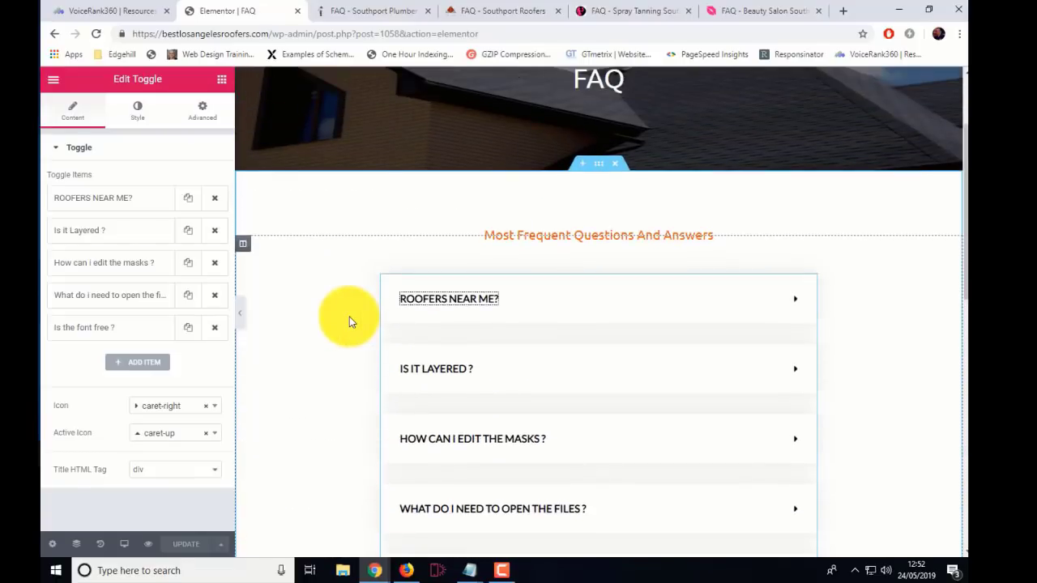
pyautogui.click(430, 300)
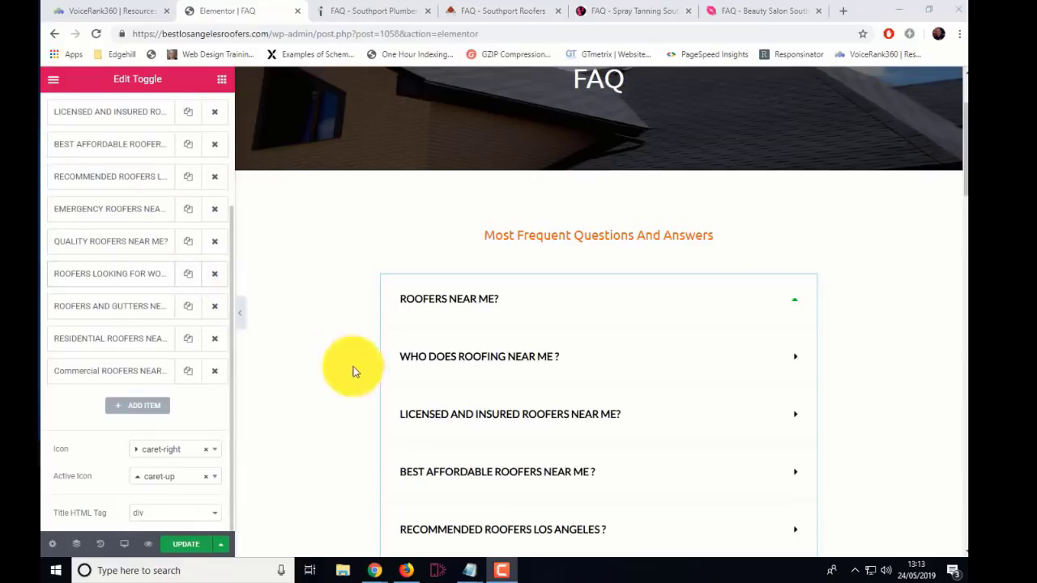
pyautogui.scroll(-5, 432, 389)
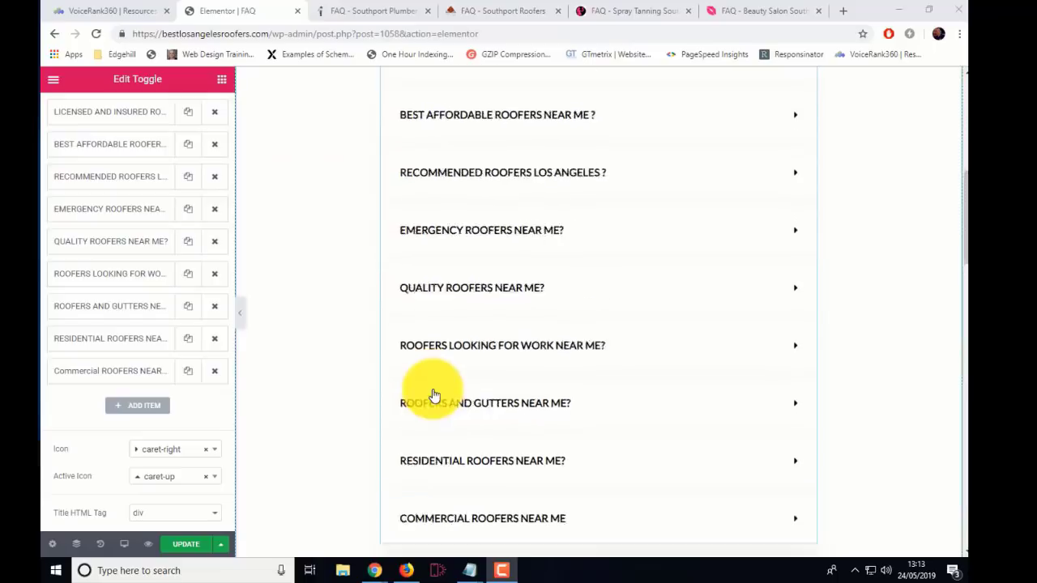
pyautogui.scroll(4, 432, 395)
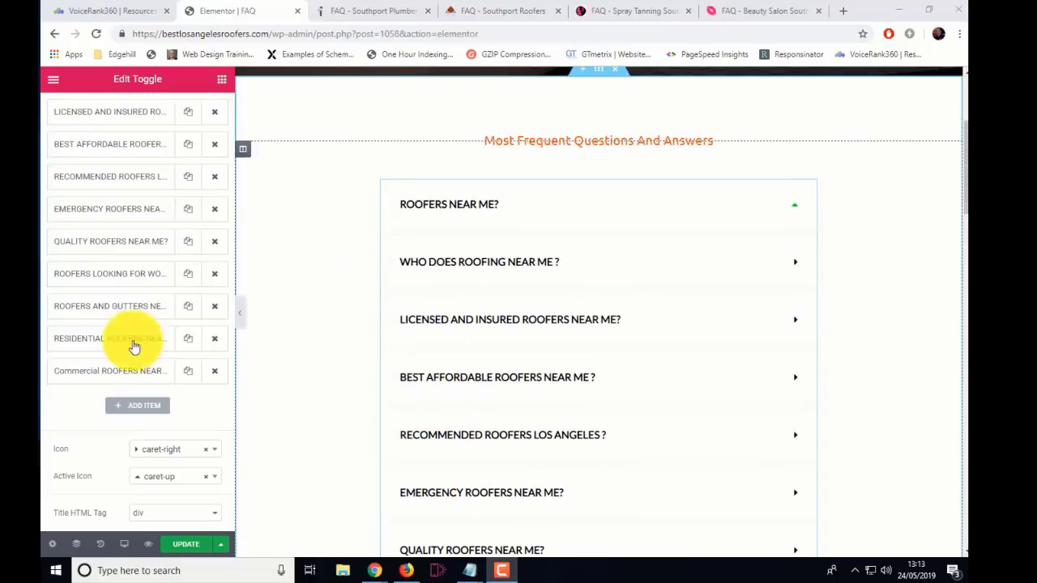
# Add a blank toggle item after the commercial roofers question to view its title and content fields, and remove it again
pyautogui.click(136, 407)
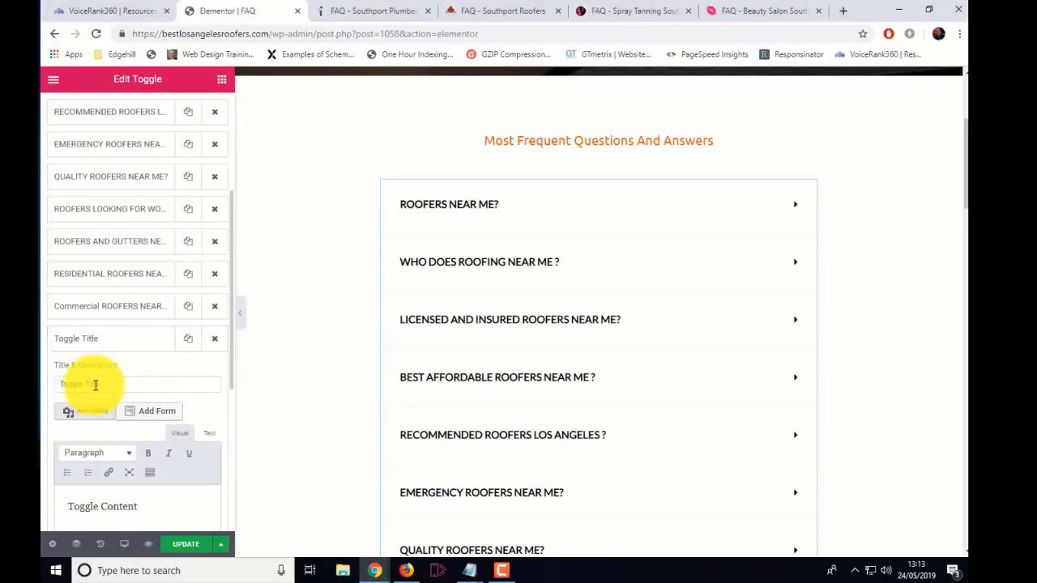
pyautogui.scroll(-2, 102, 386)
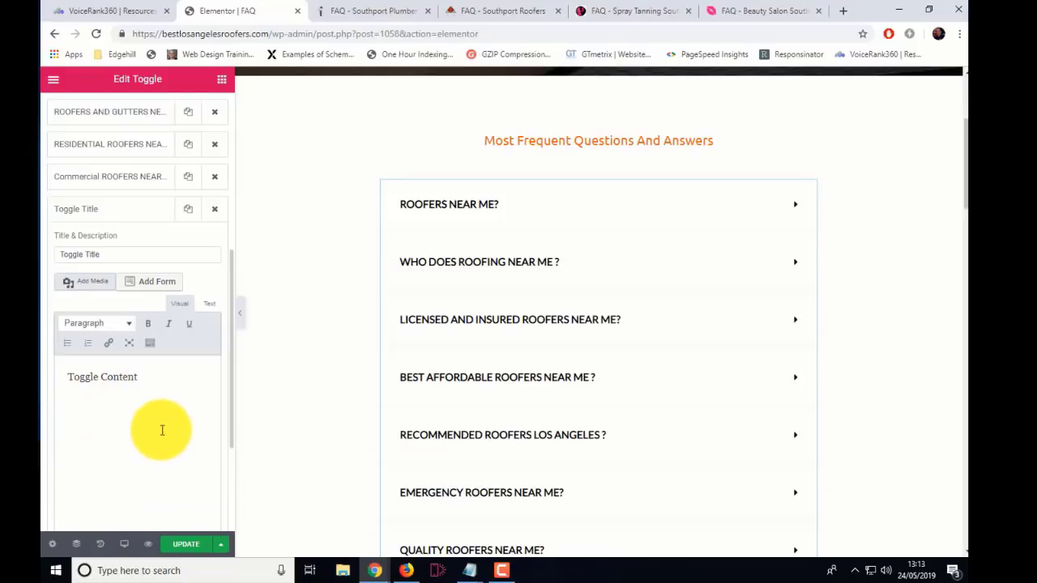
pyautogui.scroll(2, 204, 289)
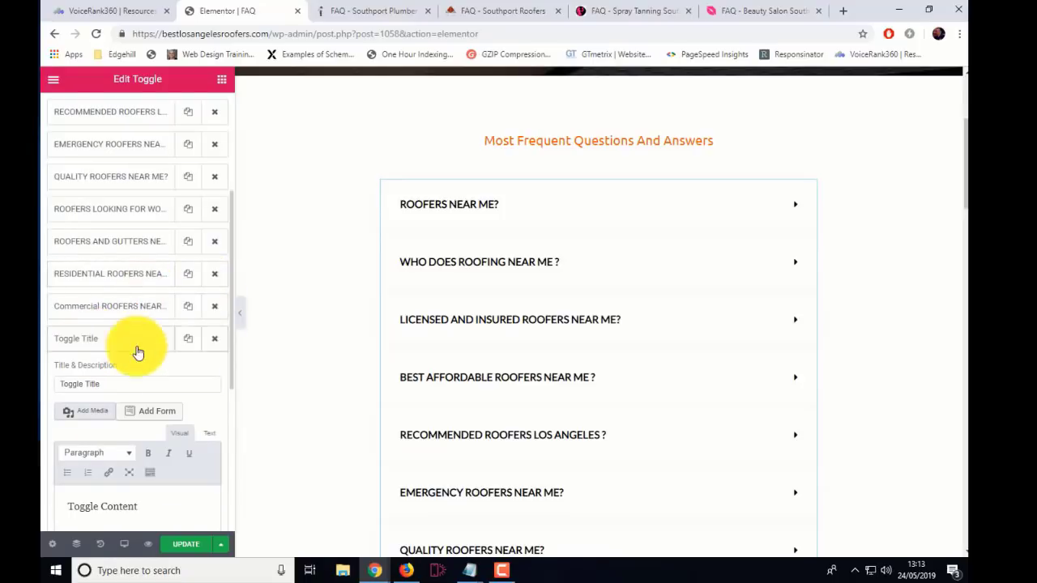
pyautogui.click(215, 338)
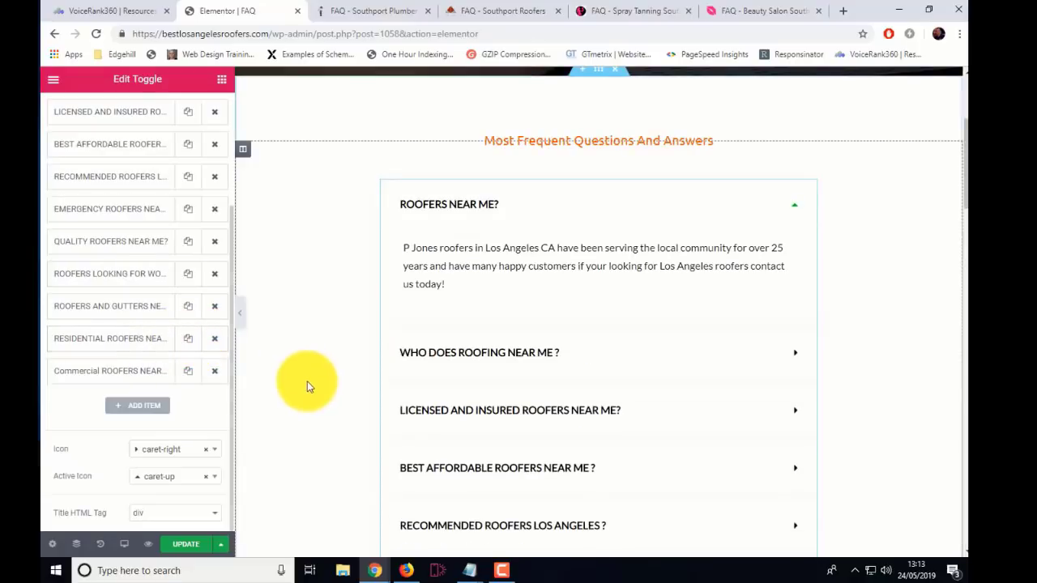
# Collapse the "ROOFERS NEAR ME?" answer and open the google-search-frasers phrase list in Notepad
pyautogui.click(402, 212)
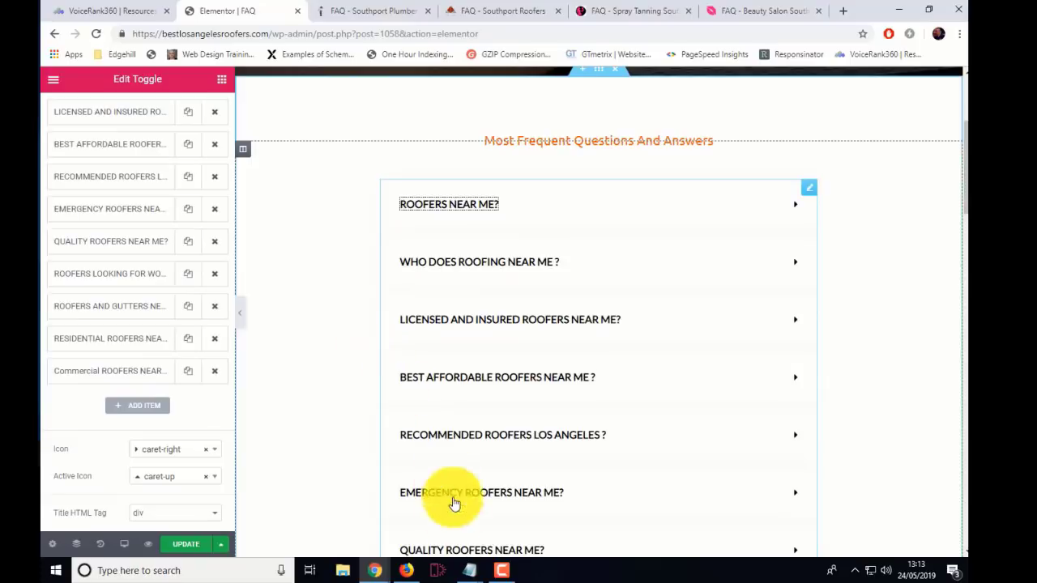
pyautogui.moveTo(471, 571)
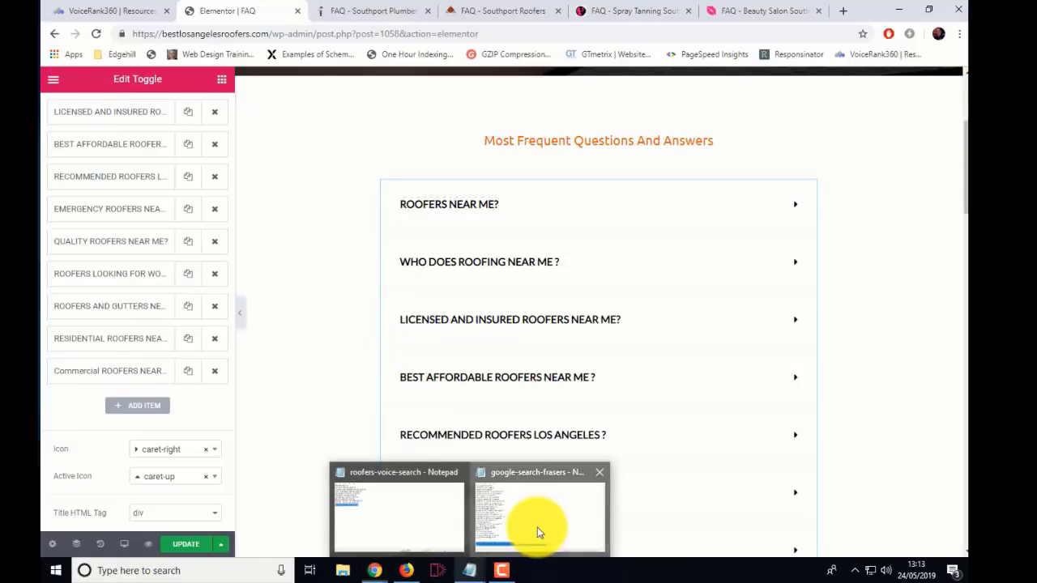
pyautogui.click(537, 527)
pyautogui.click(384, 408)
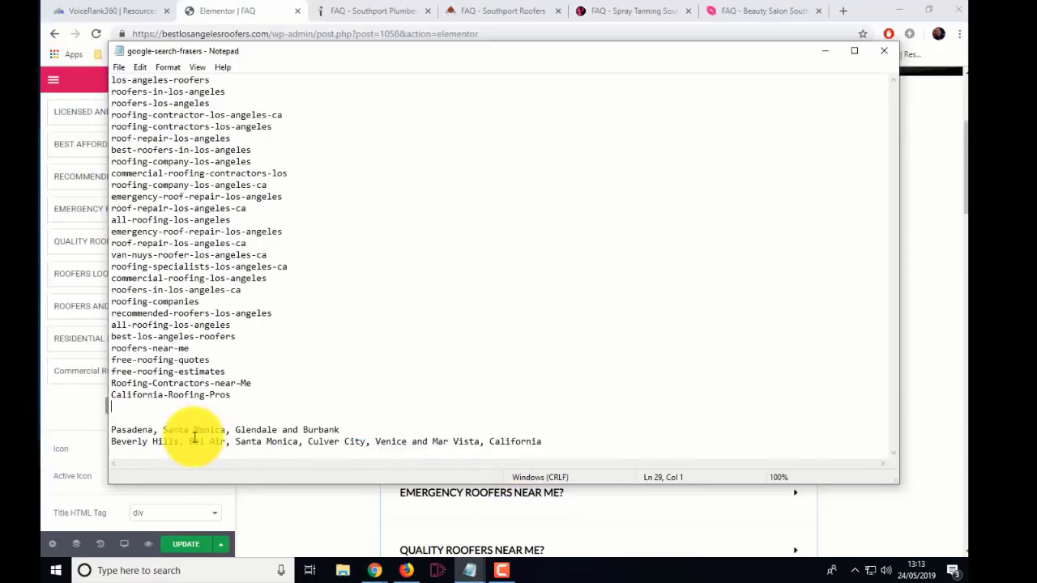
# Leave the Notepad phrase list and read the "ROOFERS NEAR ME?" and "WHO DOES ROOFING NEAR ME ?" answers in the page preview
pyautogui.click(827, 52)
pyautogui.click(451, 207)
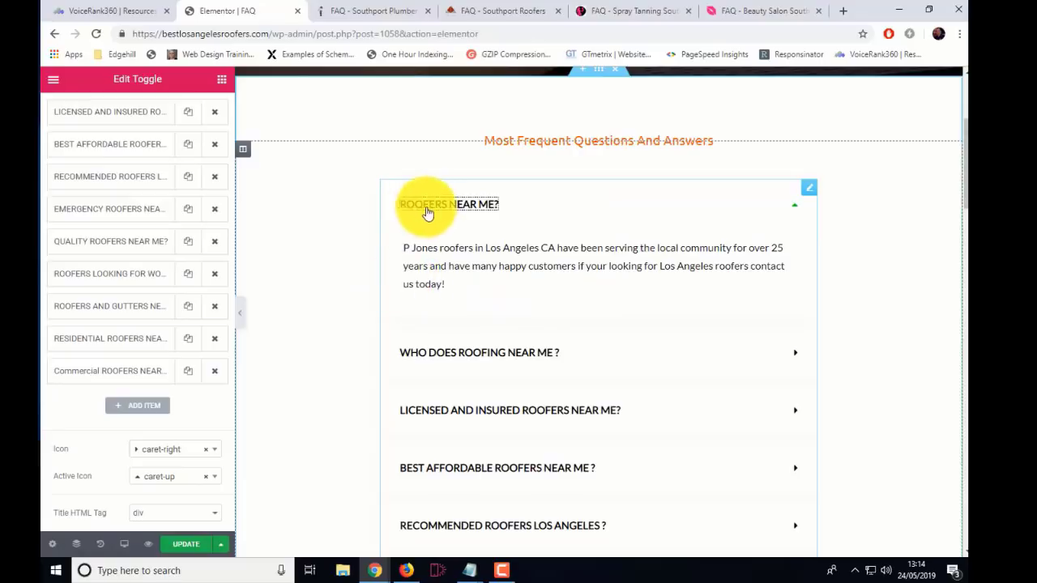
pyautogui.click(430, 208)
pyautogui.click(448, 266)
pyautogui.click(405, 264)
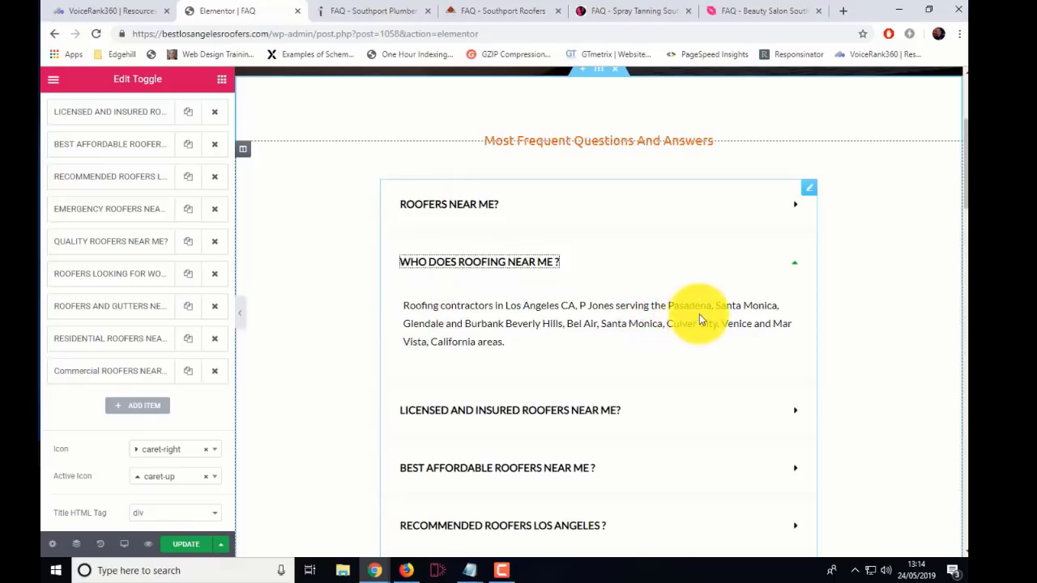
pyautogui.click(512, 340)
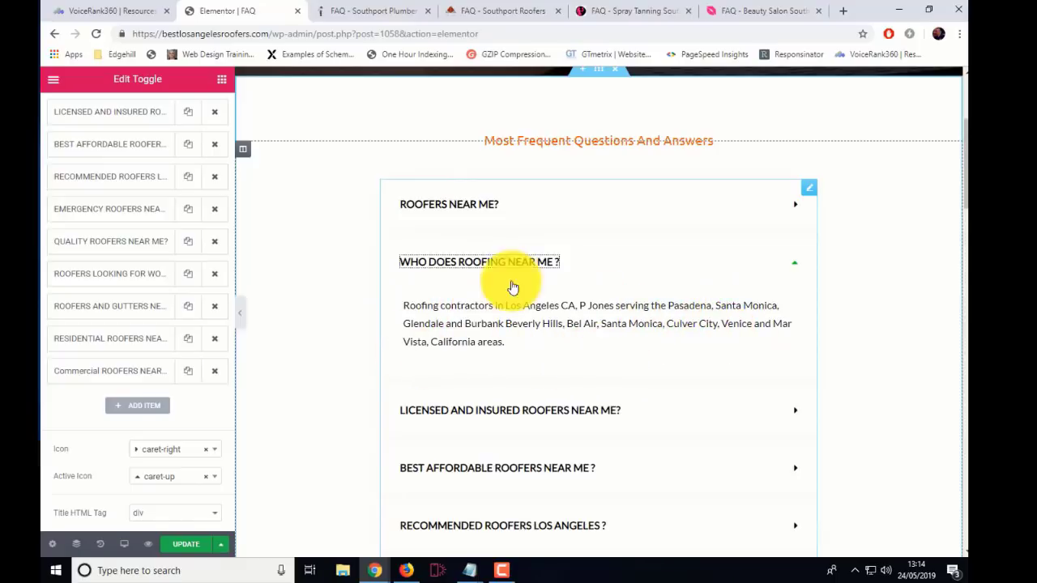
pyautogui.click(475, 263)
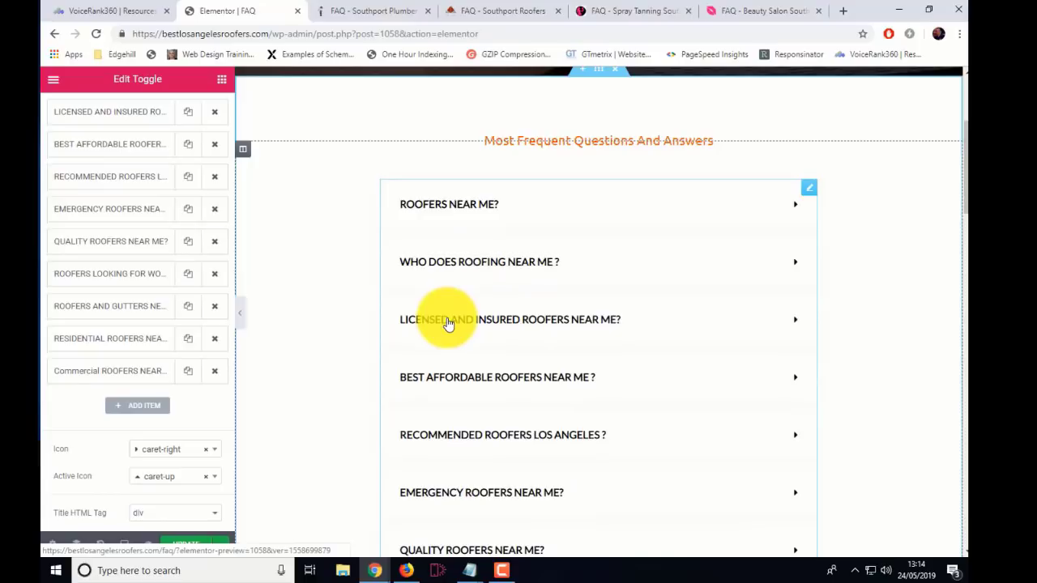
# Expand and read the "LICENSED AND INSURED ROOFERS NEAR ME?" and "BEST AFFORDABLE ROOFERS NEAR ME ?" answers, then collapse the latter
pyautogui.click(447, 322)
pyautogui.click(450, 324)
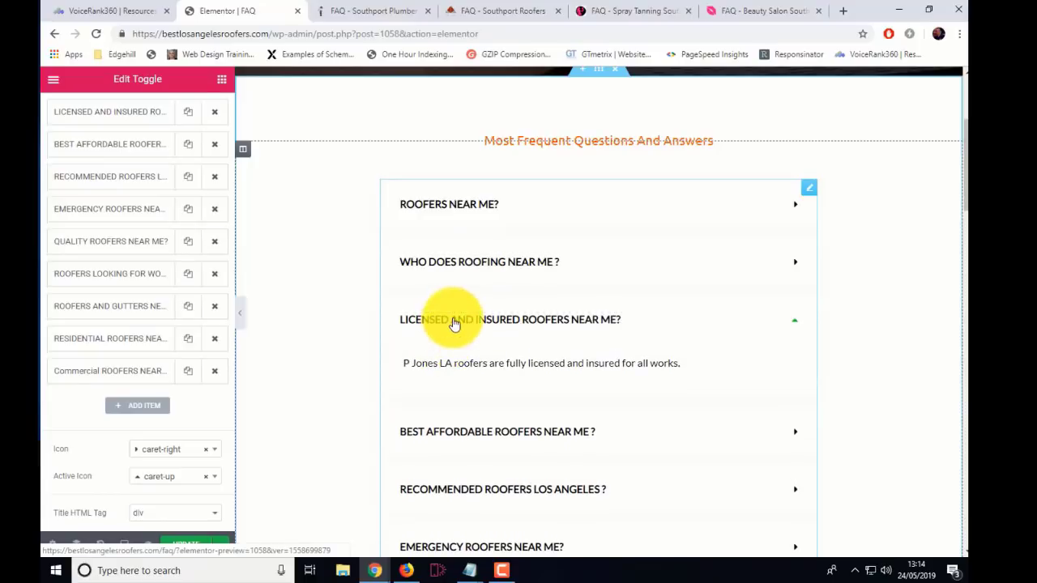
pyautogui.scroll(-2, 437, 332)
pyautogui.click(451, 247)
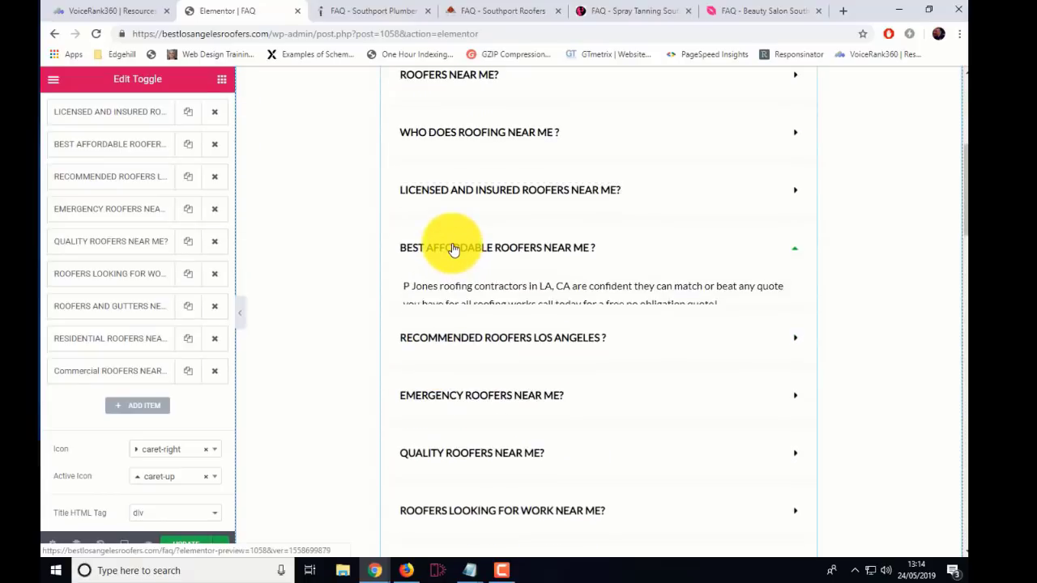
pyautogui.click(454, 248)
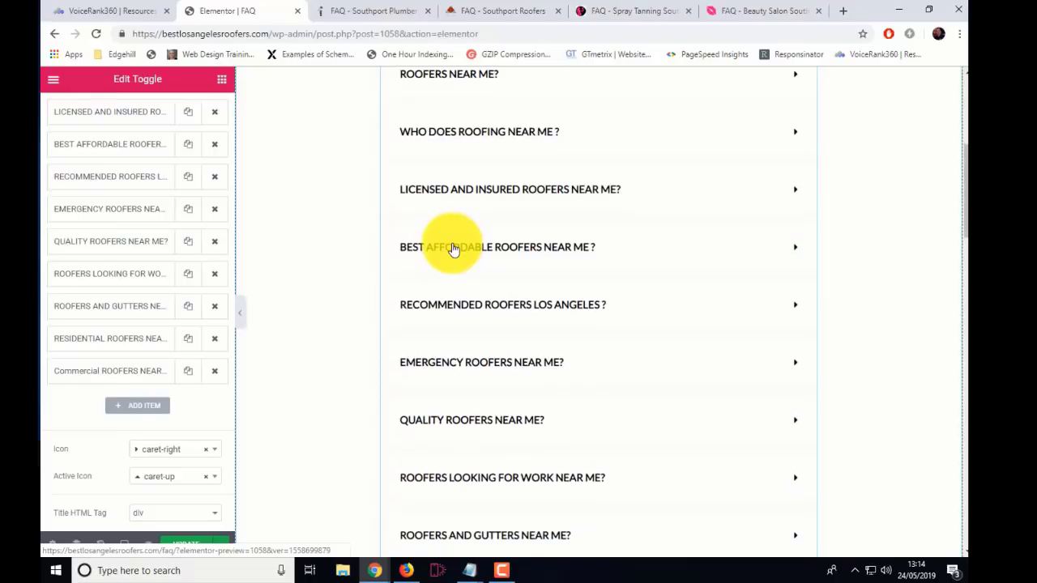
# Expand, read and collapse the "RECOMMENDED ROOFERS LOS ANGELES ?" and "EMERGENCY ROOFERS NEAR ME?" answers
pyautogui.scroll(-2, 458, 243)
pyautogui.click(468, 179)
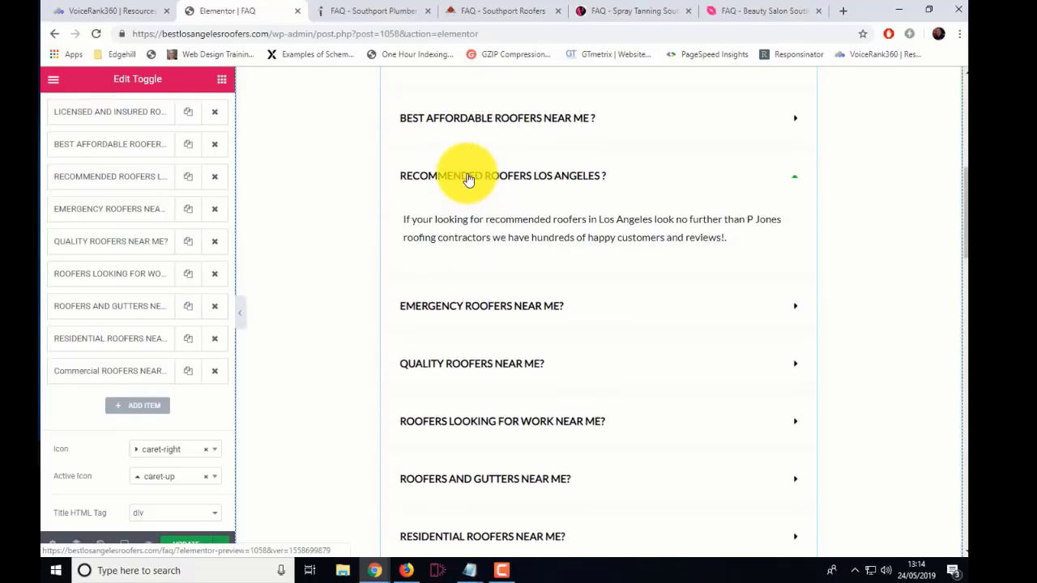
pyautogui.click(467, 178)
pyautogui.click(445, 233)
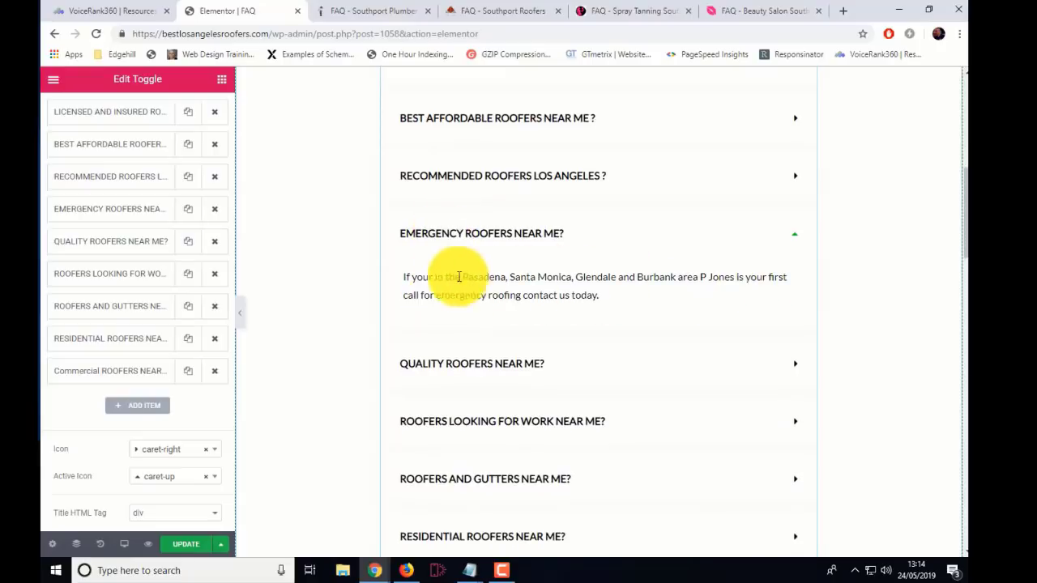
pyautogui.click(458, 234)
# Look through the second FAQ toggle list, collapsing "ROOFERS NEAR ME?" and viewing the commercial and residential roofers answers
pyautogui.scroll(-3, 395, 304)
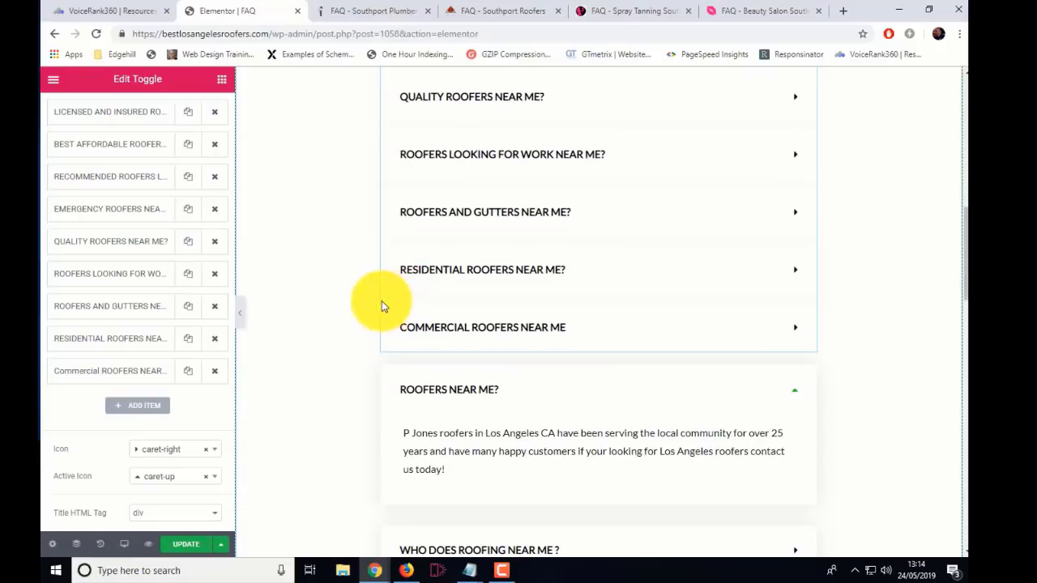
pyautogui.click(423, 389)
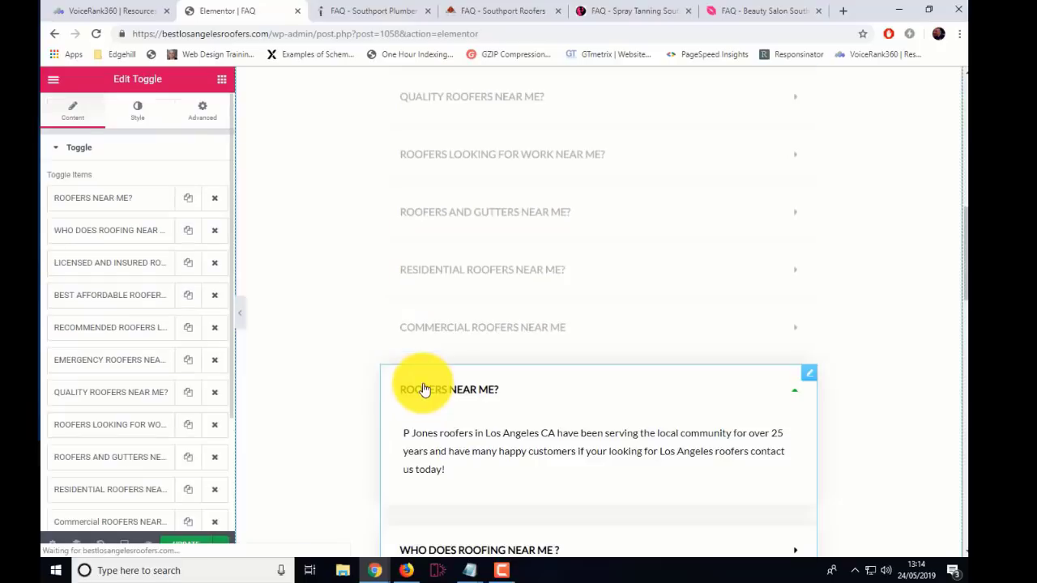
pyautogui.click(421, 393)
pyautogui.scroll(-5, 348, 382)
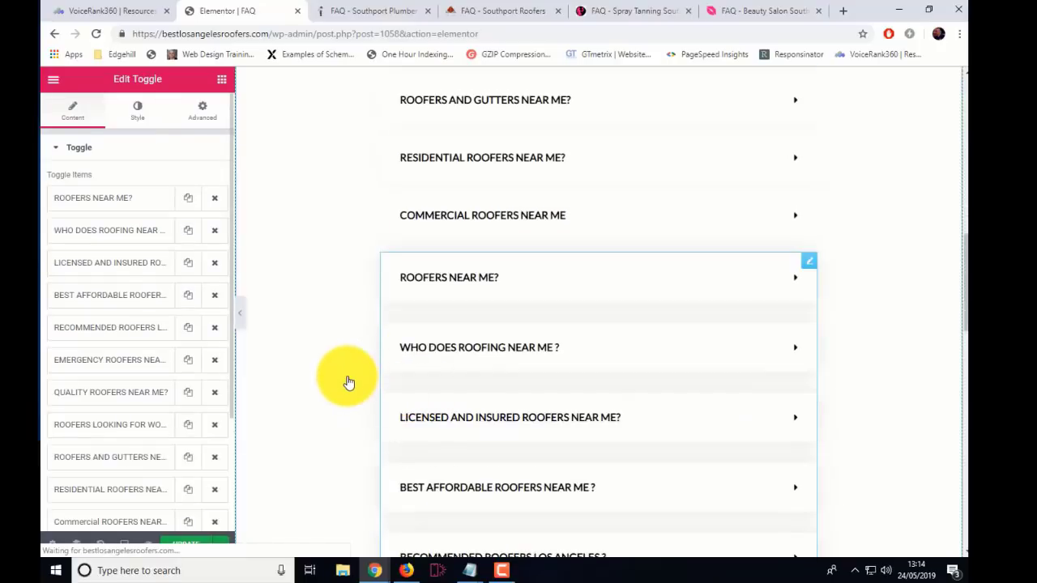
pyautogui.scroll(-4, 347, 383)
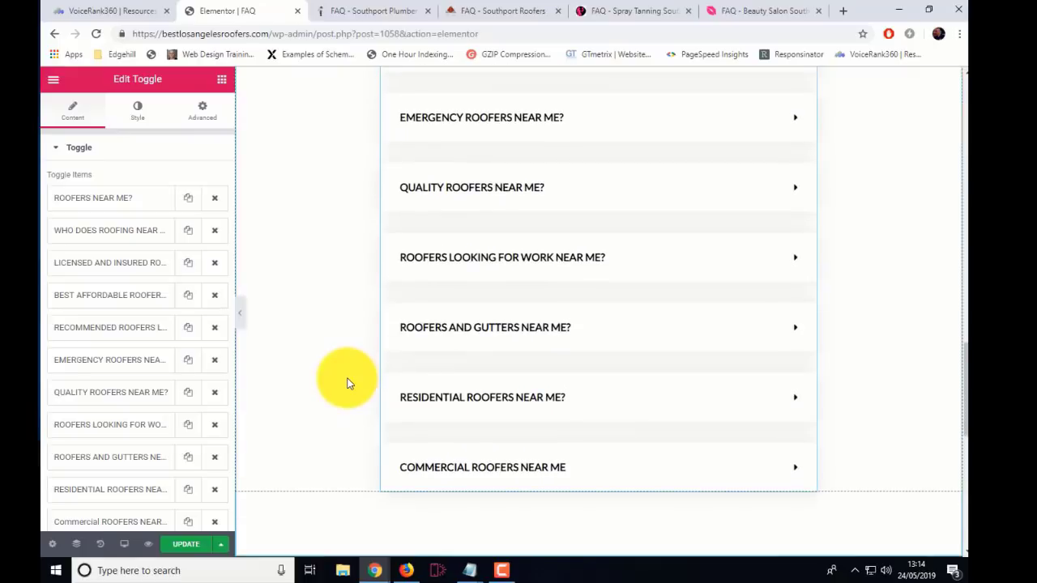
pyautogui.click(429, 345)
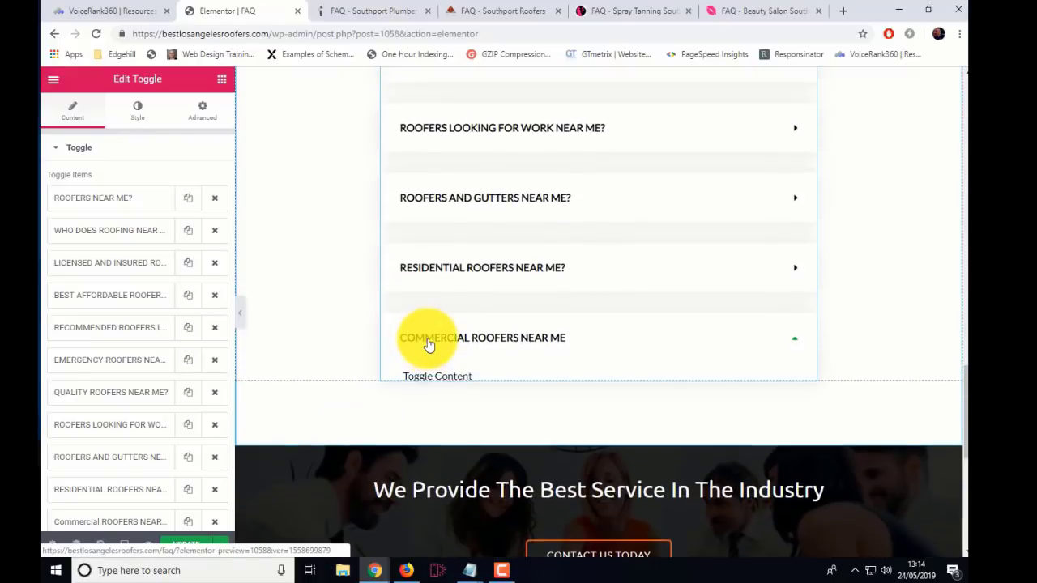
pyautogui.click(428, 345)
pyautogui.click(454, 273)
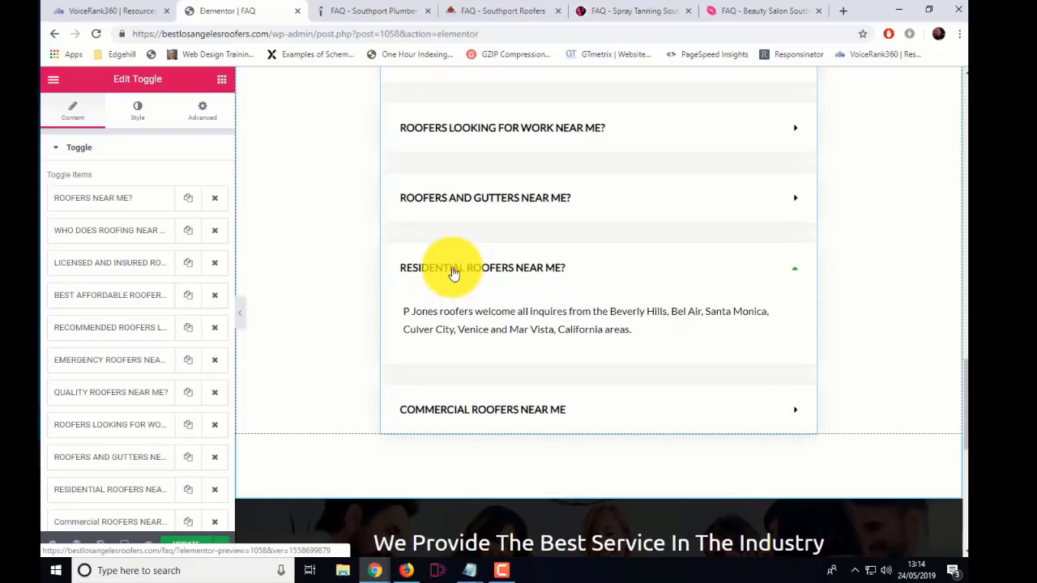
pyautogui.click(455, 273)
# Reload the live FAQ page in the incognito window to check it, and return to the Elementor editor
pyautogui.scroll(2, 414, 356)
pyautogui.scroll(1, 397, 357)
pyautogui.scroll(-5, 397, 357)
pyautogui.scroll(5, 397, 356)
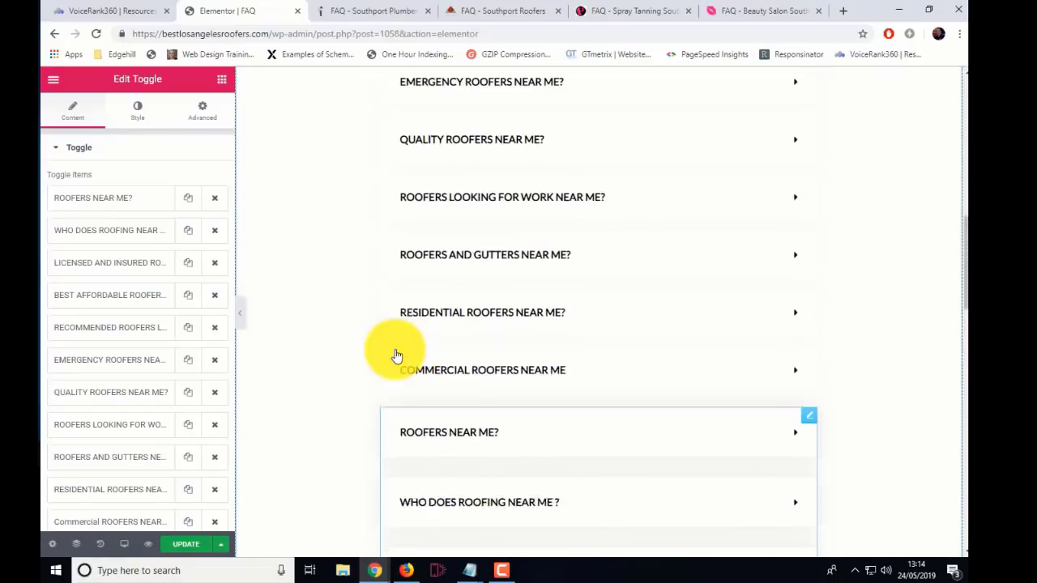
pyautogui.scroll(3, 397, 356)
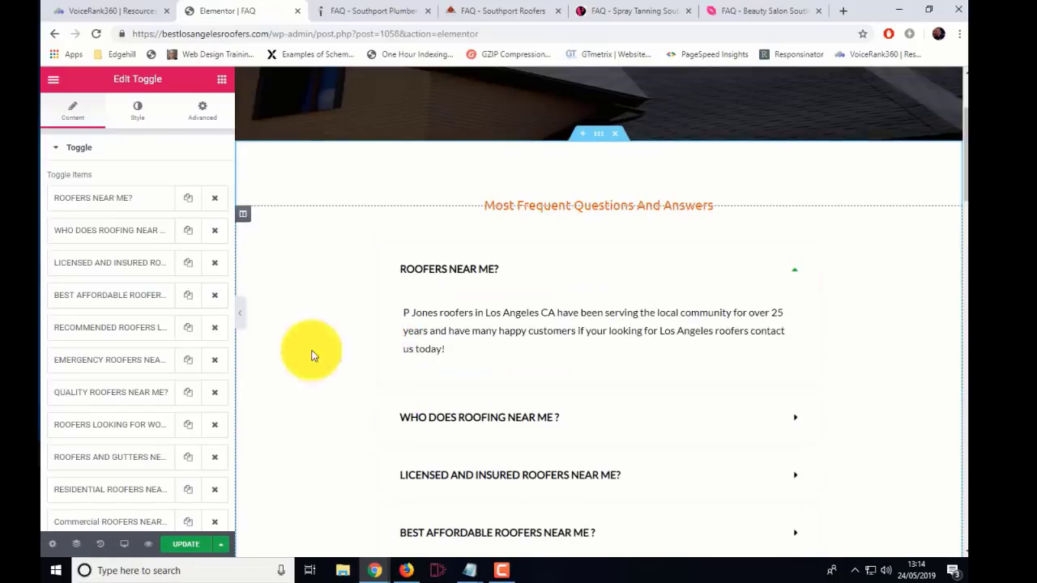
pyautogui.moveTo(371, 571)
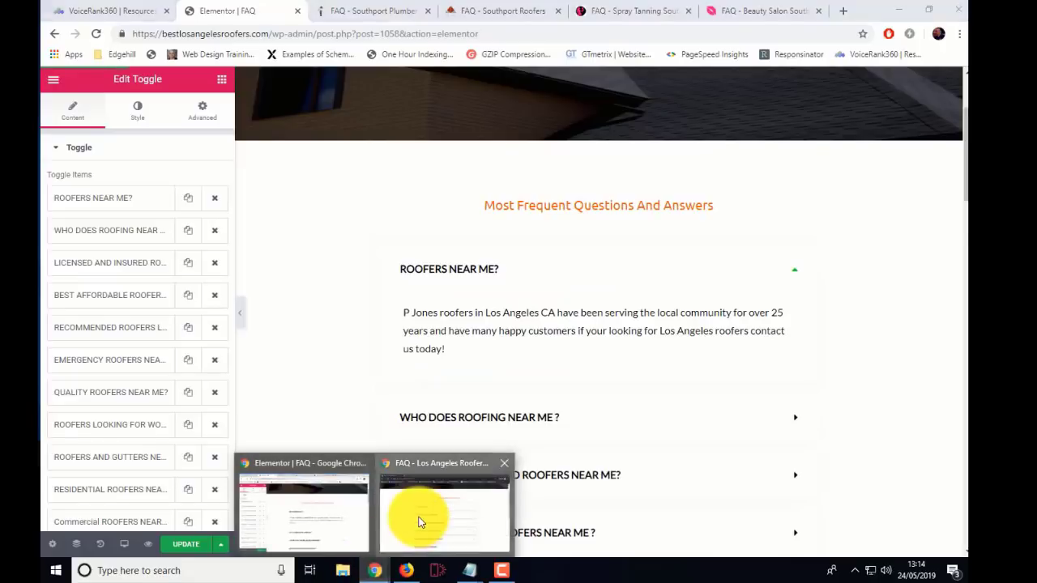
pyautogui.click(418, 521)
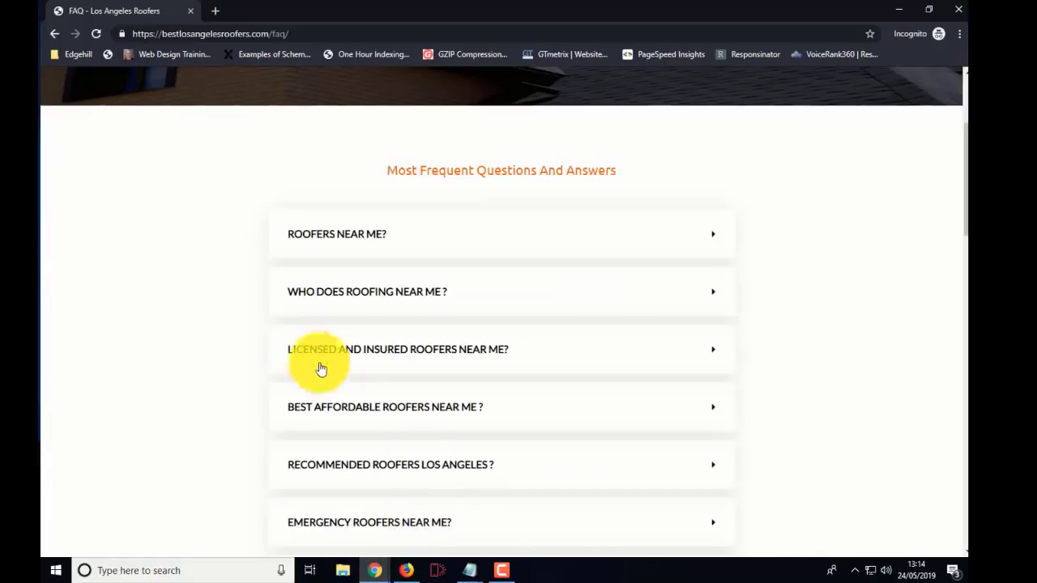
pyautogui.click(94, 34)
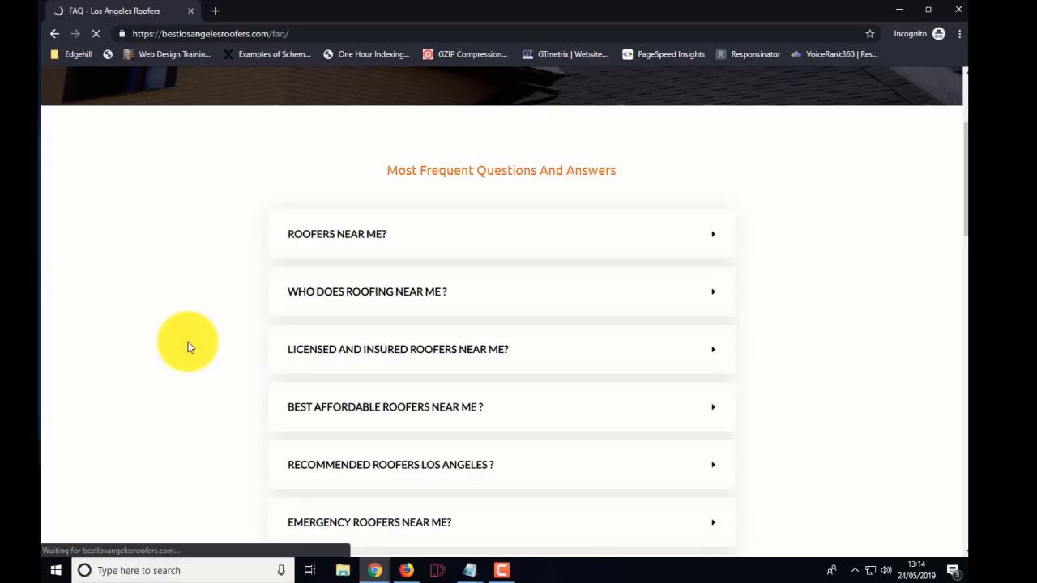
pyautogui.moveTo(376, 567)
pyautogui.click(304, 494)
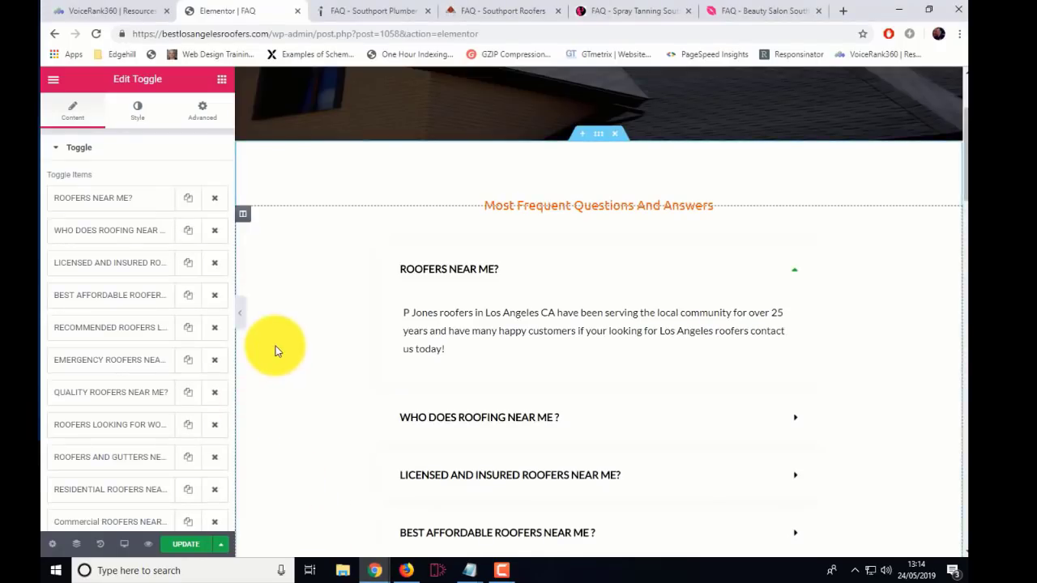
# Select the upper FAQ toggle list, collapse its first answer, and set the space between its items to 5
pyautogui.click(134, 118)
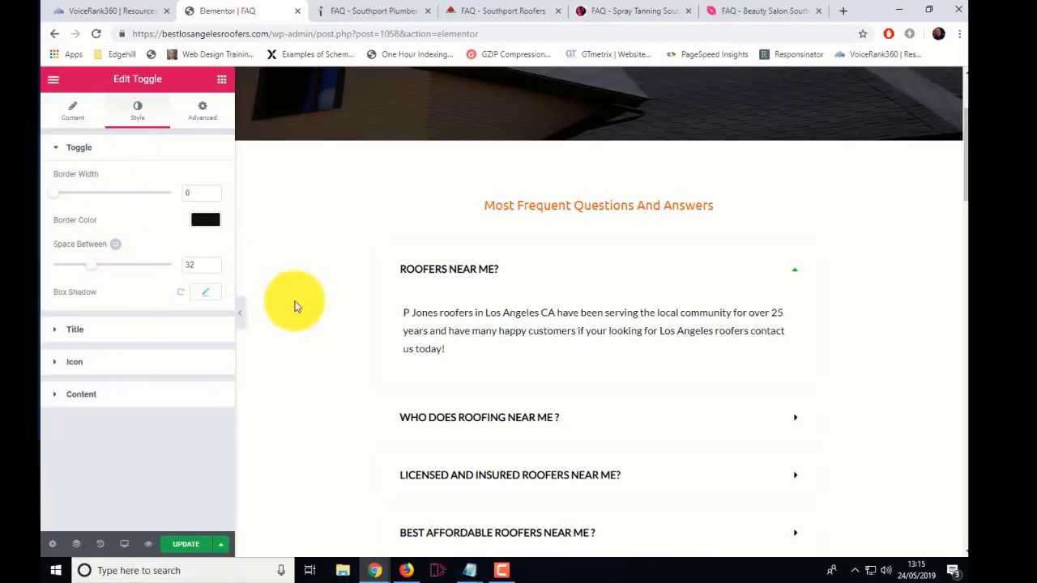
pyautogui.click(424, 271)
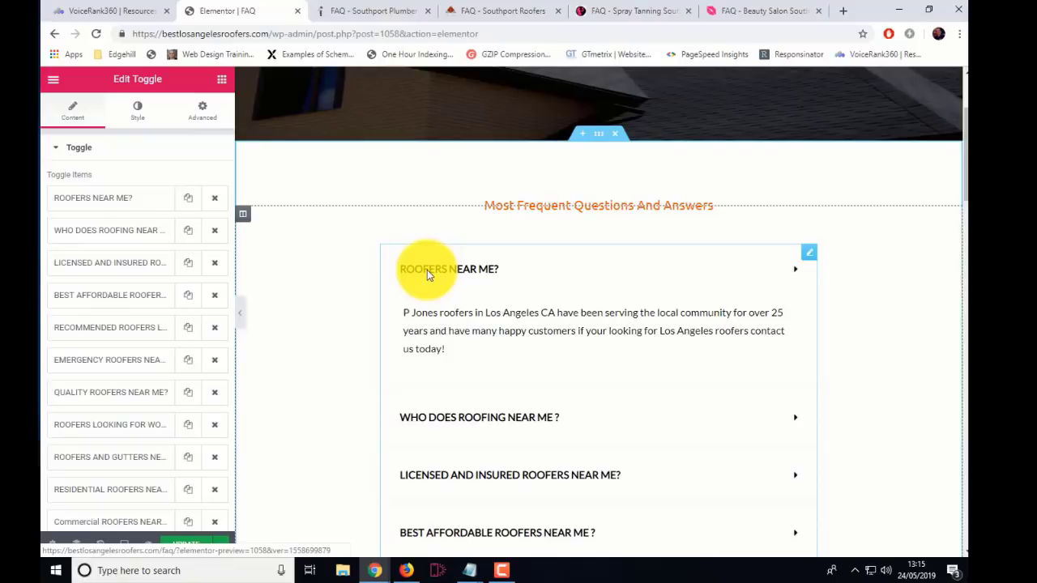
pyautogui.click(427, 270)
pyautogui.click(398, 293)
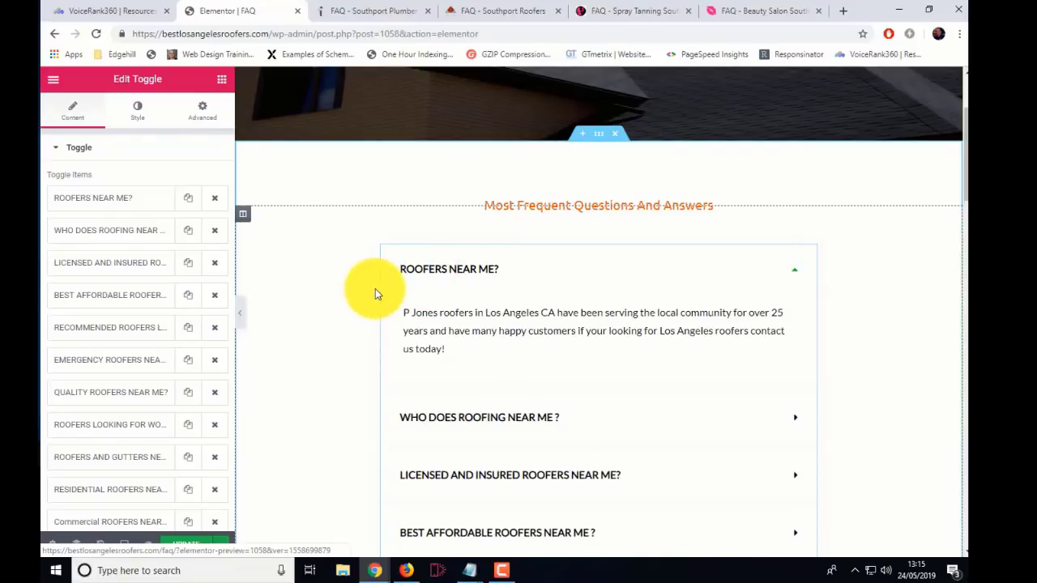
pyautogui.click(411, 268)
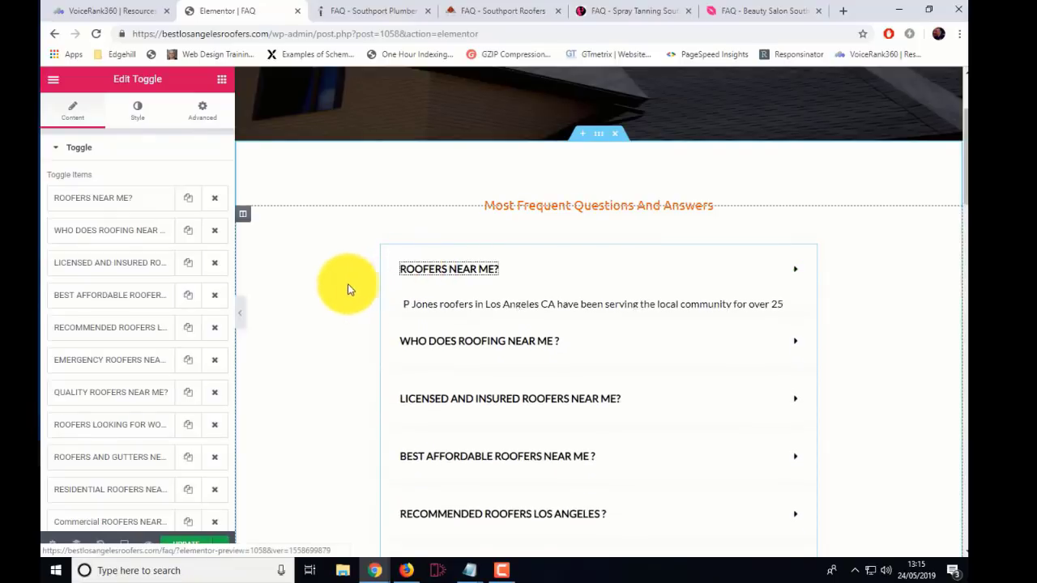
pyautogui.click(135, 112)
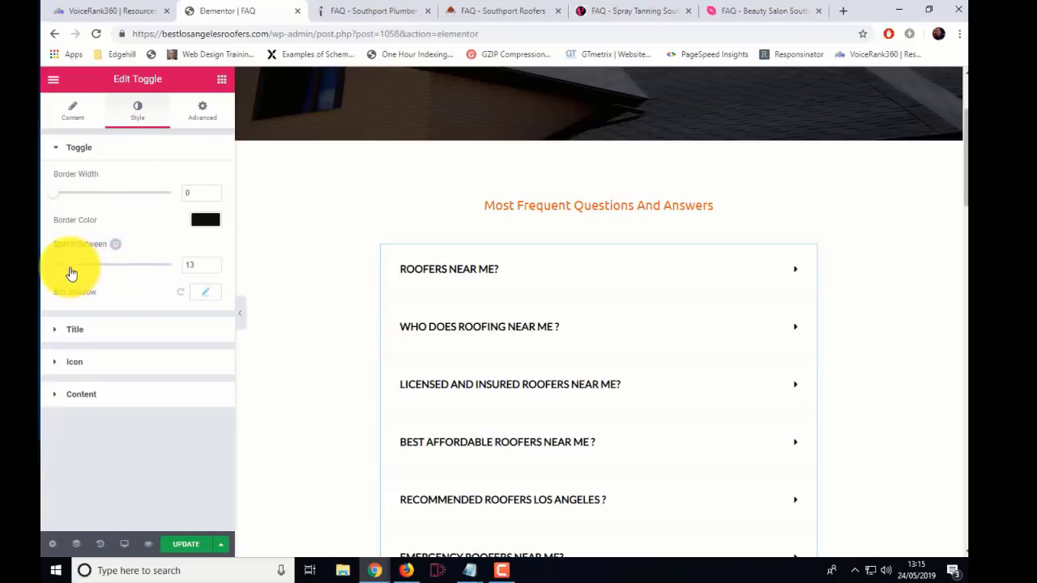
pyautogui.moveTo(71, 272); pyautogui.dragTo(62, 274)
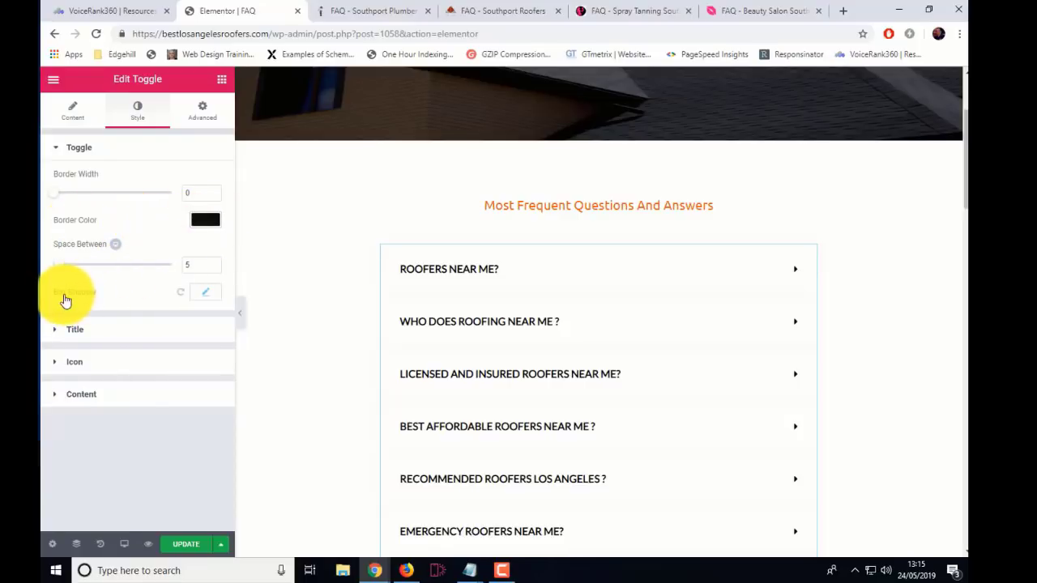
# Set the upper FAQ toggle list's box shadow colour to the default rgba(0,0,0,0.5) and update the page
pyautogui.click(209, 296)
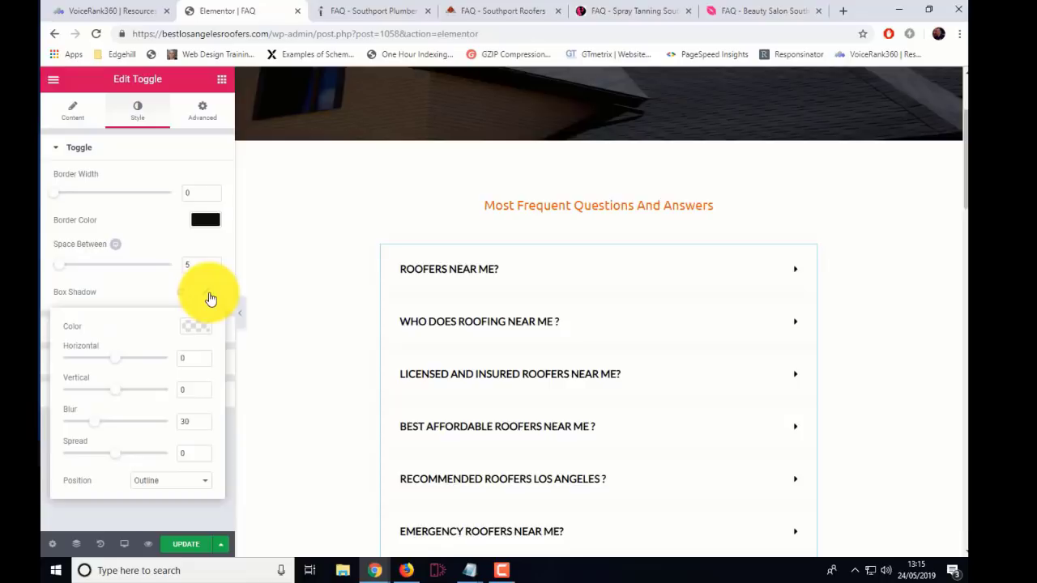
pyautogui.click(196, 328)
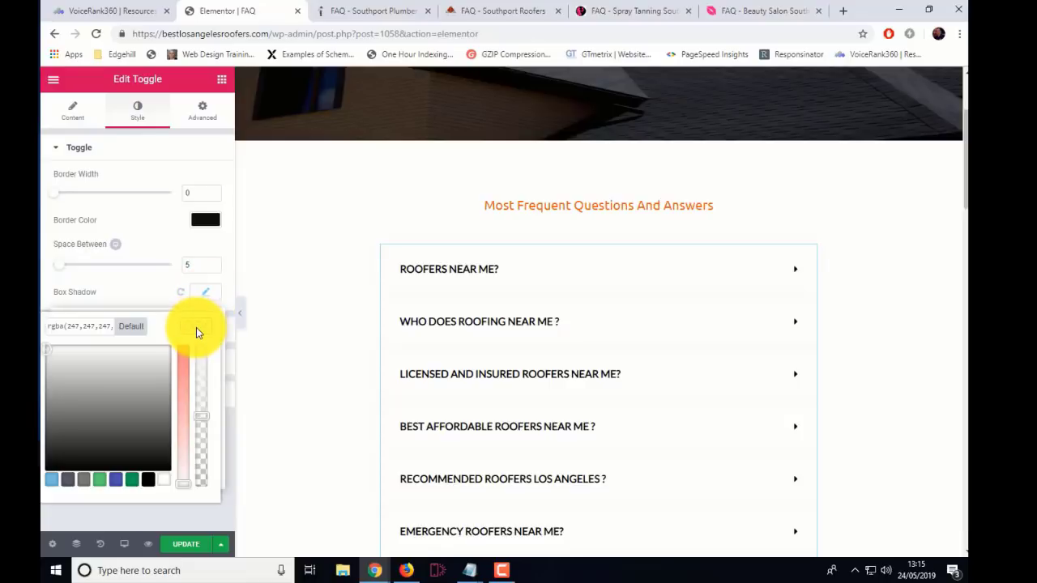
pyautogui.click(132, 330)
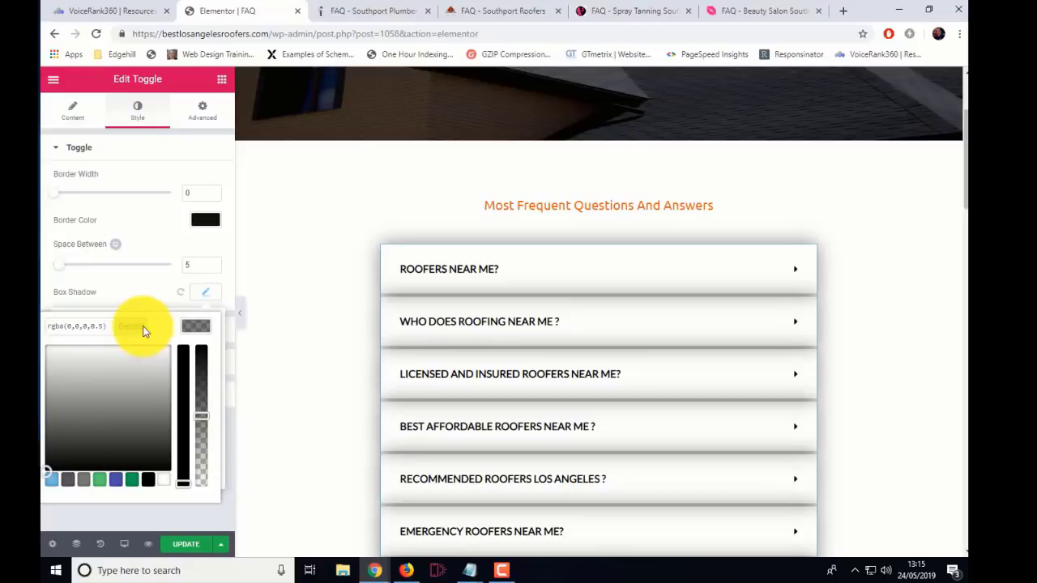
pyautogui.scroll(-3, 381, 357)
pyautogui.scroll(-2, 405, 354)
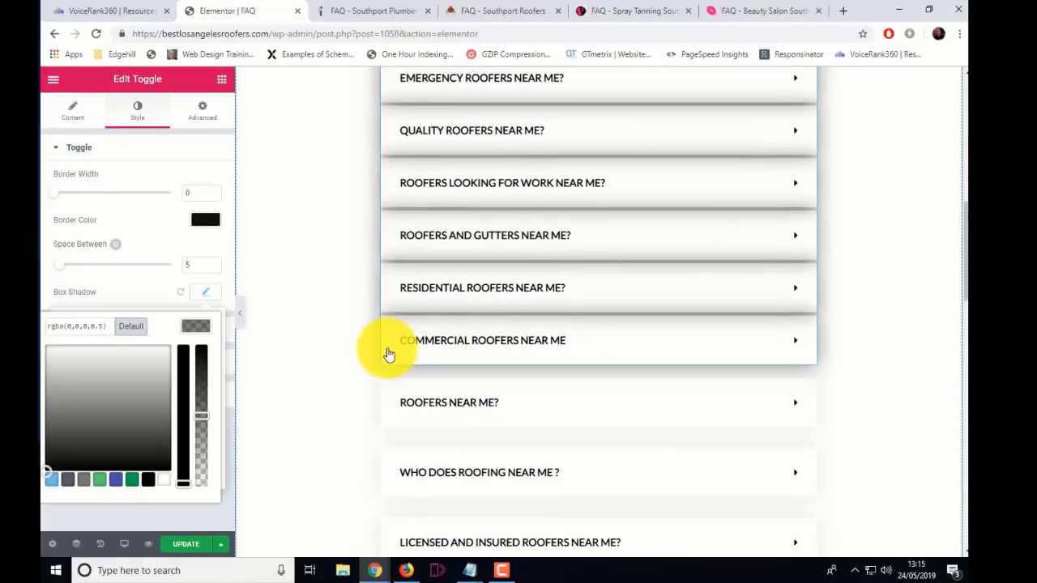
pyautogui.click(197, 544)
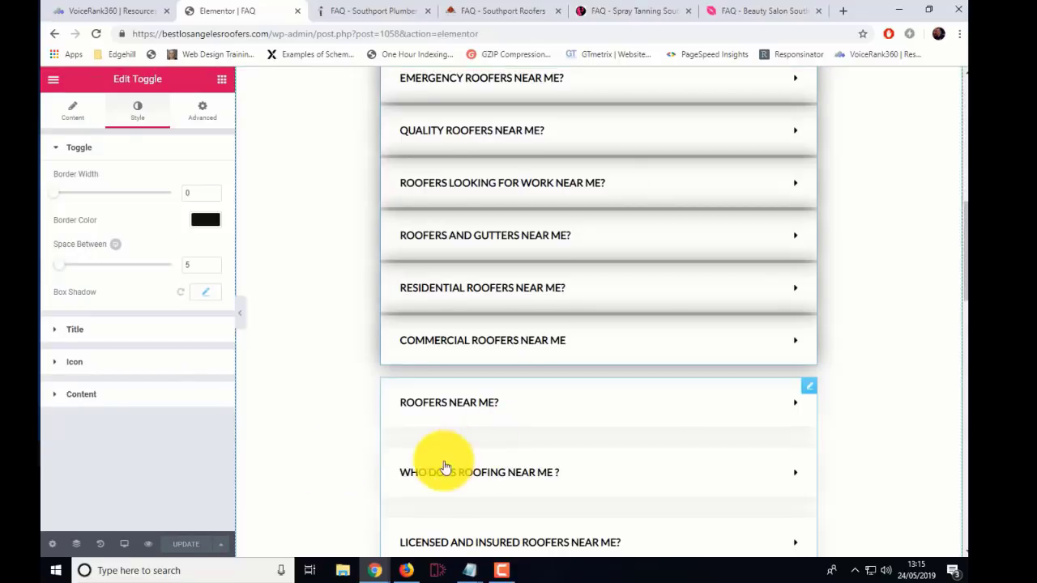
# Compare the shadow and item spacing of the upper and lower FAQ toggle lists in the page preview
pyautogui.scroll(-4, 444, 466)
pyautogui.scroll(-1, 444, 466)
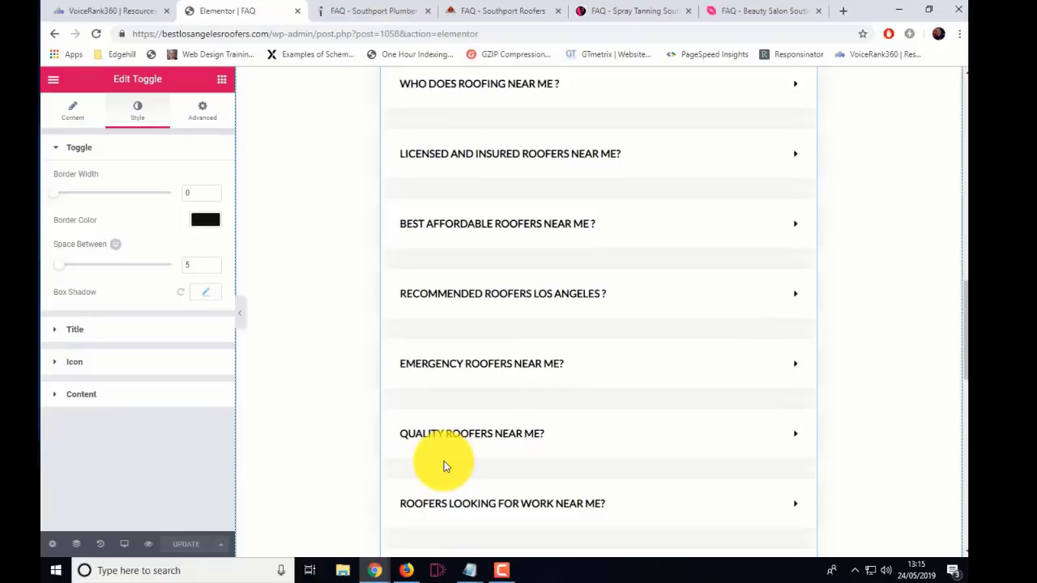
pyautogui.scroll(-1, 444, 466)
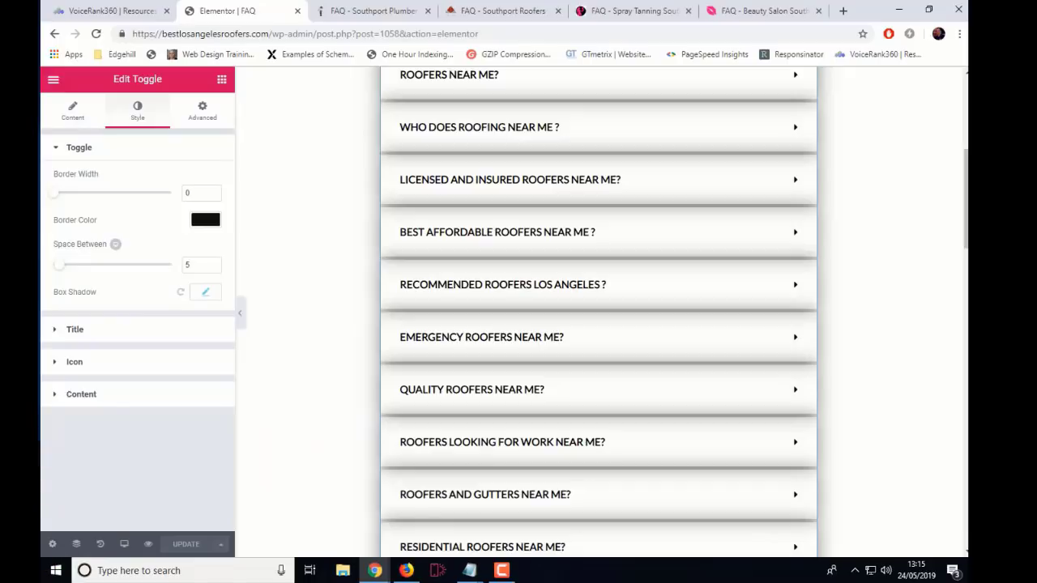
pyautogui.click(502, 570)
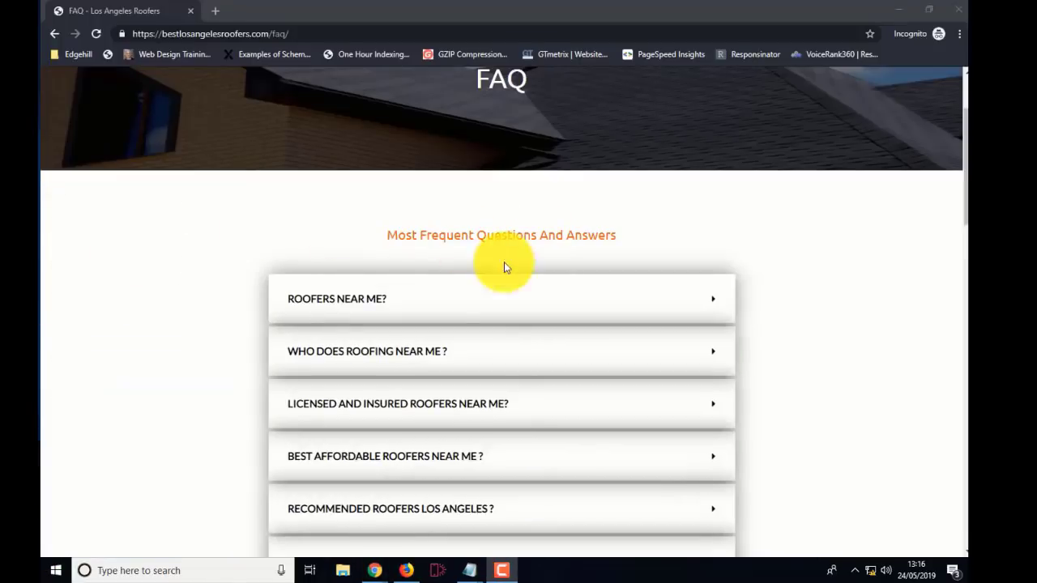
# Look through both FAQ toggle lists on the live page, and return to the Elementor editor
pyautogui.scroll(-4, 196, 369)
pyautogui.scroll(-2, 196, 371)
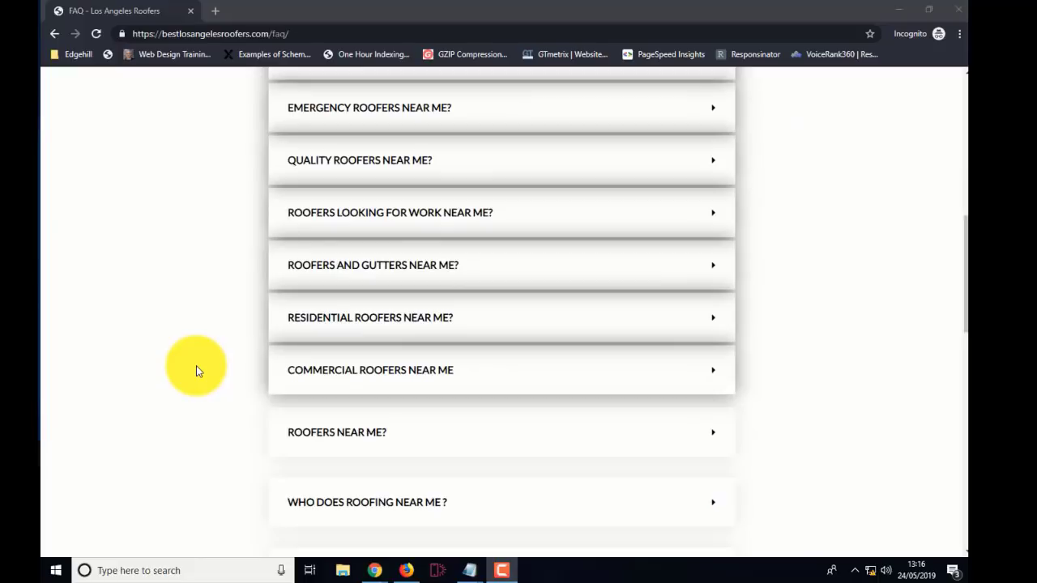
pyautogui.scroll(-3, 196, 365)
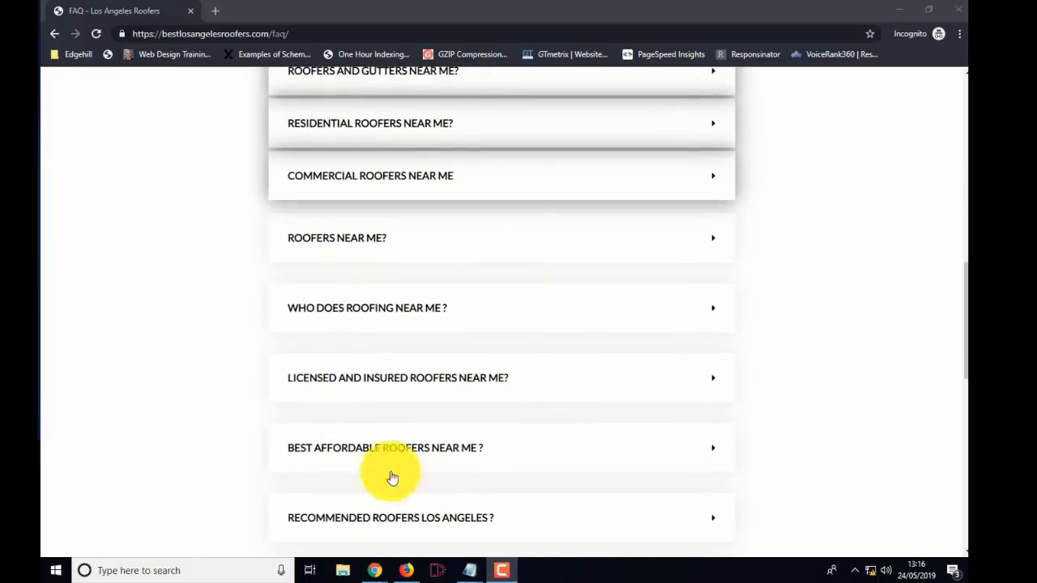
pyautogui.moveTo(376, 568)
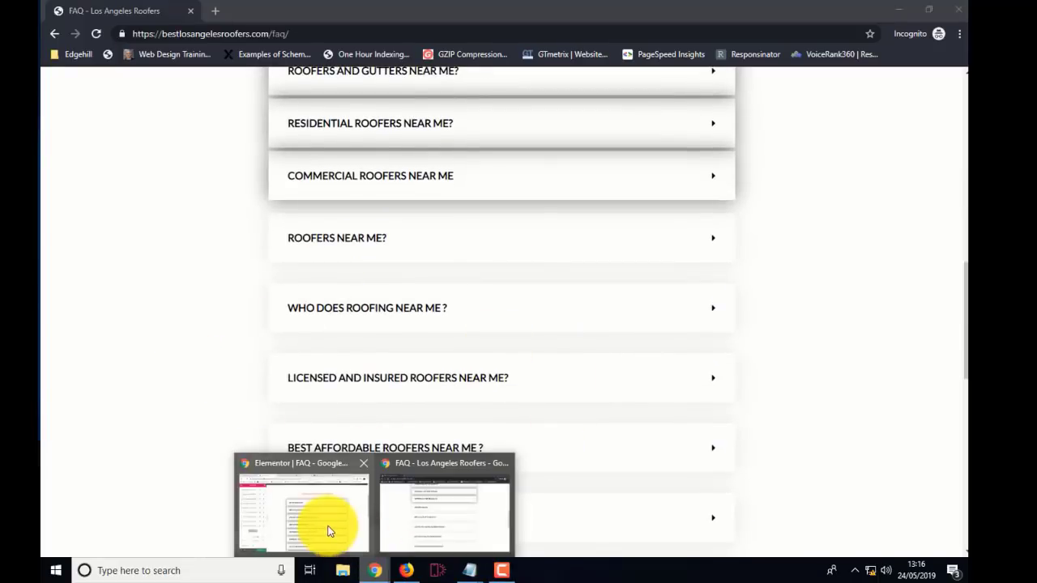
pyautogui.click(339, 503)
# Review the FAQ toggle list in the editor, from its first question to the contact banner below it
pyautogui.scroll(-6, 355, 405)
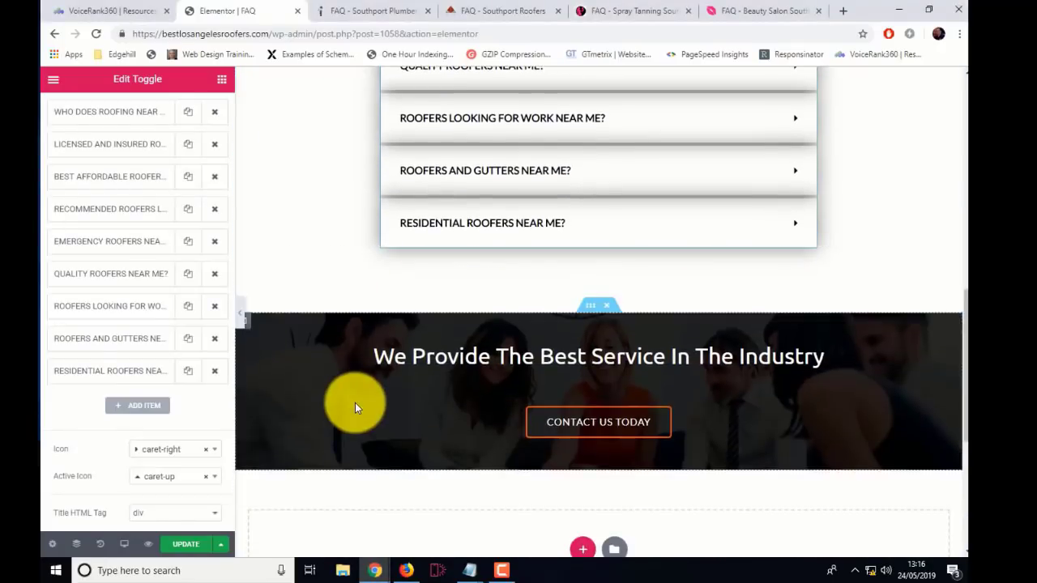
pyautogui.scroll(2, 602, 198)
pyautogui.scroll(5, 447, 224)
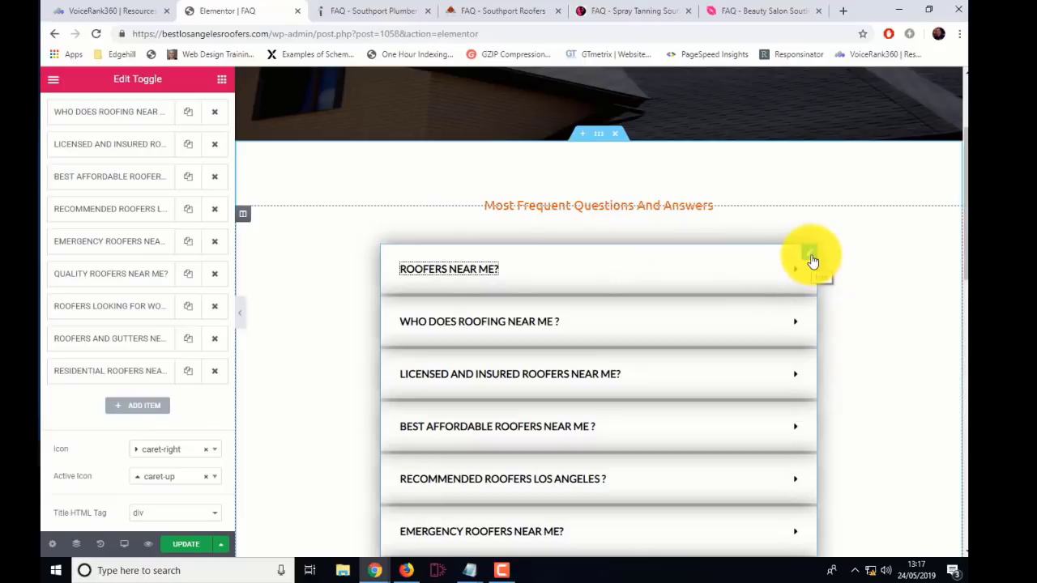
pyautogui.rightClick(812, 260)
pyautogui.click(309, 368)
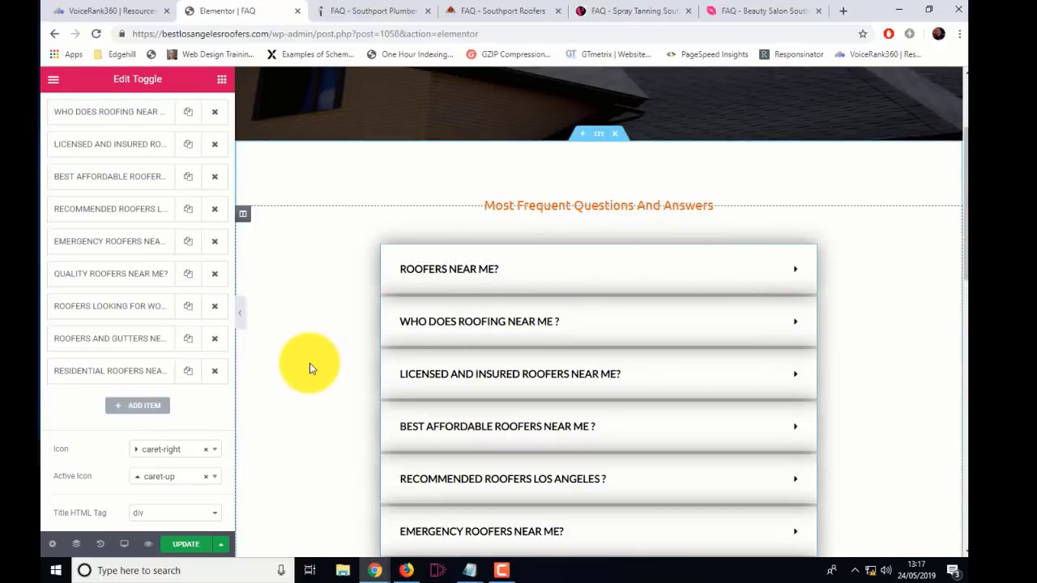
pyautogui.scroll(-6, 309, 369)
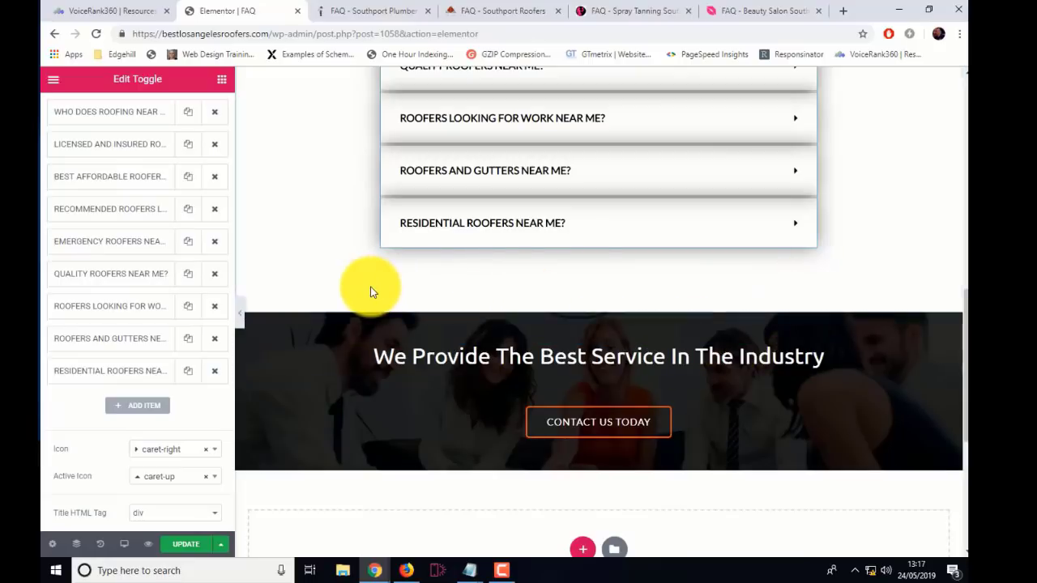
pyautogui.scroll(2, 370, 290)
# Reload the live FAQ page in the incognito window and check the whole list of questions
pyautogui.click(406, 567)
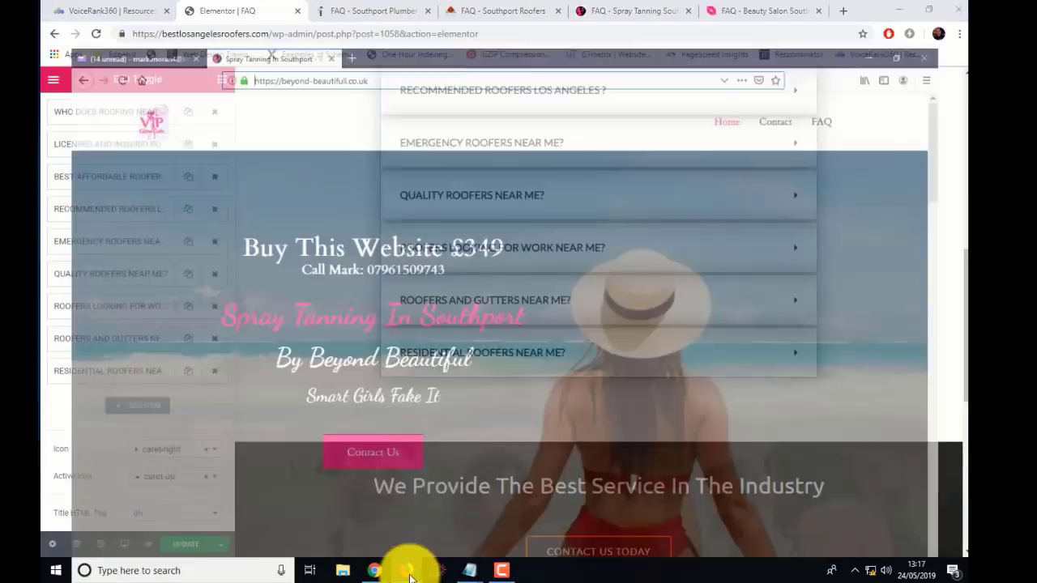
pyautogui.click(374, 570)
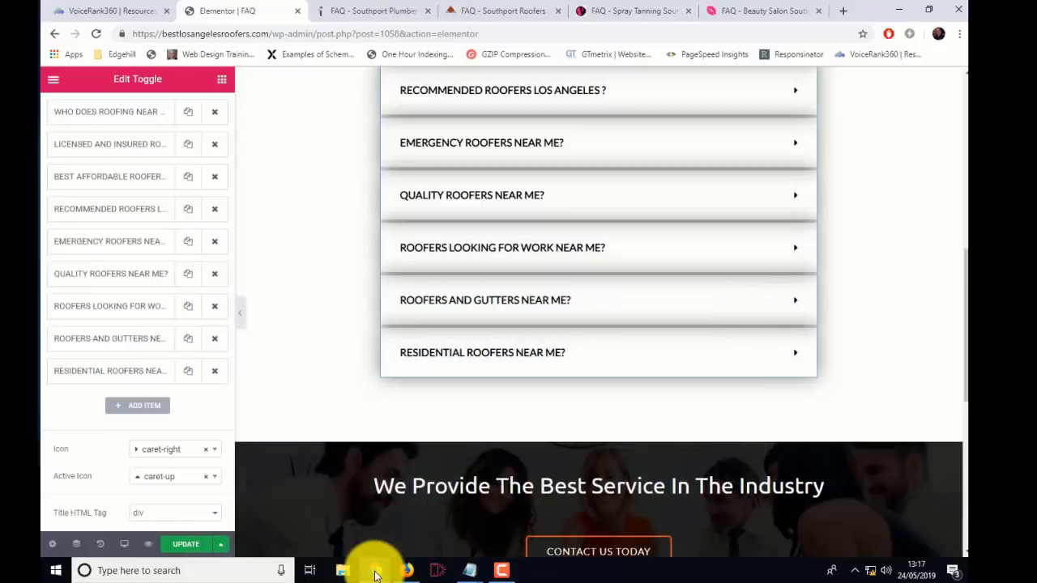
pyautogui.click(411, 537)
pyautogui.click(95, 34)
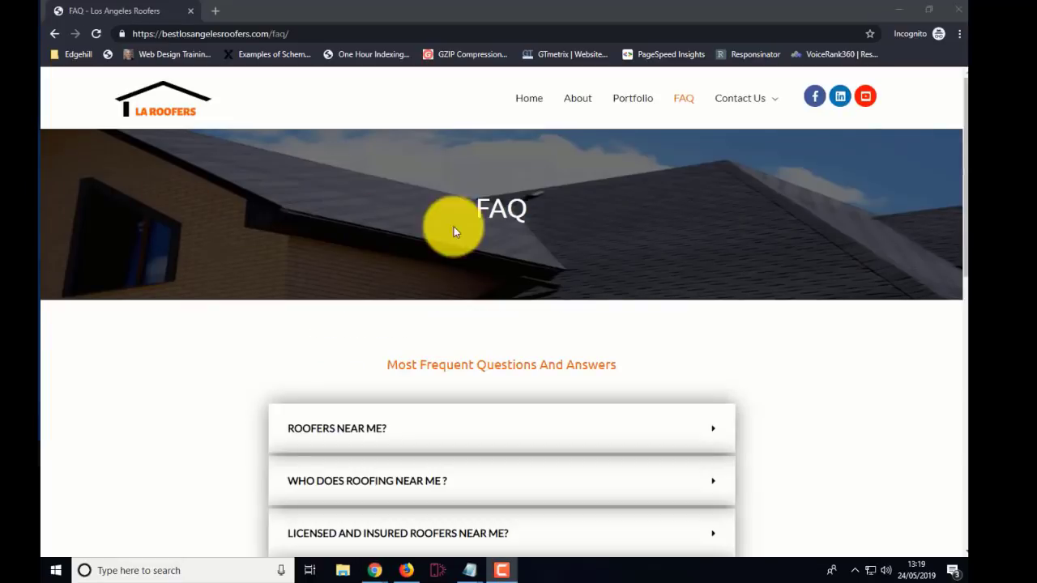
pyautogui.click(97, 34)
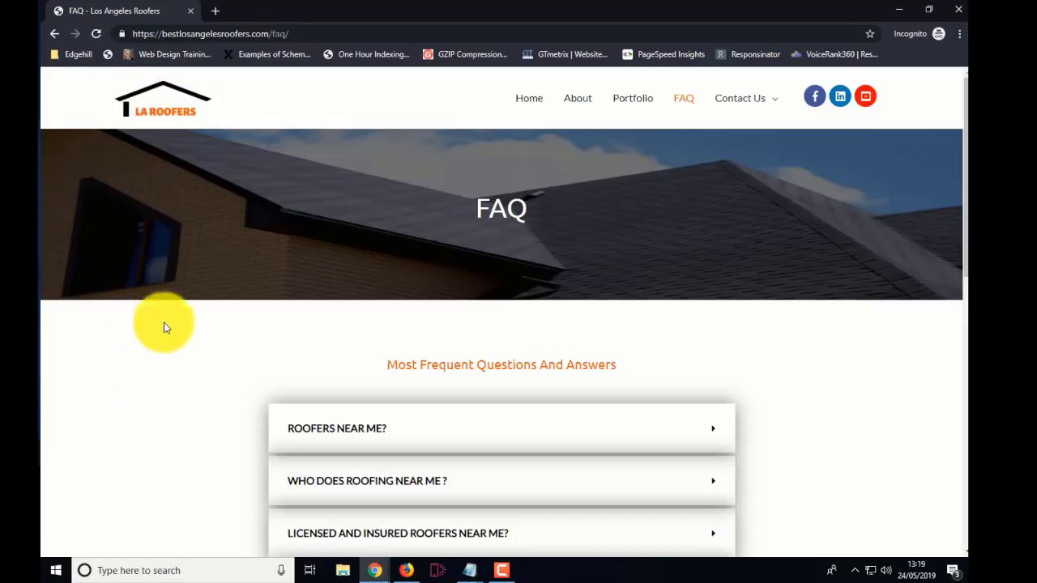
pyautogui.click(95, 33)
pyautogui.scroll(-6, 179, 319)
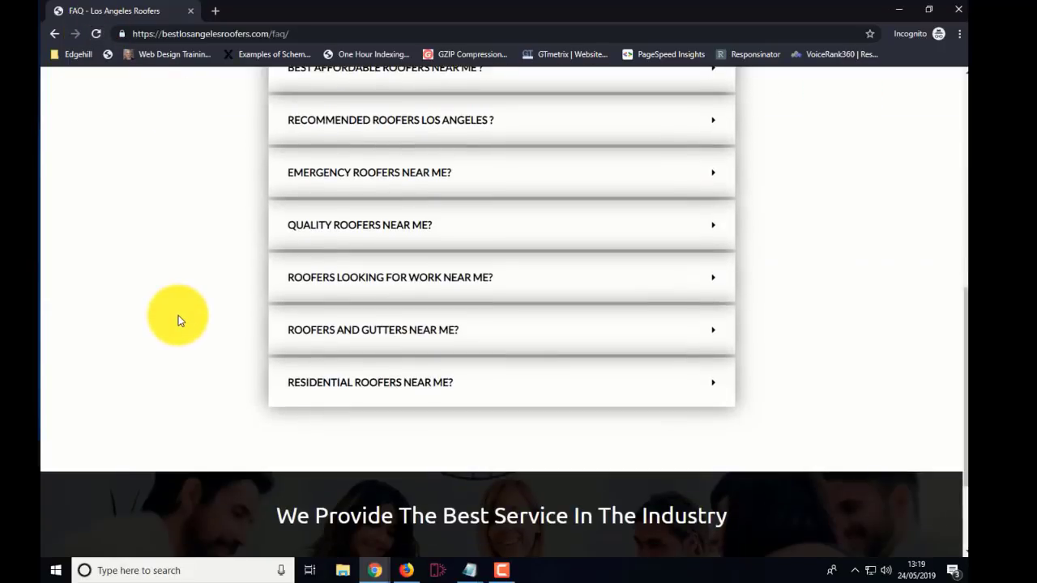
pyautogui.scroll(-2, 178, 315)
pyautogui.scroll(3, 178, 315)
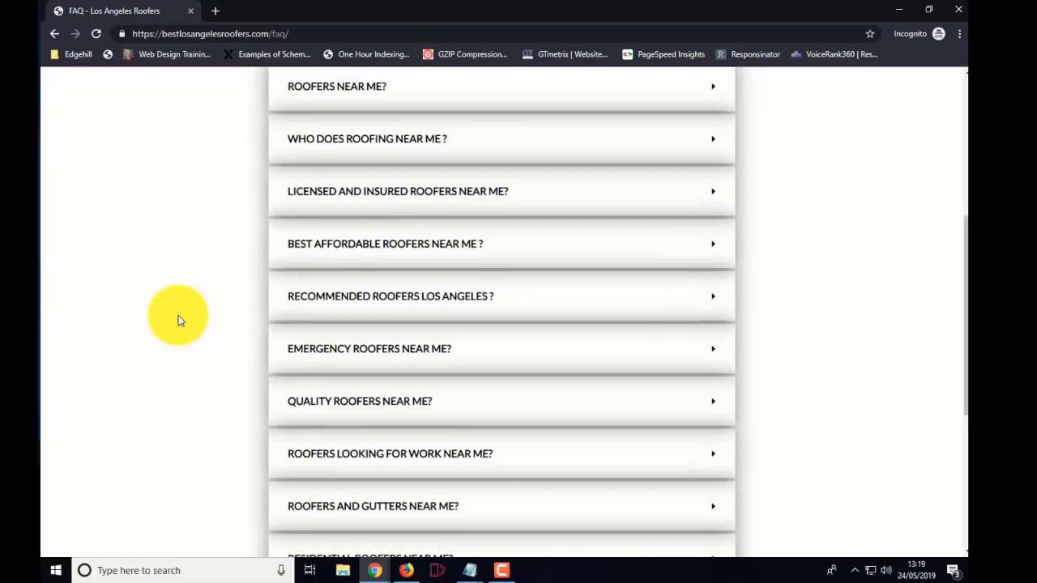
pyautogui.scroll(-2, 178, 315)
# Test the last three FAQ questions on the live page by expanding and collapsing each answer
pyautogui.click(341, 270)
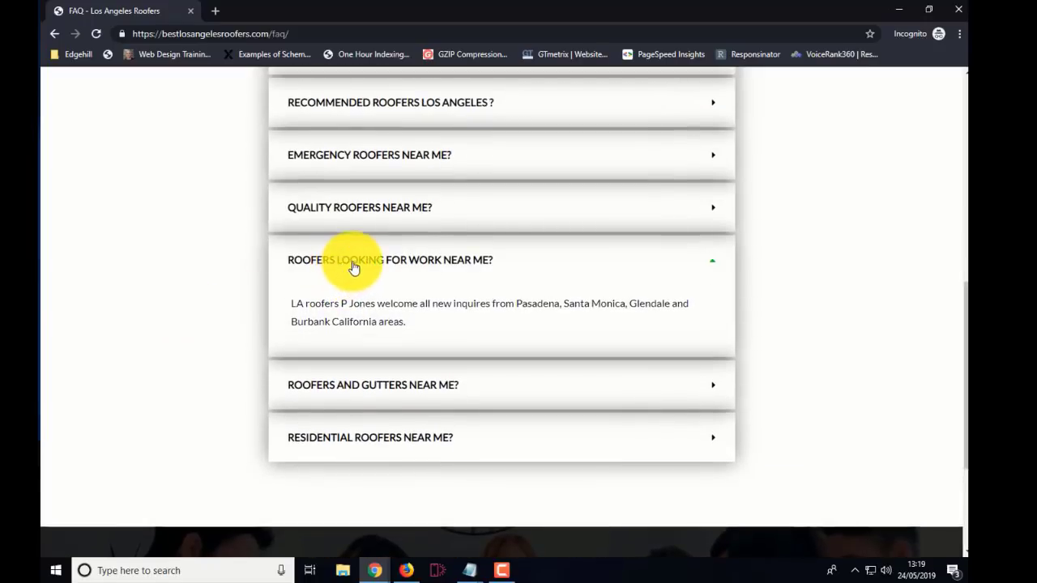
pyautogui.click(453, 263)
pyautogui.click(382, 321)
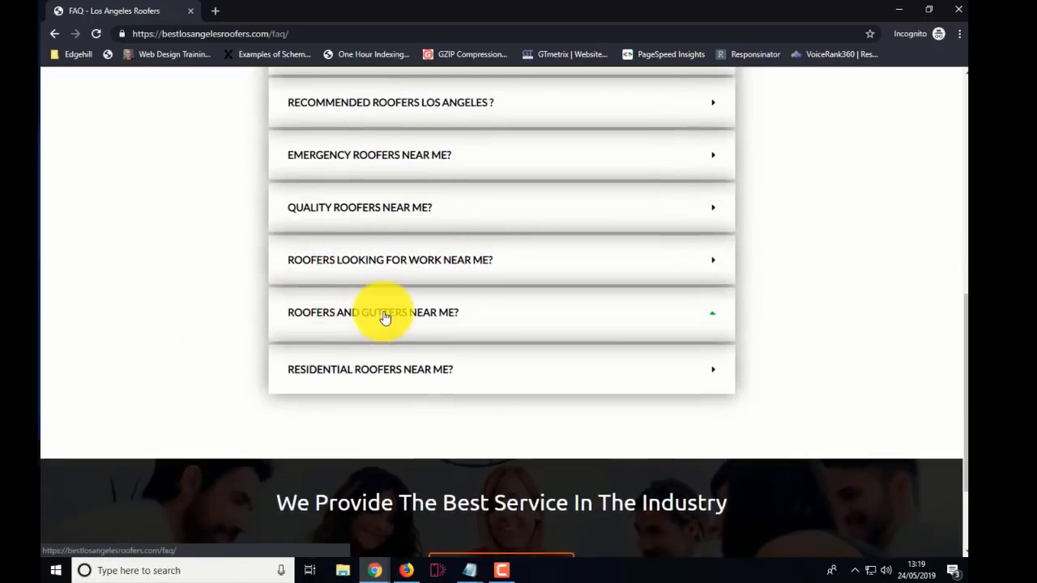
pyautogui.click(385, 317)
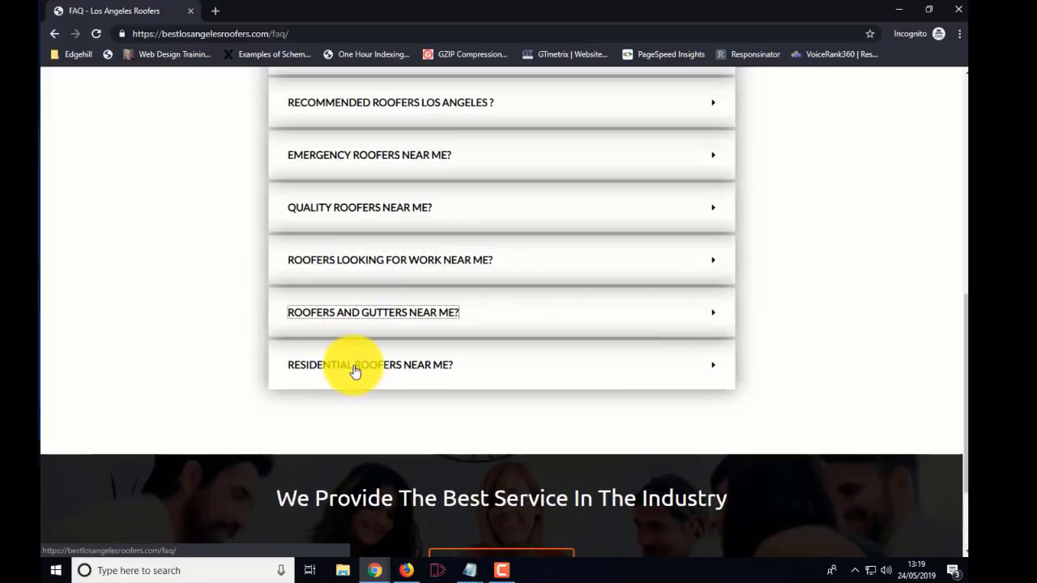
pyautogui.click(351, 367)
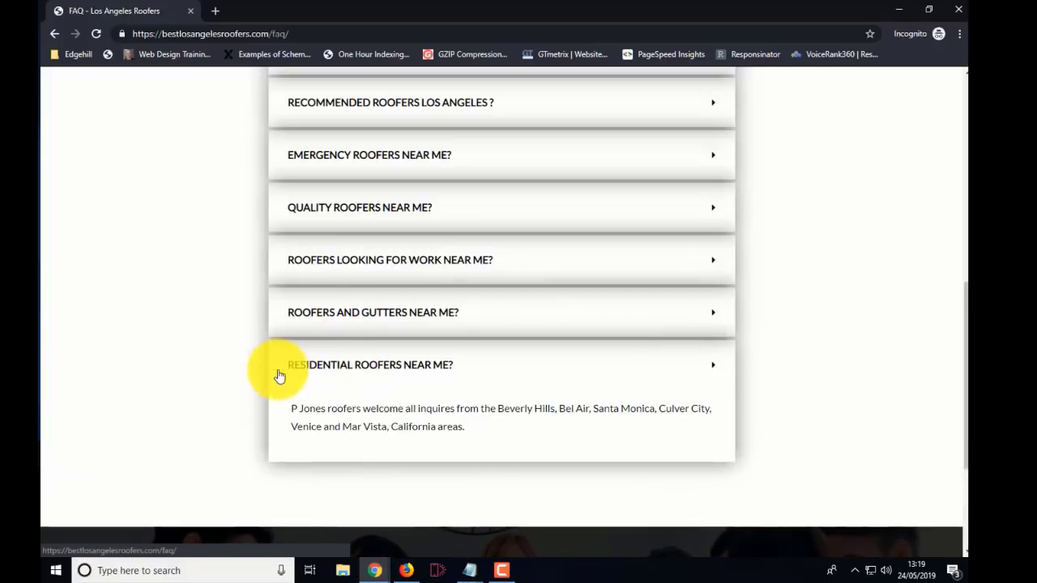
pyautogui.click(339, 369)
pyautogui.scroll(3, 242, 373)
pyautogui.scroll(1, 242, 374)
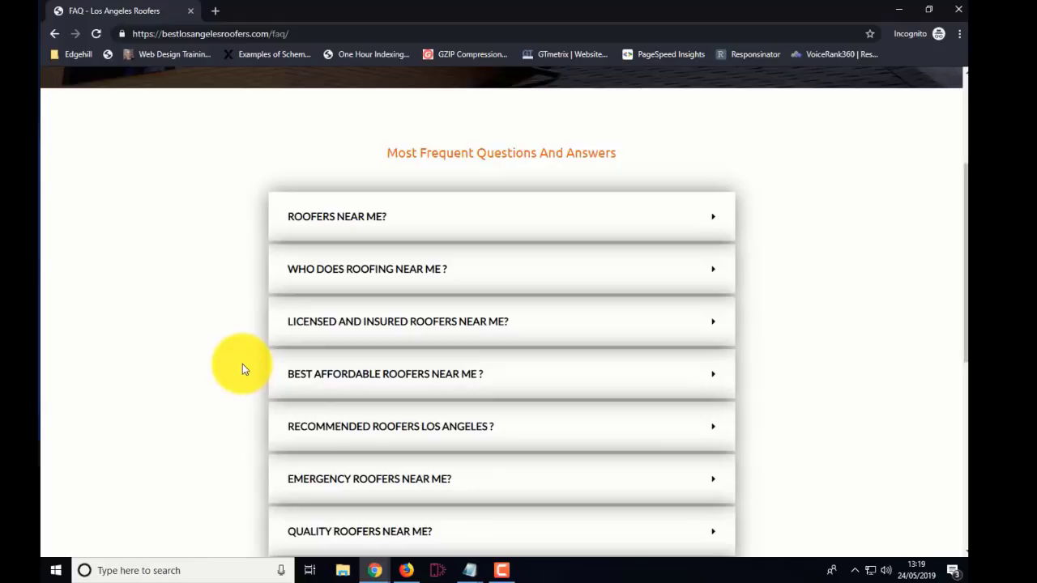
pyautogui.scroll(3, 242, 369)
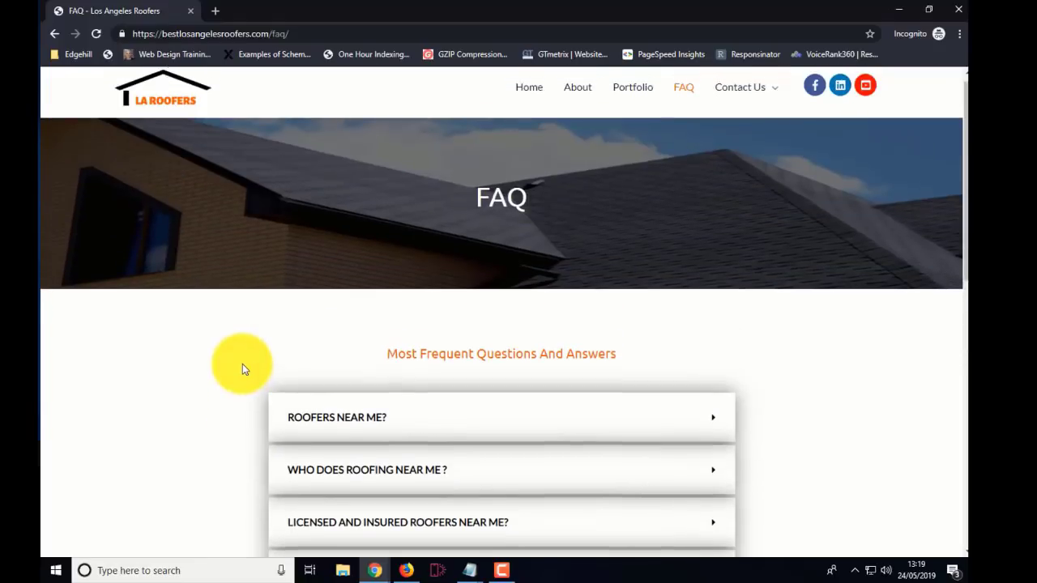
# Open the live site's home page and look through it down to the testimonials and footer
pyautogui.click(531, 100)
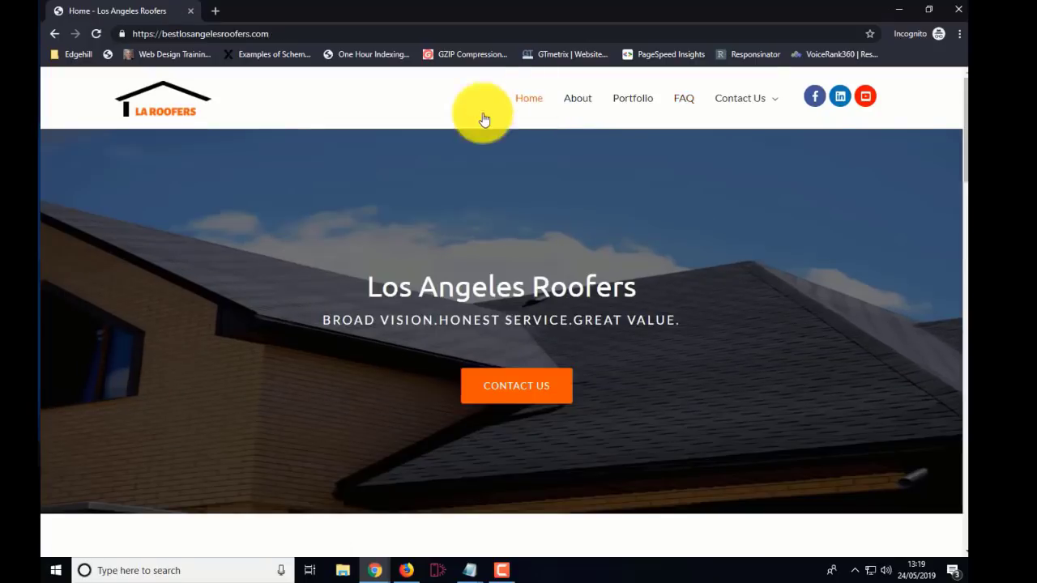
pyautogui.scroll(-7, 273, 277)
pyautogui.scroll(-10, 273, 276)
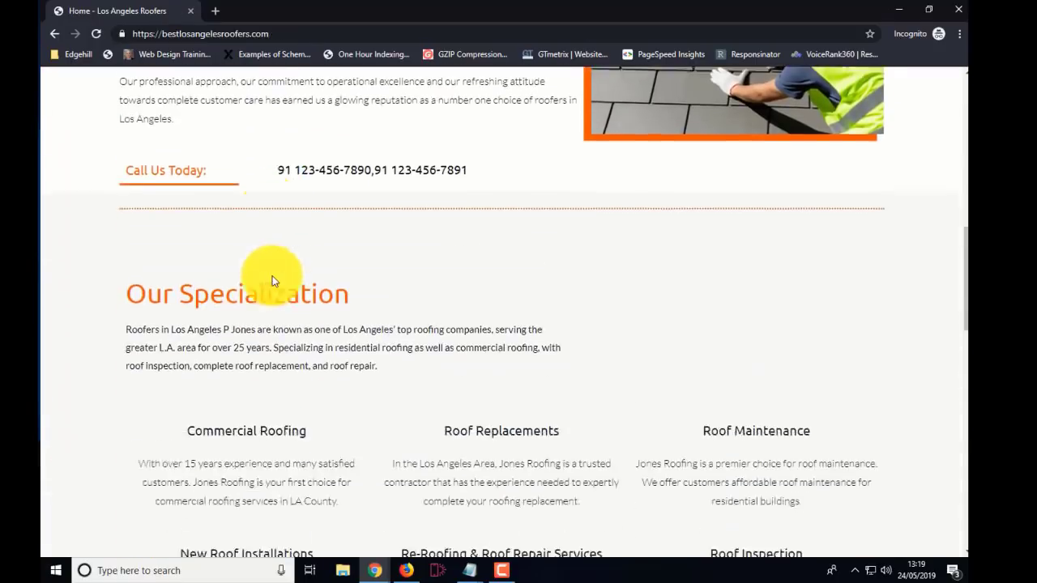
pyautogui.scroll(-3, 272, 280)
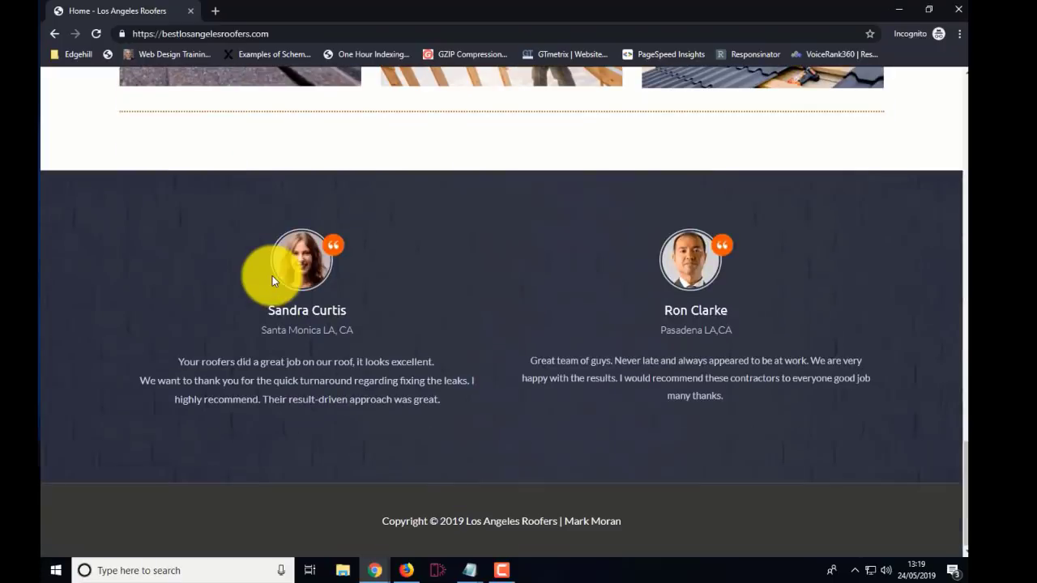
pyautogui.scroll(7, 272, 280)
pyautogui.scroll(10, 272, 278)
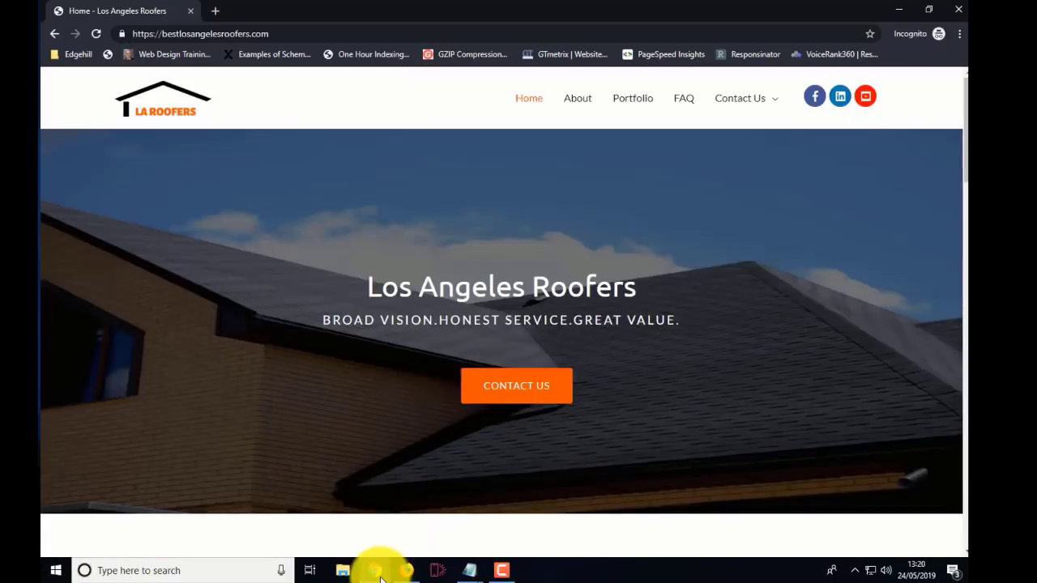
# Return to the Elementor editor and look over the FAQ toggle list and its items
pyautogui.moveTo(373, 569)
pyautogui.click(345, 539)
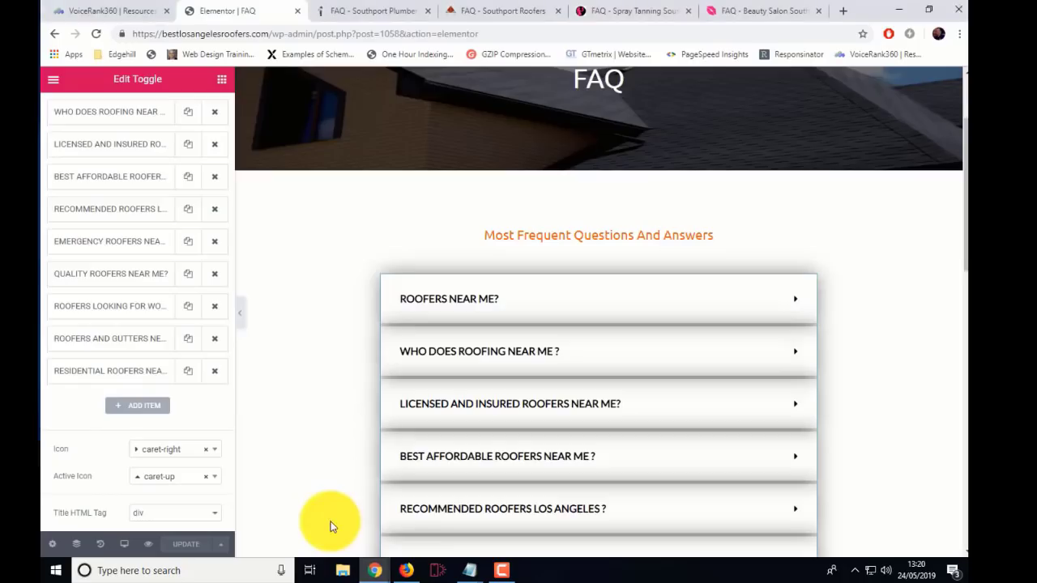
pyautogui.scroll(3, 332, 386)
pyautogui.scroll(-7, 332, 386)
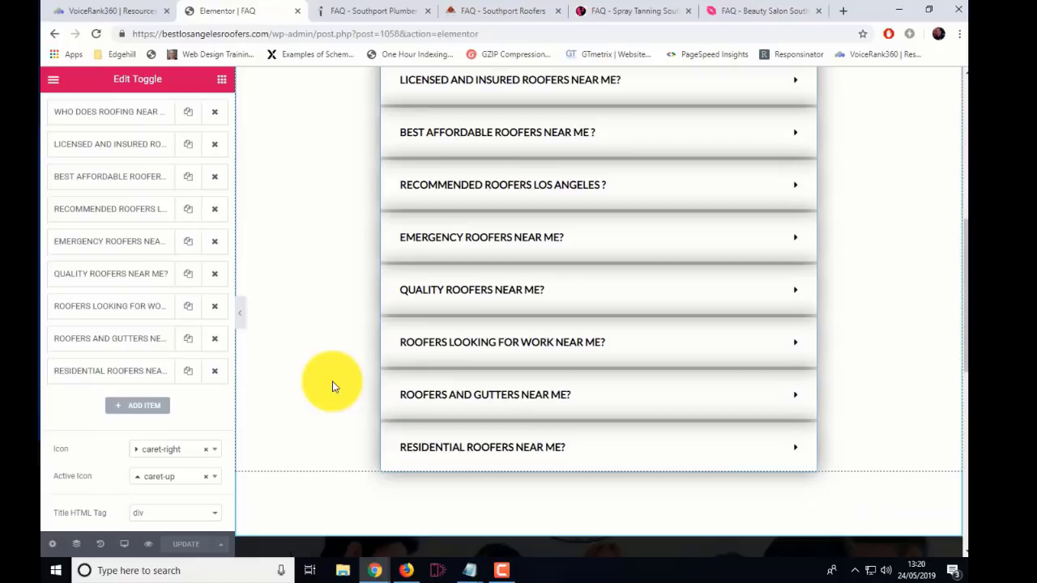
pyautogui.scroll(3, 332, 387)
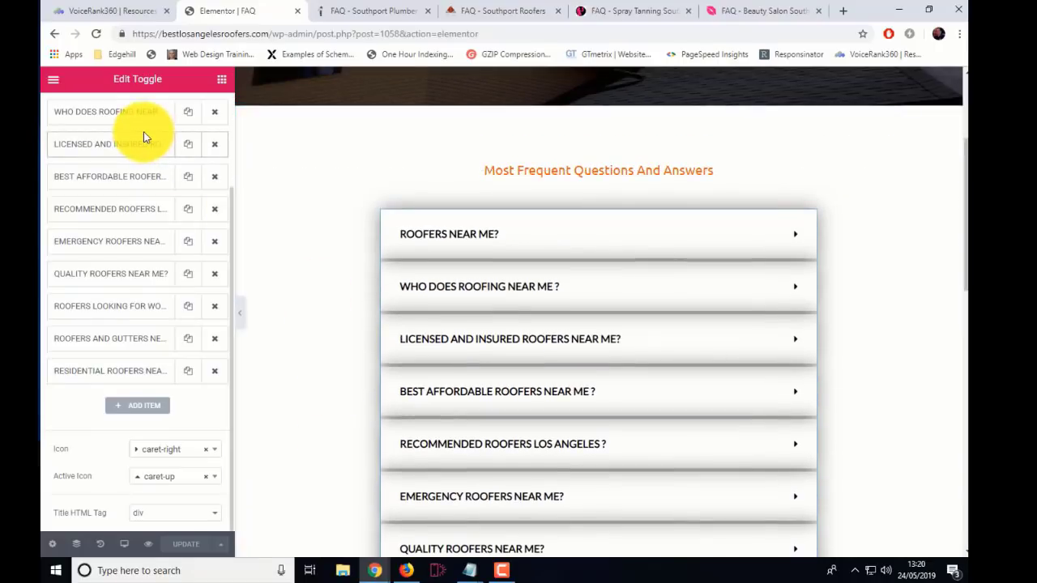
pyautogui.scroll(2, 148, 279)
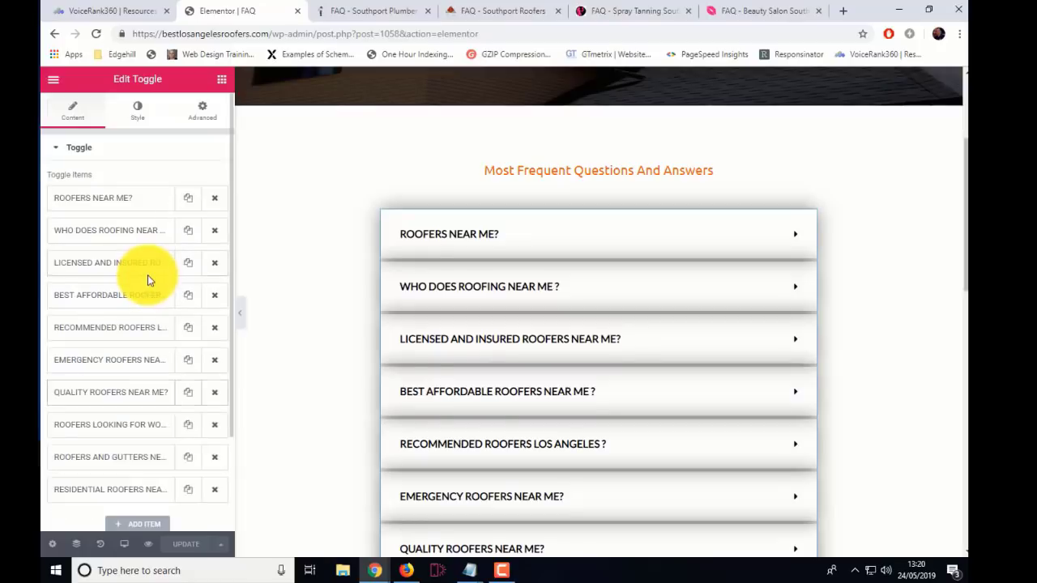
# Inspect the toggle list's spacing, box shadow and shadow colour style settings, and go back to its content settings
pyautogui.click(141, 114)
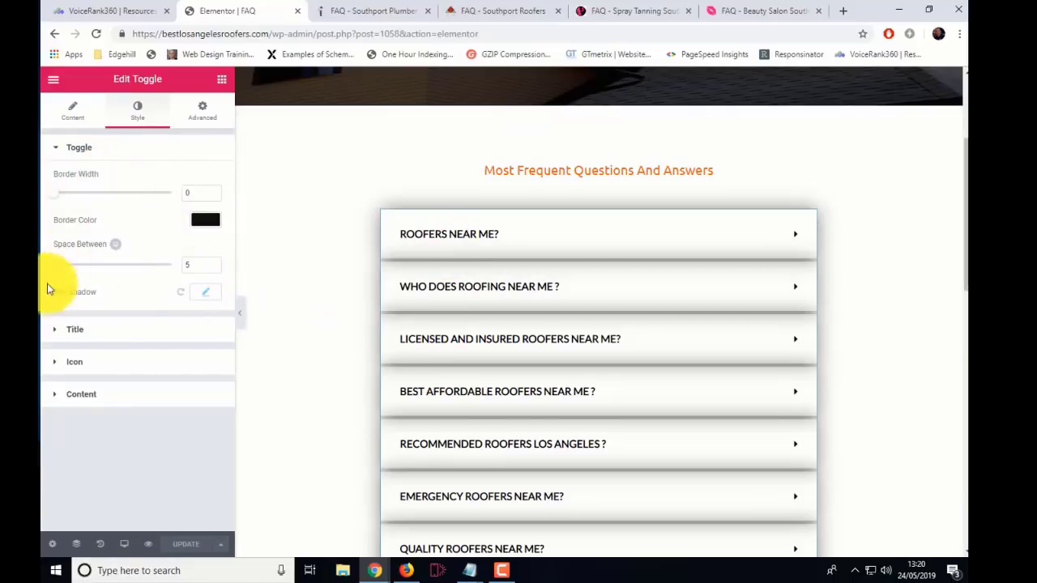
pyautogui.click(211, 294)
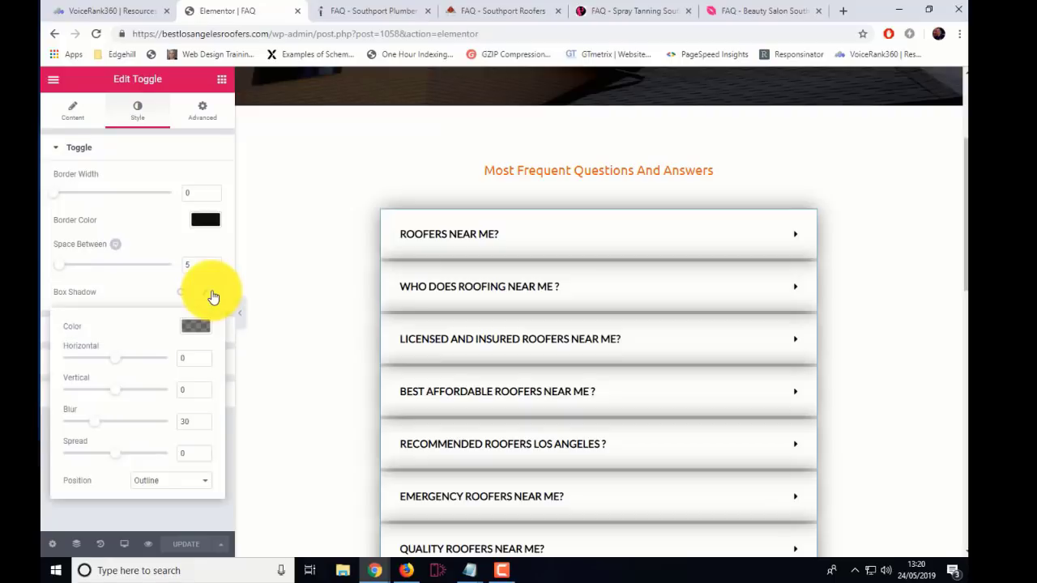
pyautogui.click(197, 325)
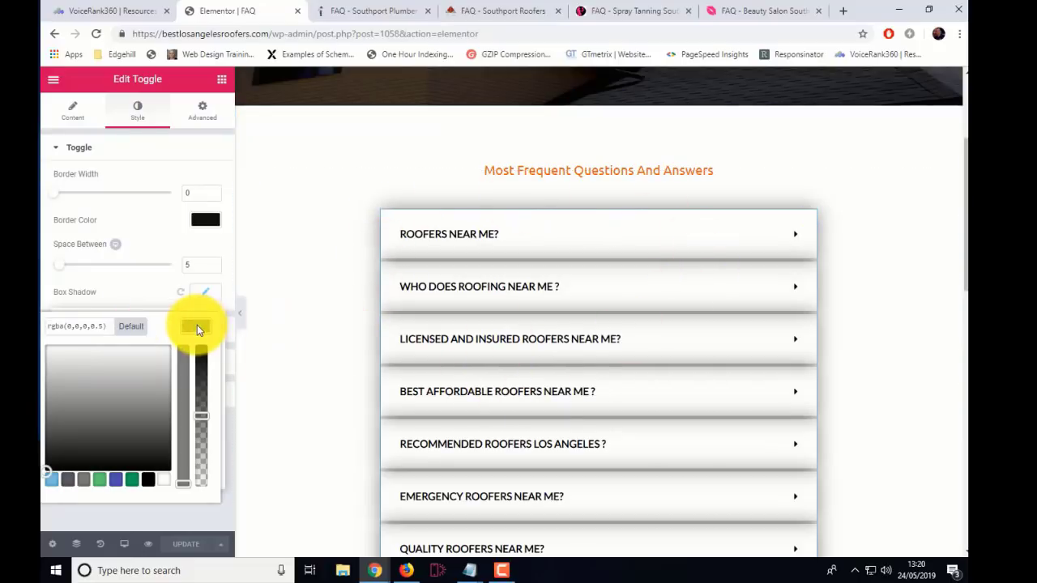
pyautogui.click(142, 272)
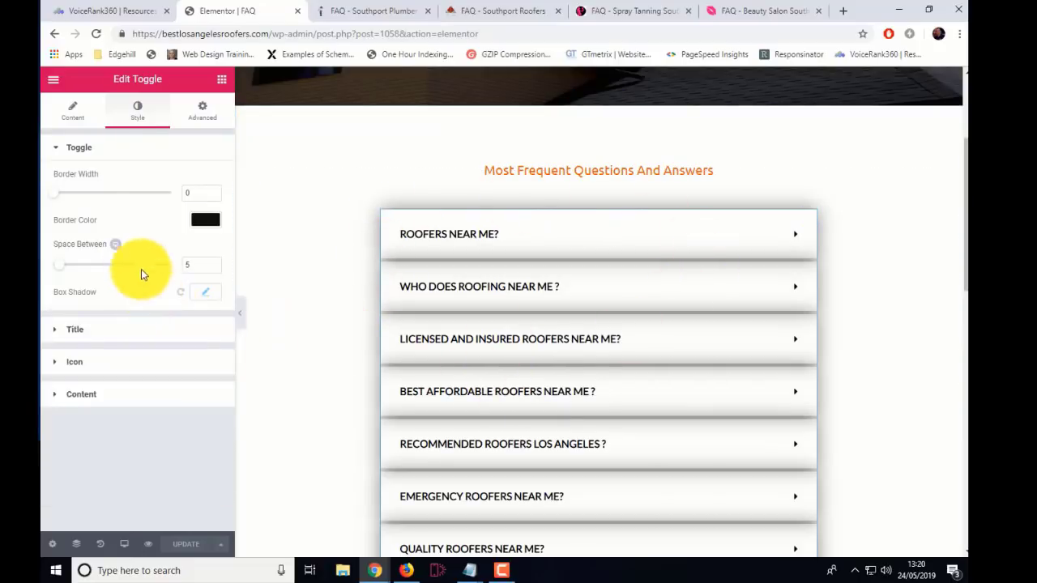
pyautogui.click(73, 114)
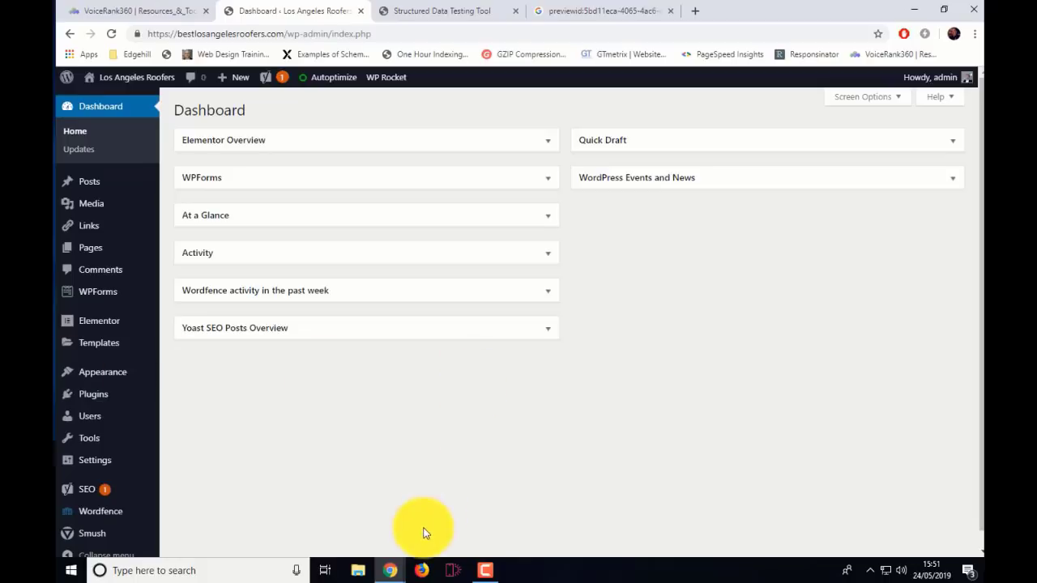
# Switch to the incognito Chrome window and open the Los Angeles Roofers Portfolio page
pyautogui.click(432, 569)
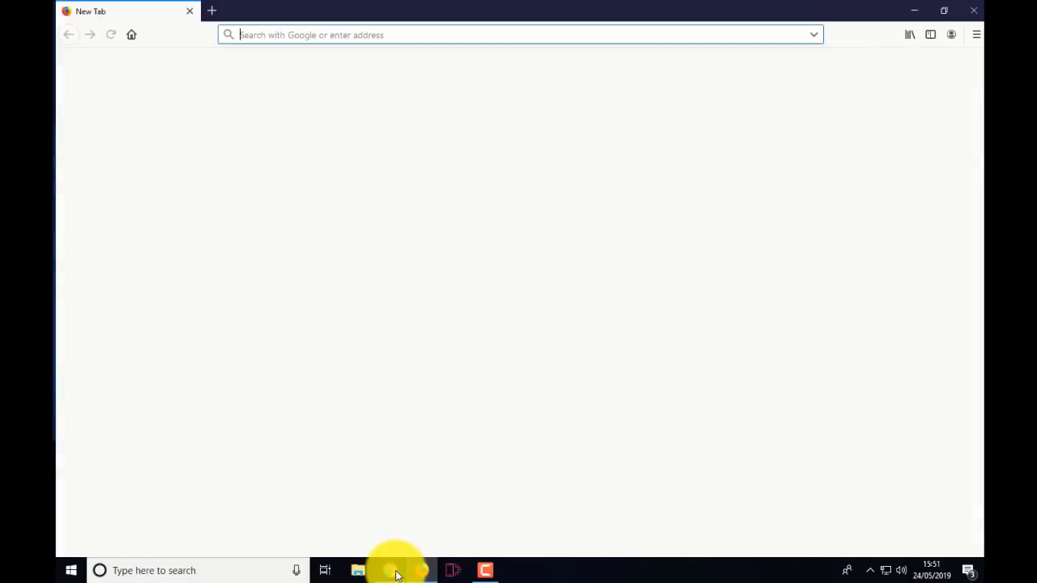
pyautogui.moveTo(403, 556)
pyautogui.click(427, 489)
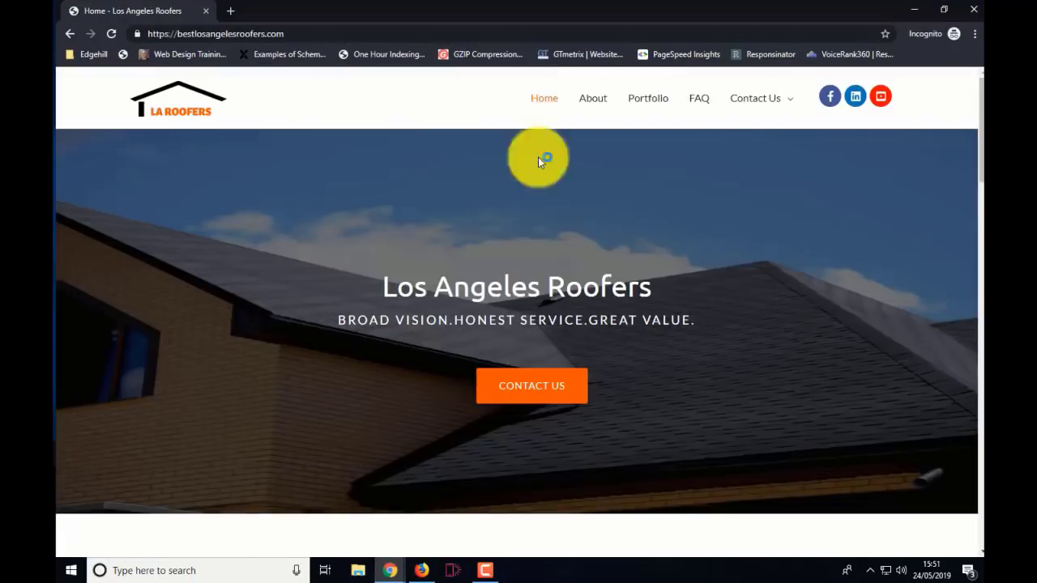
pyautogui.click(655, 100)
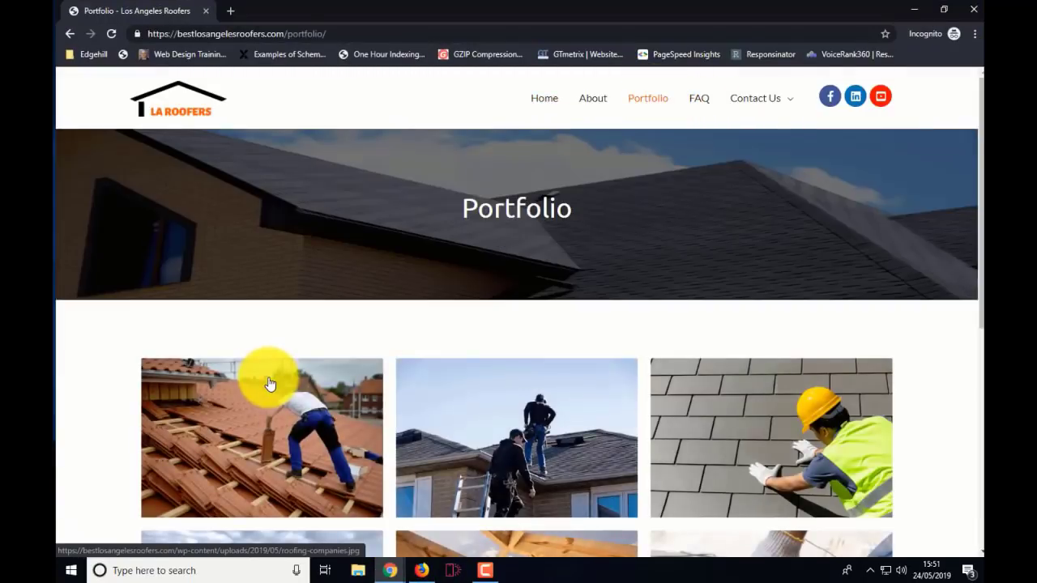
# Look through the Portfolio page's image gallery down to the contact banner and footer, and return to the gallery
pyautogui.scroll(-3, 269, 384)
pyautogui.scroll(3, 256, 350)
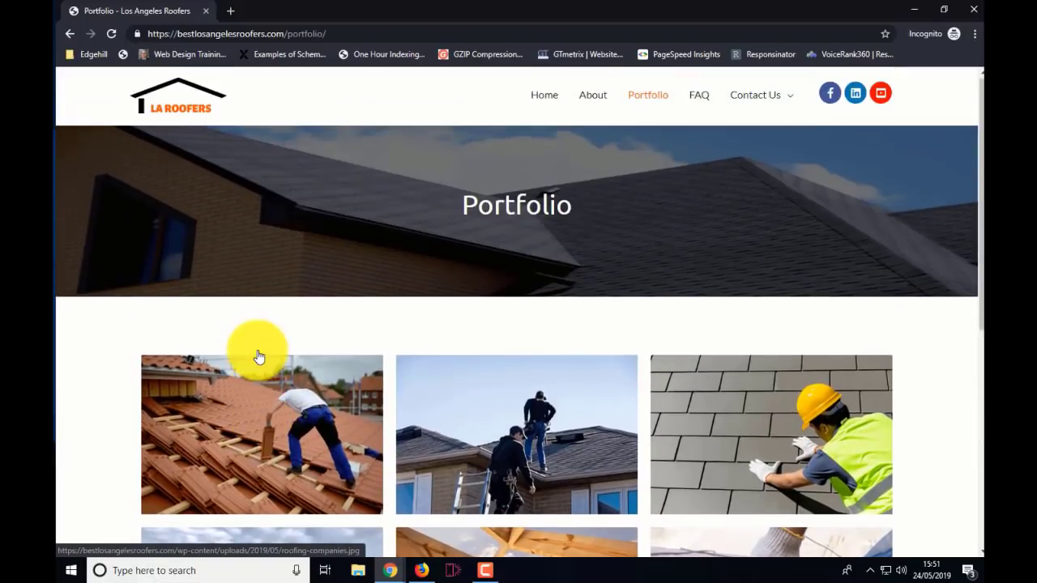
pyautogui.scroll(-3, 259, 347)
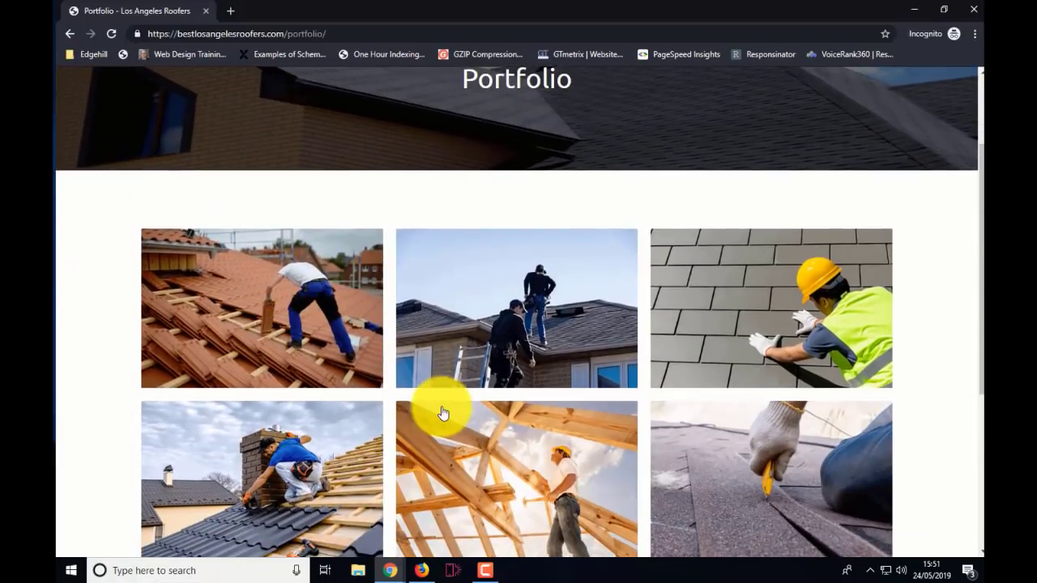
pyautogui.scroll(-2, 406, 400)
pyautogui.scroll(-2, 405, 400)
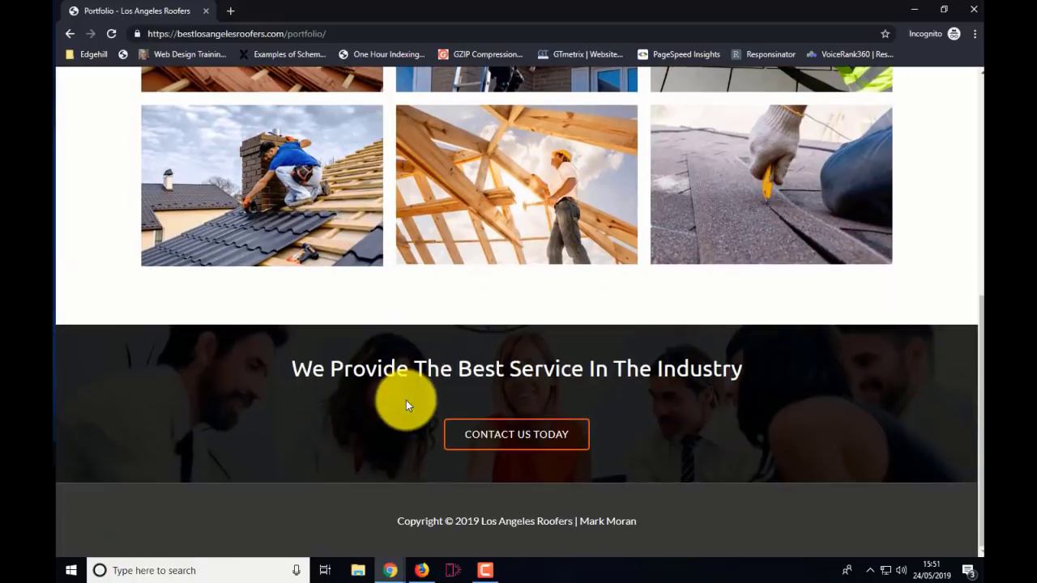
pyautogui.scroll(5, 401, 393)
# Open the first gallery image enlarged, browse forward through the next four images, and close the viewer
pyautogui.click(308, 327)
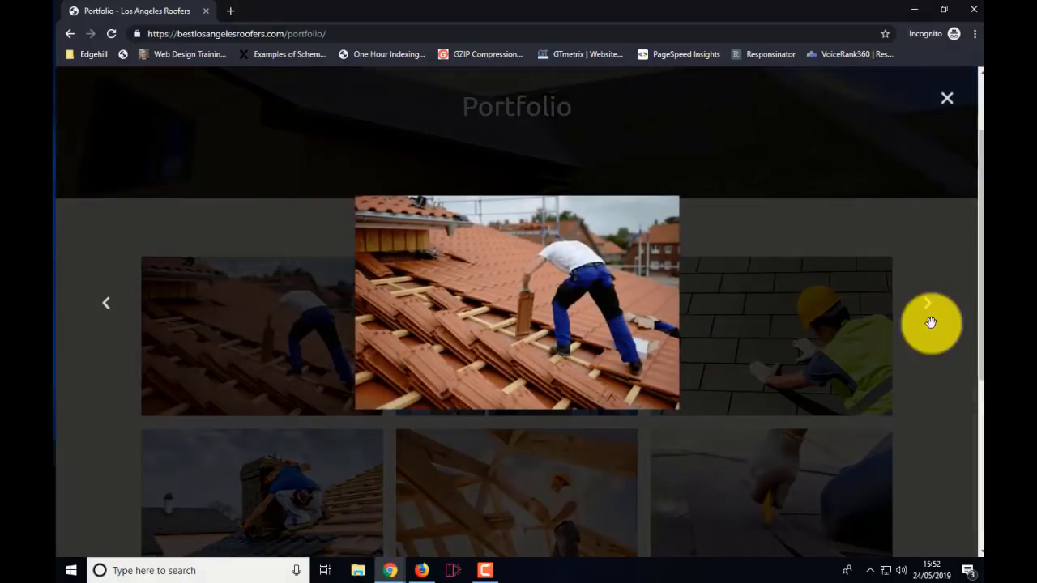
pyautogui.click(928, 313)
pyautogui.click(929, 312)
pyautogui.click(928, 313)
pyautogui.click(928, 313)
pyautogui.click(945, 105)
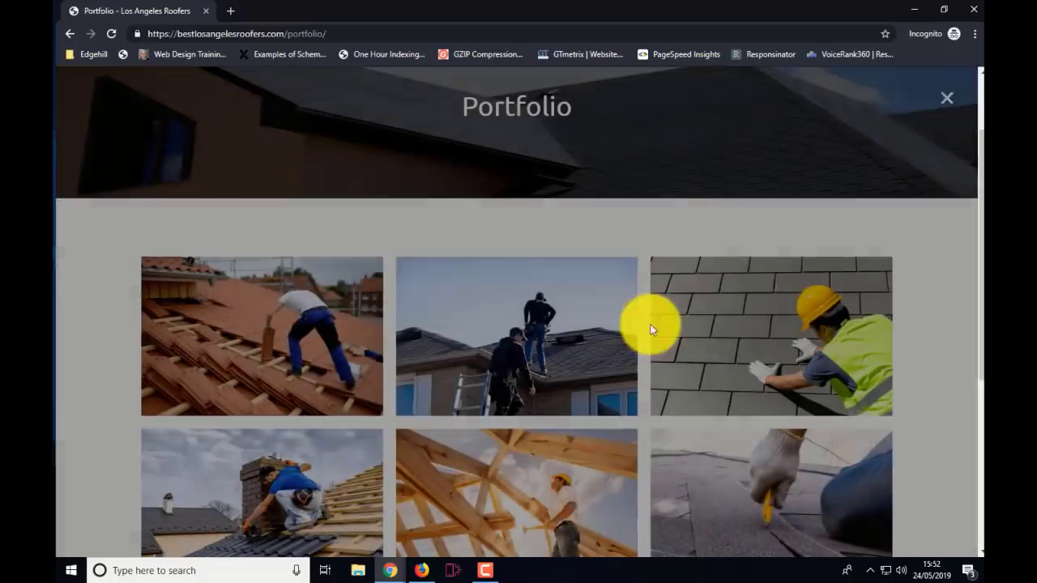
# Open the site's FAQ page and look through all its roofing questions down to the last one
pyautogui.scroll(1, 671, 289)
pyautogui.click(701, 102)
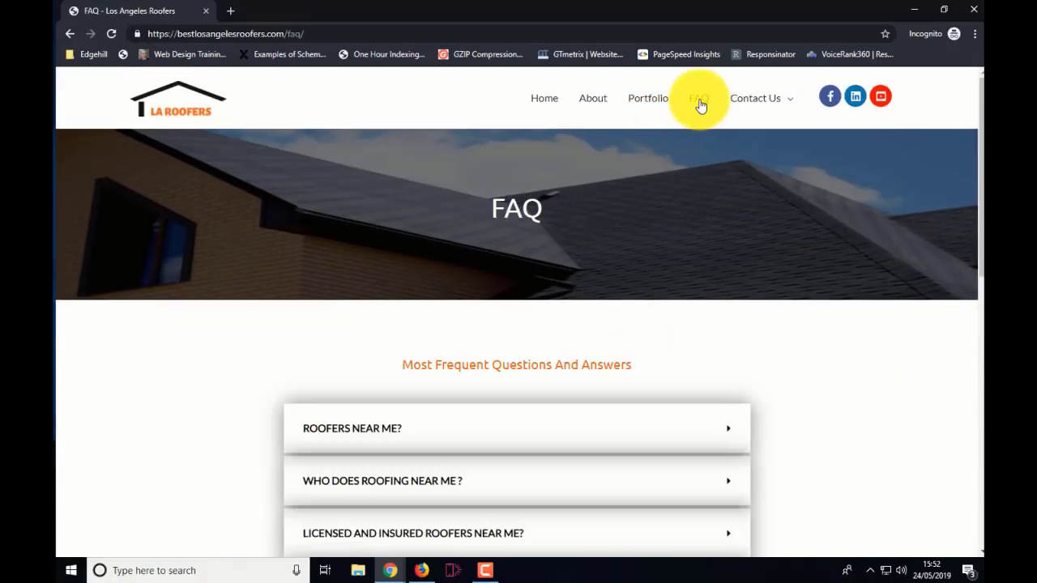
pyautogui.scroll(-2, 217, 403)
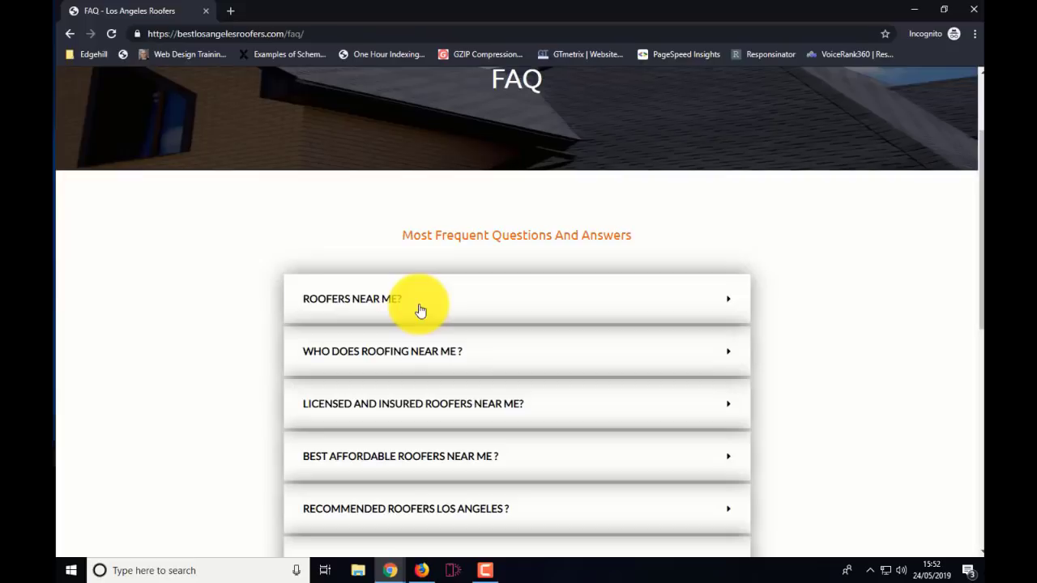
pyautogui.scroll(-2, 192, 341)
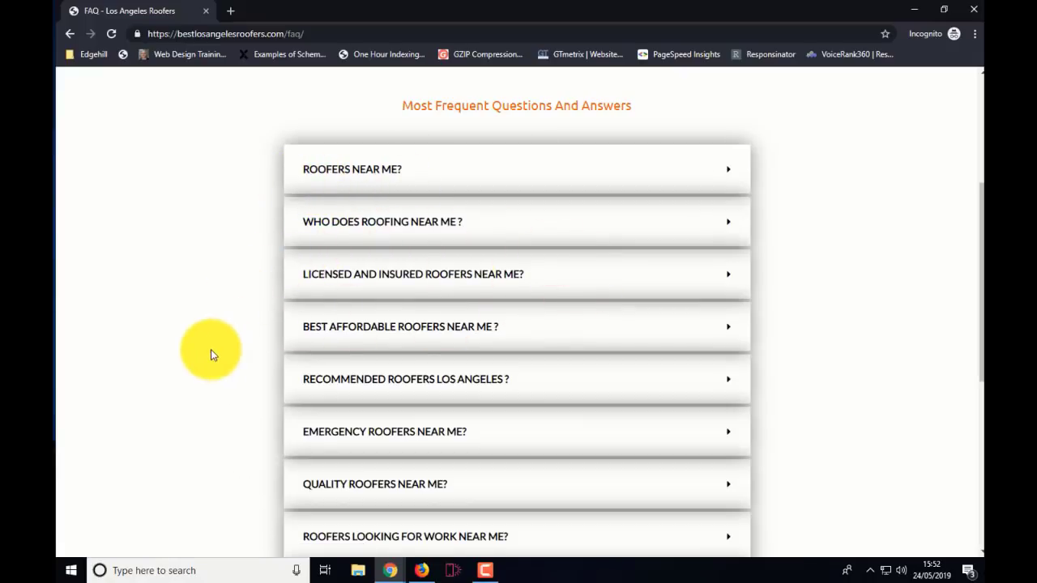
pyautogui.scroll(-1, 254, 373)
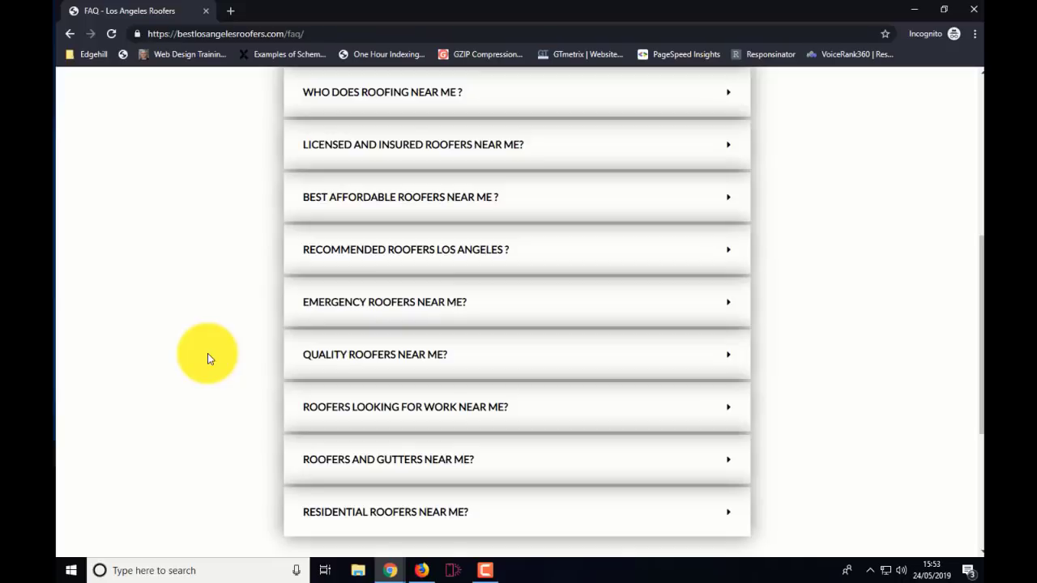
pyautogui.scroll(2, 207, 353)
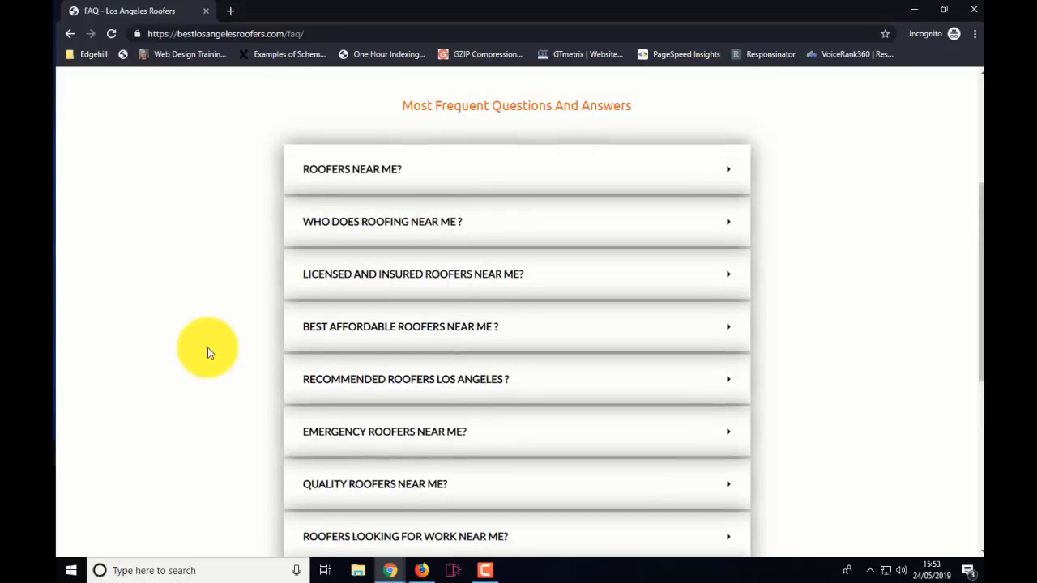
pyautogui.scroll(3, 209, 353)
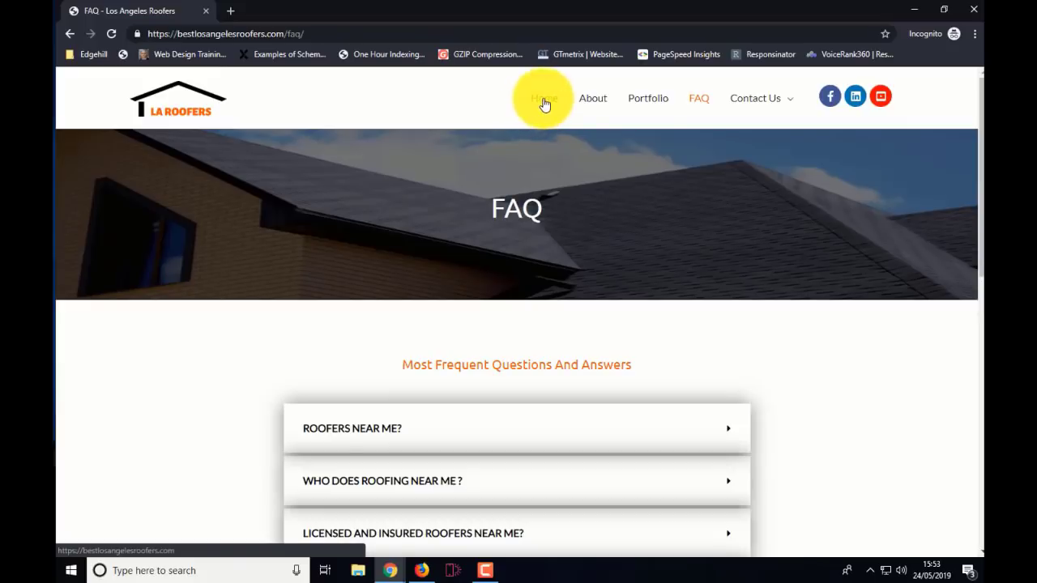
# Revisit the Portfolio page, and open the home page to look over its hero and Los Angeles Roofing Specialist sections
pyautogui.click(661, 103)
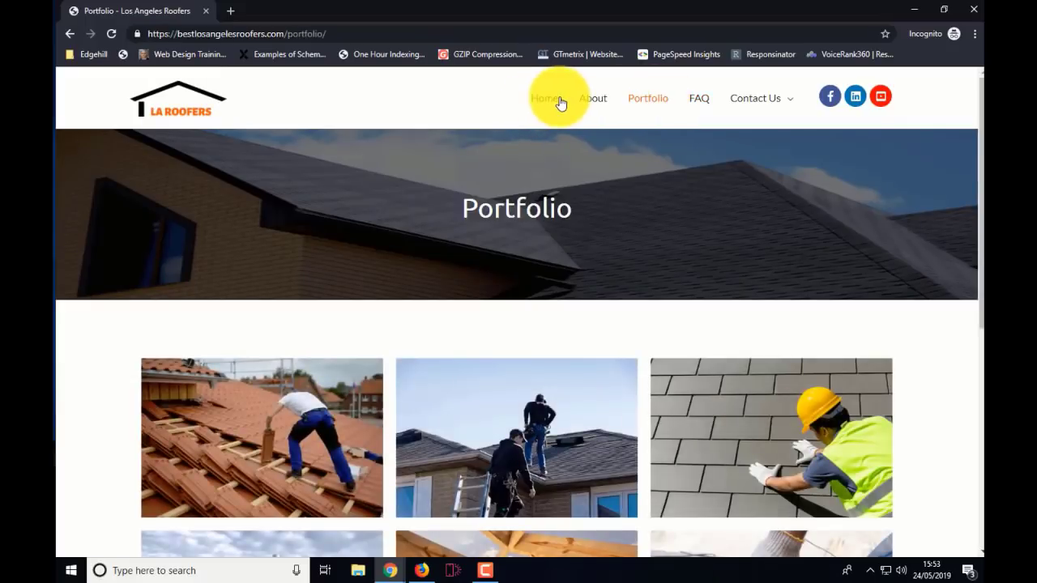
pyautogui.click(548, 105)
pyautogui.scroll(-12, 235, 382)
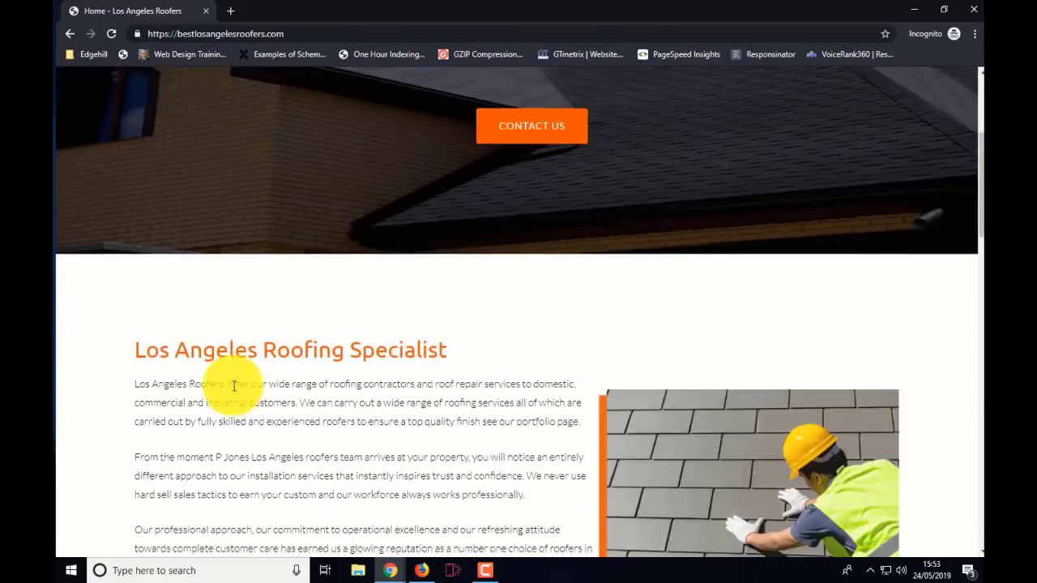
pyautogui.scroll(12, 233, 385)
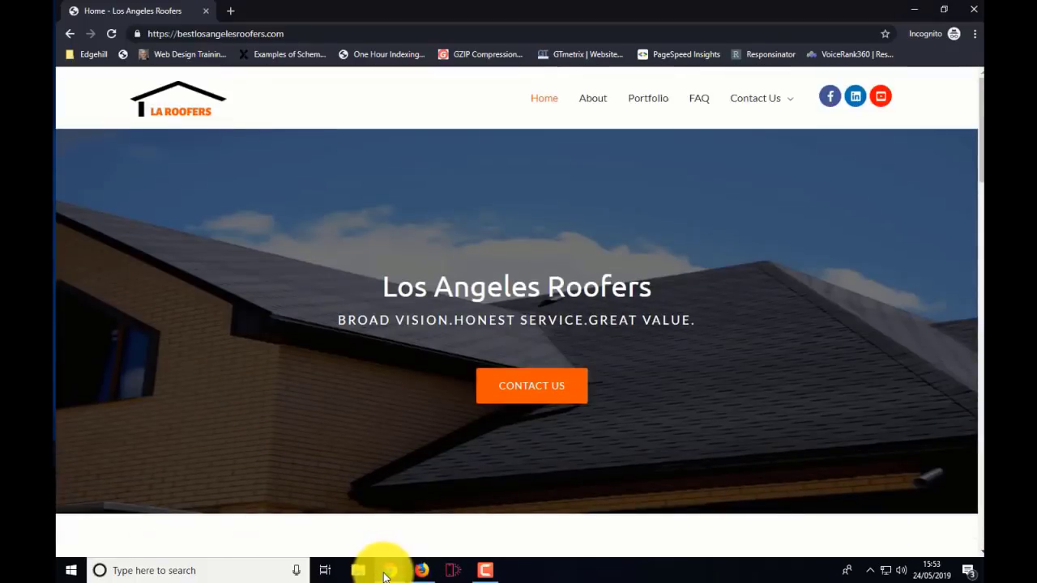
# Switch to the other Chrome window, highlight the business markup in the Structured Data Testing Tool, and open its rich card preview
pyautogui.moveTo(386, 574)
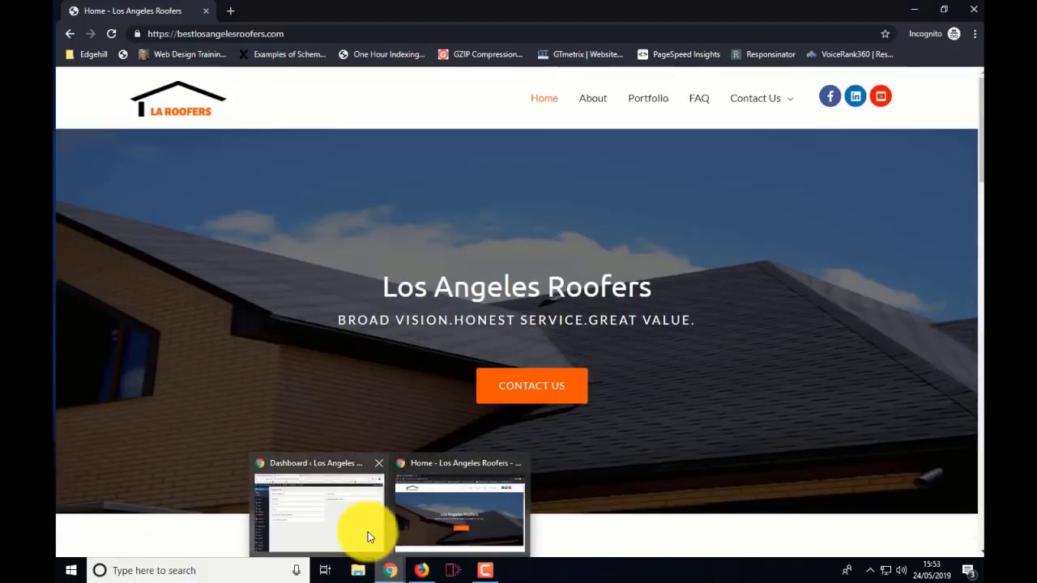
pyautogui.click(370, 534)
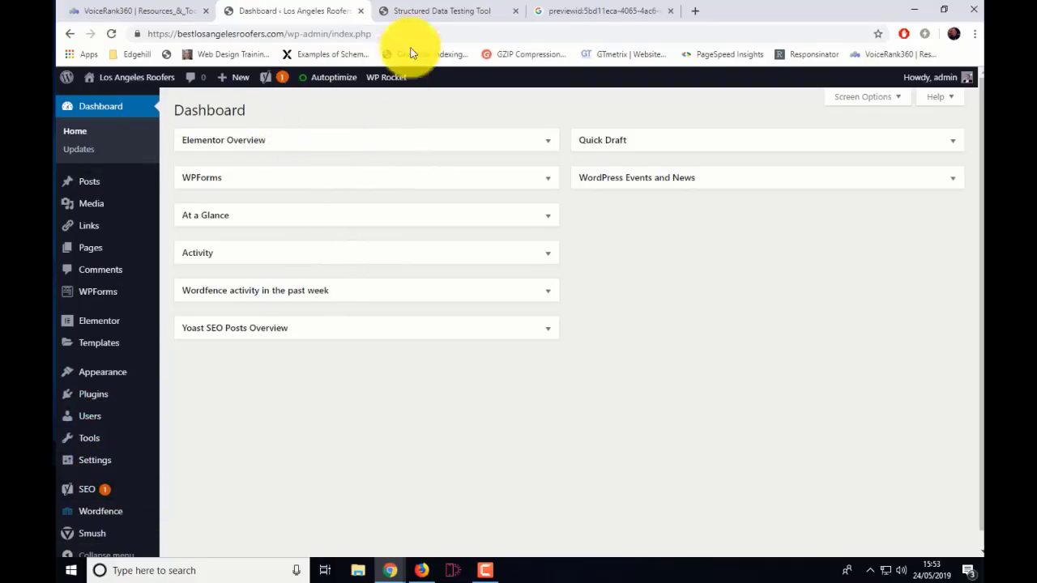
pyautogui.click(446, 11)
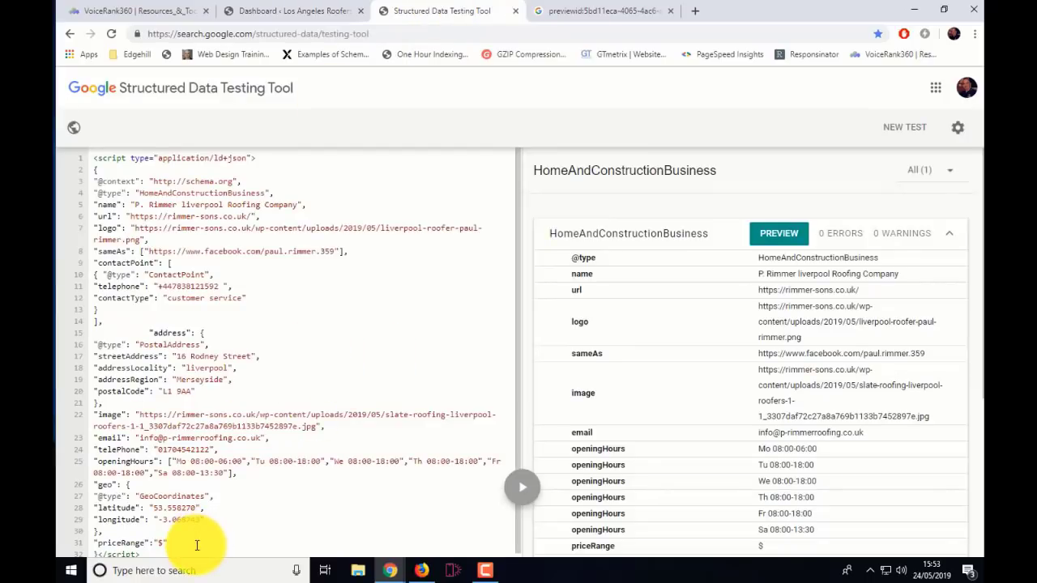
pyautogui.moveTo(196, 546); pyautogui.dragTo(92, 155)
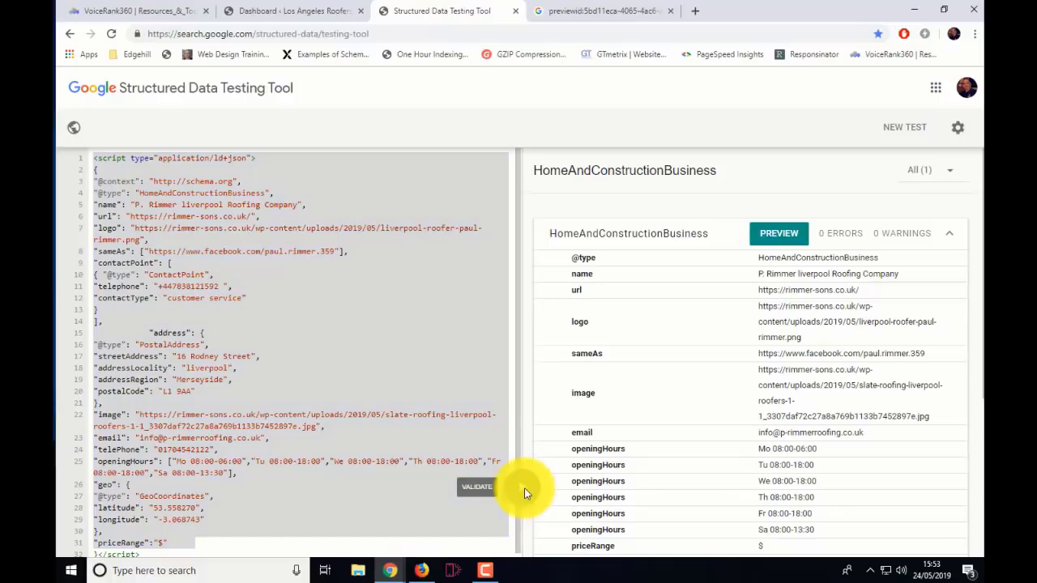
pyautogui.click(770, 234)
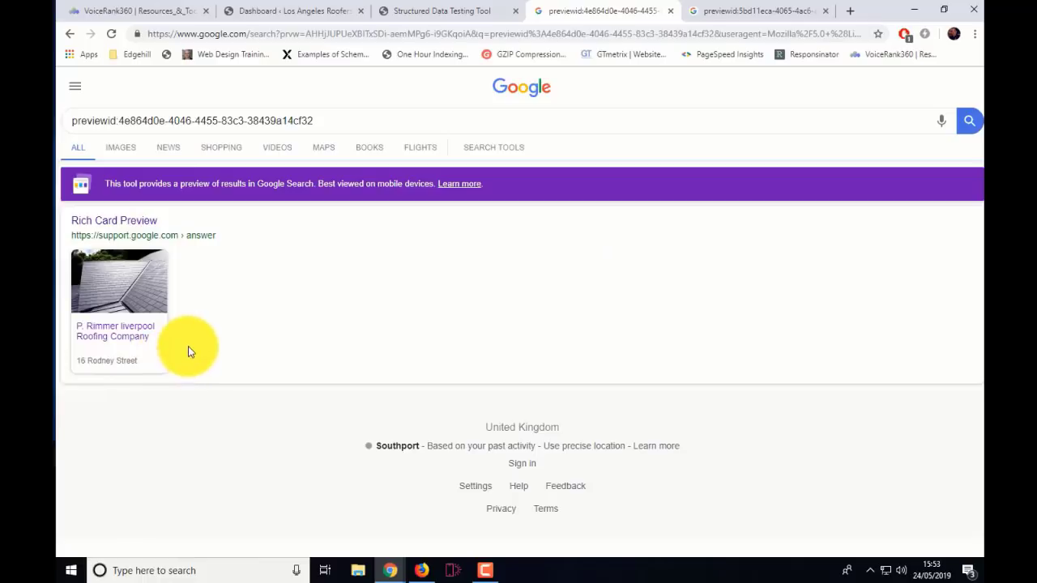
# Return to the Structured Data Testing Tool and review the JSON-LD business markup down to the closing script tag
pyautogui.click(463, 11)
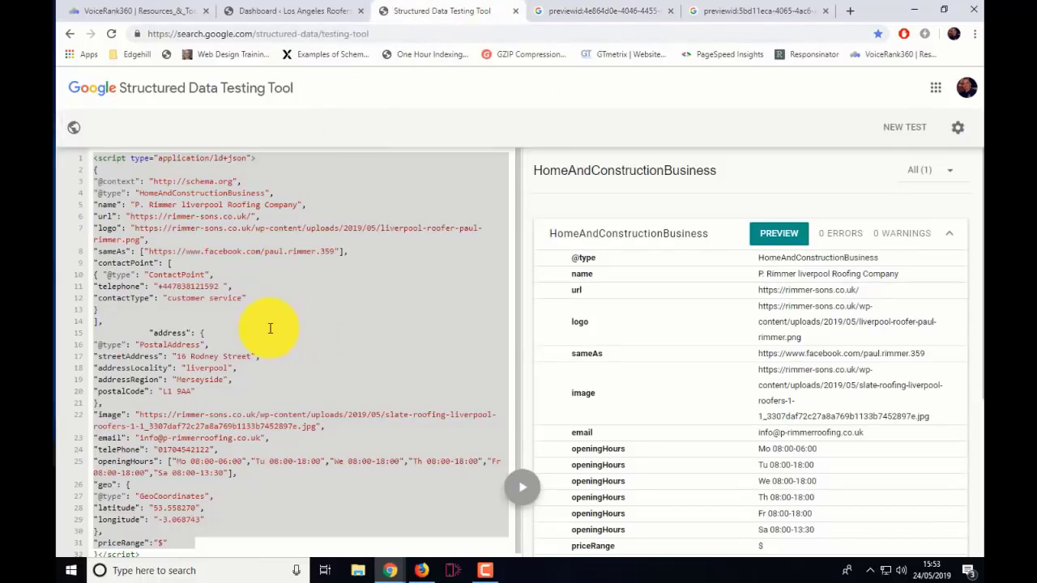
pyautogui.click(272, 328)
pyautogui.scroll(-1, 182, 509)
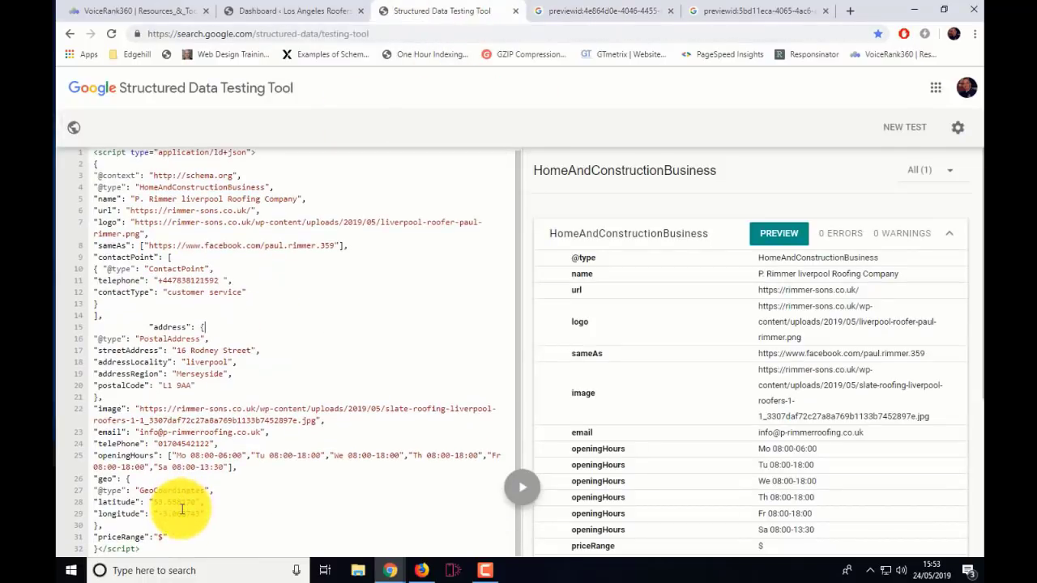
pyautogui.scroll(1, 144, 503)
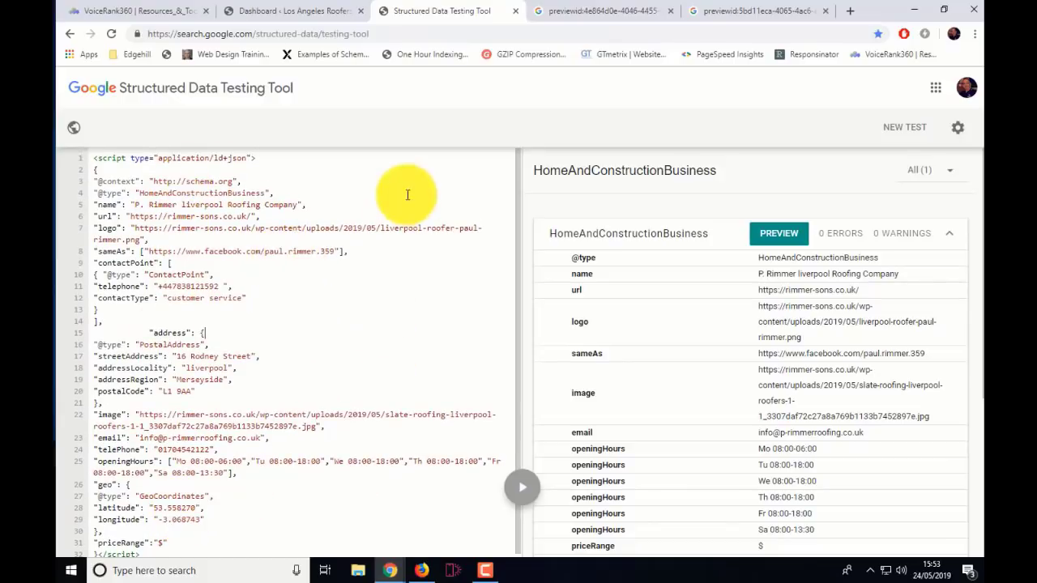
# Check the Autoptimize cache information on the WordPress dashboard, and open GTmetrix in place of the Structured Data Testing Tool
pyautogui.click(314, 12)
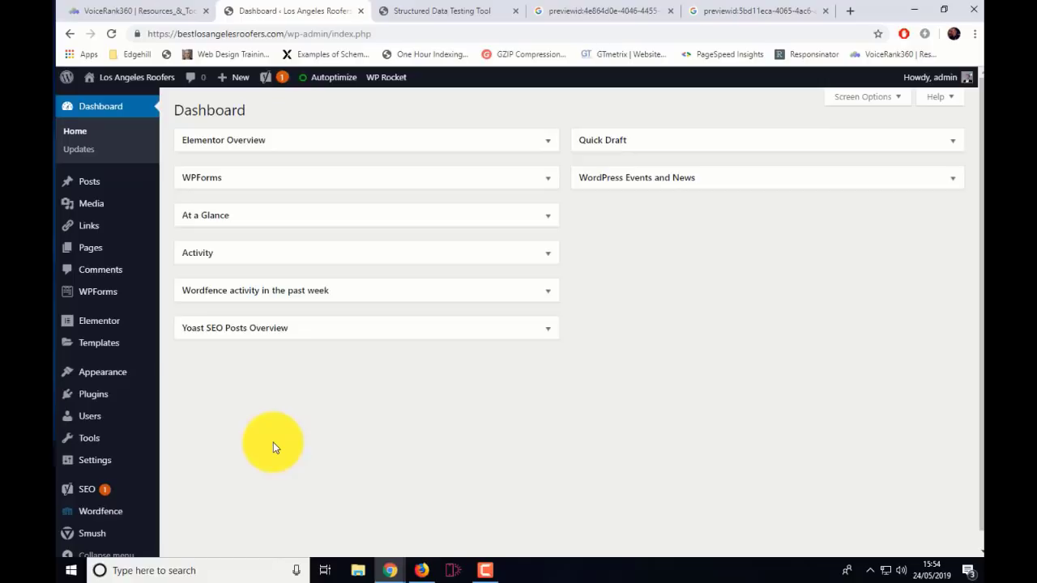
pyautogui.moveTo(336, 81)
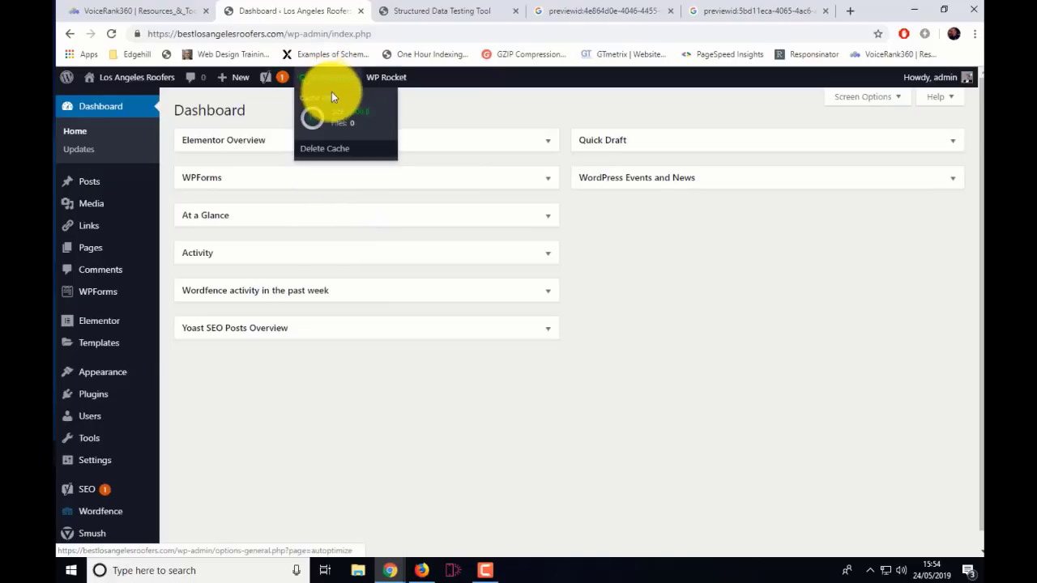
pyautogui.click(486, 11)
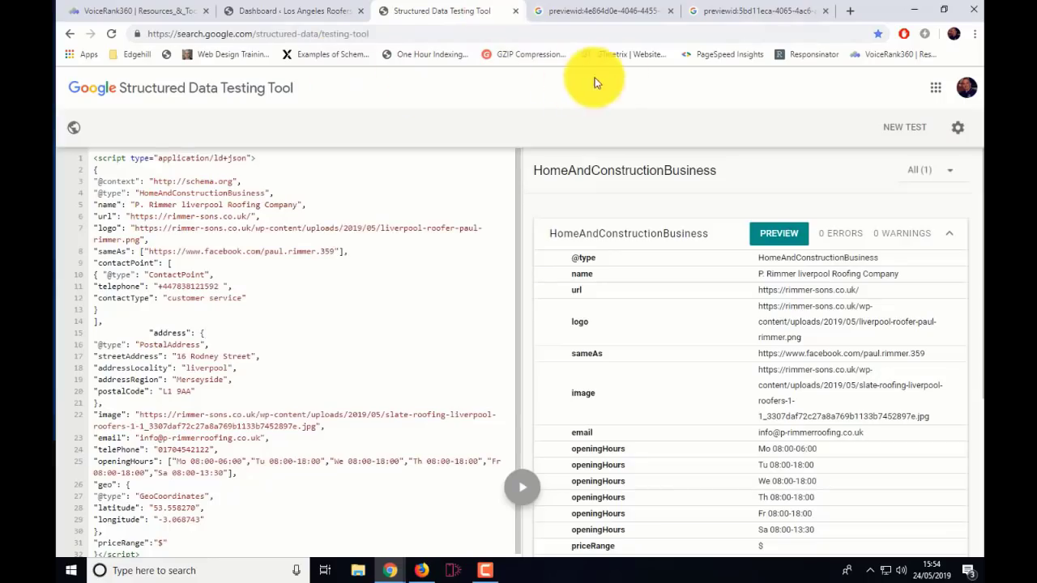
pyautogui.click(617, 55)
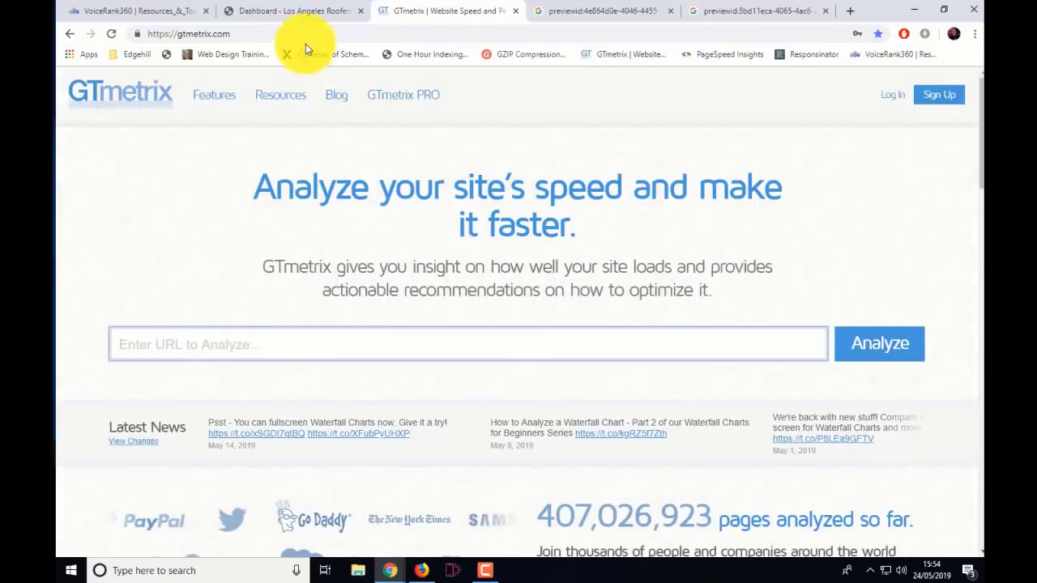
pyautogui.click(296, 12)
pyautogui.moveTo(287, 33); pyautogui.dragTo(144, 33)
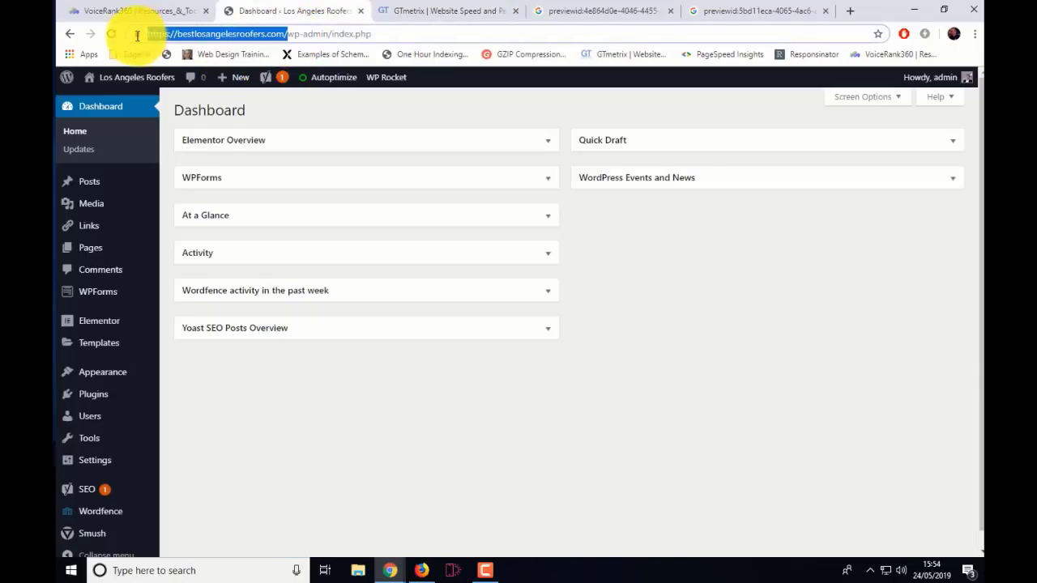
pyautogui.rightClick(186, 35)
pyautogui.click(222, 106)
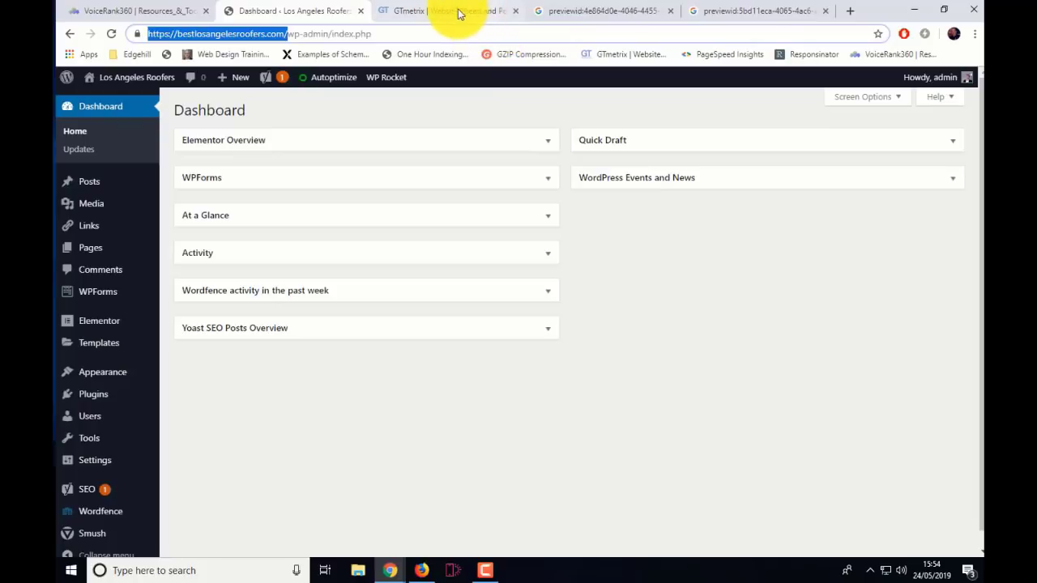
pyautogui.click(457, 12)
pyautogui.click(229, 345)
pyautogui.rightClick(229, 346)
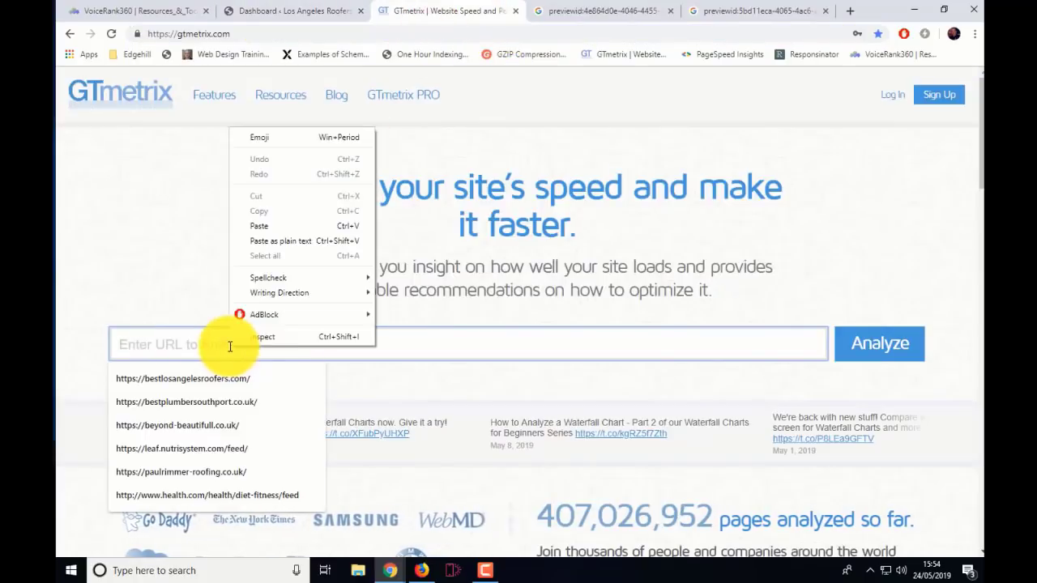
pyautogui.click(259, 226)
pyautogui.click(908, 350)
pyautogui.click(605, 13)
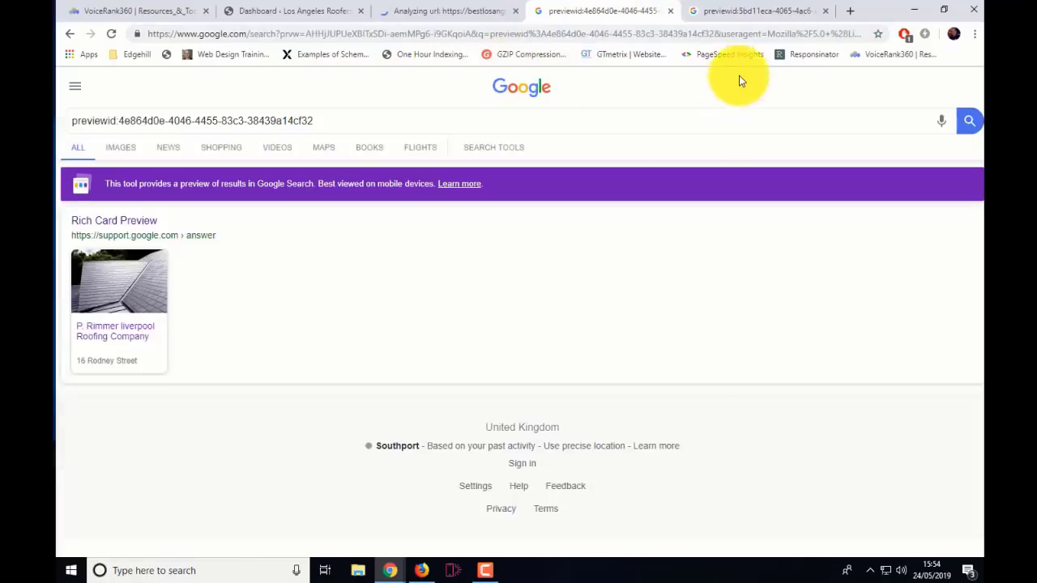
pyautogui.click(715, 58)
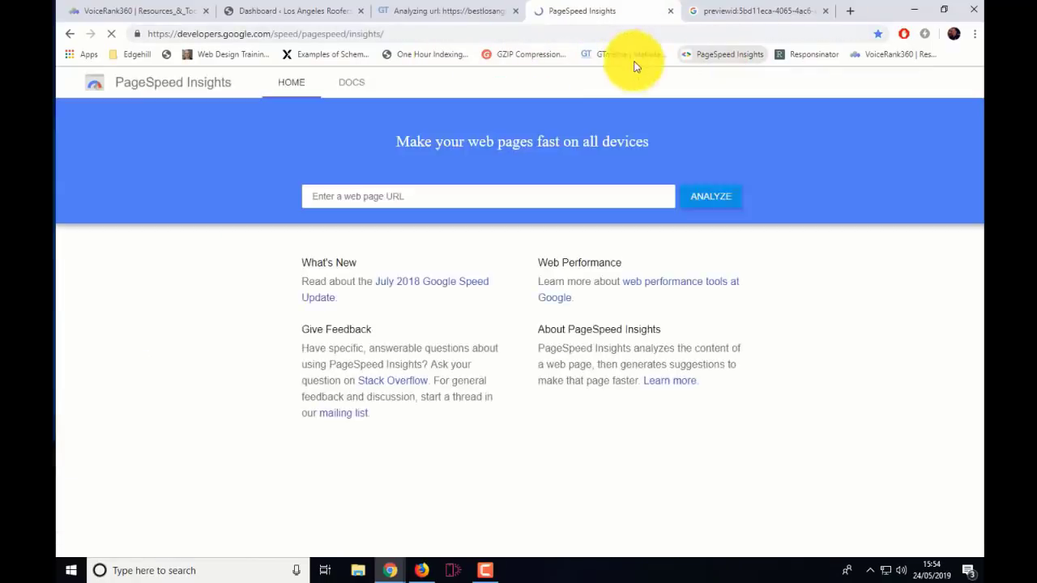
pyautogui.click(320, 198)
pyautogui.rightClick(321, 199)
pyautogui.click(369, 299)
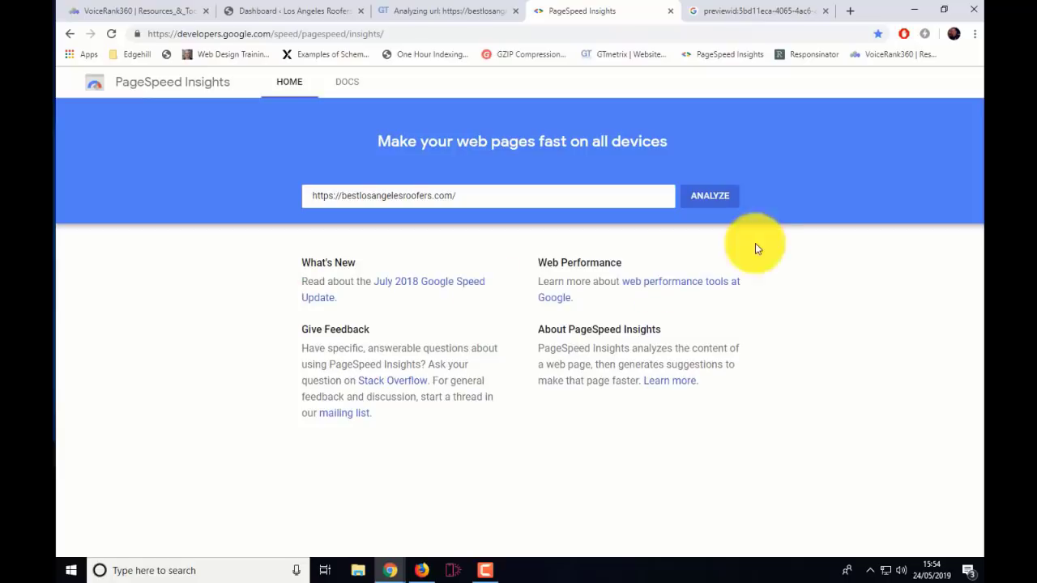
pyautogui.click(707, 197)
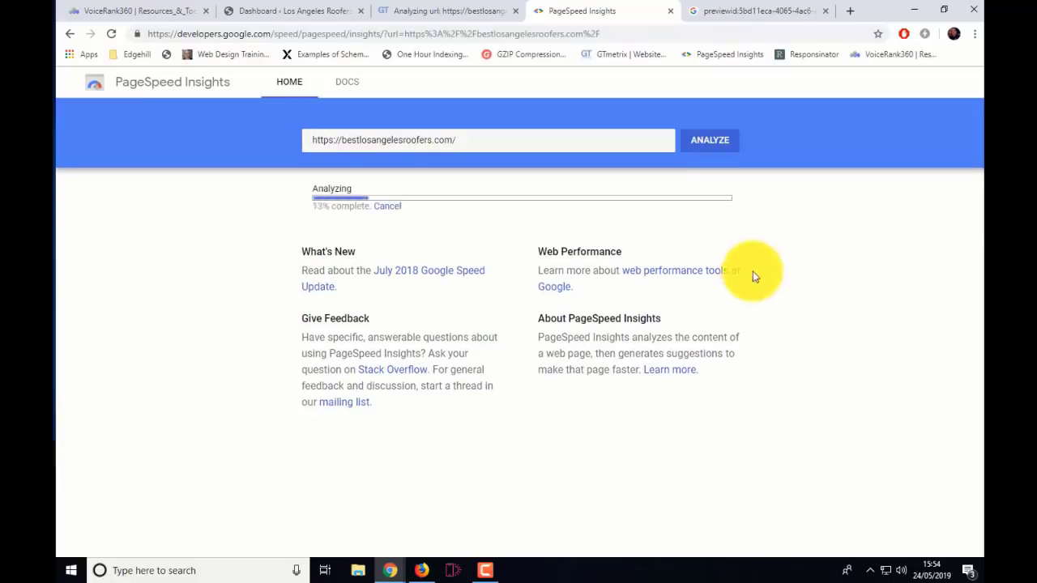
# Close the leftover rich card preview page, and view the GTmetrix performance report and the PageSpeed Insights mobile result
pyautogui.click(826, 10)
pyautogui.click(466, 11)
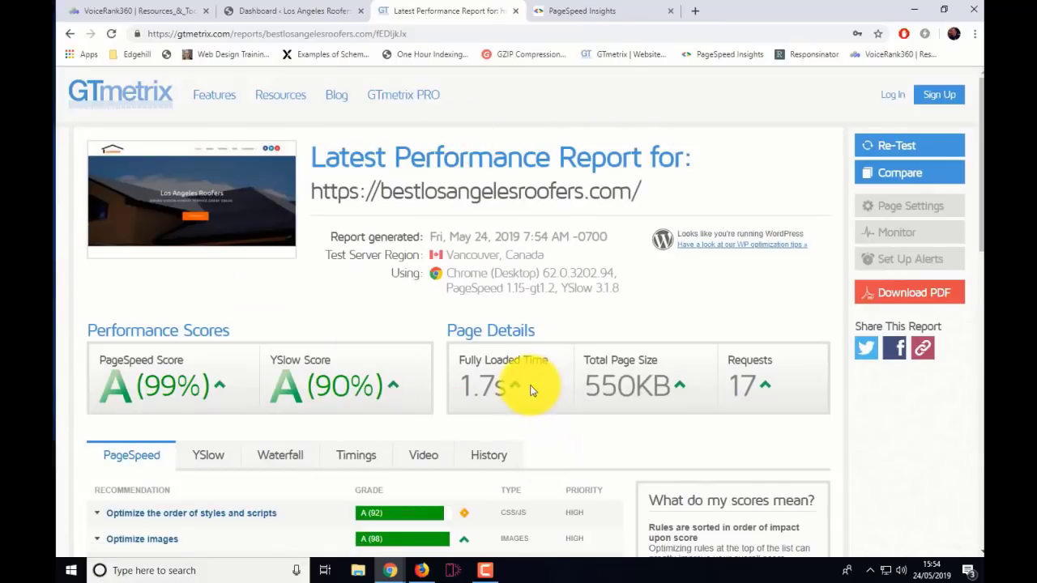
pyautogui.click(607, 10)
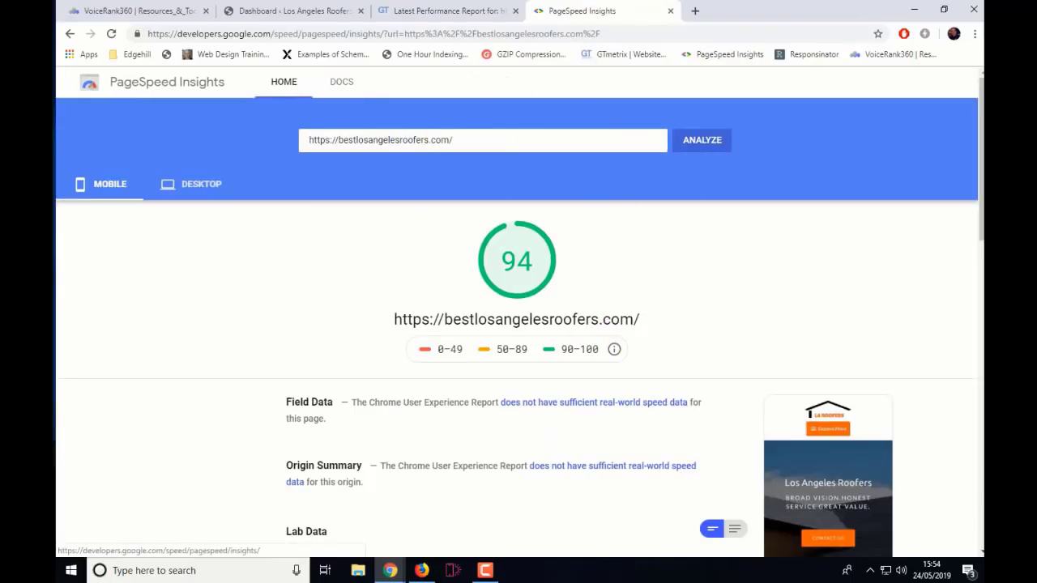
# Reload the PageSpeed Insights result for bestlosangelesroofers.com, and review the GTmetrix performance scores before returning to the WordPress dashboard
pyautogui.click(112, 34)
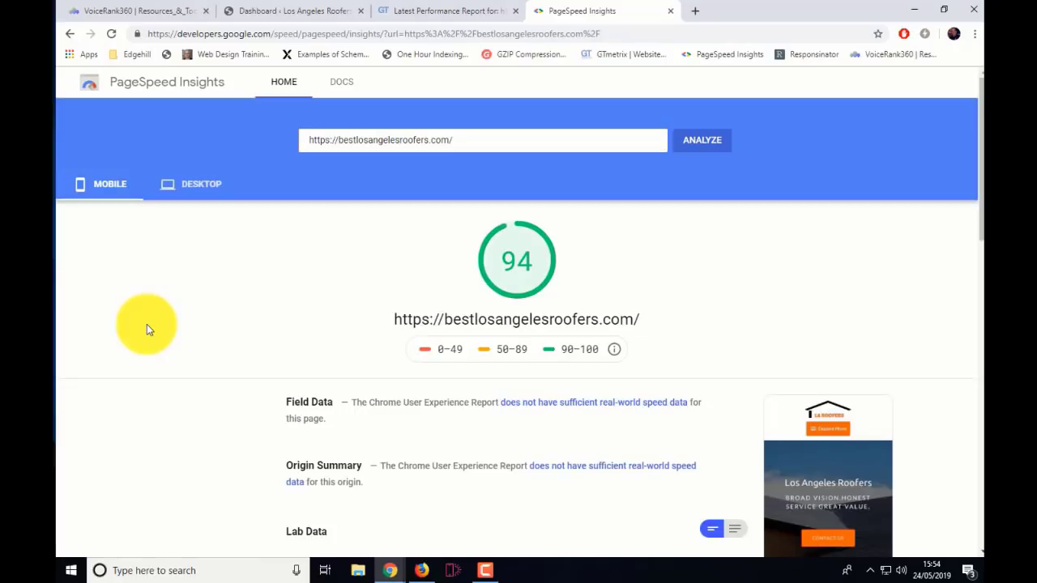
pyautogui.click(424, 13)
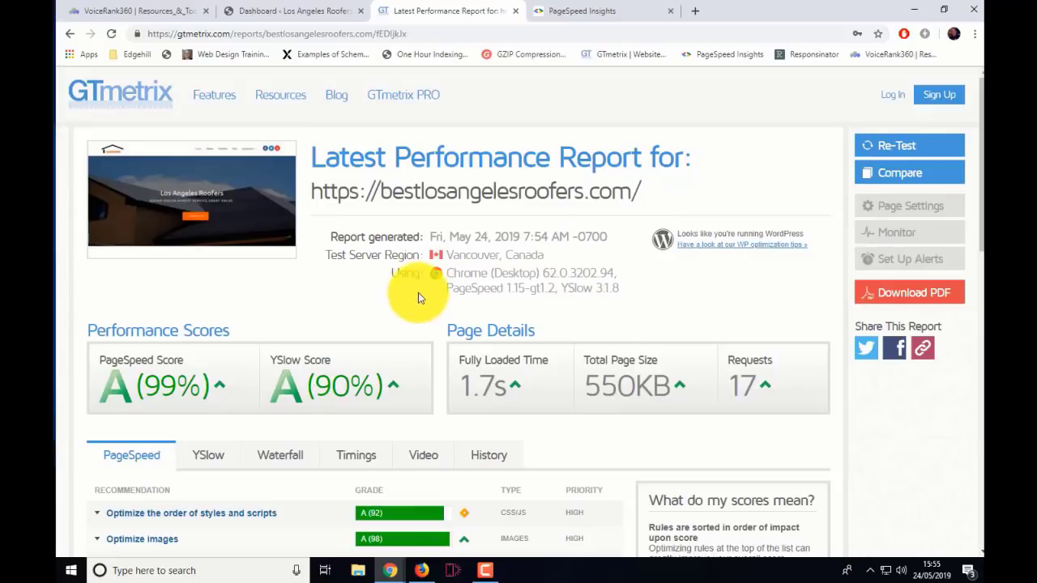
pyautogui.click(306, 11)
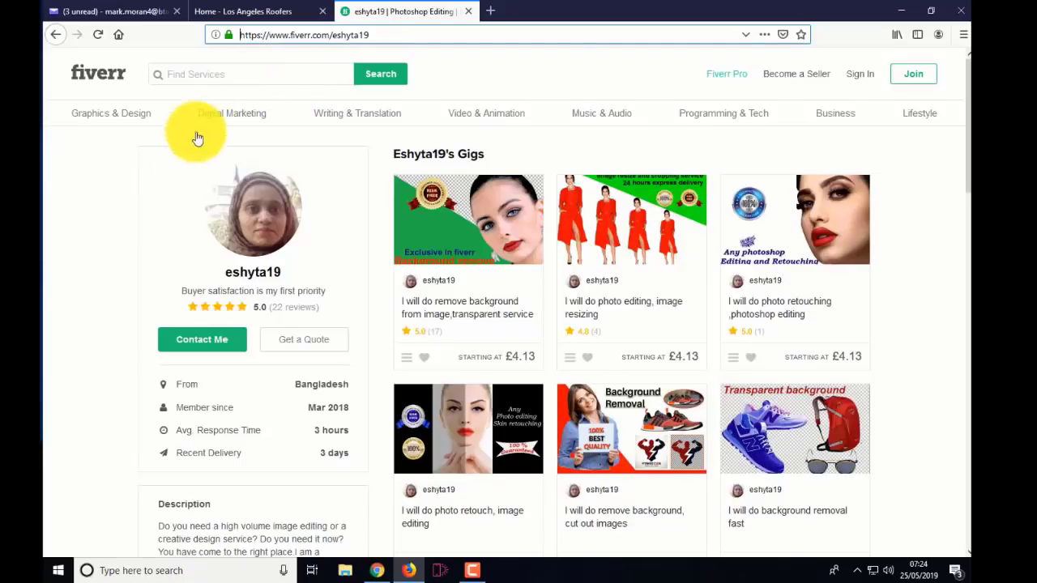
# Look over the photo editor's Fiverr profile in Firefox, and view the cut-out people images on the Los Angeles Roofers Home and About pages
pyautogui.scroll(-3, 97, 316)
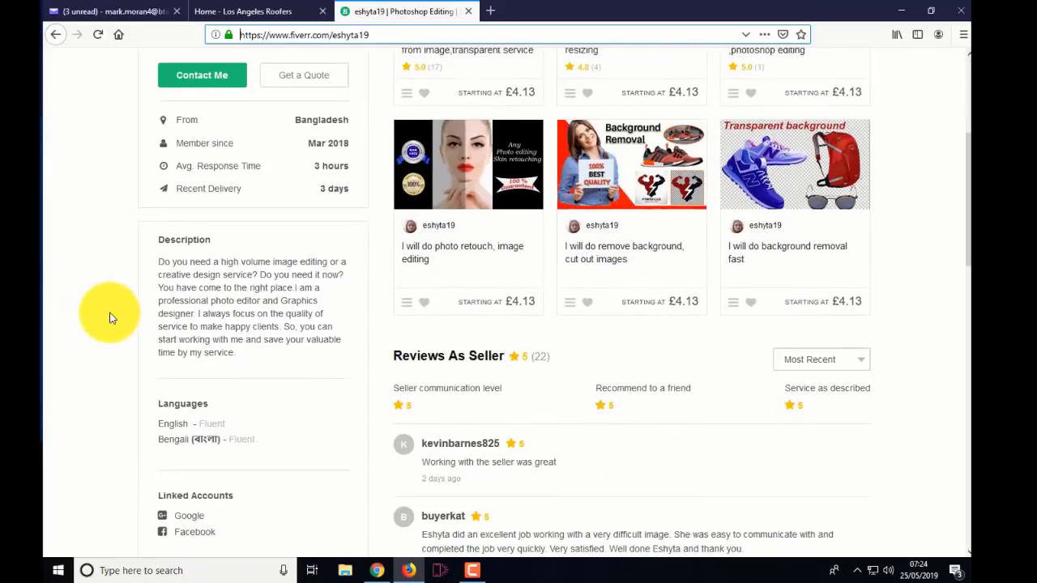
pyautogui.scroll(3, 109, 319)
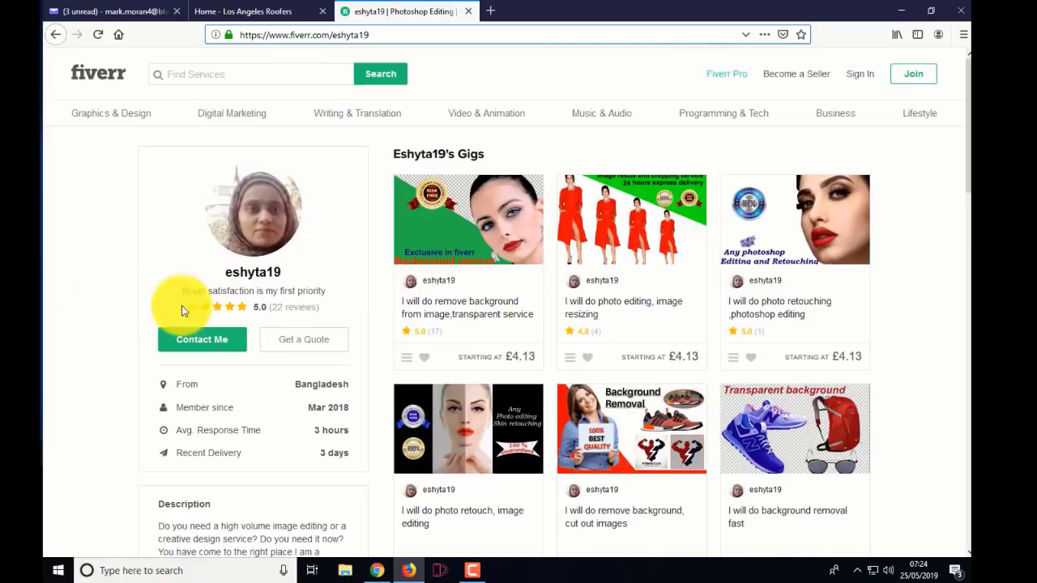
pyautogui.click(273, 11)
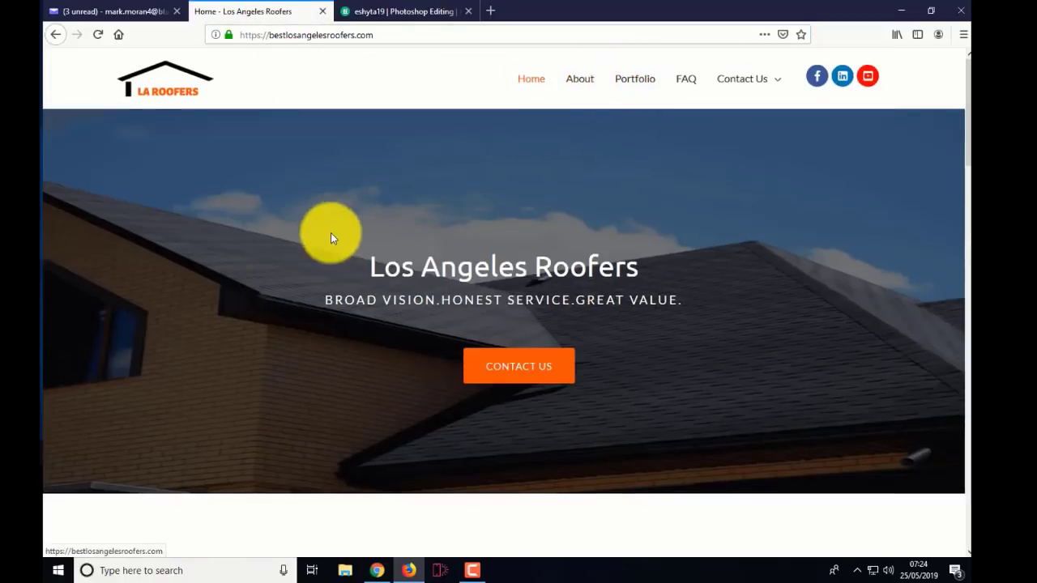
pyautogui.scroll(-4, 330, 232)
pyautogui.scroll(-10, 331, 232)
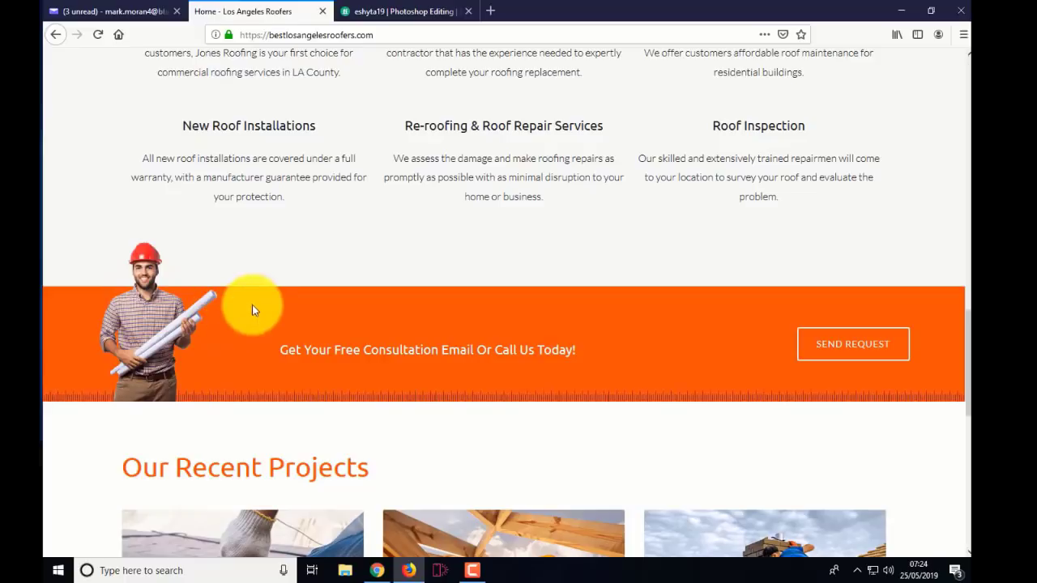
pyautogui.scroll(10, 258, 300)
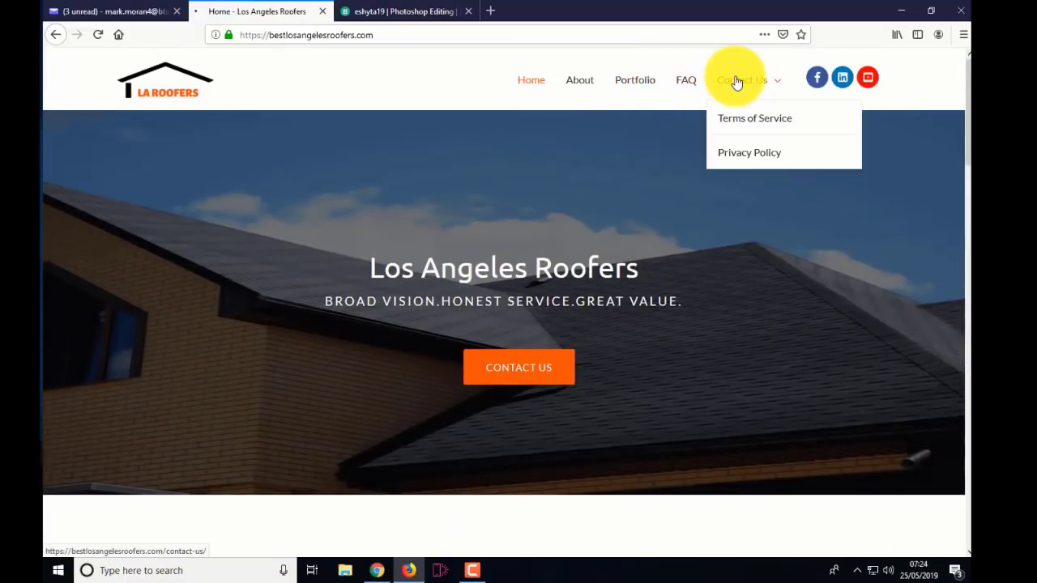
pyautogui.click(736, 80)
pyautogui.click(581, 81)
pyautogui.scroll(-3, 367, 314)
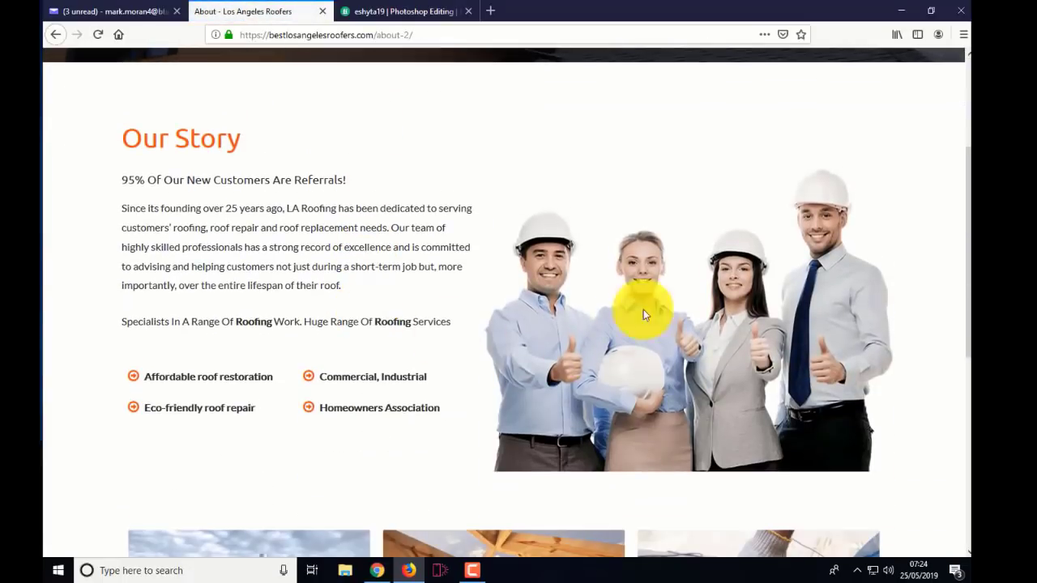
# Examine the description, skills and customer reviews on the photo editor's Fiverr profile
pyautogui.click(396, 11)
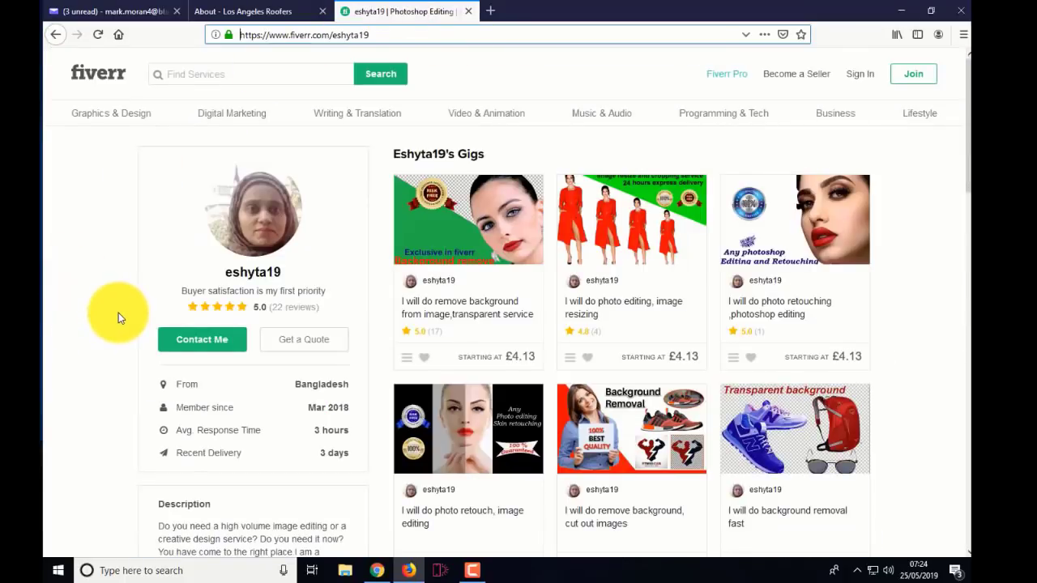
pyautogui.scroll(-5, 118, 312)
pyautogui.scroll(-5, 118, 313)
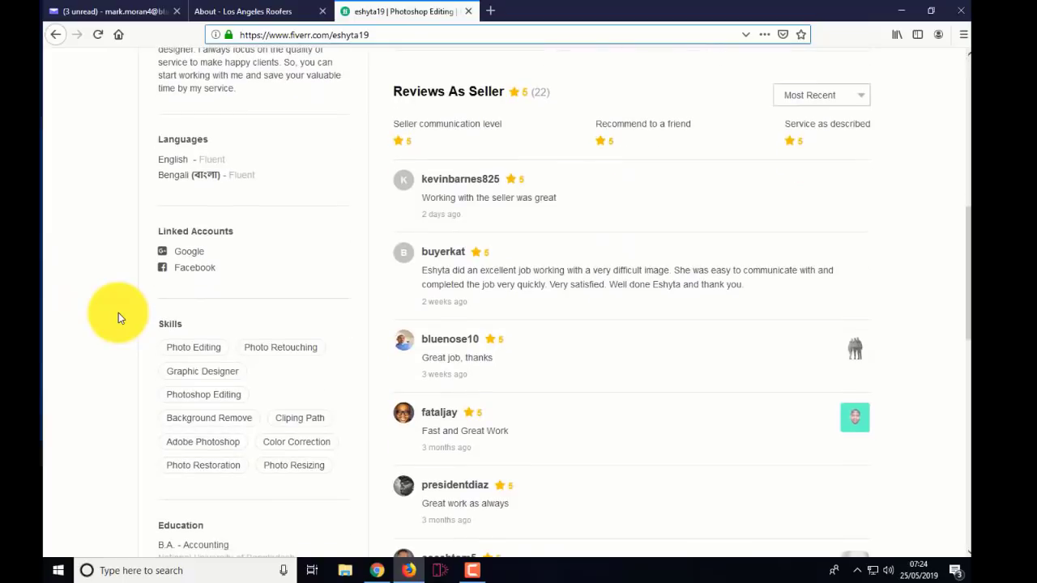
pyautogui.scroll(-3, 119, 312)
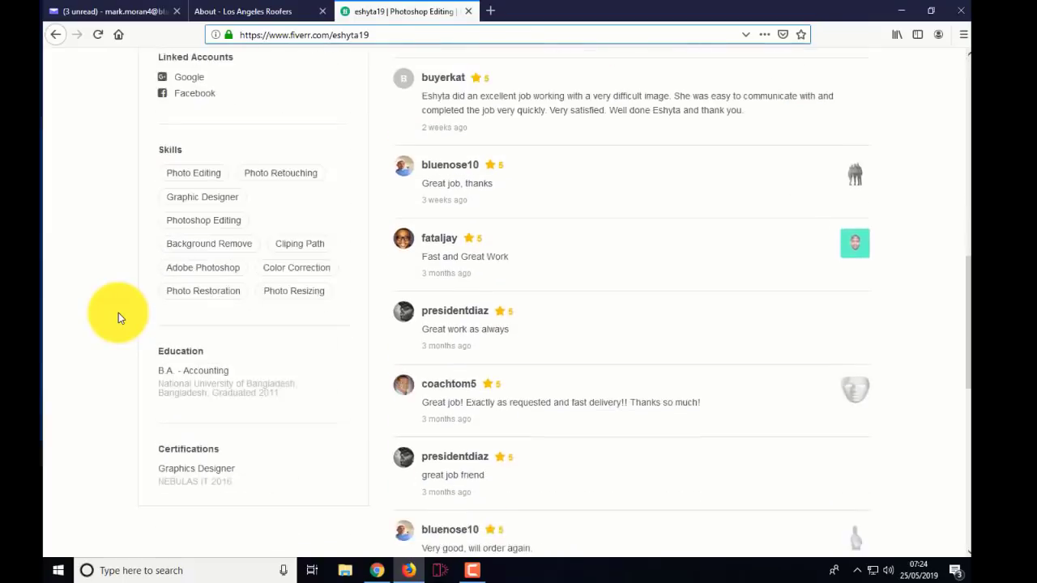
pyautogui.scroll(4, 118, 313)
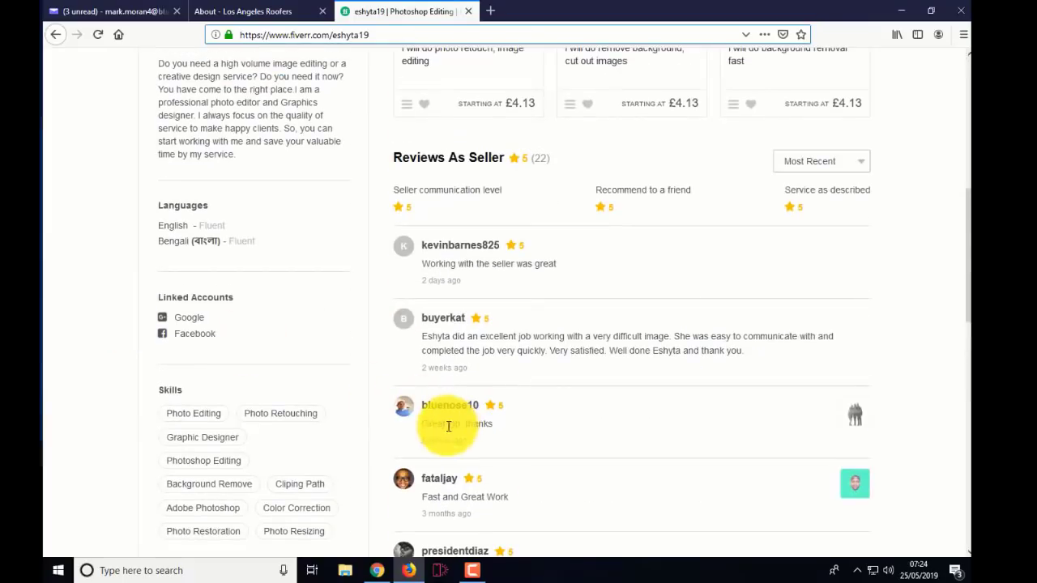
pyautogui.scroll(5, 290, 327)
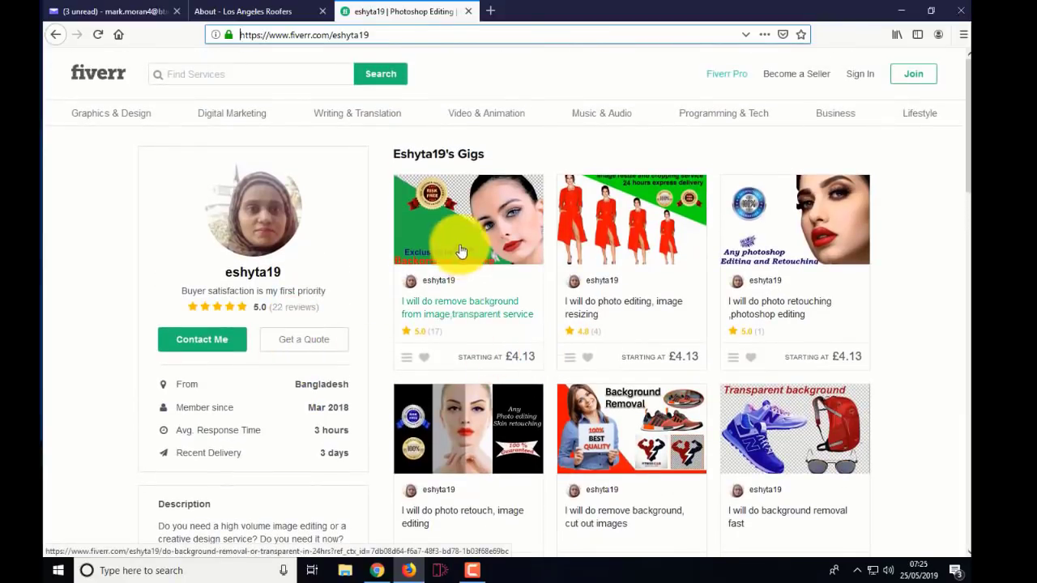
# Examine the package comparison and service description of the seller's background removal gig, and return to the Fiverr profile
pyautogui.click(445, 317)
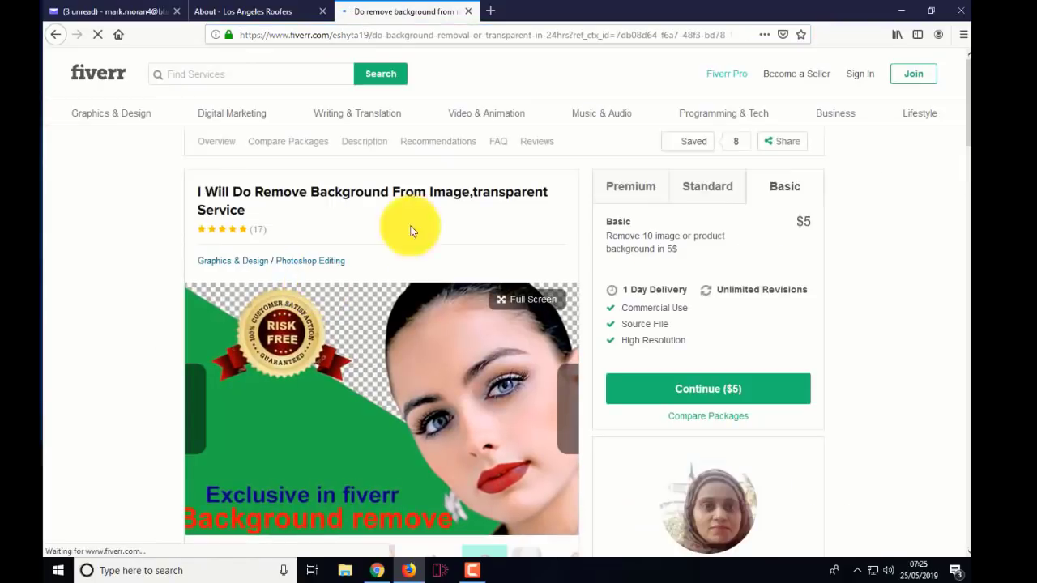
pyautogui.moveTo(335, 35); pyautogui.dragTo(239, 35)
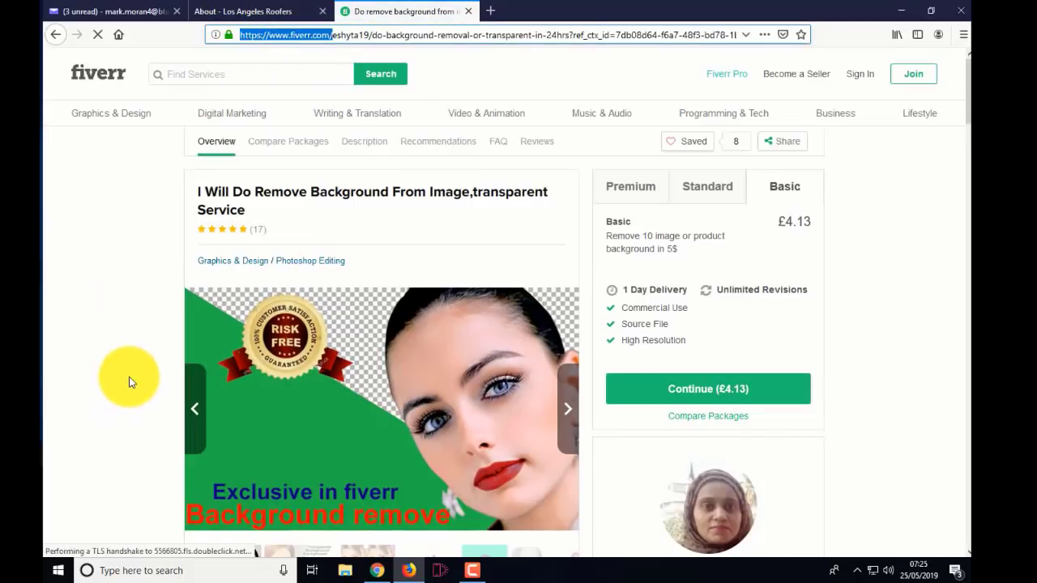
pyautogui.scroll(-3, 438, 300)
pyautogui.scroll(-3, 420, 304)
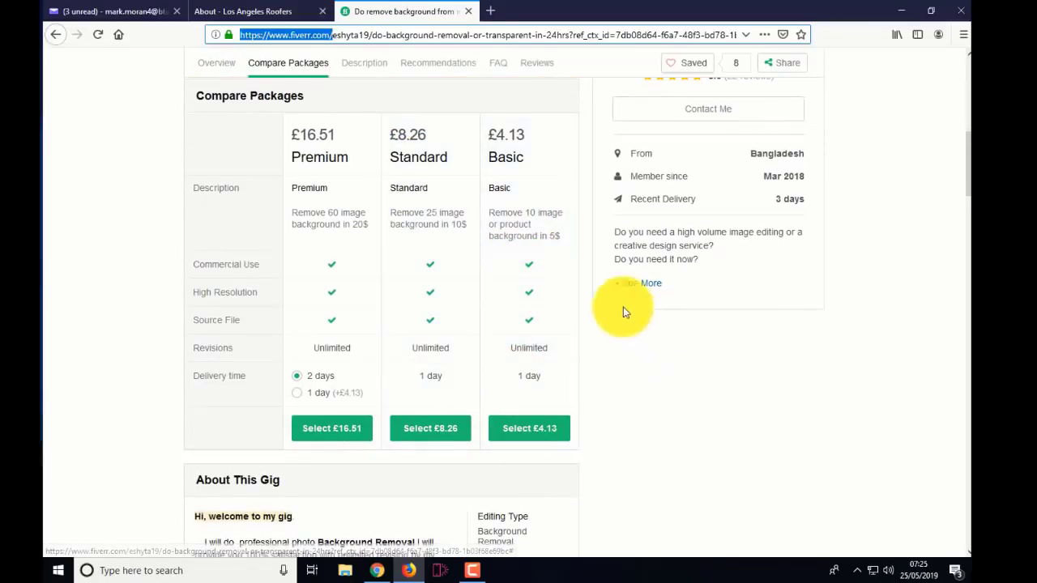
pyautogui.scroll(-2, 680, 433)
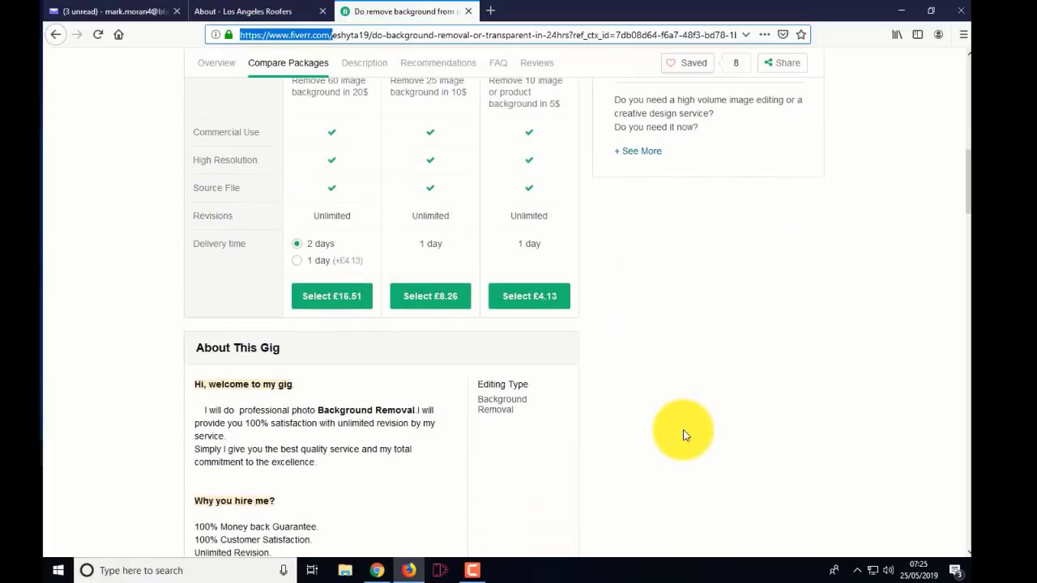
pyautogui.scroll(-3, 683, 435)
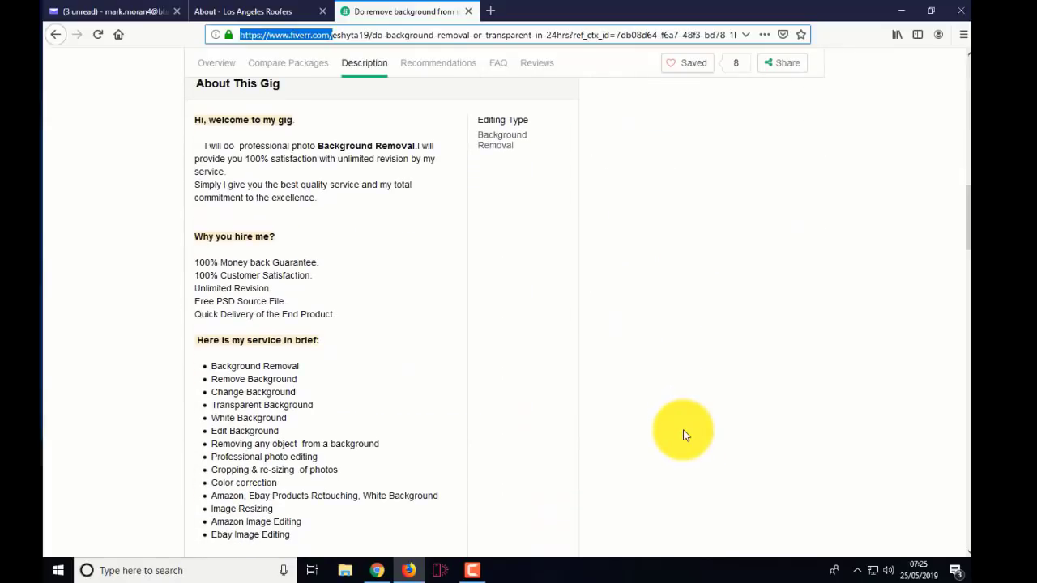
pyautogui.scroll(-1, 683, 435)
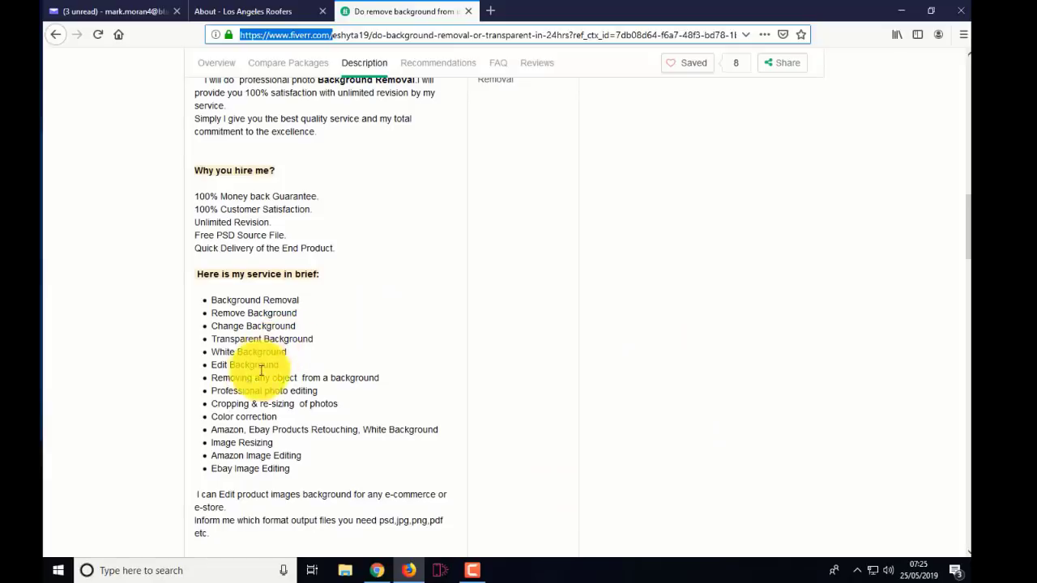
pyautogui.scroll(6, 452, 389)
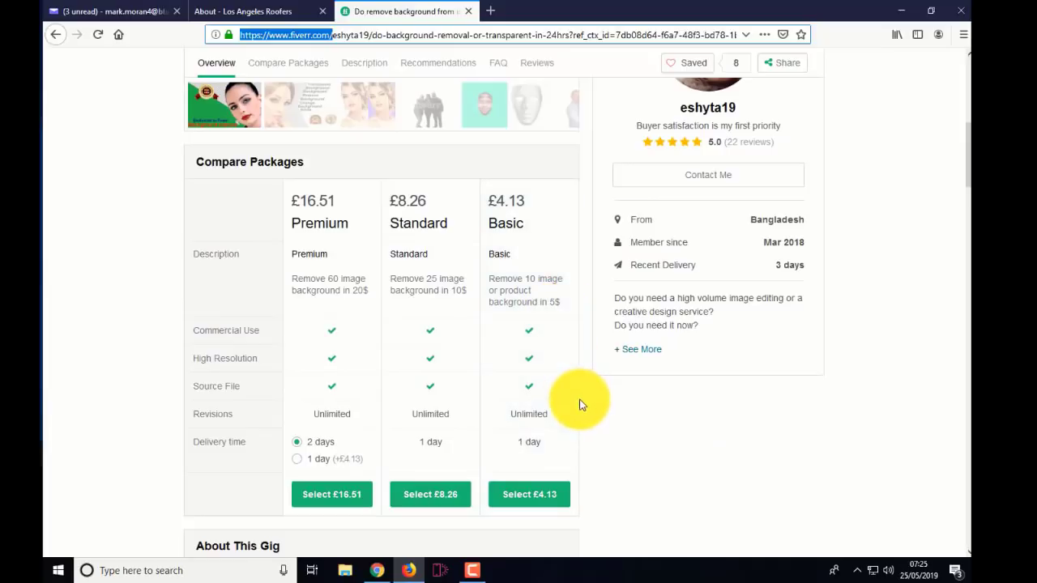
pyautogui.scroll(5, 579, 405)
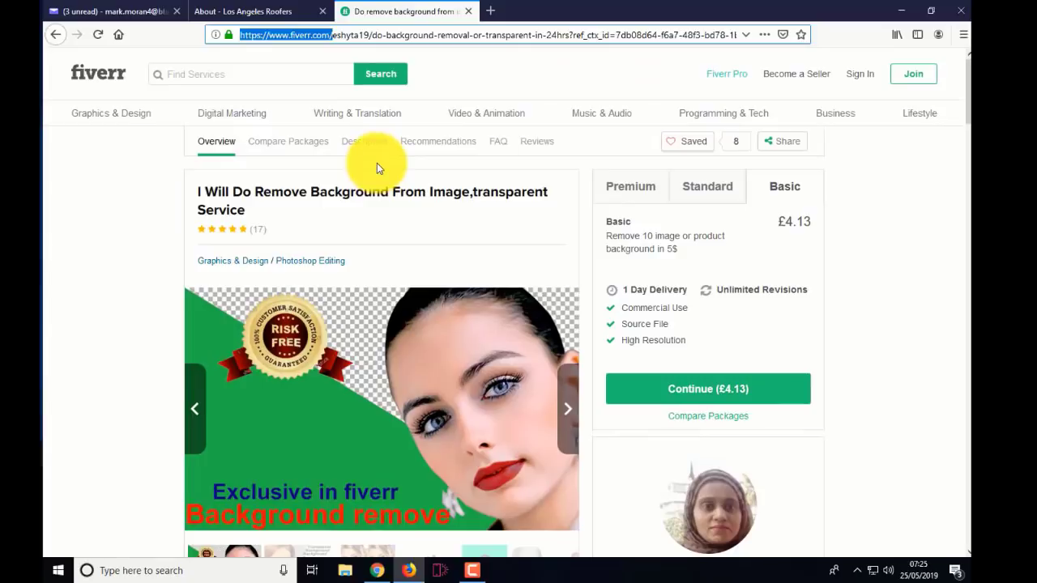
pyautogui.click(57, 36)
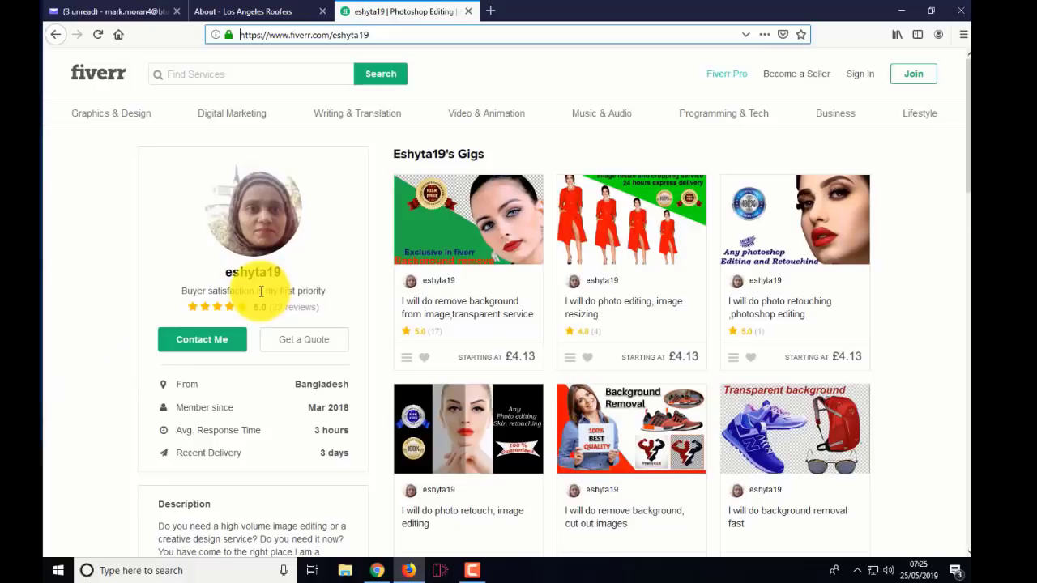
# Go back to the Los Angeles Roofers site and check the headers of its About, Portfolio, FAQ and Contact Us pages
pyautogui.click(251, 12)
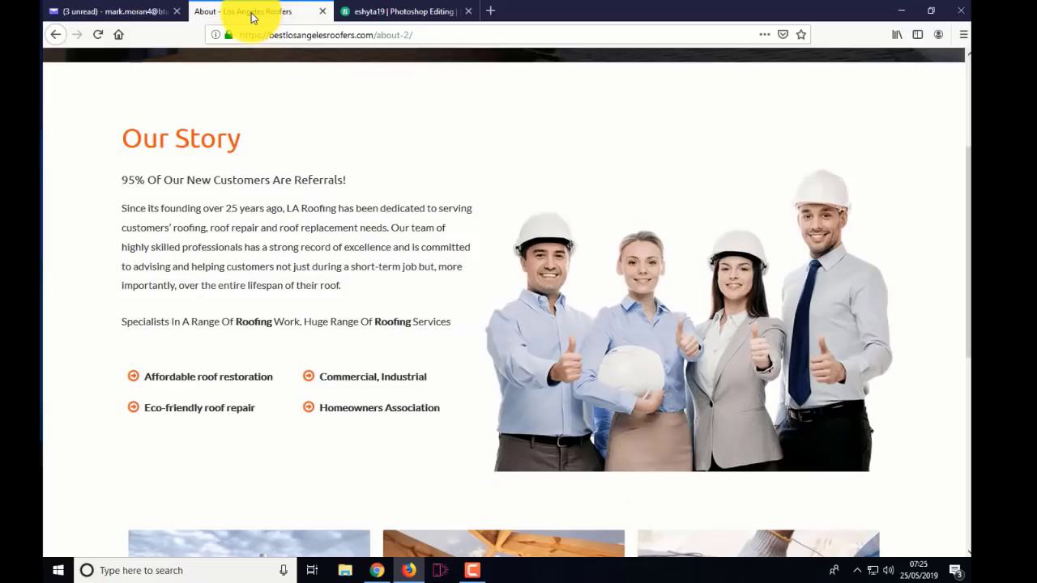
pyautogui.scroll(3, 358, 233)
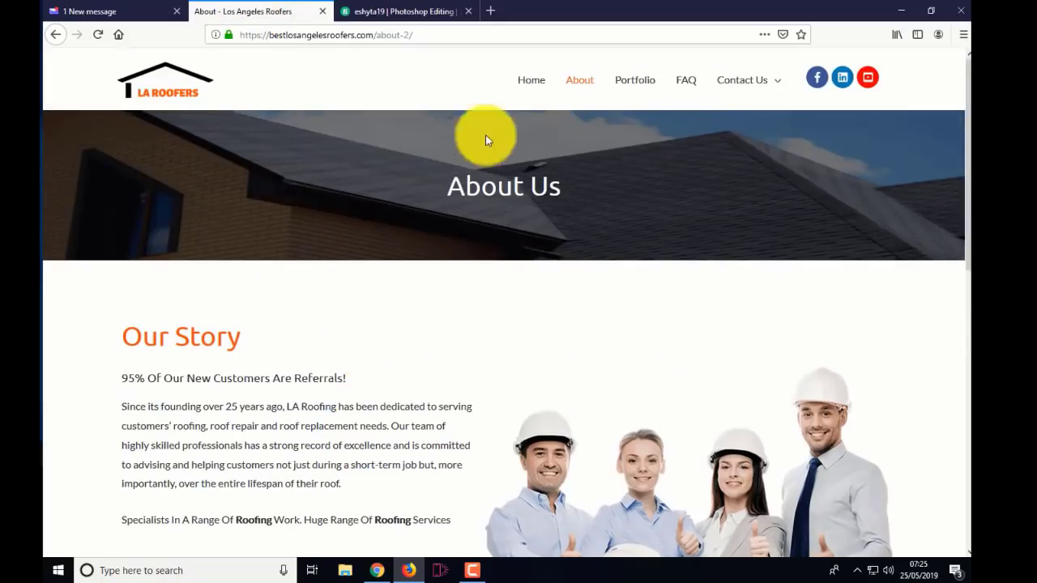
pyautogui.click(527, 83)
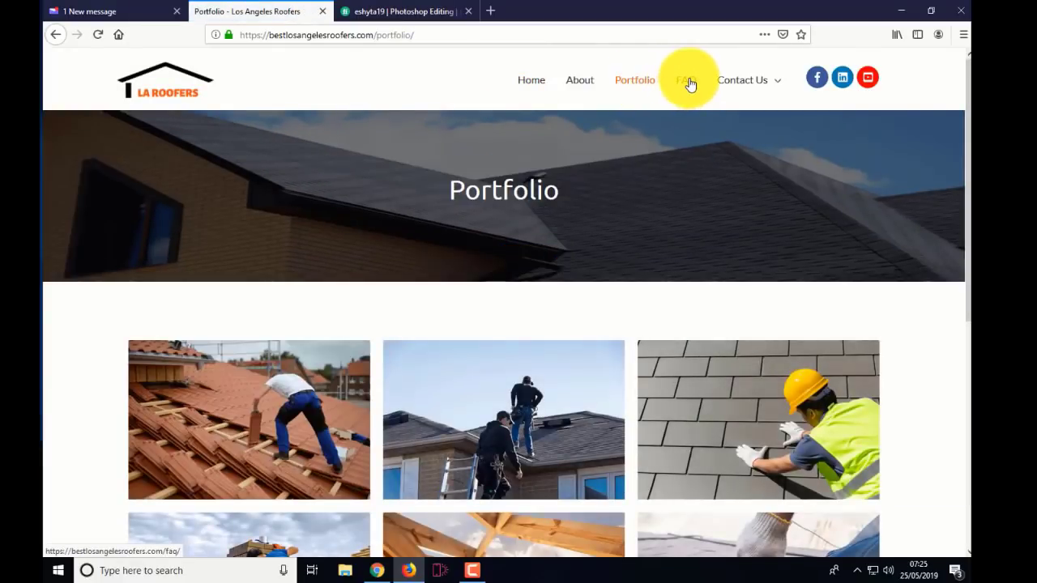
pyautogui.click(688, 84)
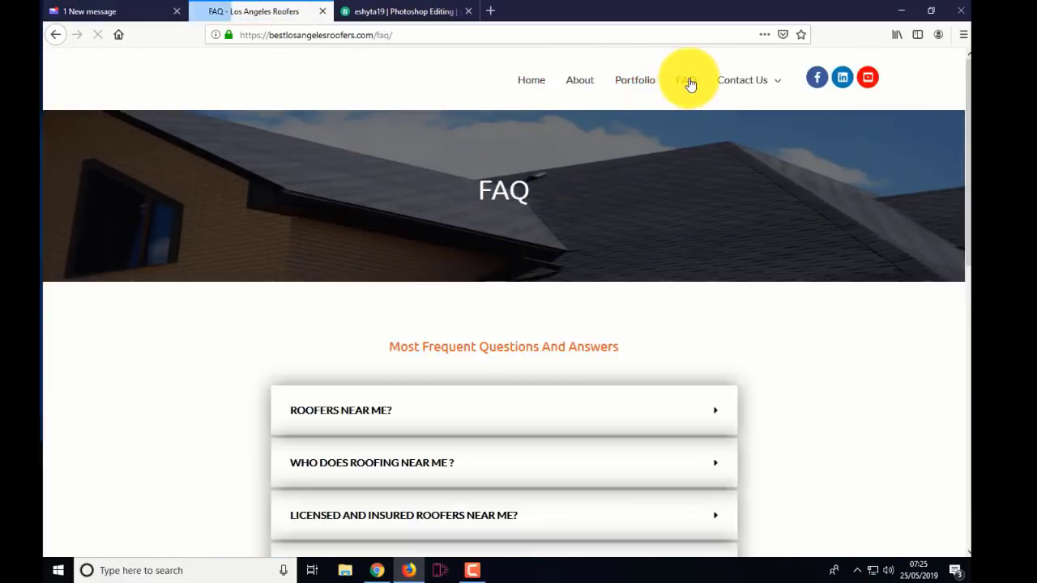
pyautogui.click(745, 86)
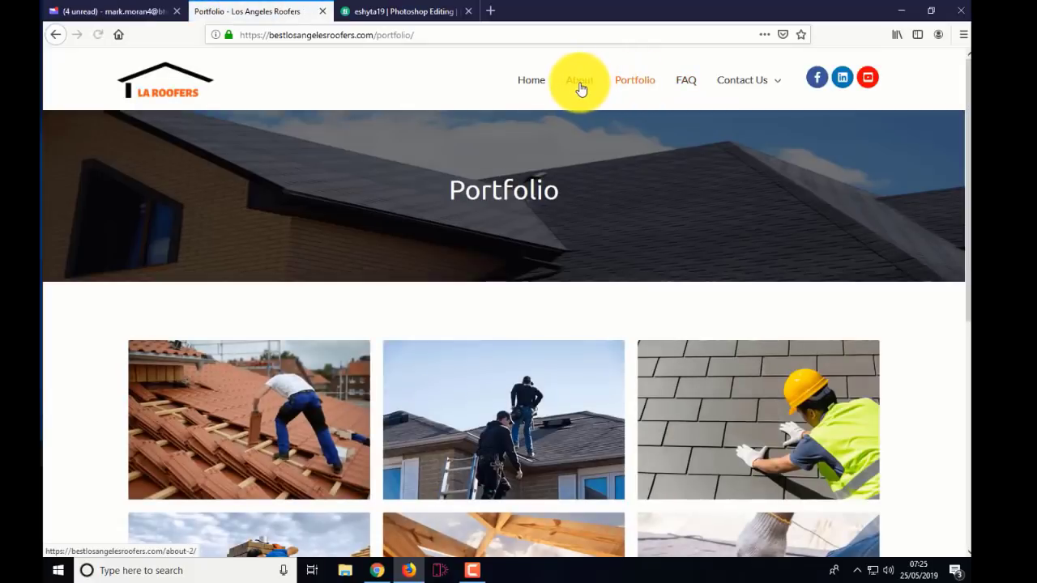
# Compare the header banners of the About and Portfolio pages by alternating between them, and return to the Home page
pyautogui.click(580, 84)
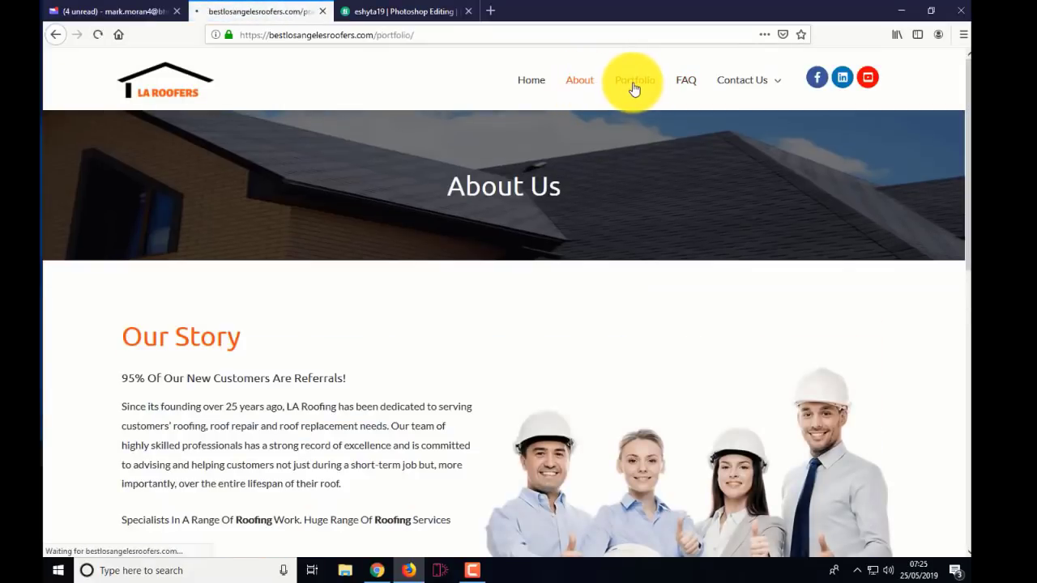
pyautogui.click(634, 85)
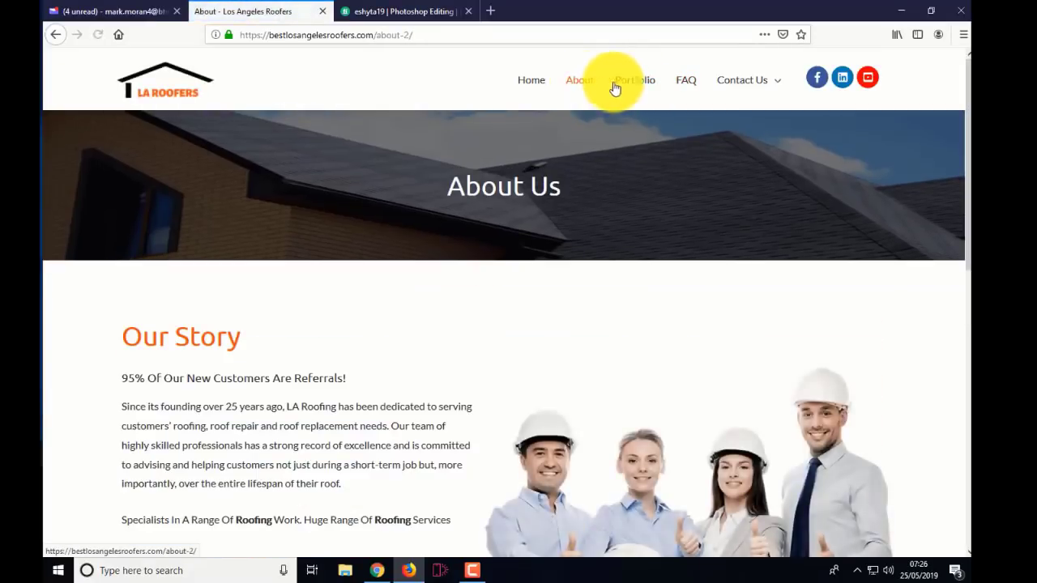
pyautogui.click(638, 85)
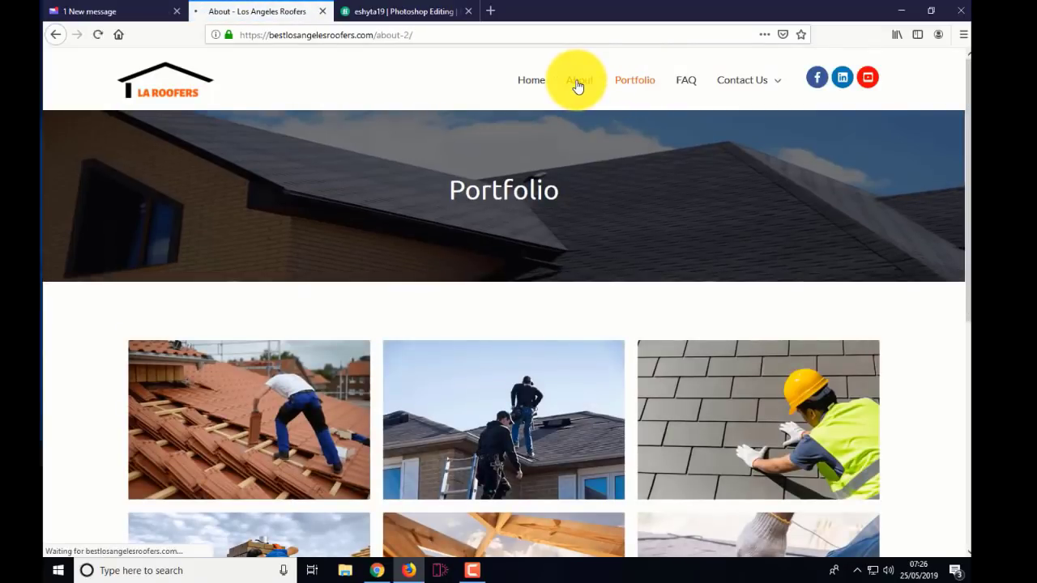
pyautogui.click(577, 86)
pyautogui.click(535, 85)
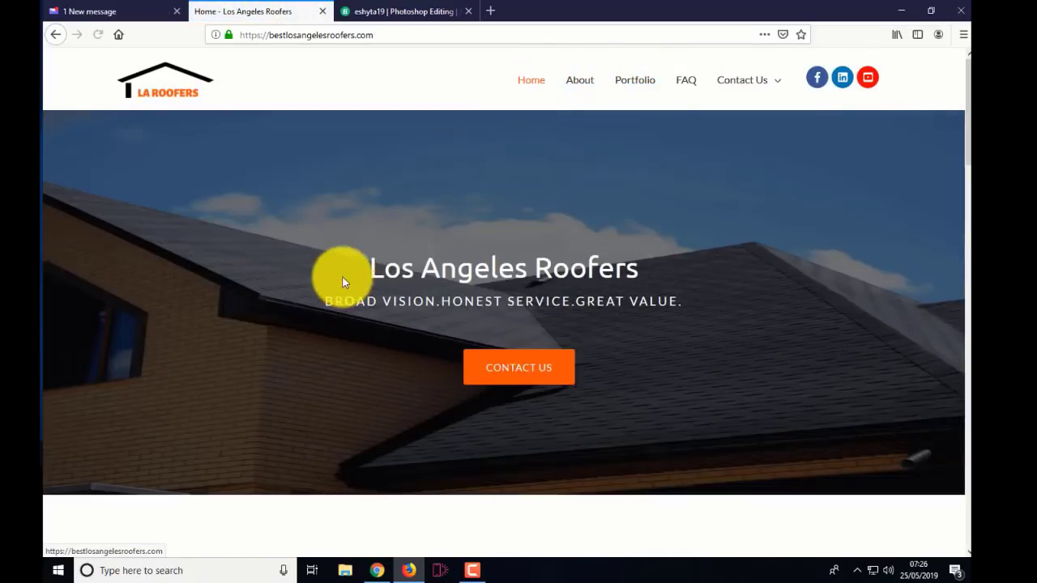
# Switch to the WordPress admin in Chrome and open the About and Contact Us pages in Elementor, each in its own new tab
pyautogui.click(377, 570)
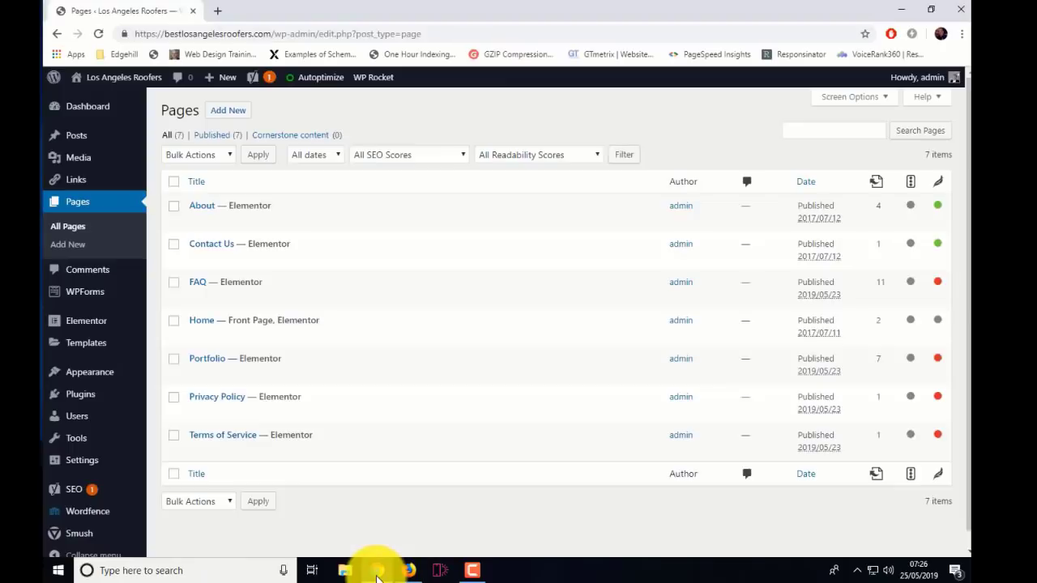
pyautogui.moveTo(438, 341)
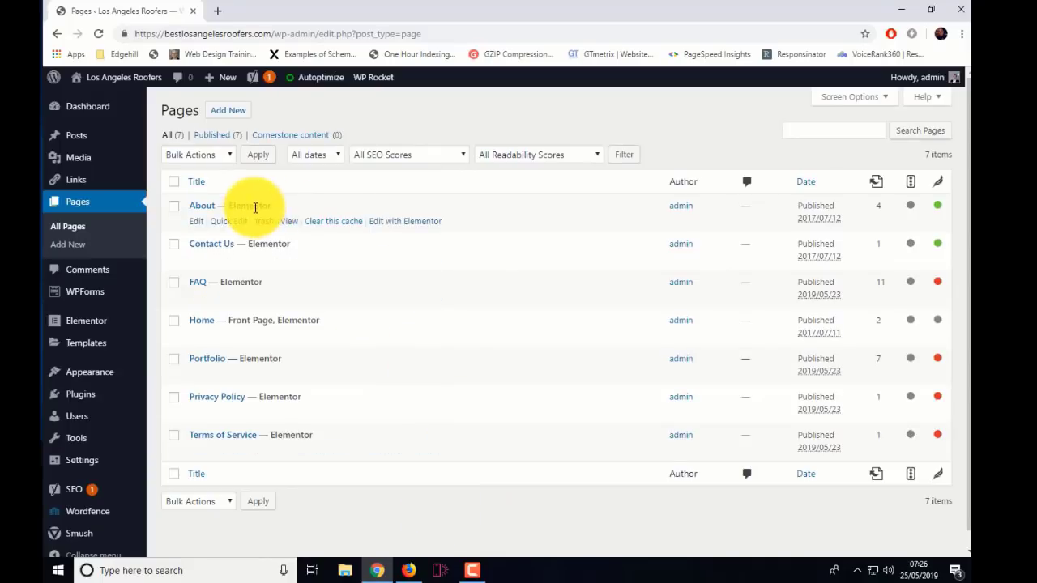
pyautogui.rightClick(405, 222)
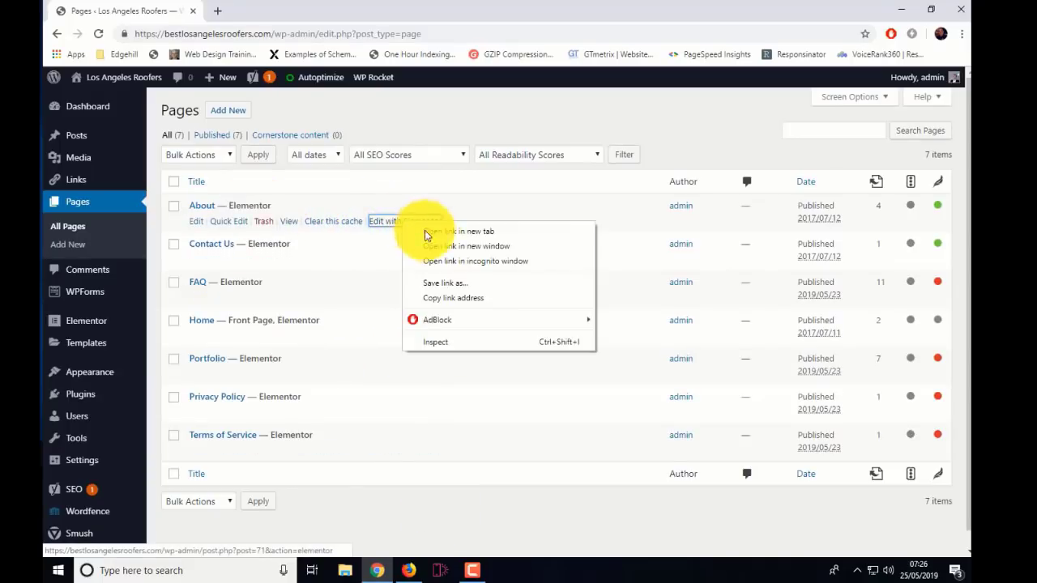
pyautogui.click(429, 234)
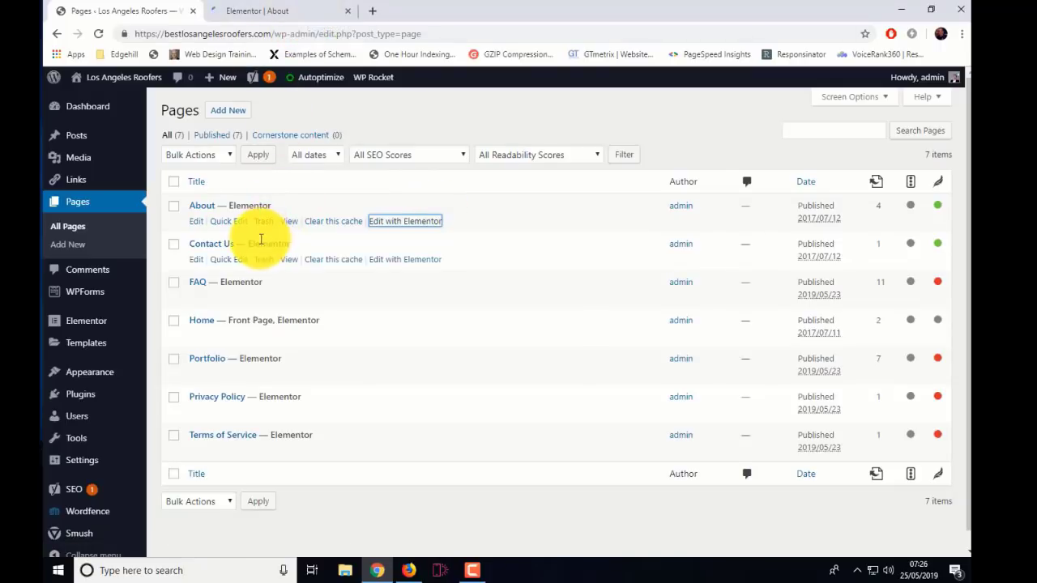
pyautogui.rightClick(403, 261)
pyautogui.click(419, 270)
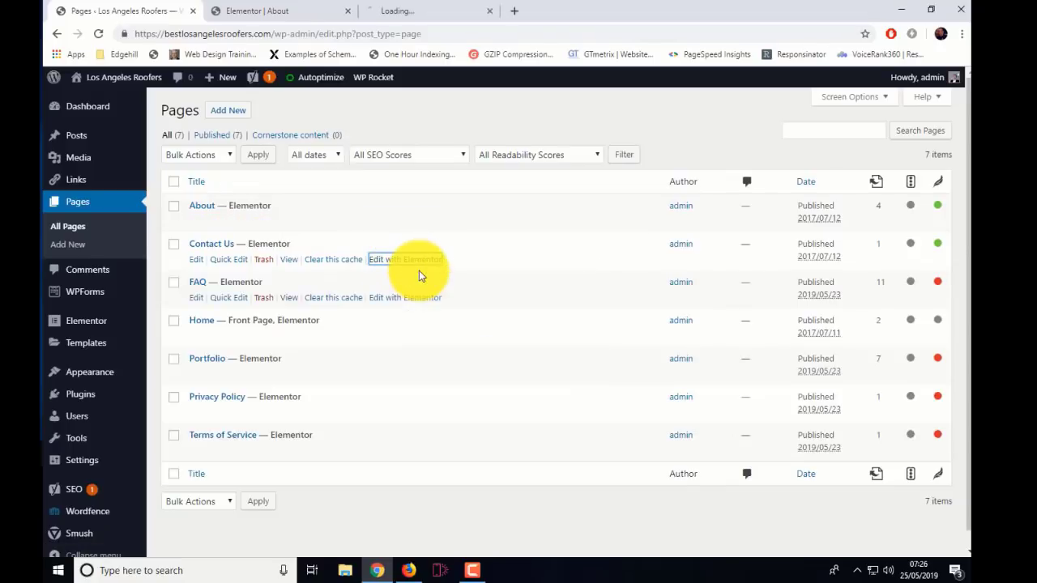
# Compare the widget types used for the header titles on the About and Contact Us pages
pyautogui.click(306, 10)
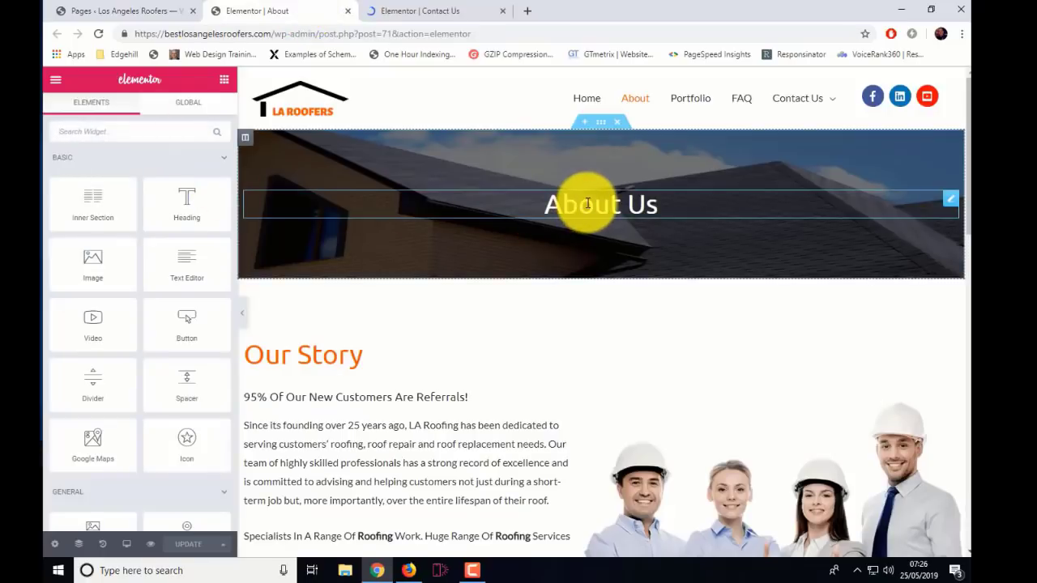
pyautogui.click(588, 203)
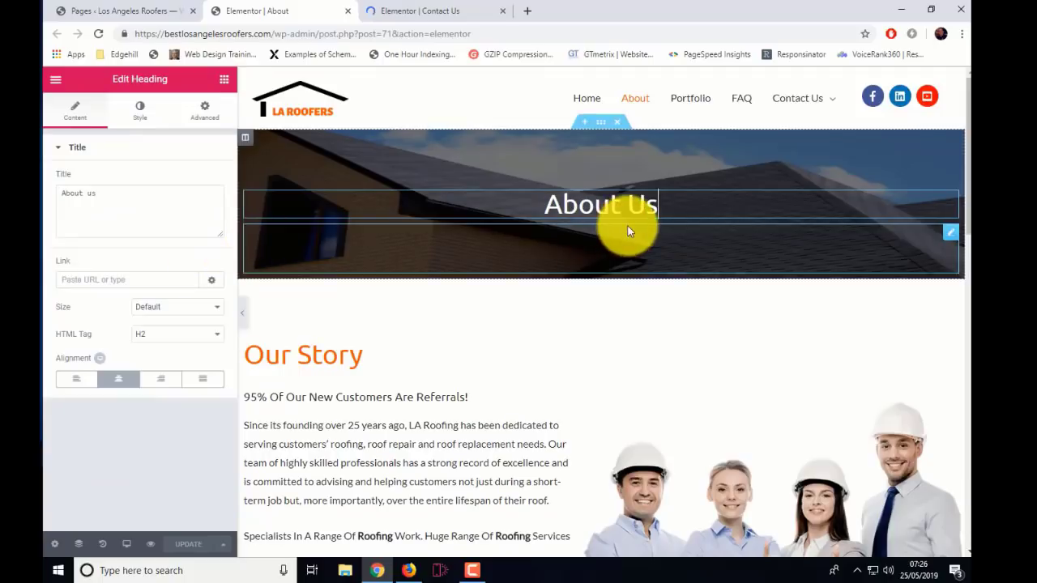
pyautogui.click(454, 14)
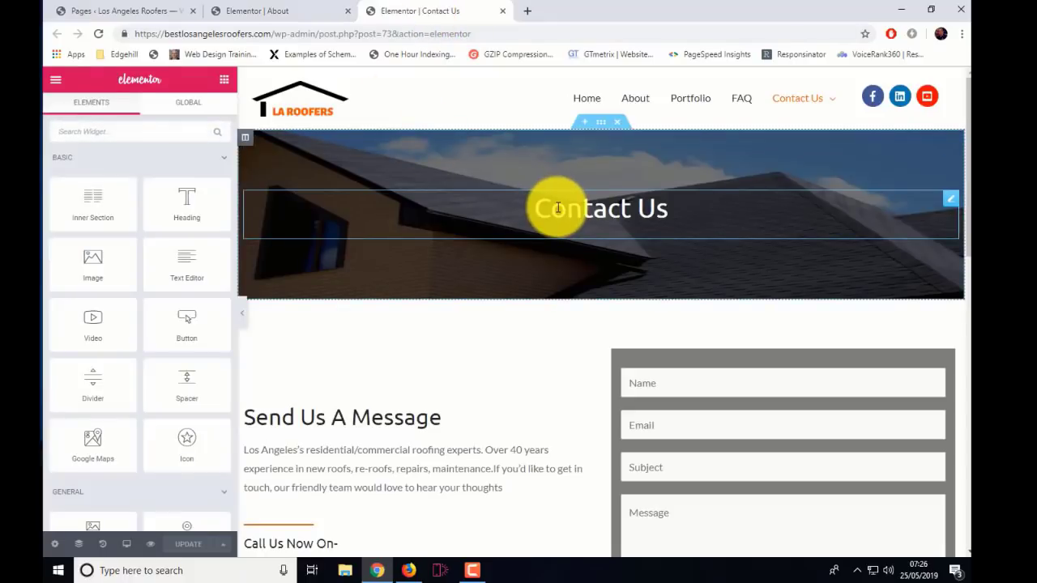
pyautogui.click(558, 209)
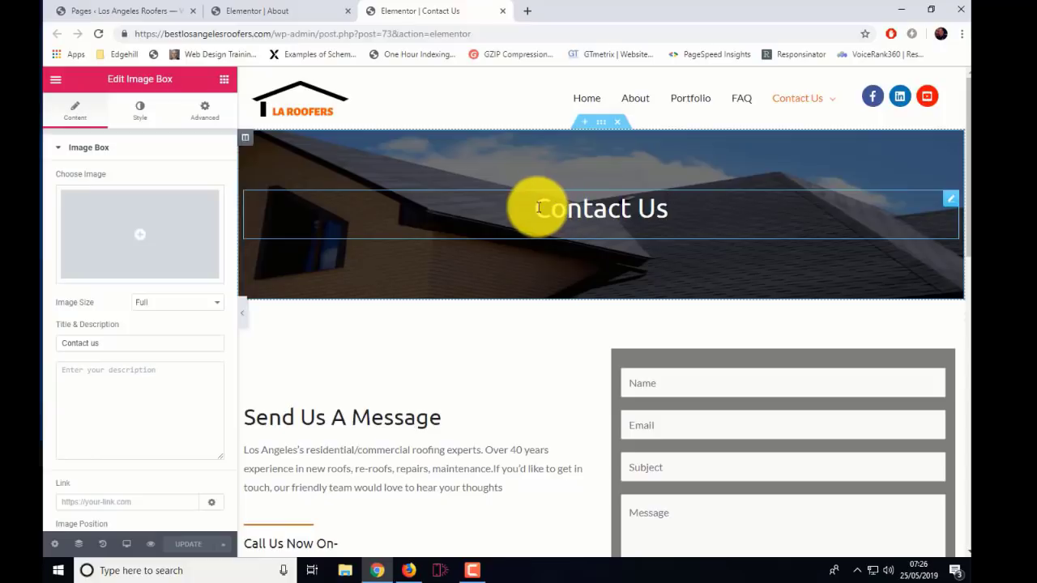
# Copy the title text "Contact us" from the image box in the Contact Us page's header banner
pyautogui.moveTo(536, 209); pyautogui.dragTo(648, 209)
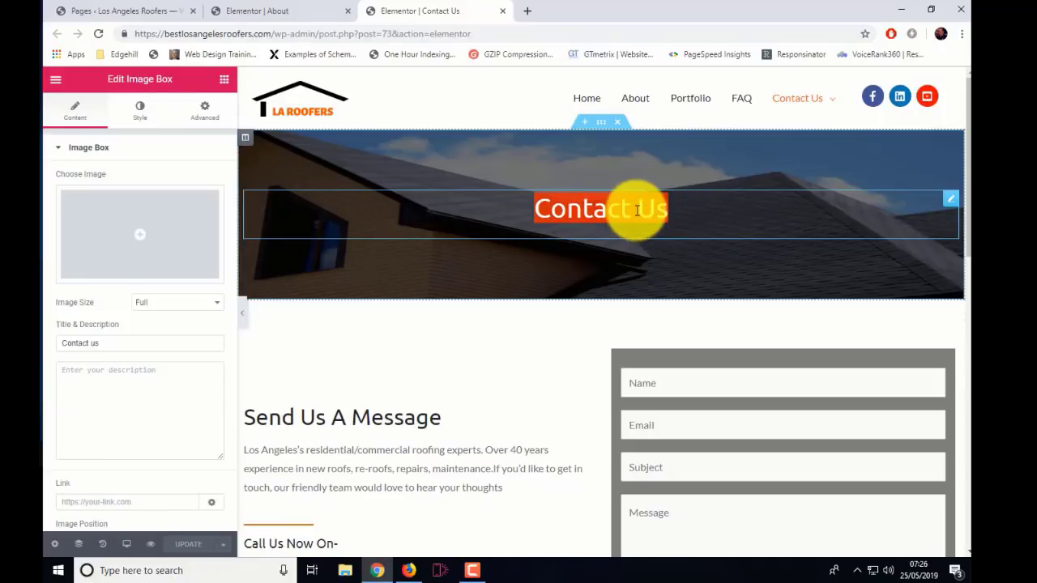
pyautogui.rightClick(636, 211)
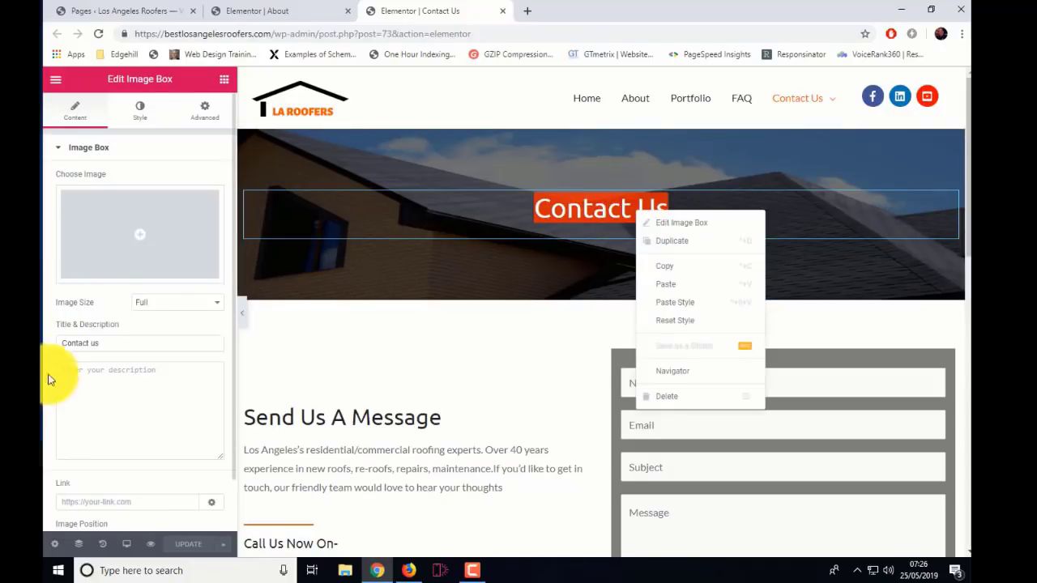
pyautogui.moveTo(116, 343); pyautogui.dragTo(44, 345)
pyautogui.rightClick(78, 344)
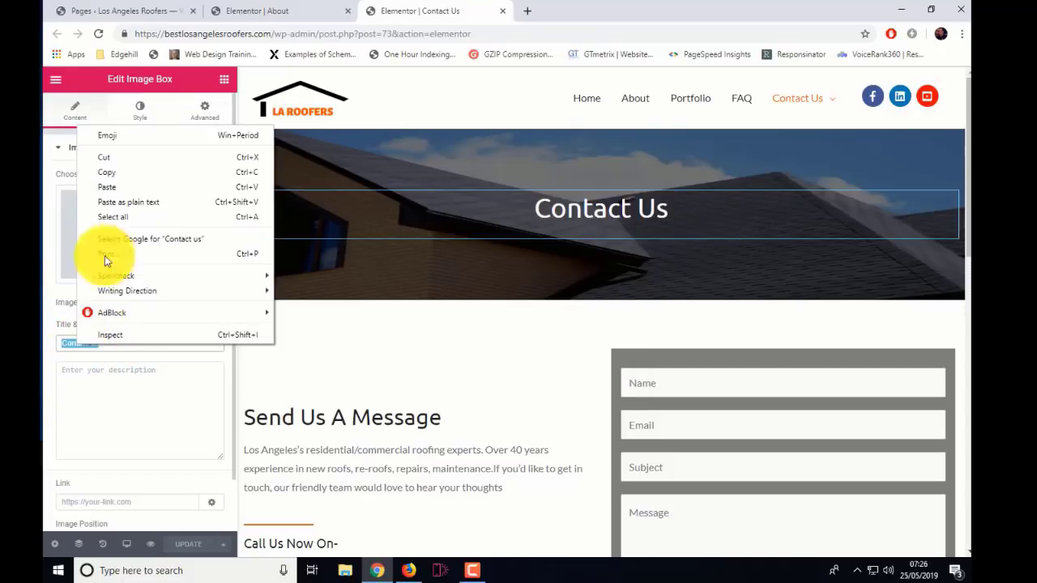
pyautogui.click(115, 171)
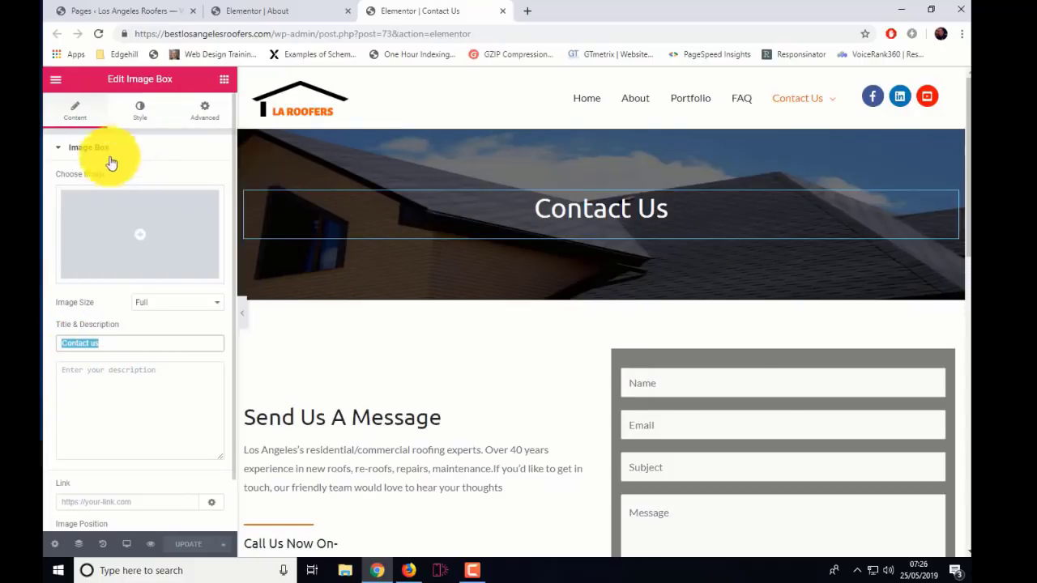
# Add a Heading widget titled "Contact us" above the image box in the header banner, and delete the old image box
pyautogui.click(225, 82)
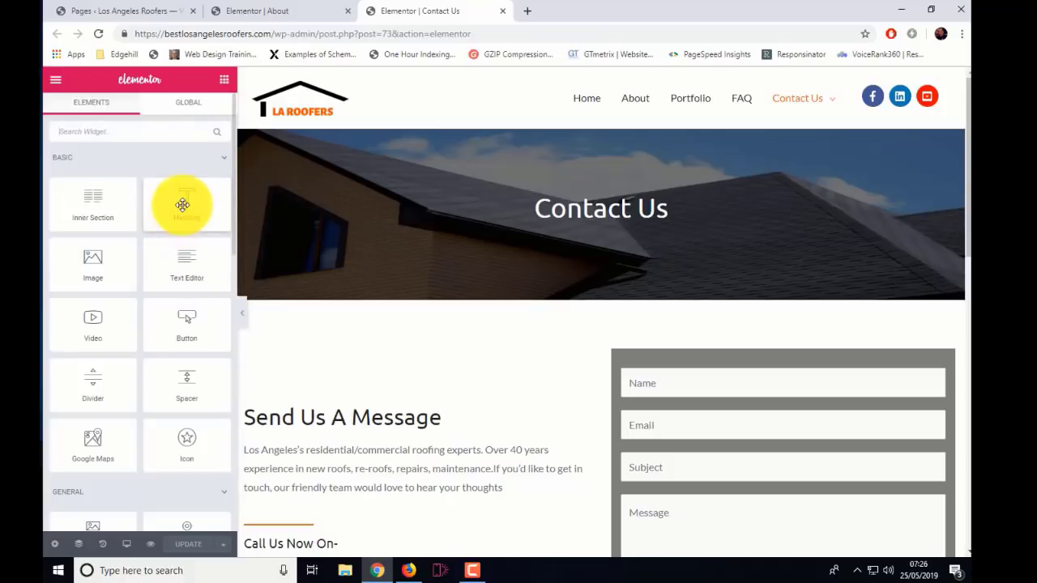
pyautogui.moveTo(182, 204); pyautogui.dragTo(582, 201)
pyautogui.click(104, 192)
pyautogui.moveTo(174, 192); pyautogui.dragTo(50, 191)
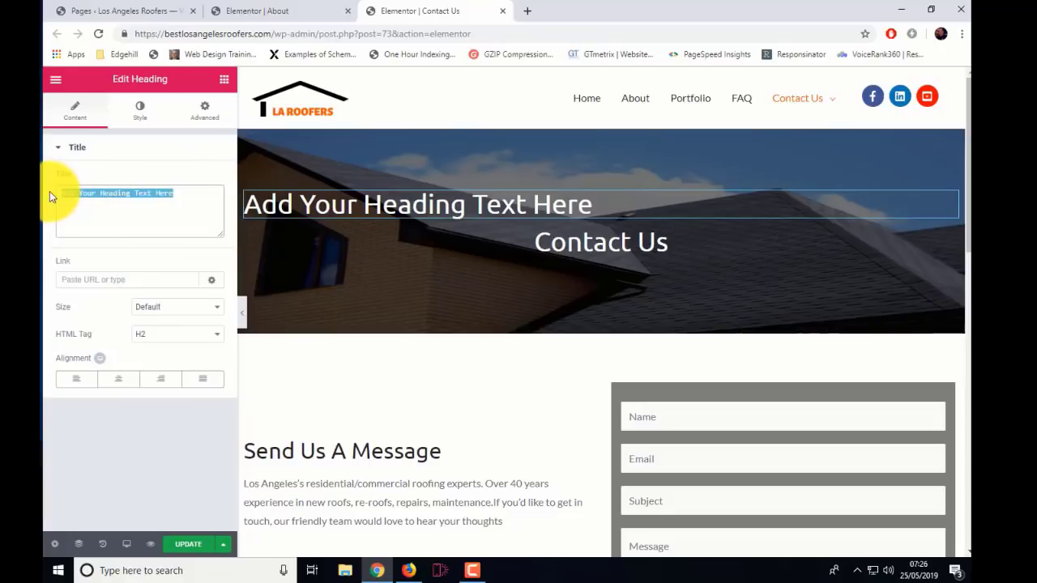
pyautogui.rightClick(96, 192)
pyautogui.click(151, 250)
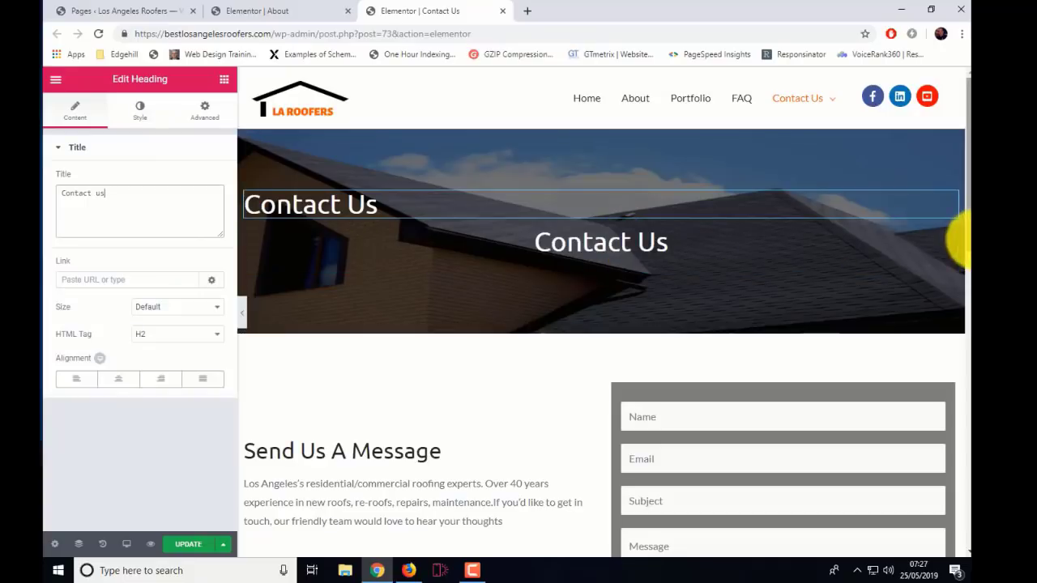
pyautogui.rightClick(946, 240)
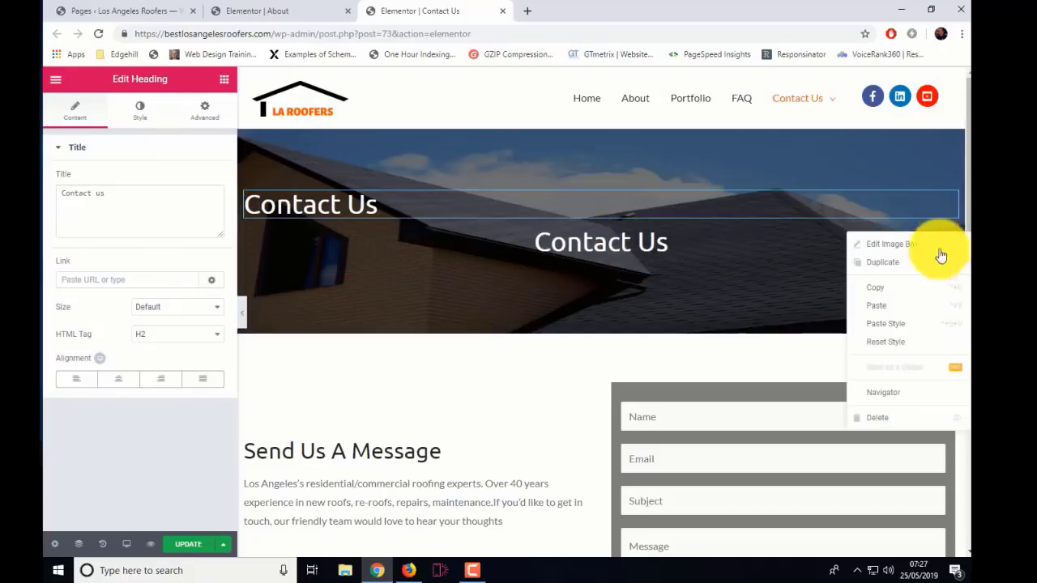
pyautogui.click(888, 417)
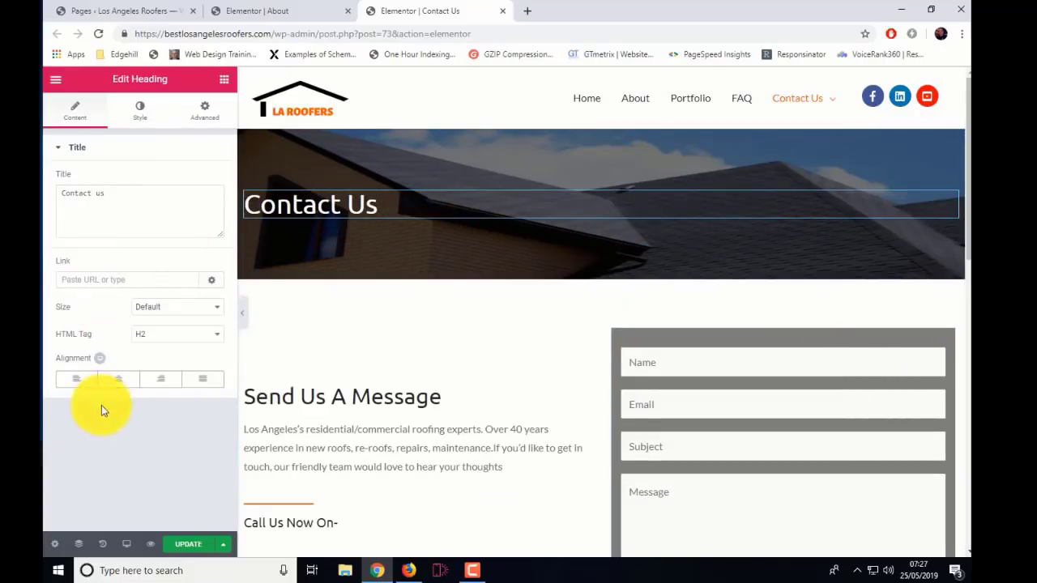
# Centre-align the Contact Us banner heading and update the page
pyautogui.click(117, 386)
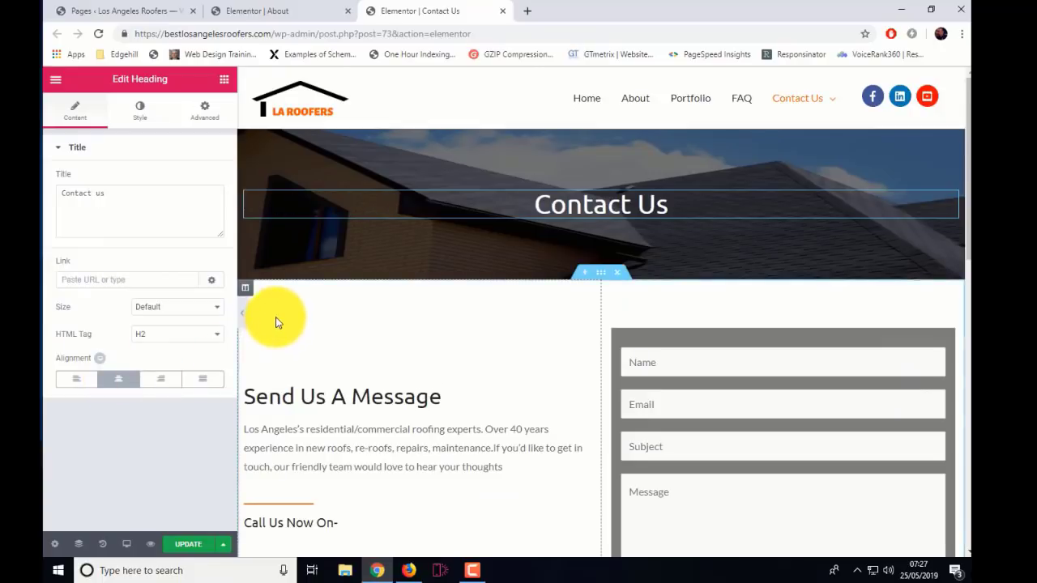
pyautogui.click(191, 547)
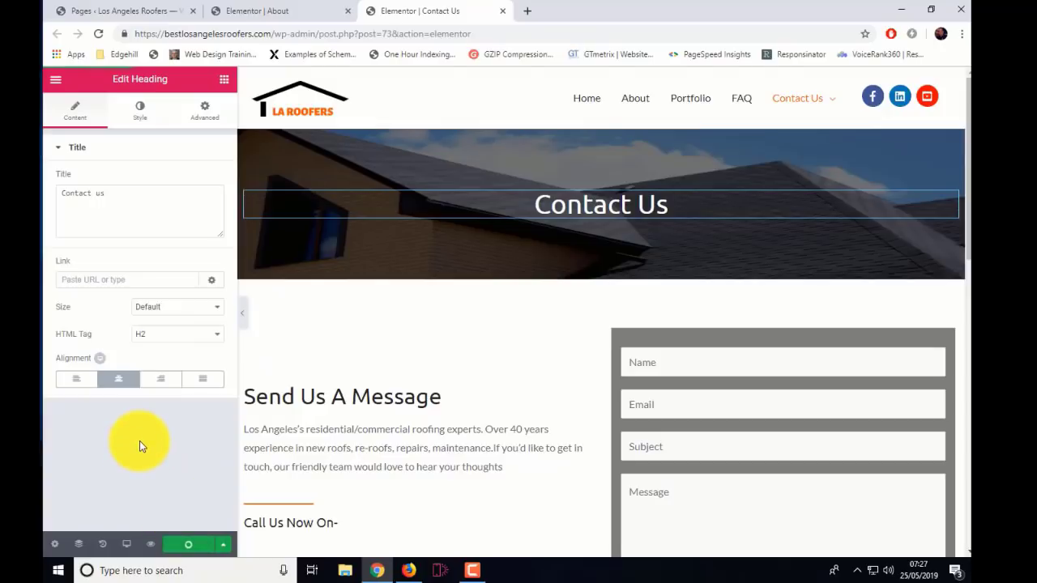
# Compare the About Us and Contact Us banners in the editor and on the live site in Firefox, then return to Chrome
pyautogui.click(285, 10)
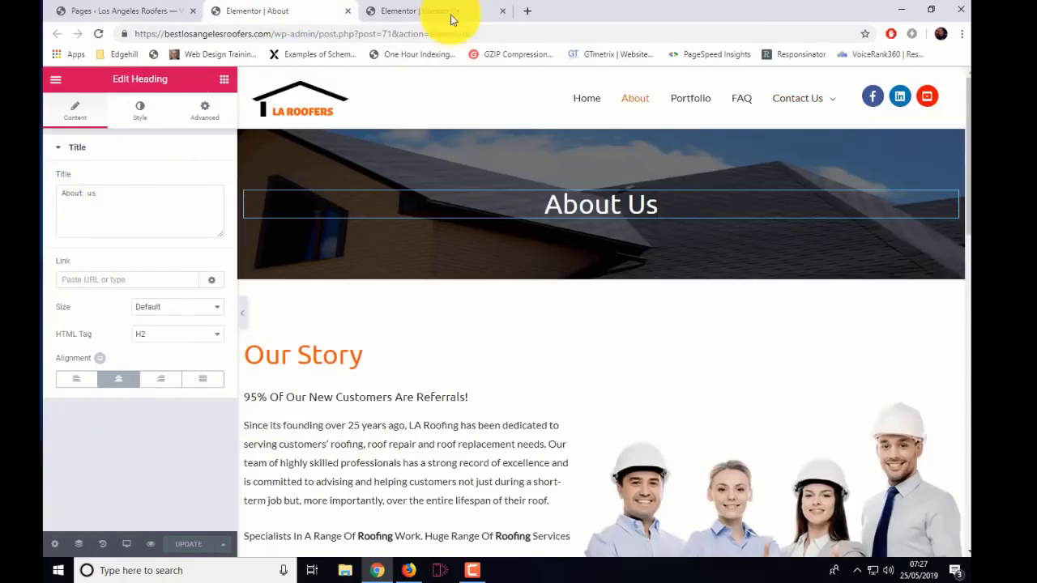
pyautogui.click(425, 11)
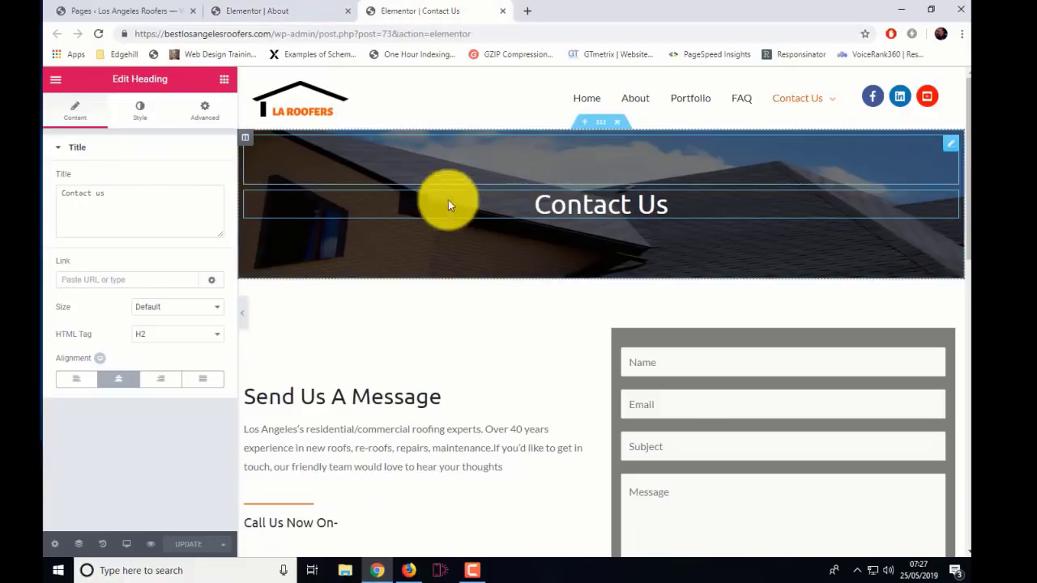
pyautogui.click(408, 571)
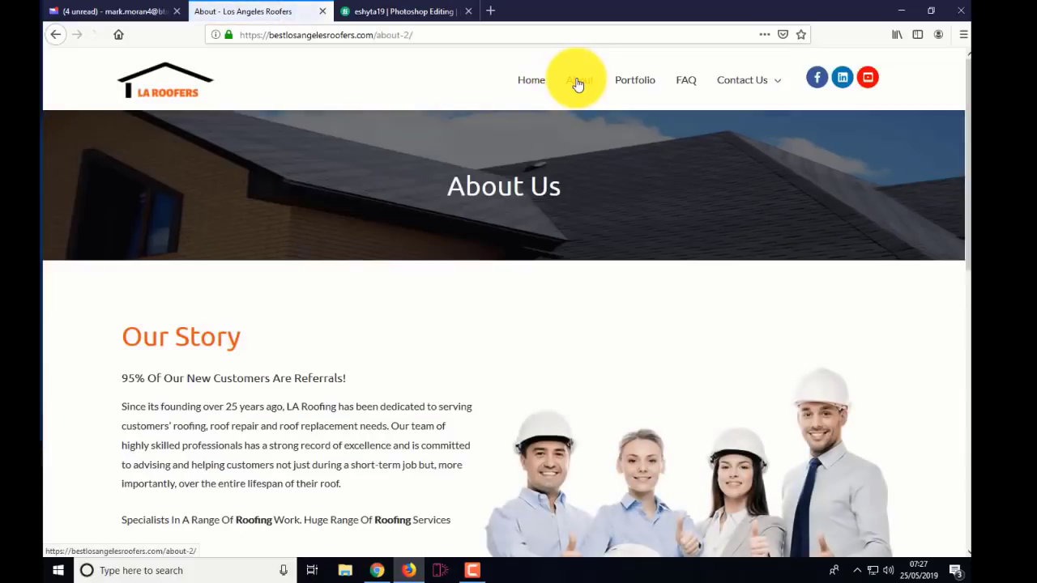
pyautogui.moveTo(735, 85)
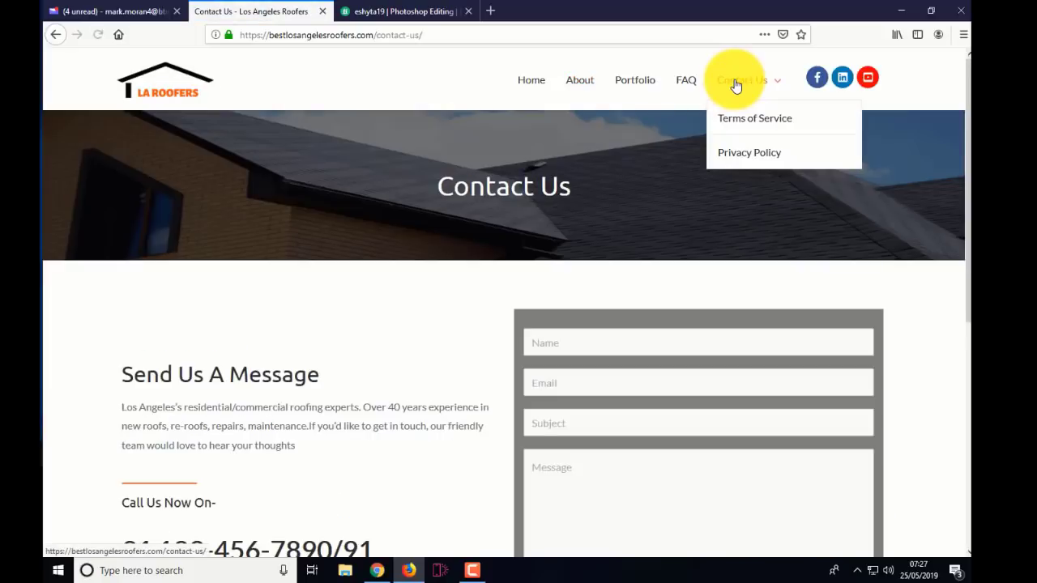
pyautogui.click(581, 82)
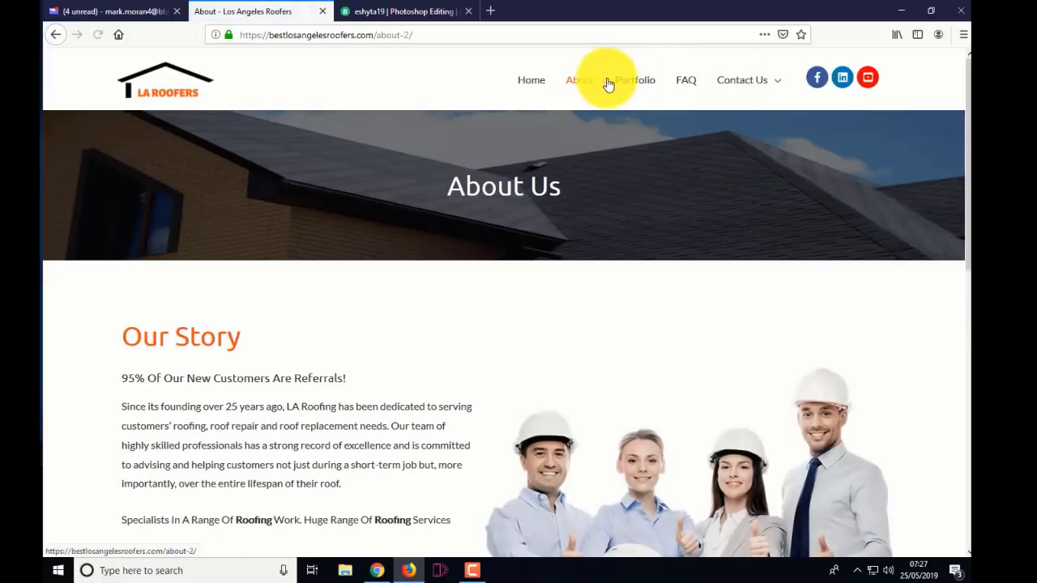
pyautogui.moveTo(742, 87)
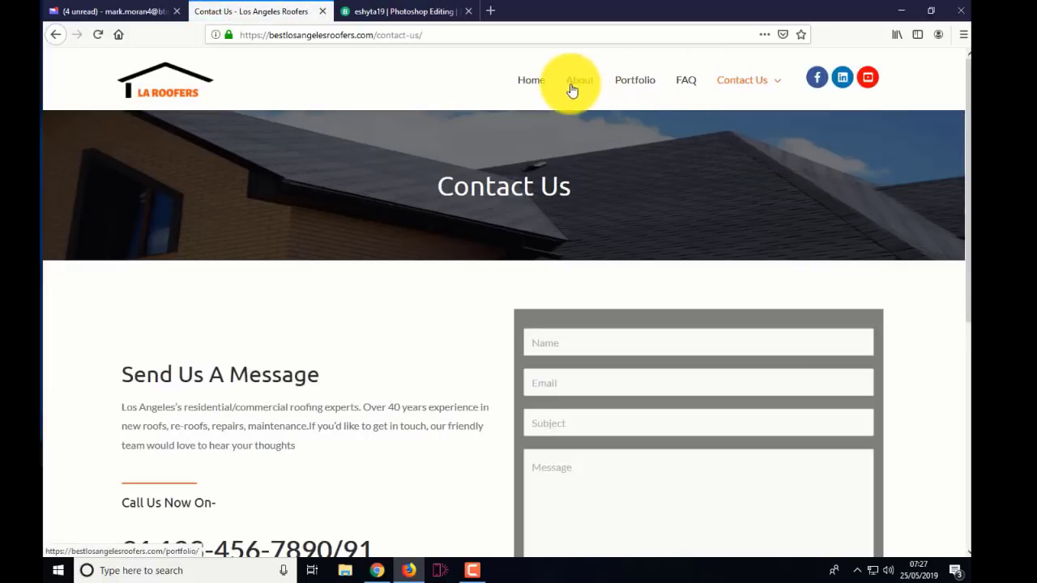
pyautogui.click(566, 84)
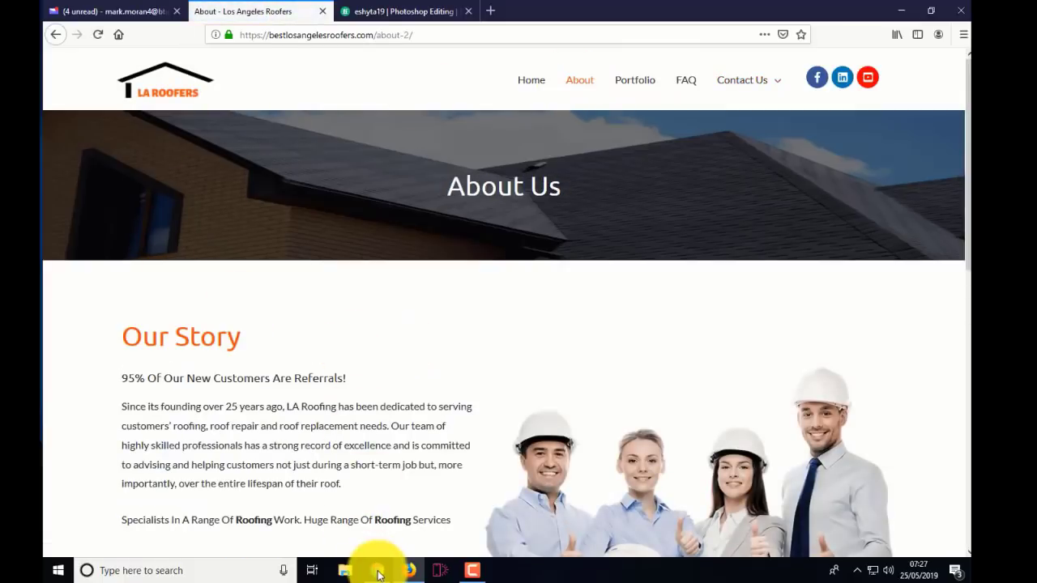
pyautogui.click(377, 570)
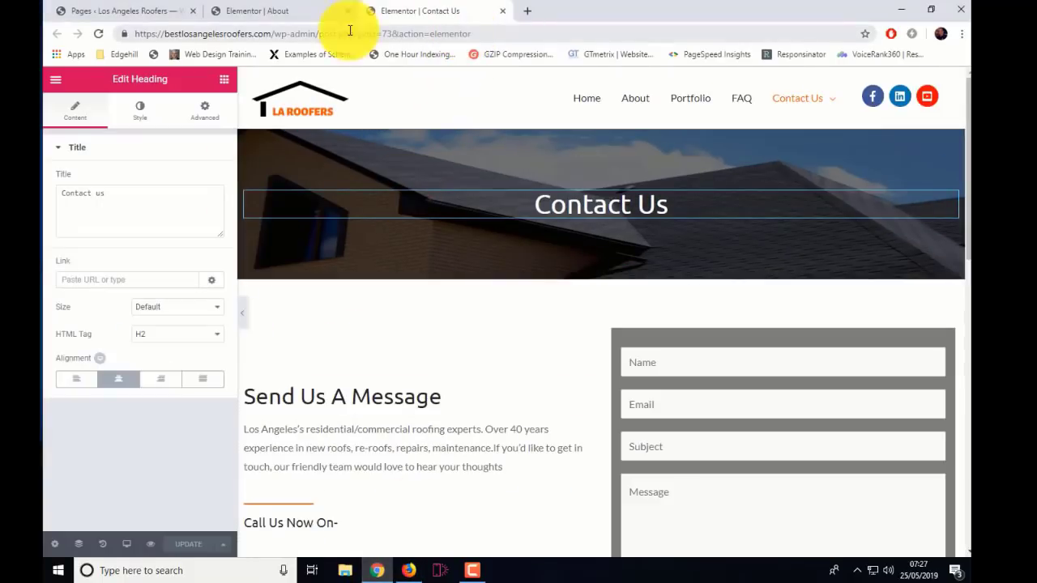
pyautogui.click(291, 9)
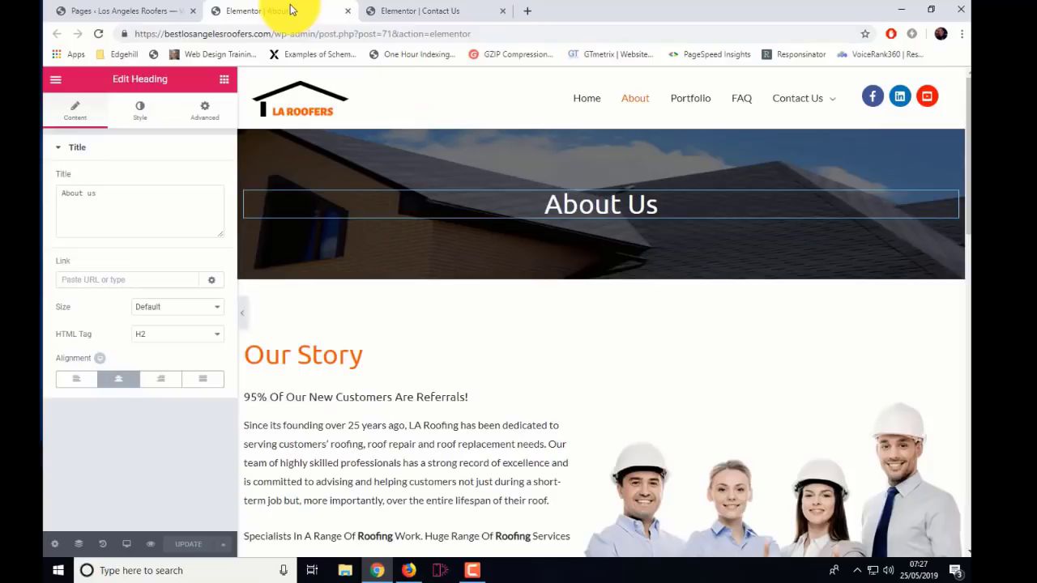
# Open the FAQ, Portfolio, Privacy Policy and Terms of Service pages for editing with Elementor, each in a new browser tab
pyautogui.click(134, 10)
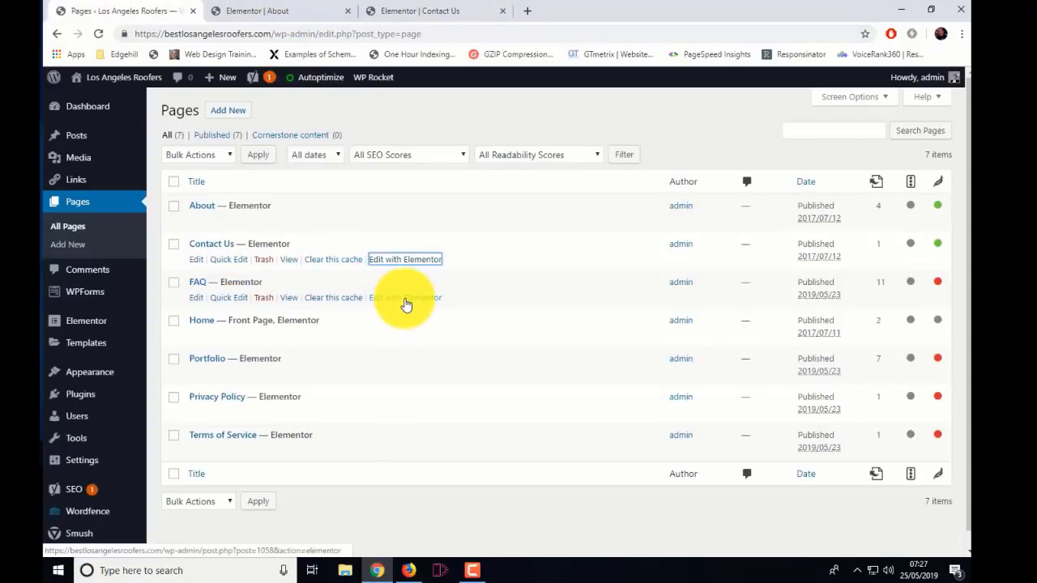
pyautogui.rightClick(407, 303)
pyautogui.click(424, 307)
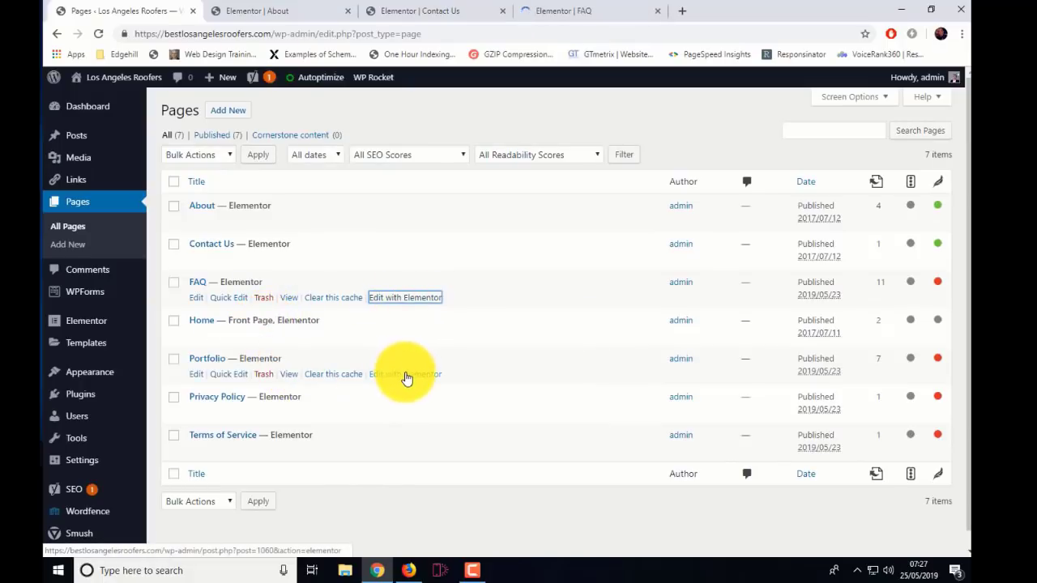
pyautogui.rightClick(407, 378)
pyautogui.click(433, 385)
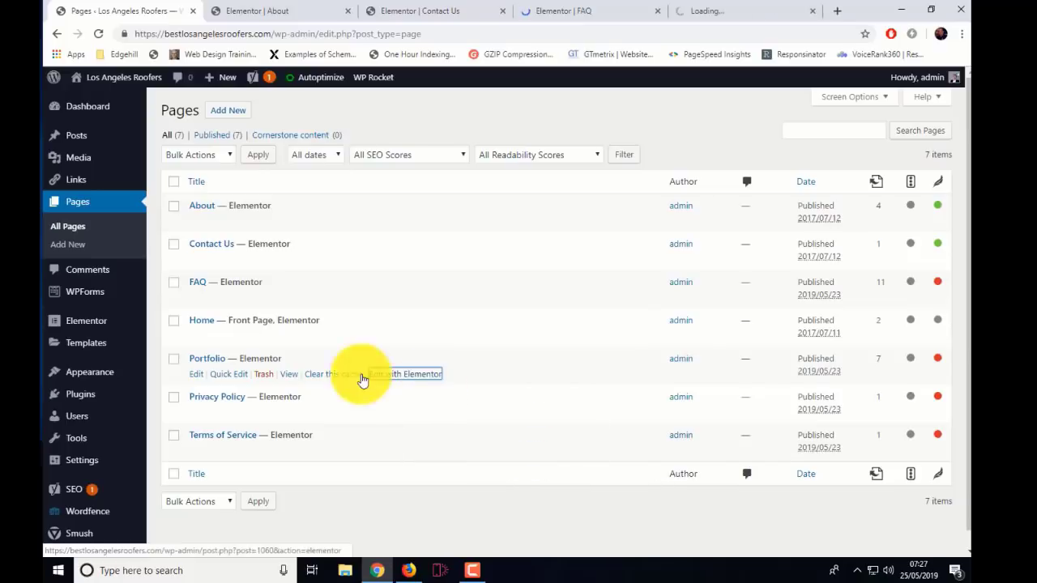
pyautogui.rightClick(410, 412)
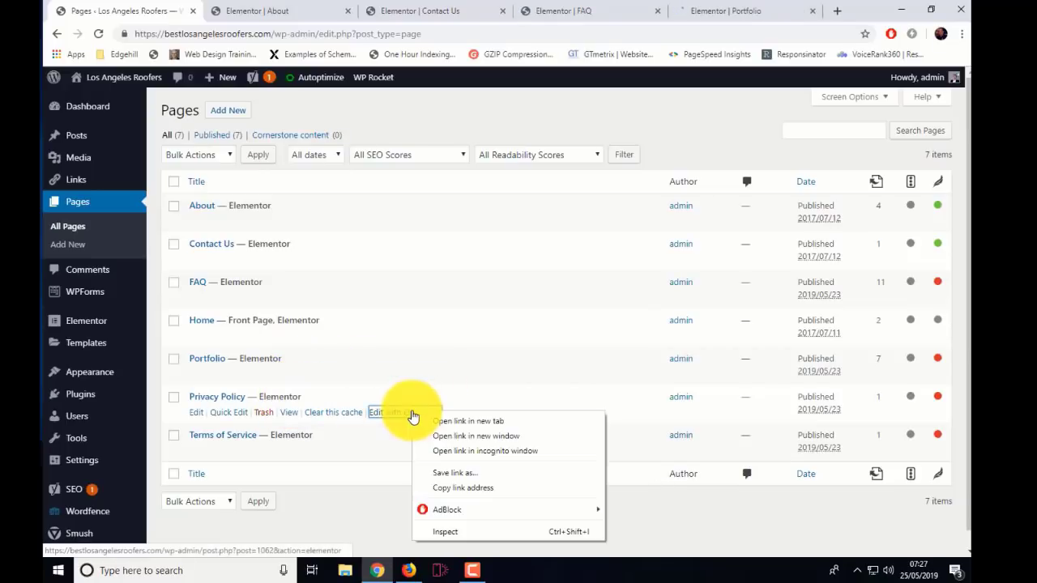
pyautogui.click(451, 421)
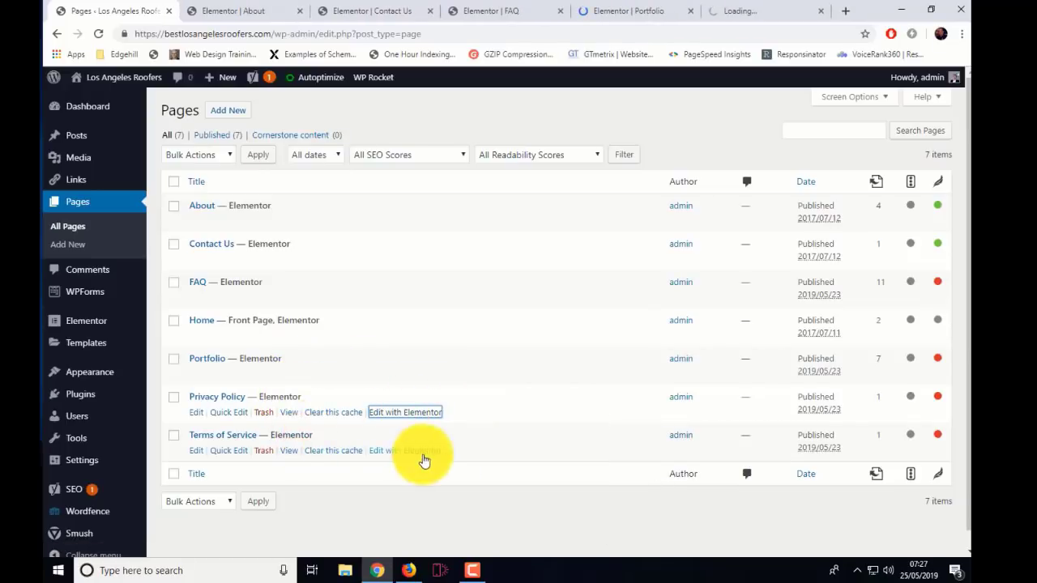
pyautogui.rightClick(410, 453)
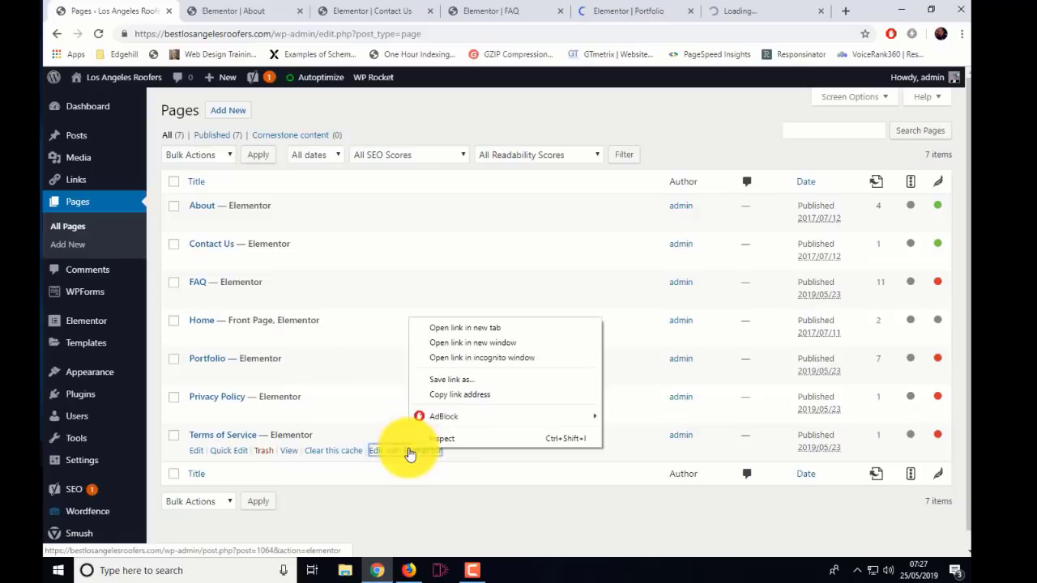
pyautogui.click(469, 328)
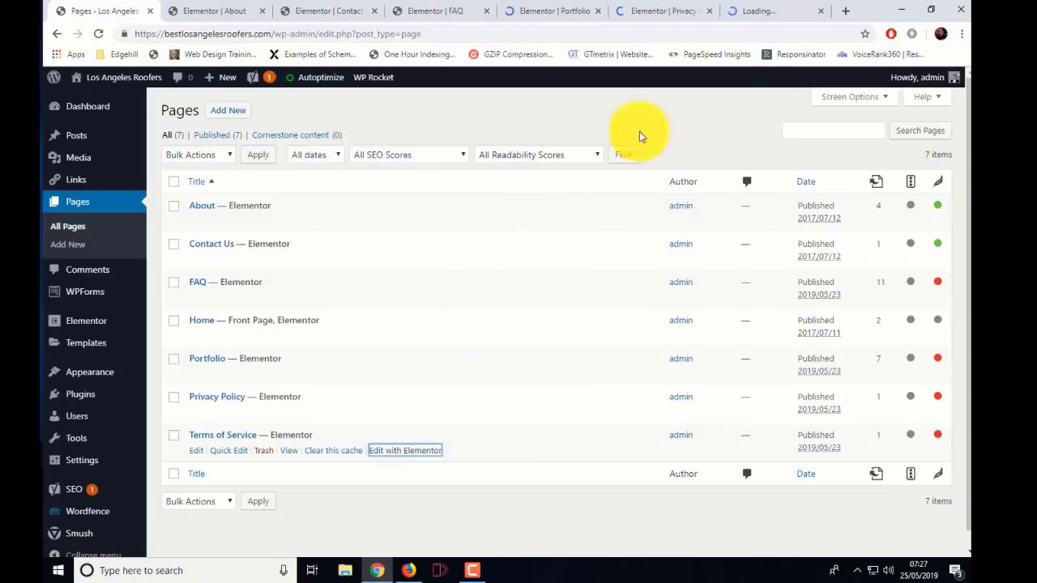
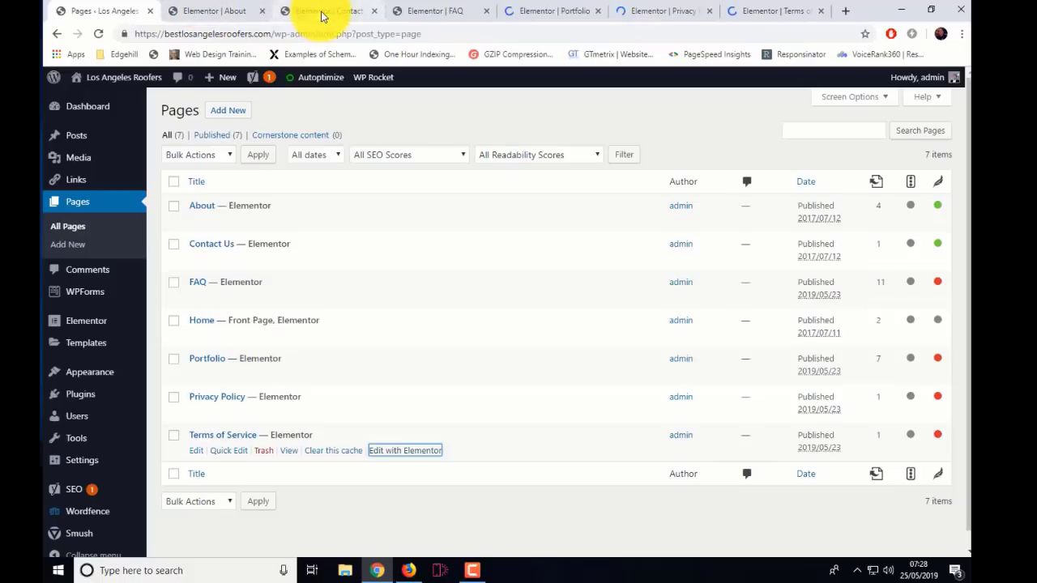
# Copy the title from the FAQ page banner's image box and add a Heading widget above that box
pyautogui.click(446, 11)
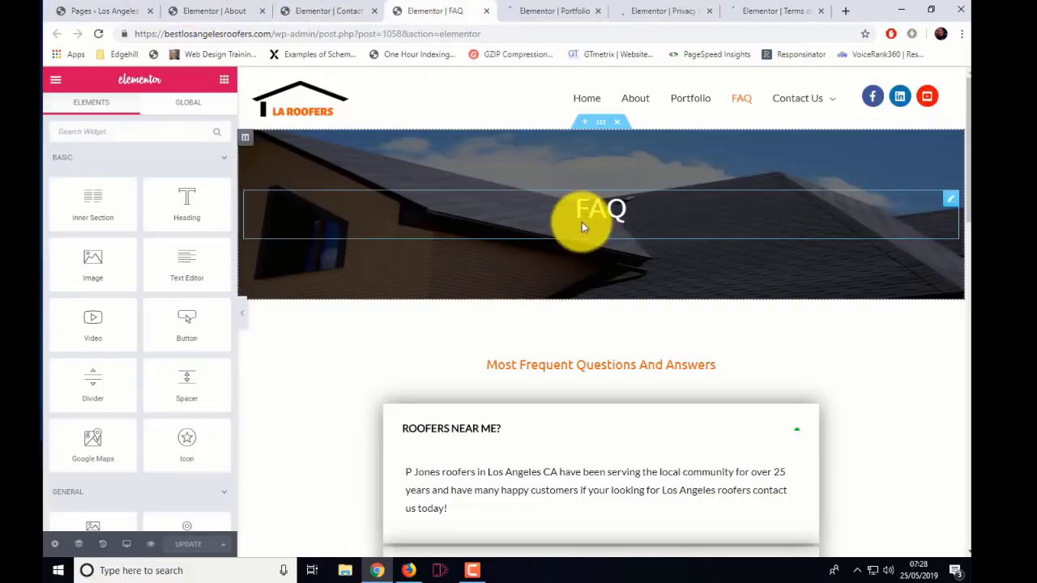
pyautogui.click(582, 209)
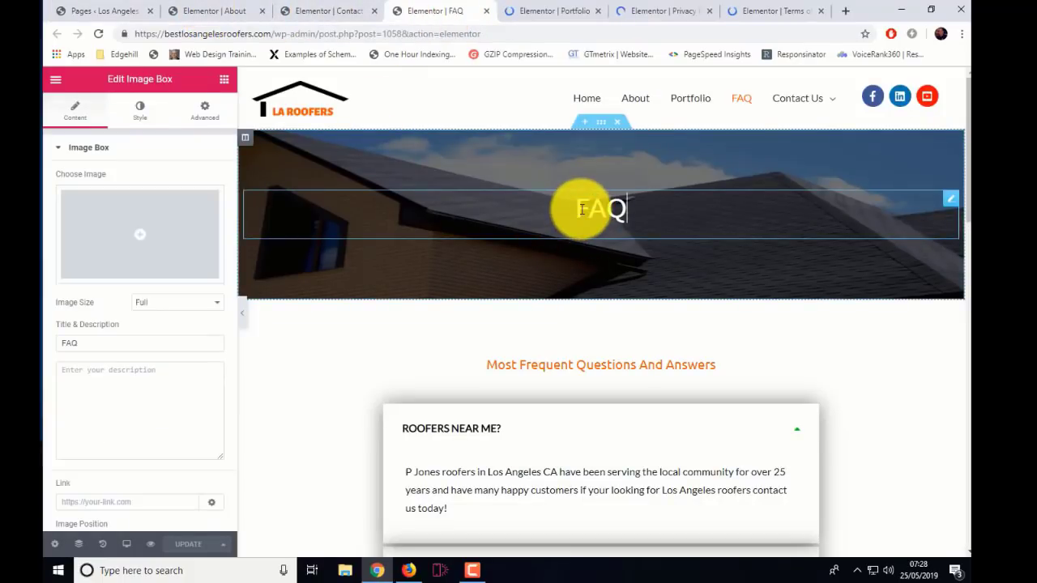
pyautogui.moveTo(81, 342); pyautogui.dragTo(60, 343)
pyautogui.rightClick(68, 344)
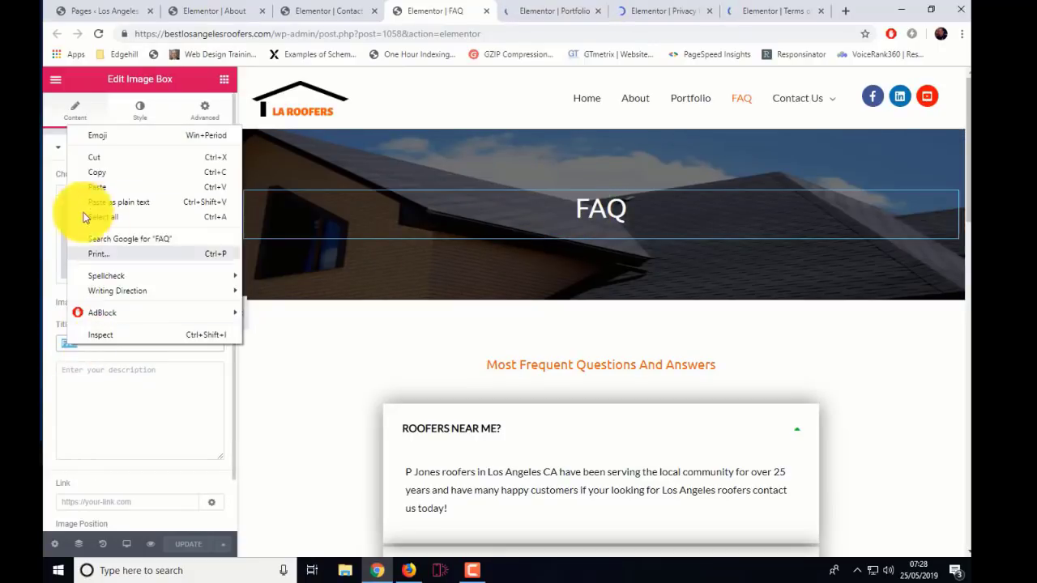
pyautogui.click(105, 172)
pyautogui.click(224, 80)
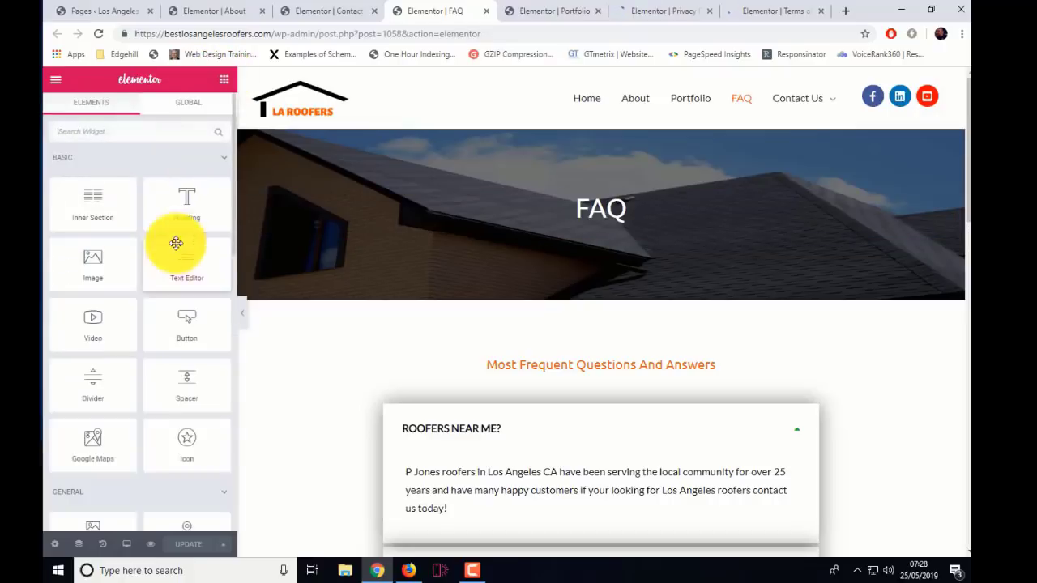
pyautogui.moveTo(201, 209); pyautogui.dragTo(602, 208)
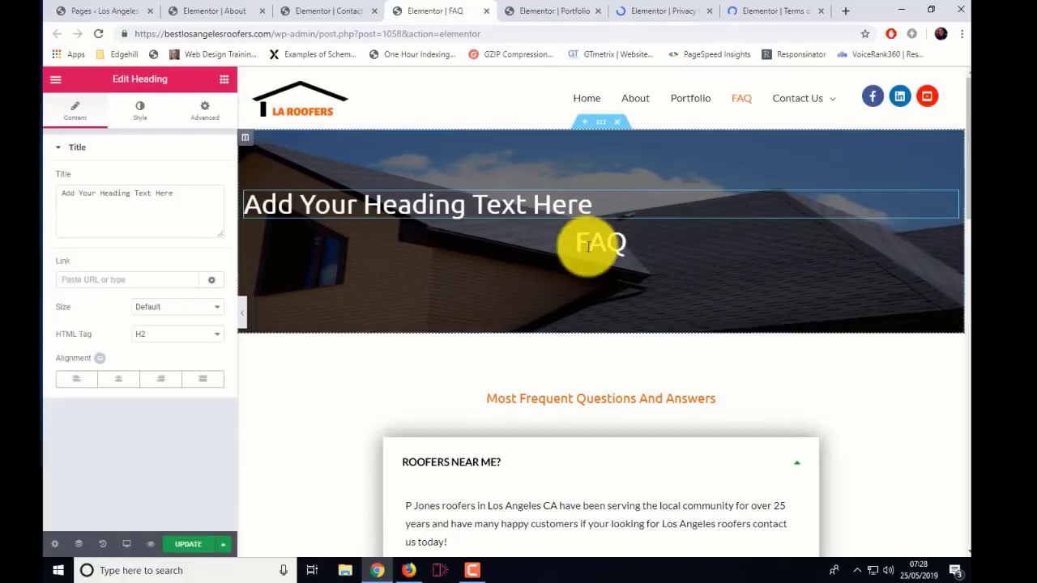
# Replace the new heading's placeholder text with the copied title FAQ and centre-align it
pyautogui.moveTo(187, 192); pyautogui.dragTo(46, 197)
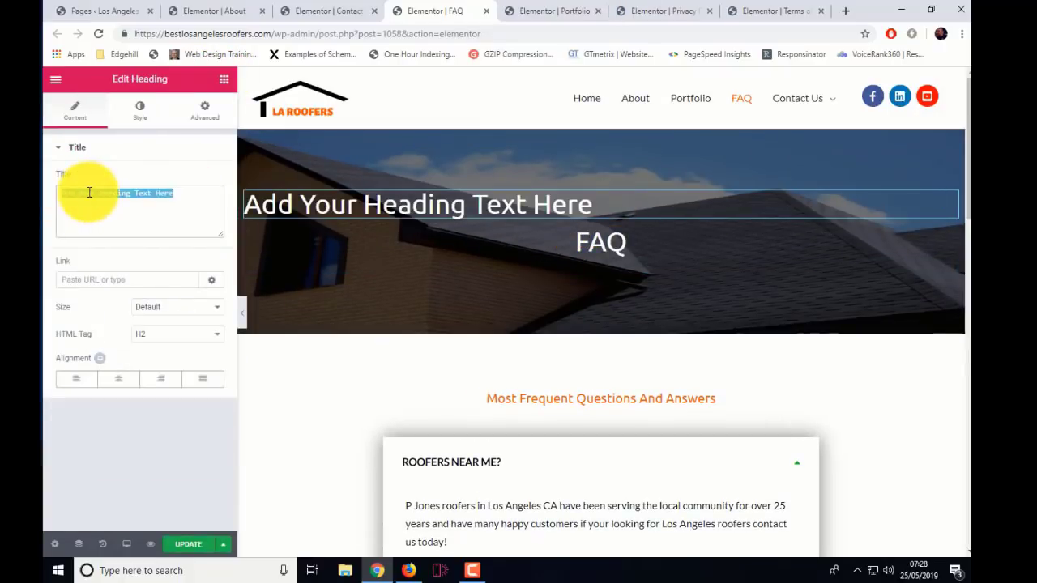
pyautogui.rightClick(89, 197)
pyautogui.click(134, 267)
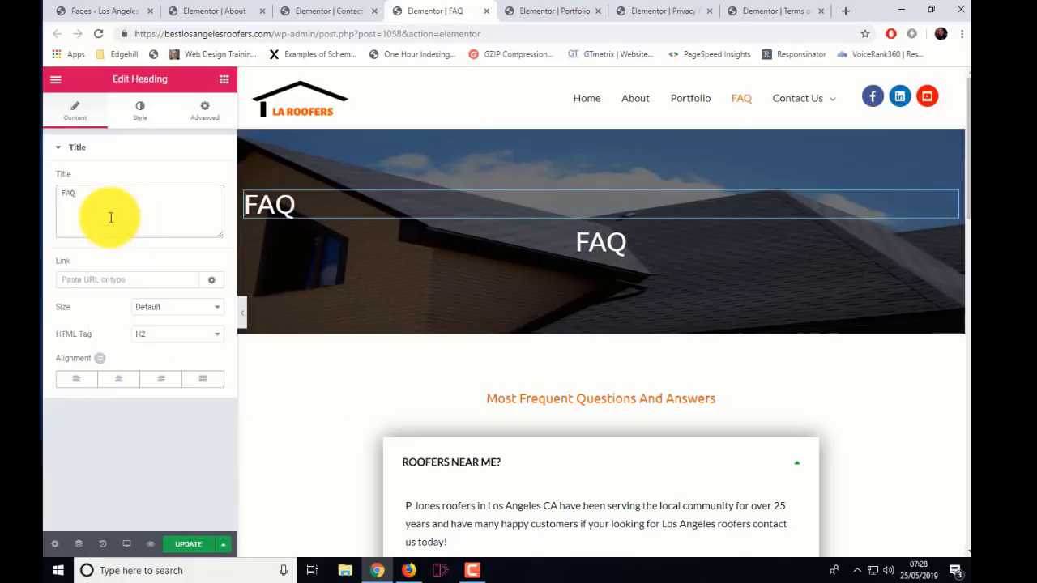
pyautogui.click(116, 386)
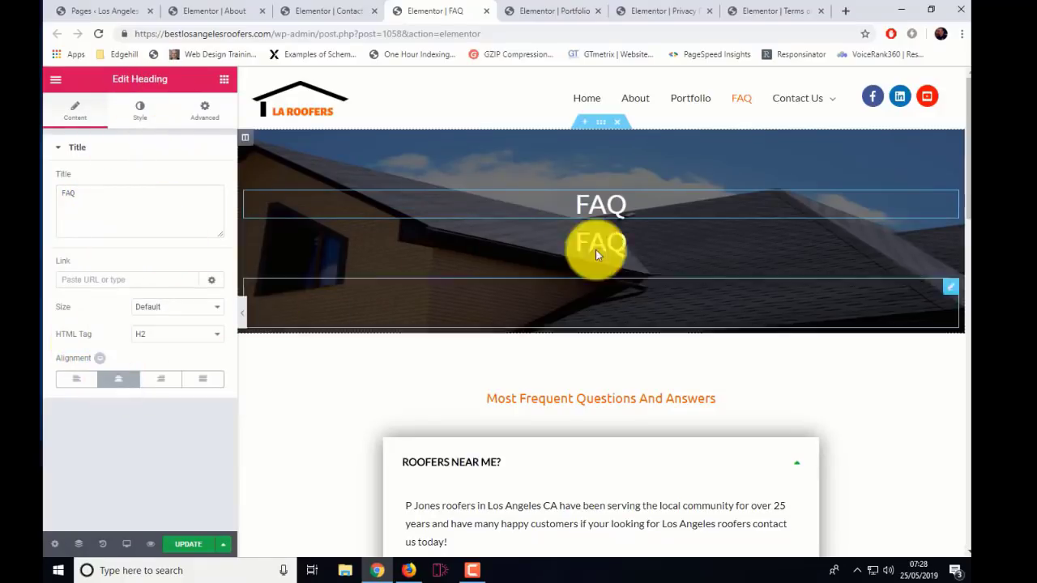
# Delete the old FAQ image box from the banner and update the page
pyautogui.rightClick(946, 236)
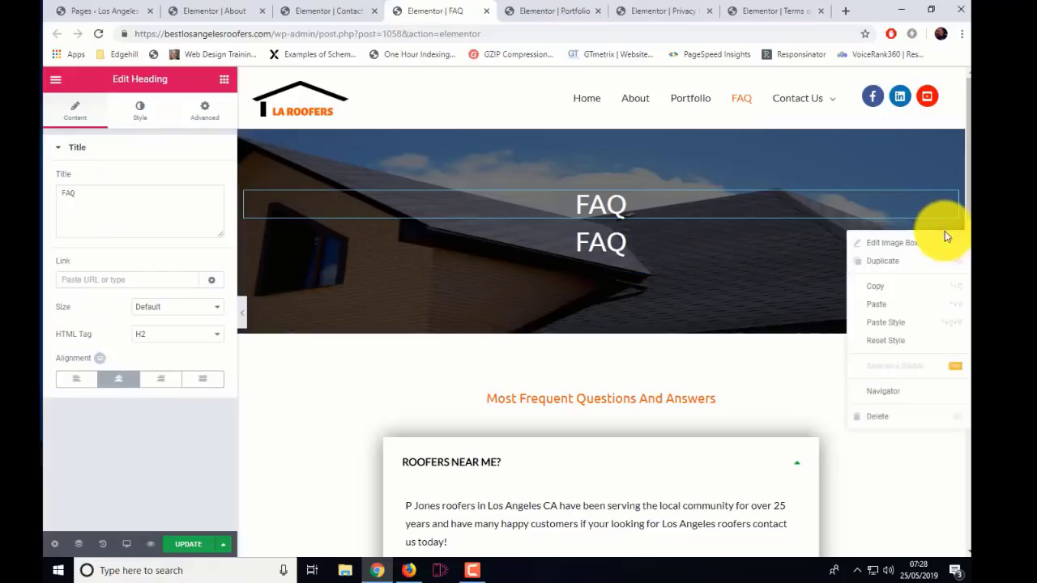
pyautogui.click(881, 418)
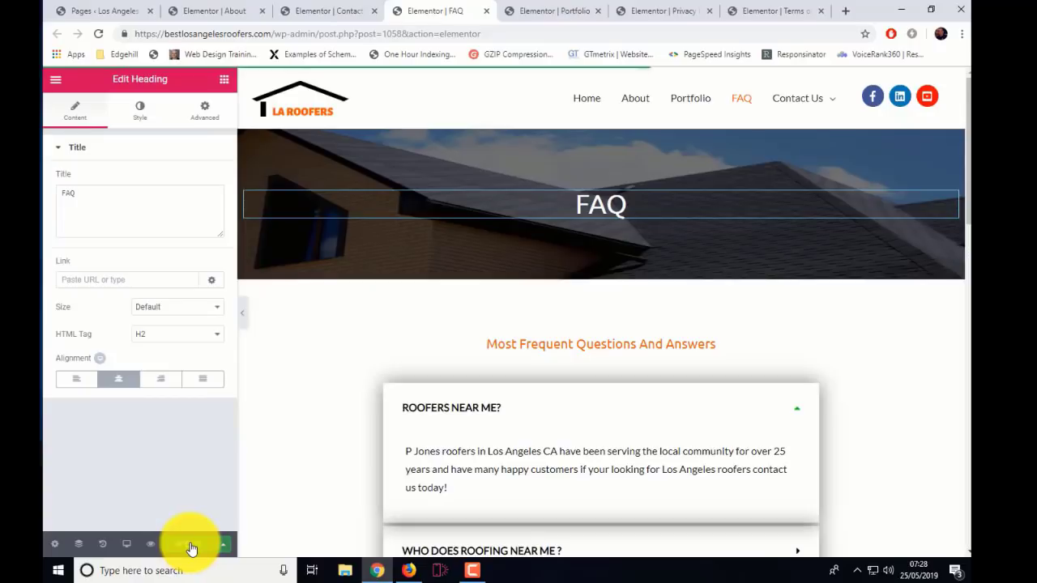
pyautogui.click(192, 549)
# Close the Contact Us and FAQ editor tabs
pyautogui.click(374, 10)
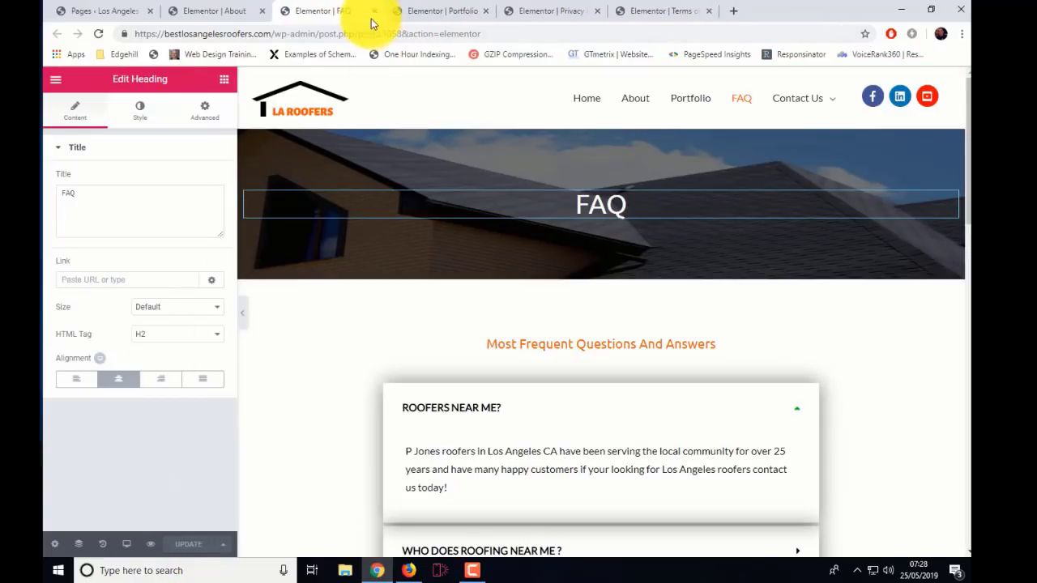
pyautogui.click(379, 11)
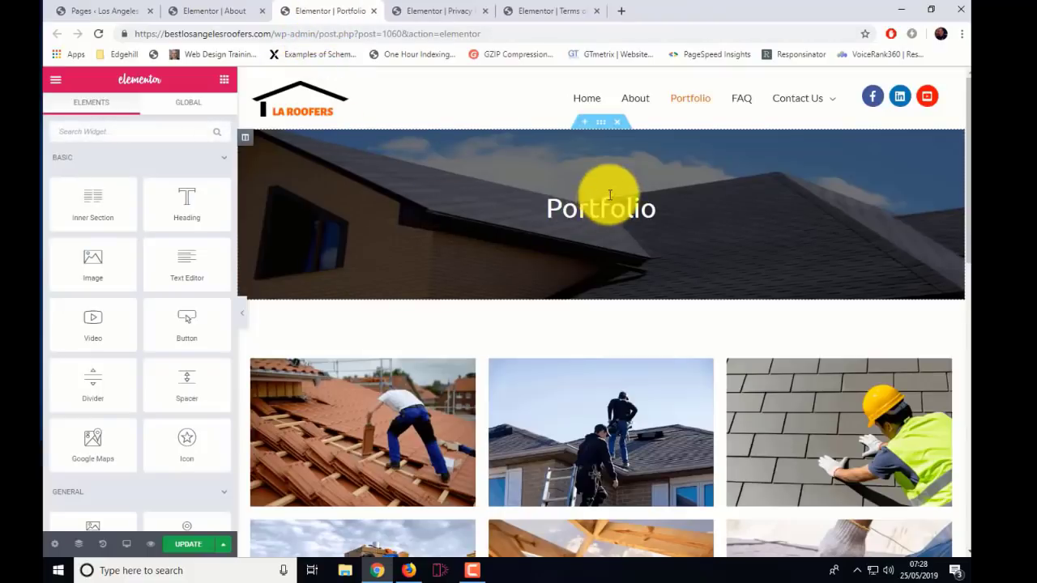
# Copy the title from the Portfolio page banner's image box and add a Heading widget above that box
pyautogui.click(548, 206)
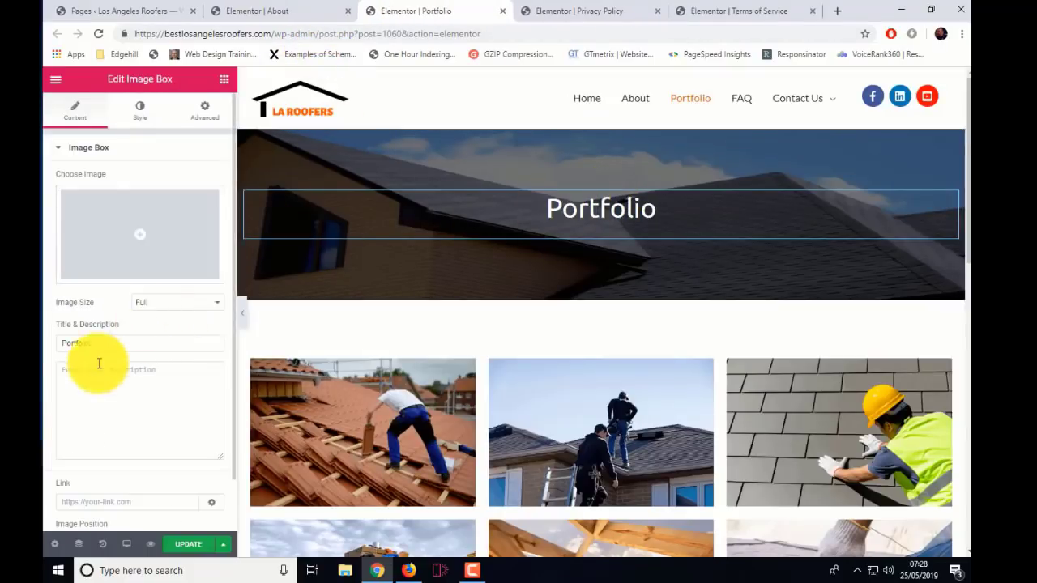
pyautogui.moveTo(99, 349); pyautogui.dragTo(57, 349)
pyautogui.rightClick(72, 346)
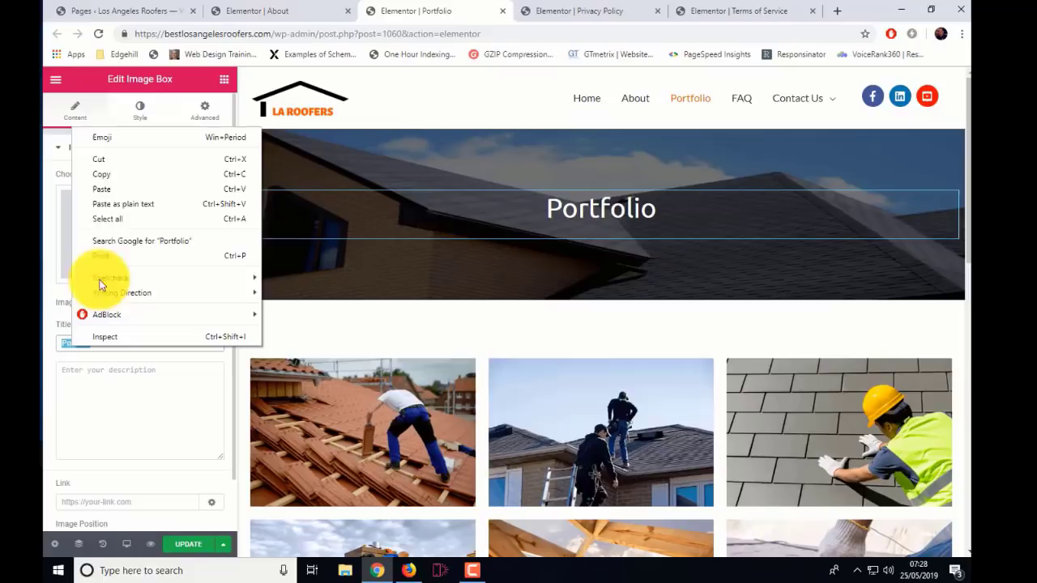
pyautogui.click(109, 177)
pyautogui.click(222, 80)
pyautogui.moveTo(179, 214); pyautogui.dragTo(578, 213)
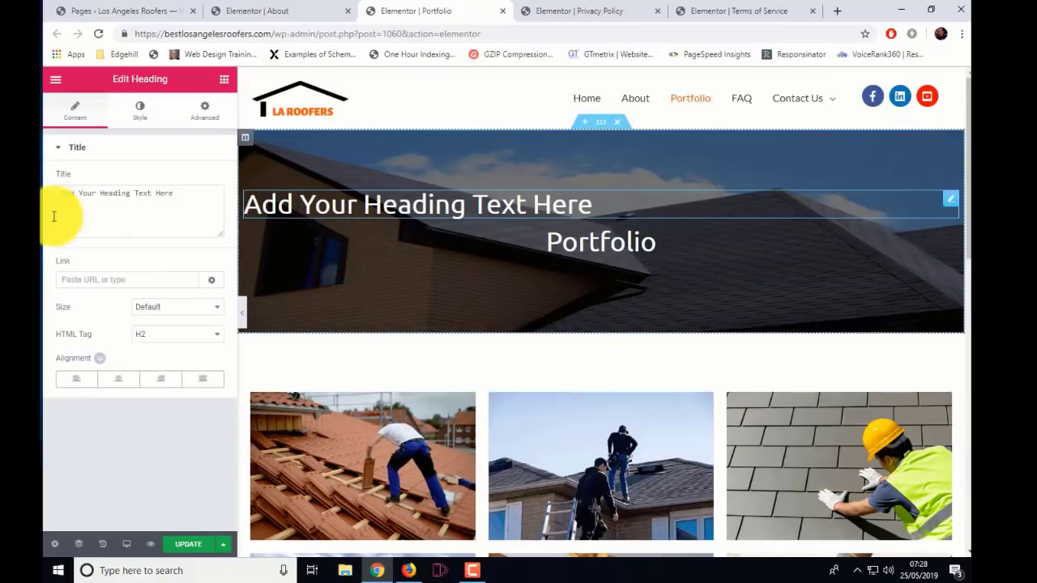
# Replace the new heading's placeholder text with the copied title Portfolio and centre-align it
pyautogui.moveTo(190, 196); pyautogui.dragTo(45, 205)
pyautogui.rightClick(169, 200)
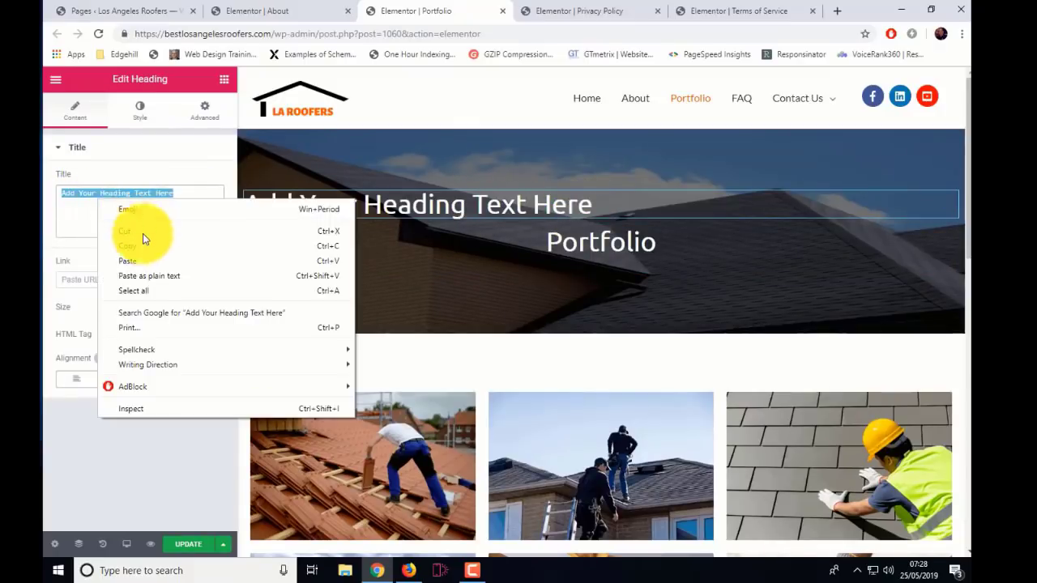
pyautogui.click(190, 260)
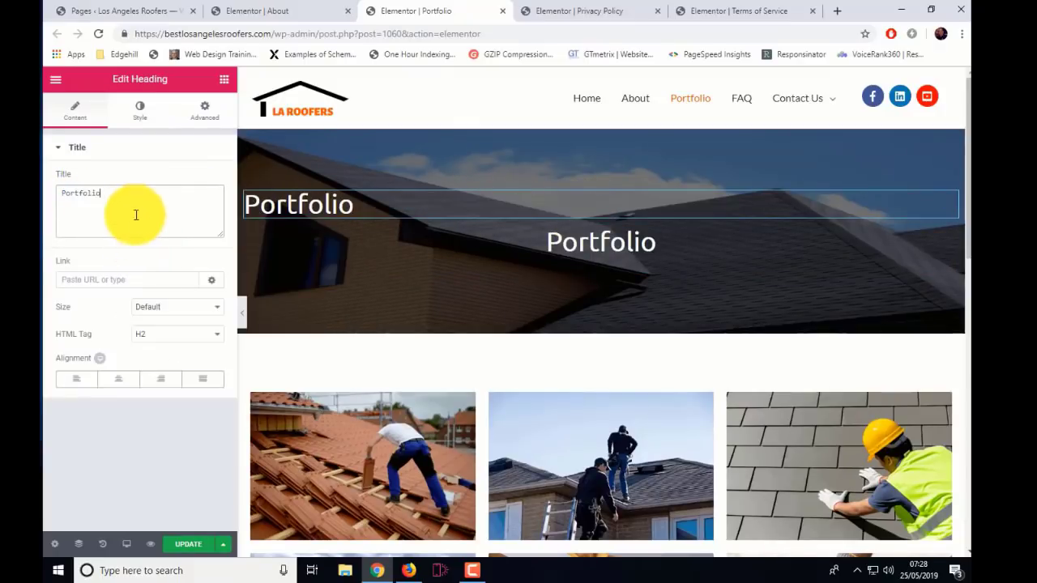
pyautogui.click(119, 381)
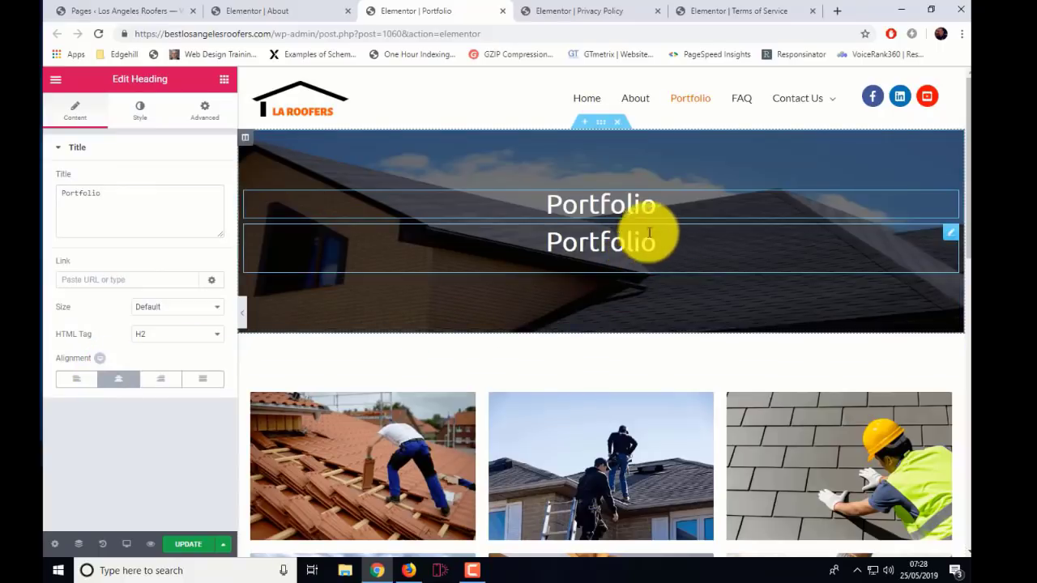
# Delete the old Portfolio image box from the banner and update the page
pyautogui.click(848, 258)
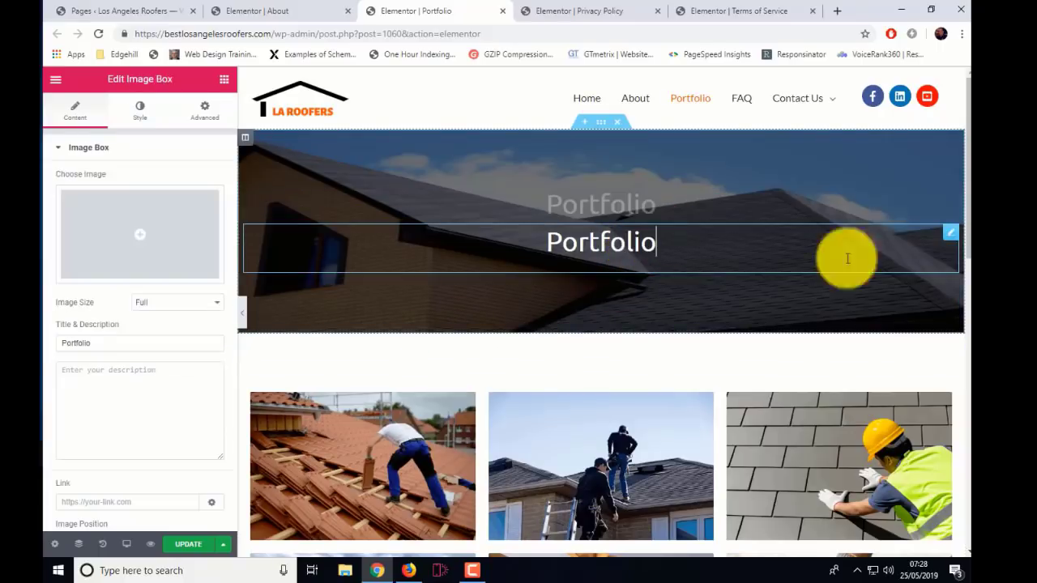
pyautogui.rightClick(946, 238)
pyautogui.click(877, 419)
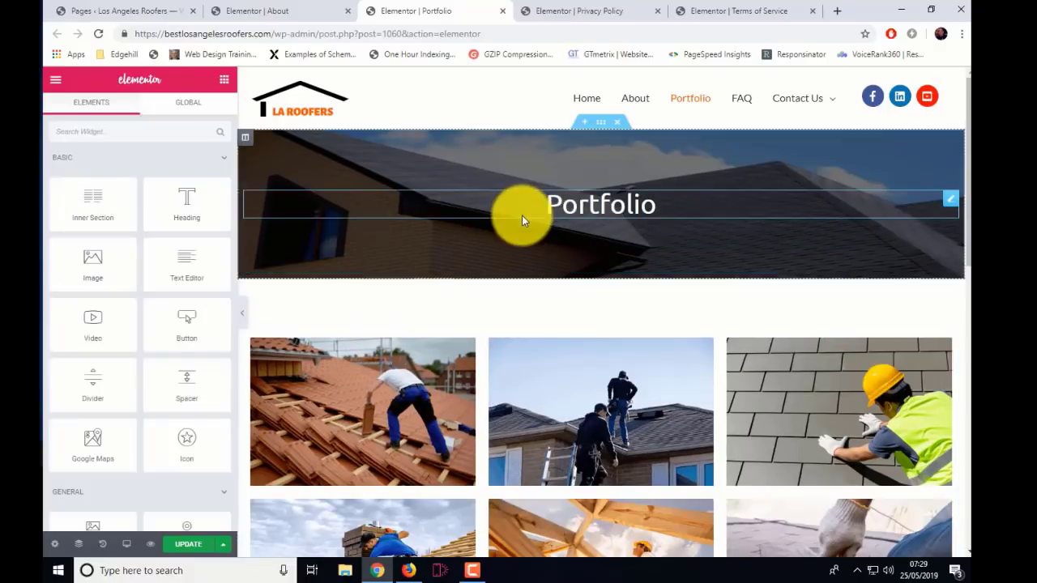
pyautogui.click(192, 538)
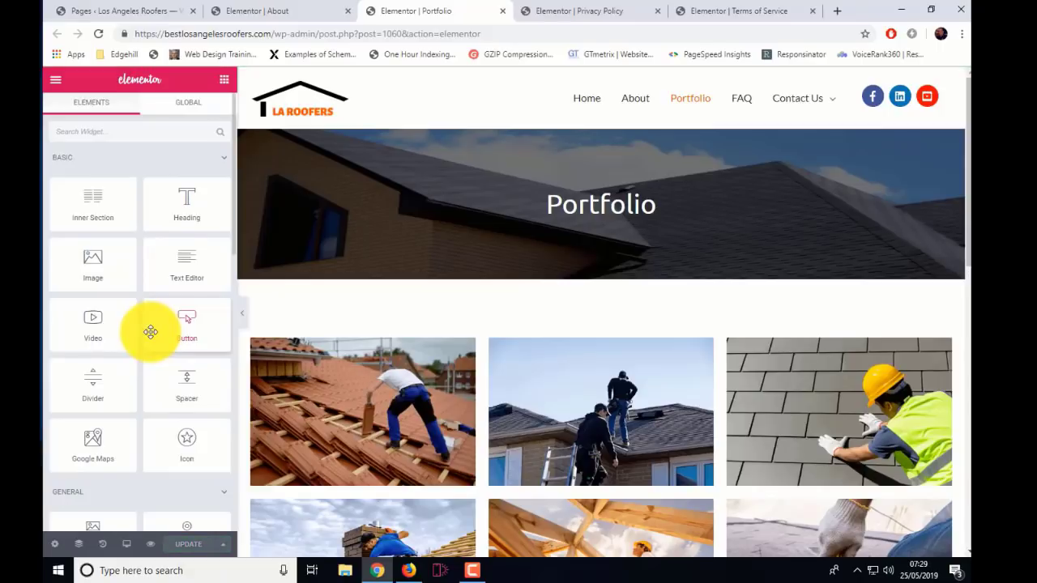
# Leave the Portfolio editor, copy the Privacy Policy banner's image-box title and add a Heading widget above that box
pyautogui.click(503, 11)
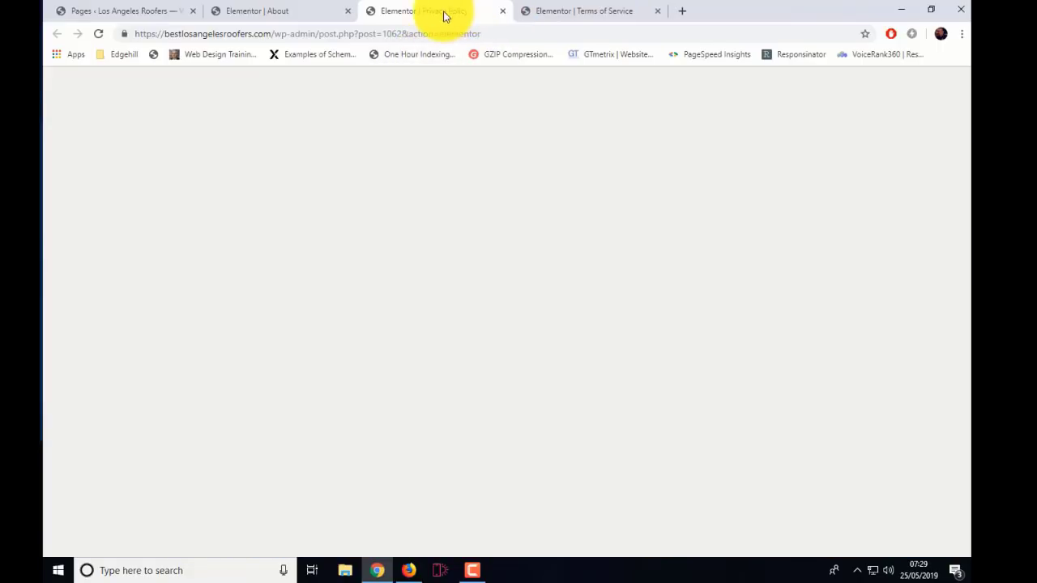
pyautogui.click(524, 212)
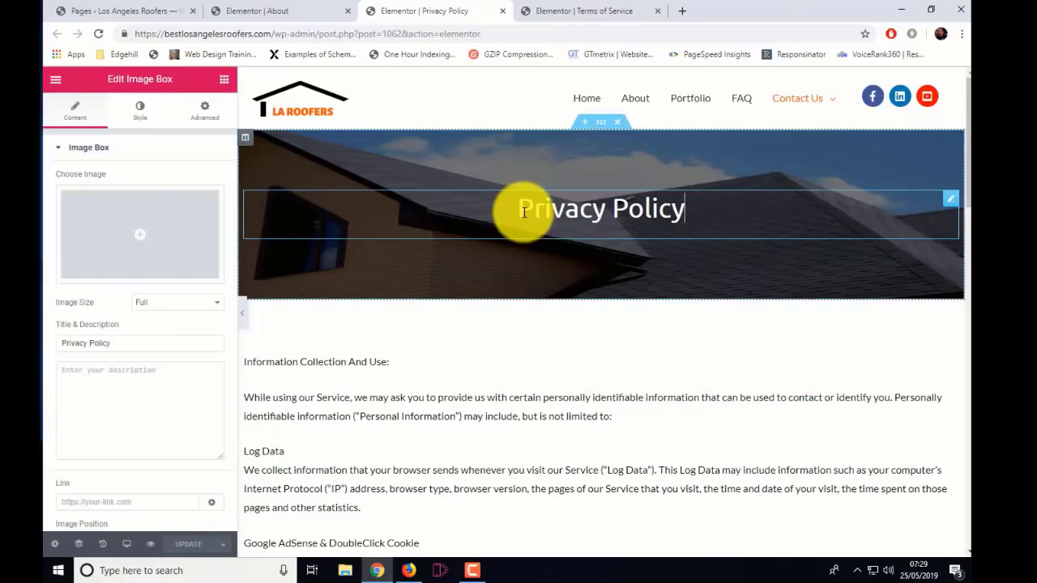
pyautogui.moveTo(116, 343); pyautogui.dragTo(44, 346)
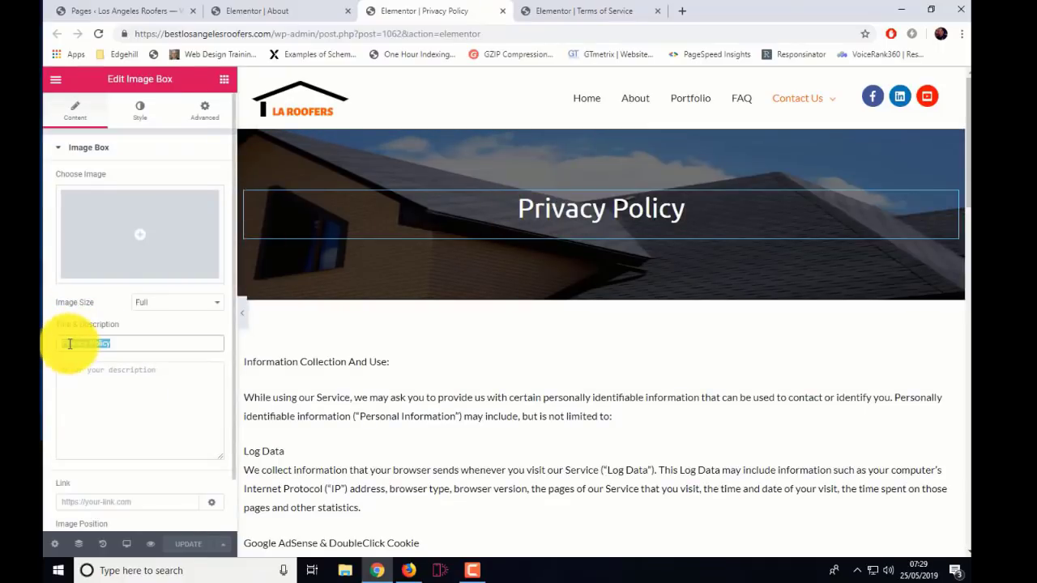
pyautogui.rightClick(81, 343)
pyautogui.click(125, 174)
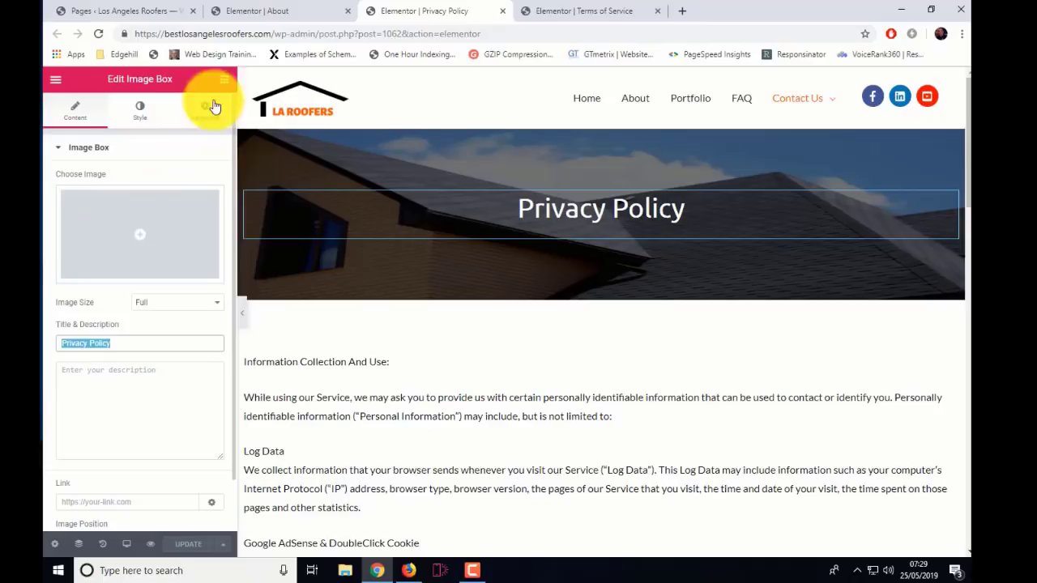
pyautogui.click(220, 77)
pyautogui.moveTo(181, 207); pyautogui.dragTo(578, 203)
# Replace the new heading's placeholder text with the copied title Privacy Policy and centre-align it
pyautogui.moveTo(167, 198); pyautogui.dragTo(81, 197)
pyautogui.rightClick(81, 197)
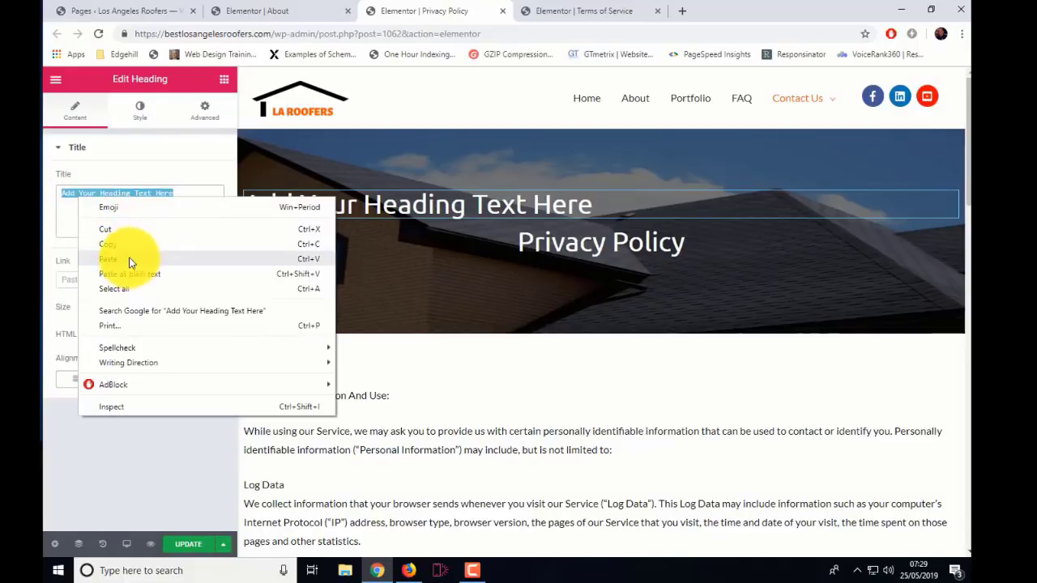
pyautogui.click(129, 263)
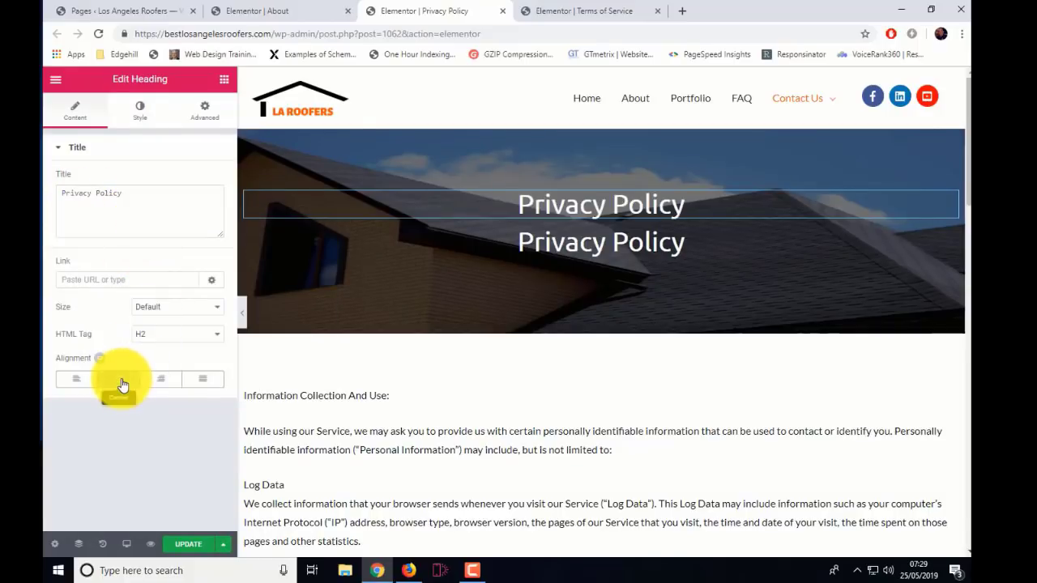
# Delete the old Privacy Policy image box from the banner and update the page
pyautogui.rightClick(949, 235)
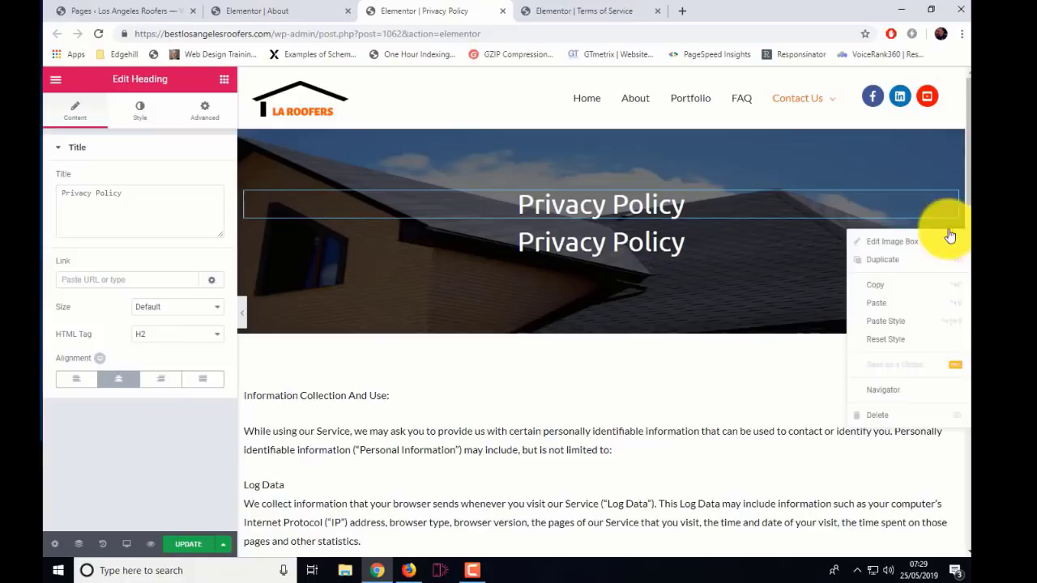
pyautogui.click(869, 412)
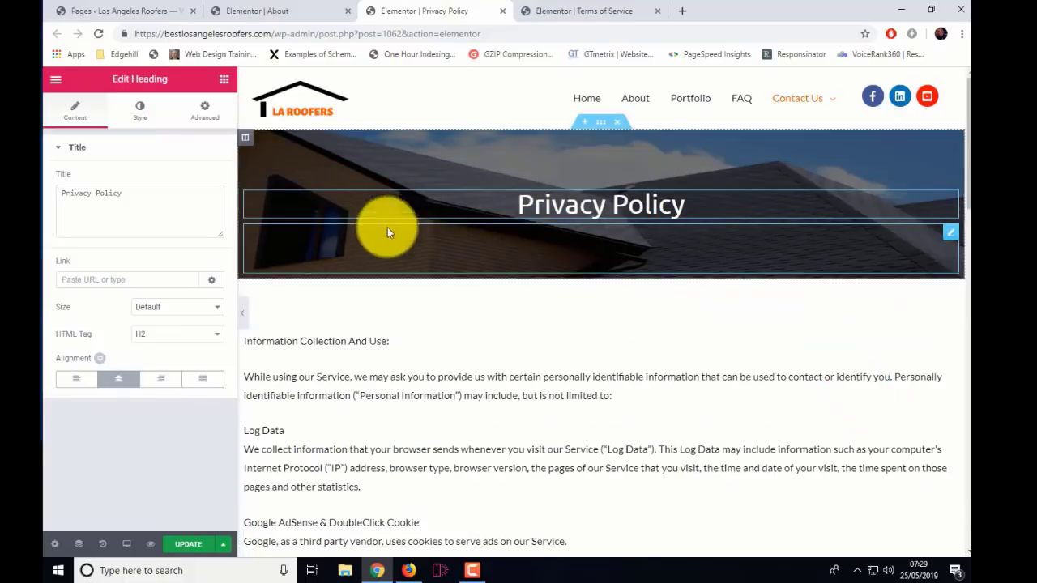
pyautogui.click(189, 544)
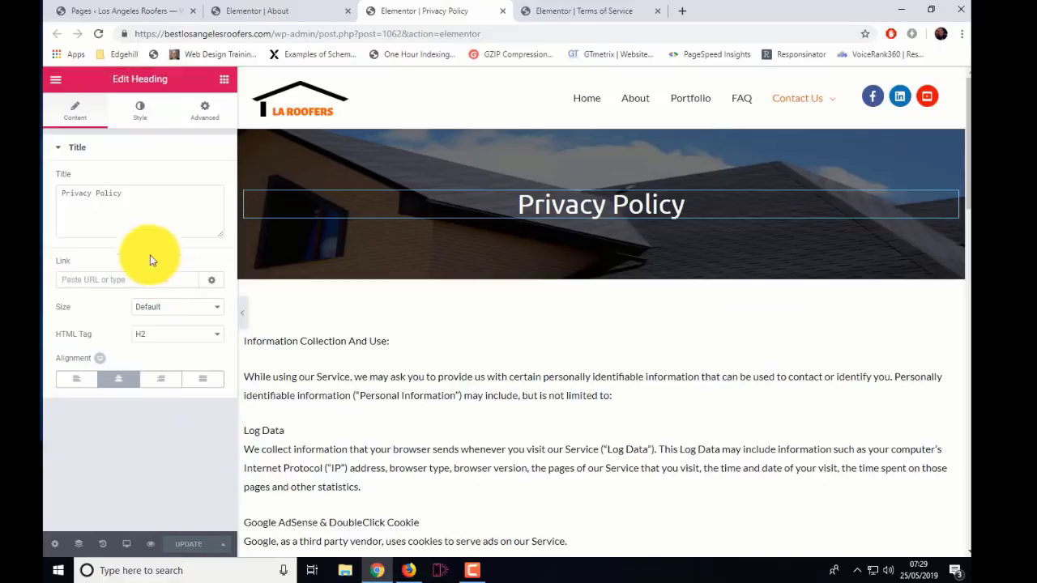
# On the Terms of Service page, copy the banner image box's title and add a Heading widget above that box
pyautogui.click(577, 14)
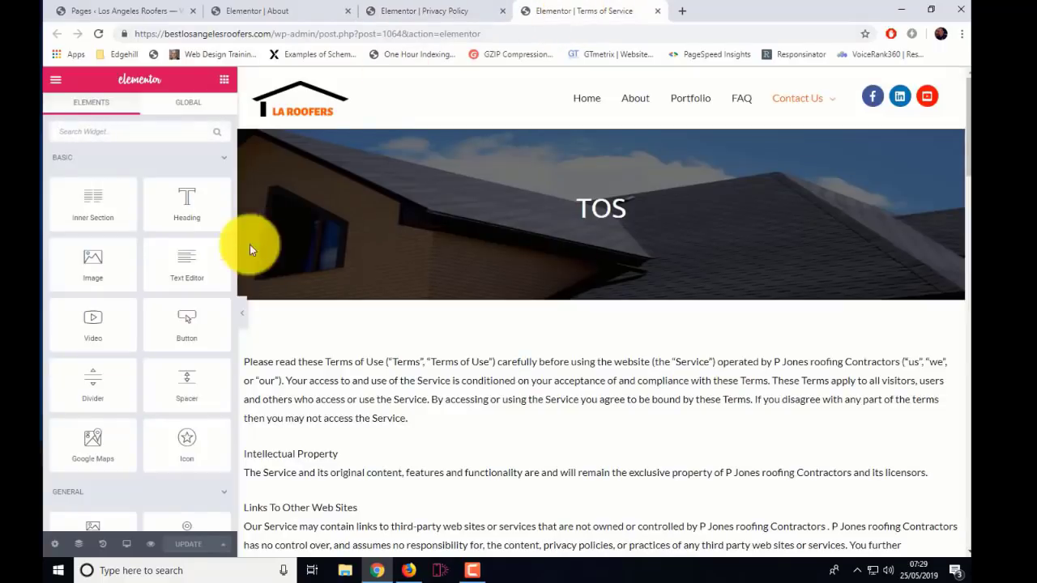
pyautogui.click(373, 215)
pyautogui.moveTo(92, 348); pyautogui.dragTo(43, 344)
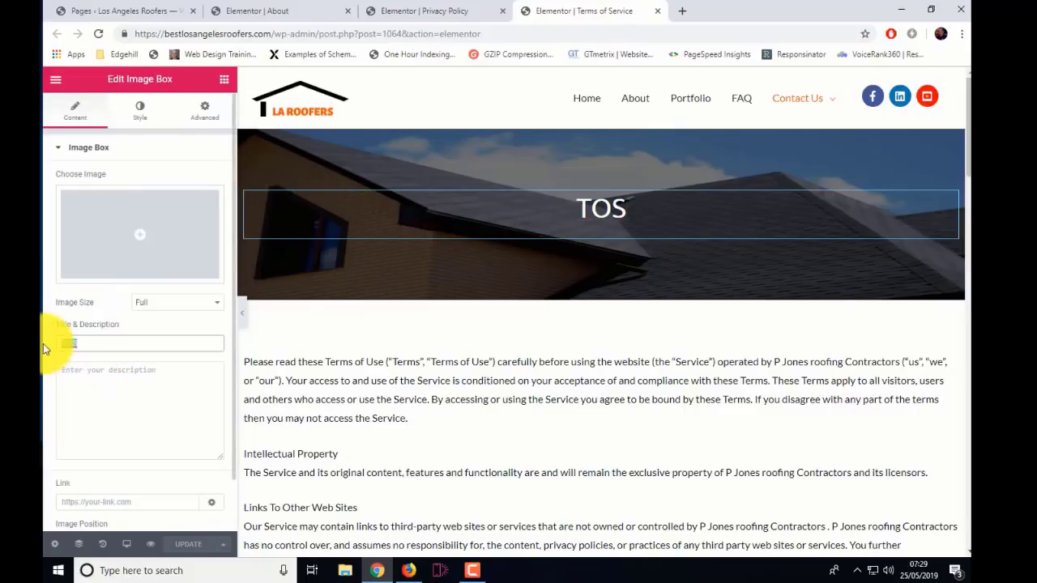
pyautogui.rightClick(66, 345)
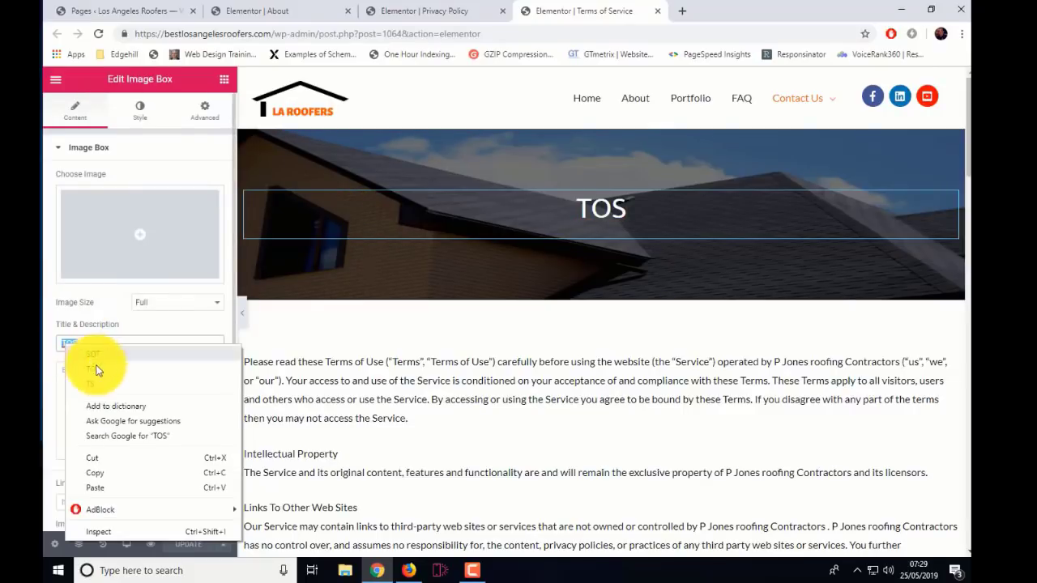
pyautogui.click(102, 473)
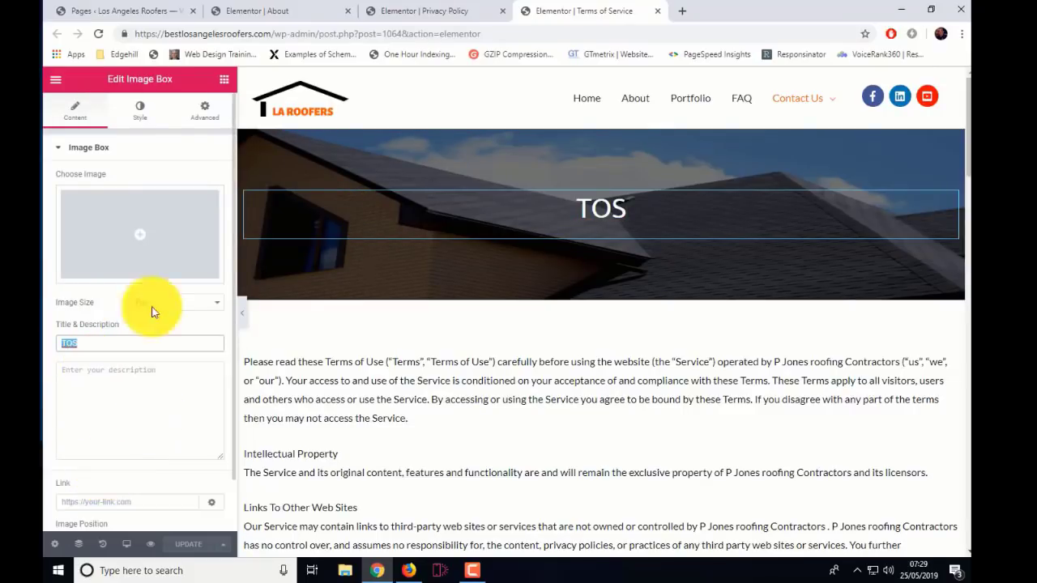
pyautogui.click(224, 79)
pyautogui.moveTo(164, 183); pyautogui.dragTo(585, 198)
# Replace the new heading's placeholder text with the copied title TOS and centre-align it
pyautogui.tripleClick(162, 194)
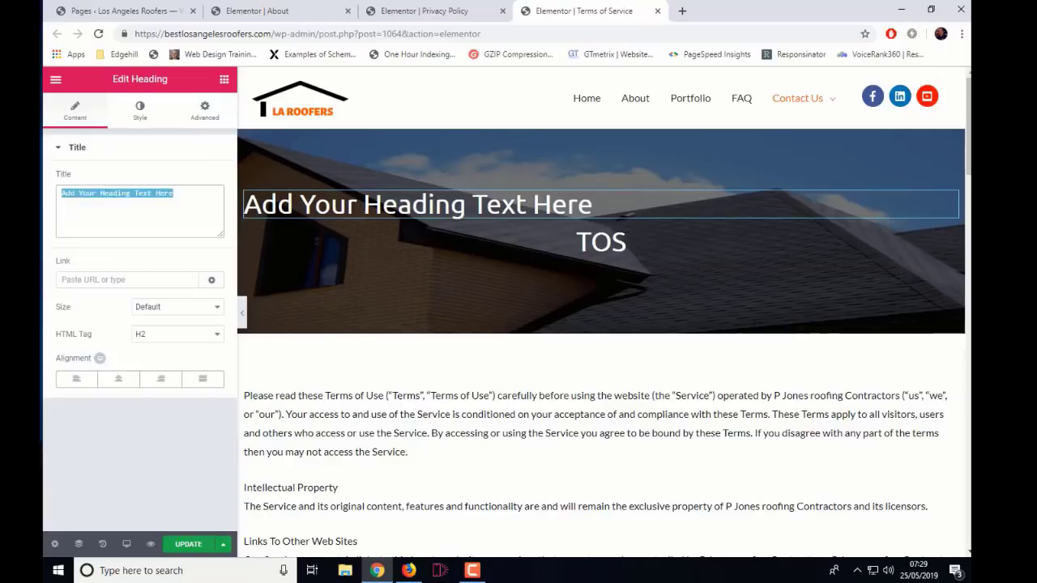
pyautogui.rightClick(105, 195)
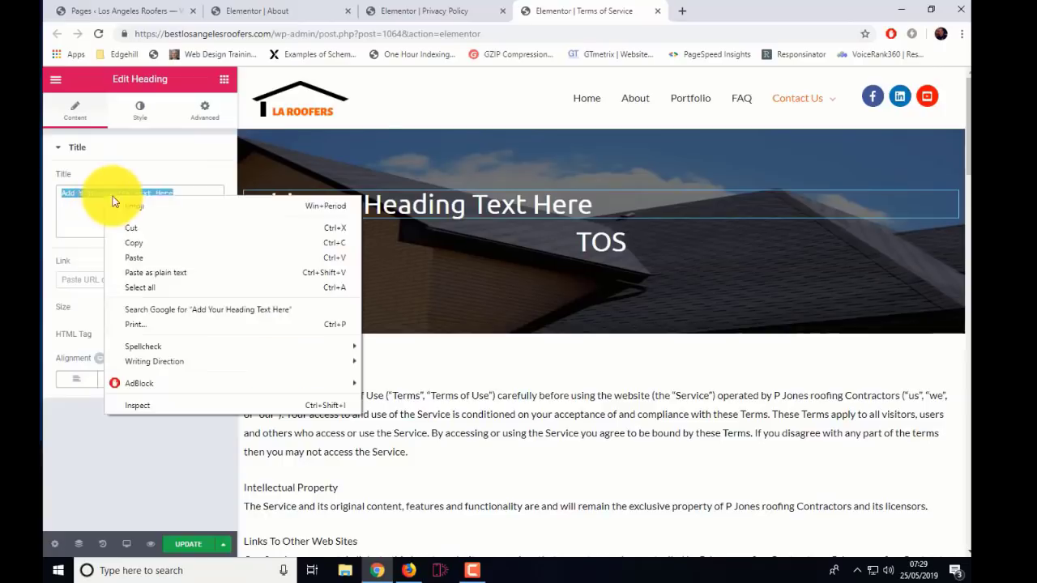
pyautogui.click(162, 256)
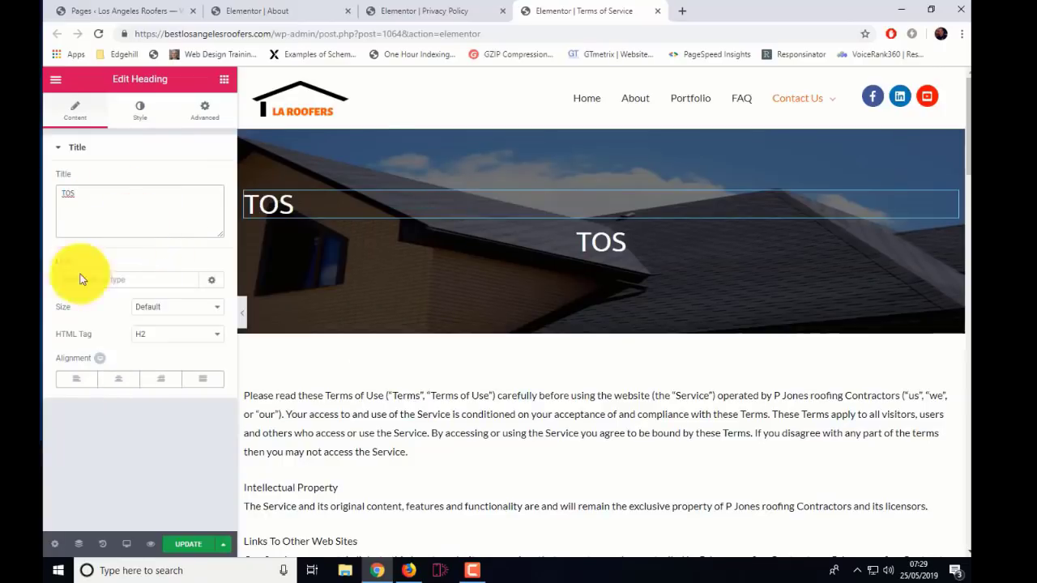
pyautogui.click(119, 380)
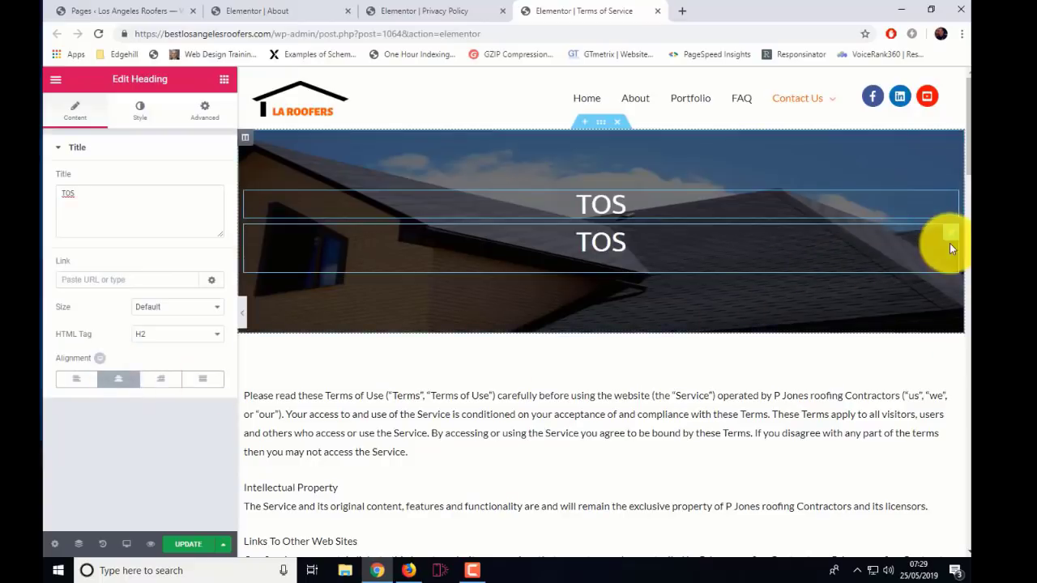
# Delete the old TOS image box from the banner and update the page
pyautogui.rightClick(950, 240)
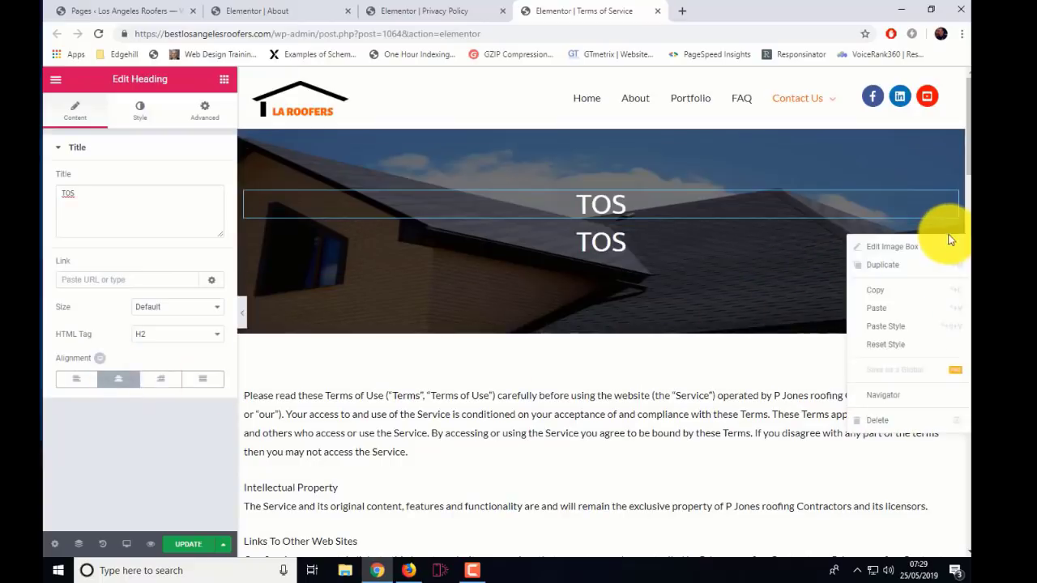
pyautogui.click(882, 423)
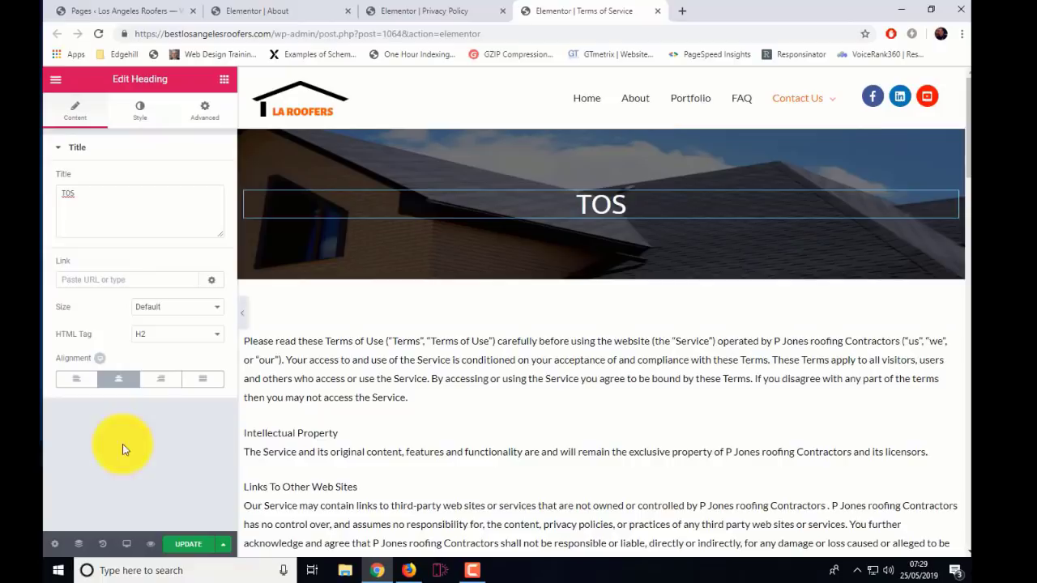
pyautogui.click(185, 543)
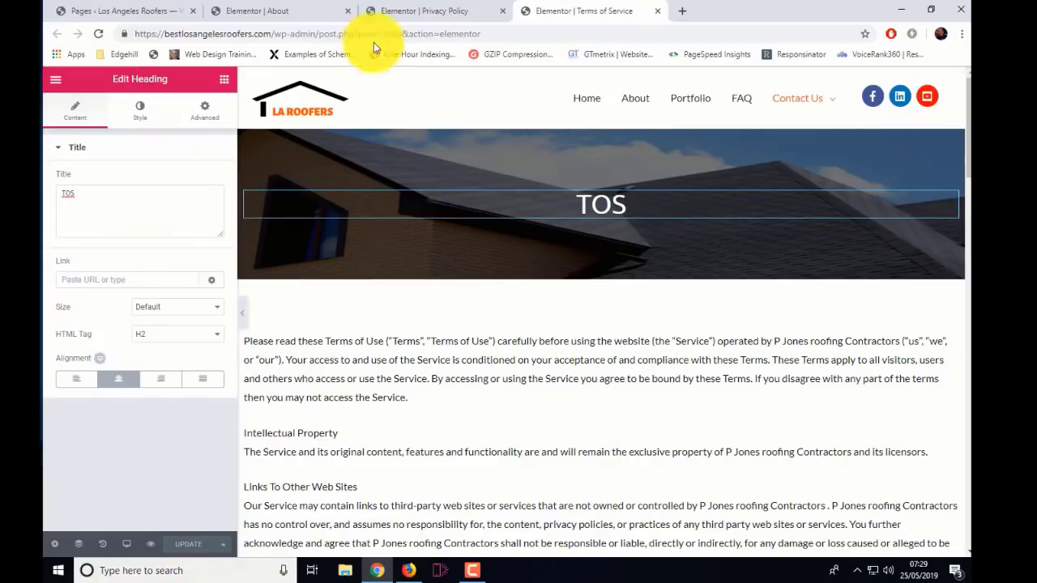
# Close the Privacy Policy and Terms of Service editor tabs, keeping the About editor open
pyautogui.click(425, 10)
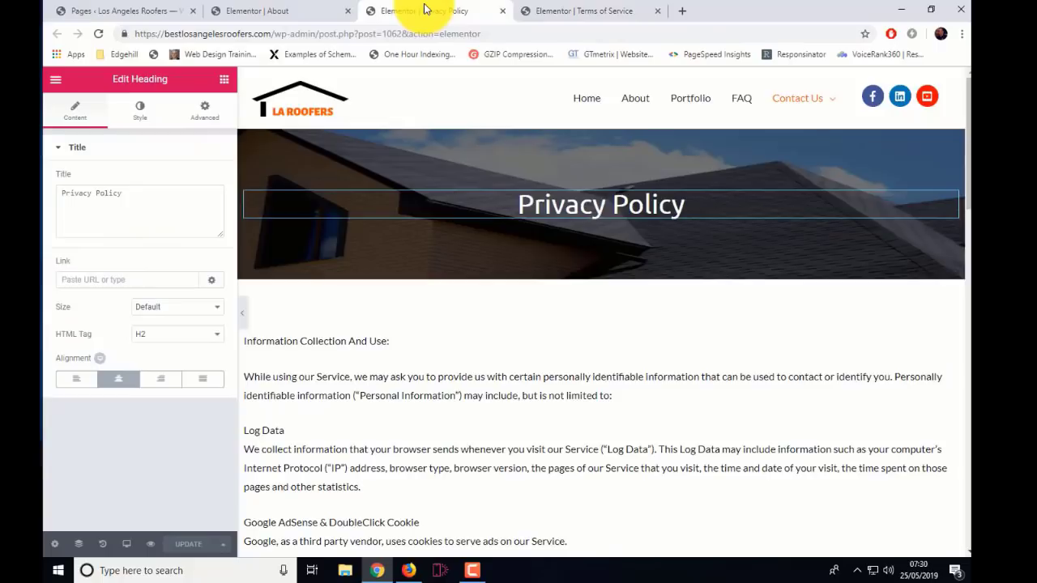
pyautogui.click(278, 10)
pyautogui.click(456, 13)
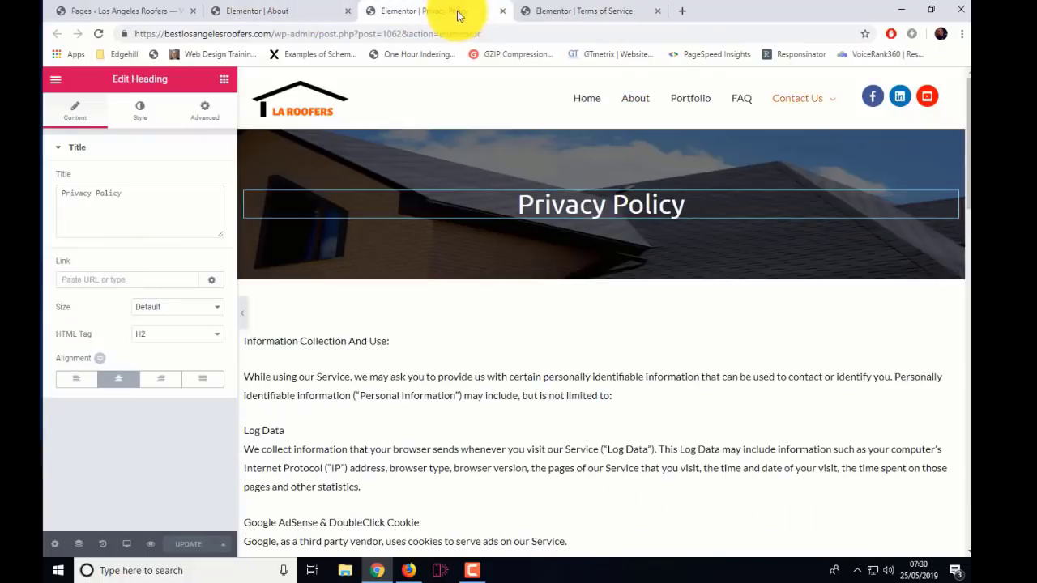
pyautogui.click(502, 10)
pyautogui.click(502, 10)
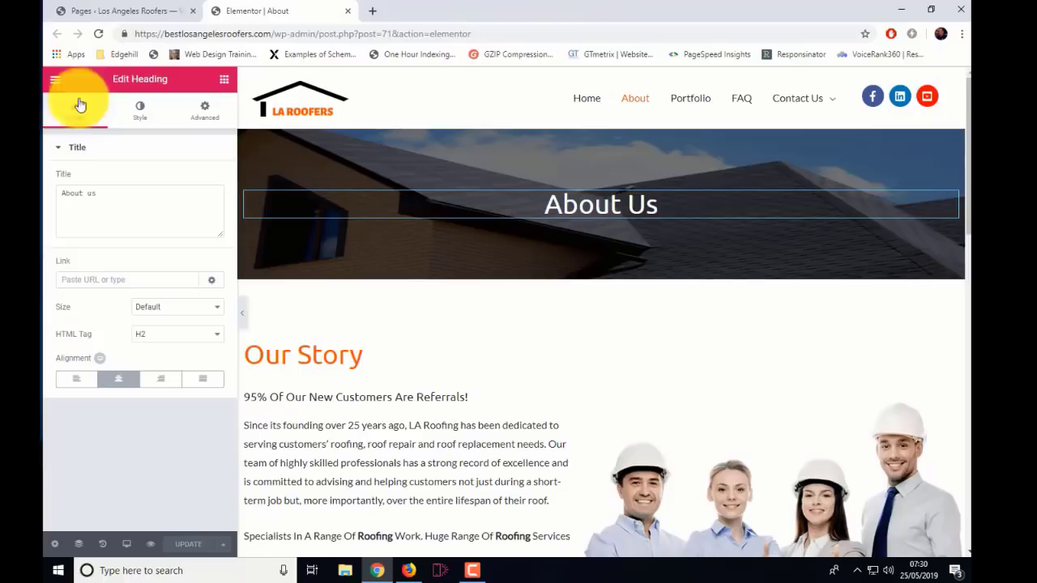
# Switch to Firefox and check the banners on the live site's Home, About, Portfolio, FAQ and Privacy Policy pages
pyautogui.click(56, 79)
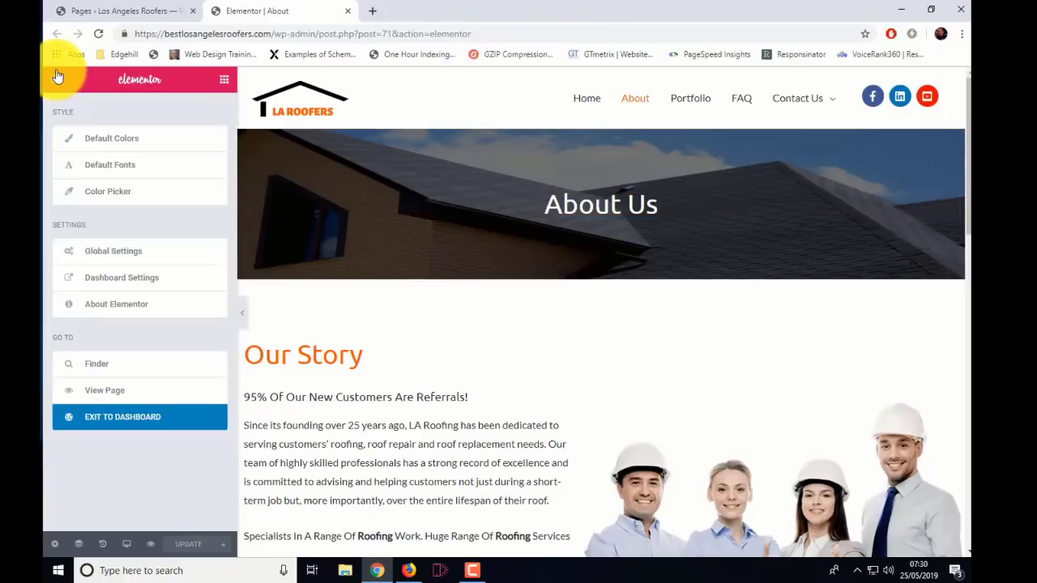
pyautogui.click(407, 573)
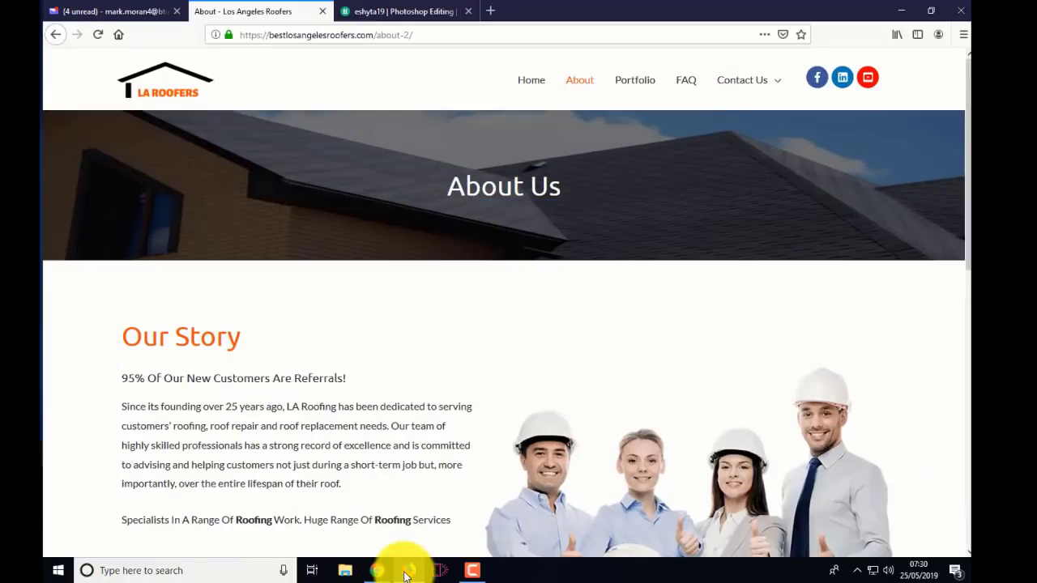
pyautogui.click(542, 86)
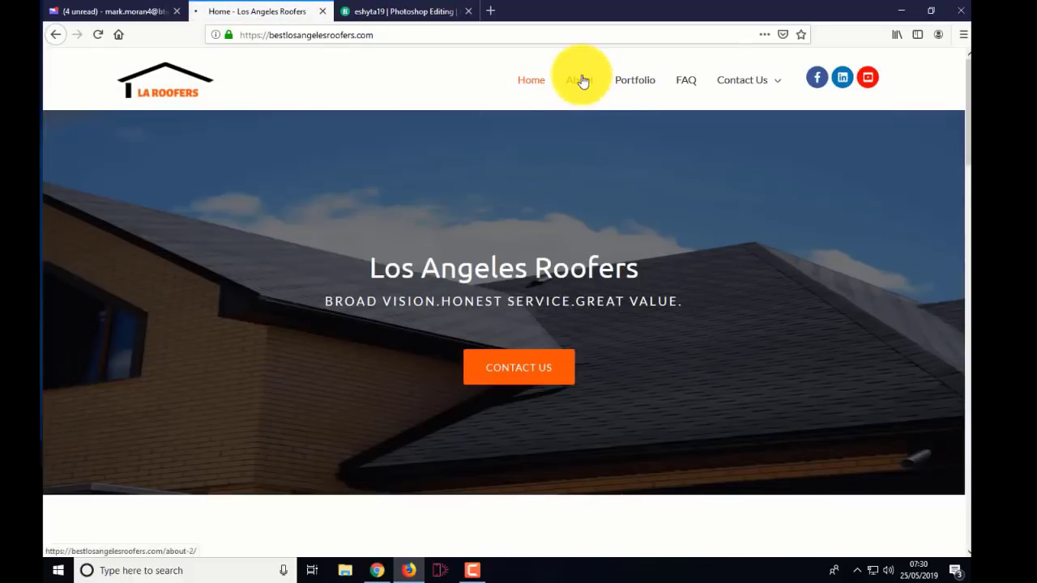
pyautogui.click(581, 81)
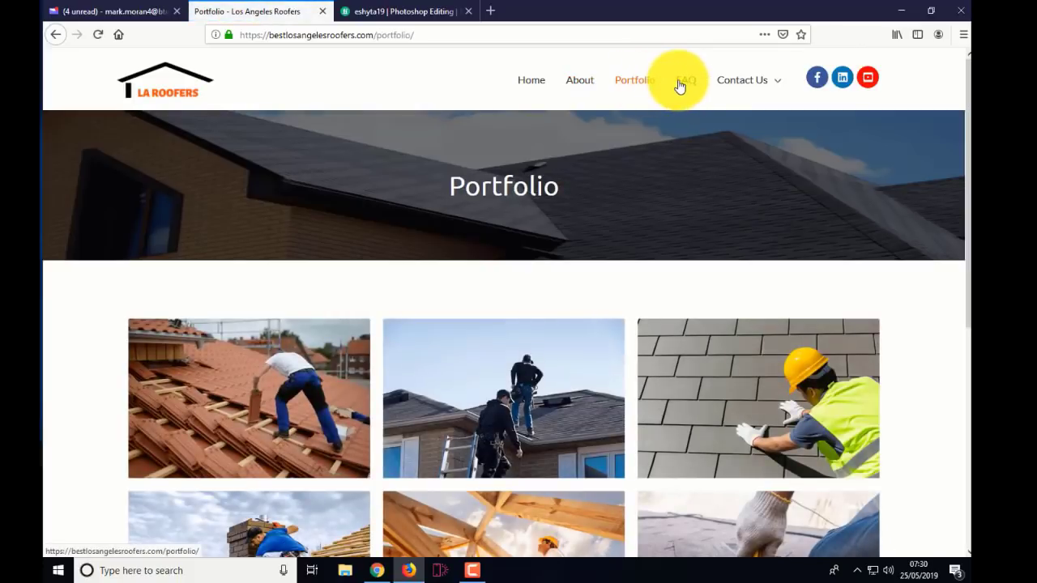
pyautogui.click(687, 86)
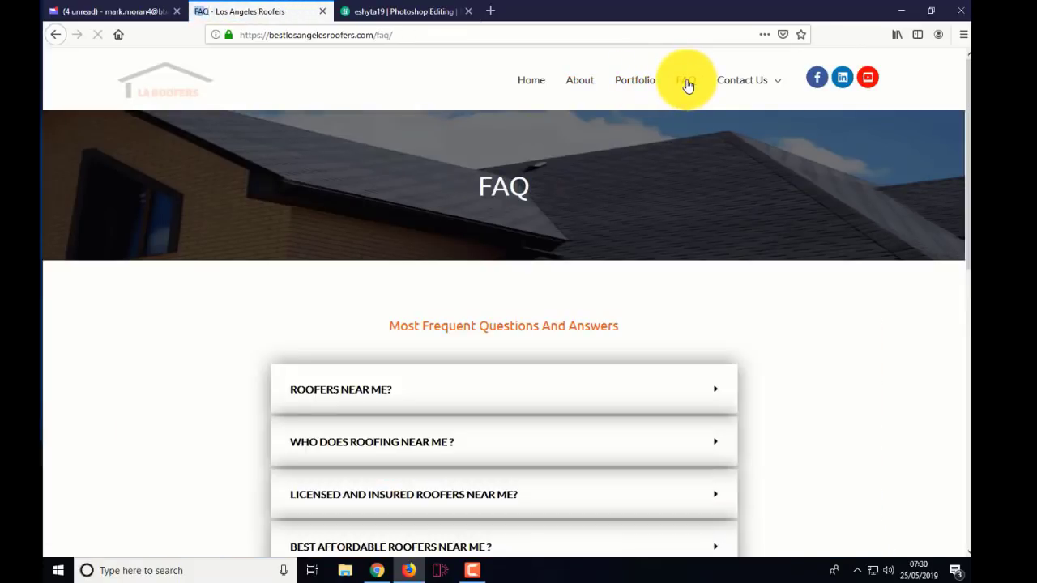
pyautogui.moveTo(745, 86)
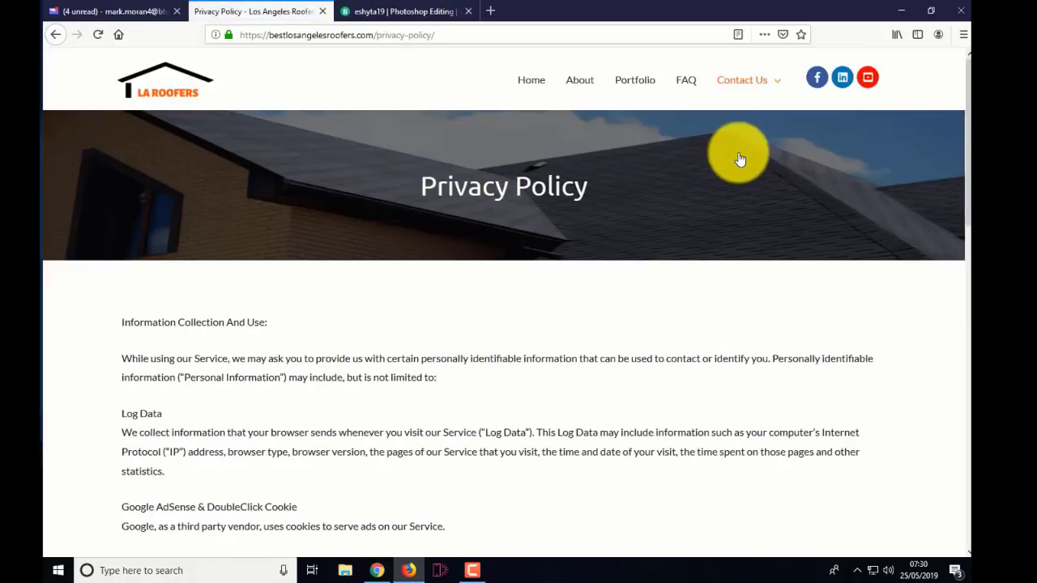
# Skim the live Privacy Policy text, switch to Chrome and open the Privacy Policy page for Elementor editing in a new tab
pyautogui.scroll(-3, 392, 308)
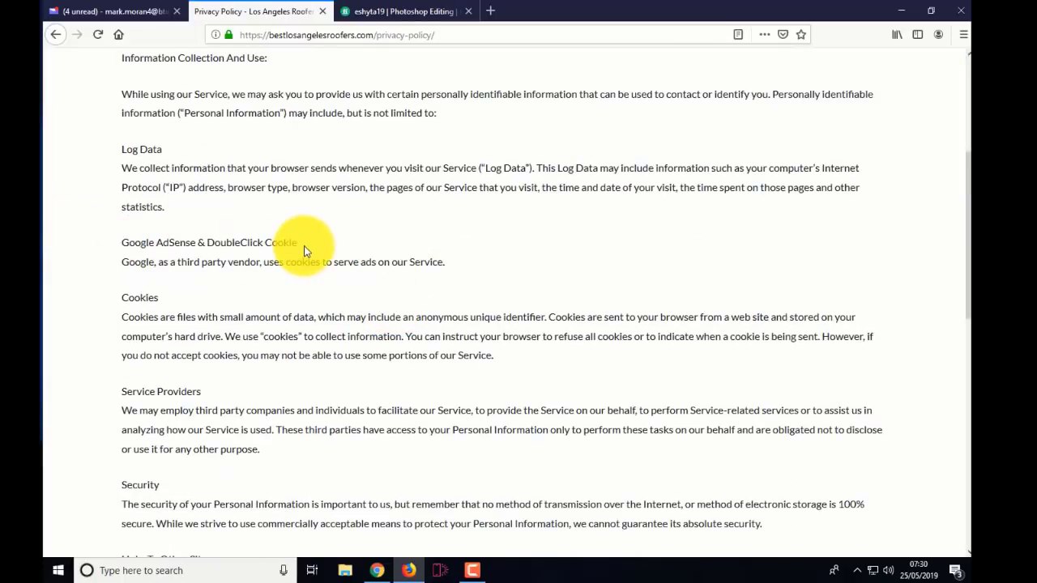
pyautogui.scroll(3, 306, 250)
pyautogui.scroll(-3, 305, 250)
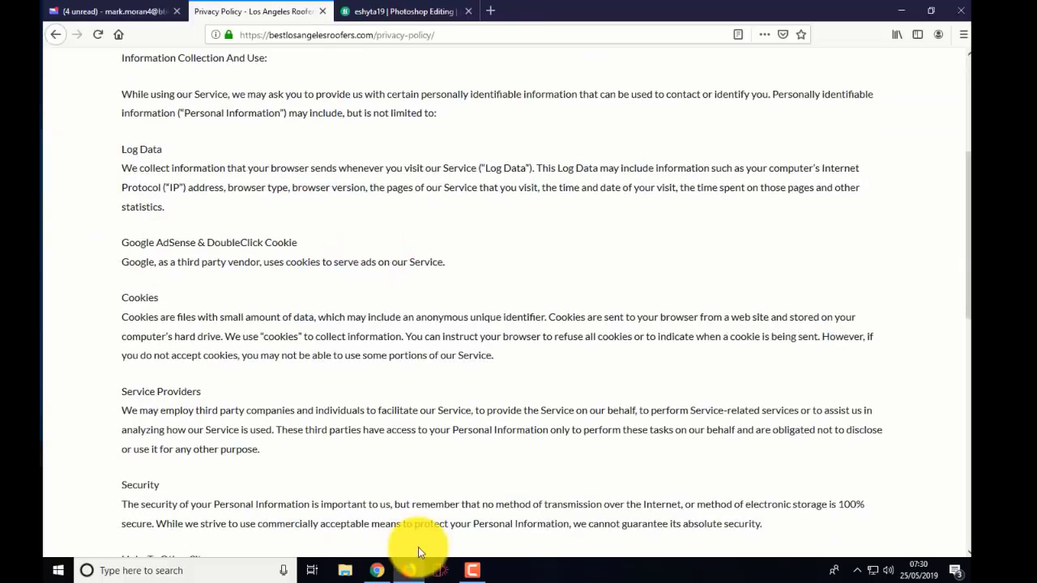
pyautogui.click(378, 571)
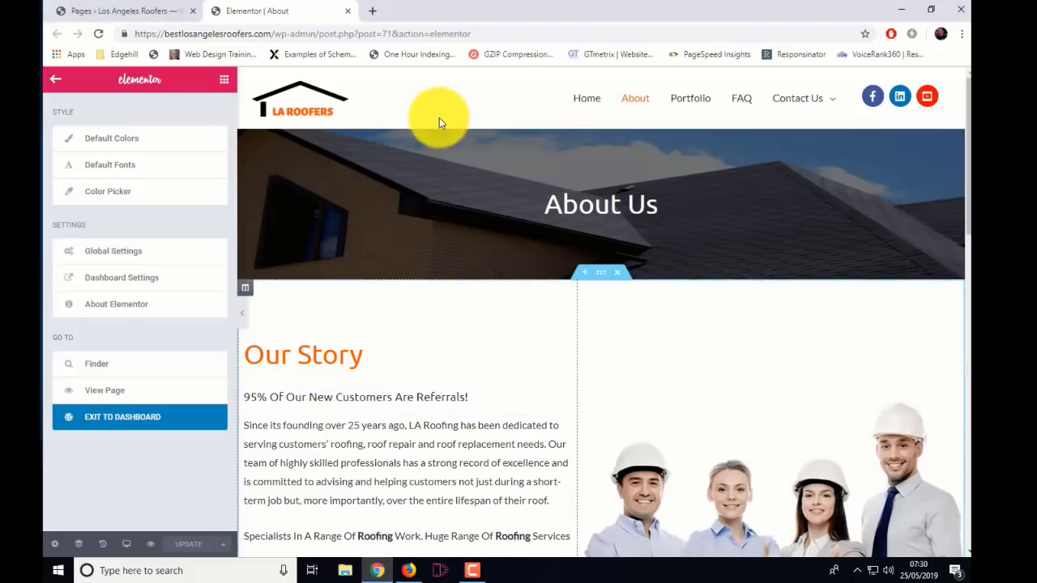
pyautogui.click(103, 13)
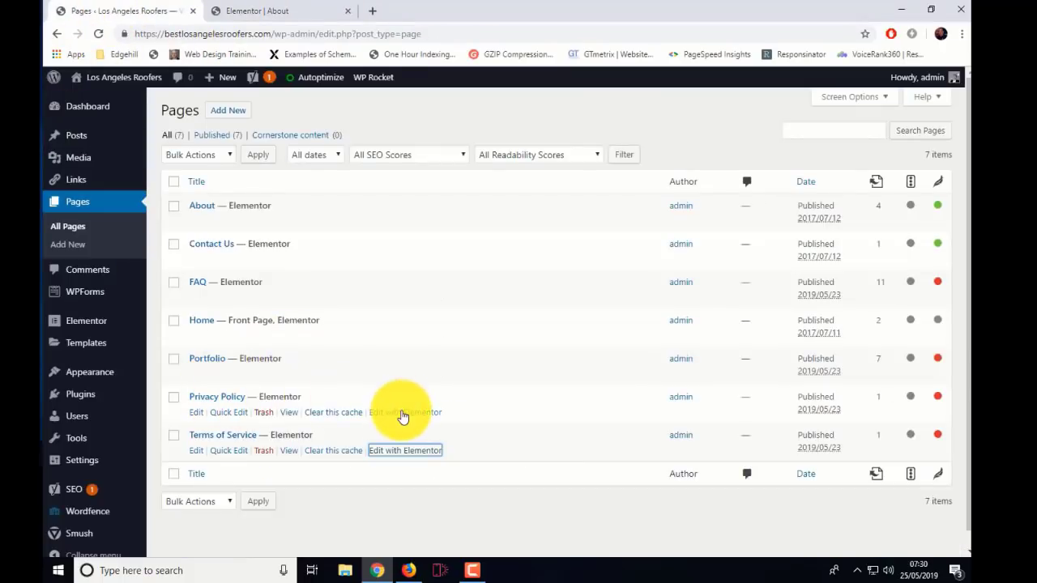
pyautogui.rightClick(401, 413)
pyautogui.click(433, 419)
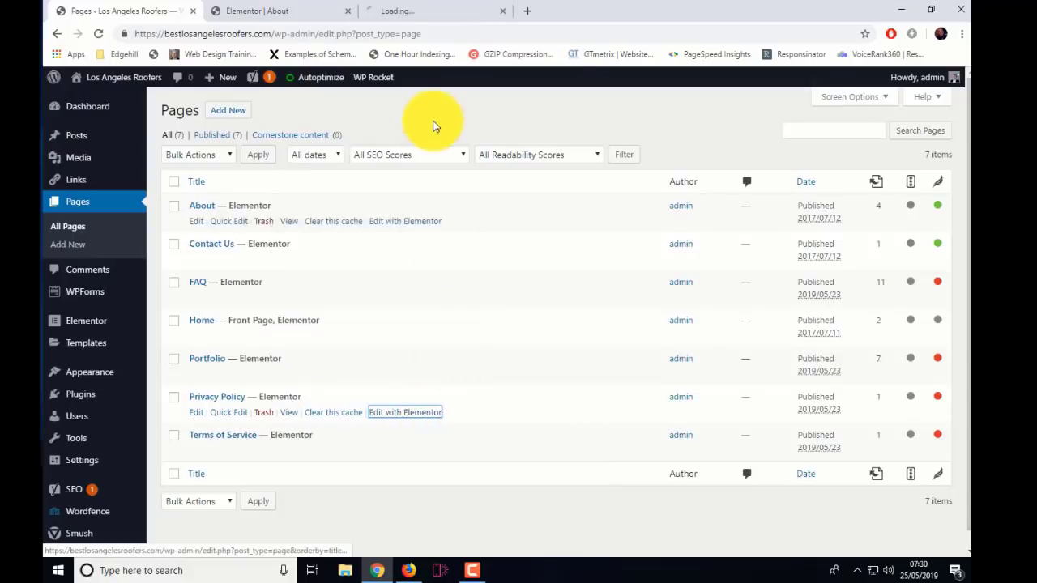
pyautogui.click(441, 11)
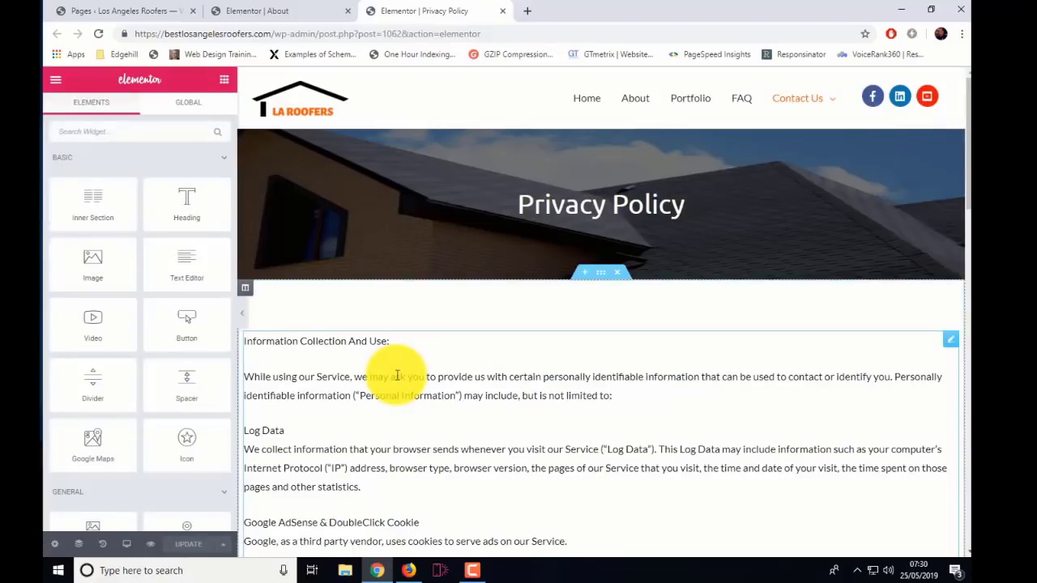
# Remove the line break after "Google AdSense & DoubleClick Cookie" in the Privacy Policy text and update the page
pyautogui.scroll(-3, 396, 375)
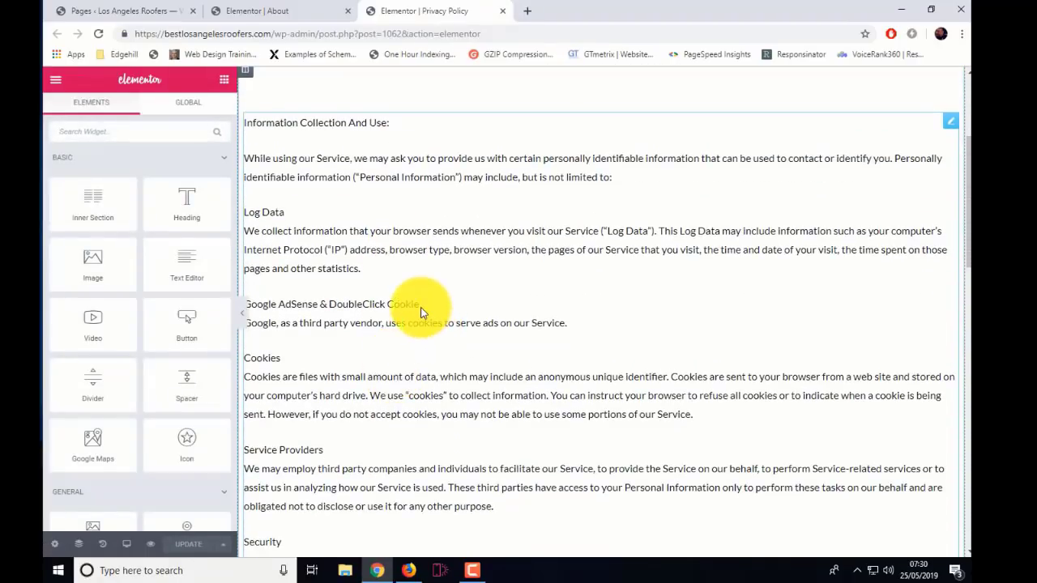
pyautogui.click(419, 305)
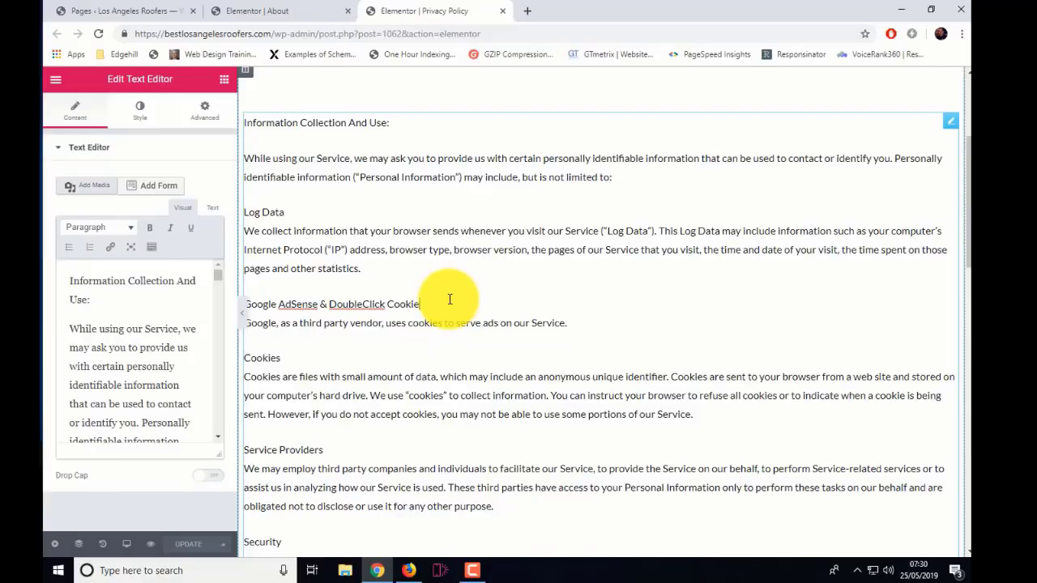
pyautogui.press('Delete')
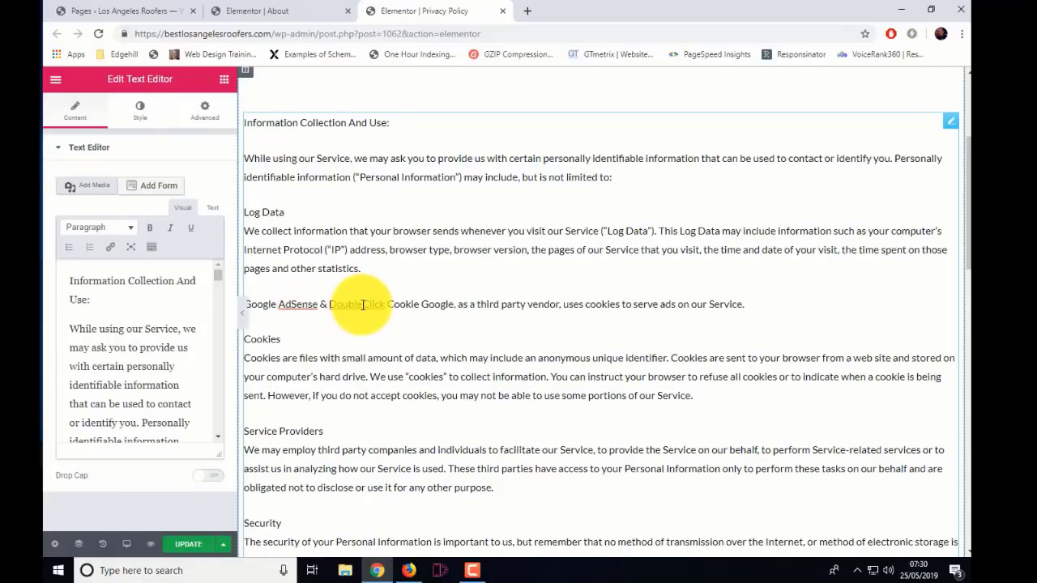
pyautogui.click(196, 546)
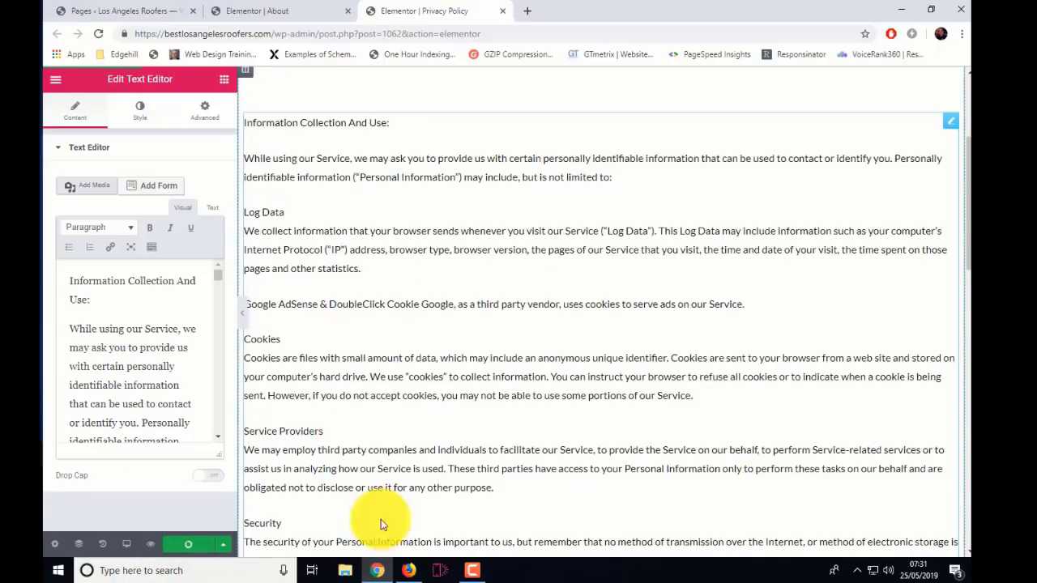
# Switch to Firefox, reload the live Privacy Policy page and review its edited text, remaining sections and banner
pyautogui.click(409, 570)
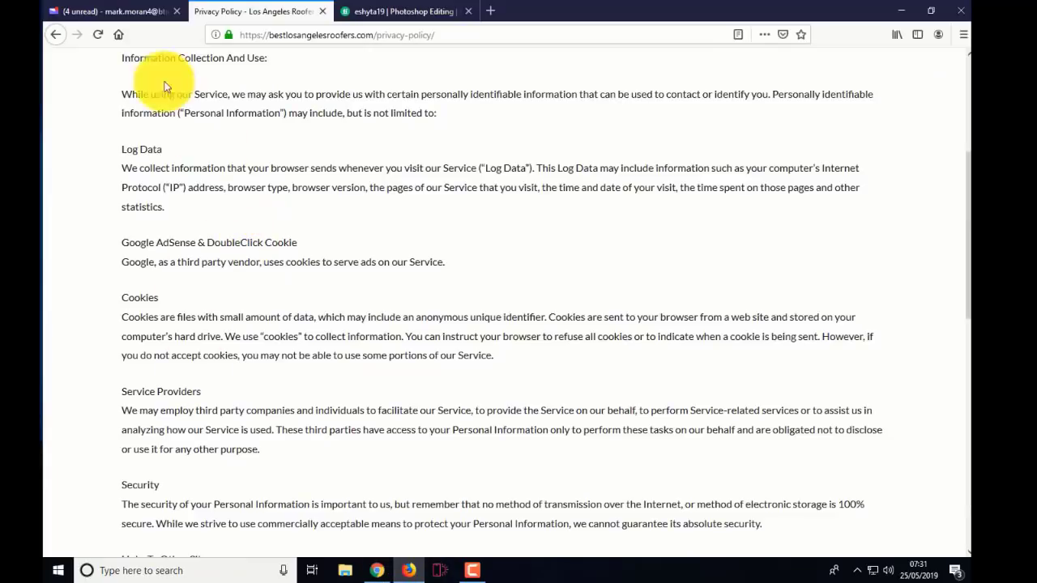
pyautogui.click(97, 34)
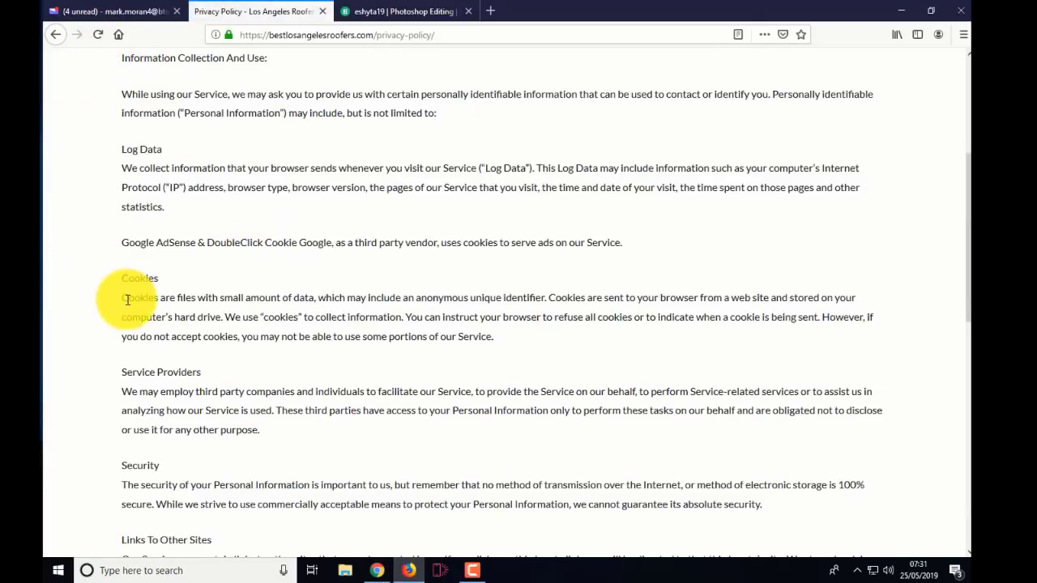
pyautogui.scroll(-3, 127, 304)
pyautogui.scroll(-3, 128, 302)
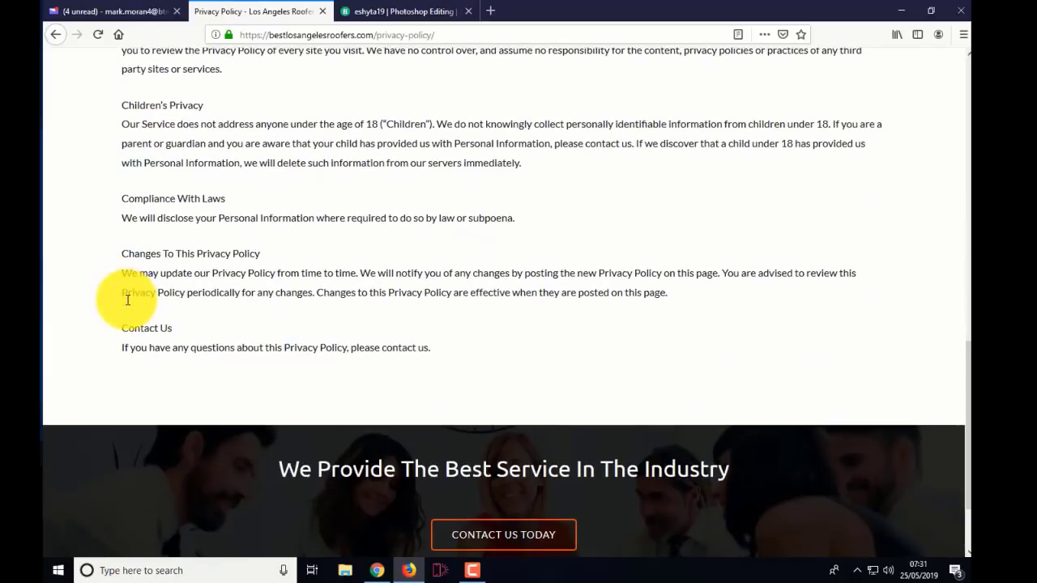
pyautogui.scroll(7, 127, 300)
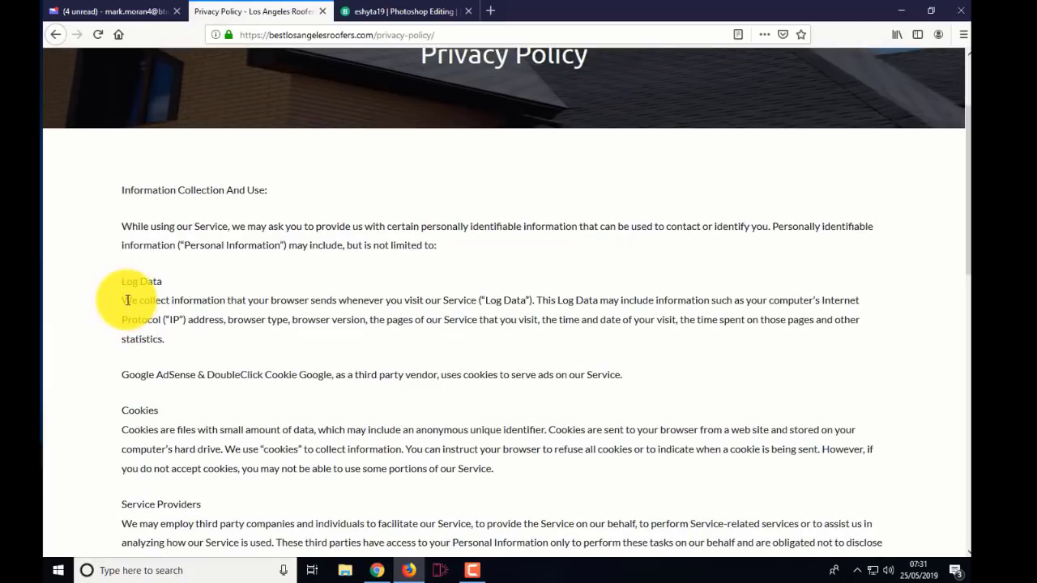
pyautogui.scroll(2, 127, 300)
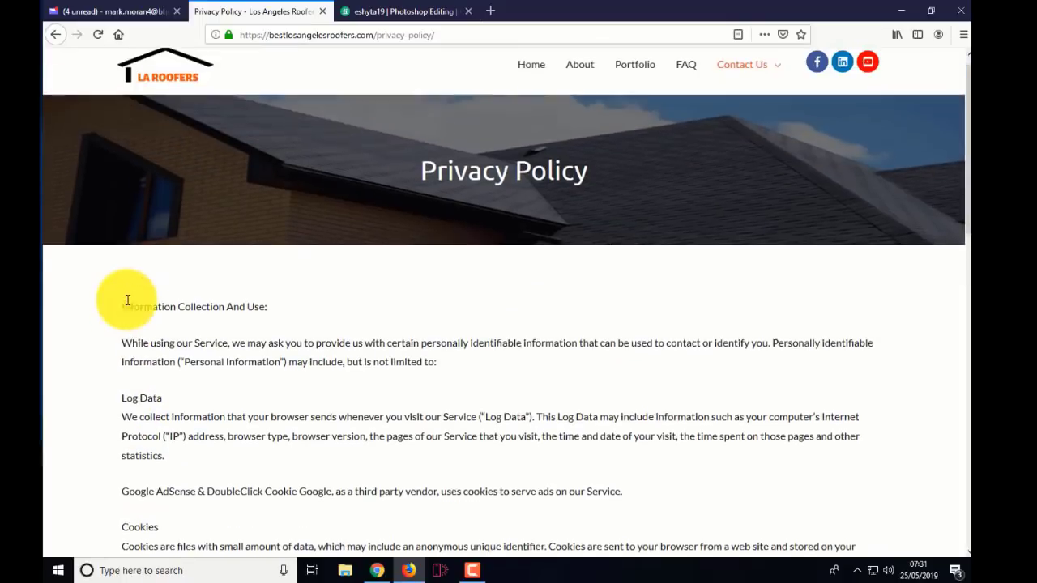
pyautogui.click(528, 79)
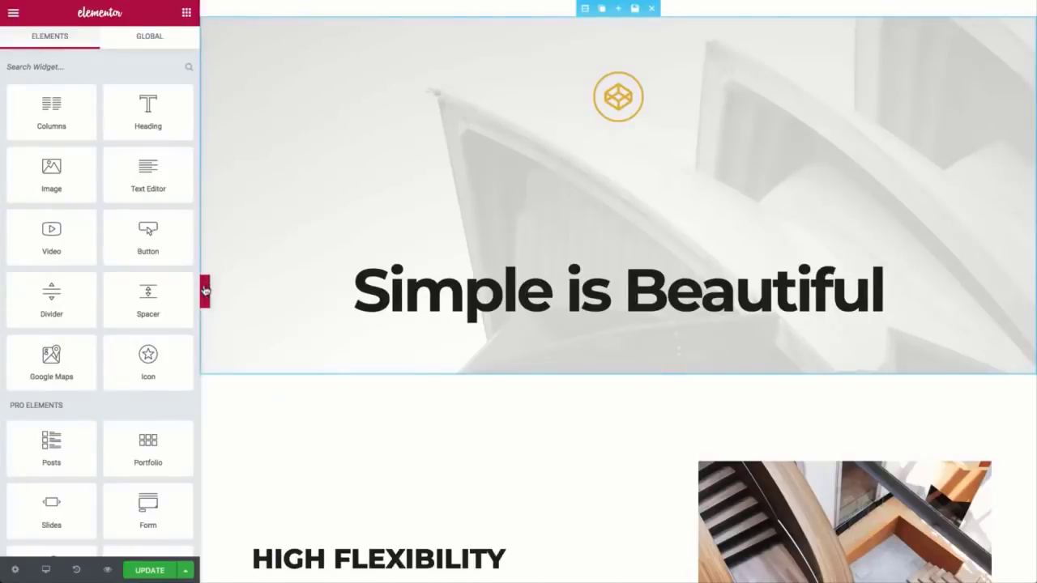
# Hide the Elementor panel and look through the "Simple is Beautiful" demo page in the desktop and mobile previews
pyautogui.click(205, 290)
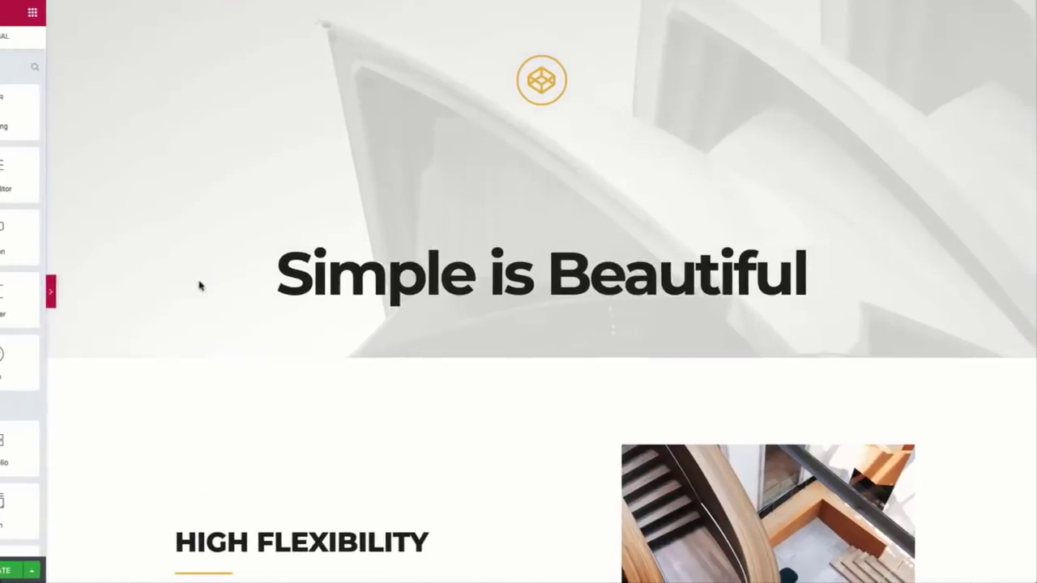
pyautogui.scroll(-8, 116, 318)
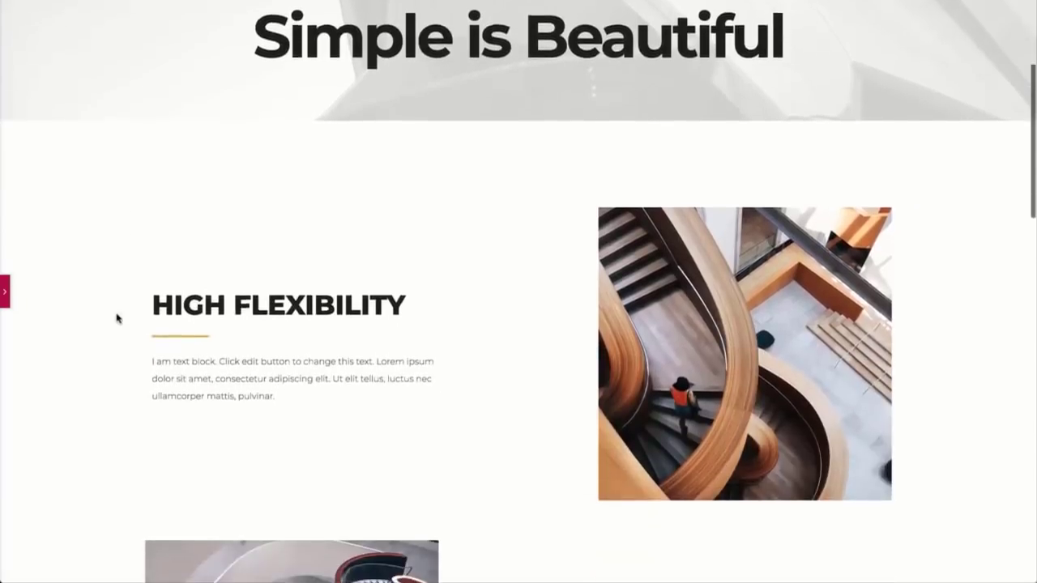
pyautogui.scroll(-8, 117, 318)
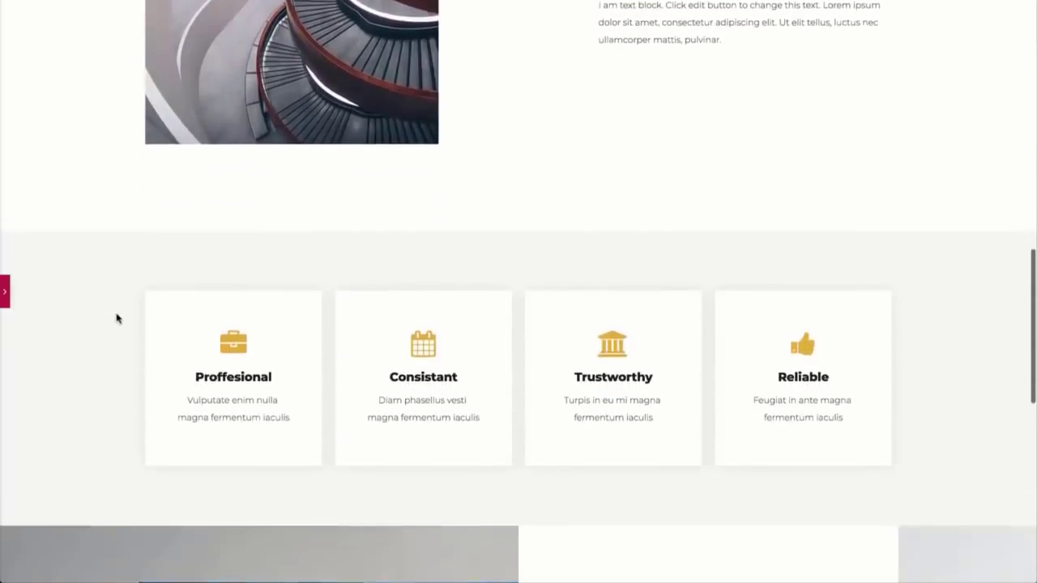
pyautogui.scroll(-5, 117, 319)
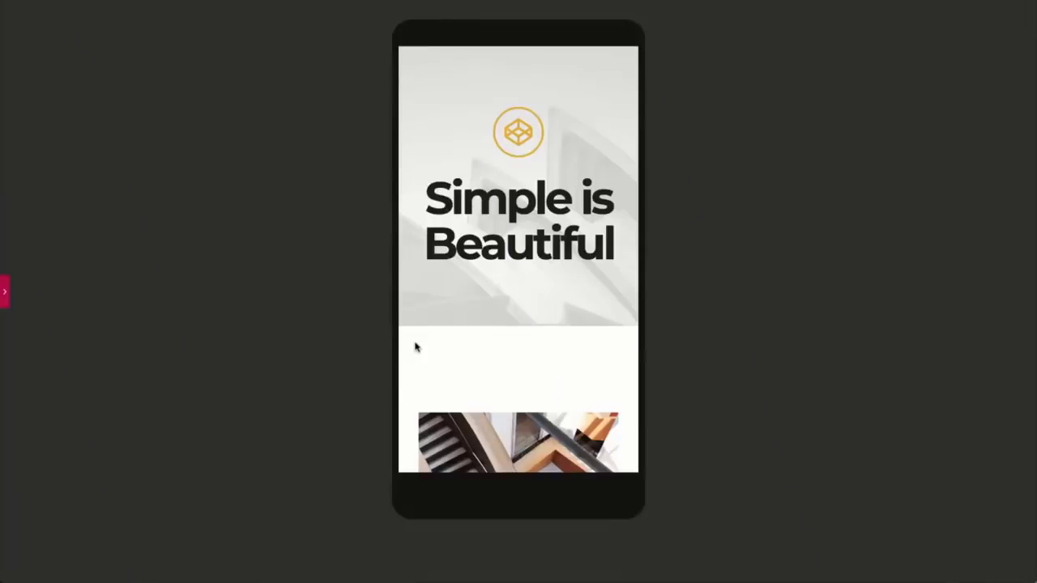
pyautogui.scroll(-10, 415, 347)
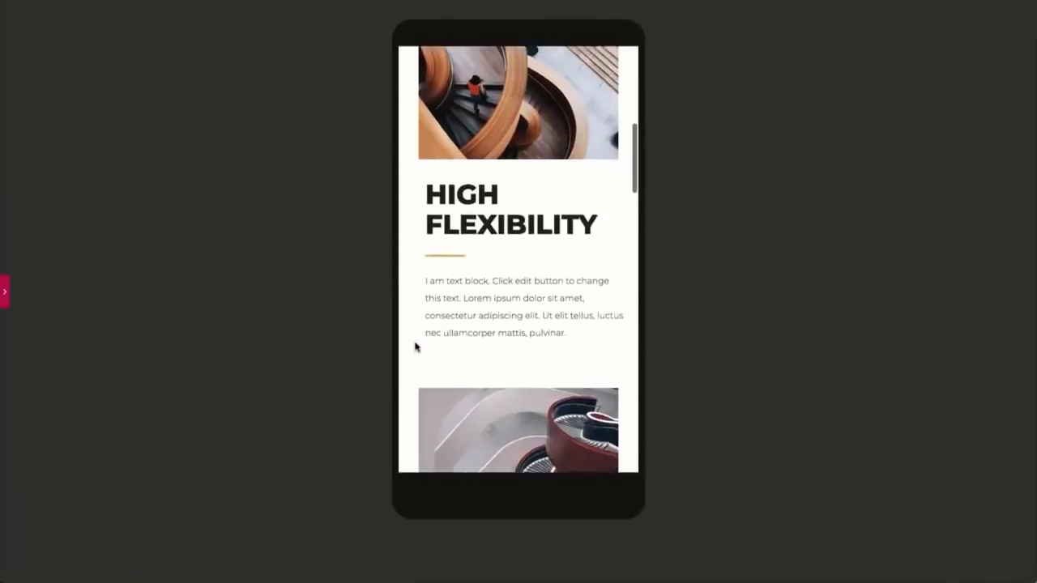
pyautogui.scroll(-10, 415, 346)
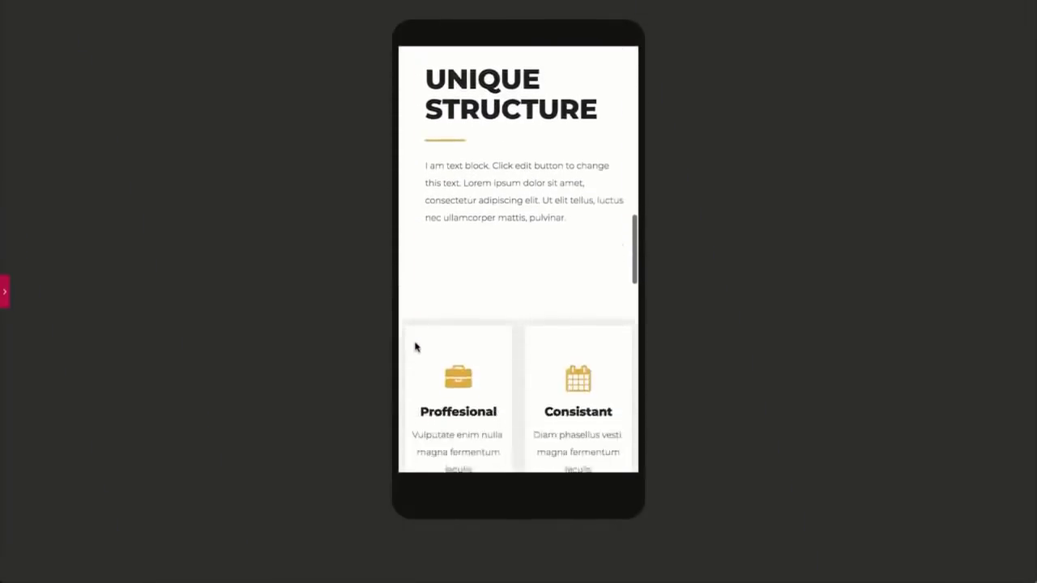
pyautogui.scroll(-10, 415, 347)
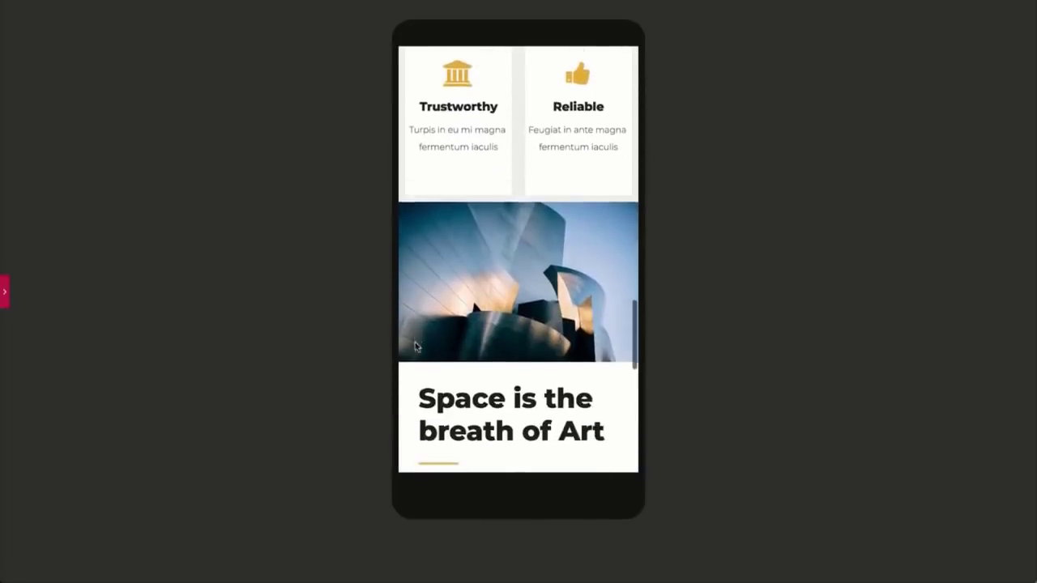
pyautogui.scroll(-10, 414, 347)
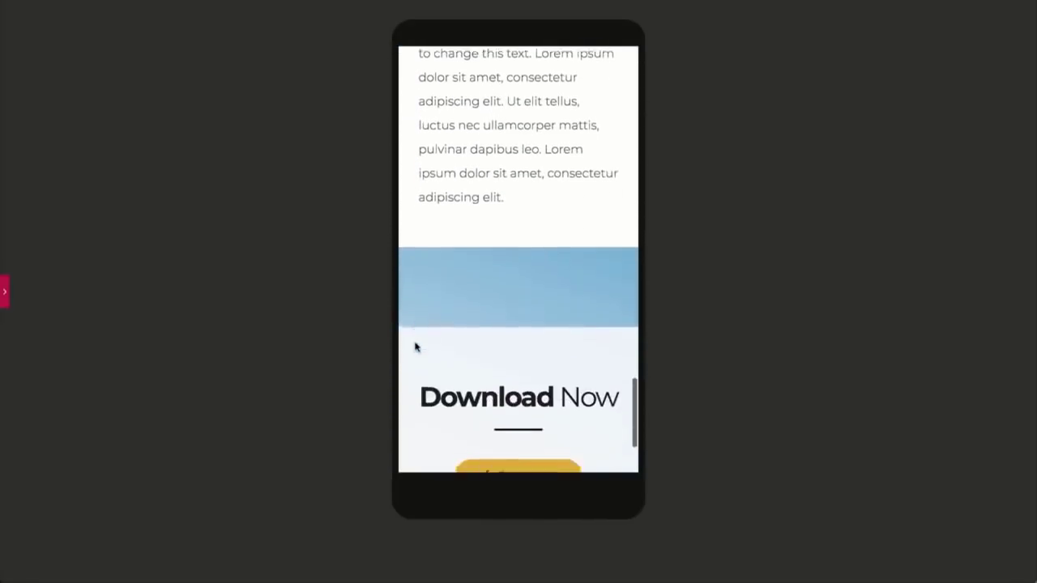
pyautogui.scroll(-1, 415, 347)
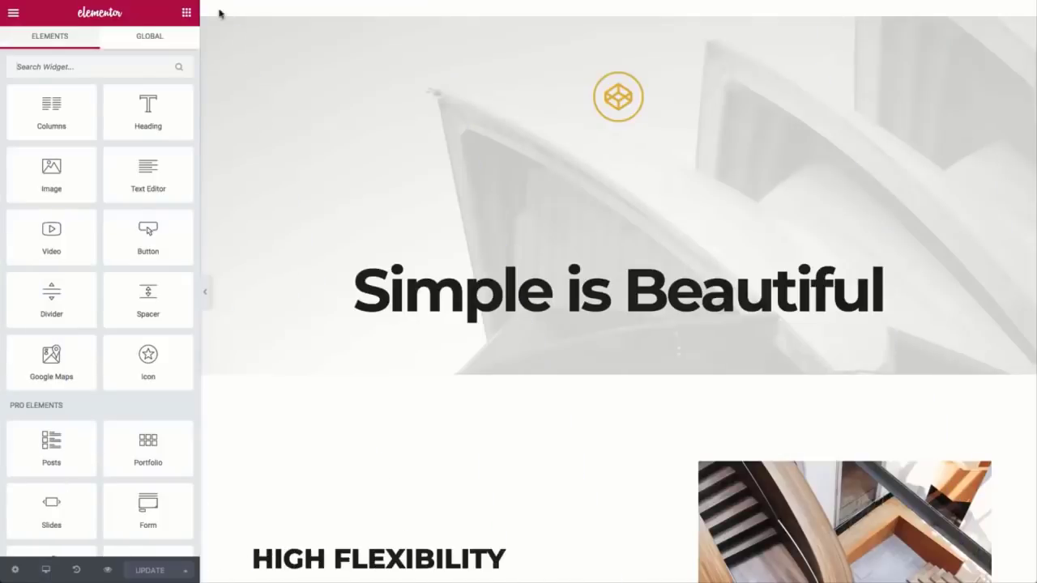
# Show the demo page in Mobile preview and set the "Simple is Beautiful" heading's mobile font size to 68 px
pyautogui.click(436, 301)
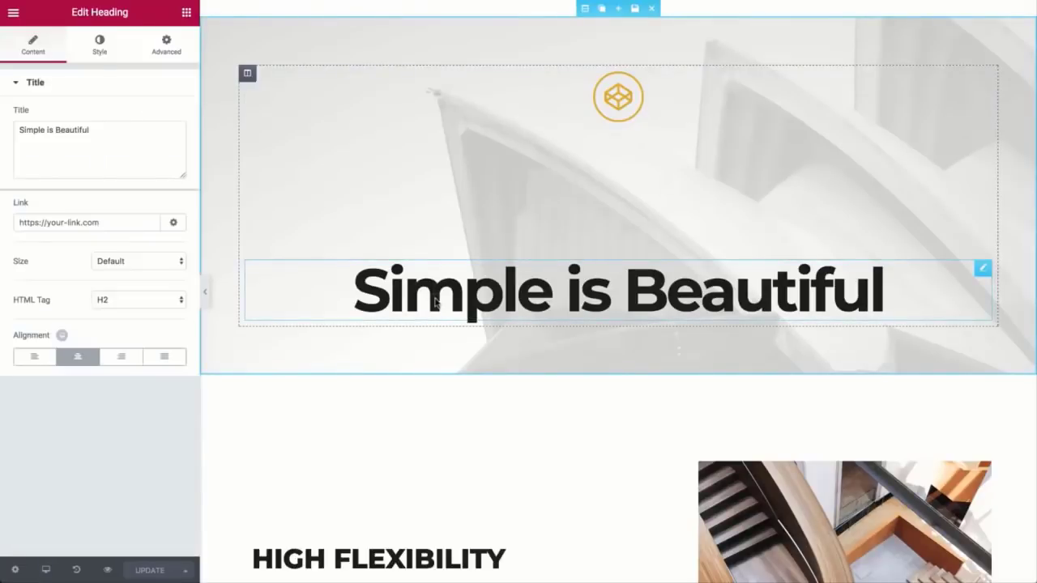
pyautogui.click(45, 570)
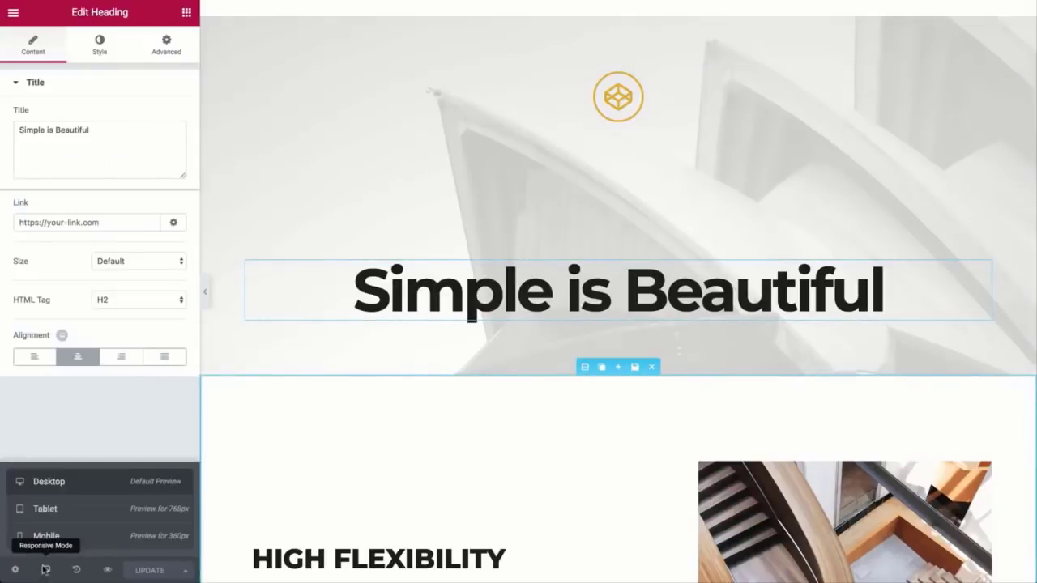
pyautogui.click(52, 539)
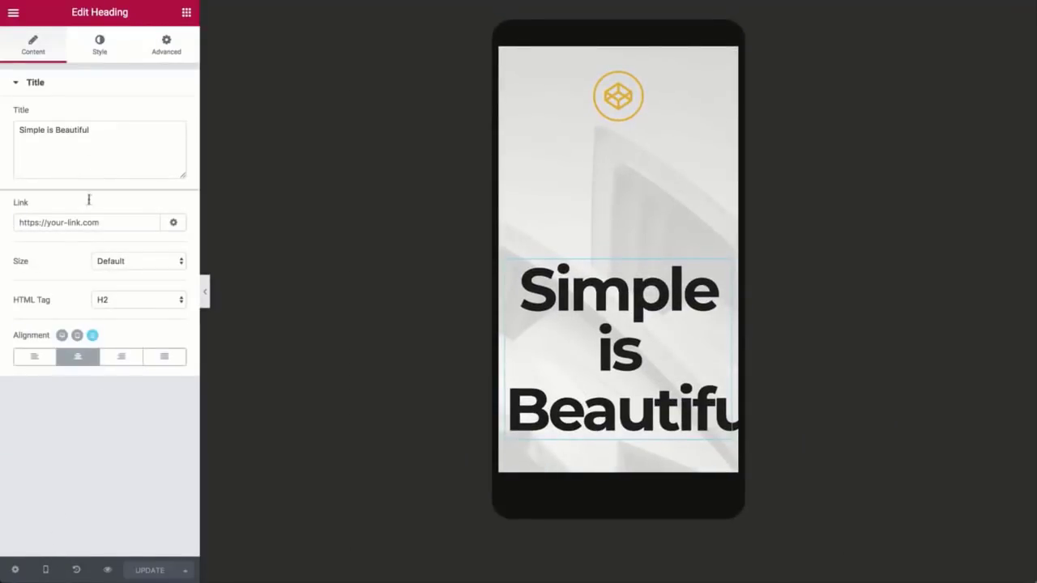
pyautogui.click(92, 54)
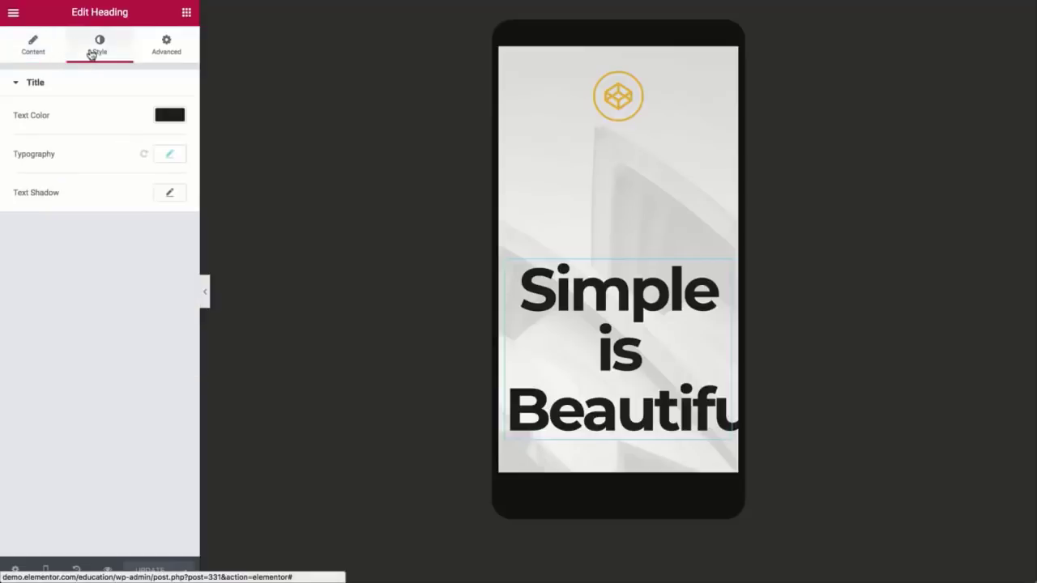
pyautogui.click(167, 156)
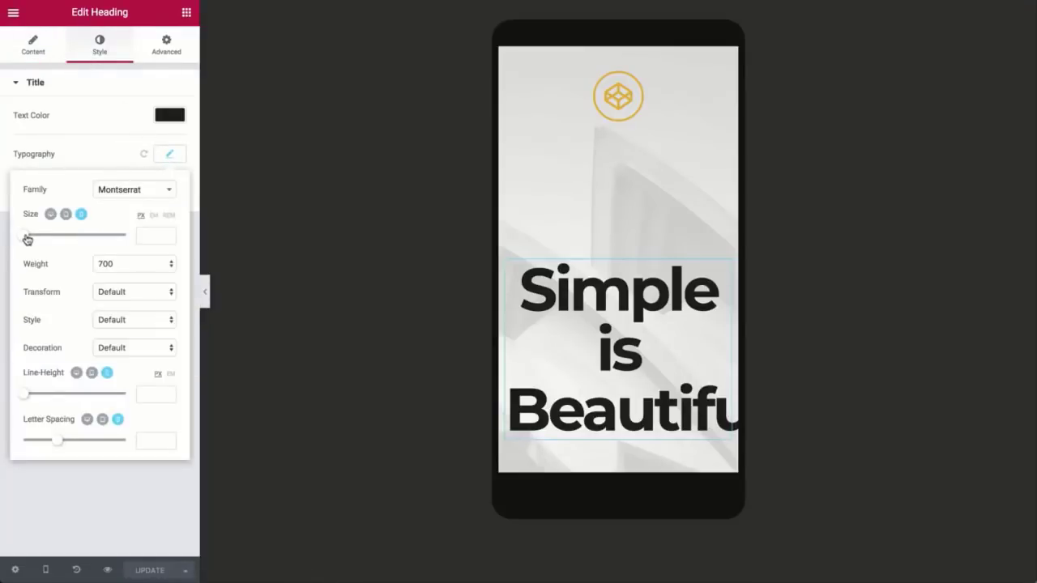
pyautogui.moveTo(27, 237); pyautogui.dragTo(62, 241)
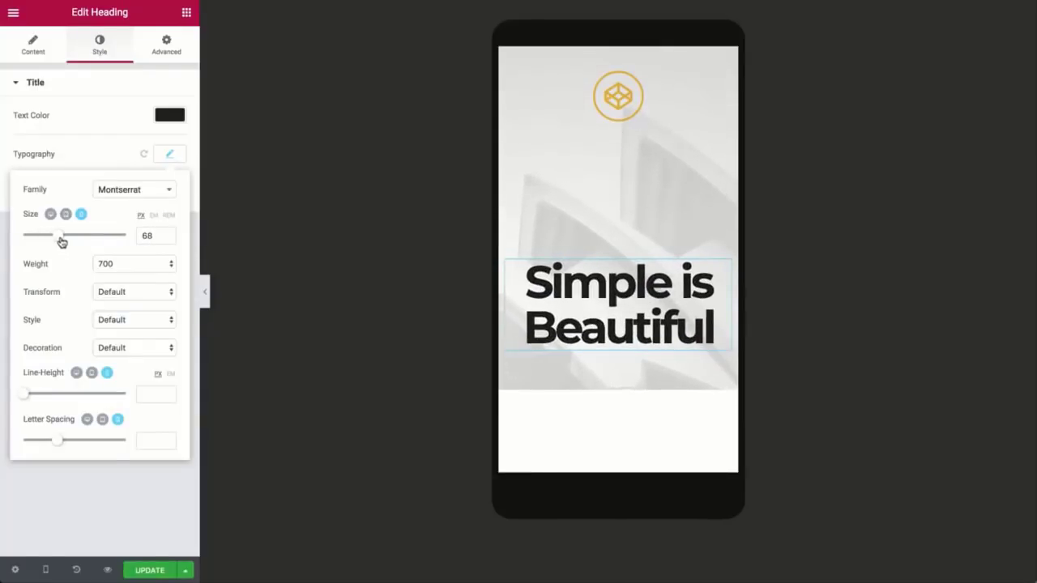
pyautogui.click(168, 156)
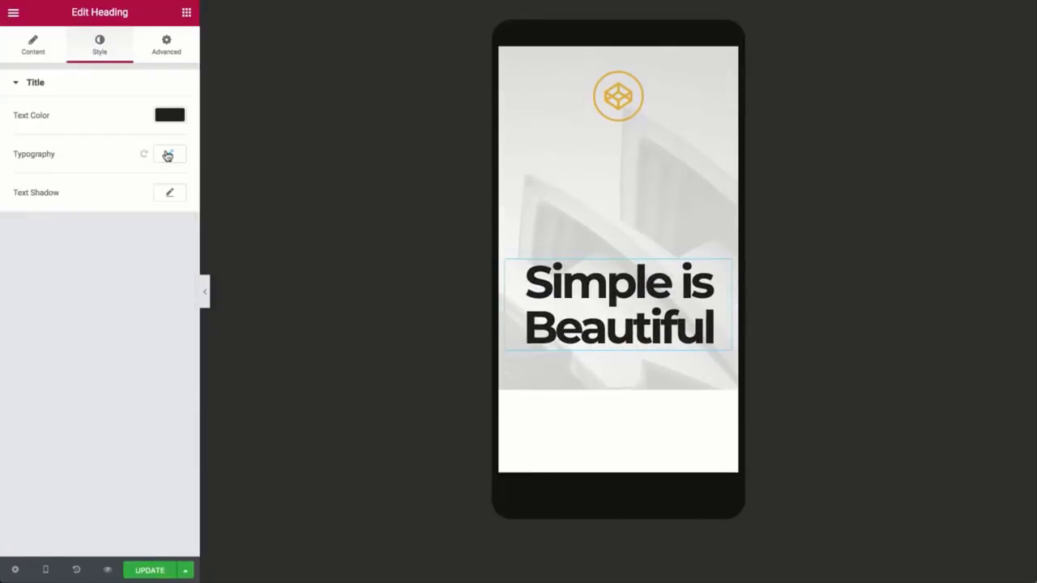
# Try left and right alignment on the "Simple is Beautiful" heading in the mobile view and return it to centre
pyautogui.click(37, 51)
pyautogui.click(33, 360)
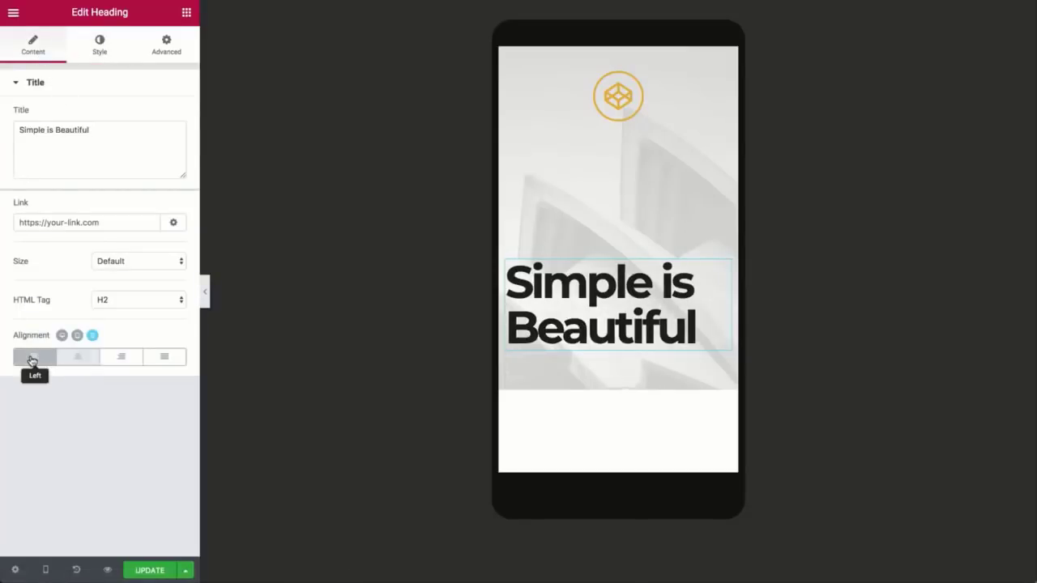
pyautogui.click(129, 361)
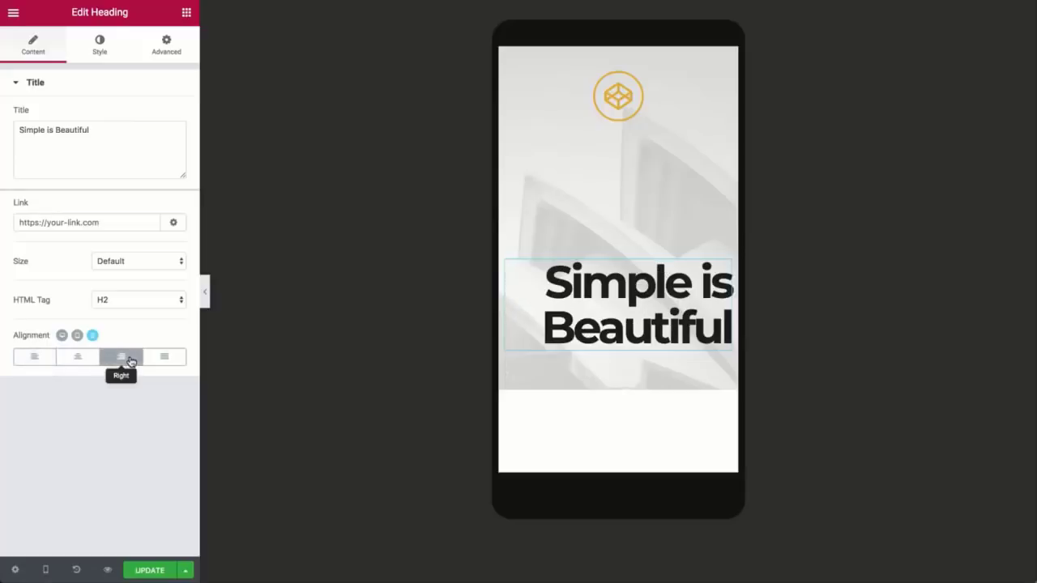
pyautogui.click(79, 360)
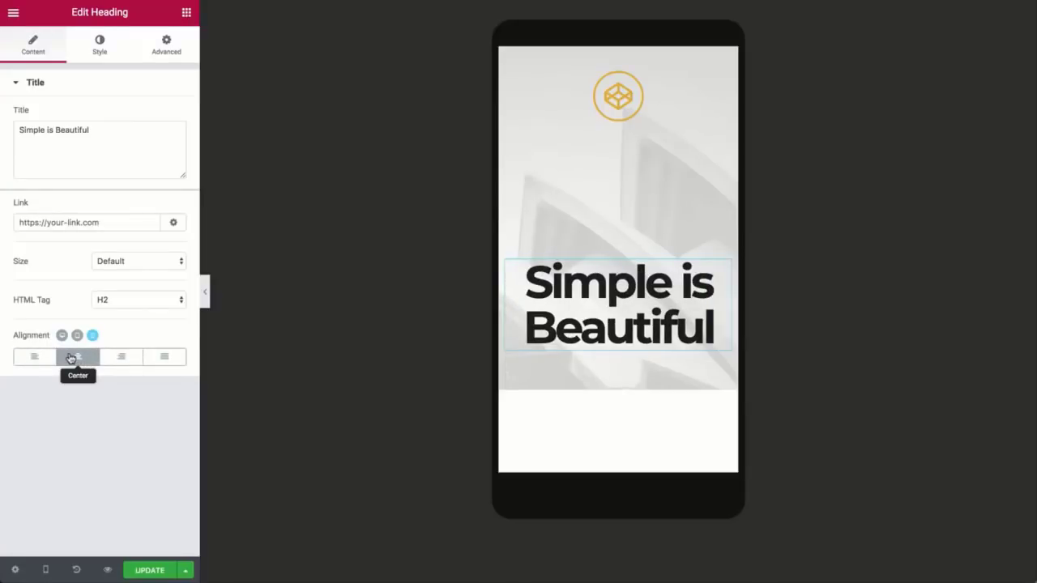
# Compare the "High Flexibility" and "Unique Structure" sections' image and text order in the desktop and mobile previews
pyautogui.click(53, 568)
pyautogui.click(69, 482)
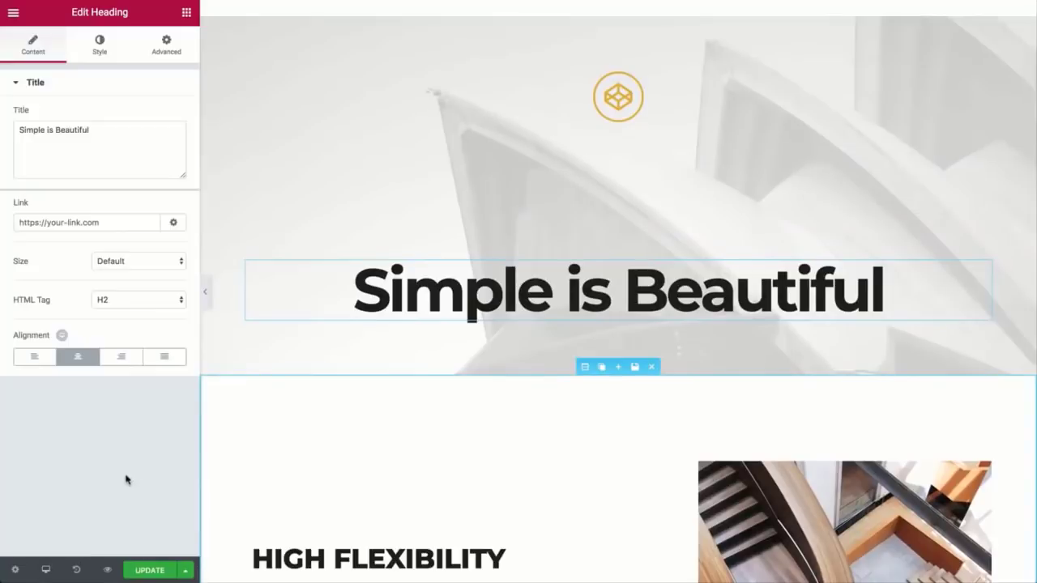
pyautogui.scroll(-6, 245, 450)
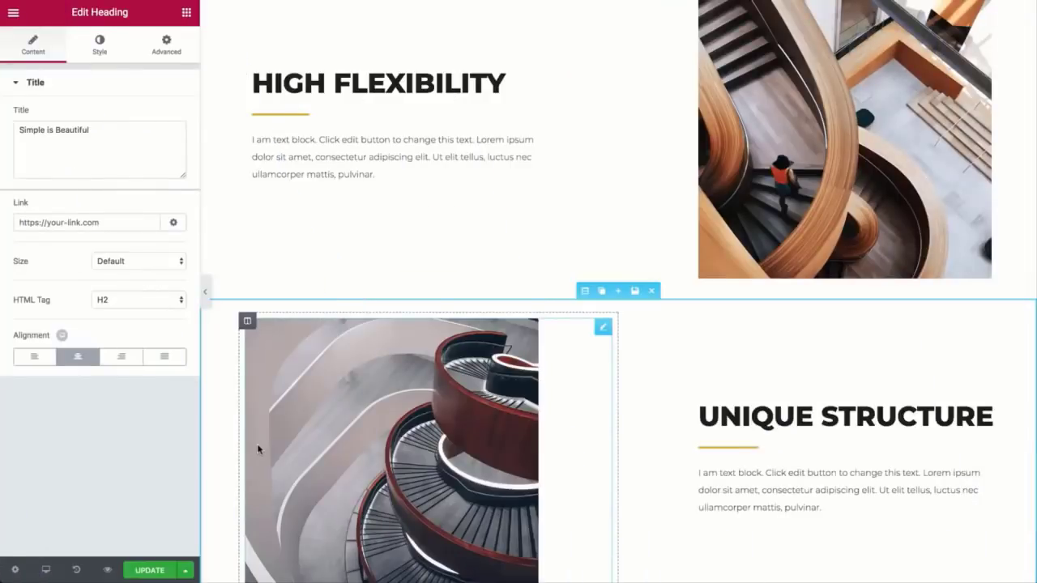
pyautogui.click(48, 570)
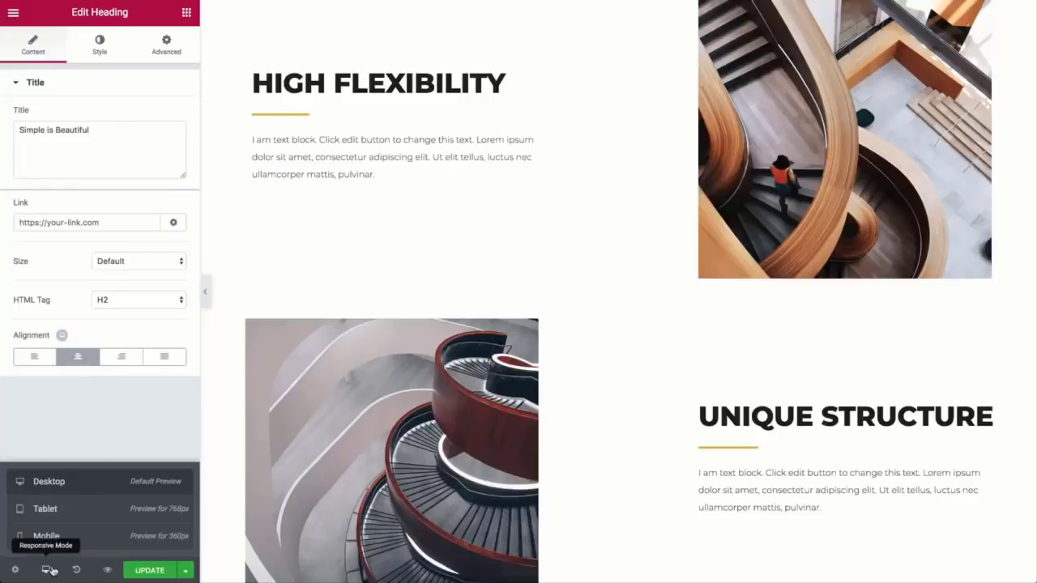
pyautogui.click(73, 537)
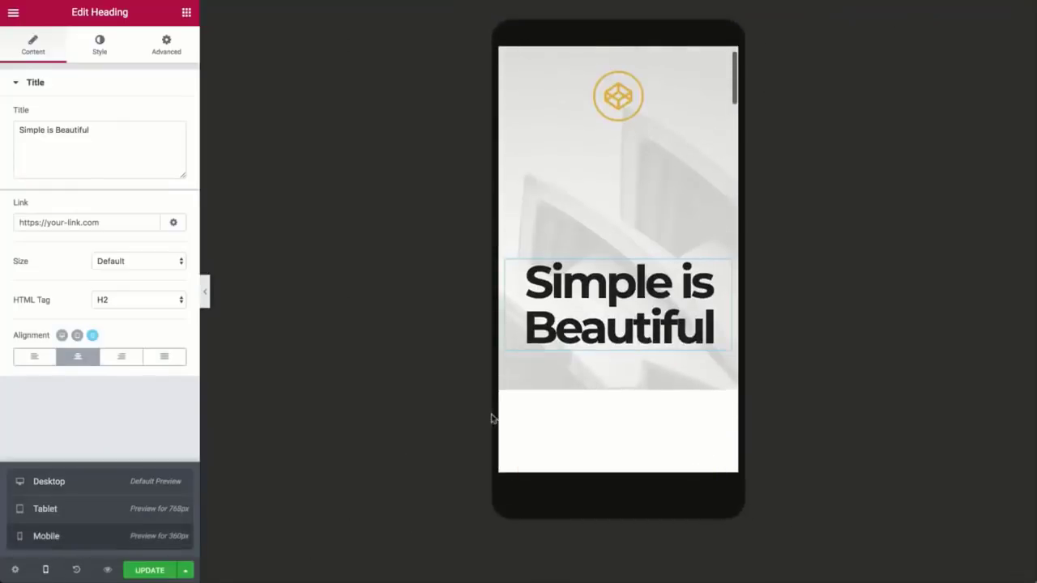
pyautogui.scroll(-5, 571, 411)
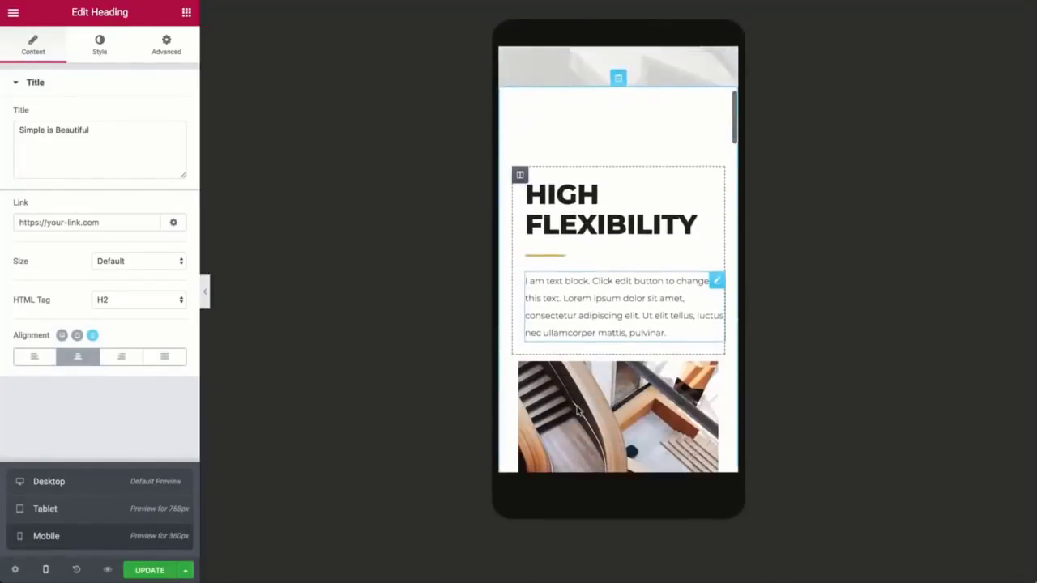
pyautogui.scroll(-1, 577, 411)
pyautogui.scroll(-3, 578, 411)
pyautogui.scroll(-3, 577, 410)
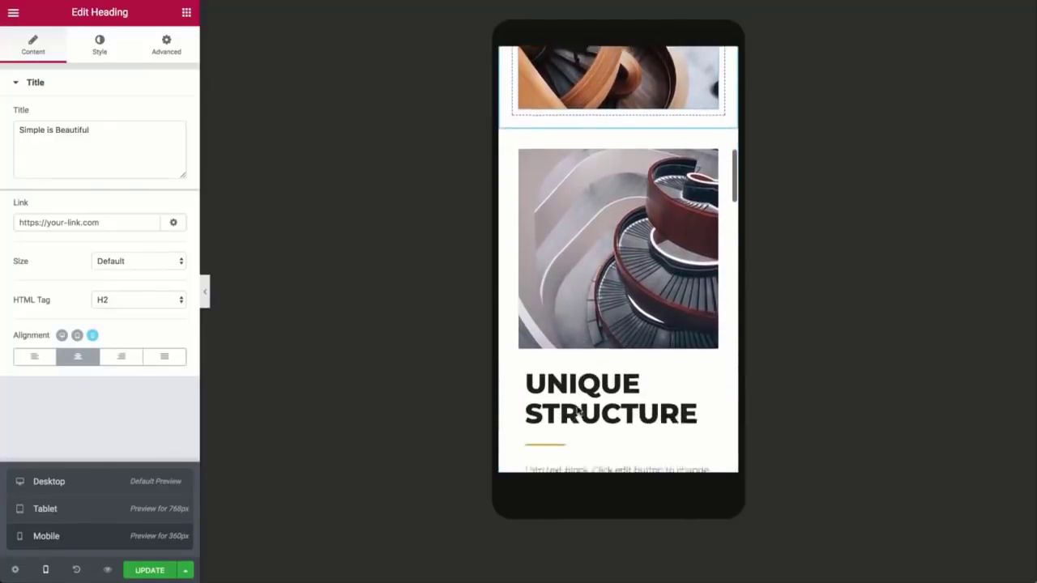
pyautogui.scroll(-1, 576, 408)
pyautogui.scroll(3, 576, 411)
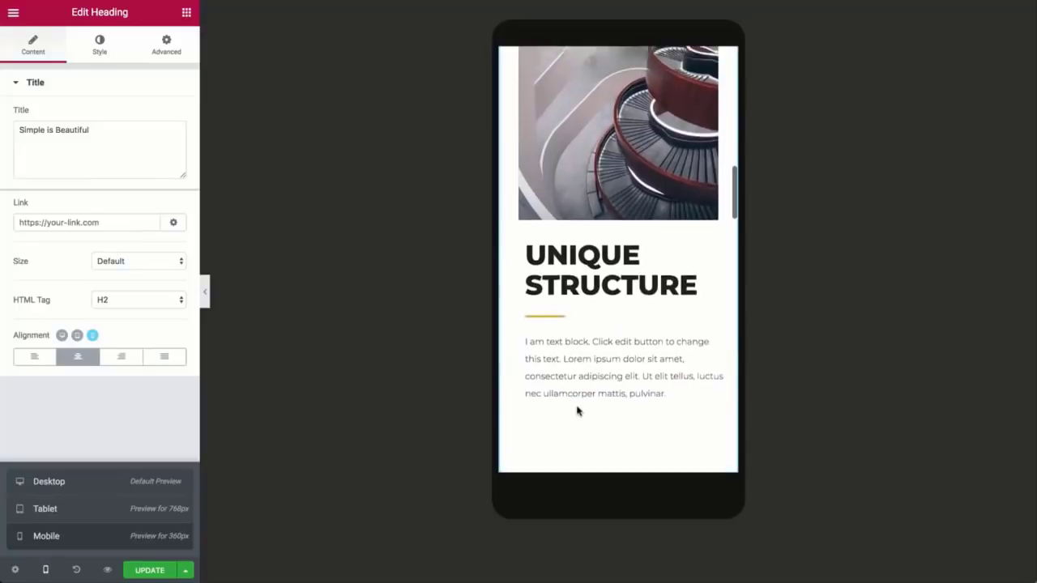
pyautogui.scroll(5, 578, 411)
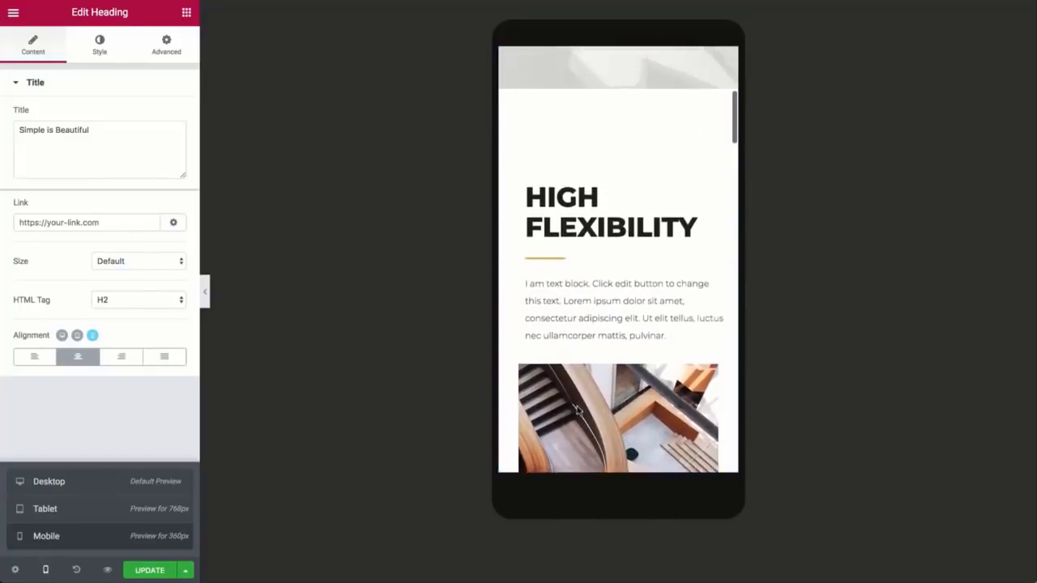
# Turn on Reverse Columns for the "High Flexibility" section and check the image and text order in the mobile view
pyautogui.click(618, 112)
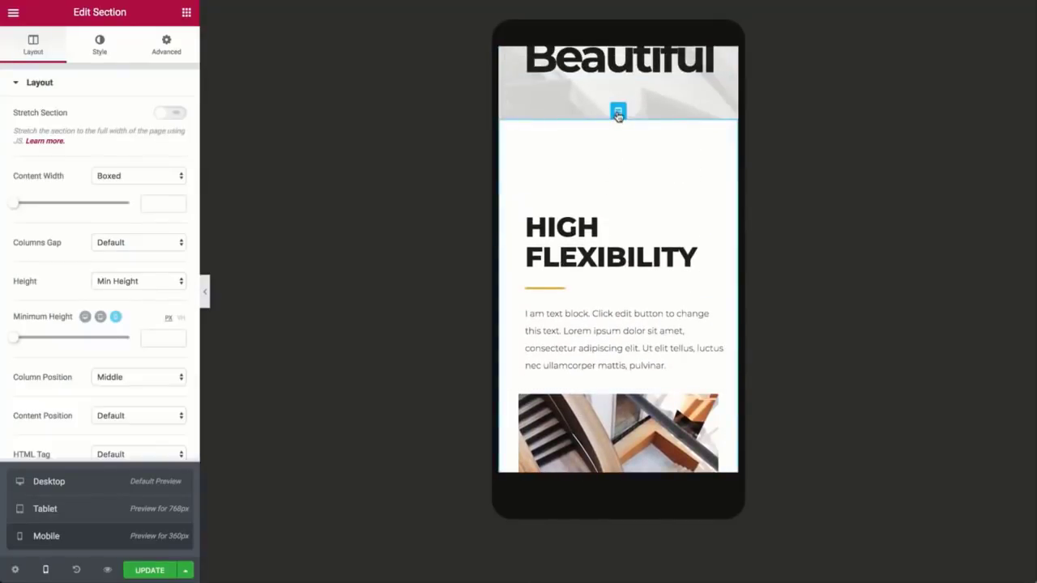
pyautogui.click(174, 52)
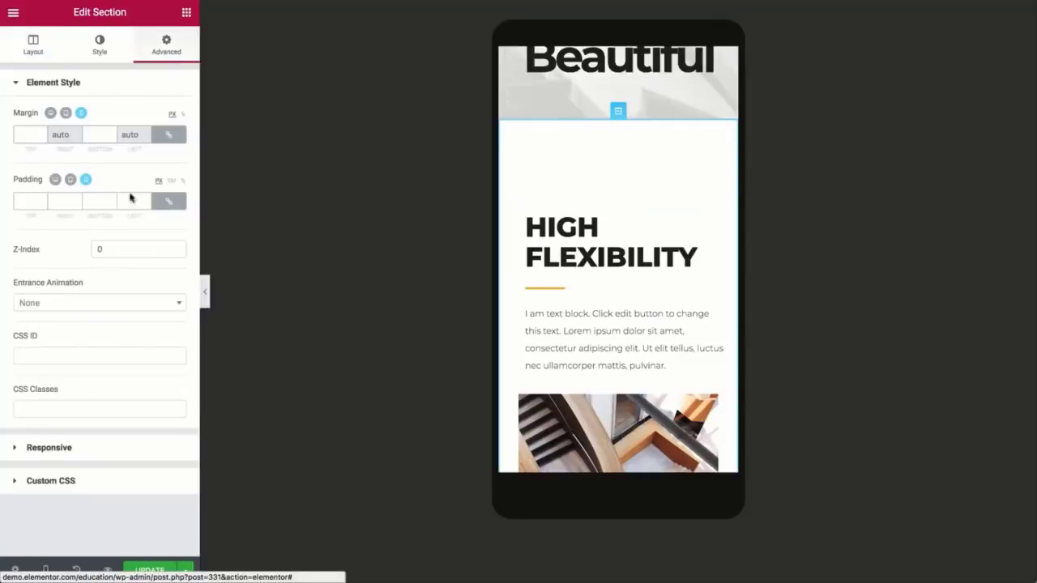
pyautogui.click(79, 447)
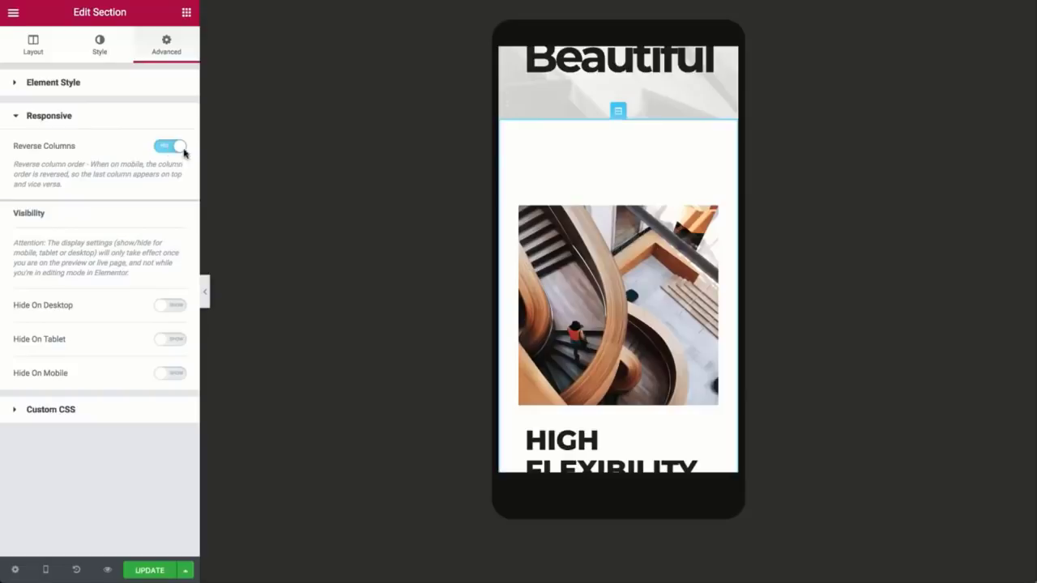
pyautogui.scroll(-4, 508, 307)
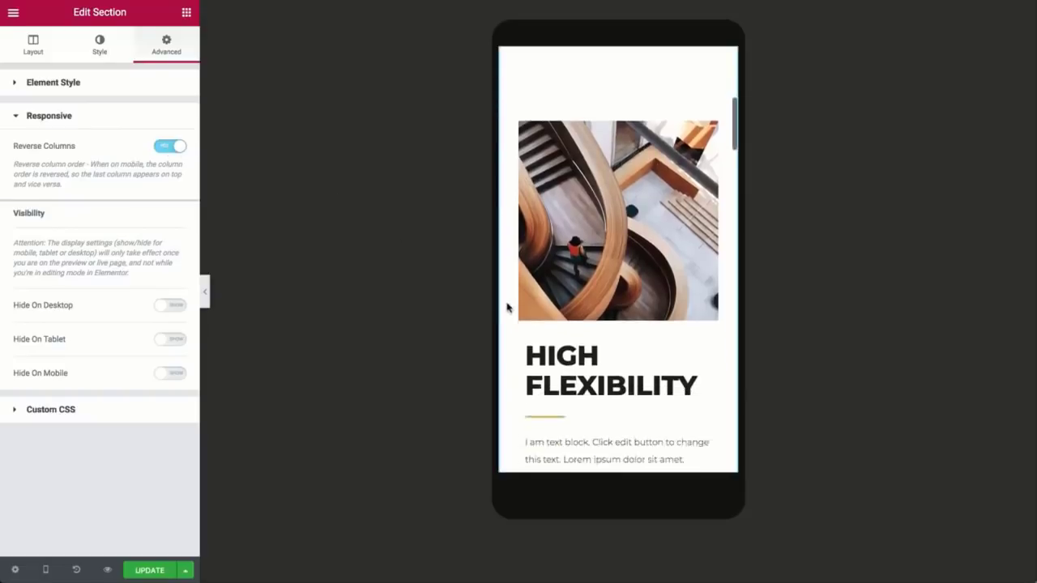
pyautogui.scroll(-5, 507, 307)
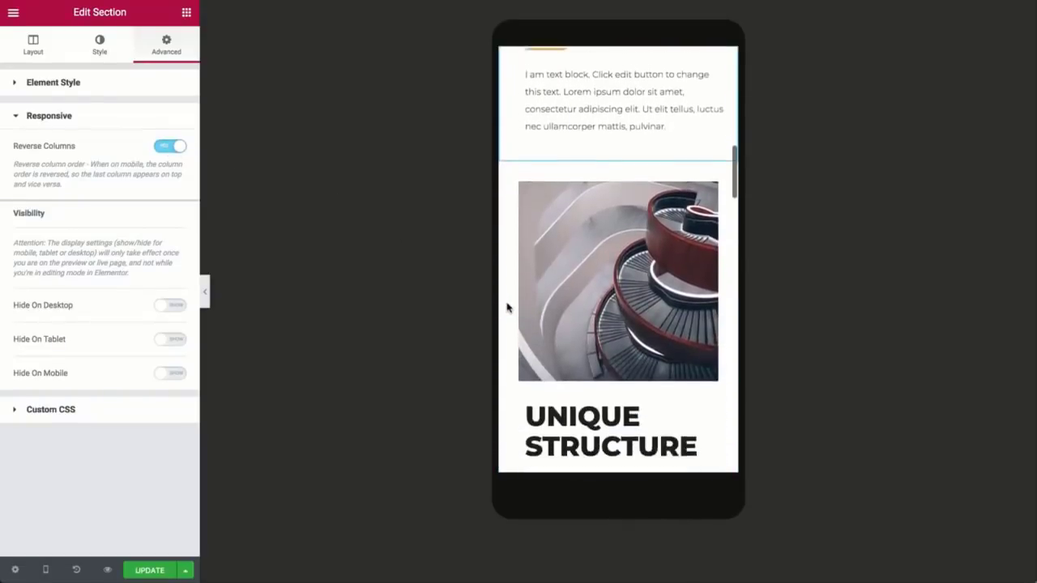
pyautogui.scroll(5, 508, 307)
pyautogui.scroll(5, 508, 307)
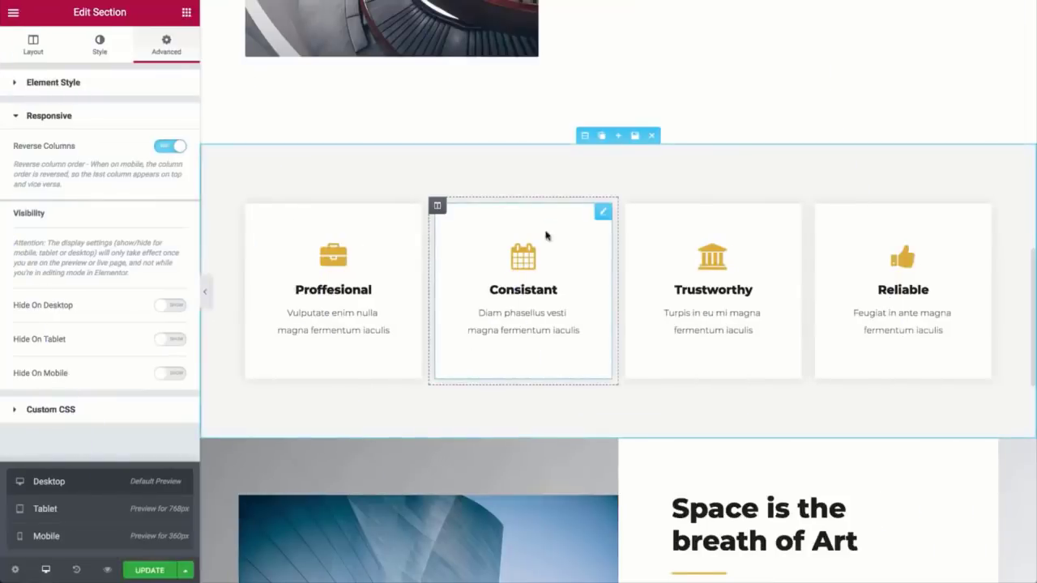
# Open the four-card feature section's settings and review how its cards stack in the Mobile preview
pyautogui.click(583, 137)
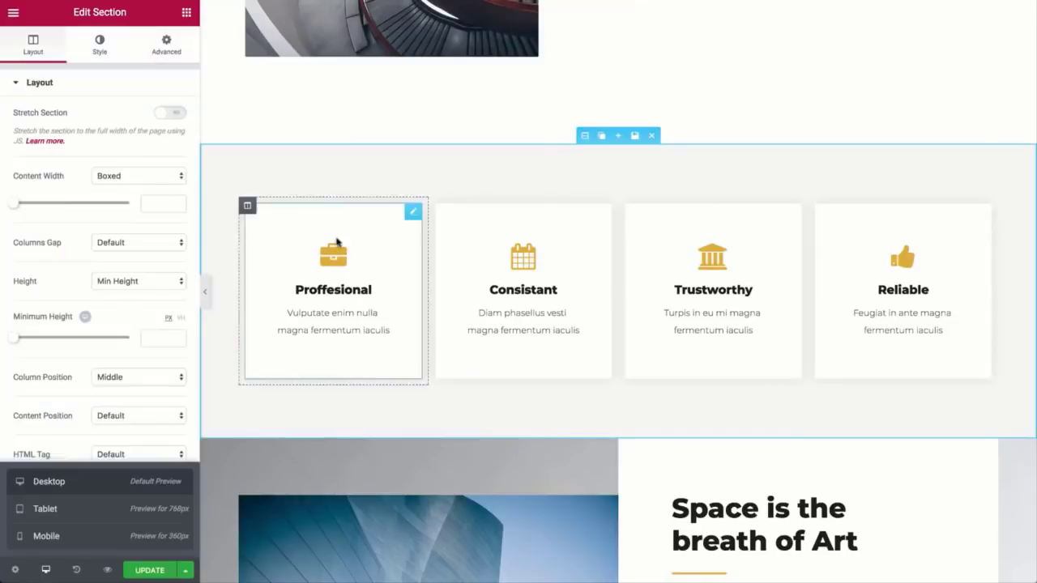
pyautogui.click(51, 544)
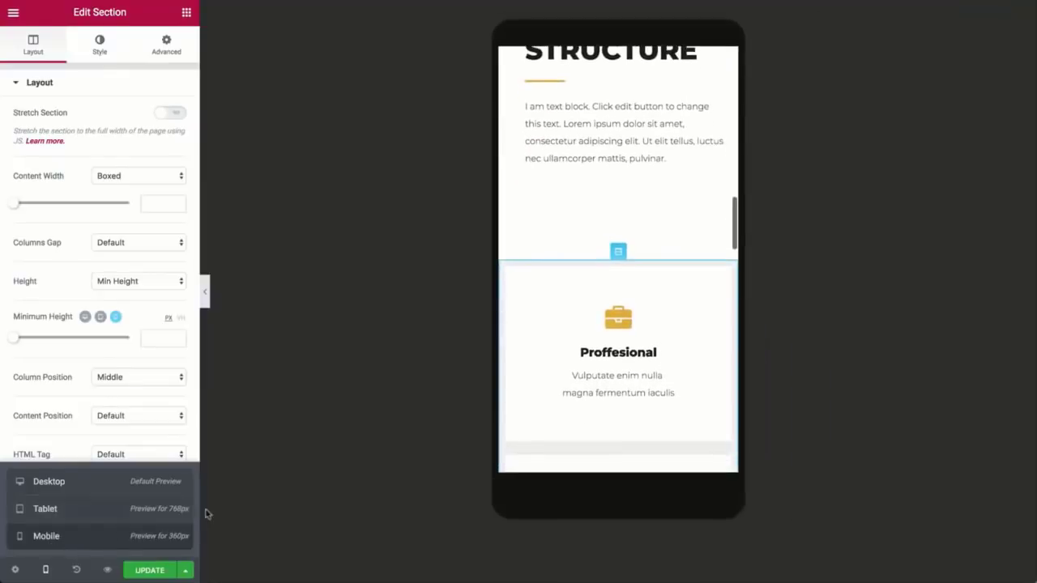
pyautogui.scroll(-5, 525, 441)
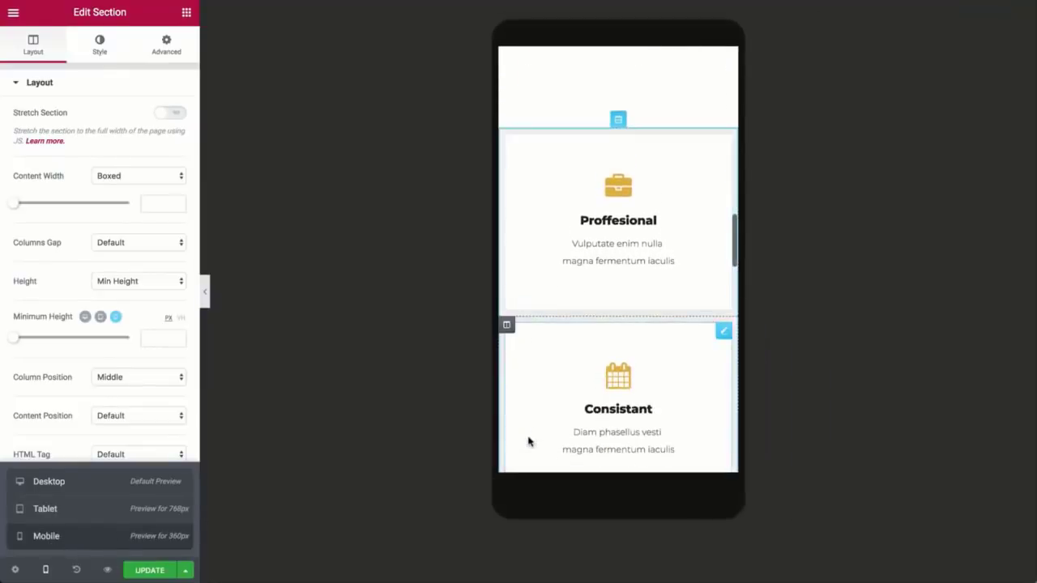
pyautogui.scroll(-8, 528, 442)
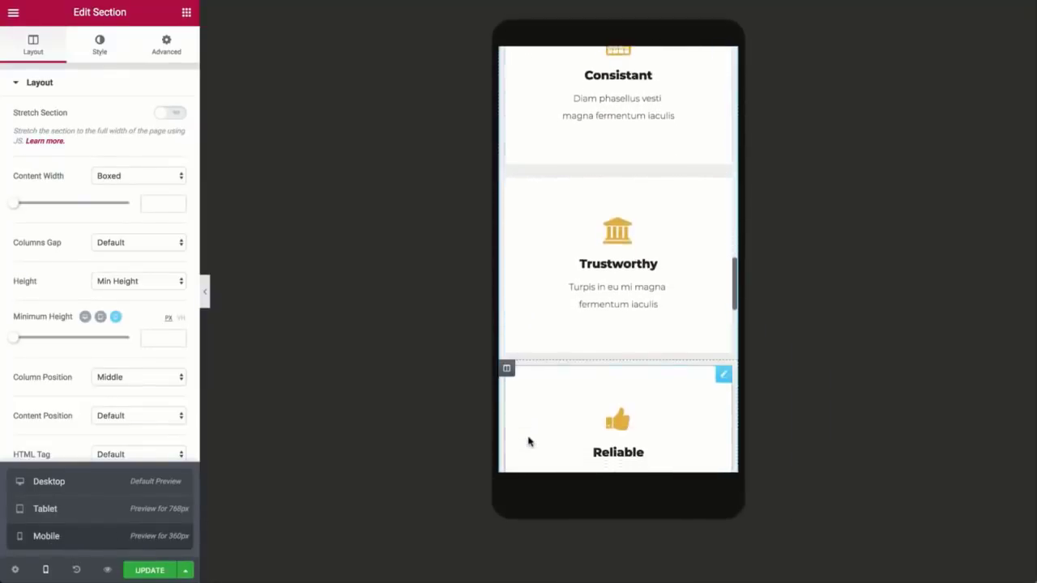
pyautogui.scroll(-1, 528, 441)
pyautogui.scroll(10, 529, 441)
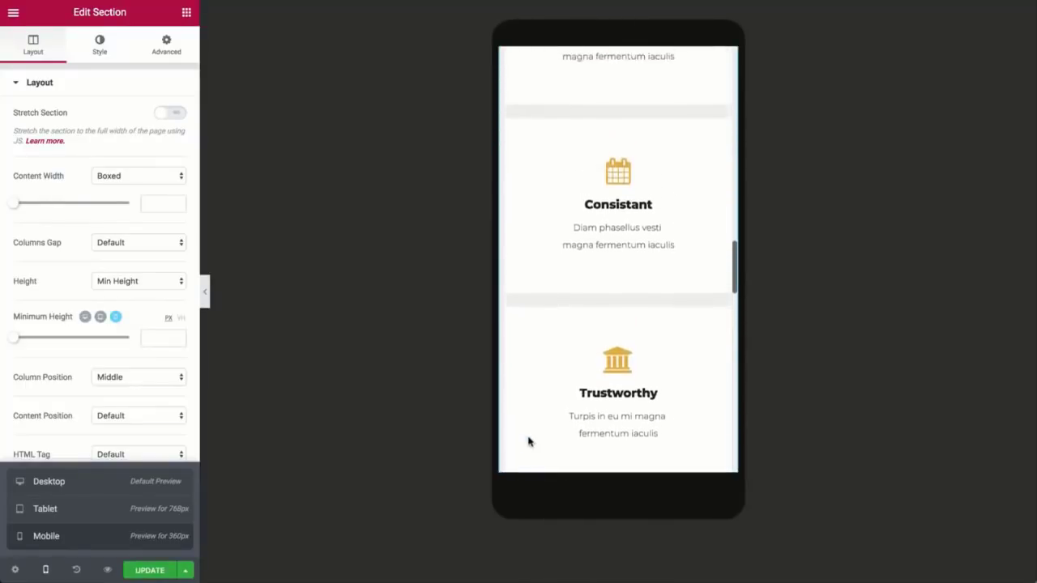
pyautogui.scroll(4, 528, 441)
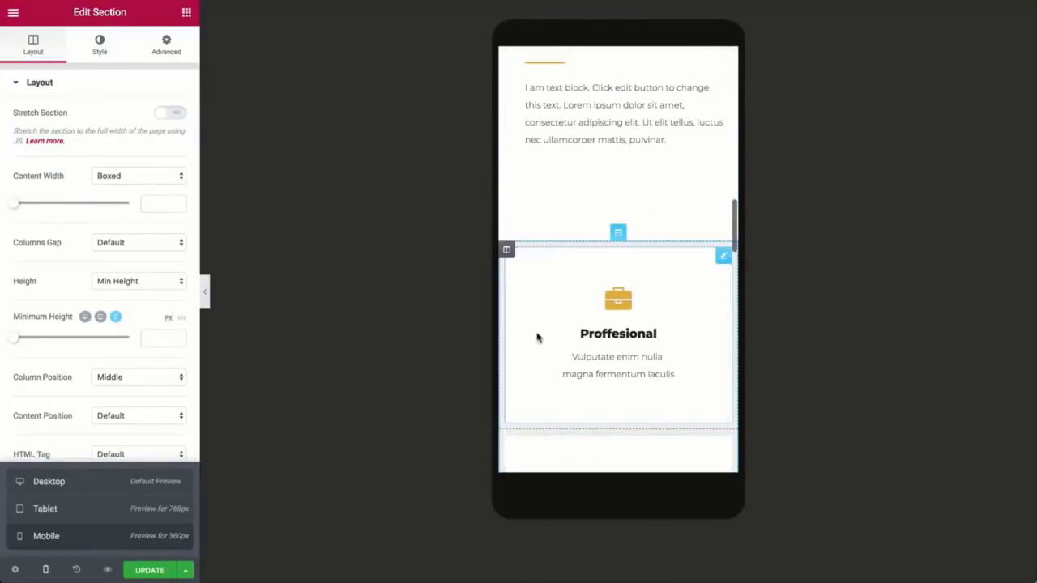
# Set the mobile column width of the "Proffesional" and "Consistant" cards to 50%
pyautogui.click(506, 250)
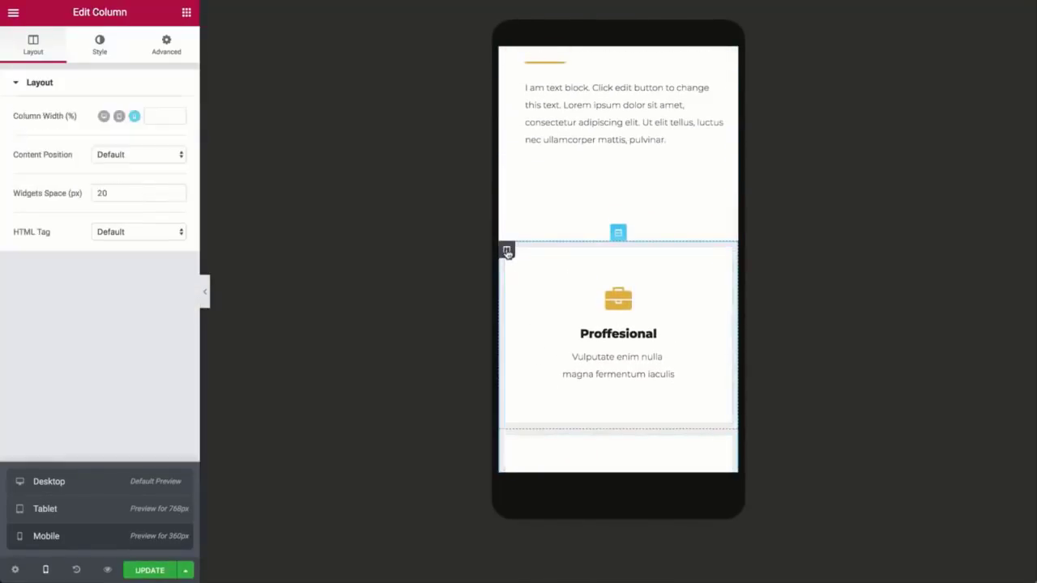
pyautogui.click(153, 115)
pyautogui.write('50')
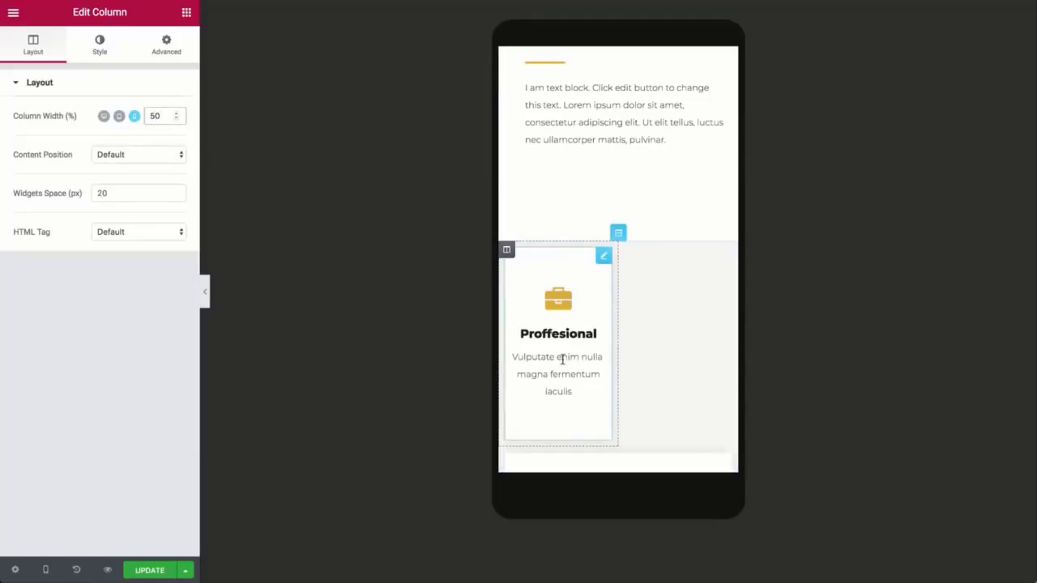
pyautogui.scroll(-4, 562, 358)
pyautogui.click(507, 278)
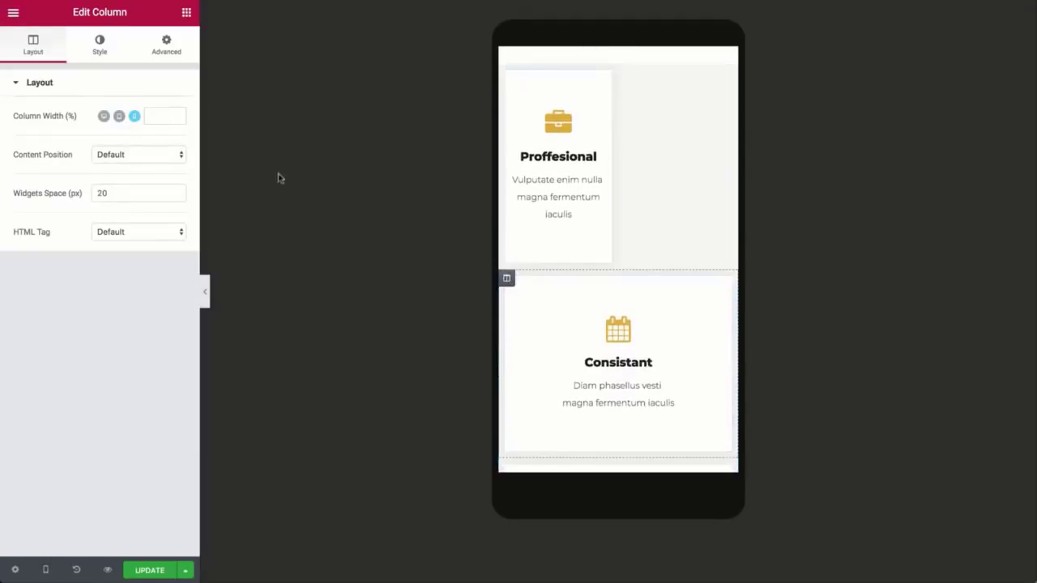
pyautogui.write('50')
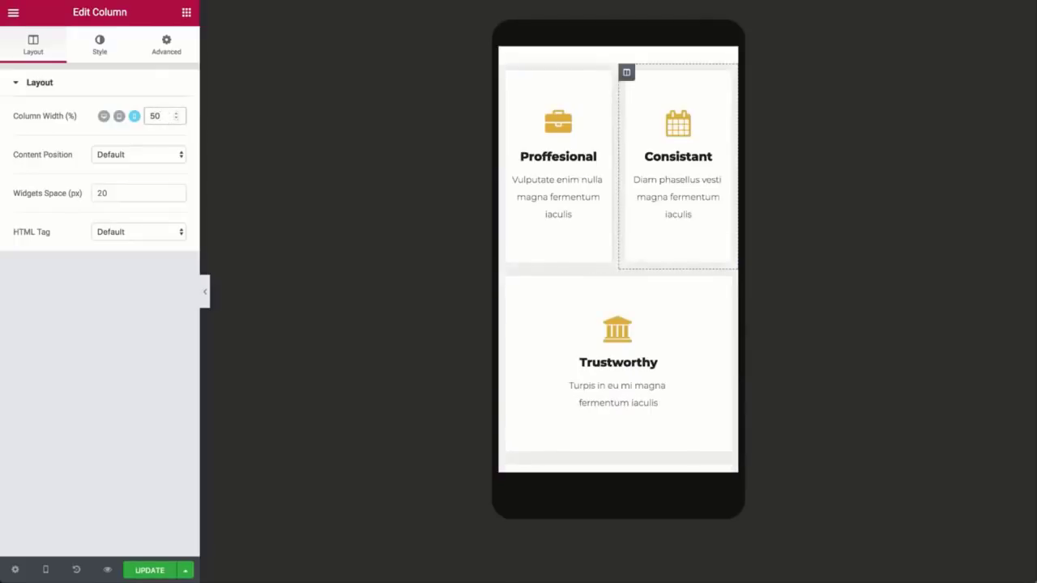
# Set the mobile column width of the "Trustworthy" and "Reliable" cards to 50% and review the four-card grid
pyautogui.click(507, 278)
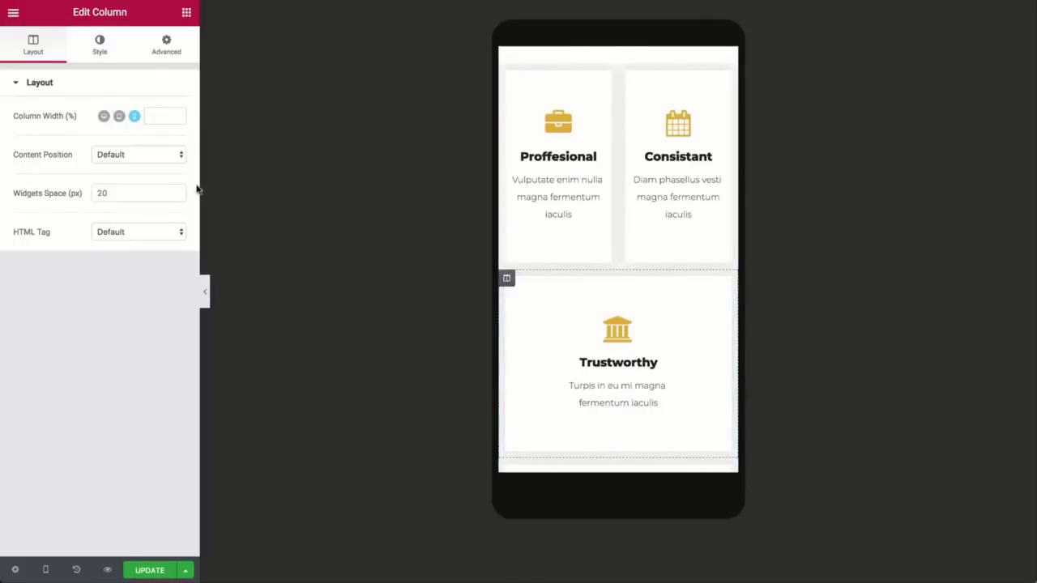
pyautogui.write('50')
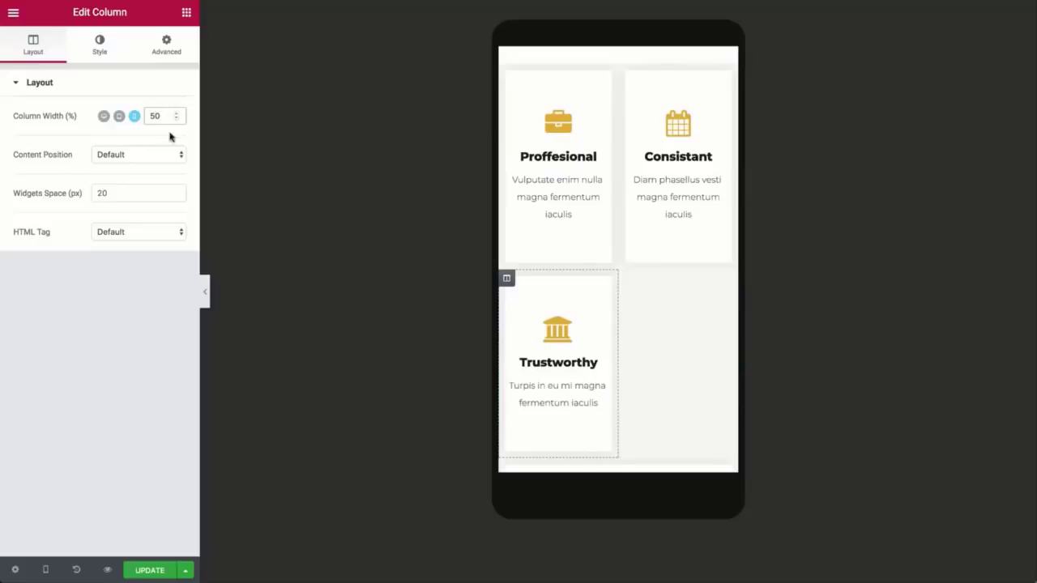
pyautogui.scroll(-3, 540, 378)
pyautogui.click(507, 301)
pyautogui.click(166, 116)
pyautogui.write('50')
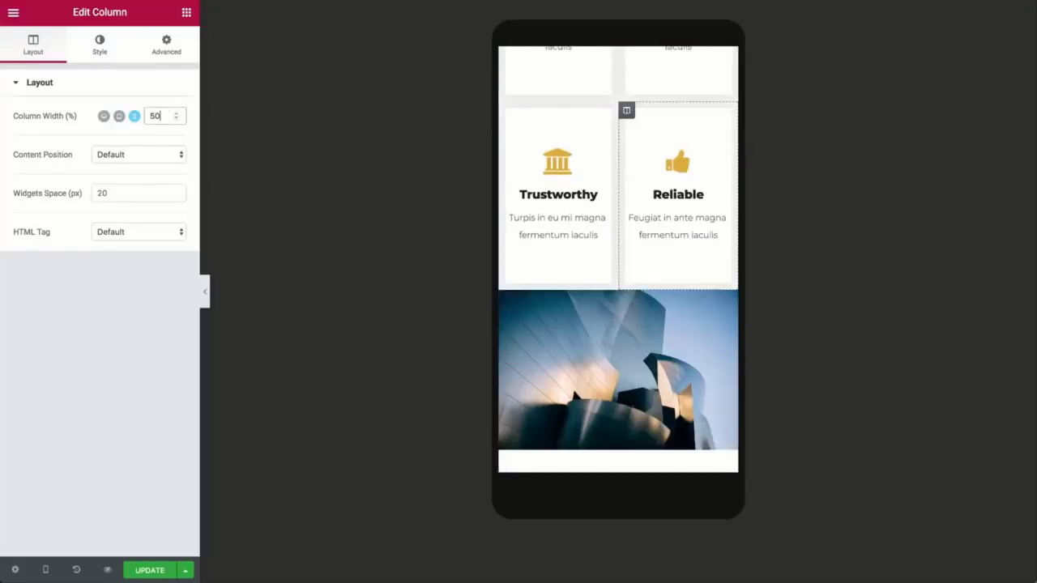
pyautogui.scroll(3, 614, 213)
pyautogui.scroll(1, 613, 213)
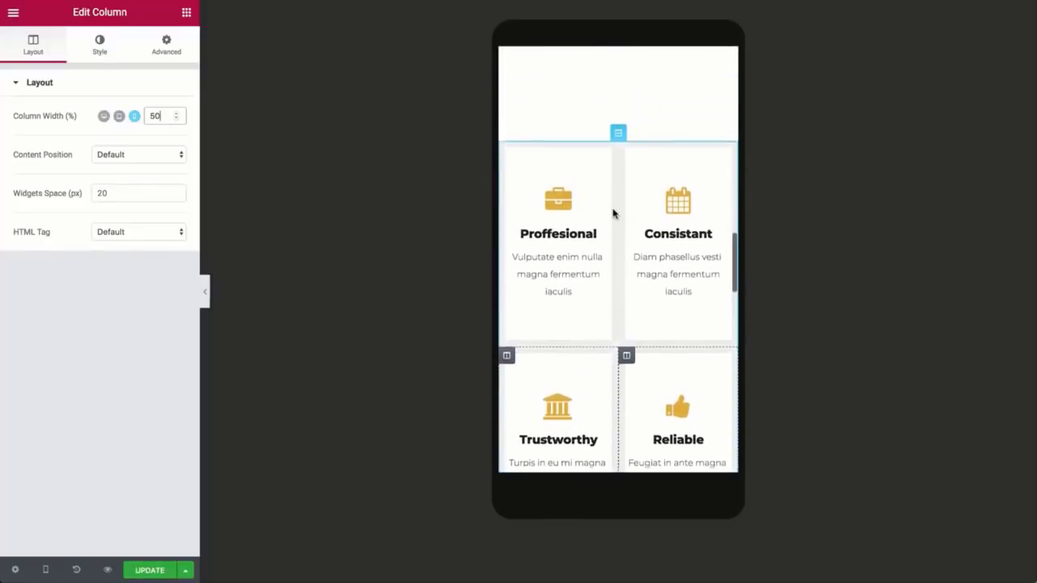
# Check the "Simple is Beautiful" heading's margin in the desktop view and set its top margin to 0 px for Mobile
pyautogui.click(47, 570)
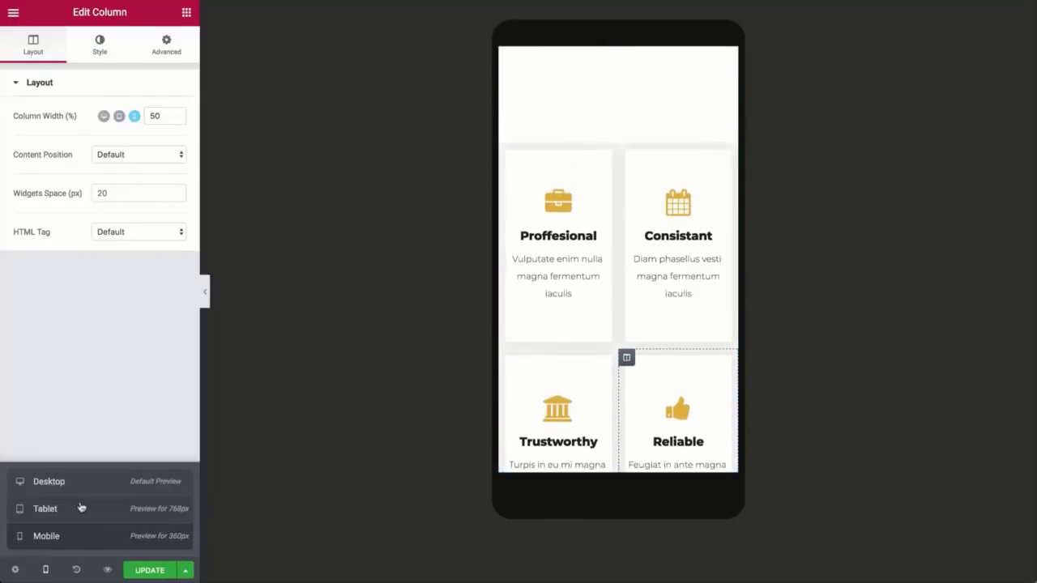
pyautogui.click(88, 486)
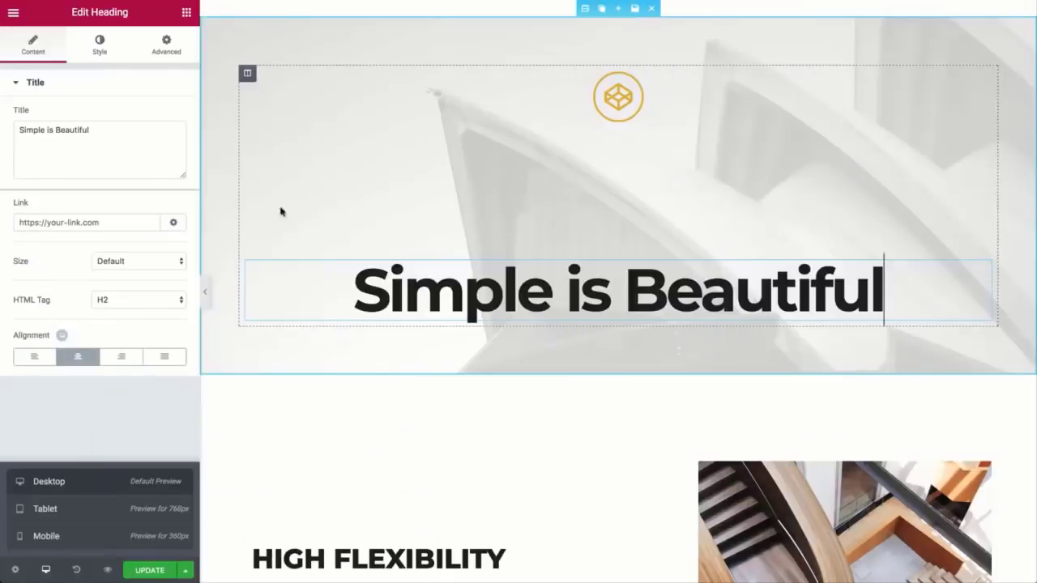
pyautogui.click(167, 61)
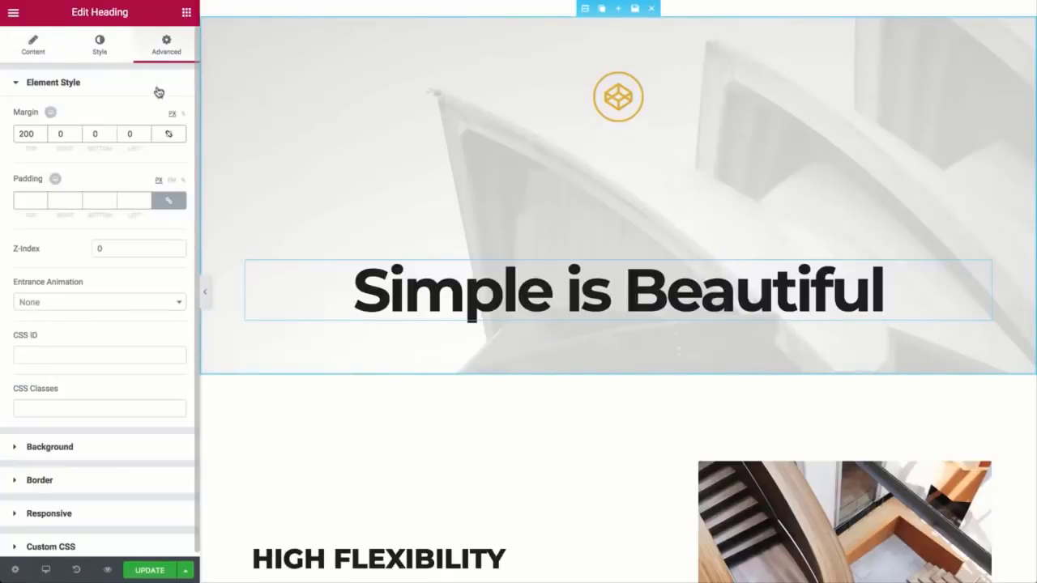
pyautogui.click(45, 571)
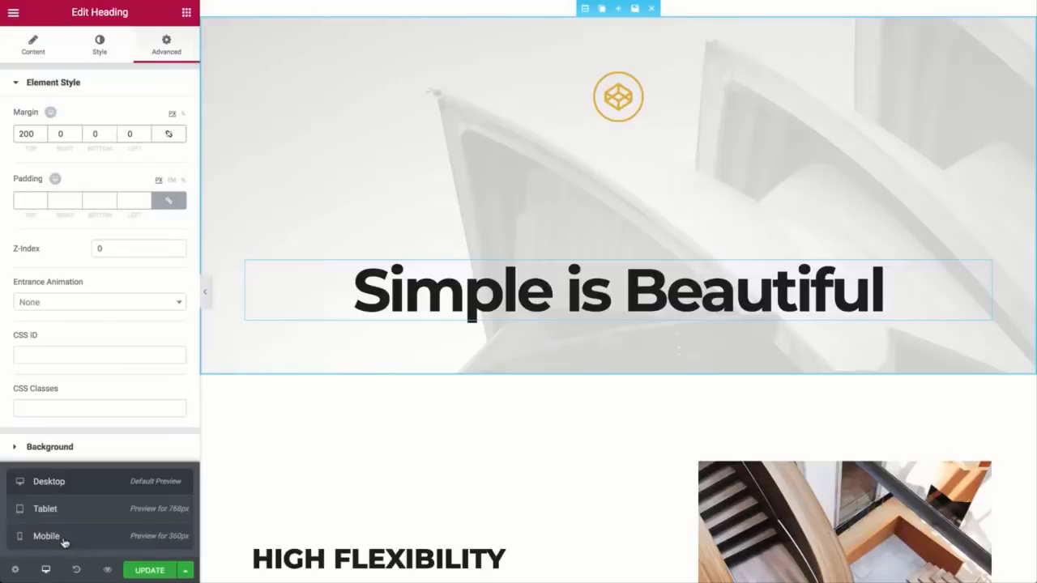
pyautogui.click(47, 536)
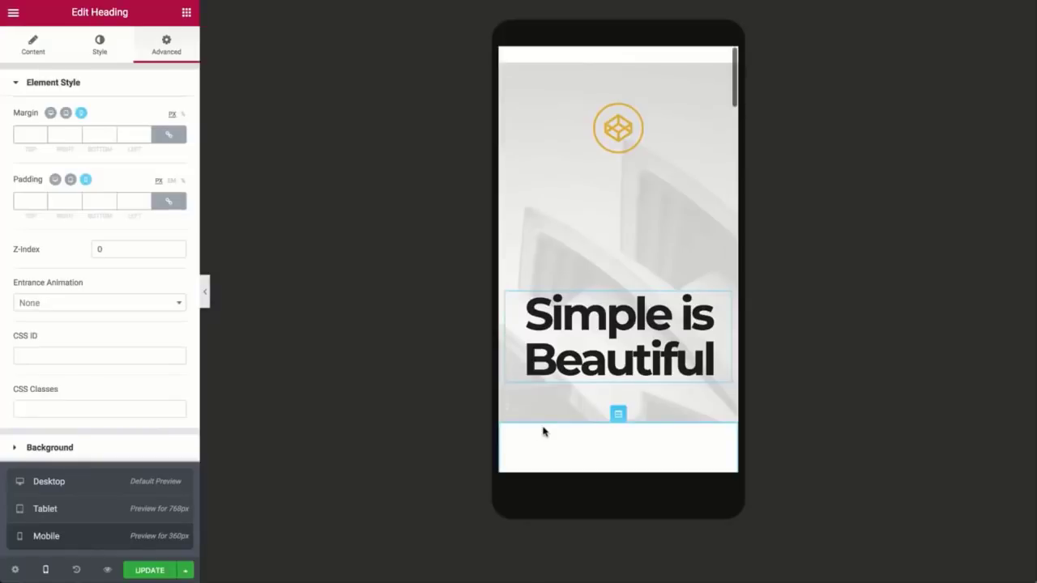
pyautogui.click(23, 134)
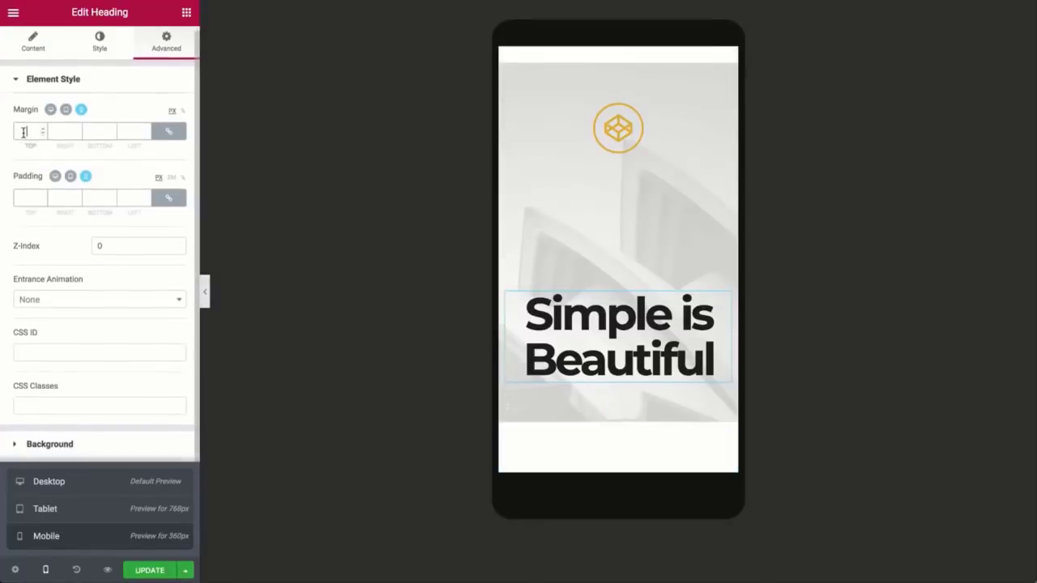
pyautogui.write('0')
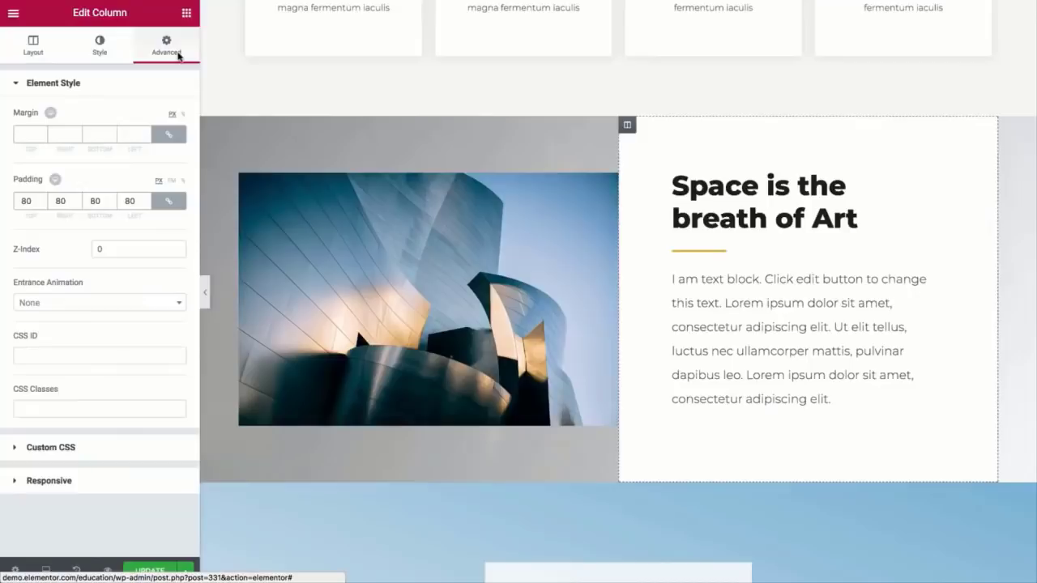
# Review the "Space is the breath of Art" column in the Mobile preview and set its mobile padding to 30 px on all sides
pyautogui.click(45, 570)
pyautogui.click(69, 548)
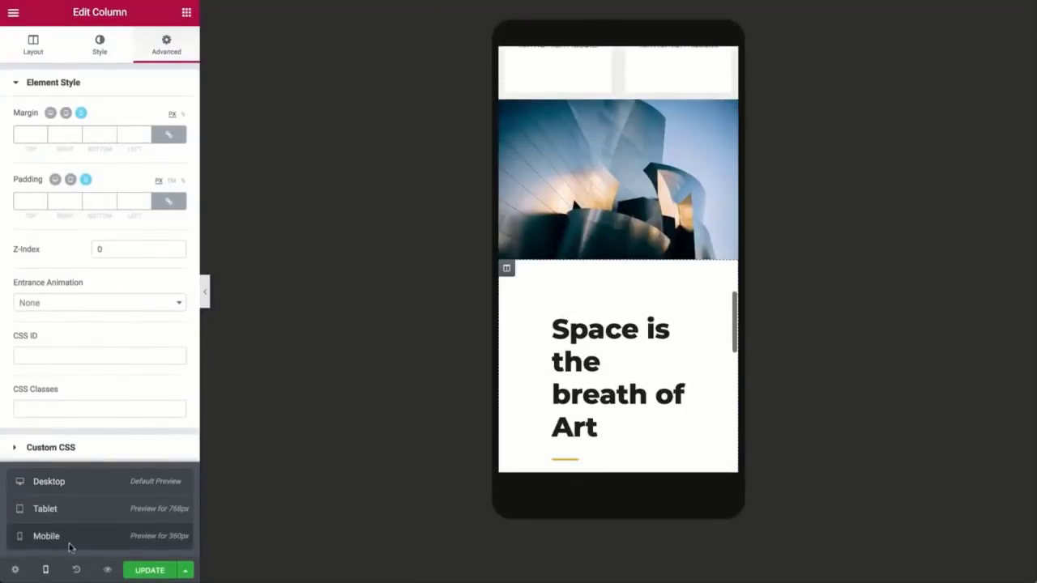
pyautogui.scroll(-5, 517, 419)
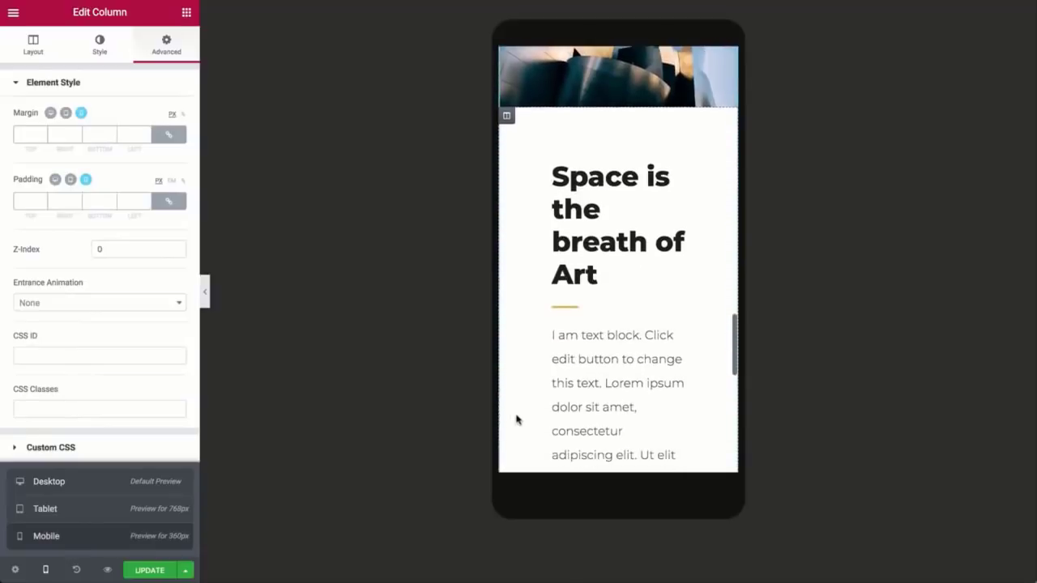
pyautogui.scroll(-3, 516, 419)
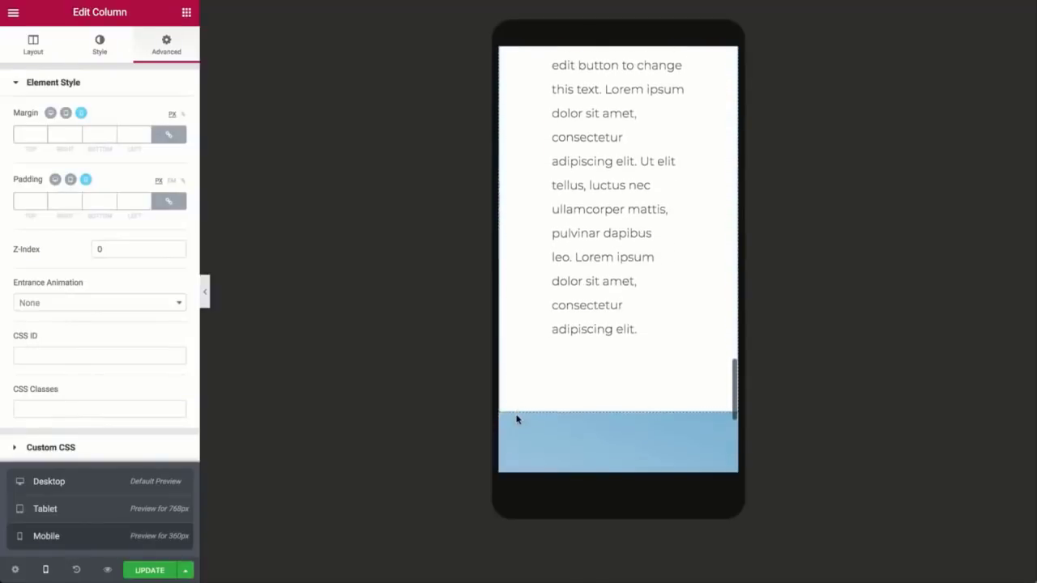
pyautogui.scroll(3, 517, 419)
pyautogui.scroll(6, 516, 419)
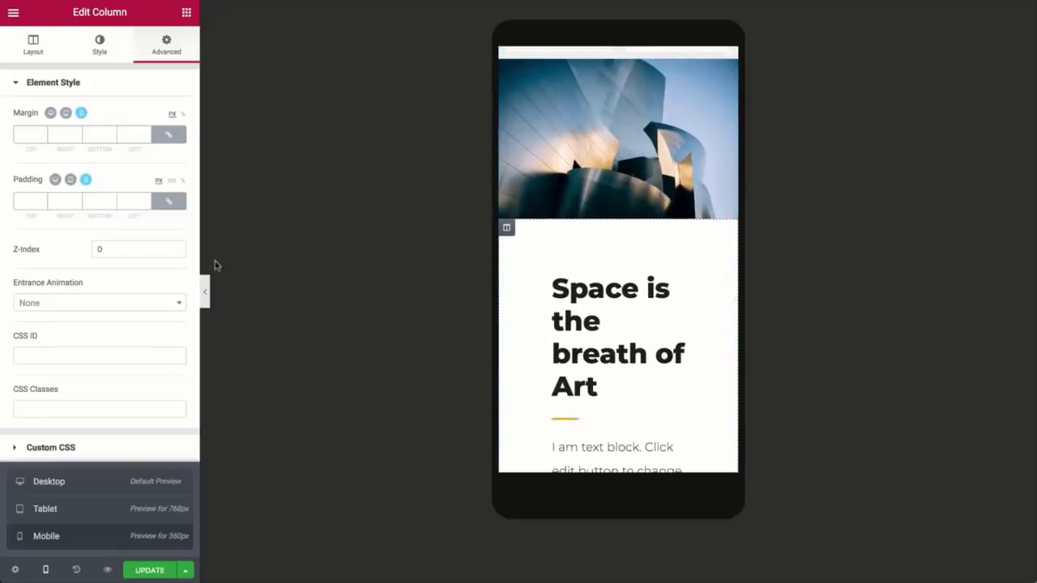
pyautogui.click(21, 203)
pyautogui.write('30')
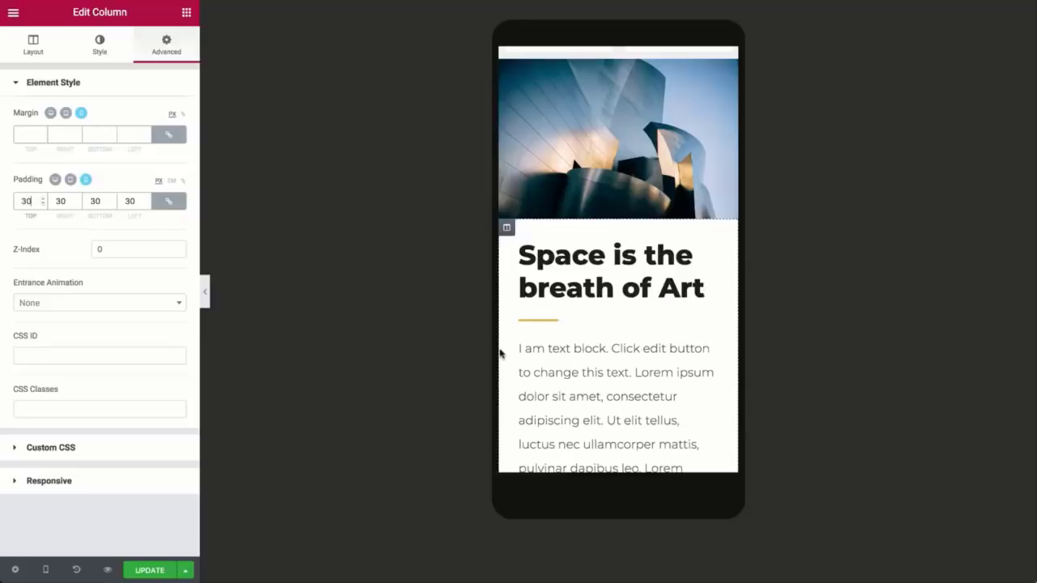
pyautogui.scroll(-3, 499, 352)
pyautogui.scroll(3, 502, 354)
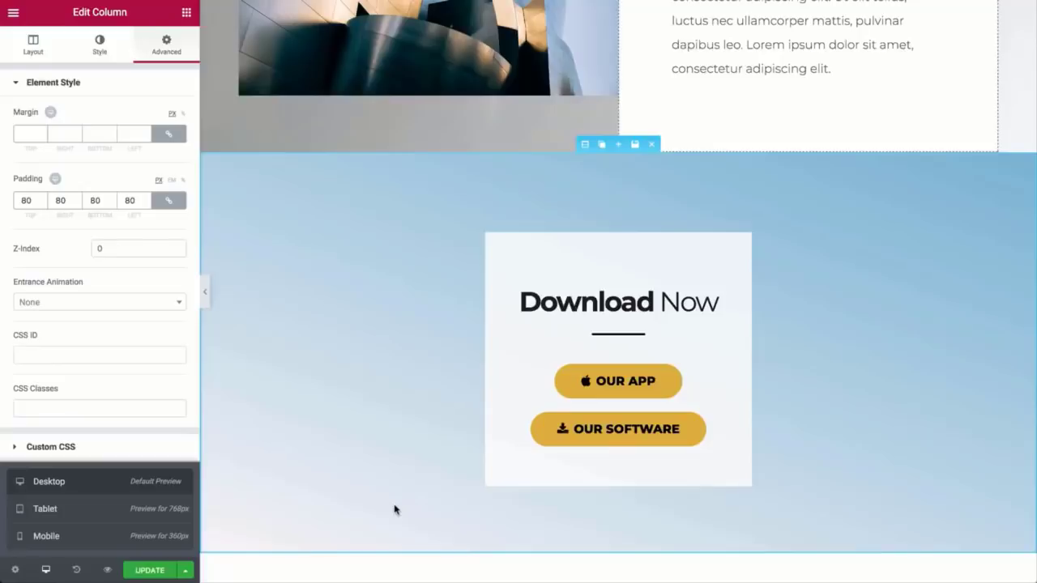
# Hide the "Our App" button on desktop and check the "Download Now" box in the full-width preview
pyautogui.click(557, 392)
pyautogui.click(148, 45)
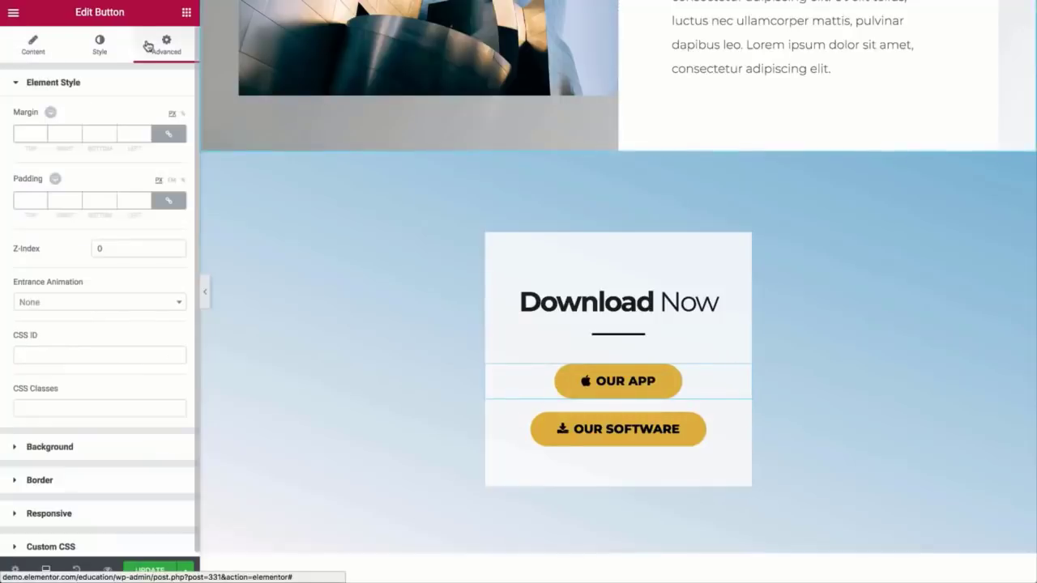
pyautogui.click(71, 512)
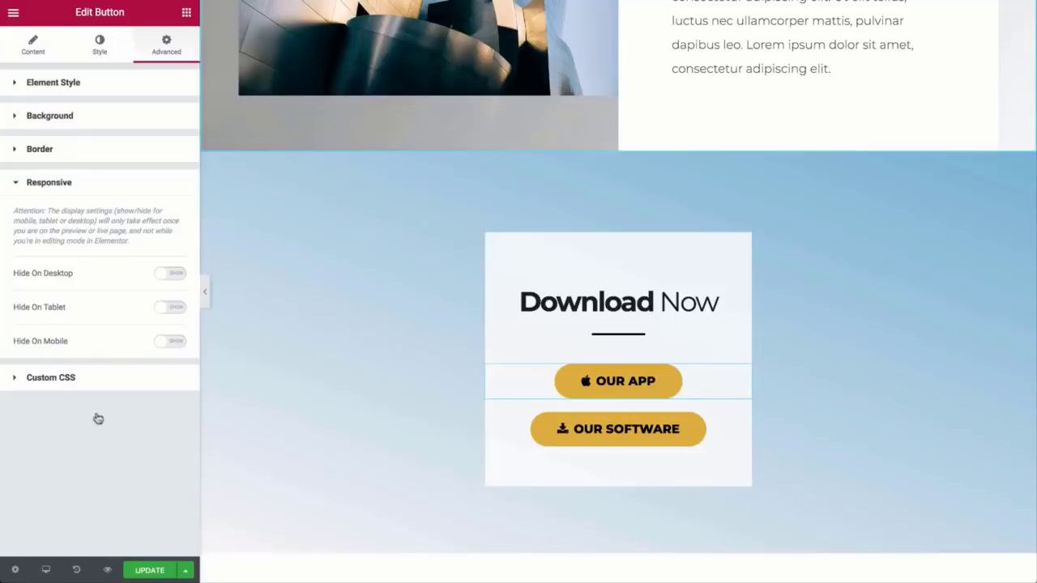
pyautogui.click(206, 294)
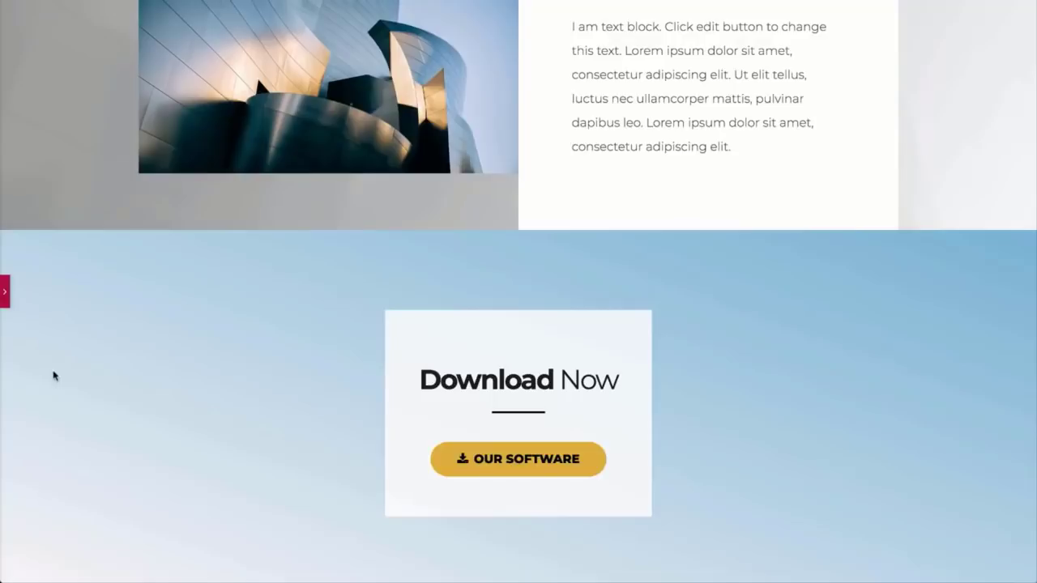
pyautogui.click(5, 293)
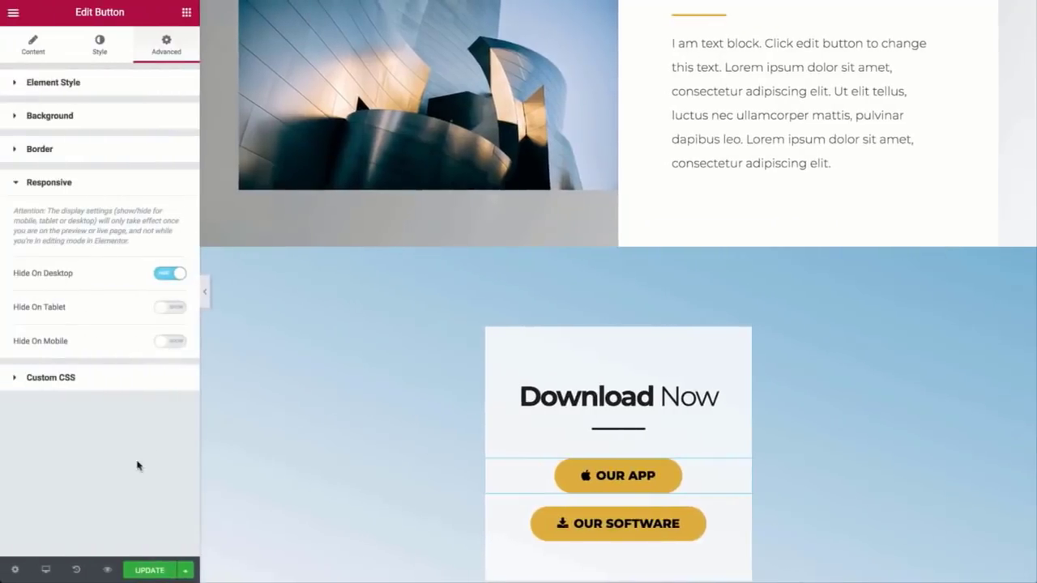
# Hide the "Our Software" button on mobile and check the "Download Now" box in the Mobile preview
pyautogui.moveTo(47, 567)
pyautogui.click(76, 541)
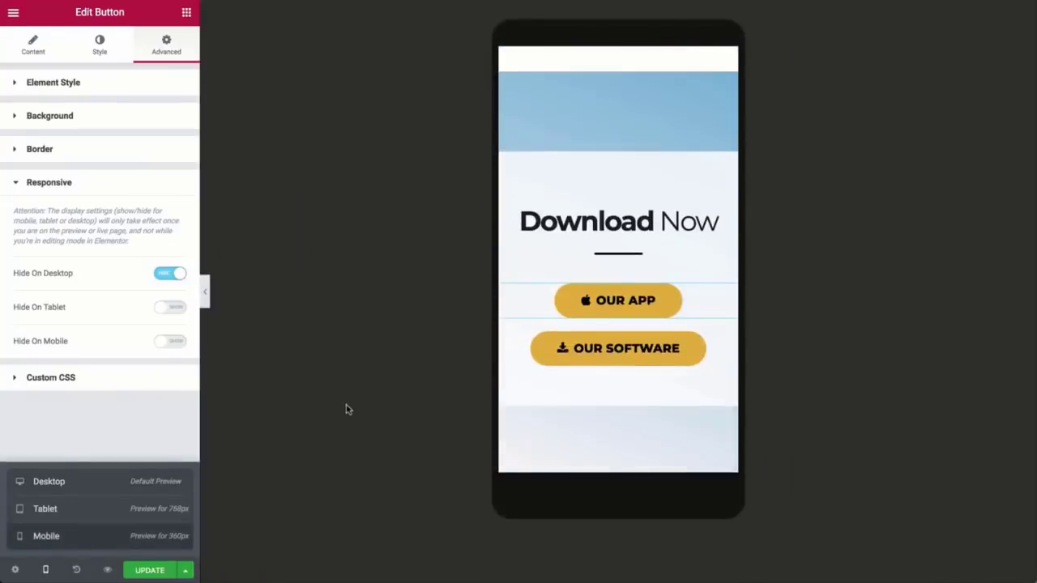
pyautogui.click(565, 360)
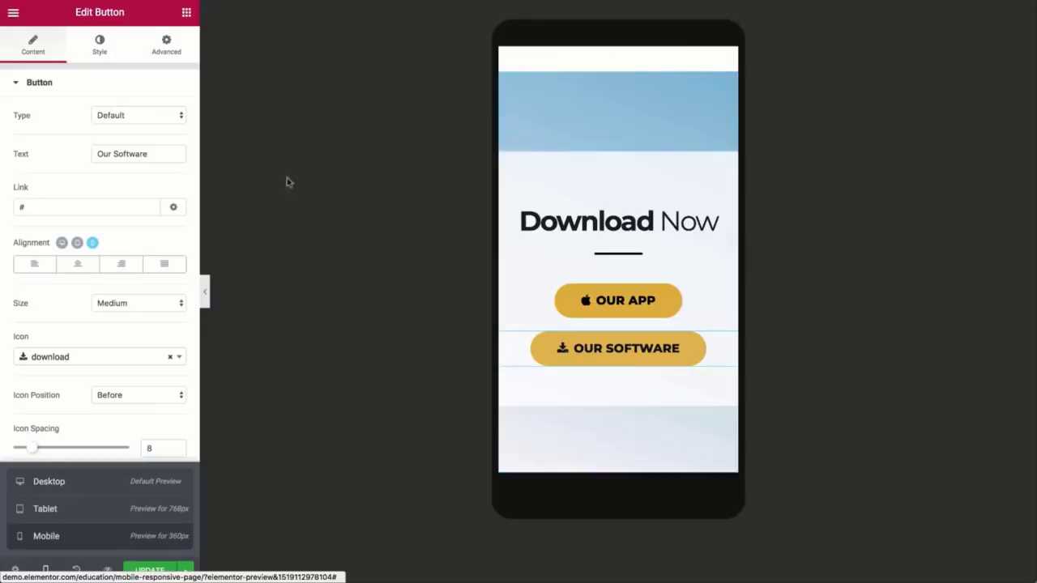
pyautogui.click(170, 58)
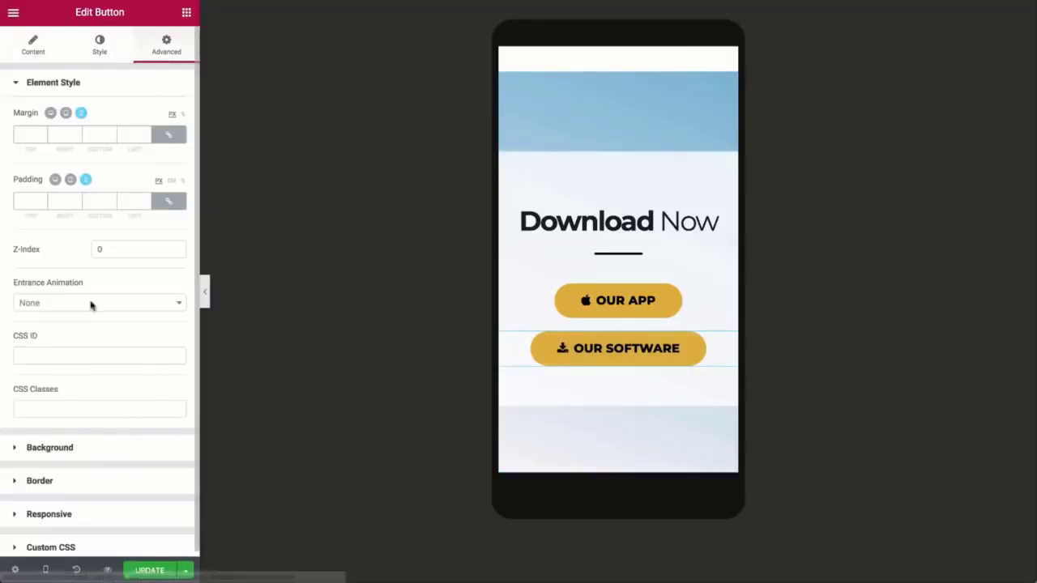
pyautogui.click(50, 515)
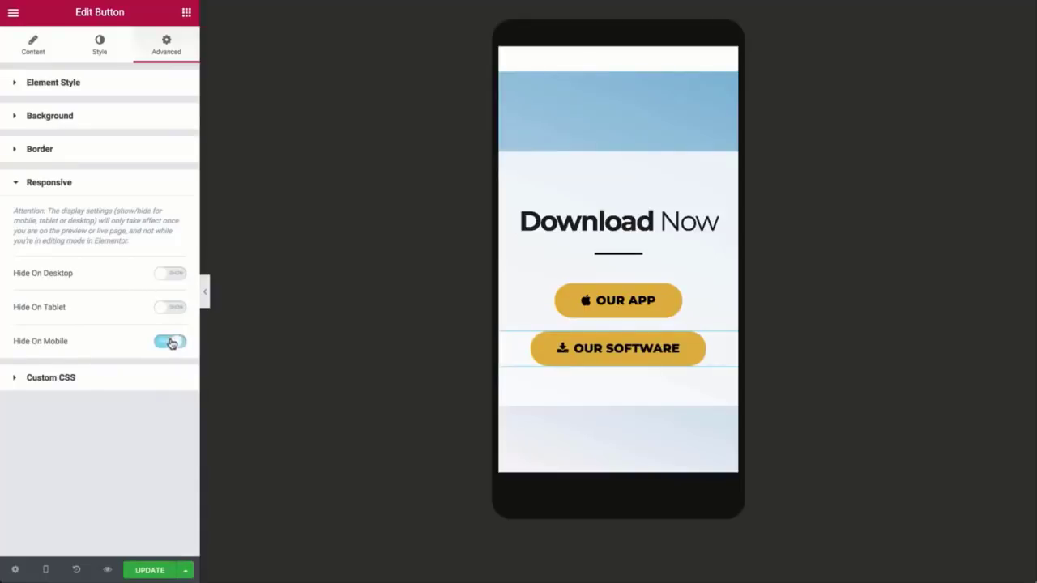
pyautogui.click(207, 302)
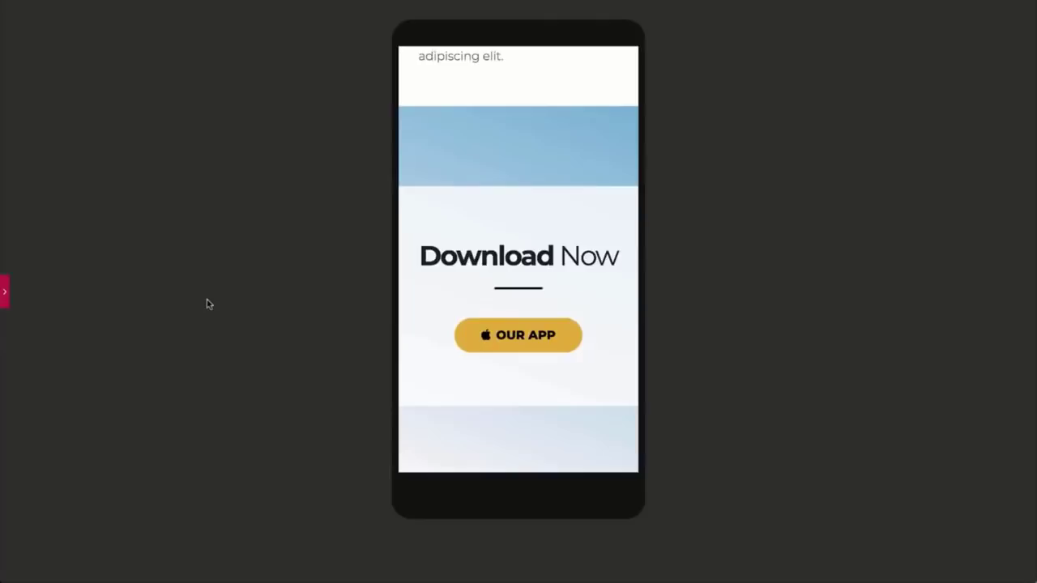
pyautogui.click(5, 298)
# Review the whole page in the full-width Desktop preview, from the "Simple is Beautiful" banner through the lower sections
pyautogui.click(46, 569)
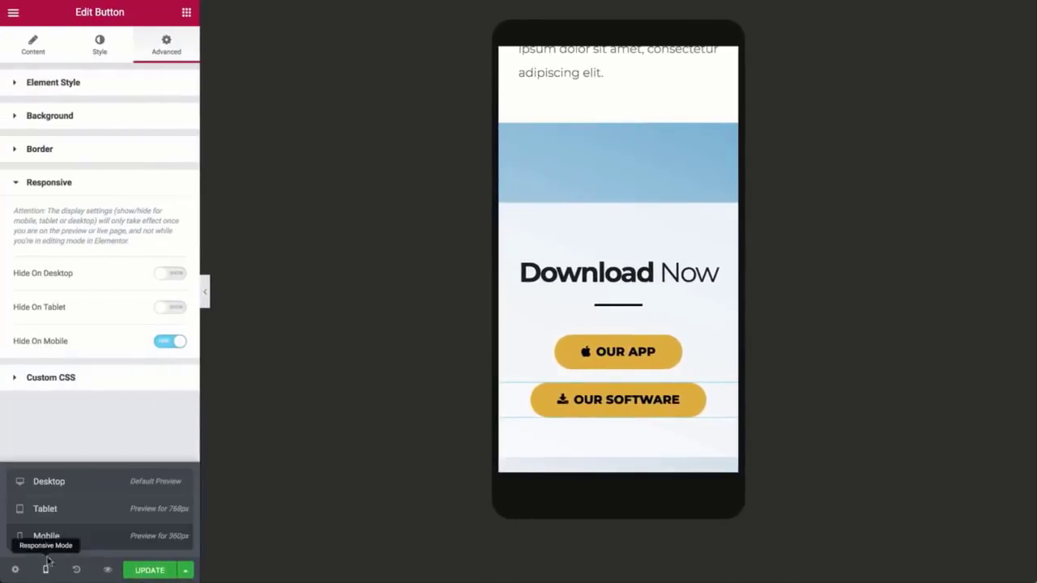
pyautogui.click(70, 483)
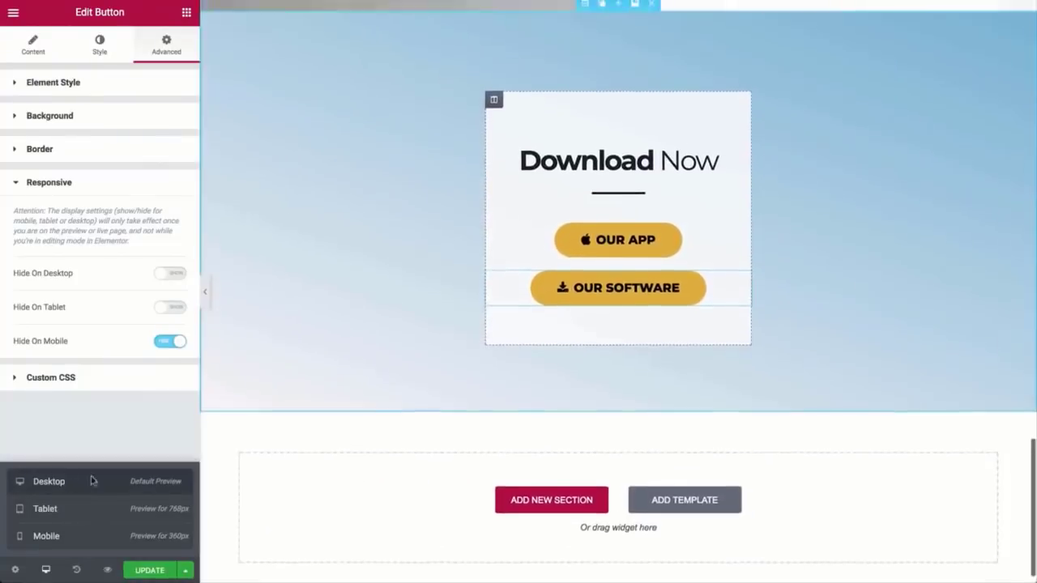
pyautogui.scroll(5, 352, 393)
pyautogui.scroll(10, 351, 394)
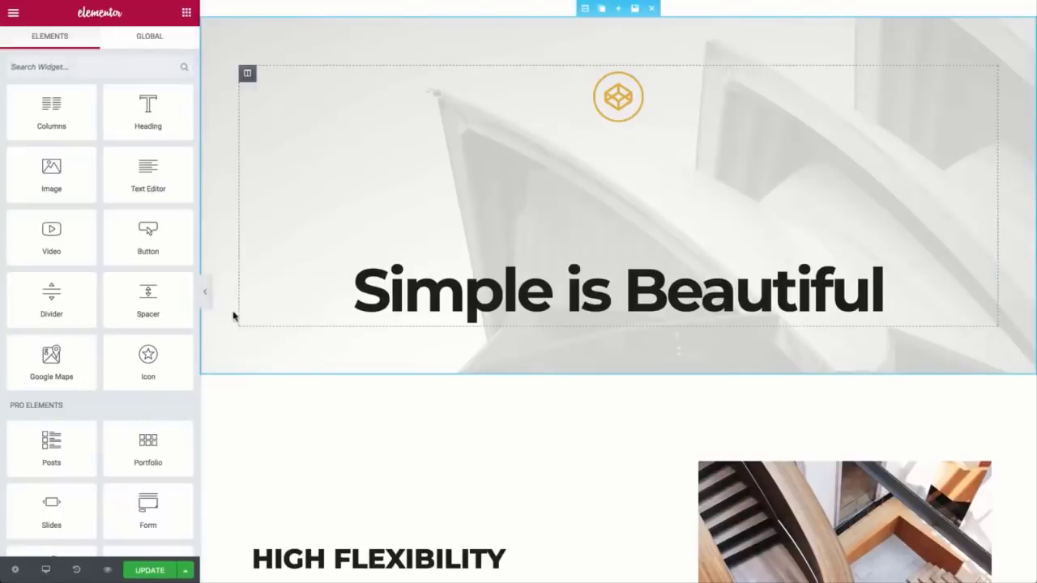
pyautogui.click(207, 302)
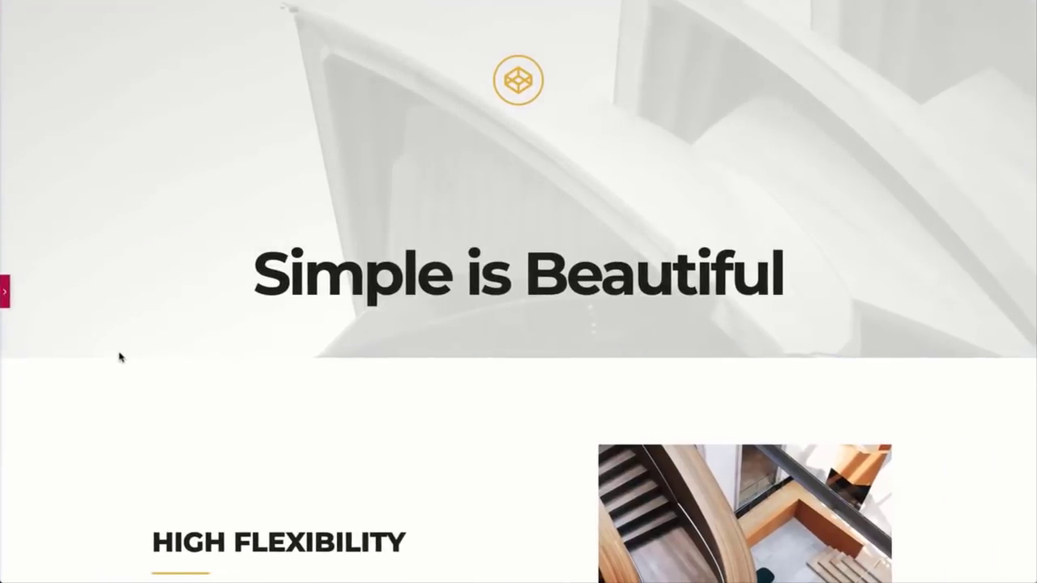
pyautogui.scroll(-7, 119, 357)
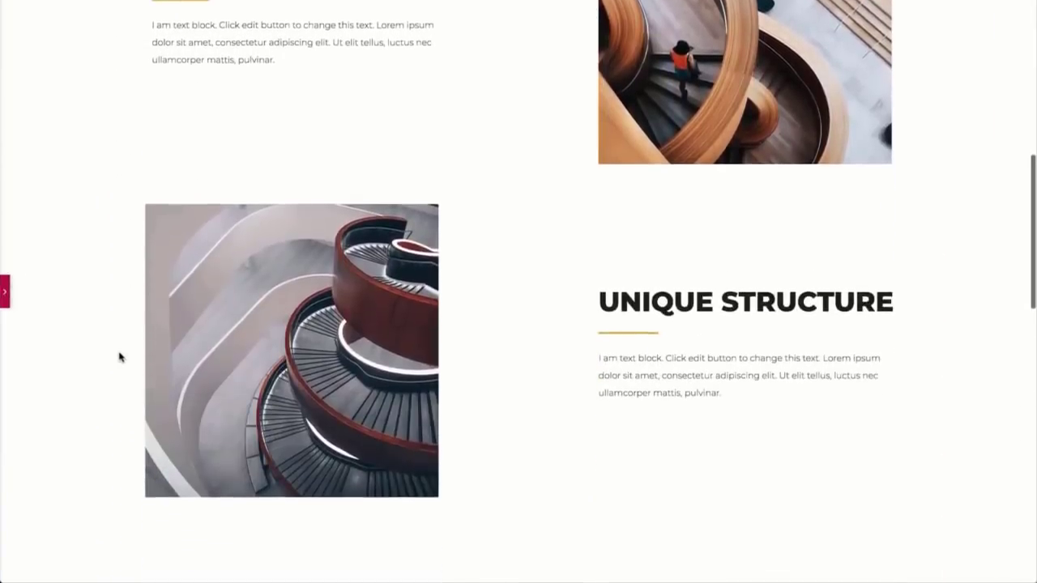
pyautogui.scroll(-10, 119, 357)
pyautogui.scroll(-2, 119, 357)
pyautogui.scroll(6, 119, 357)
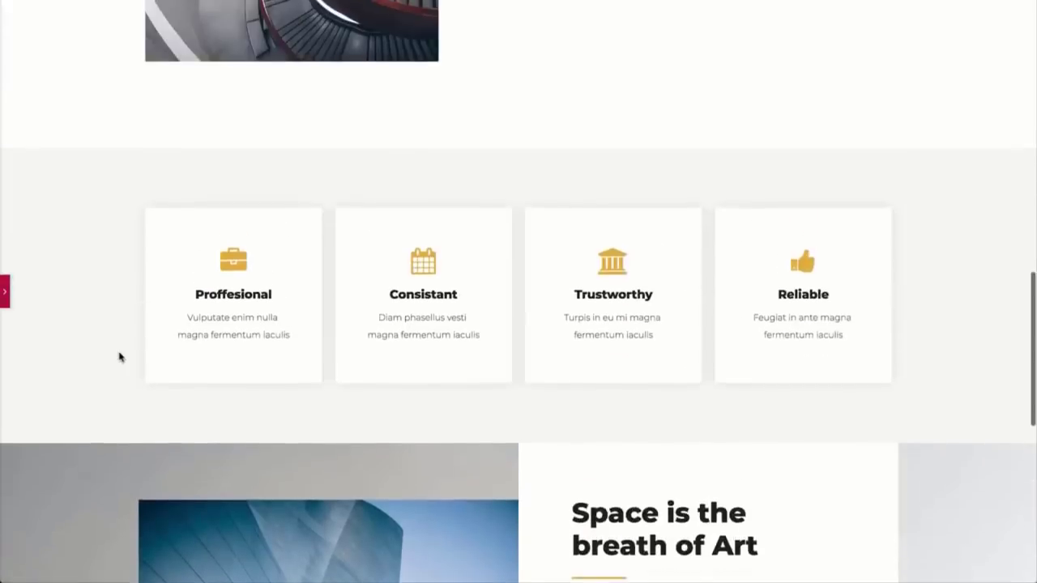
pyautogui.scroll(8, 119, 356)
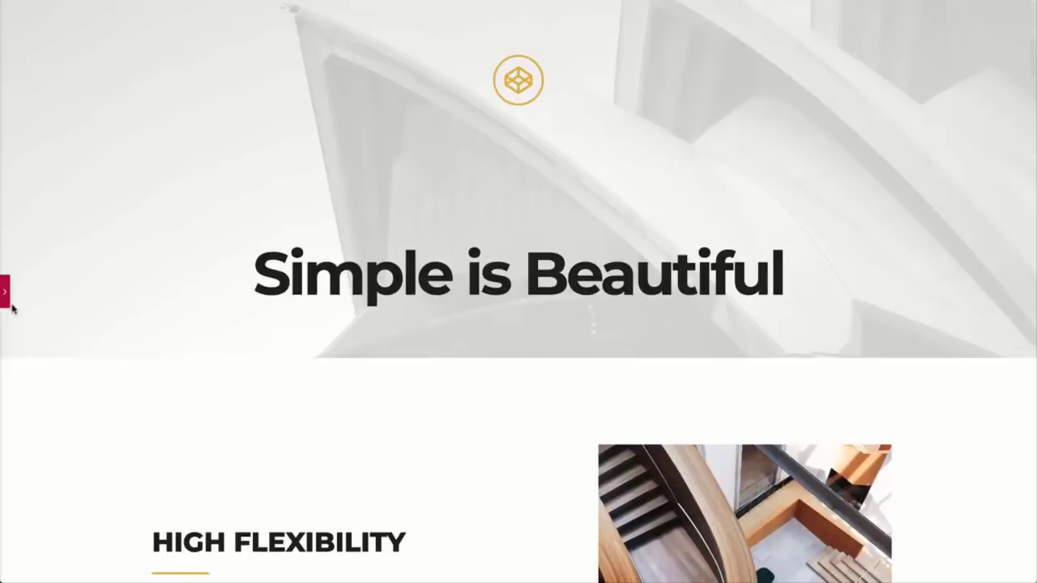
pyautogui.click(6, 299)
# Review the page in the Mobile preview from the "Simple is Beautiful" banner through the "Space is the breath of Art" section
pyautogui.moveTo(50, 570)
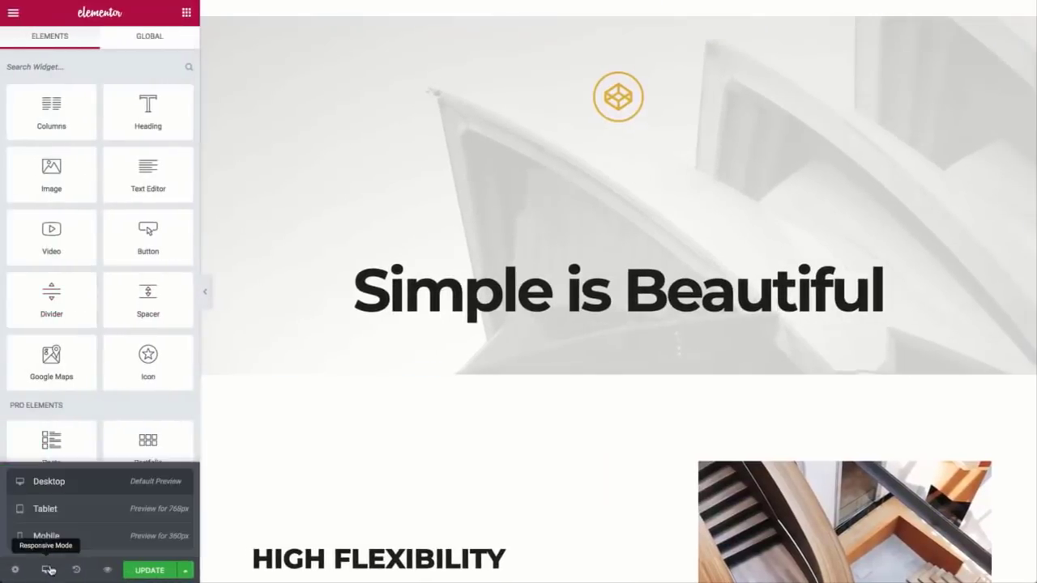
pyautogui.click(67, 538)
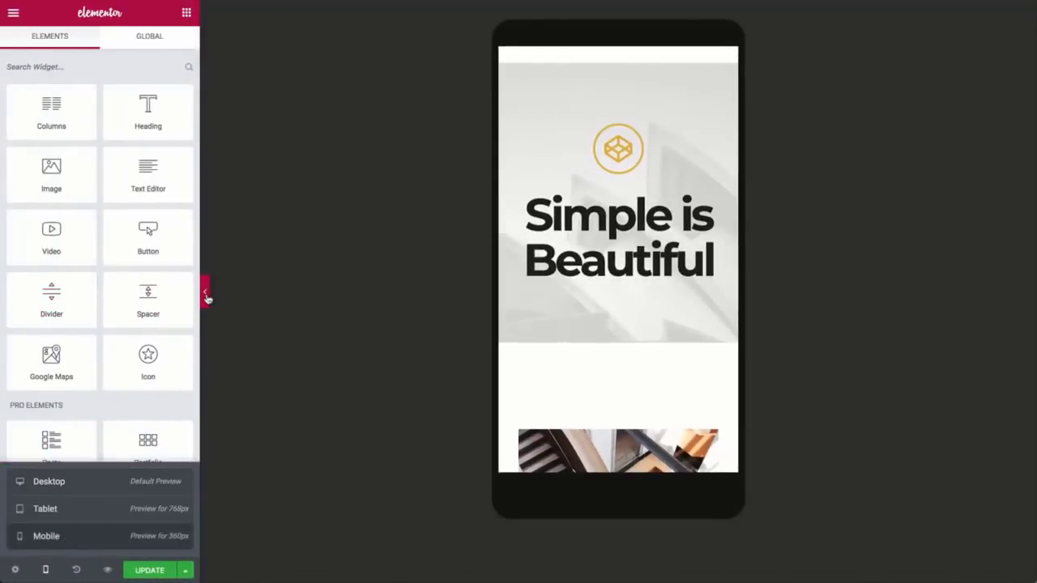
pyautogui.click(207, 295)
pyautogui.scroll(-8, 402, 359)
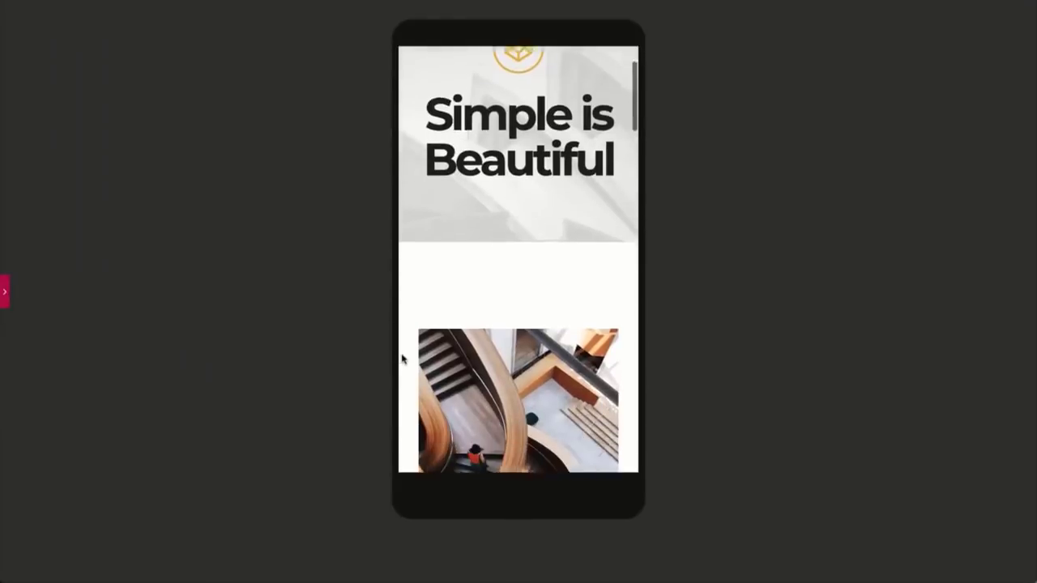
pyautogui.scroll(-7, 402, 359)
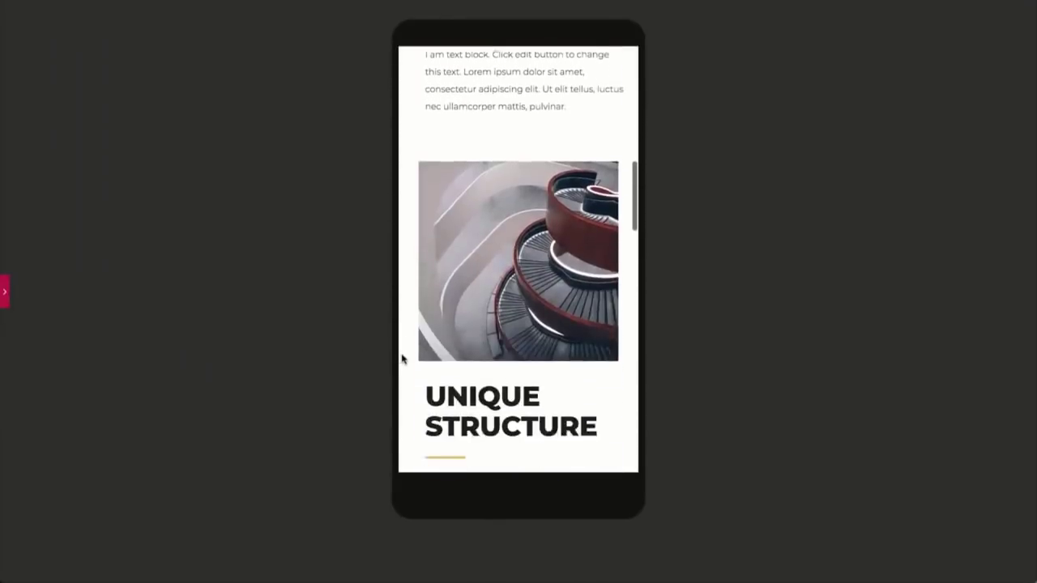
pyautogui.scroll(-8, 402, 358)
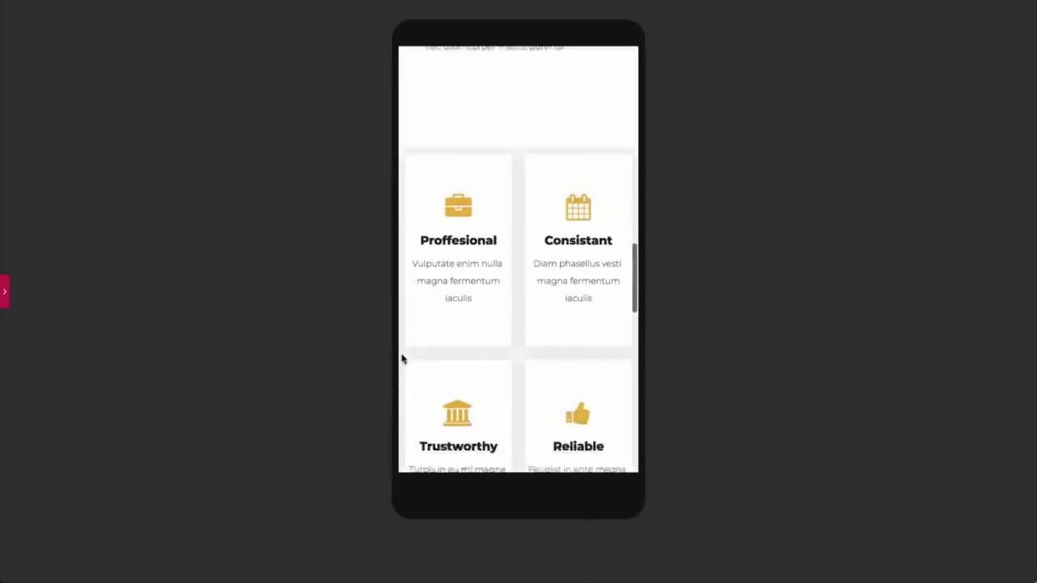
pyautogui.scroll(-8, 402, 359)
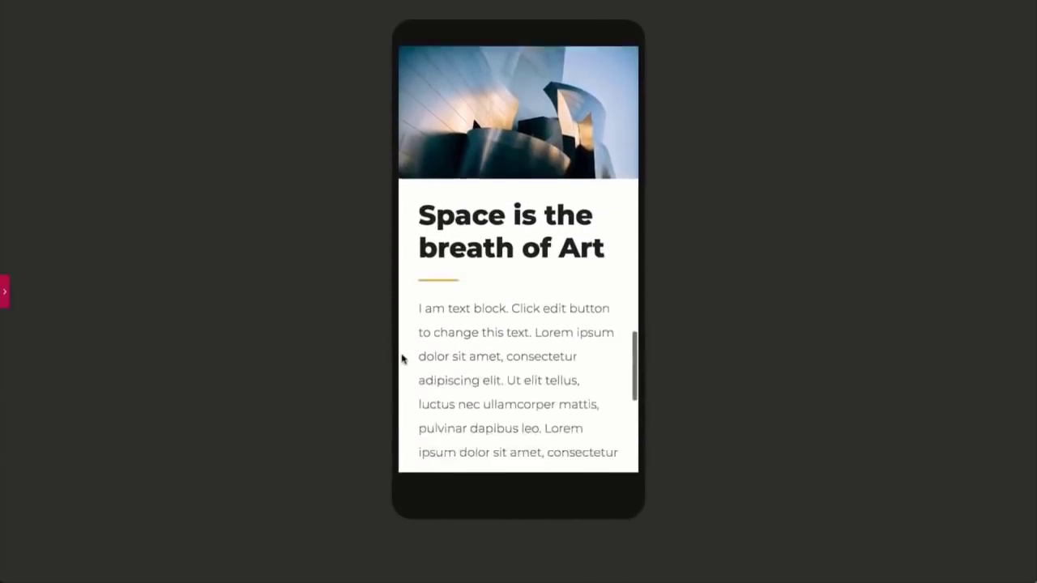
pyautogui.scroll(-2, 402, 359)
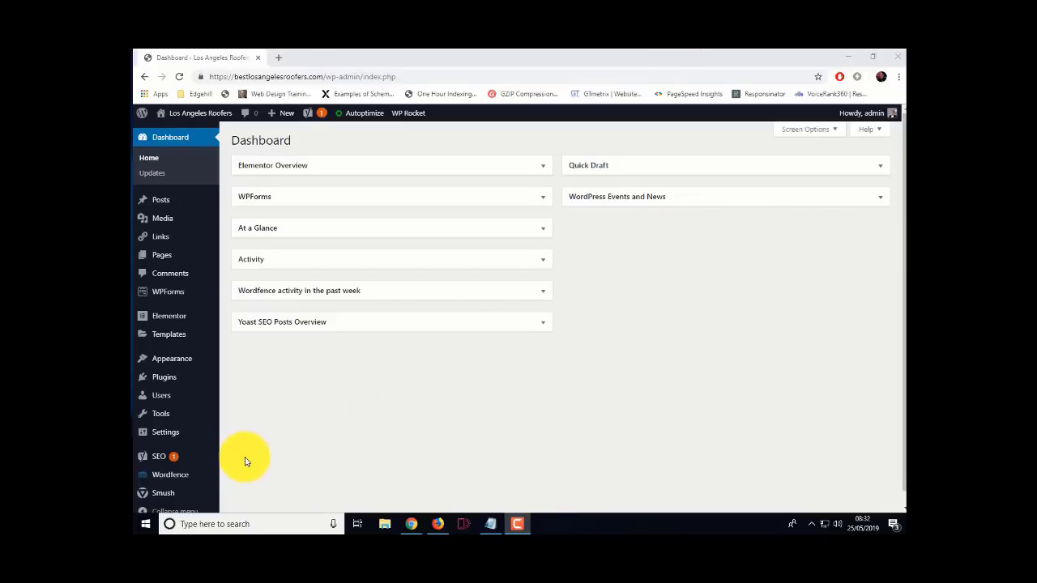
# Open the roofing site's general Yoast SEO settings and look over the listed problems and notifications
pyautogui.click(159, 456)
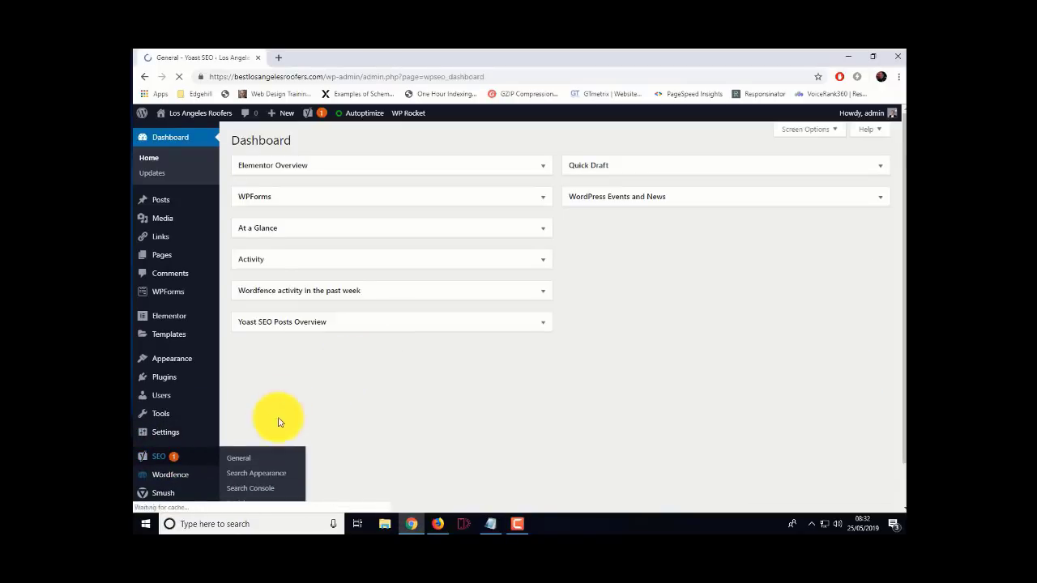
pyautogui.scroll(-3, 325, 330)
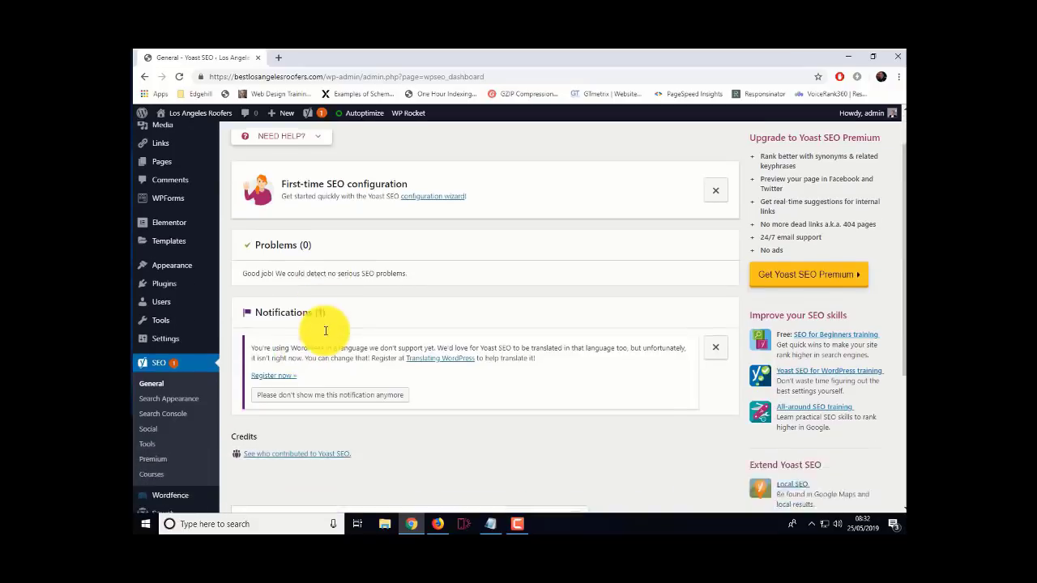
pyautogui.scroll(3, 325, 330)
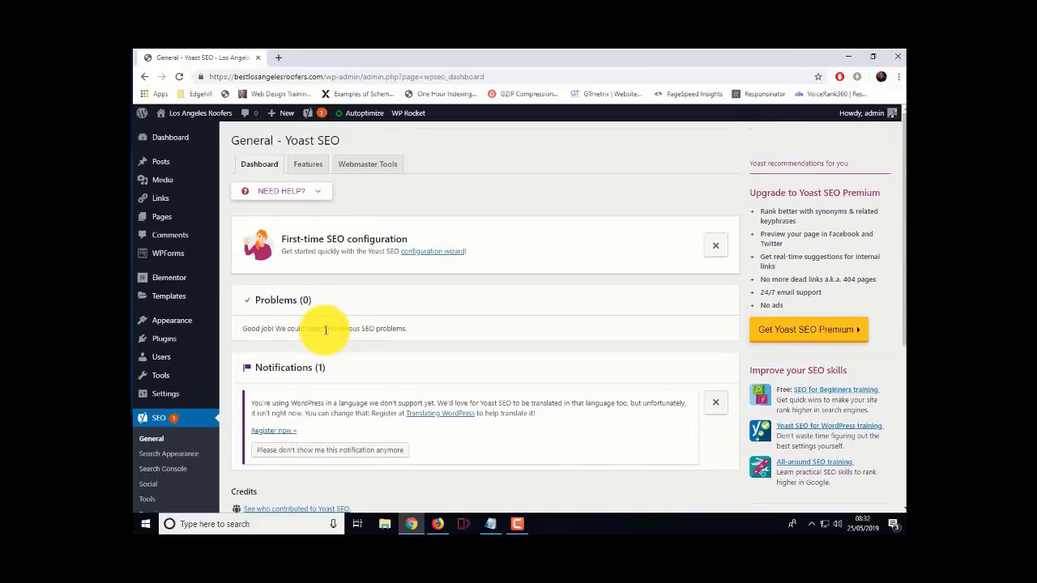
# Turn off Readability analysis and Cornerstone content in the Yoast SEO features
pyautogui.click(309, 168)
pyautogui.scroll(-1, 413, 276)
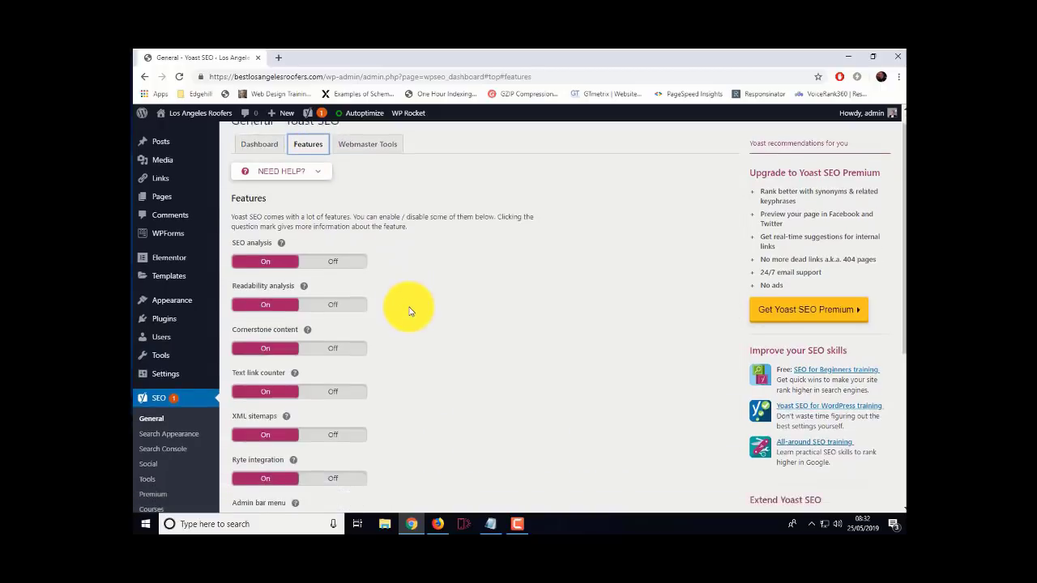
pyautogui.click(352, 273)
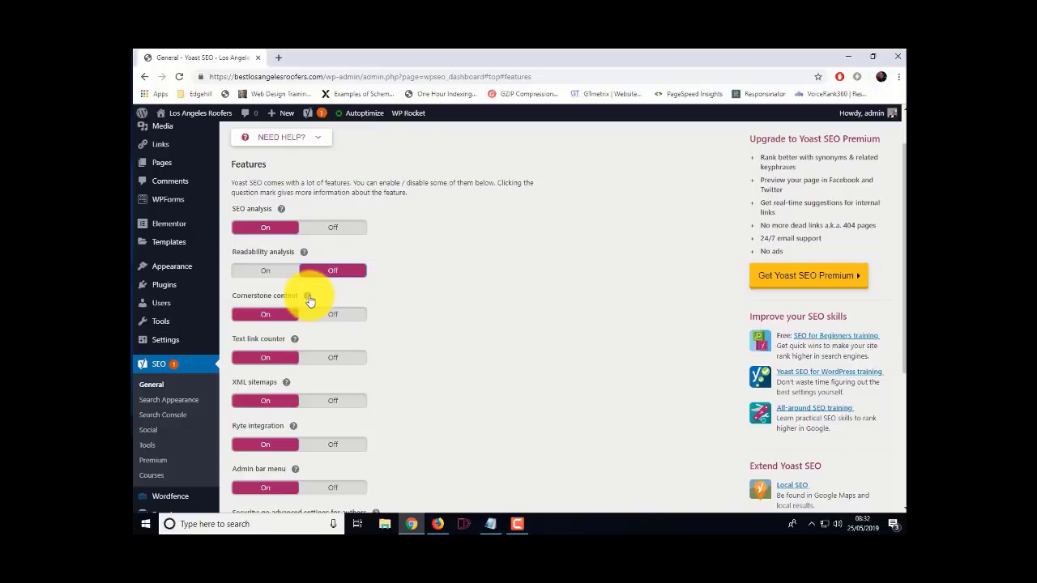
pyautogui.click(359, 316)
# Turn off "Security: no advanced settings for authors" and save the Yoast feature changes
pyautogui.scroll(-1, 419, 339)
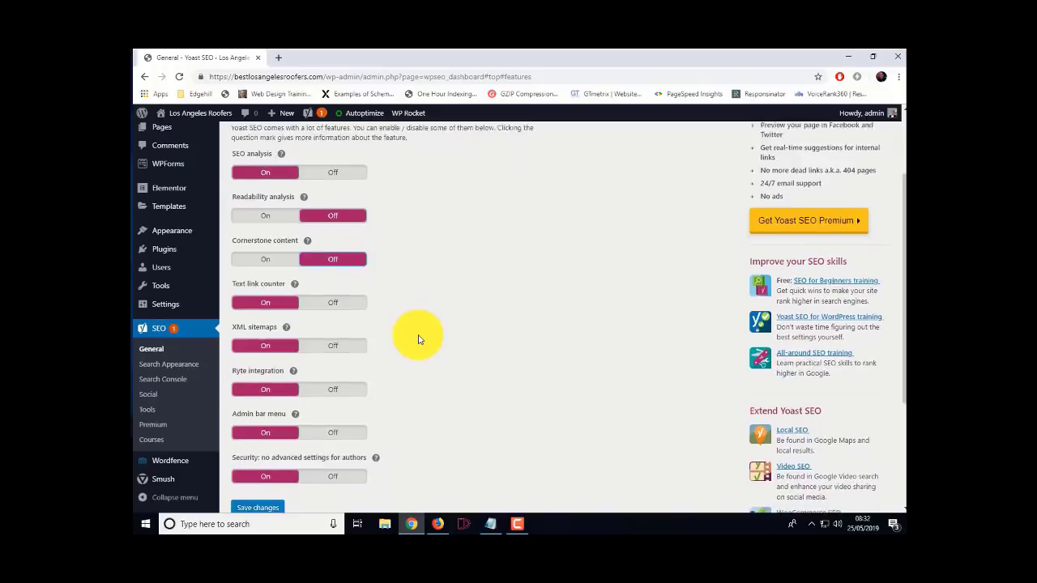
pyautogui.scroll(-1, 419, 339)
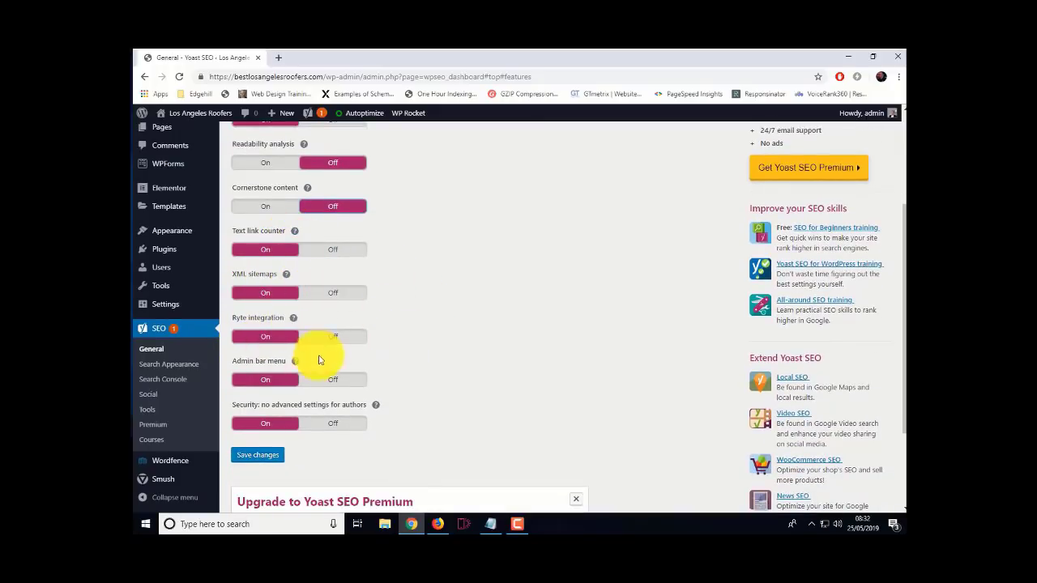
pyautogui.click(350, 424)
pyautogui.scroll(2, 409, 412)
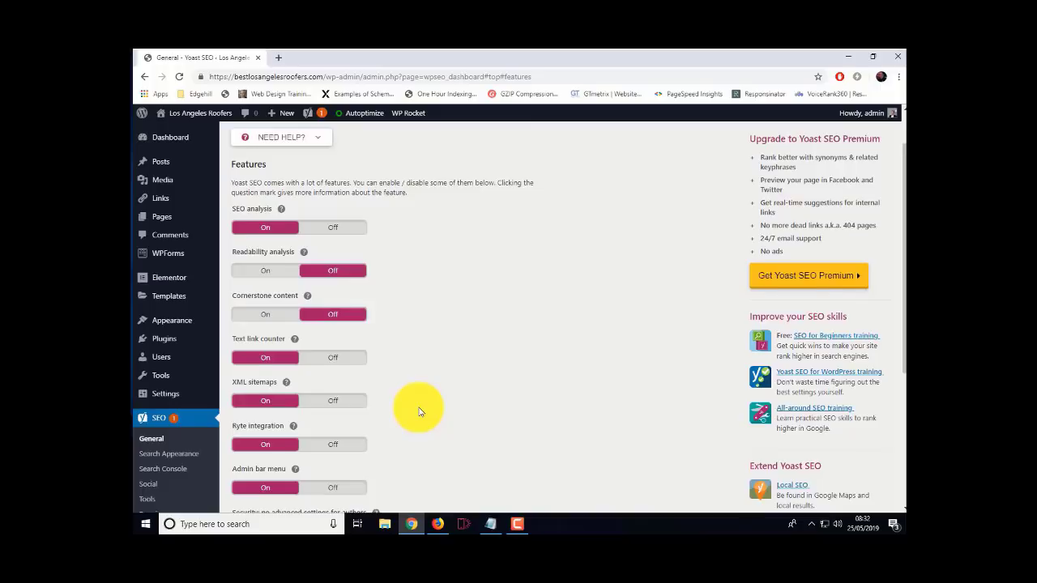
pyautogui.scroll(-3, 415, 411)
pyautogui.click(261, 400)
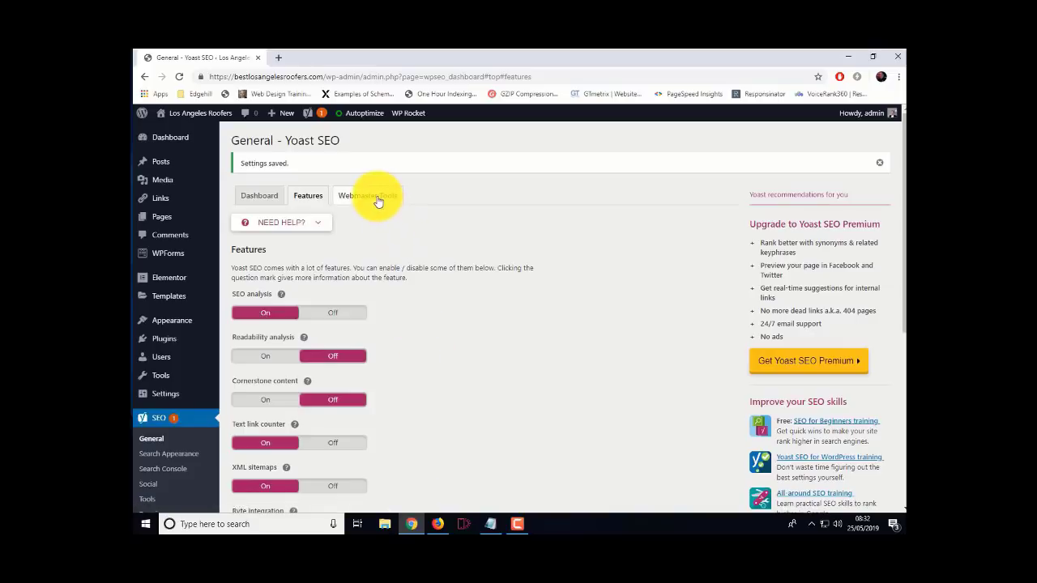
# Check the Webmaster Tools verification fields and open Yoast's Search Appearance settings at the title separator and organization options
pyautogui.click(378, 199)
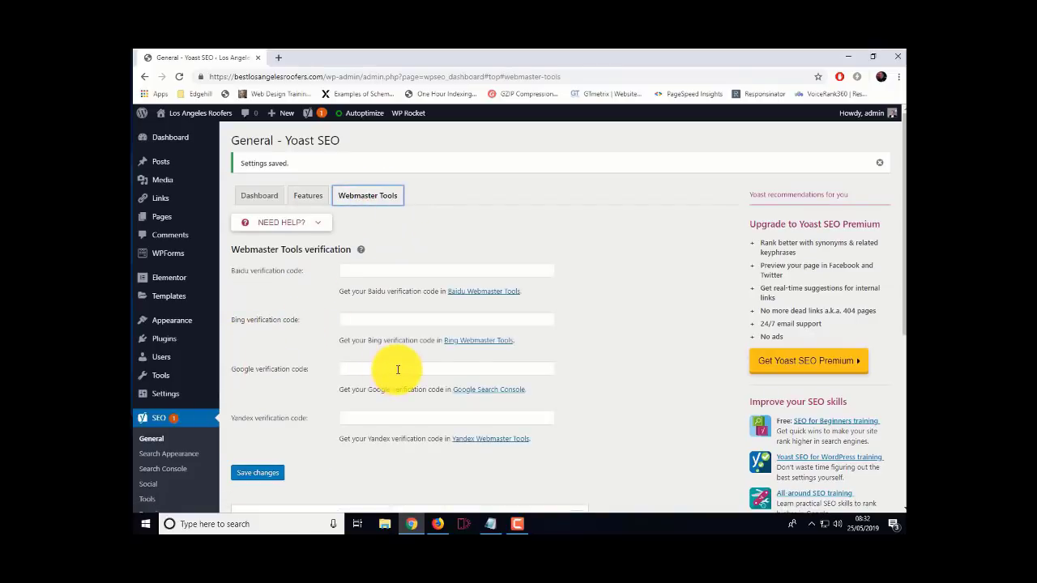
pyautogui.click(166, 453)
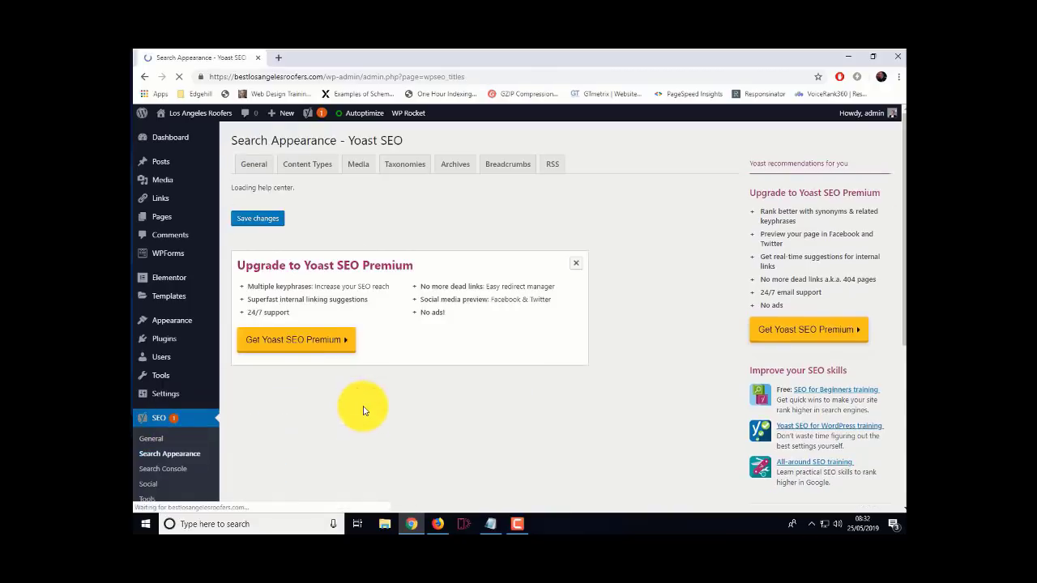
pyautogui.scroll(-3, 324, 348)
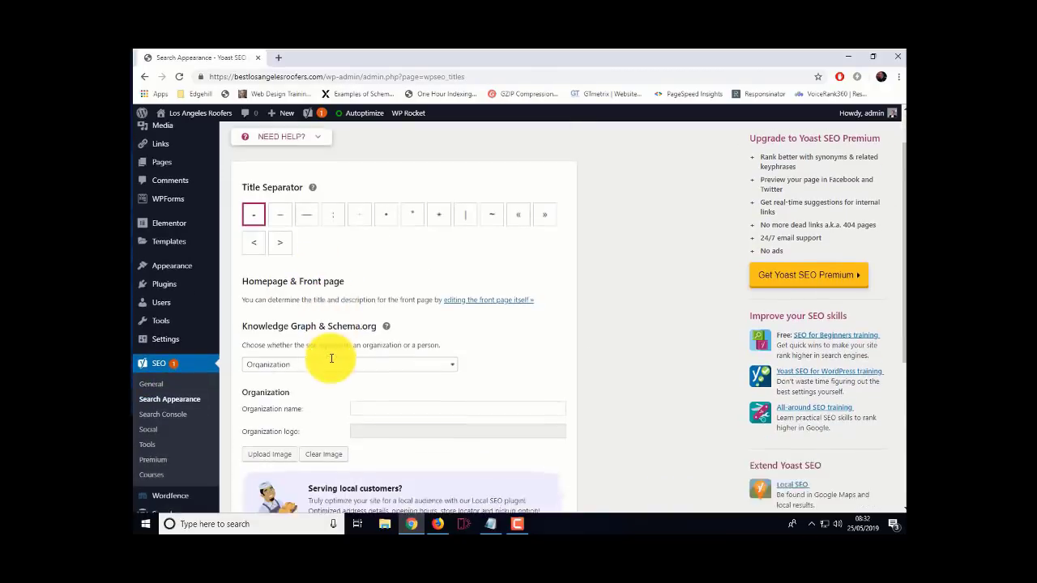
# Switch to Notepad and review how the hyphen separates parts of the sample roofer, beauty salon, spray tanning and plumber titles
pyautogui.click(491, 524)
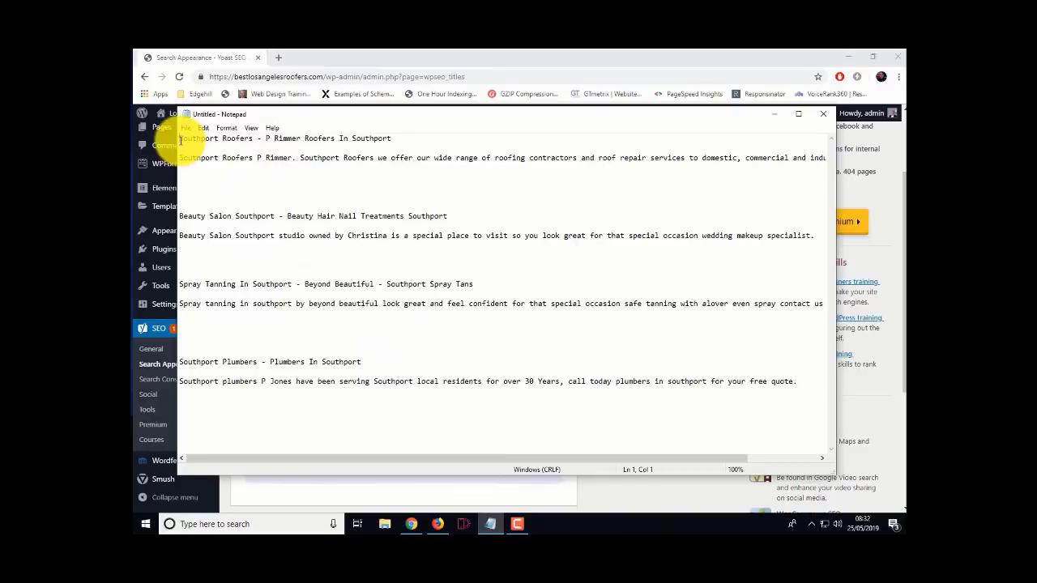
pyautogui.moveTo(180, 141); pyautogui.dragTo(384, 140)
pyautogui.moveTo(180, 216); pyautogui.dragTo(466, 215)
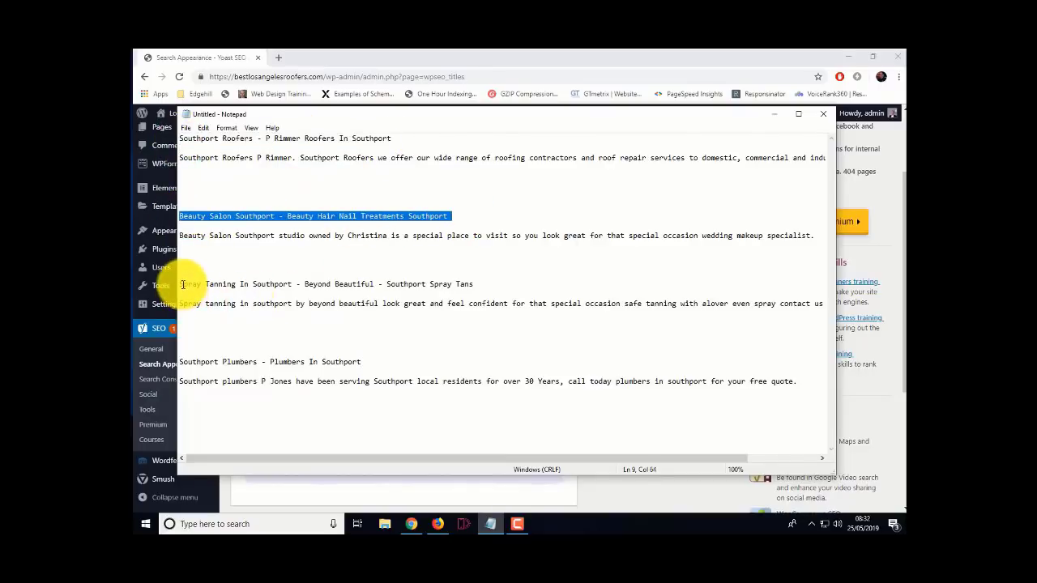
pyautogui.moveTo(180, 285); pyautogui.dragTo(460, 289)
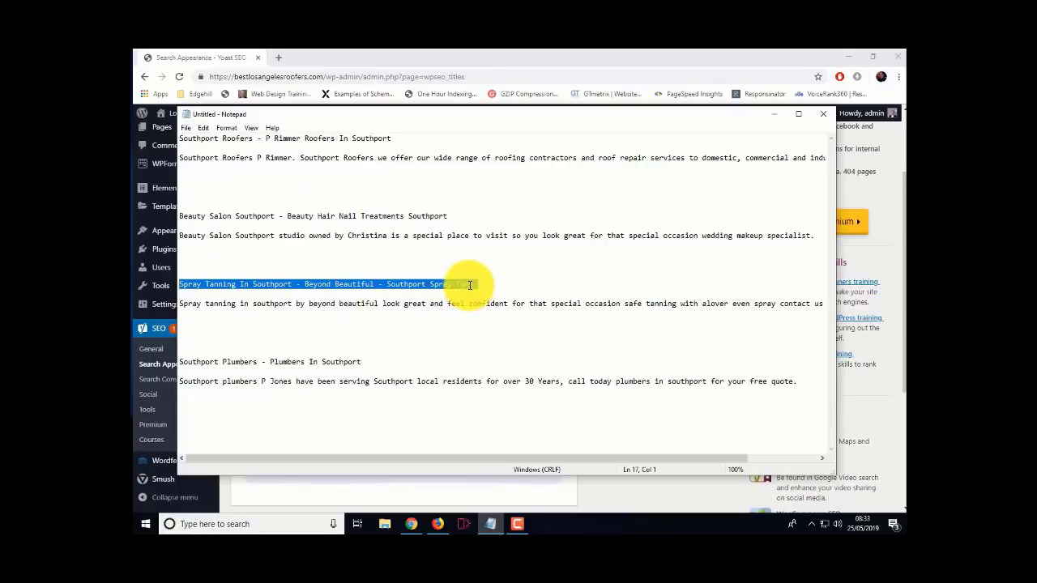
pyautogui.click(476, 284)
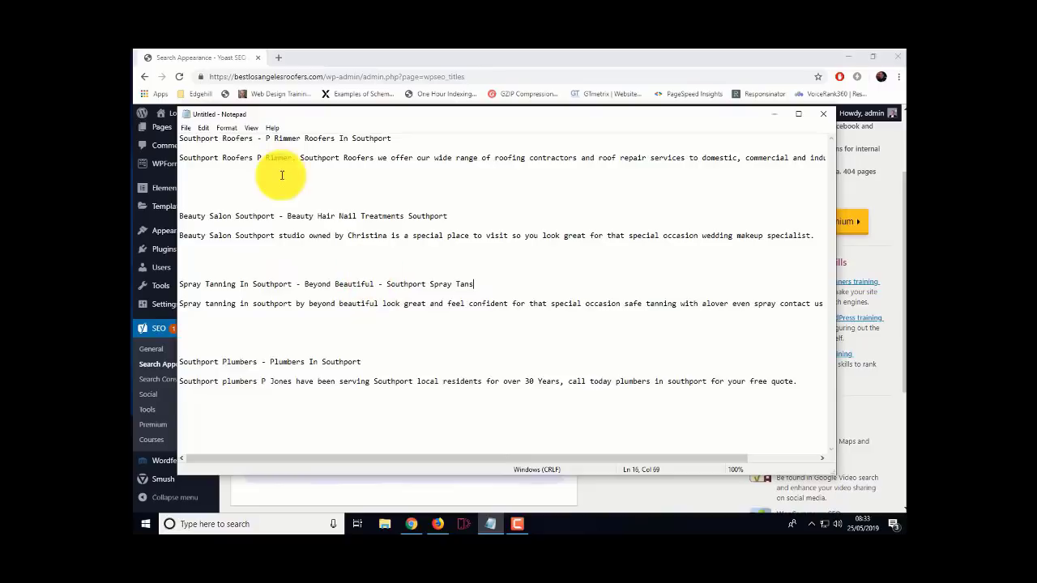
pyautogui.moveTo(179, 139); pyautogui.dragTo(389, 140)
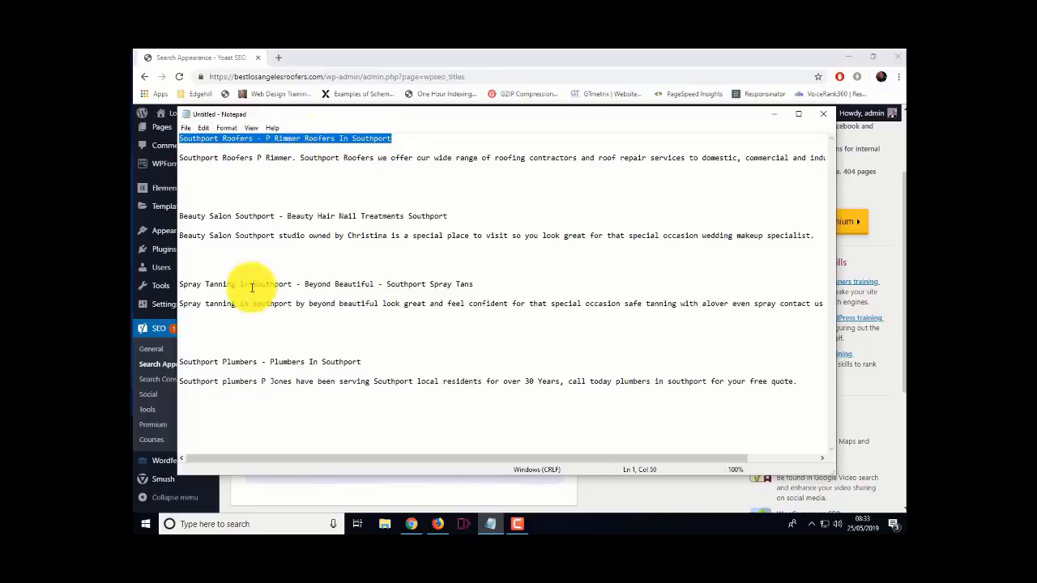
pyautogui.moveTo(361, 362); pyautogui.dragTo(177, 362)
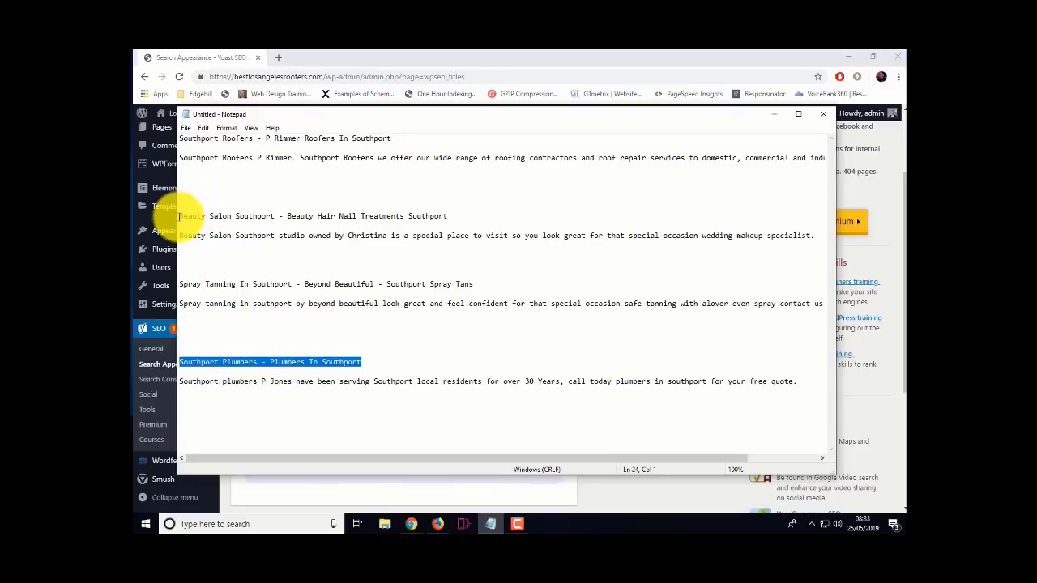
pyautogui.moveTo(179, 216); pyautogui.dragTo(442, 216)
pyautogui.click(449, 217)
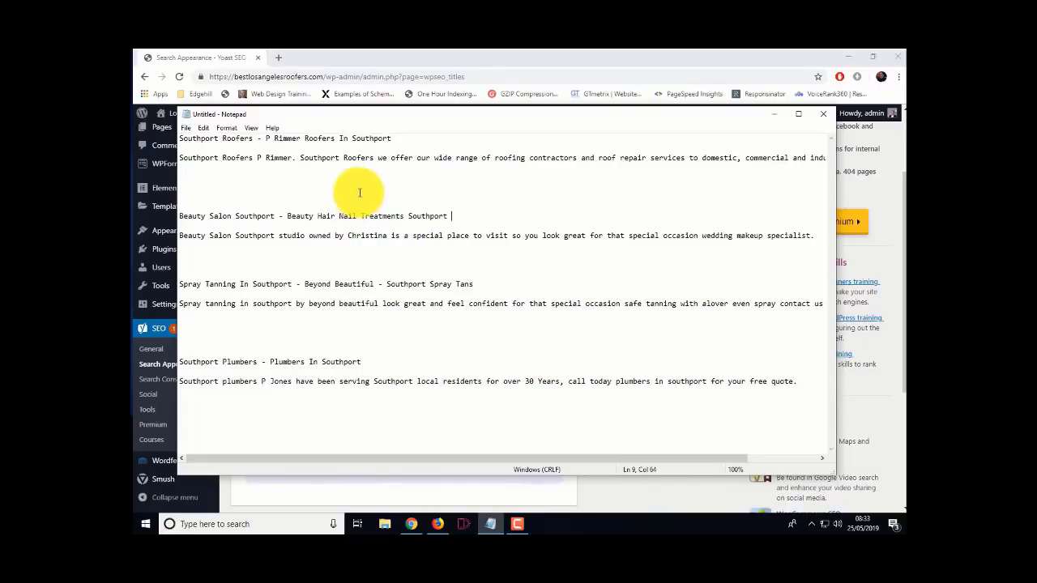
pyautogui.click(775, 114)
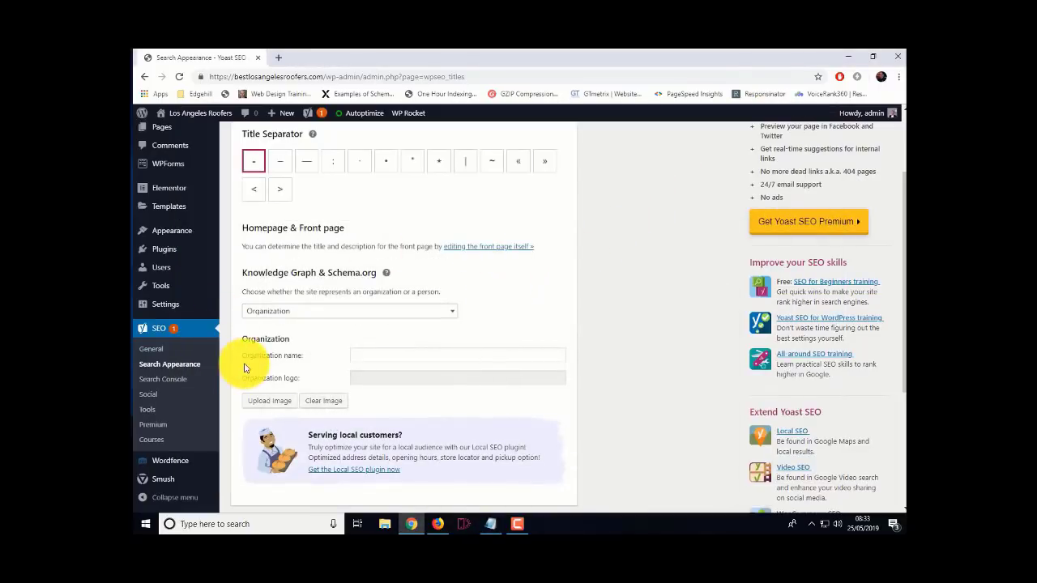
# Enter "Los Angeles Plumbers" as the organization name in the Knowledge Graph settings
pyautogui.click(364, 355)
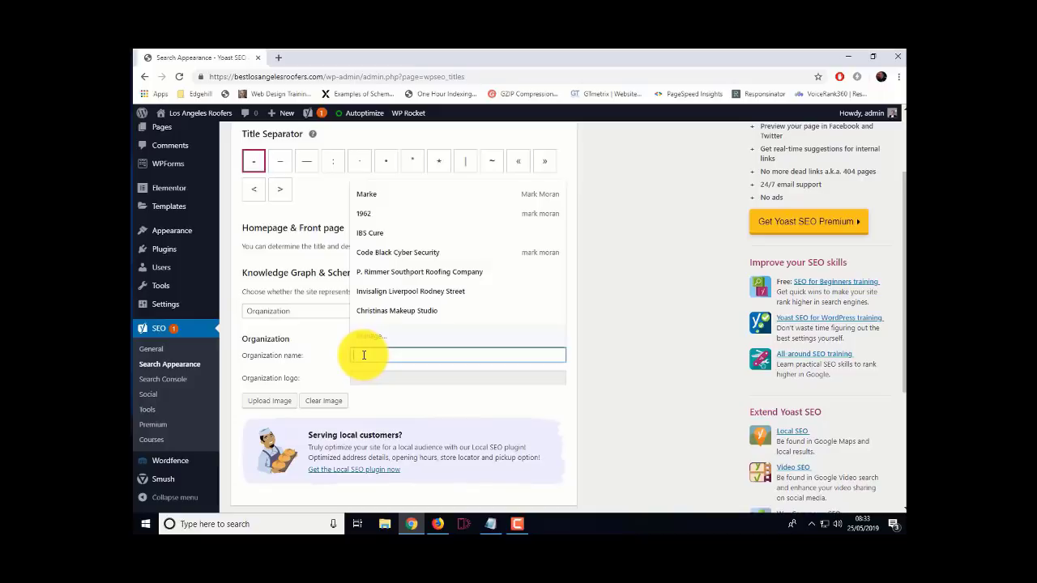
pyautogui.write('Lo')
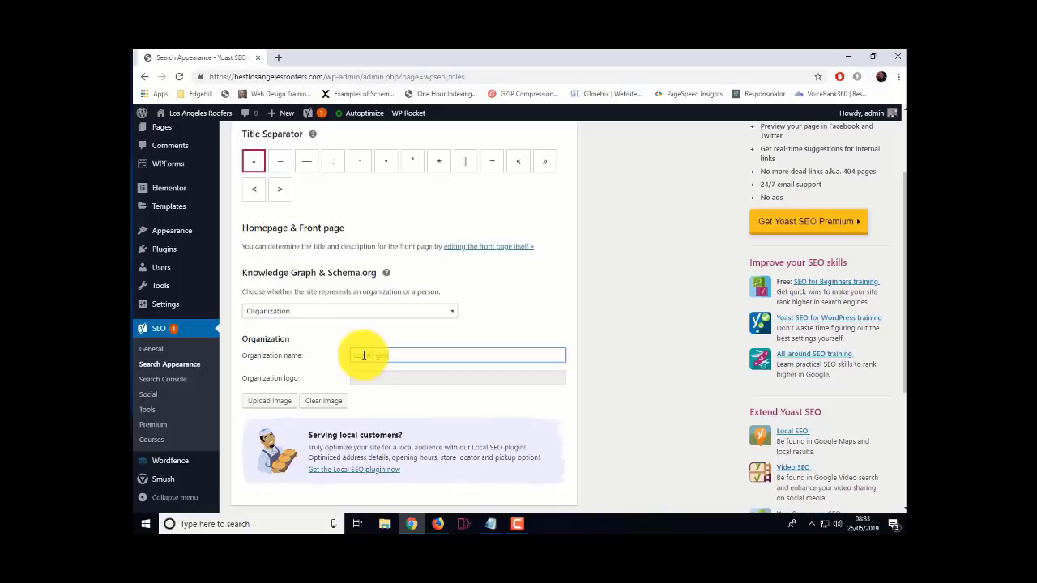
pyautogui.write('s Angeles Plumbers')
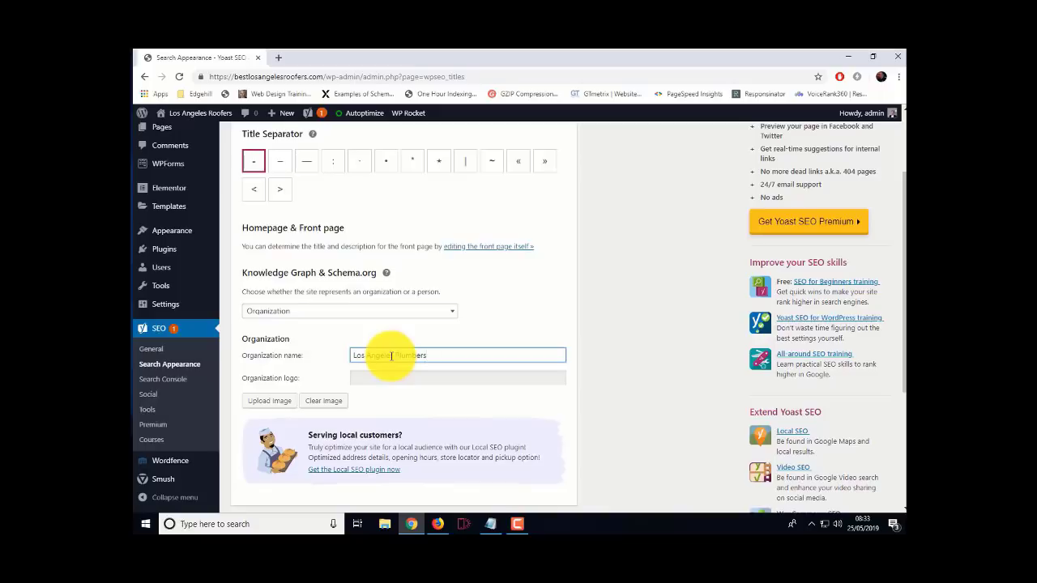
pyautogui.press('Return')
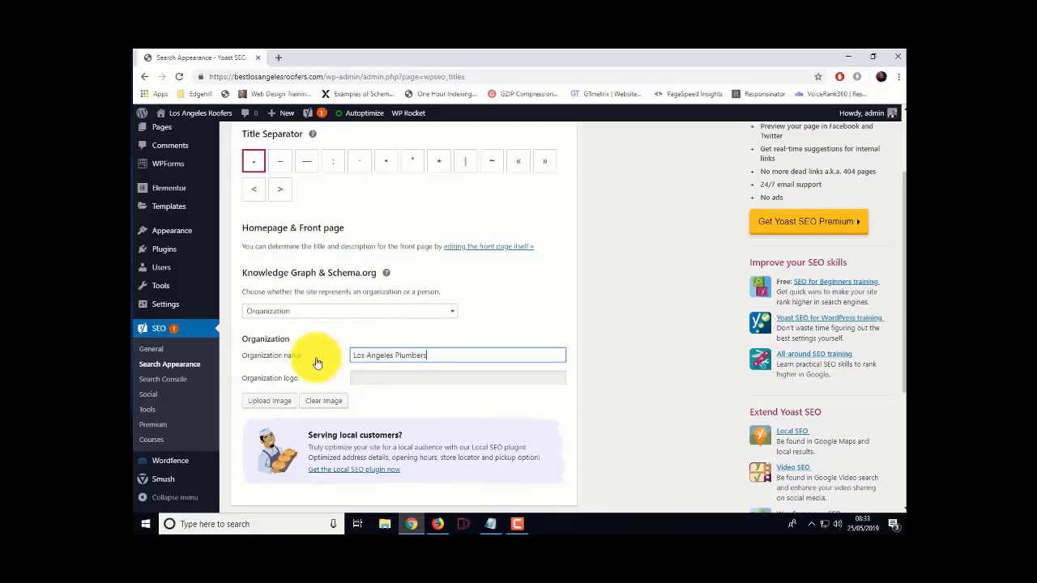
# Open the Media Library in a separate browser tab and copy the file link of the LA Roofers logo image
pyautogui.scroll(3, 275, 259)
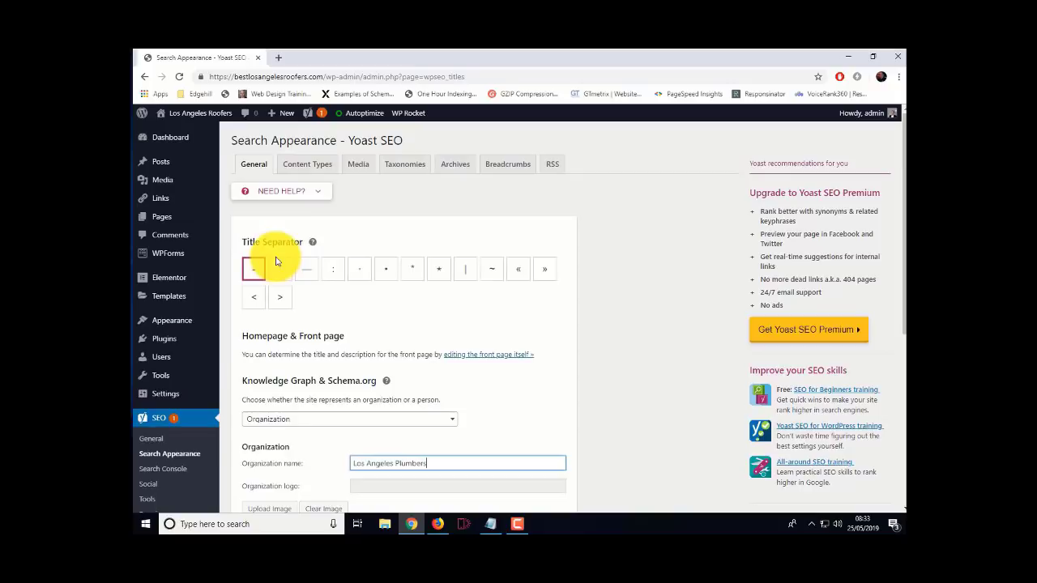
pyautogui.rightClick(159, 185)
pyautogui.click(189, 190)
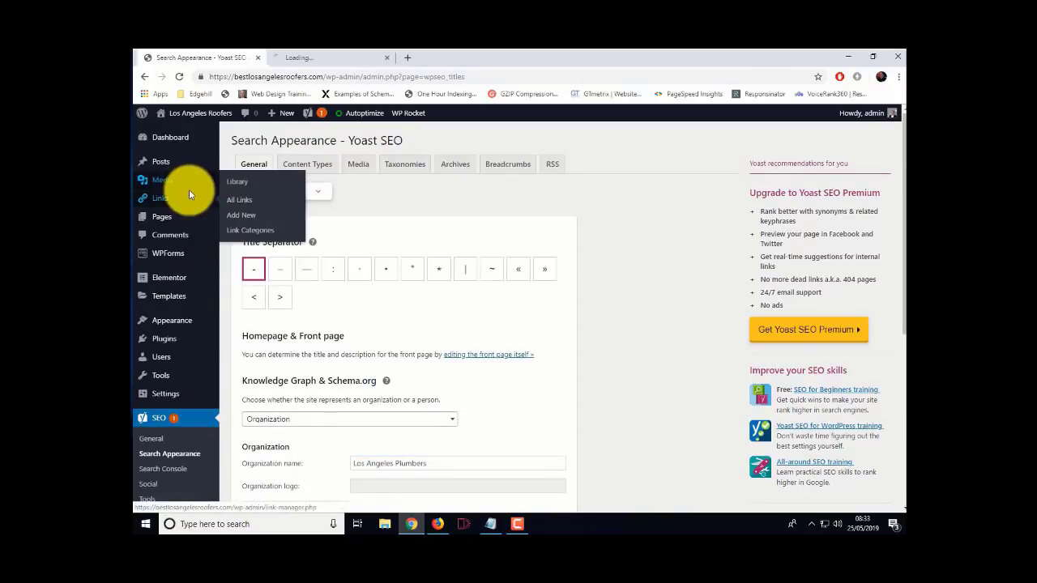
pyautogui.click(321, 58)
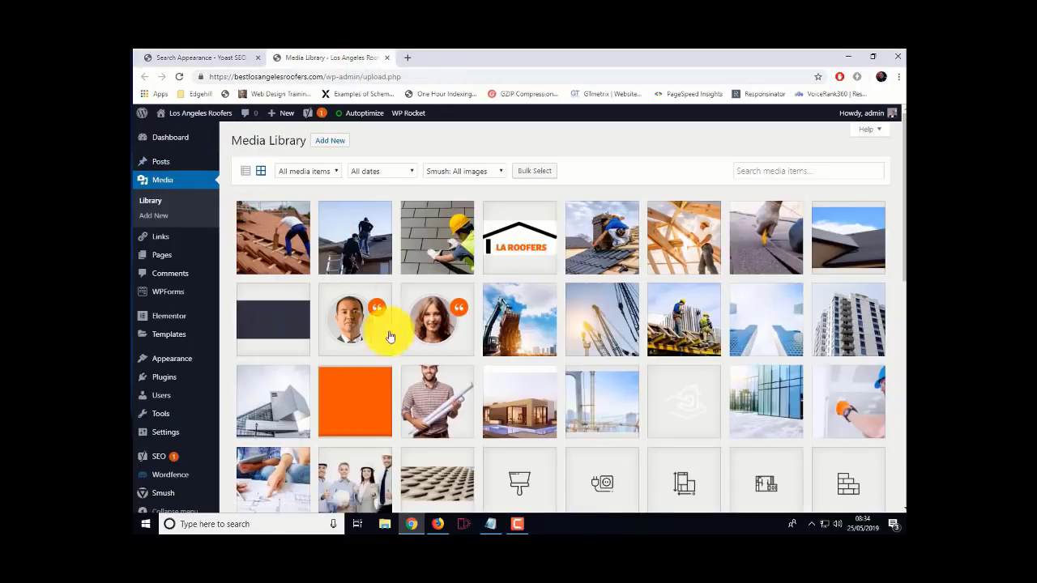
pyautogui.click(524, 254)
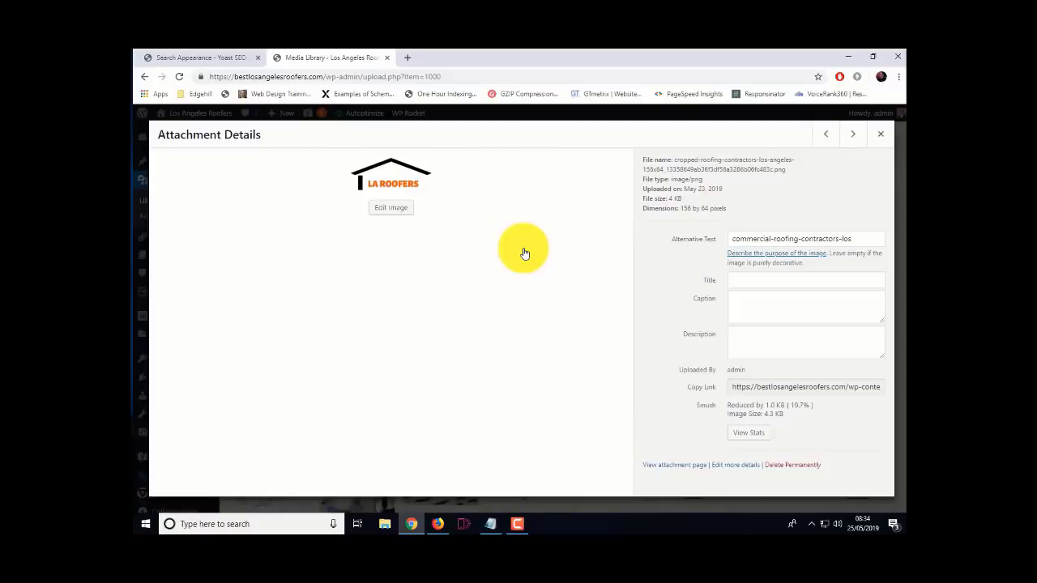
pyautogui.moveTo(740, 387); pyautogui.dragTo(879, 388)
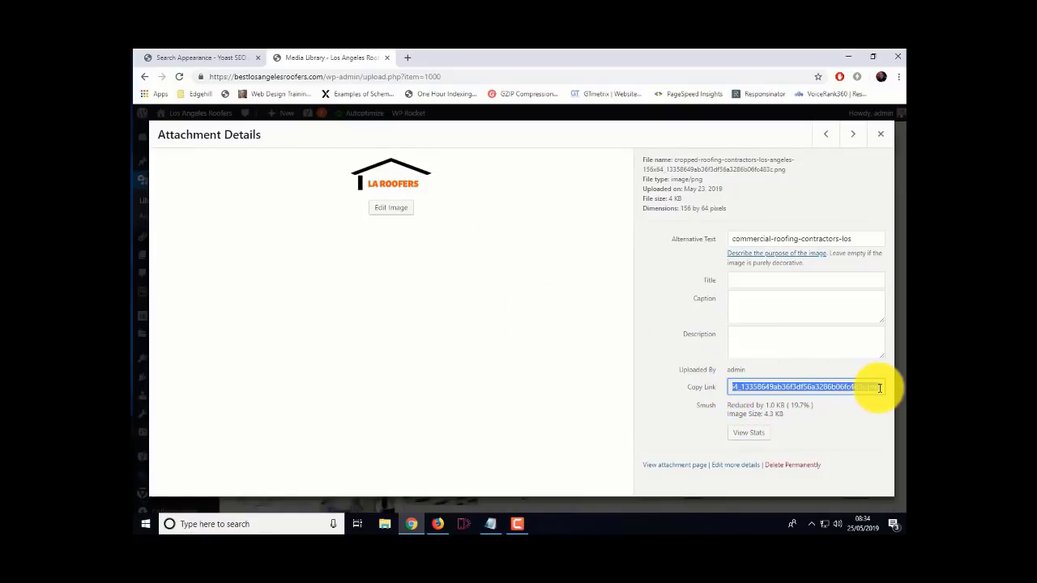
pyautogui.rightClick(858, 388)
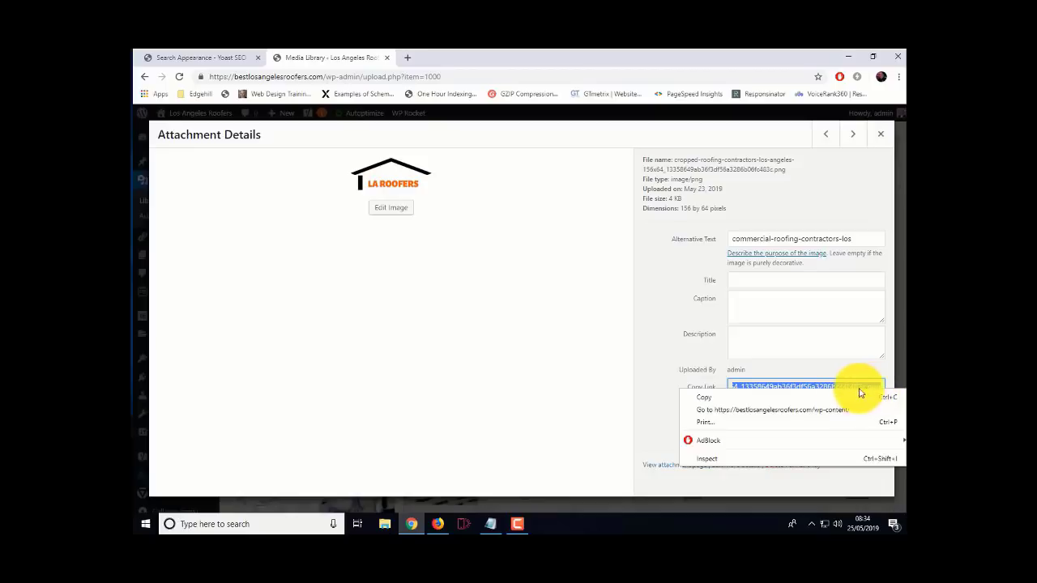
pyautogui.click(813, 405)
pyautogui.click(664, 296)
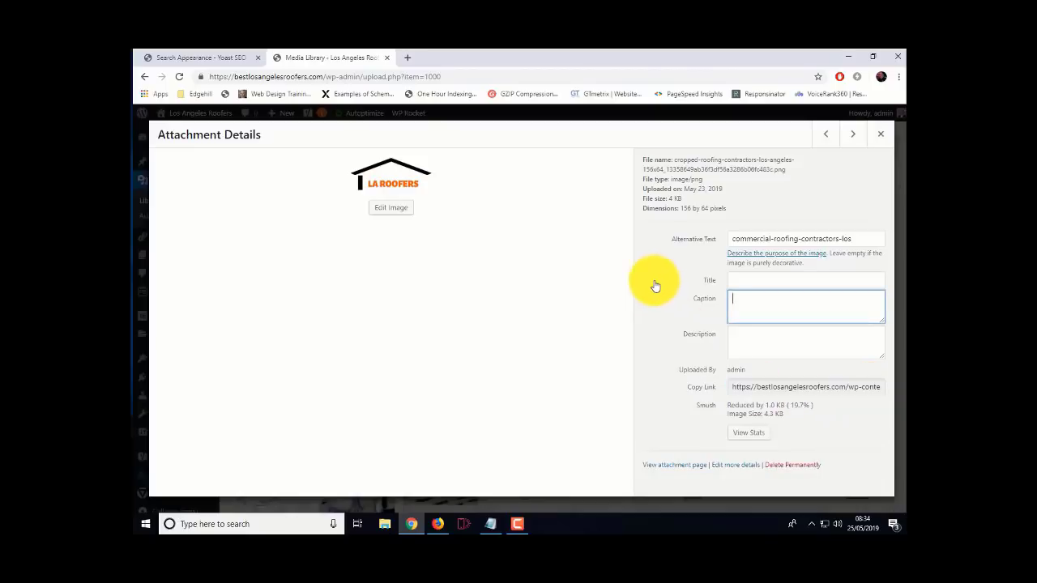
pyautogui.click(882, 137)
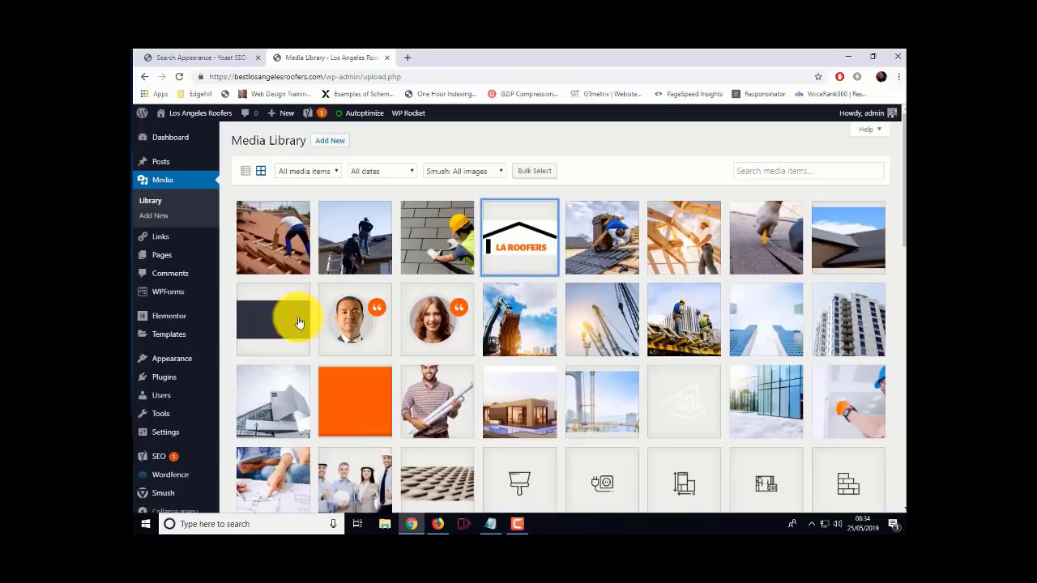
# Try to paste the copied logo link into the Organization logo field of the Search Appearance settings
pyautogui.click(221, 62)
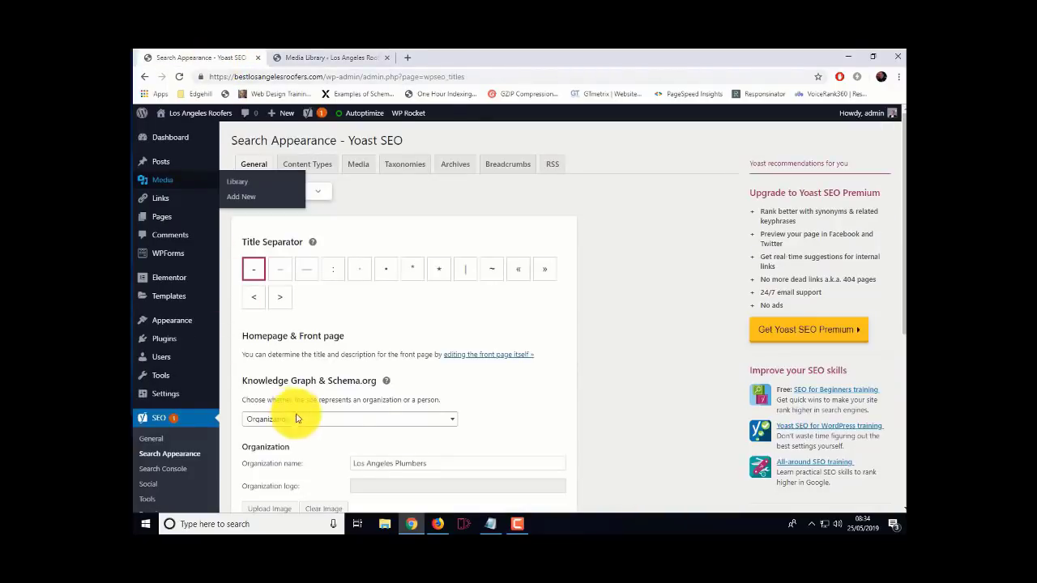
pyautogui.scroll(-3, 289, 394)
pyautogui.click(356, 325)
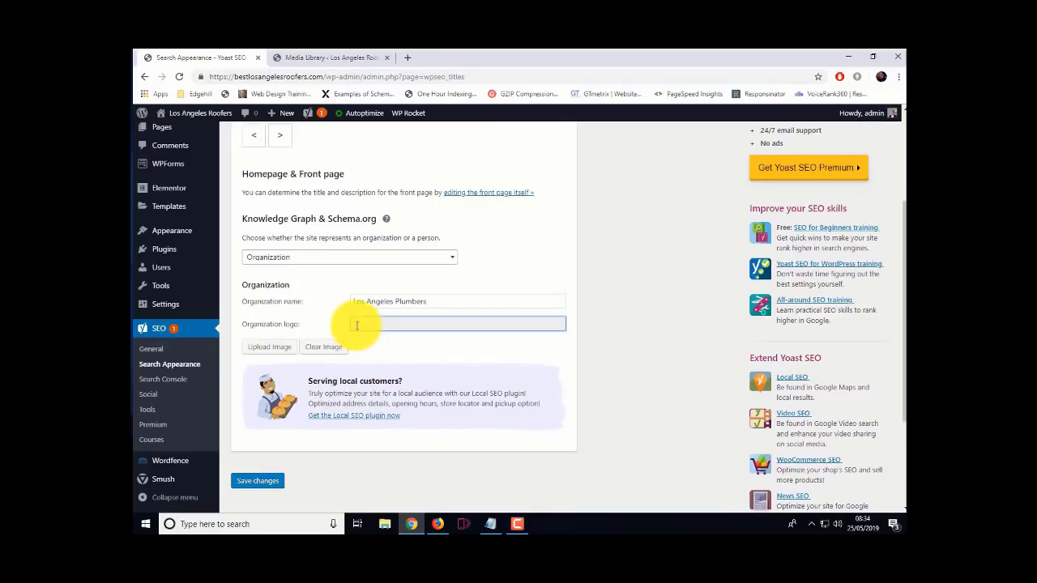
pyautogui.rightClick(357, 326)
pyautogui.click(354, 320)
pyautogui.click(348, 58)
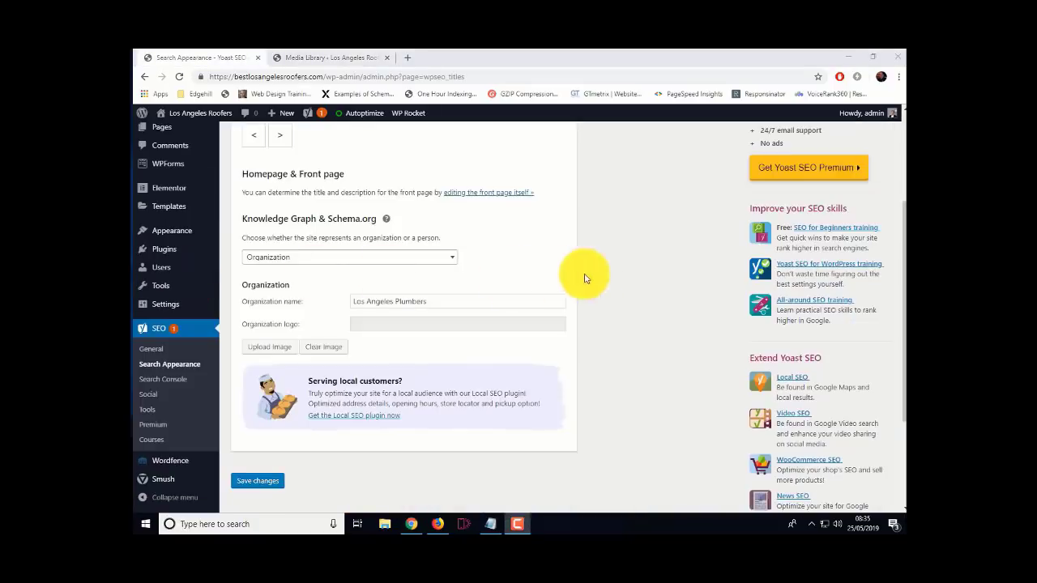
# Set the LA Roofers image from the Media Library as the organization logo
pyautogui.click(267, 352)
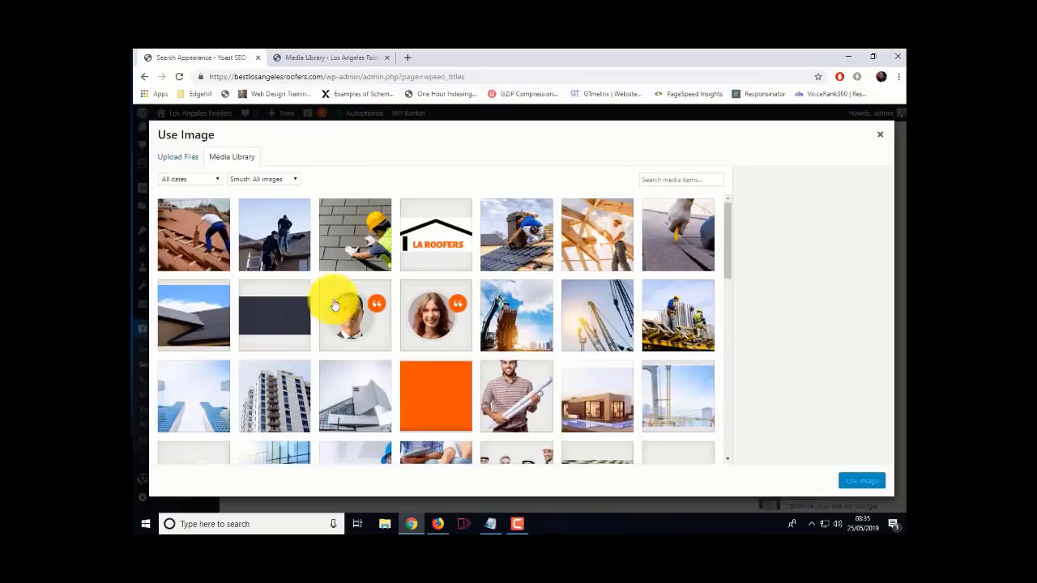
pyautogui.click(439, 243)
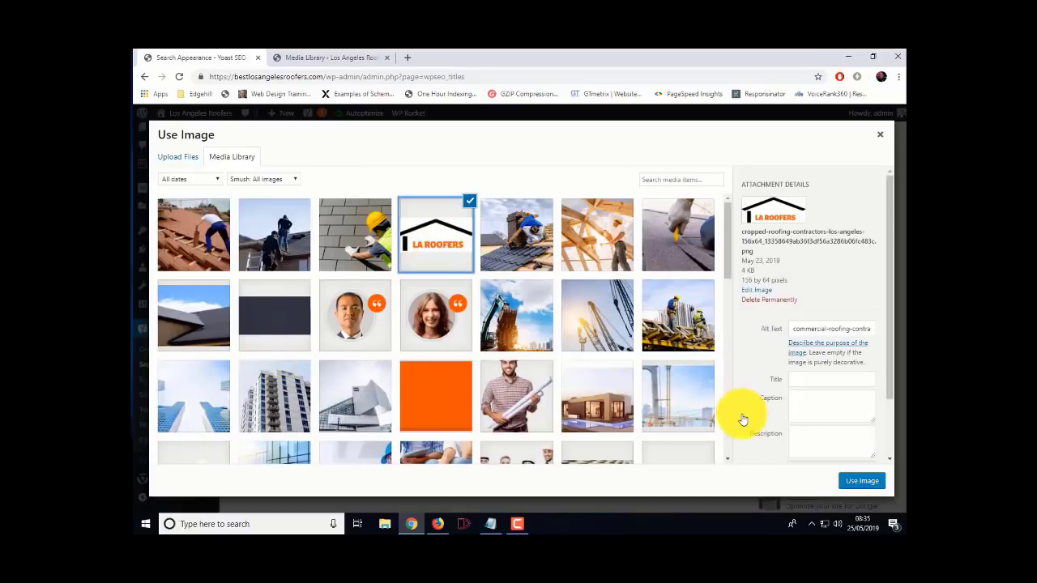
pyautogui.click(856, 485)
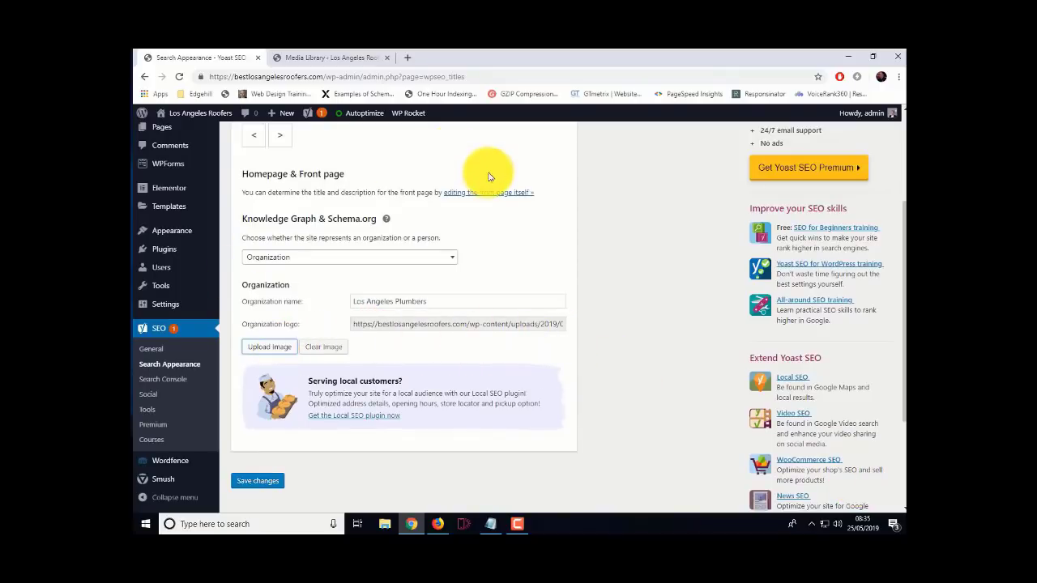
# Save the Search Appearance settings with the new organization name and logo
pyautogui.scroll(2, 518, 273)
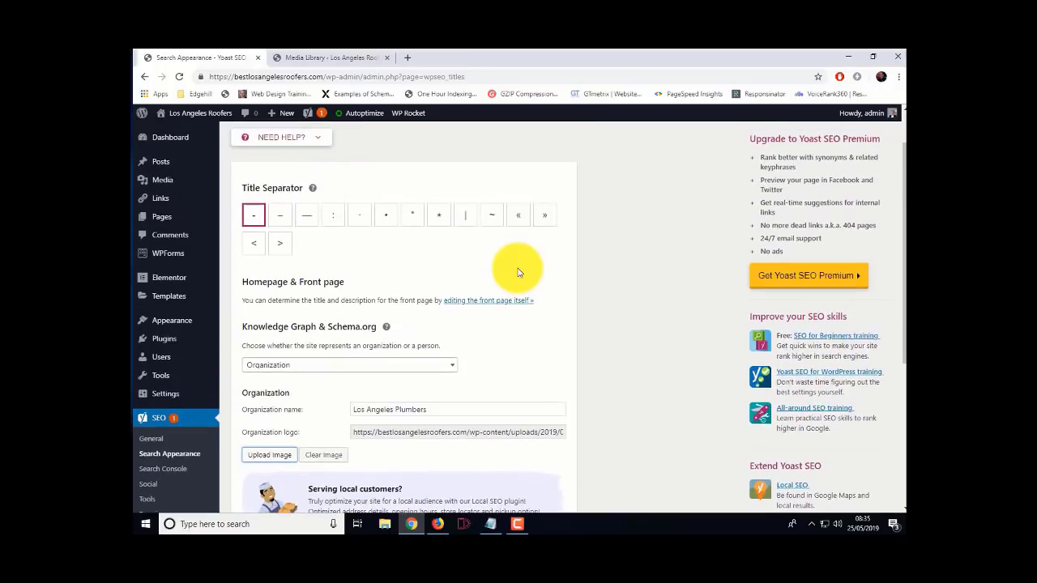
pyautogui.scroll(-3, 518, 272)
pyautogui.click(259, 426)
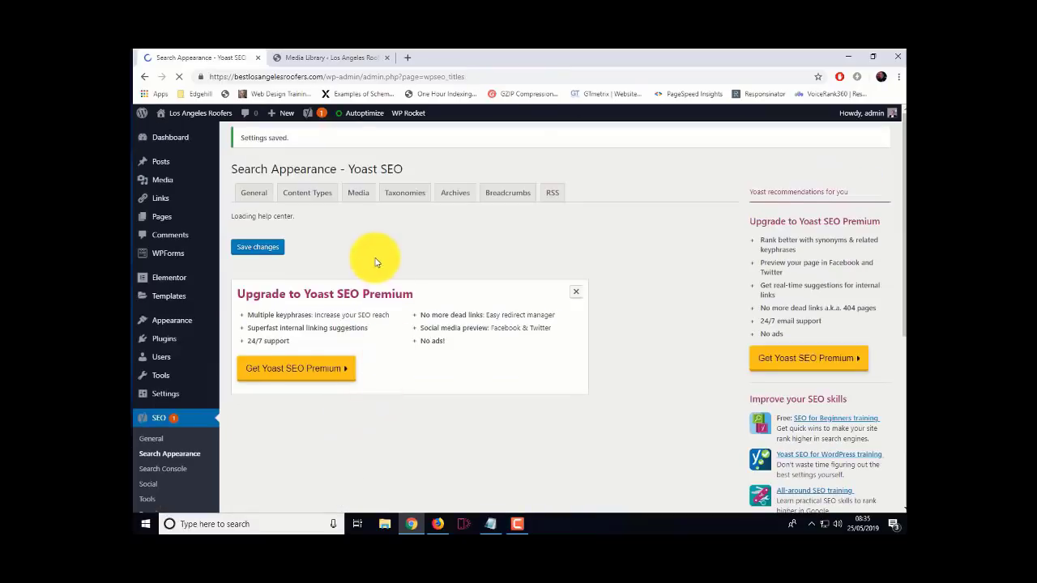
pyautogui.scroll(-2, 379, 306)
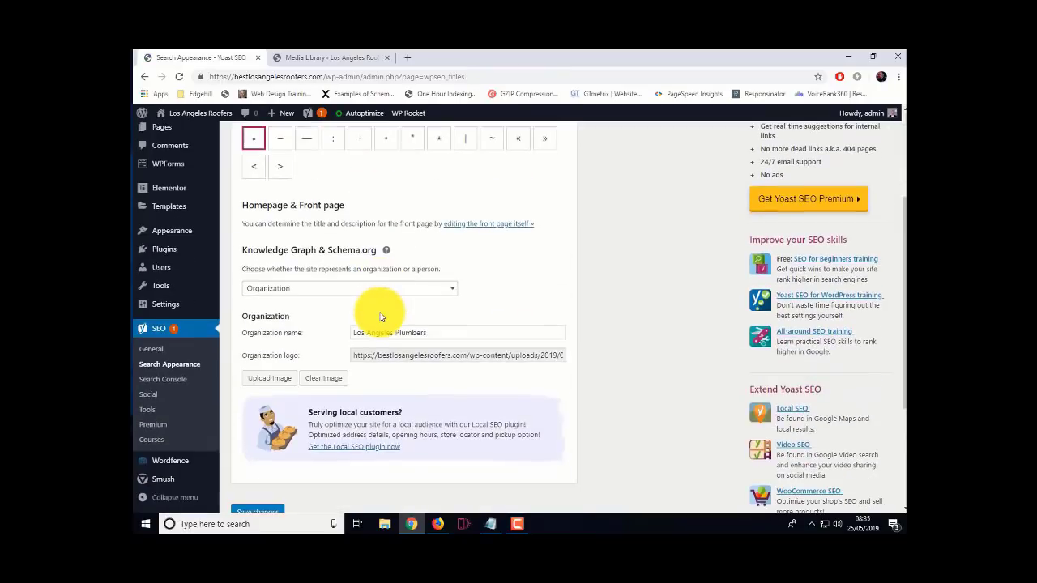
pyautogui.scroll(2, 379, 316)
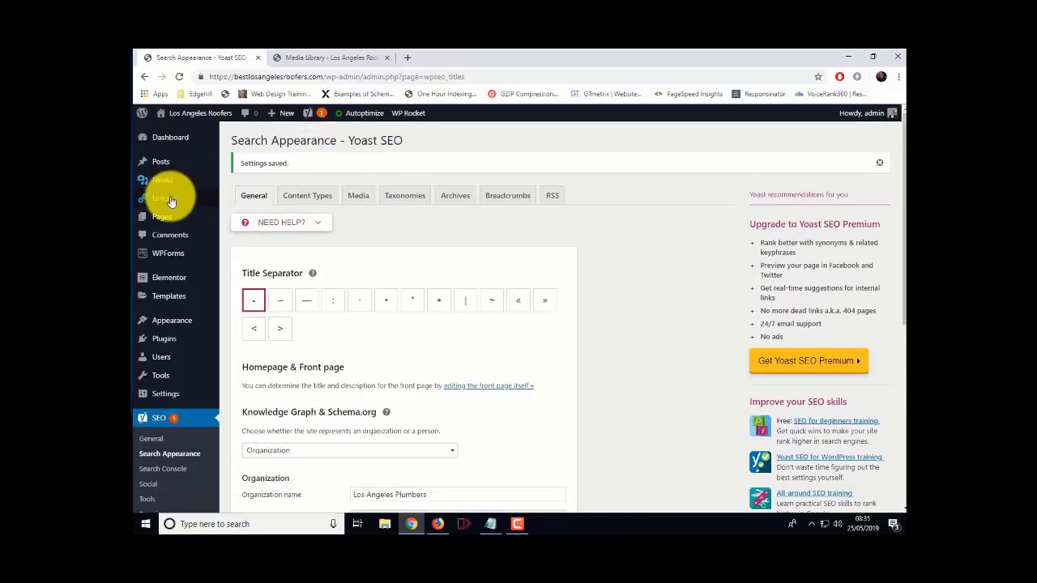
# Open the Home page from the Pages list for editing and expand its Yoast SEO snippet editor
pyautogui.click(242, 222)
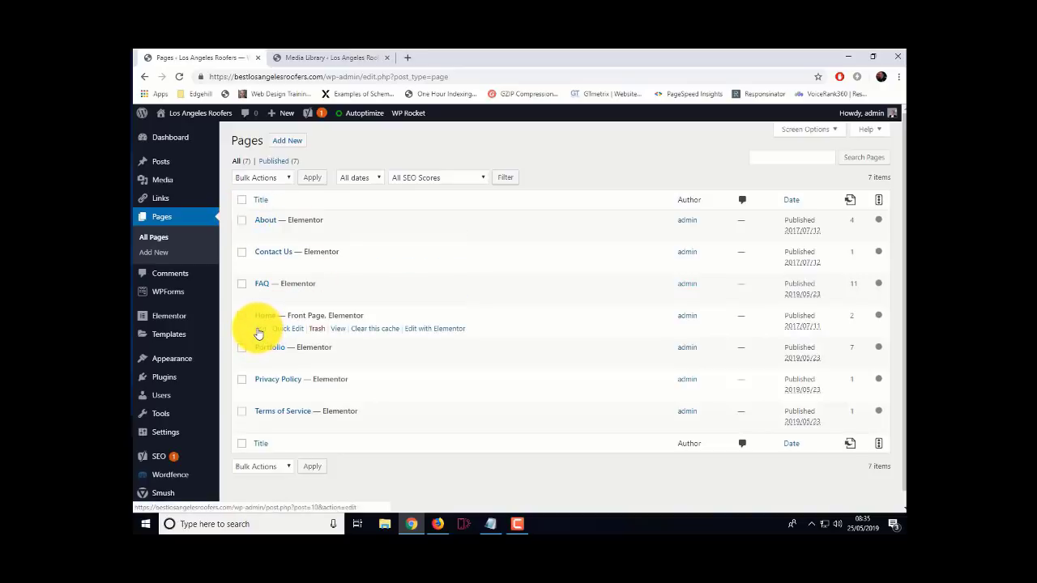
pyautogui.click(258, 332)
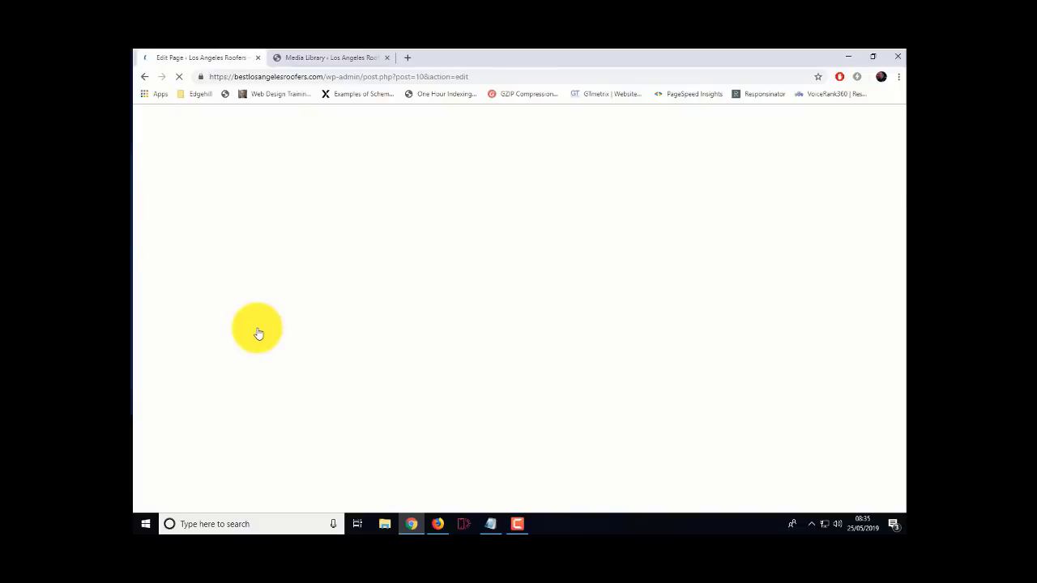
pyautogui.scroll(-3, 257, 333)
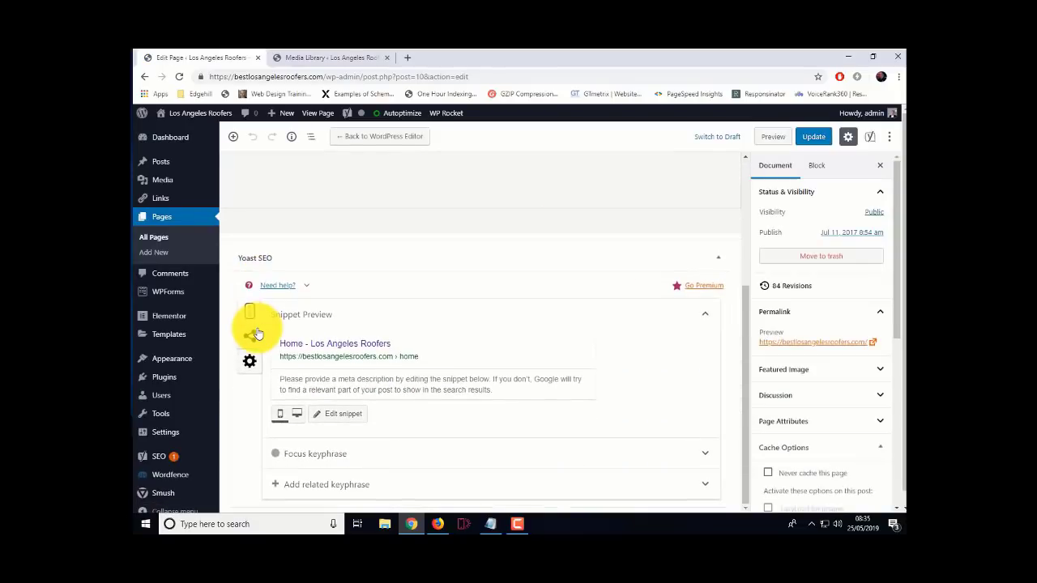
pyautogui.click(341, 414)
# Replace the Home page's slug in the snippet editor with "Los-Angeles-plumbers", correcting the capitalization of the city name
pyautogui.scroll(-5, 234, 409)
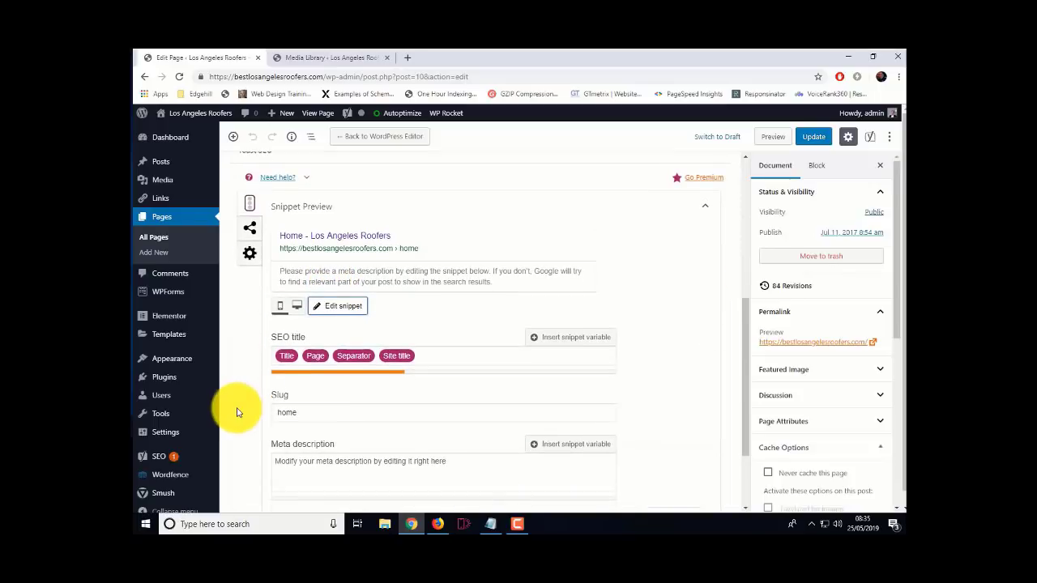
pyautogui.moveTo(299, 304); pyautogui.dragTo(275, 307)
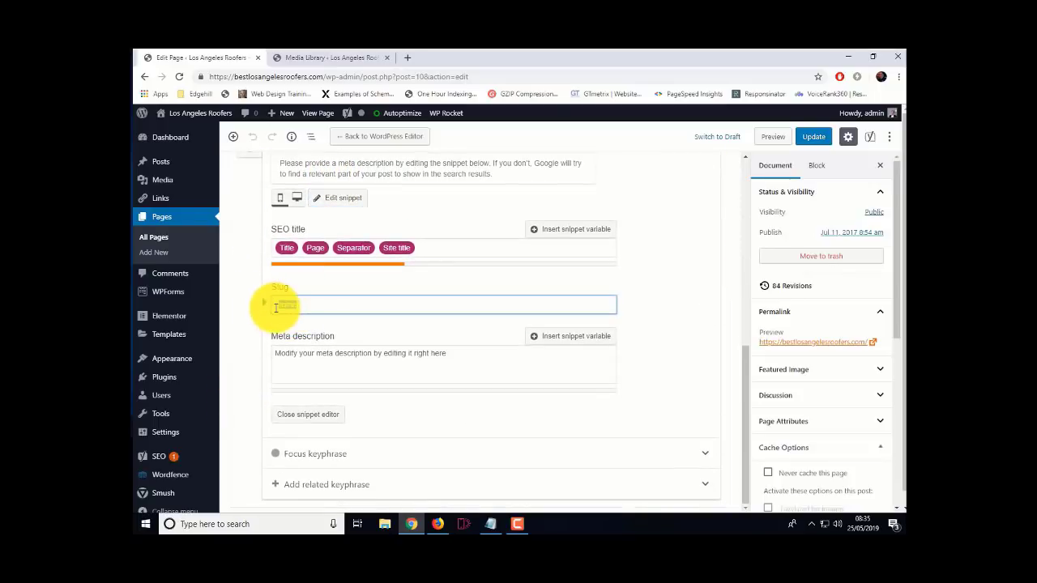
pyautogui.press('BackSpace')
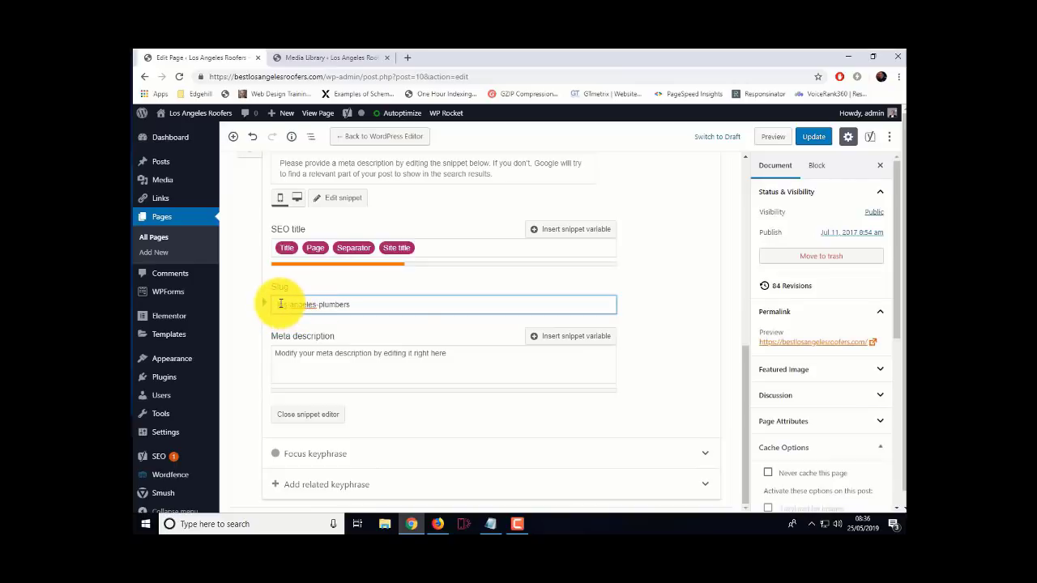
pyautogui.rightClick(280, 304)
pyautogui.click(294, 331)
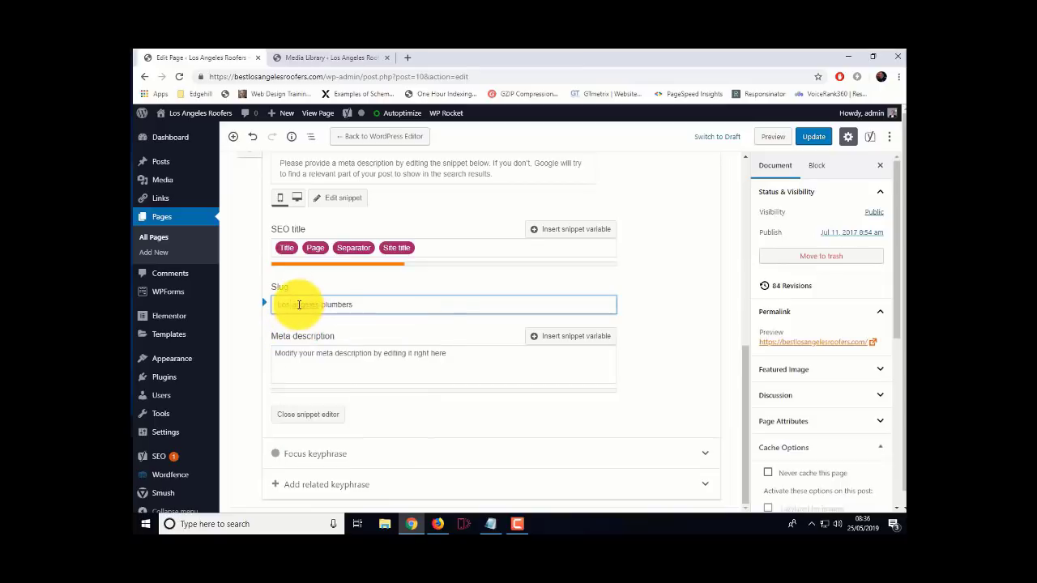
pyautogui.rightClick(301, 305)
pyautogui.click(327, 316)
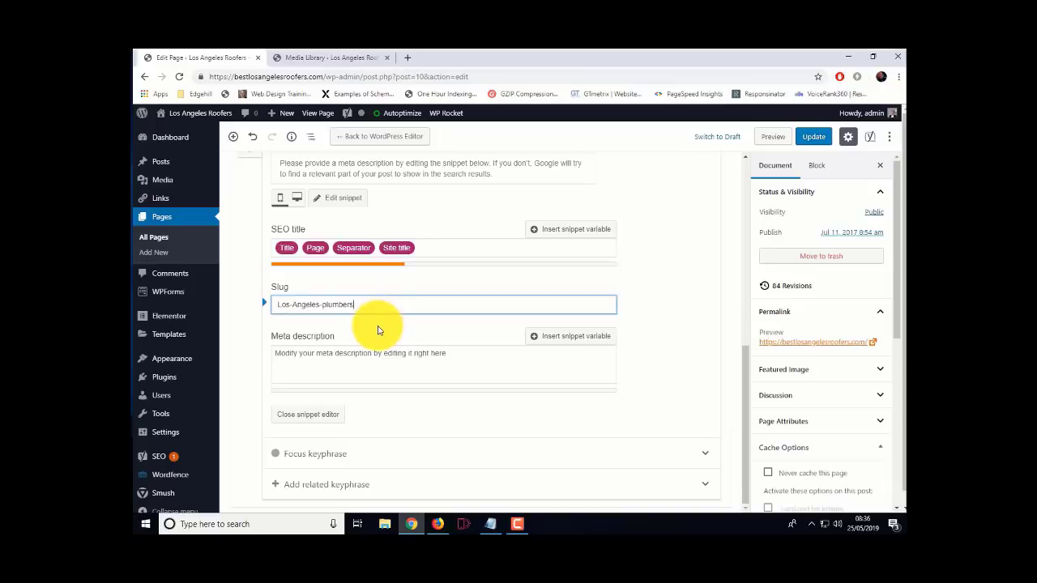
# Rebuild the SEO title as the Site title variable, a hyphen and the Tagline variable
pyautogui.scroll(2, 378, 330)
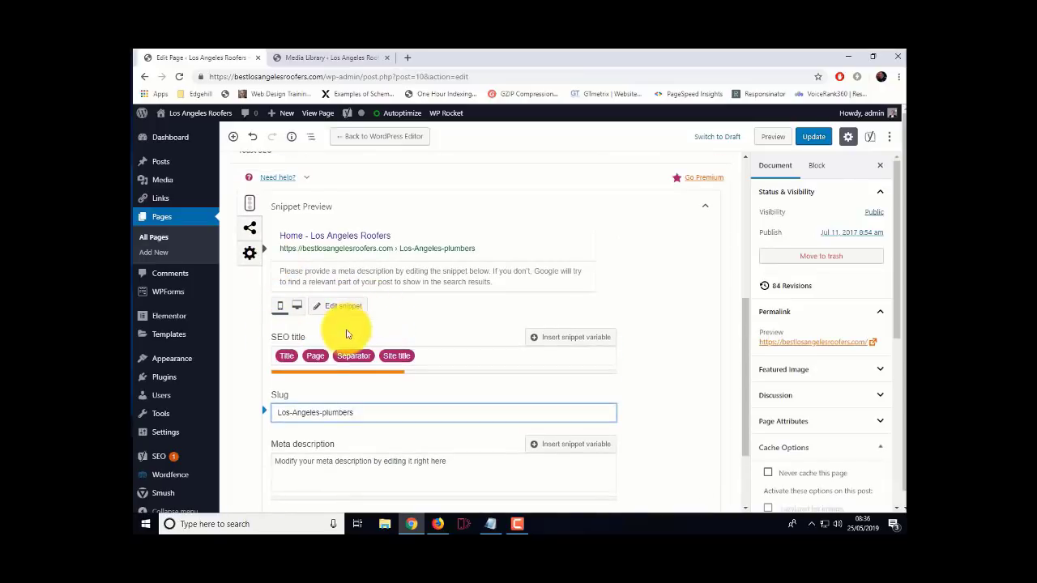
pyautogui.click(288, 360)
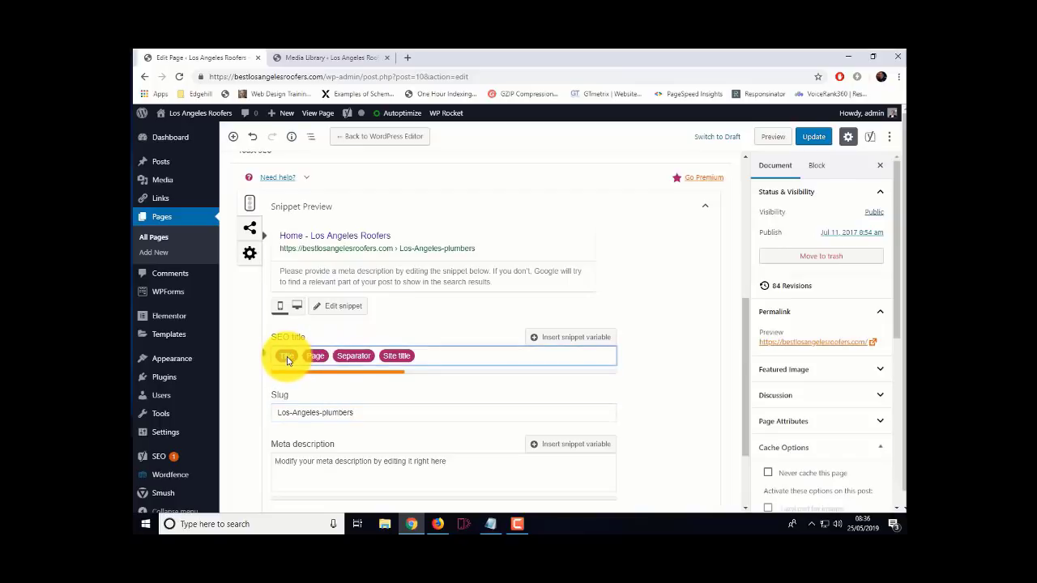
pyautogui.press('BackSpace')
pyautogui.press('BackSpace')
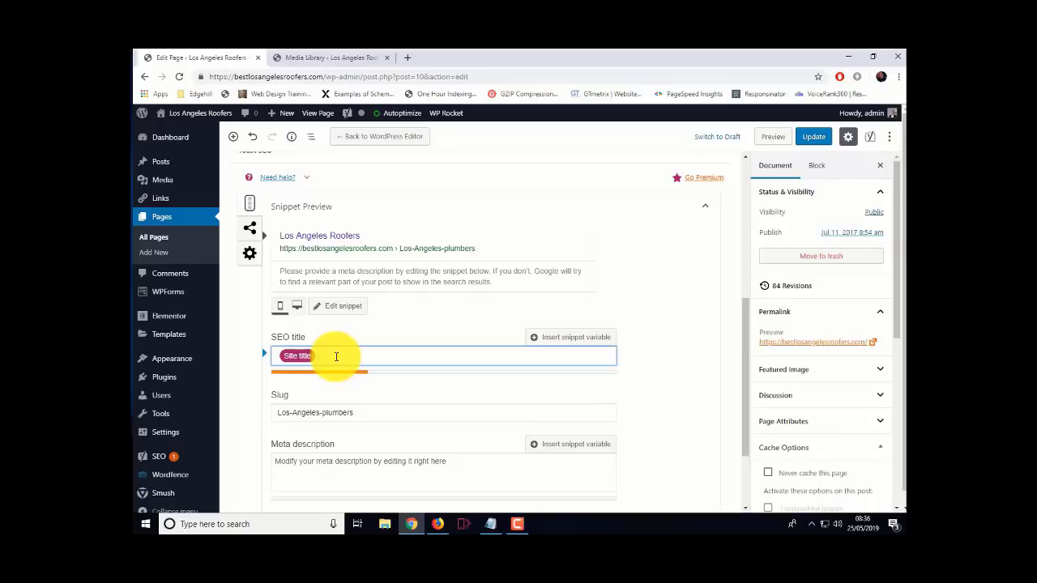
pyautogui.write('%')
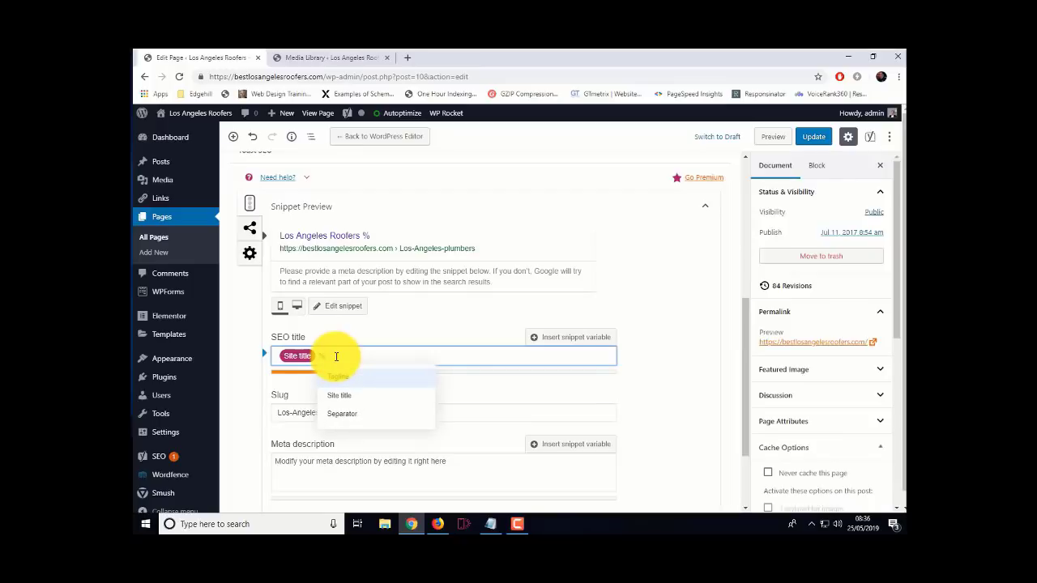
pyautogui.click(340, 379)
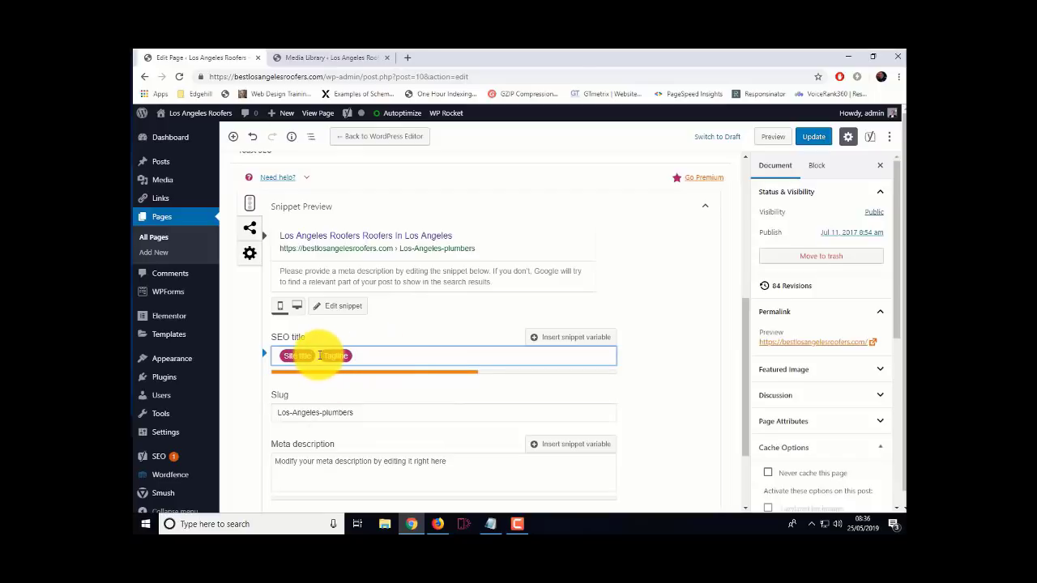
pyautogui.write('-')
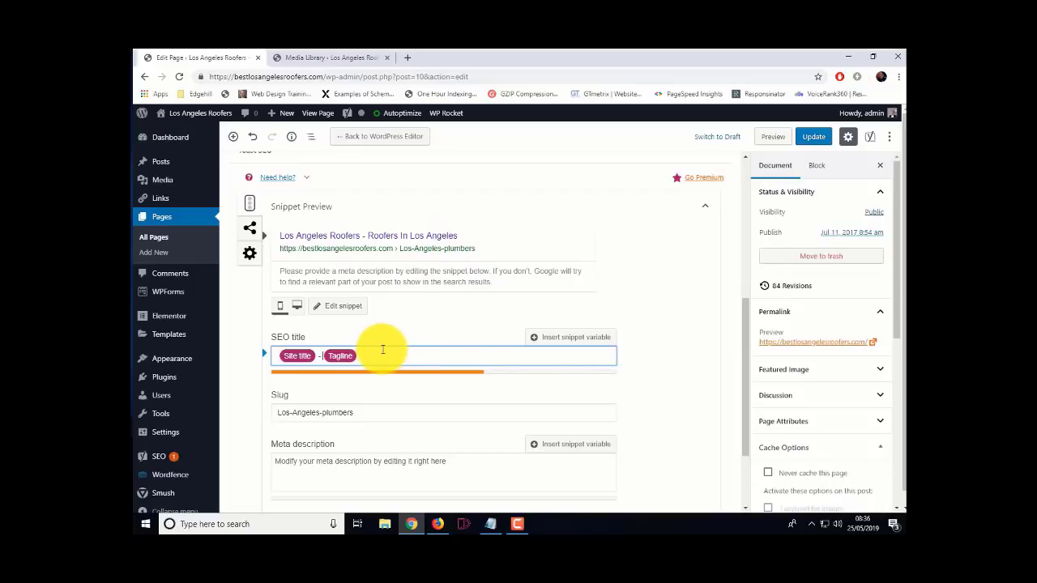
# Copy the Southport Roofers description from the Notepad notes and paste it as the Home page's meta description
pyautogui.scroll(-3, 382, 349)
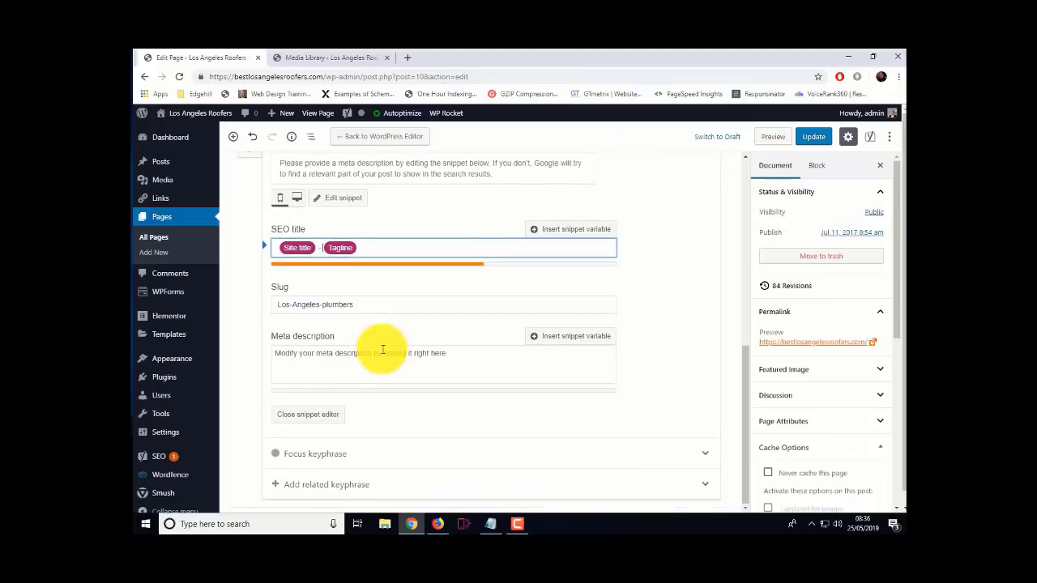
pyautogui.click(490, 524)
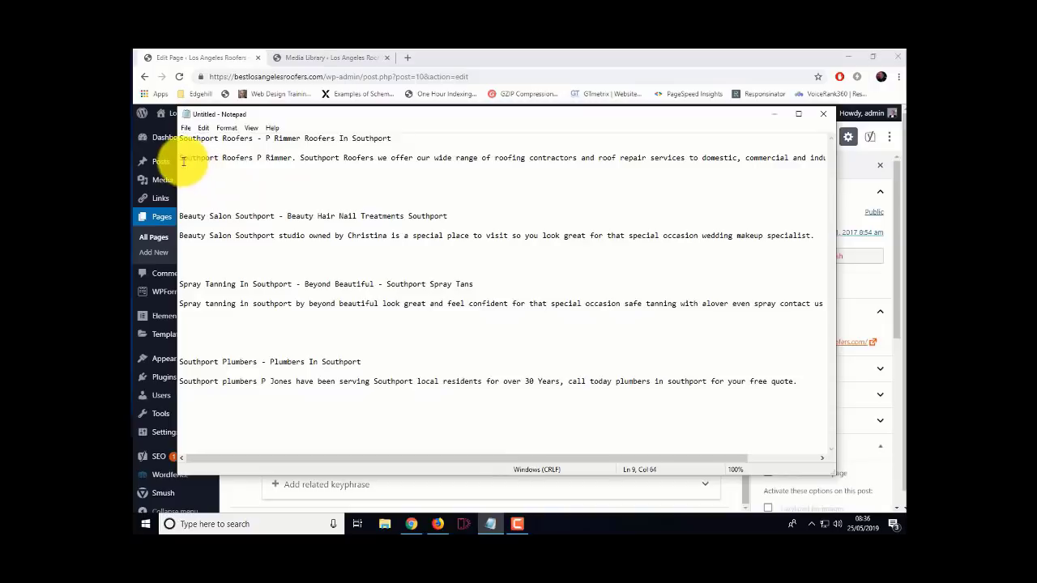
pyautogui.moveTo(178, 158); pyautogui.dragTo(827, 158)
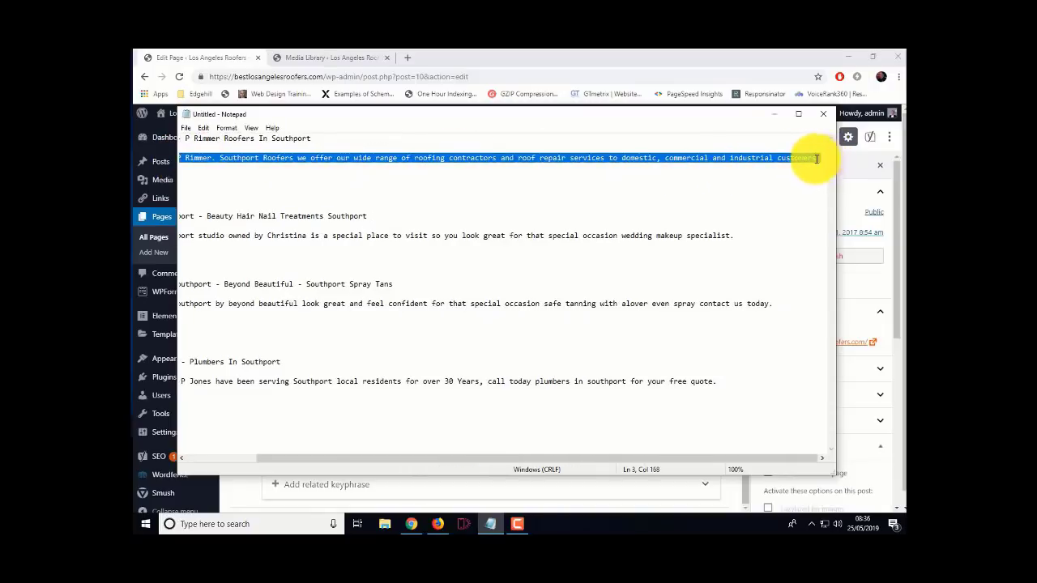
pyautogui.rightClick(769, 146)
pyautogui.click(790, 178)
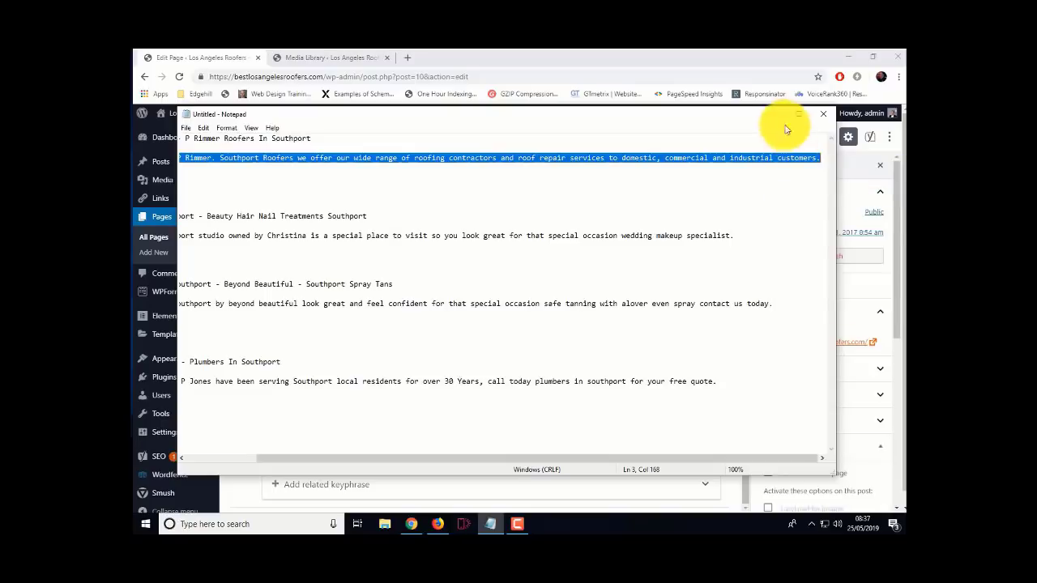
pyautogui.click(783, 114)
pyautogui.click(285, 357)
pyautogui.rightClick(281, 353)
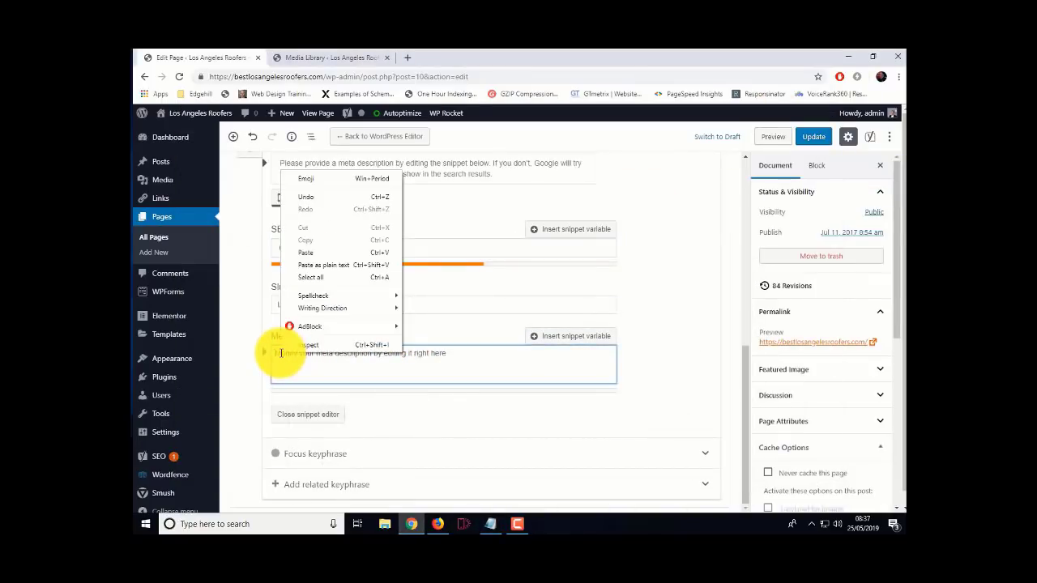
pyautogui.click(307, 256)
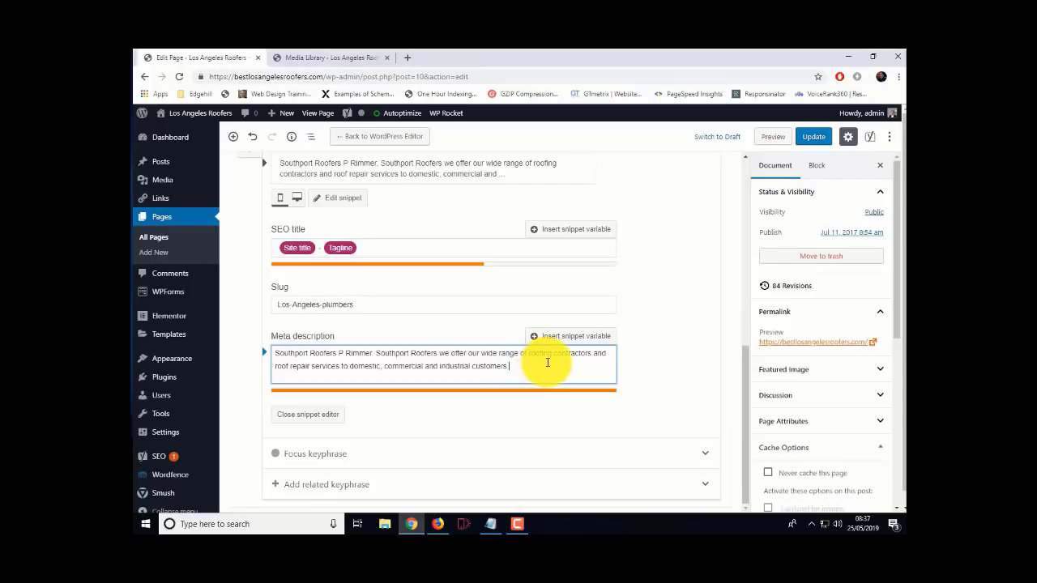
# Remove the business owner's name after the first "Southport Roofers" in the meta description
pyautogui.click(339, 353)
pyautogui.press('Delete')
pyautogui.press('Delete')
pyautogui.press('Delete')
pyautogui.press('Delete')
pyautogui.press('Delete')
pyautogui.press('Delete')
pyautogui.press('Delete')
pyautogui.press('Delete')
pyautogui.press('Delete')
pyautogui.press('Delete')
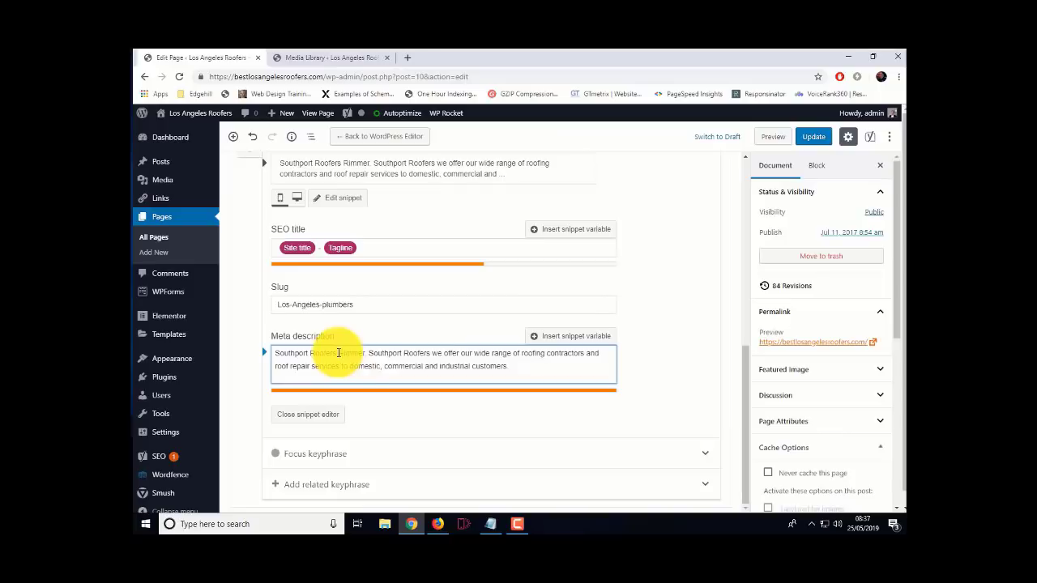
pyautogui.press('Delete')
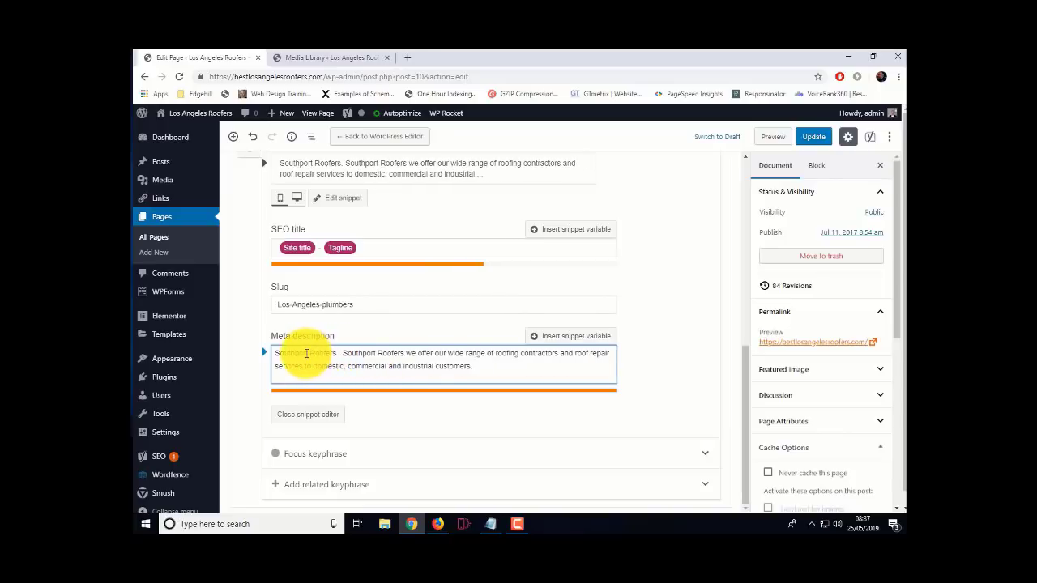
# Replace the first "Southport" in the meta description with "Los Angeles"
pyautogui.moveTo(310, 352); pyautogui.dragTo(267, 353)
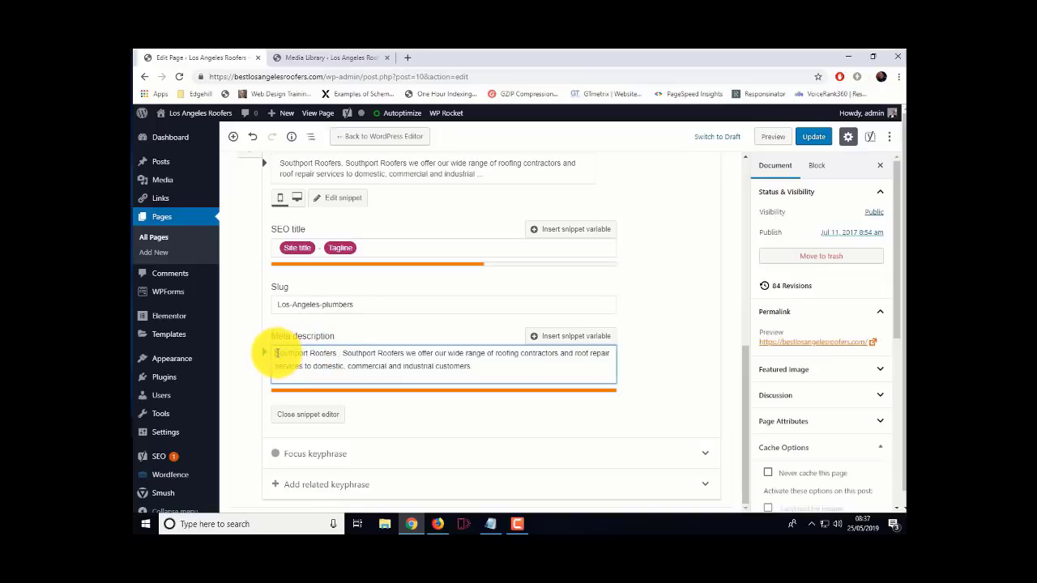
pyautogui.press('Delete')
pyautogui.press('Delete')
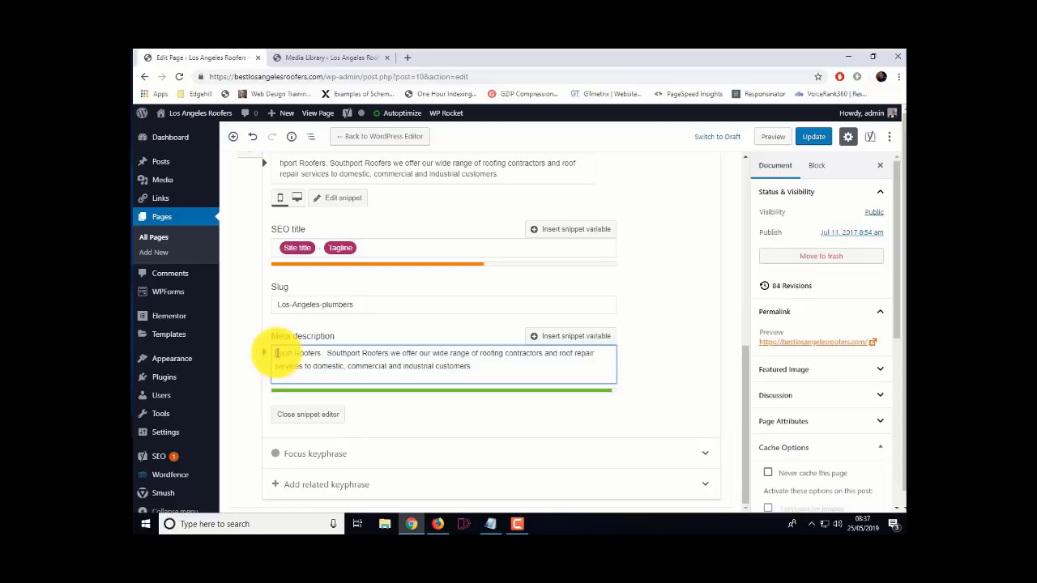
pyautogui.press('Delete')
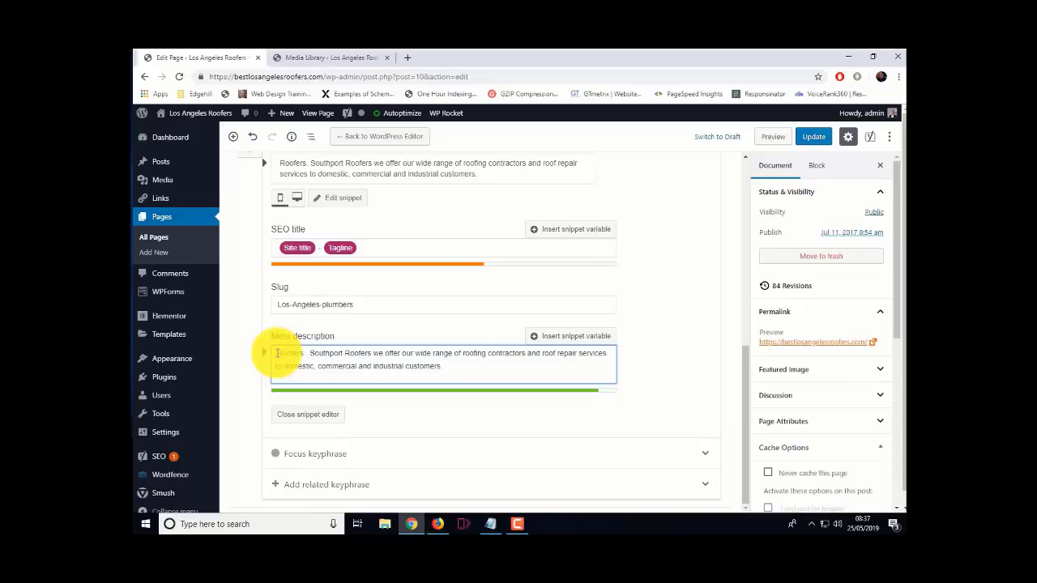
pyautogui.write('Los Ang')
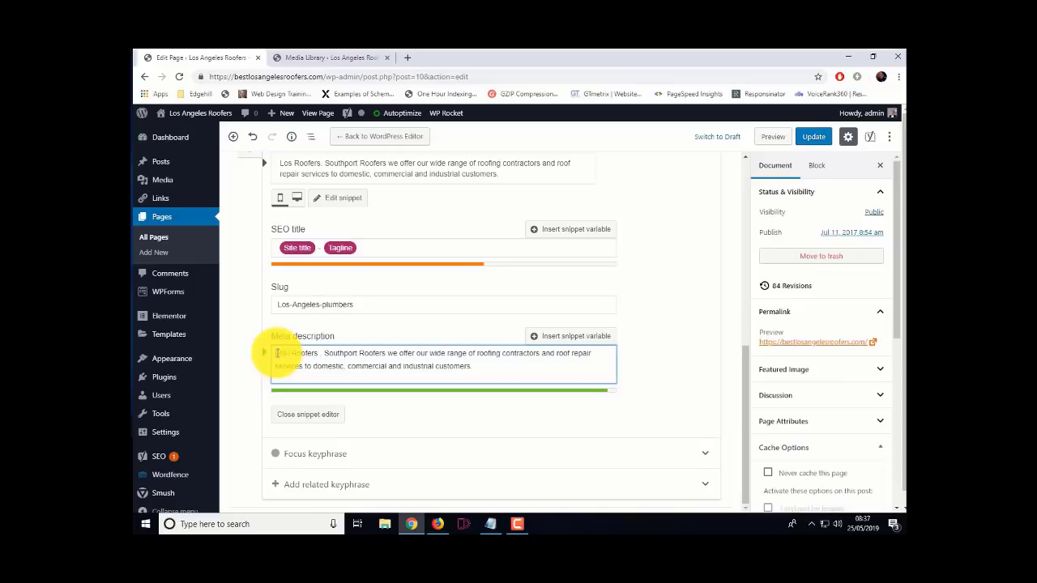
pyautogui.write('eles')
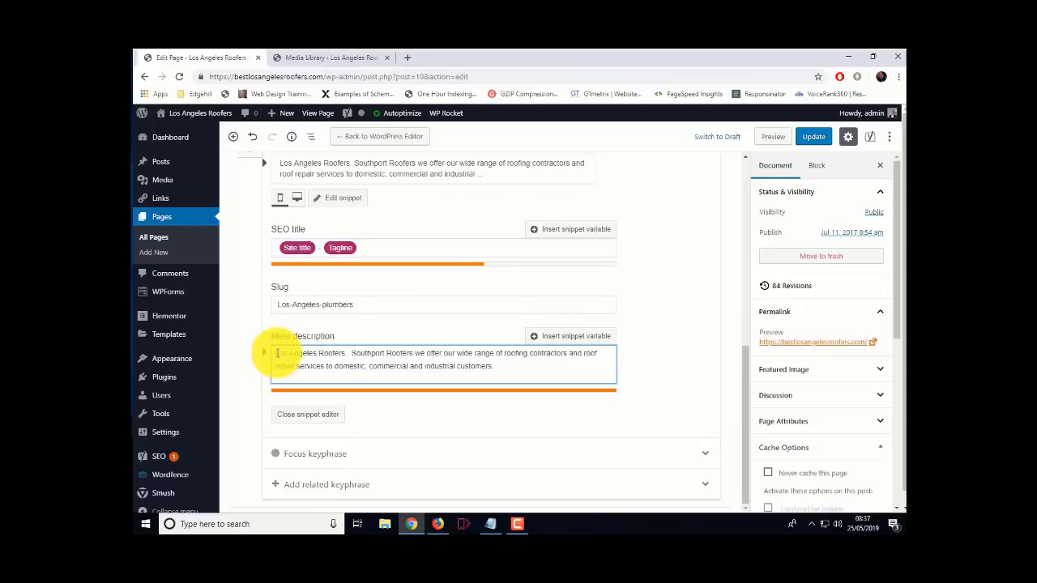
# Delete the full stop and the repeated "Southport Roofers" so the meta description begins "Los Angeles Roofers we offer our wide range"
pyautogui.click(344, 354)
pyautogui.press('Delete')
pyautogui.press('Delete')
pyautogui.press('Delete')
pyautogui.press('Delete')
pyautogui.press('Delete')
pyautogui.press('Delete')
pyautogui.press('Delete')
pyautogui.press('Delete')
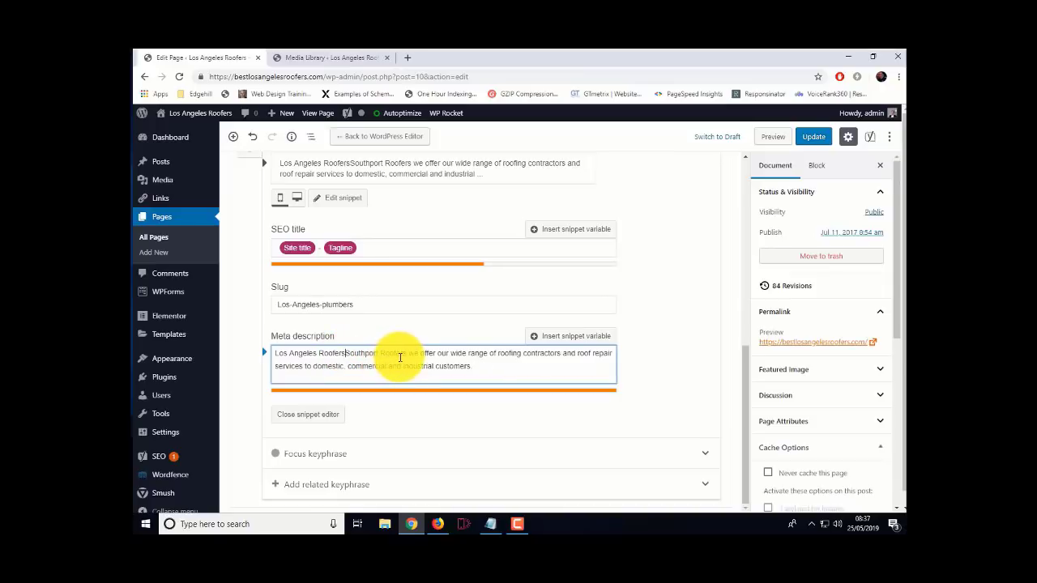
pyautogui.press('Delete')
pyautogui.press('Delete')
pyautogui.press('Delete')
pyautogui.press('Delete')
pyautogui.press('Delete')
pyautogui.press('Delete')
pyautogui.press('Delete')
pyautogui.press('Delete')
pyautogui.press('Delete')
pyautogui.press('Delete')
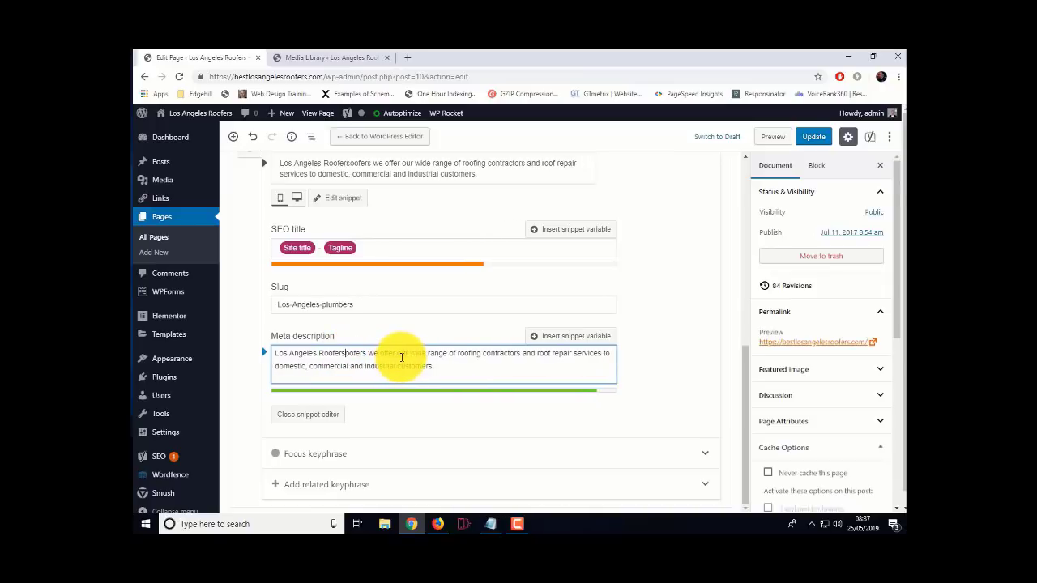
pyautogui.press('Delete')
pyautogui.press('Delete')
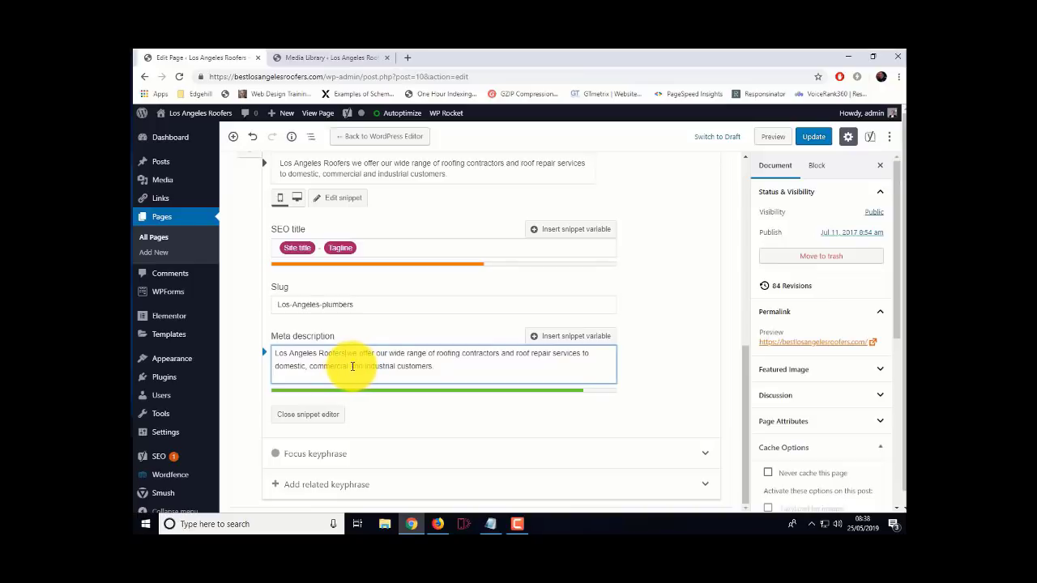
# Reword the meta description: change "our wide range" to "a wide range" and end it with "so call roofers in Los Angeles today"
pyautogui.moveTo(350, 366); pyautogui.dragTo(432, 366)
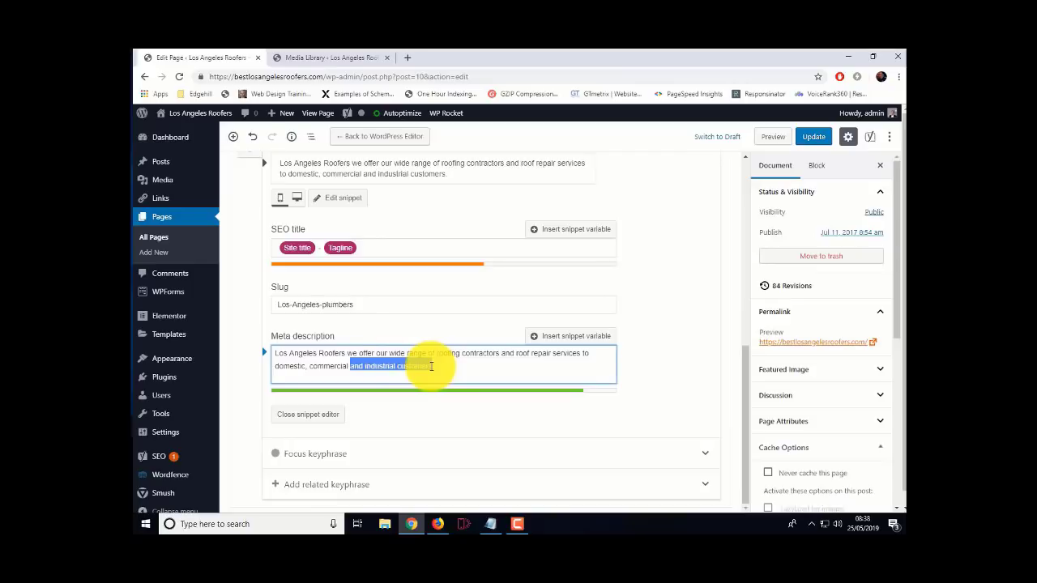
pyautogui.write('call roofers')
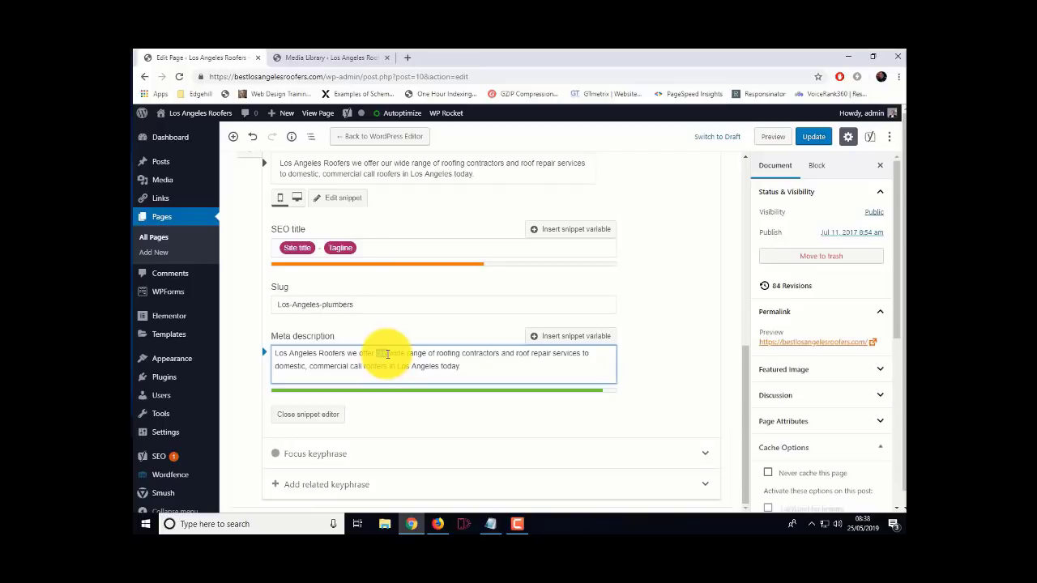
pyautogui.write('a')
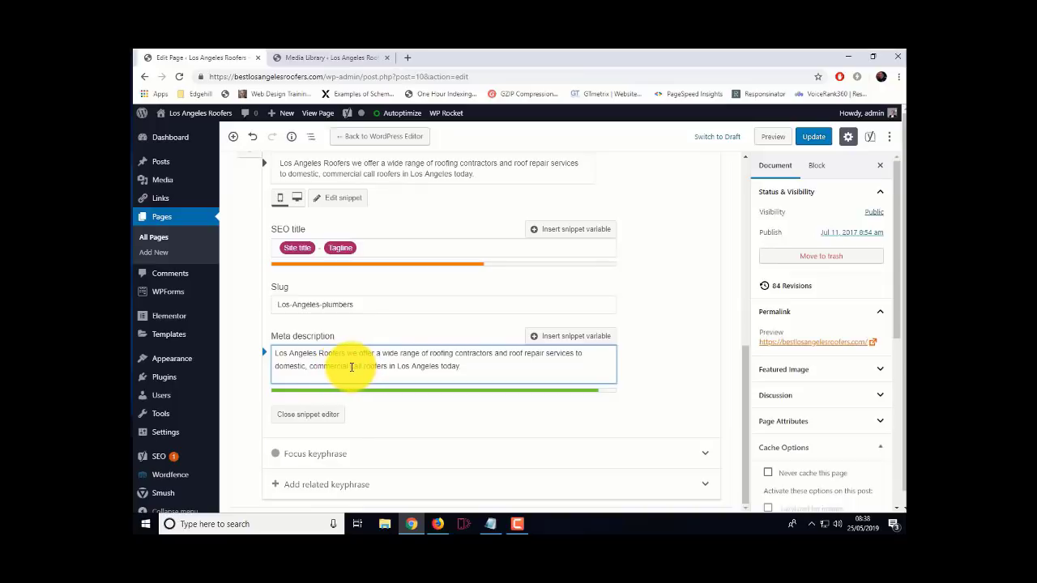
pyautogui.write('so')
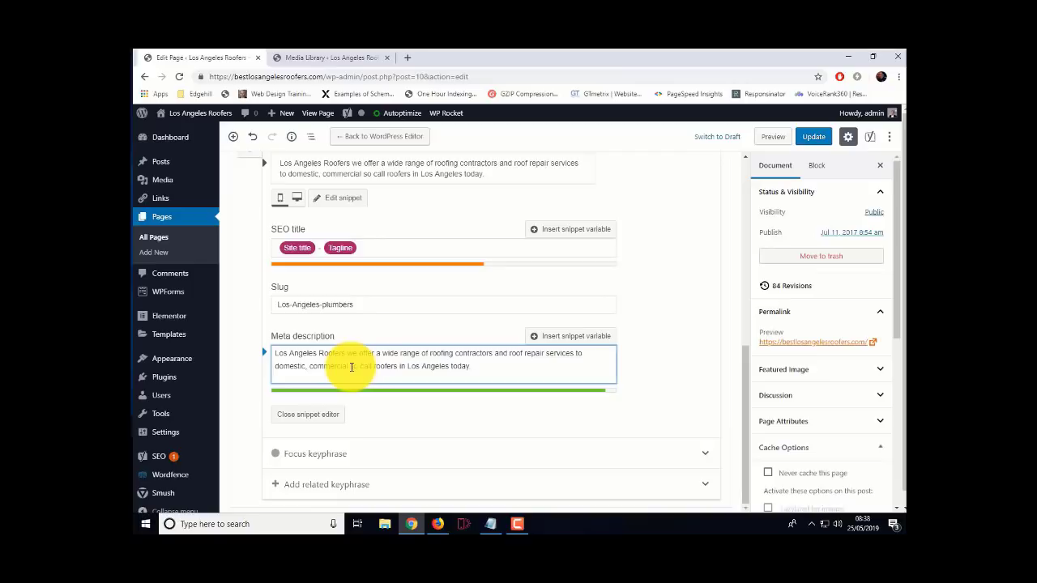
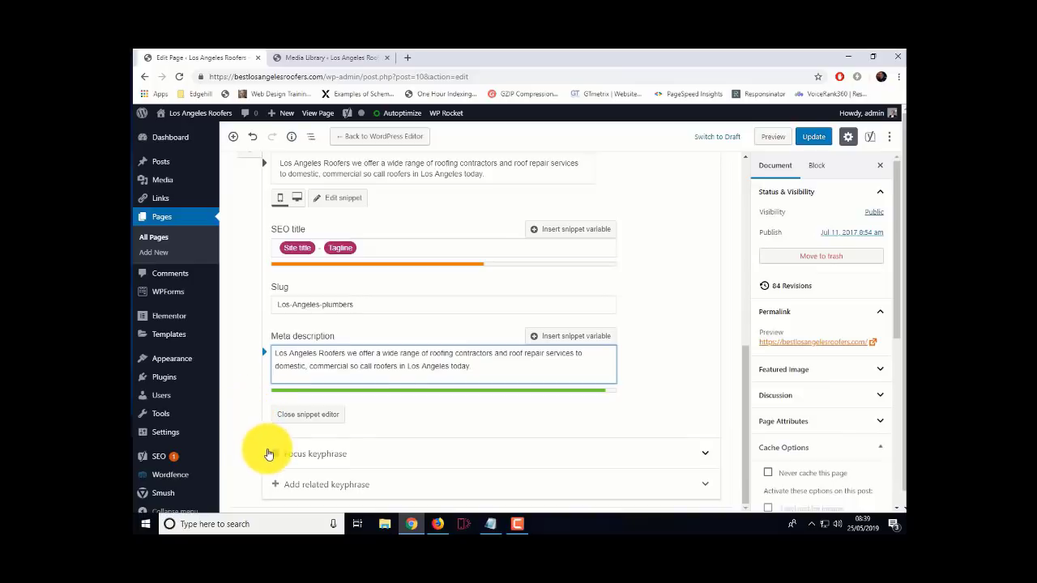
# Copy the slug text "Los-Angeles-plumbers" and paste it as the Home page's focus keyphrase
pyautogui.moveTo(354, 301); pyautogui.dragTo(284, 305)
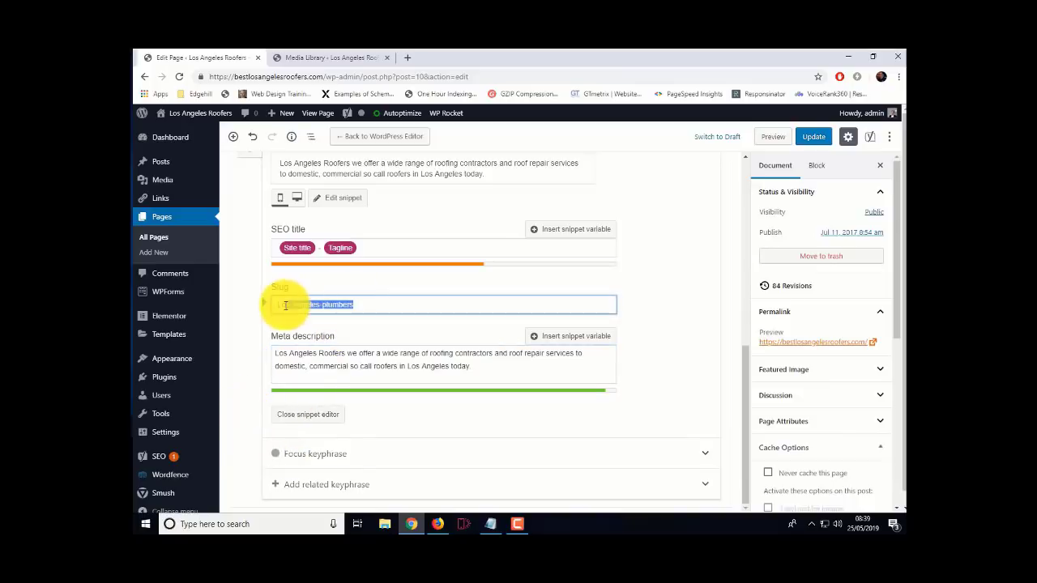
pyautogui.rightClick(290, 308)
pyautogui.click(315, 345)
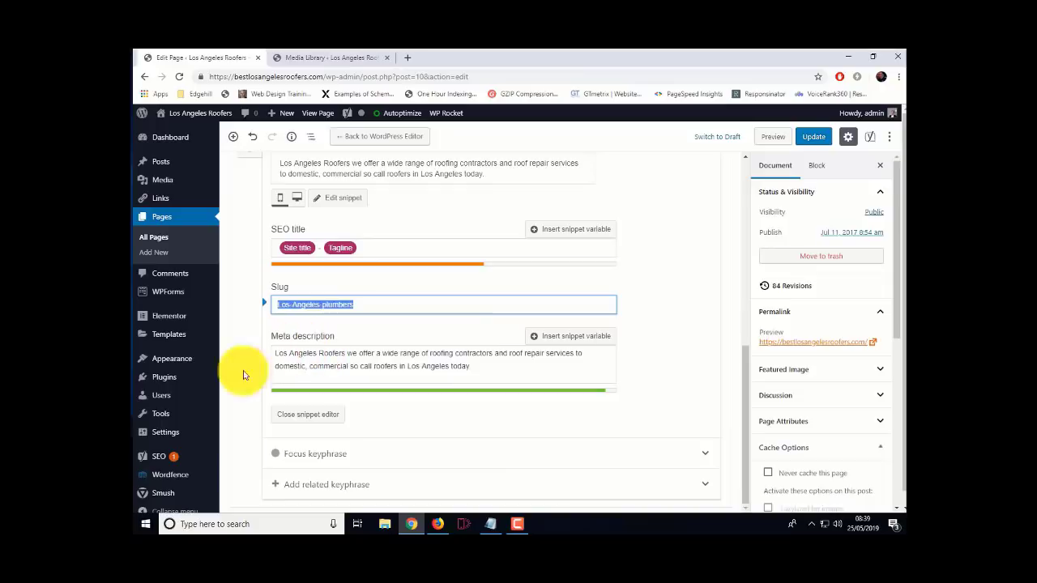
pyautogui.click(301, 452)
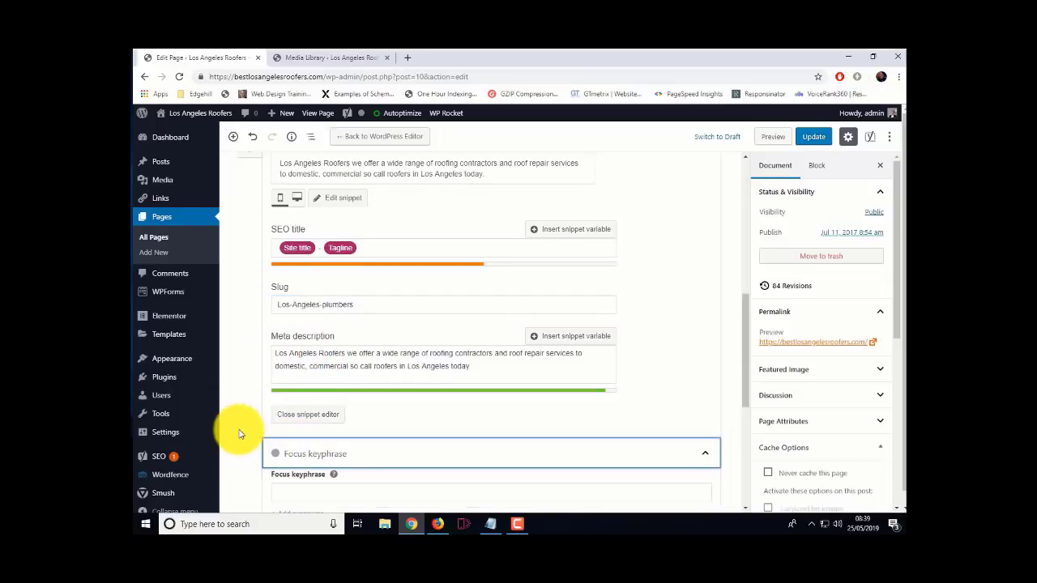
pyautogui.scroll(-2, 238, 428)
pyautogui.click(293, 330)
pyautogui.rightClick(295, 330)
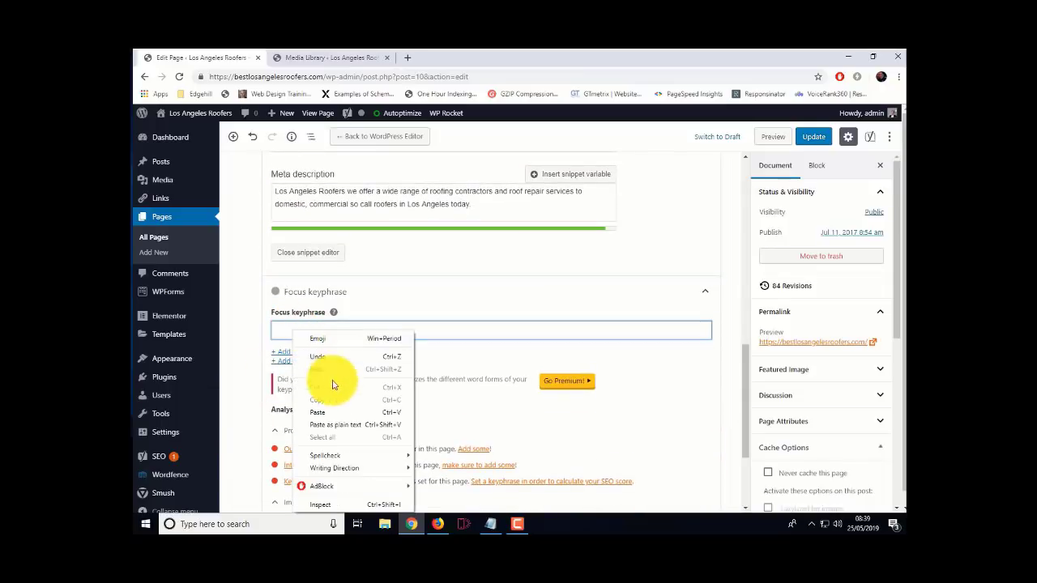
pyautogui.click(324, 408)
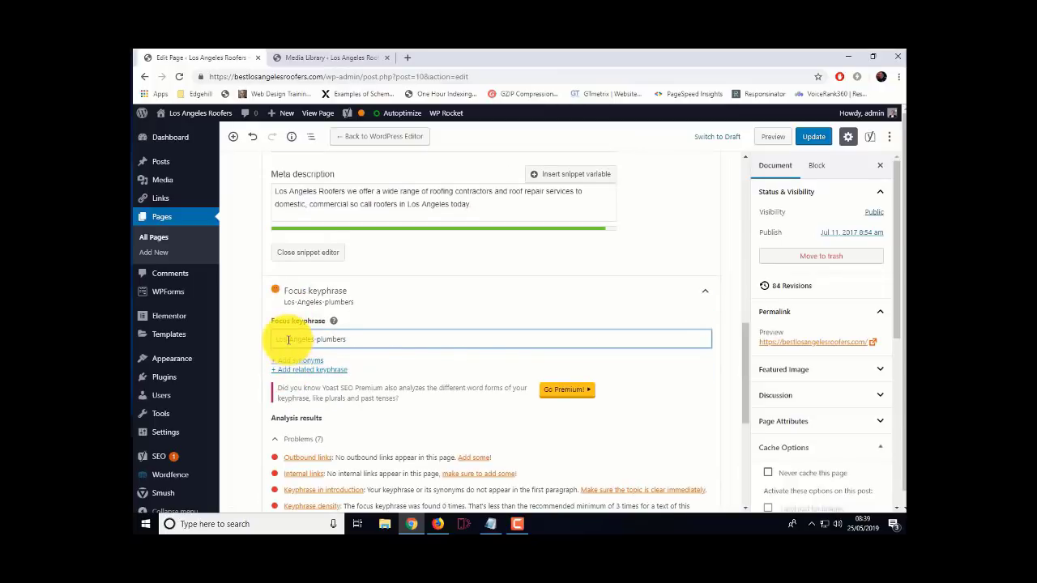
# Remove the hyphens from the focus keyphrase so it reads "Los Angeles plumbers"
pyautogui.click(287, 340)
pyautogui.press('Delete')
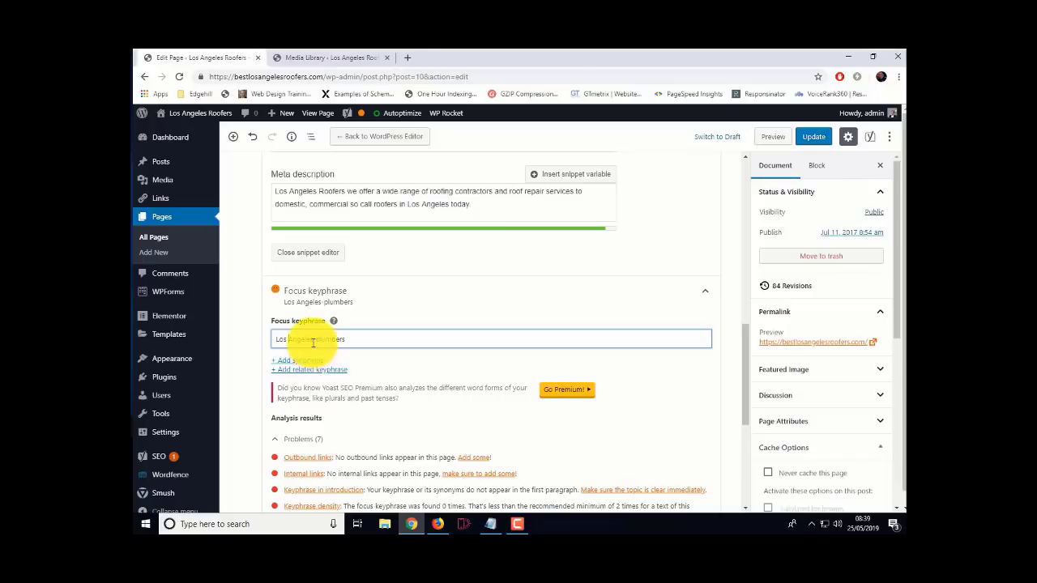
pyautogui.press('BackSpace')
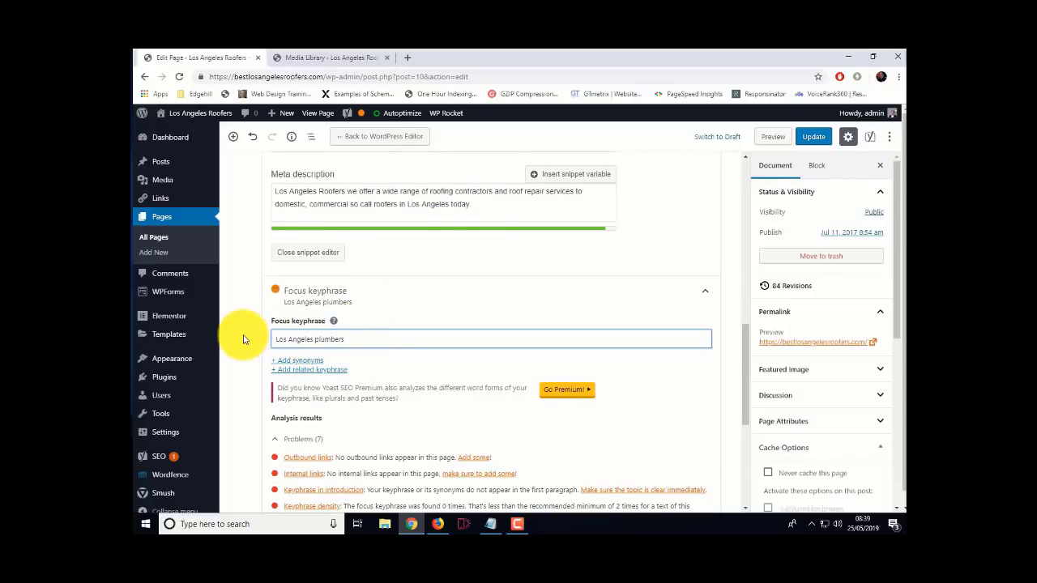
# Review the snippet preview and keyphrase analysis, and update the Home page to save its SEO settings
pyautogui.scroll(3, 243, 338)
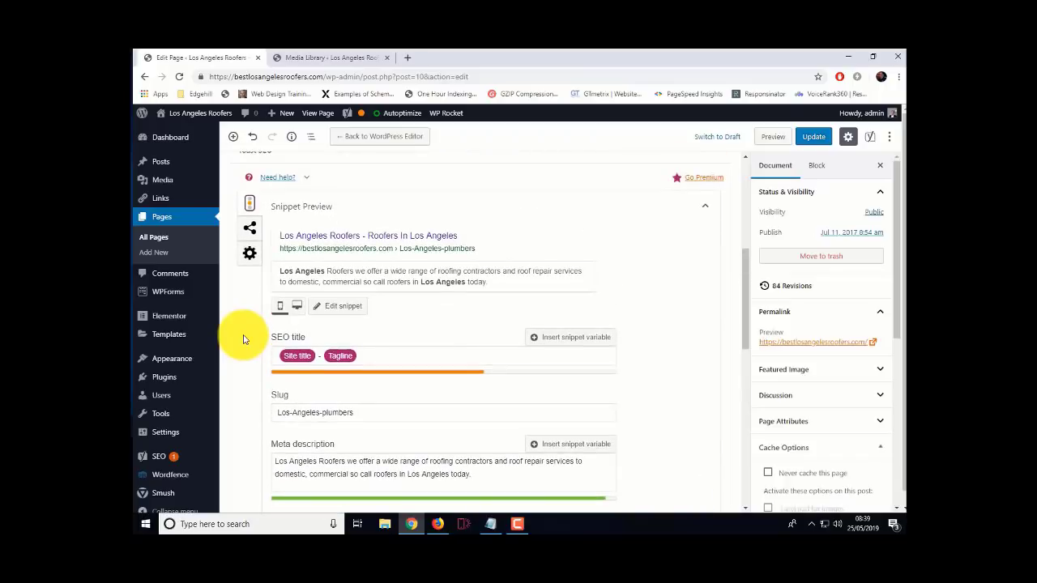
pyautogui.scroll(-7, 243, 338)
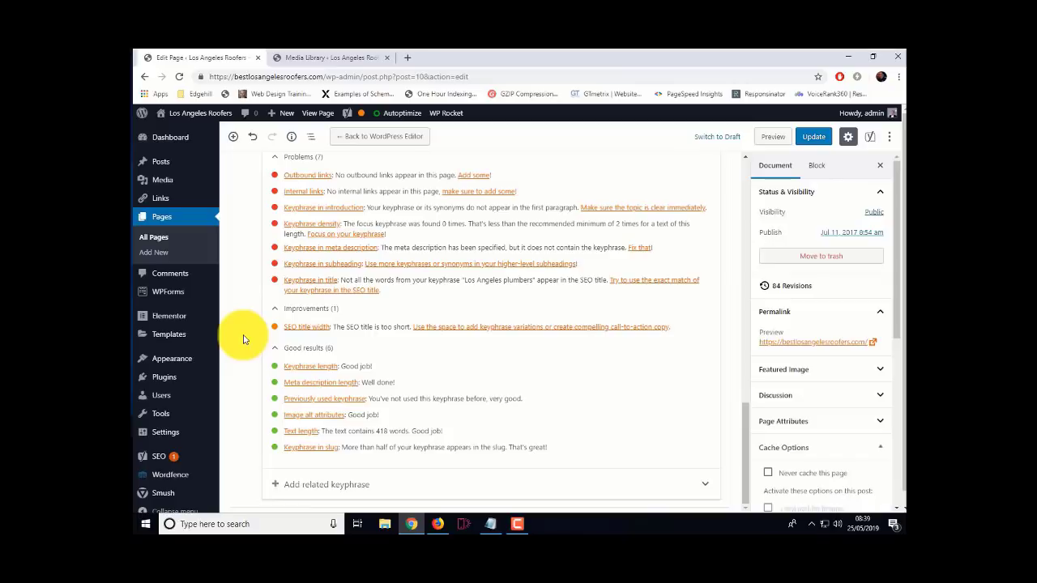
pyautogui.scroll(1, 243, 338)
pyautogui.click(813, 138)
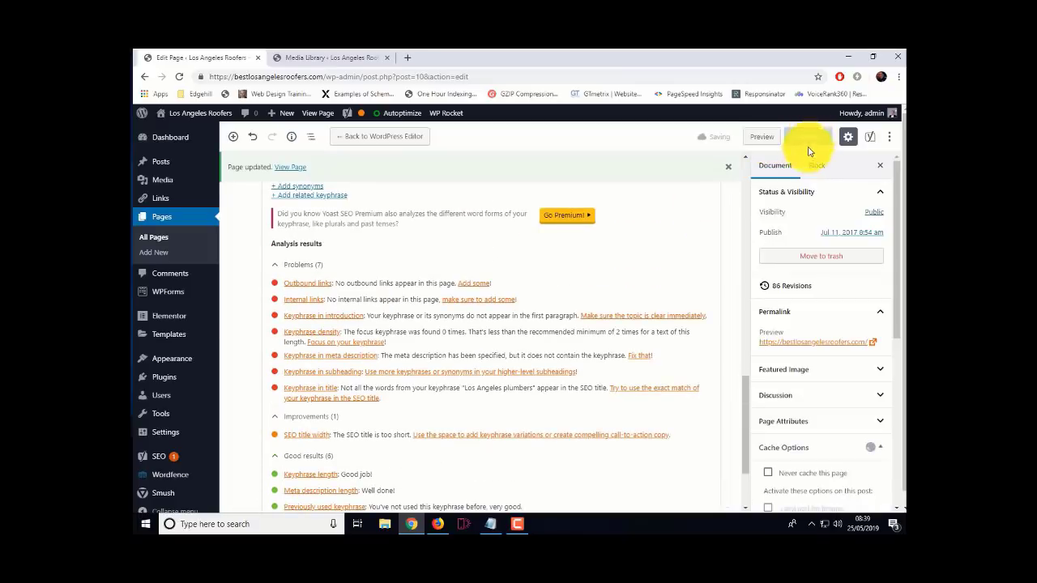
# Switch to Firefox, reload the live Los Angeles Roofers home page, and return to the page editor in Chrome
pyautogui.click(437, 524)
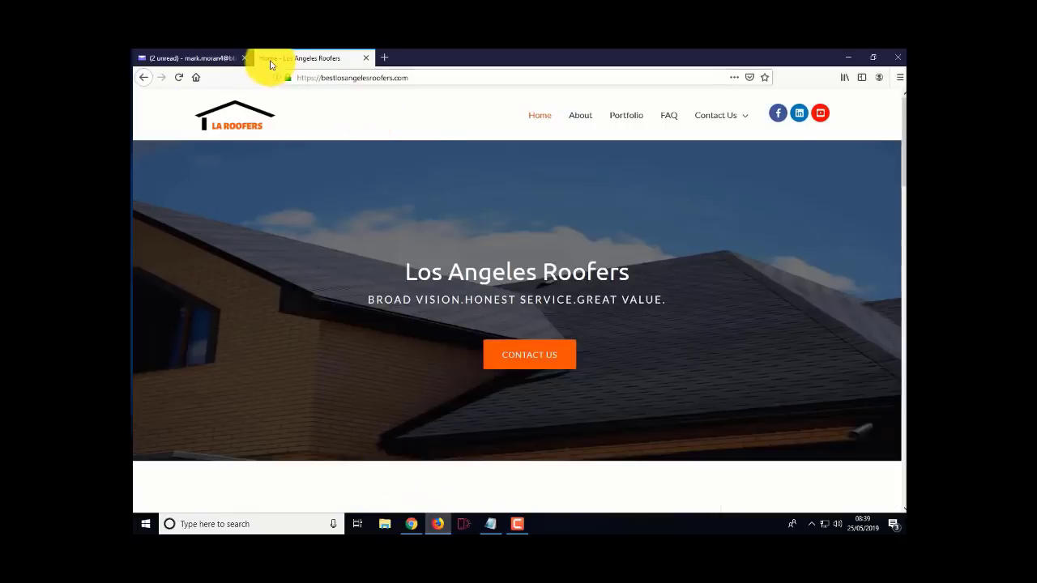
pyautogui.click(178, 77)
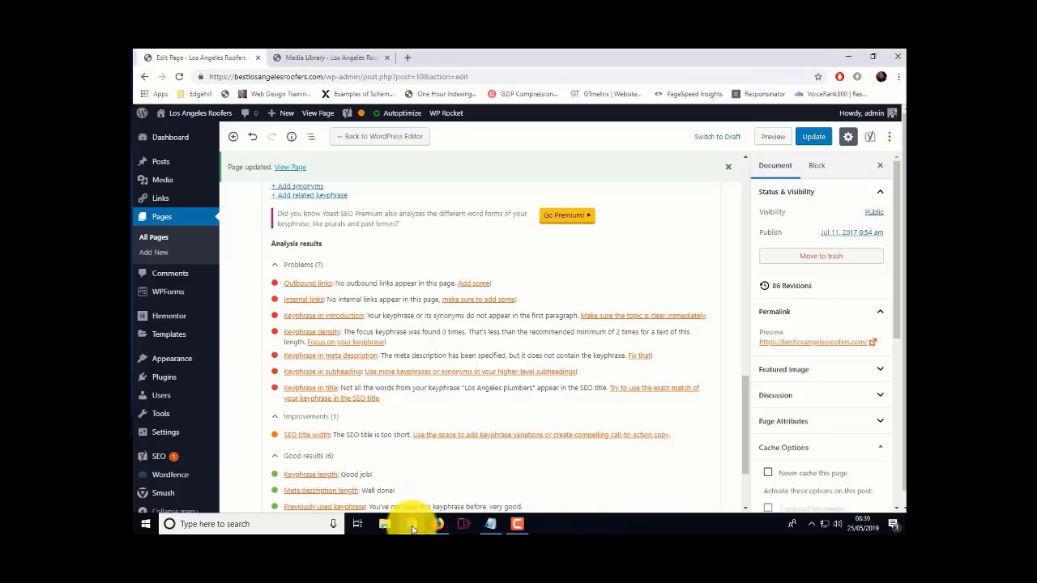
pyautogui.click(410, 524)
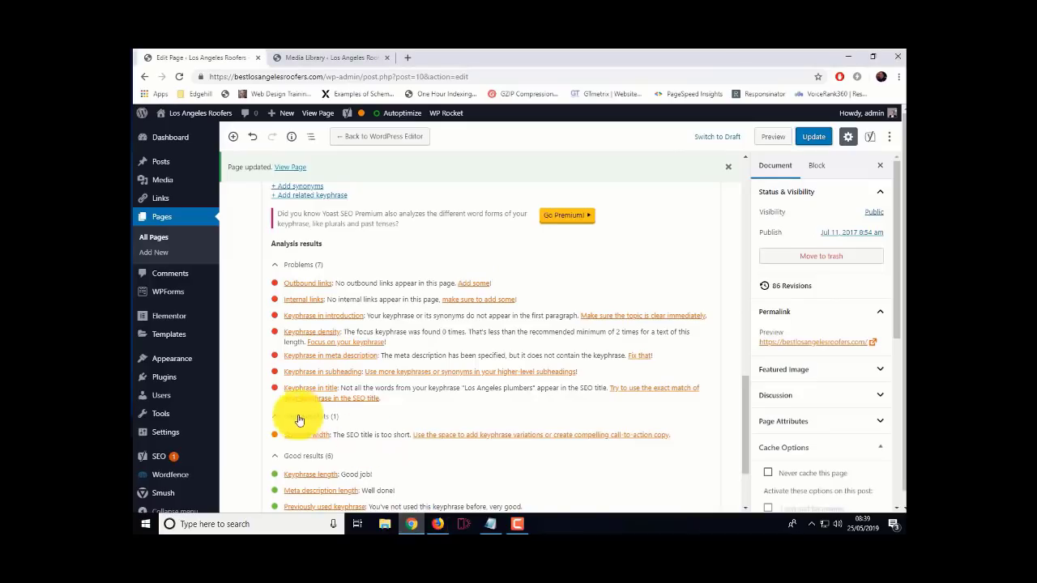
# Open the list of all pages in a new tab and open the Home page in Elementor
pyautogui.scroll(-3, 250, 419)
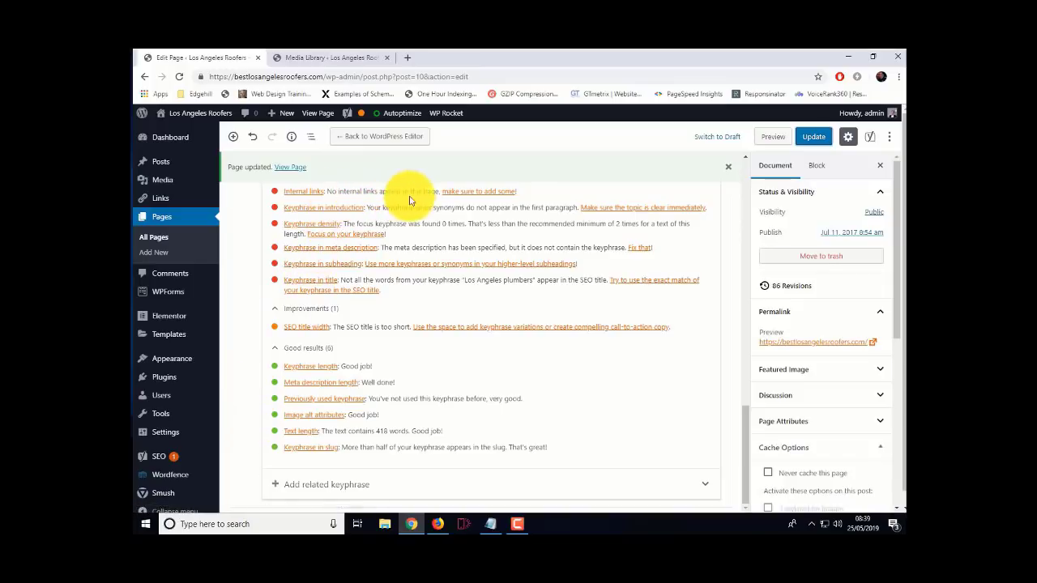
pyautogui.scroll(1, 292, 295)
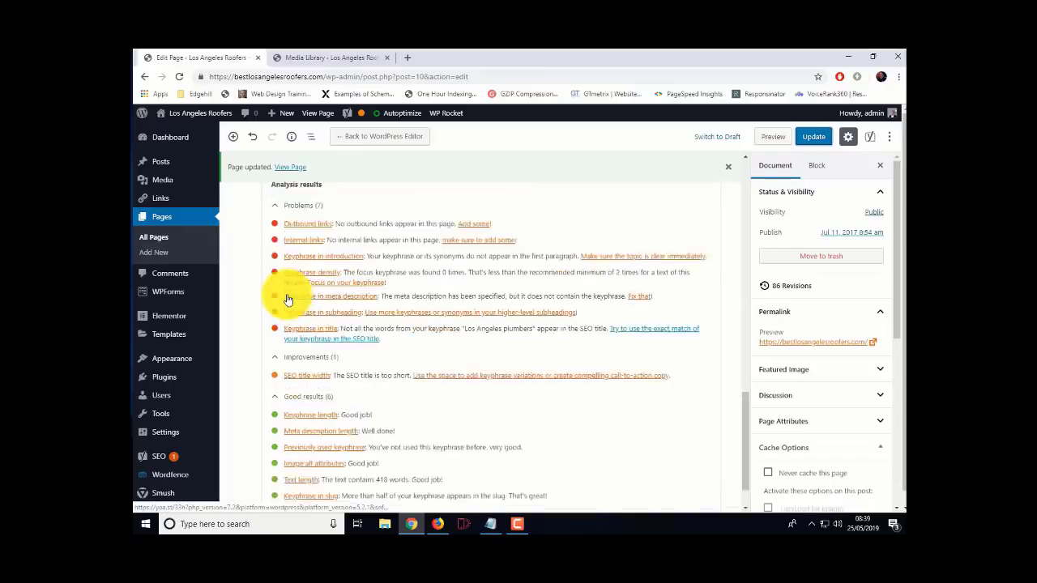
pyautogui.scroll(5, 287, 300)
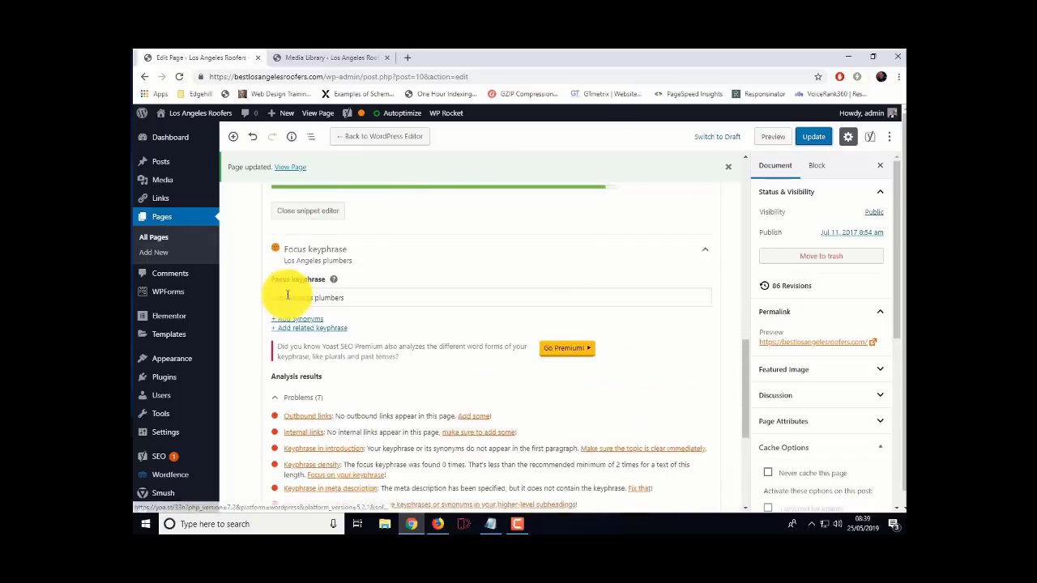
pyautogui.rightClick(155, 240)
pyautogui.click(168, 250)
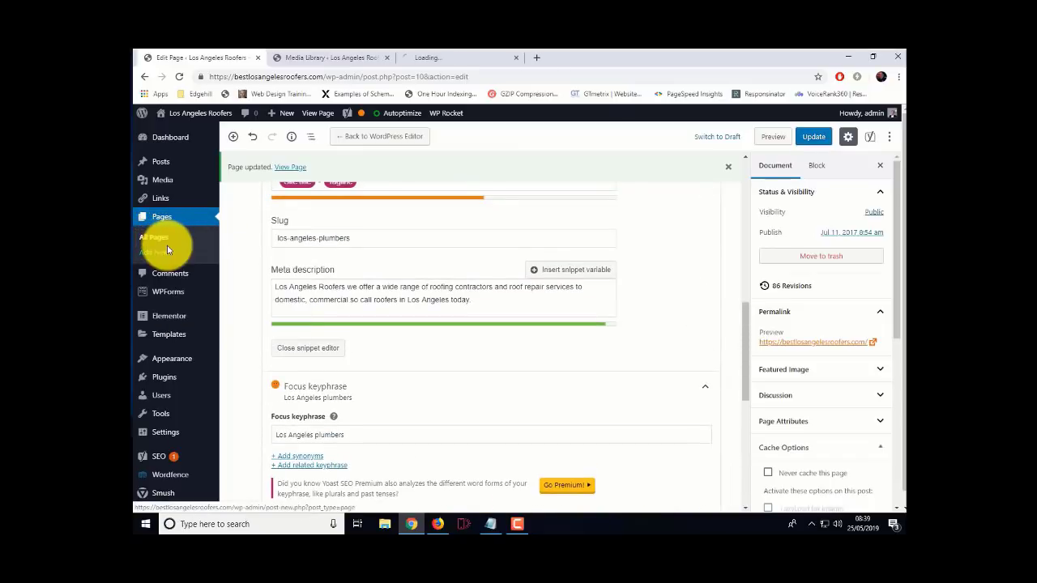
pyautogui.click(449, 57)
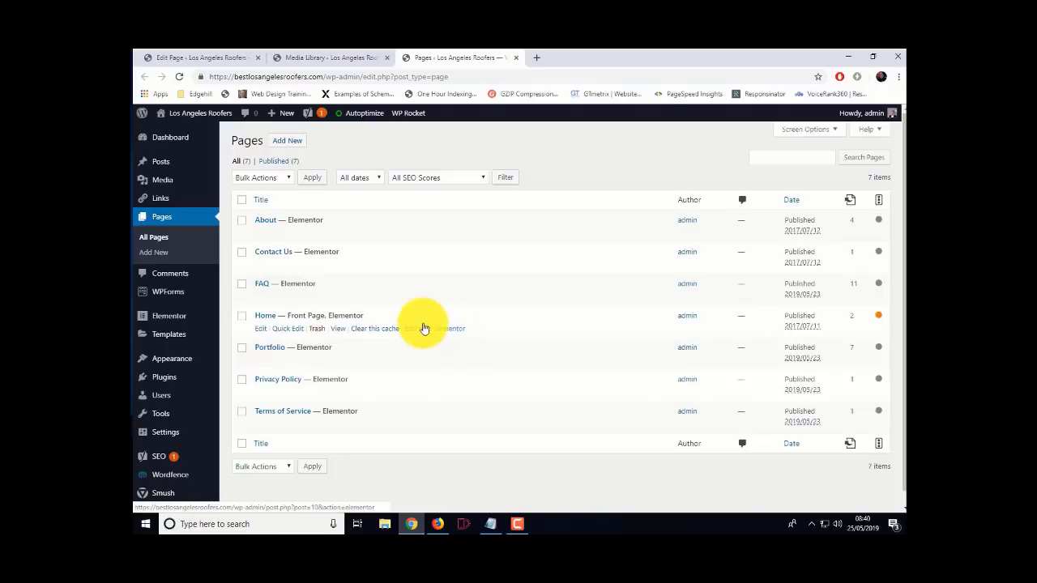
pyautogui.click(438, 329)
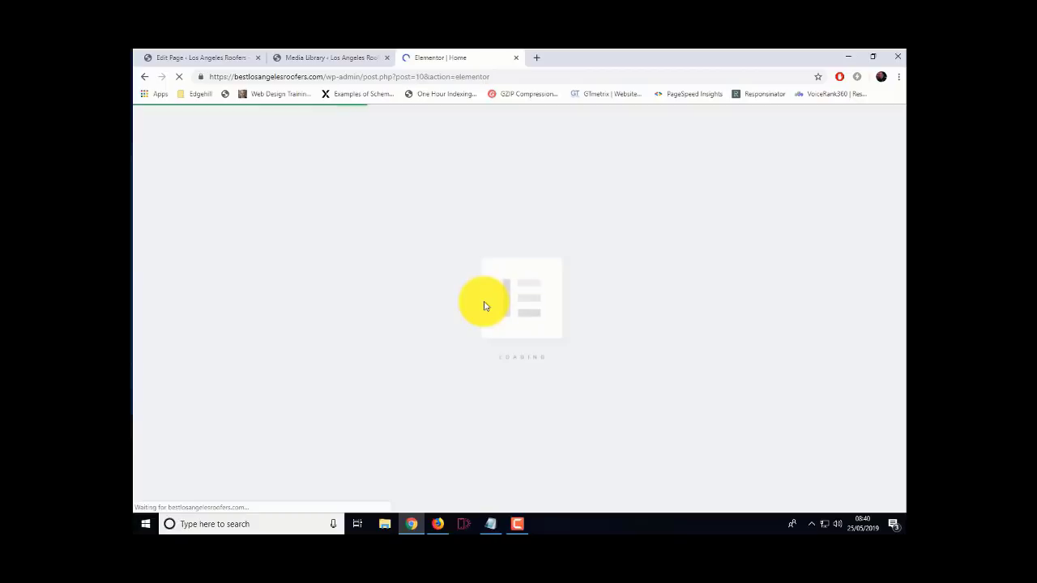
# Add "For more information please see our FAQ page." to the end of the "Our professional approach" paragraph and update the page
pyautogui.scroll(-6, 484, 307)
pyautogui.scroll(-2, 483, 307)
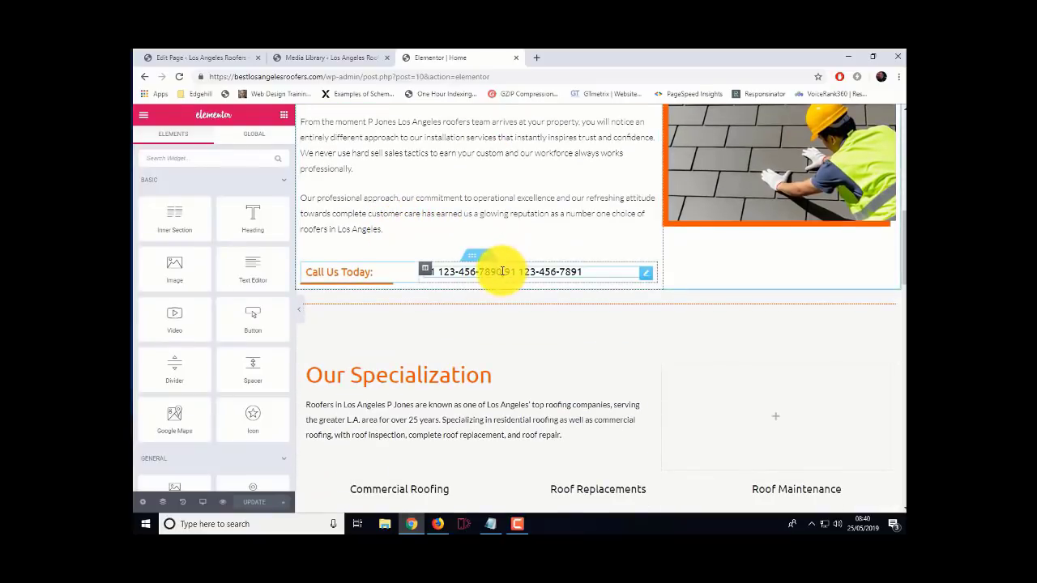
pyautogui.scroll(-1, 503, 268)
pyautogui.scroll(1, 502, 275)
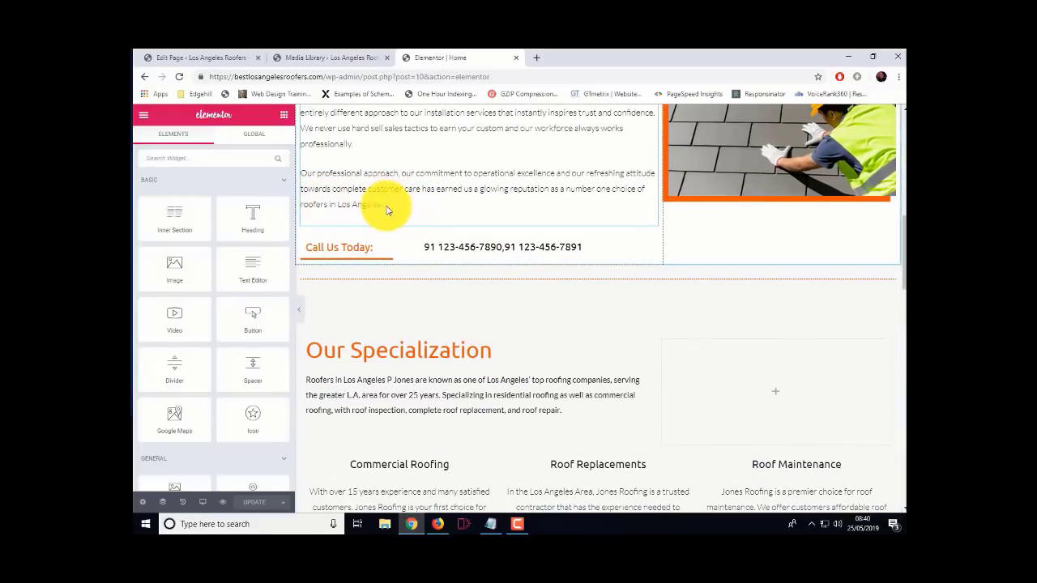
pyautogui.click(387, 210)
pyautogui.scroll(-2, 251, 379)
pyautogui.scroll(-3, 252, 379)
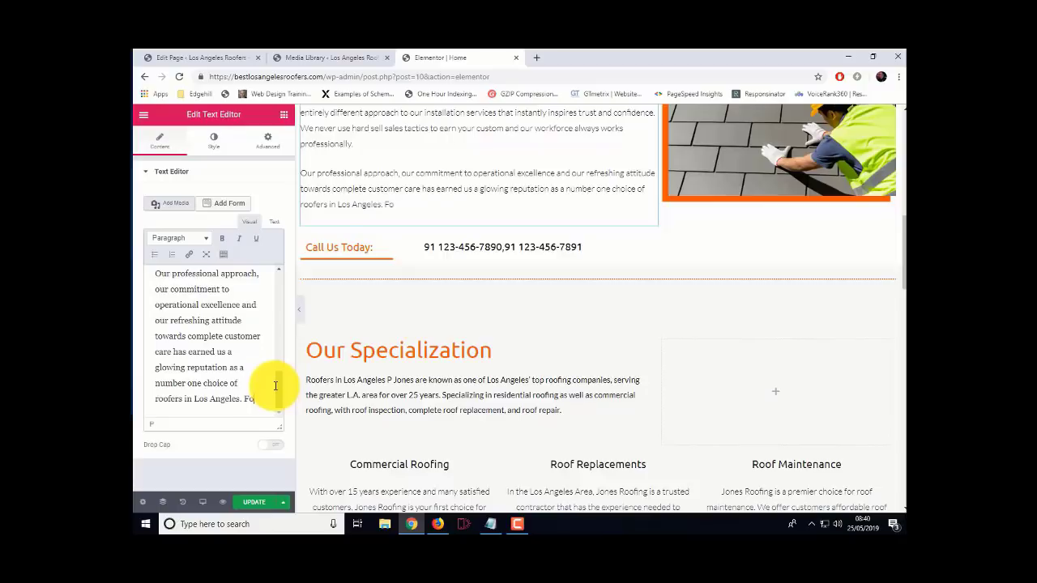
pyautogui.write('r m')
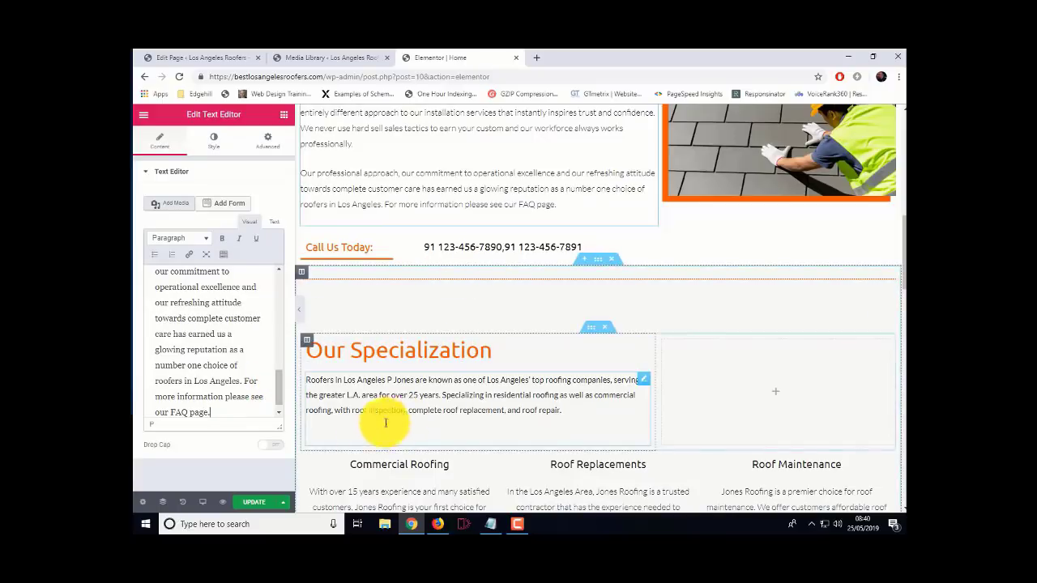
pyautogui.click(262, 501)
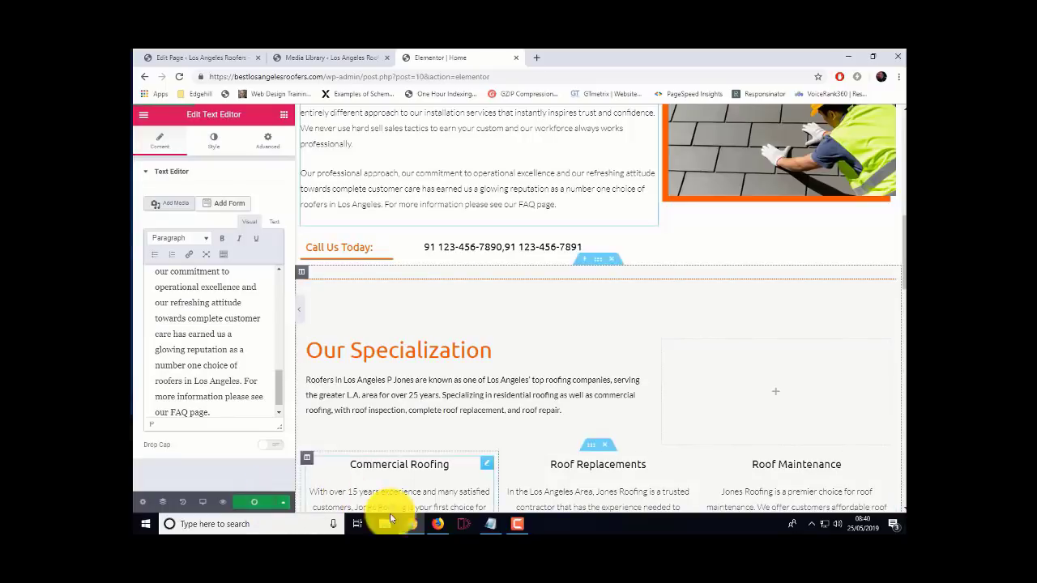
# Switch to Firefox, open the site's FAQ page and copy its web address
pyautogui.click(437, 524)
pyautogui.click(669, 115)
pyautogui.click(434, 77)
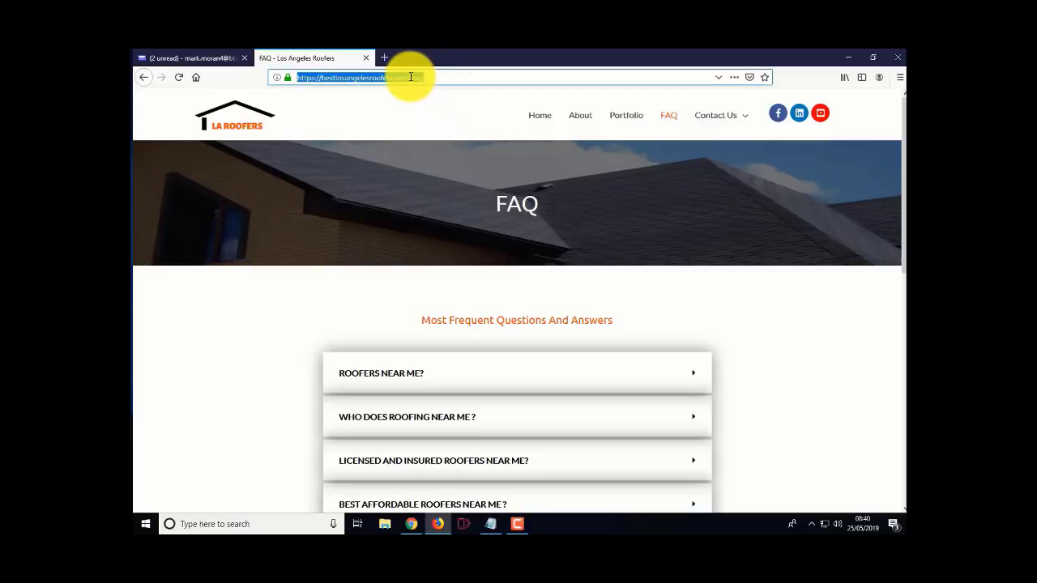
pyautogui.rightClick(434, 77)
pyautogui.click(437, 115)
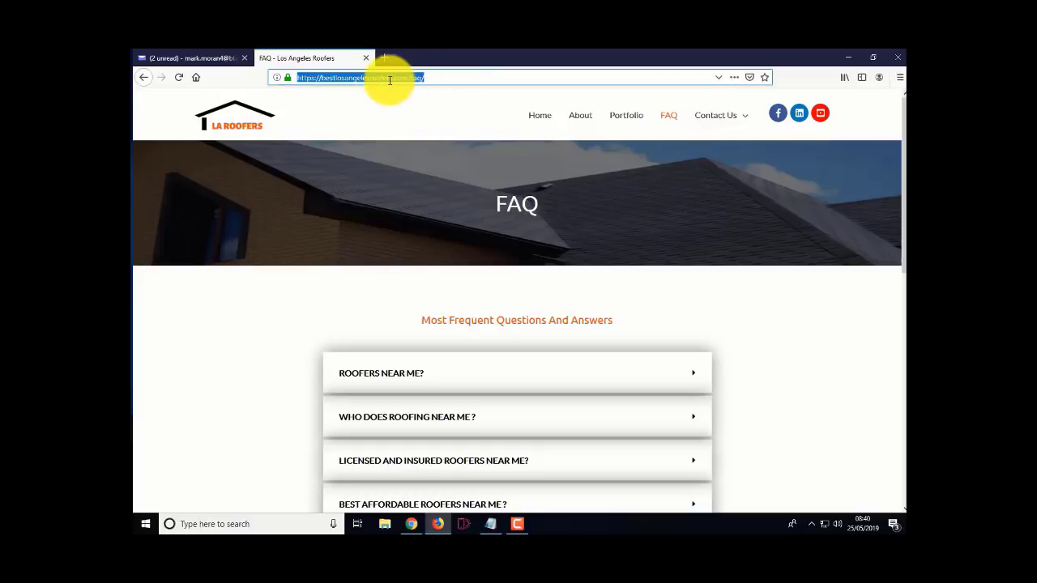
pyautogui.click(412, 525)
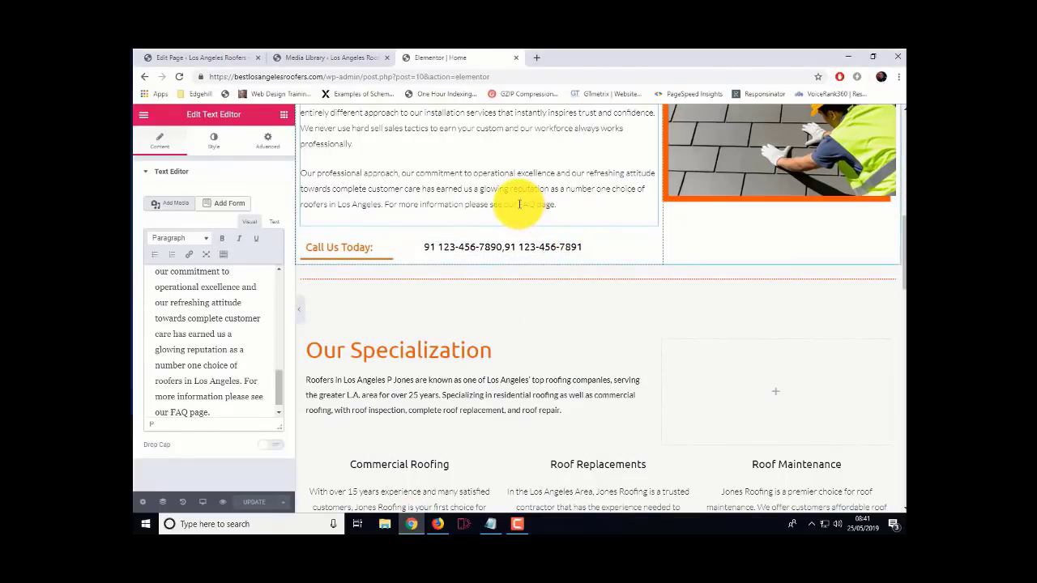
pyautogui.scroll(-1, 194, 405)
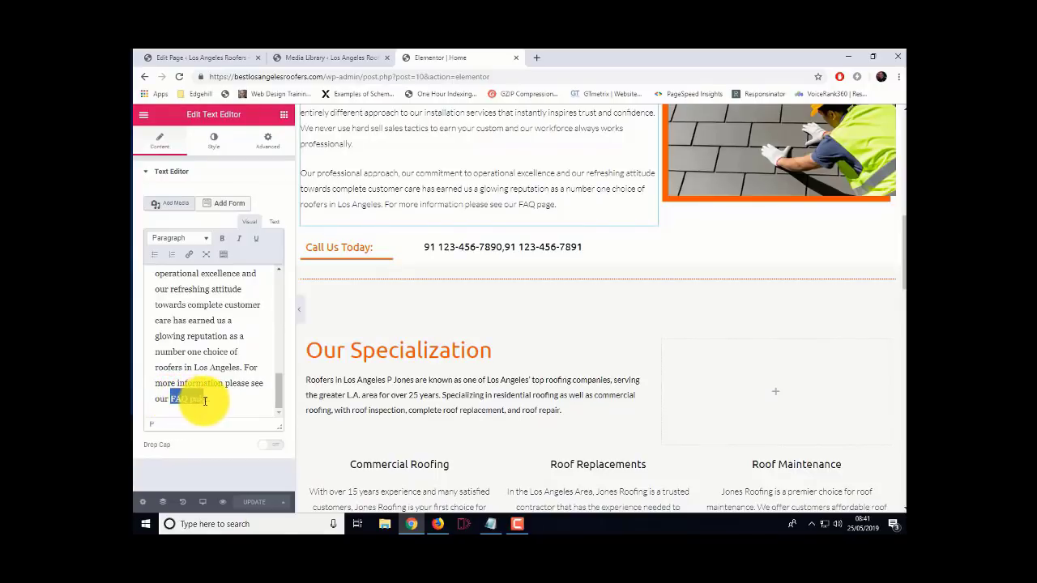
pyautogui.click(189, 255)
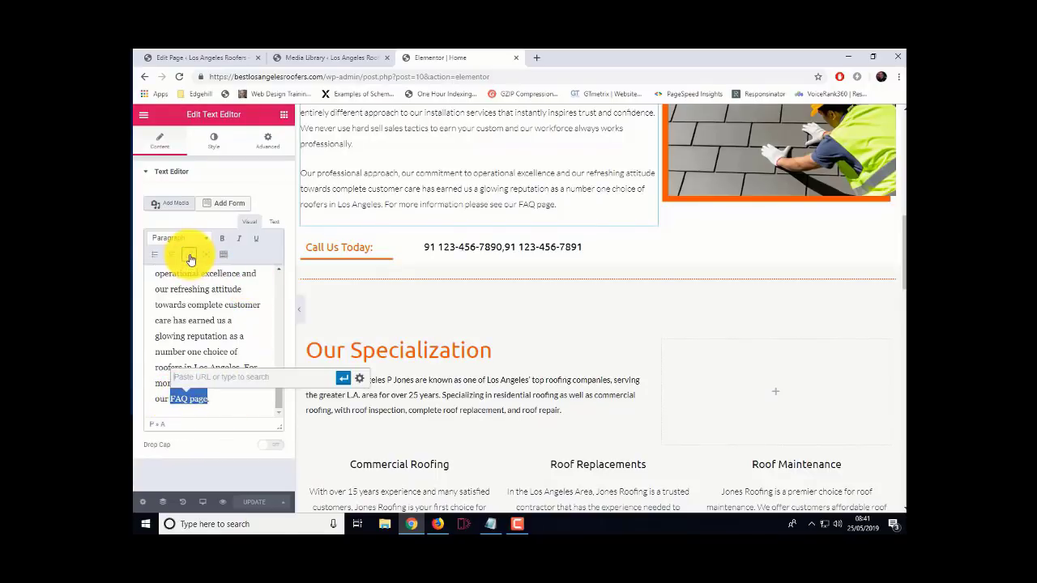
pyautogui.rightClick(212, 376)
pyautogui.click(247, 279)
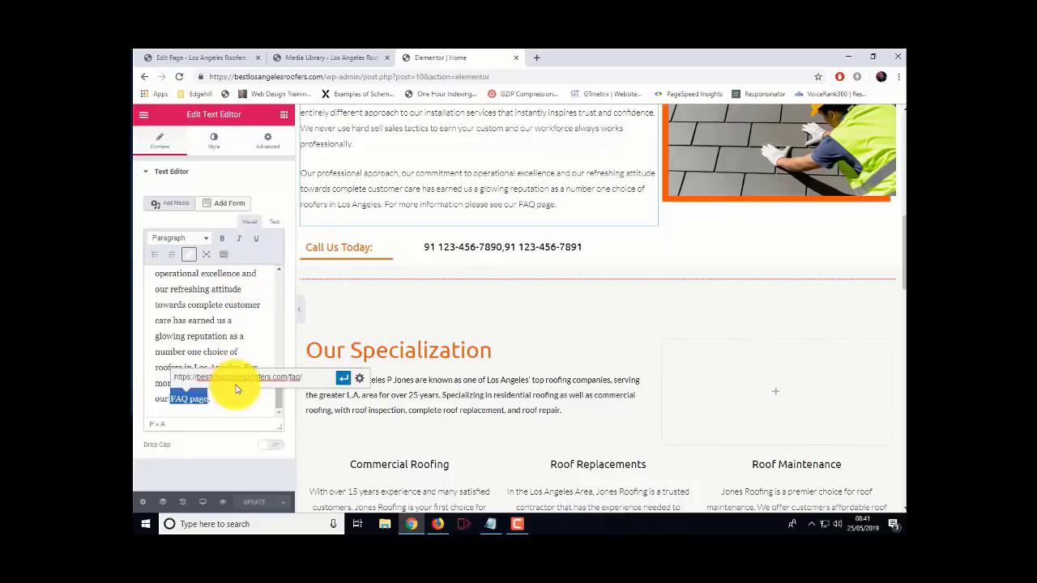
pyautogui.click(344, 381)
pyautogui.click(288, 380)
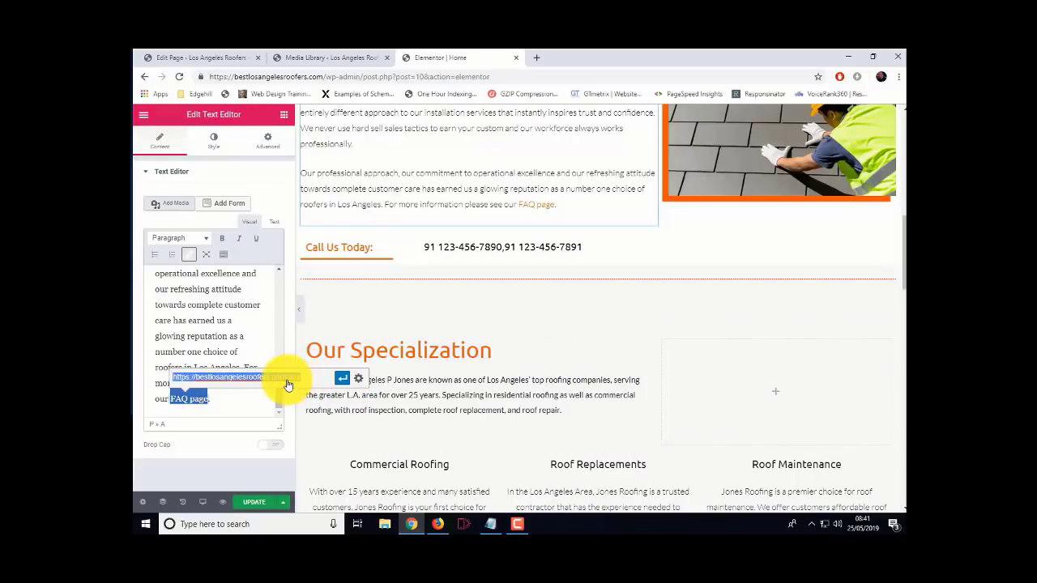
pyautogui.click(358, 379)
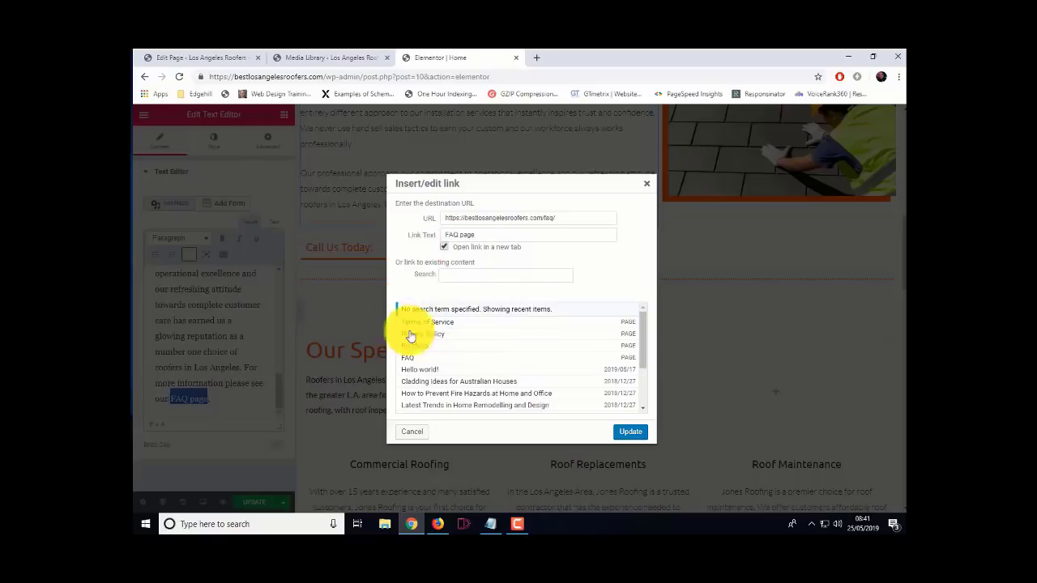
pyautogui.click(629, 429)
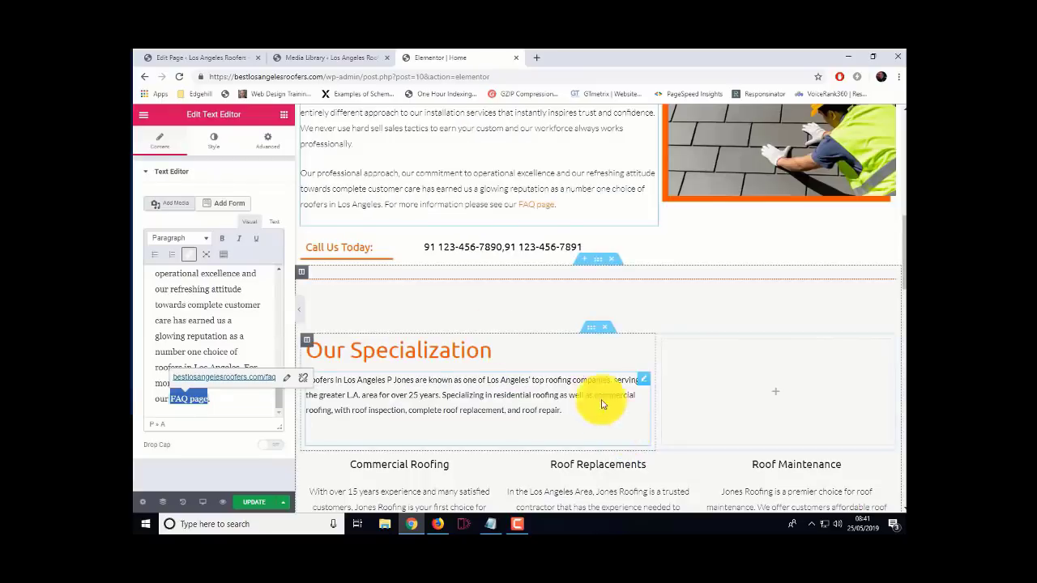
pyautogui.click(250, 400)
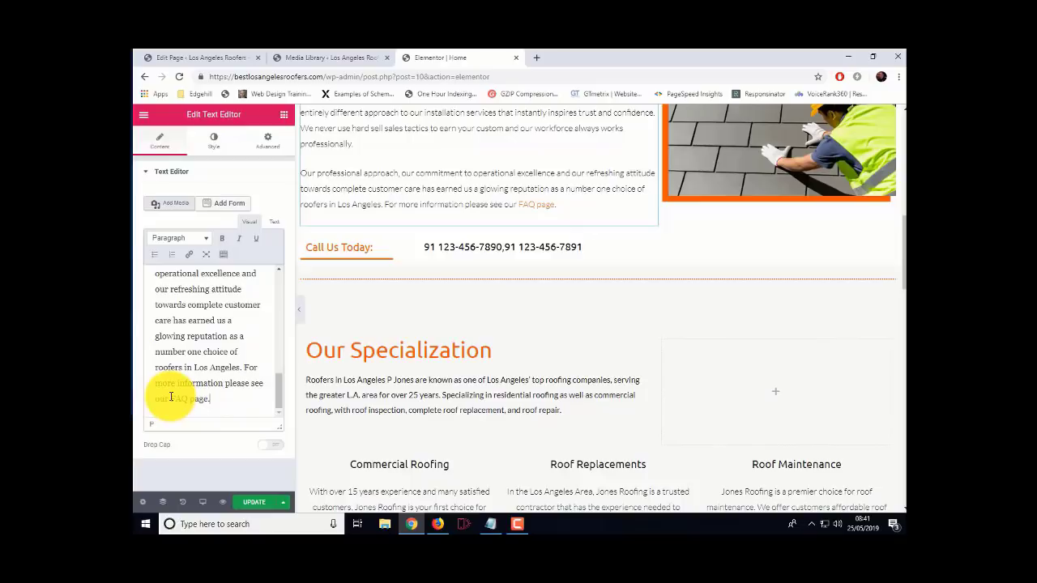
# Recheck the FAQ page link's address and new-tab option, reapply them, and update the Home page in Elementor
pyautogui.moveTo(171, 396); pyautogui.dragTo(198, 397)
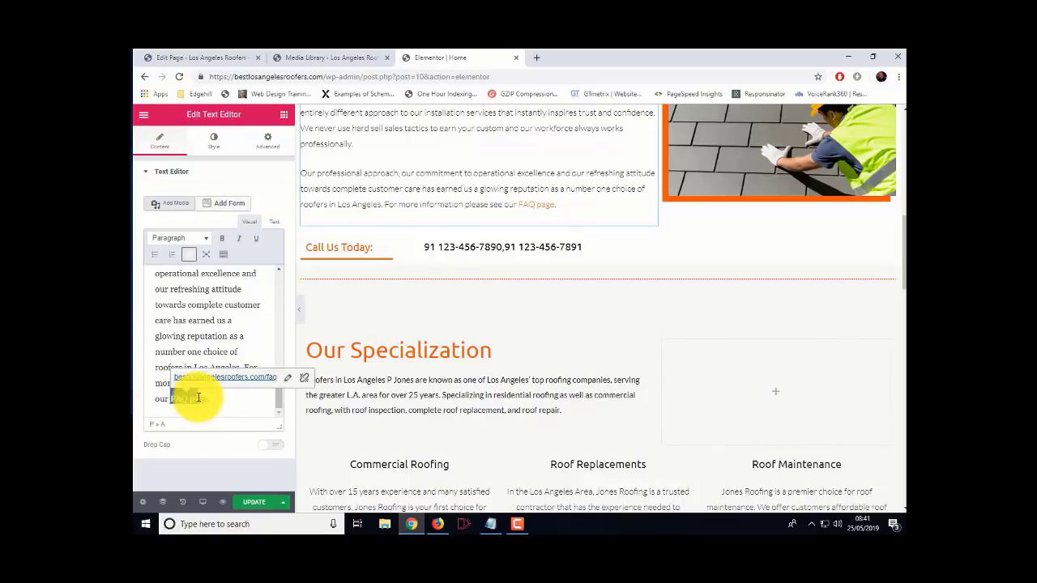
pyautogui.click(286, 380)
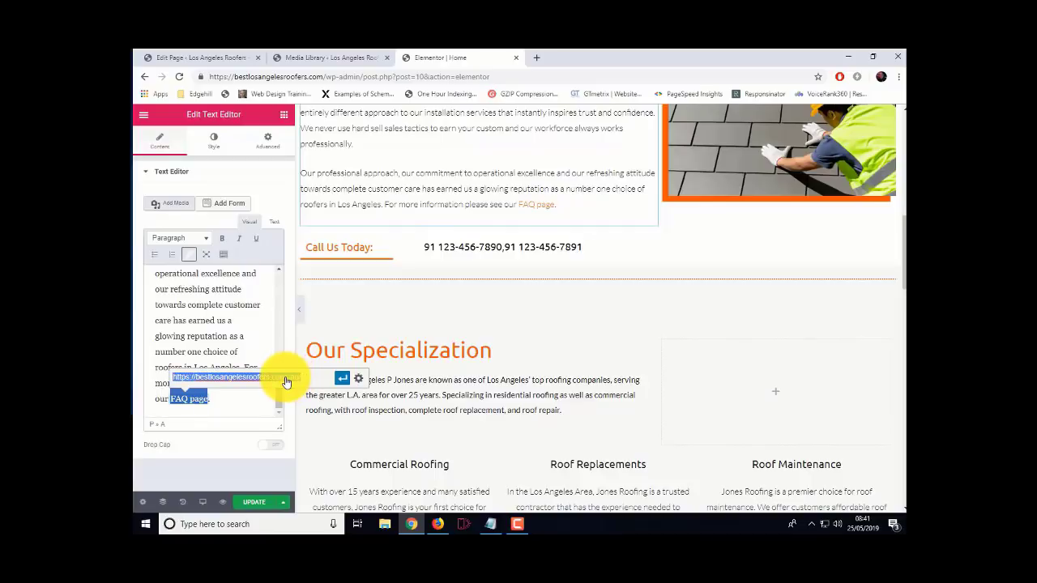
pyautogui.click(343, 380)
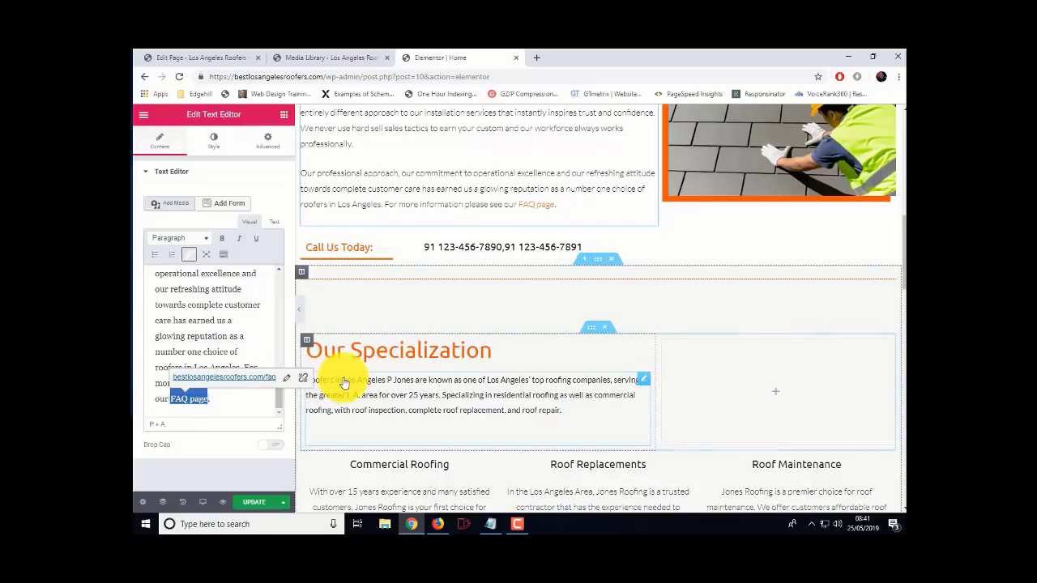
pyautogui.click(287, 380)
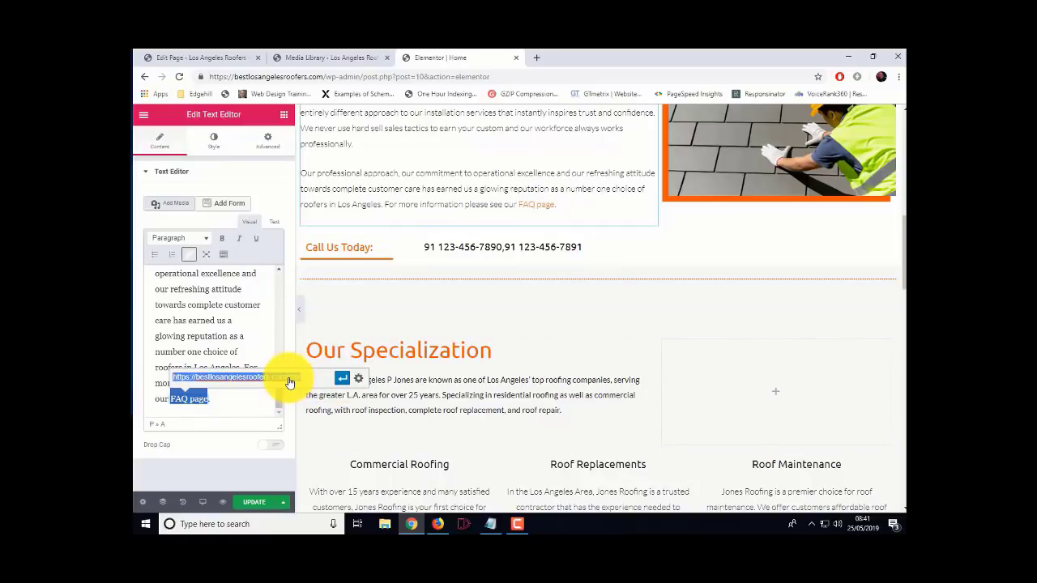
pyautogui.click(359, 382)
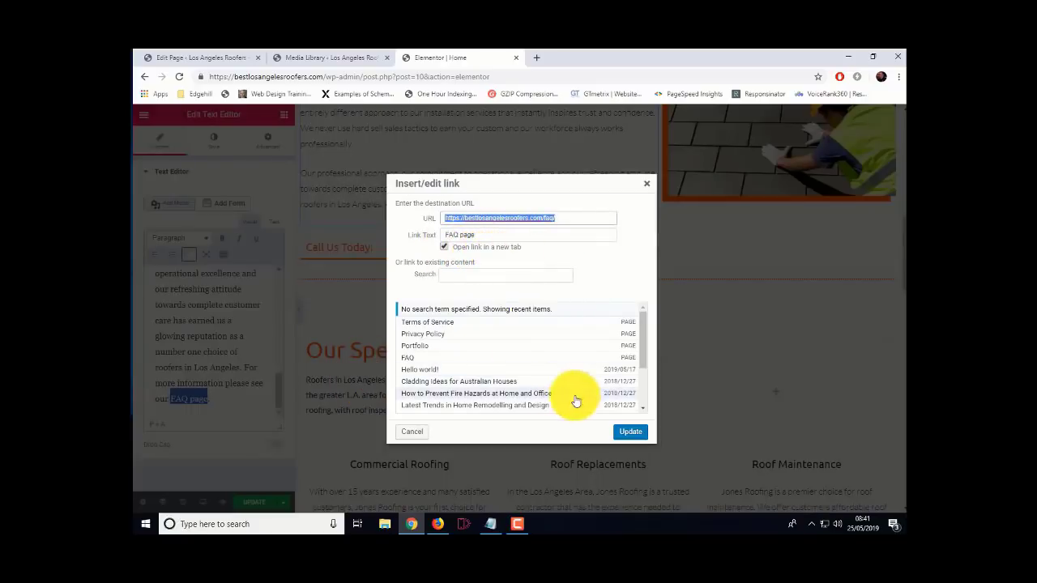
pyautogui.click(628, 431)
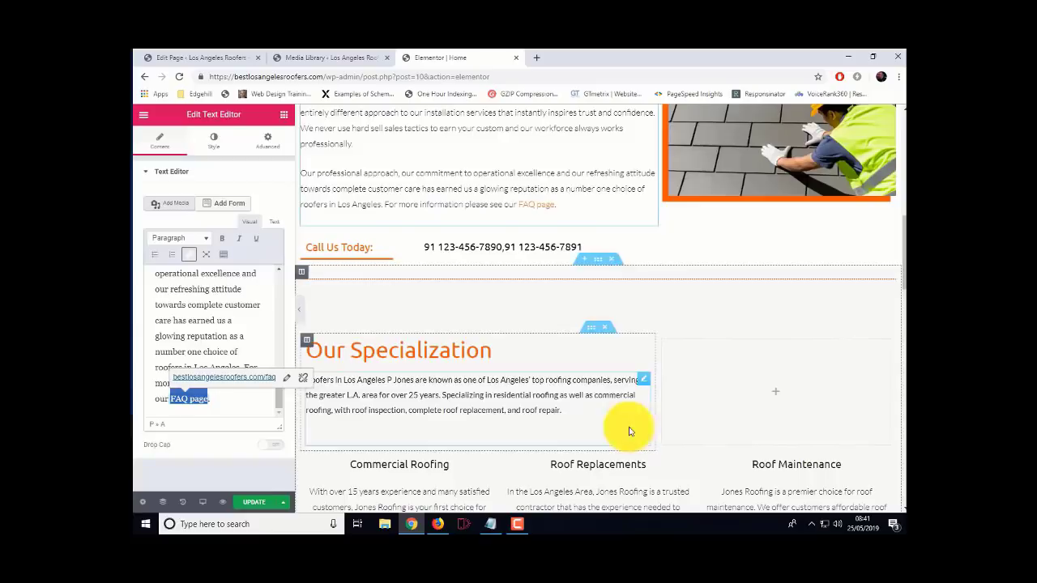
pyautogui.click(234, 406)
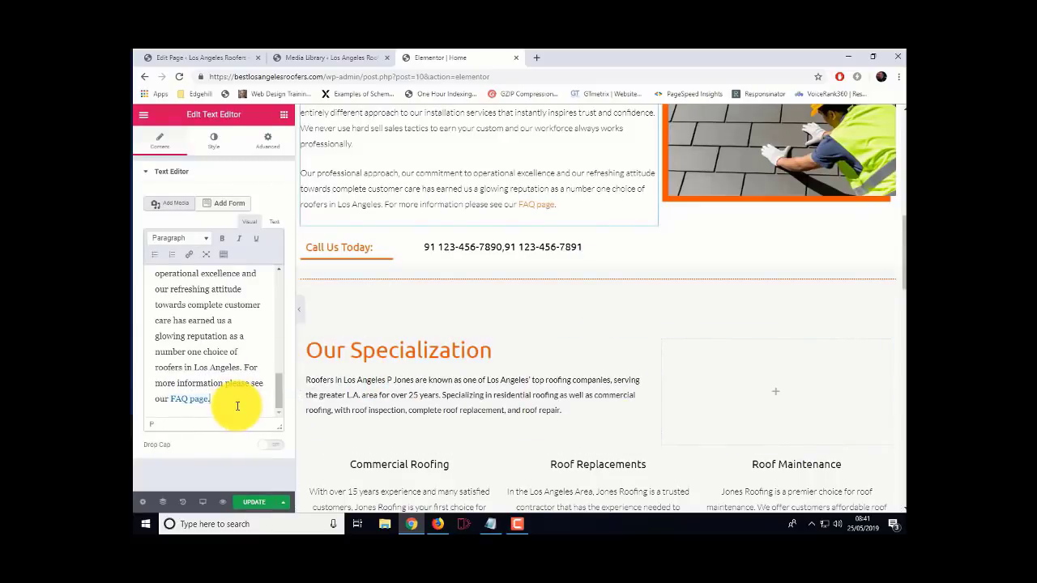
pyautogui.click(253, 502)
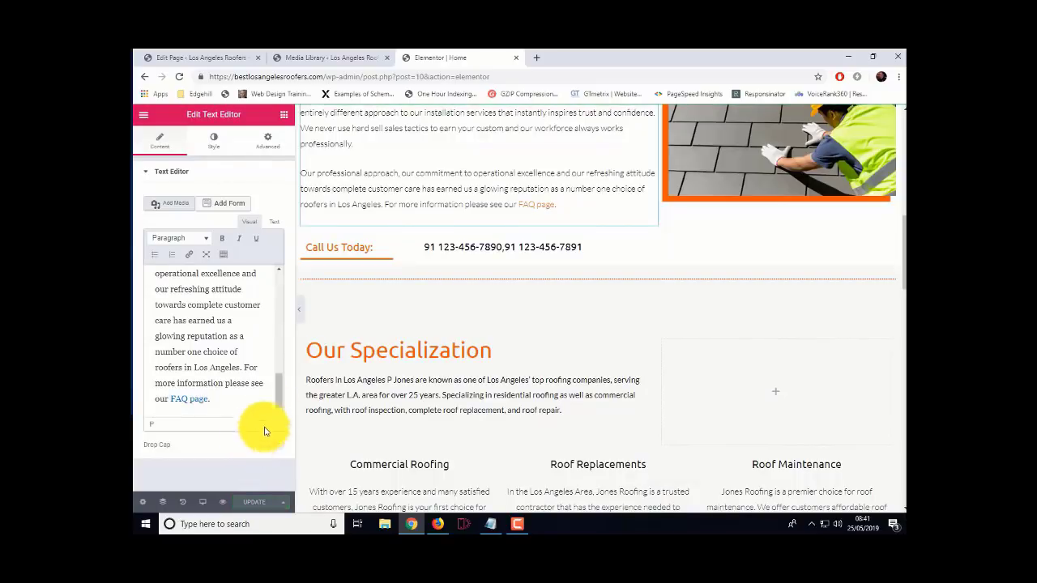
# Close the Media Library tab, return to the Home page's WordPress editor and update the page
pyautogui.click(341, 58)
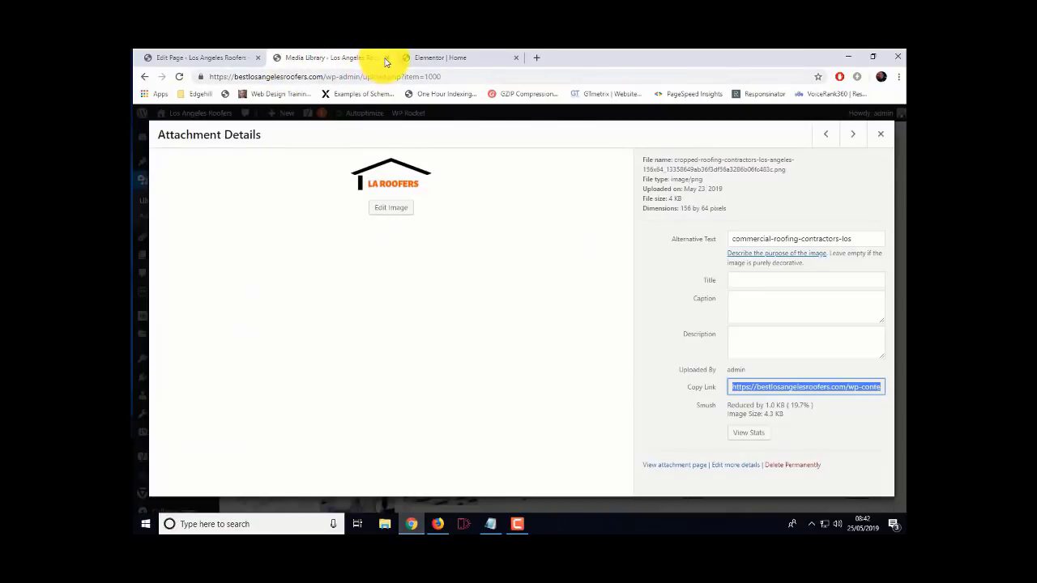
pyautogui.click(386, 57)
pyautogui.click(202, 57)
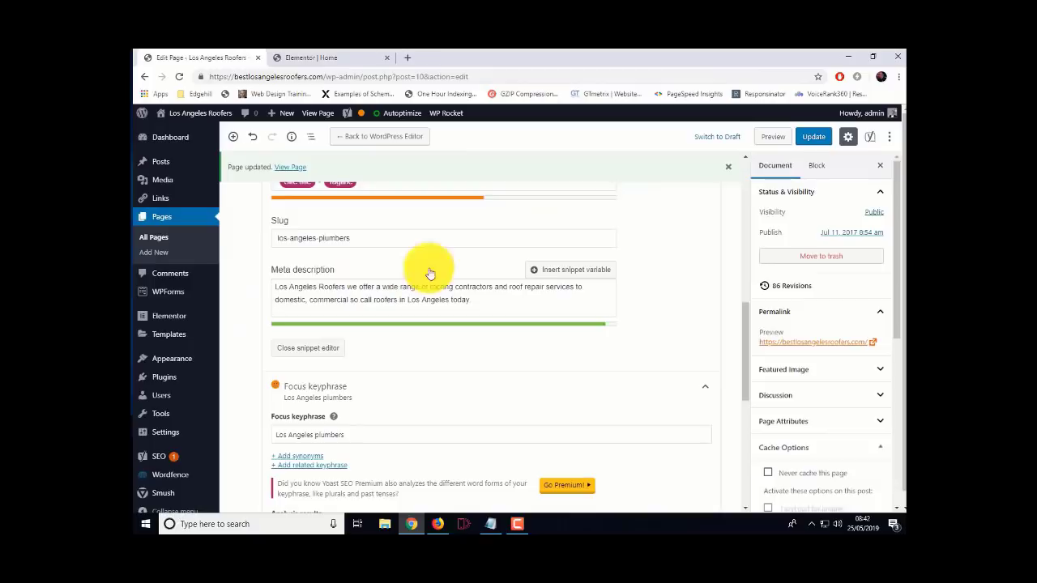
pyautogui.click(814, 136)
# Examine the Home page's Yoast snippet and analysis results, reloading the editor and reopening the focus keyphrase section to check them again
pyautogui.scroll(-5, 583, 308)
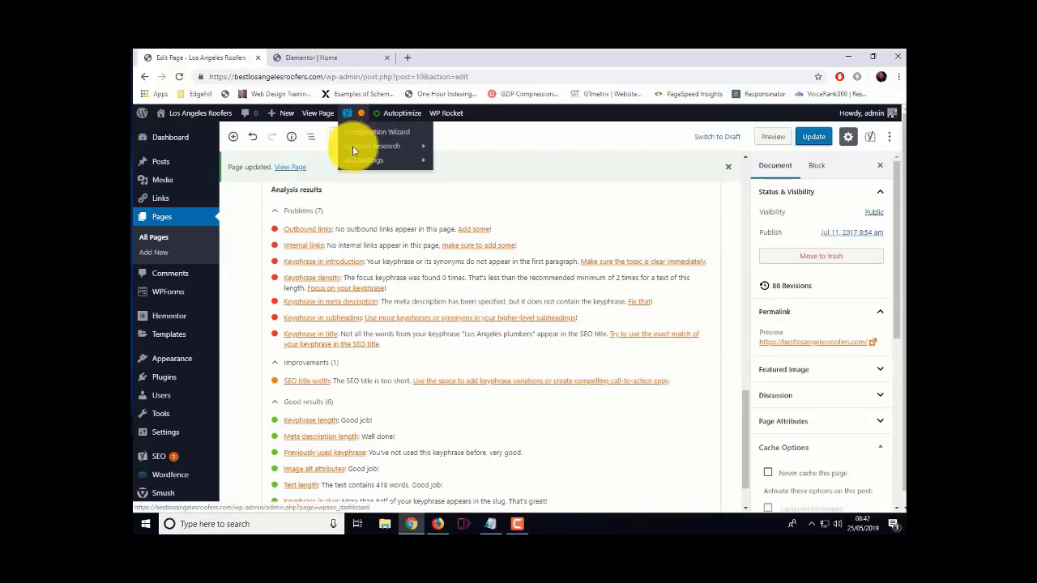
pyautogui.scroll(5, 296, 336)
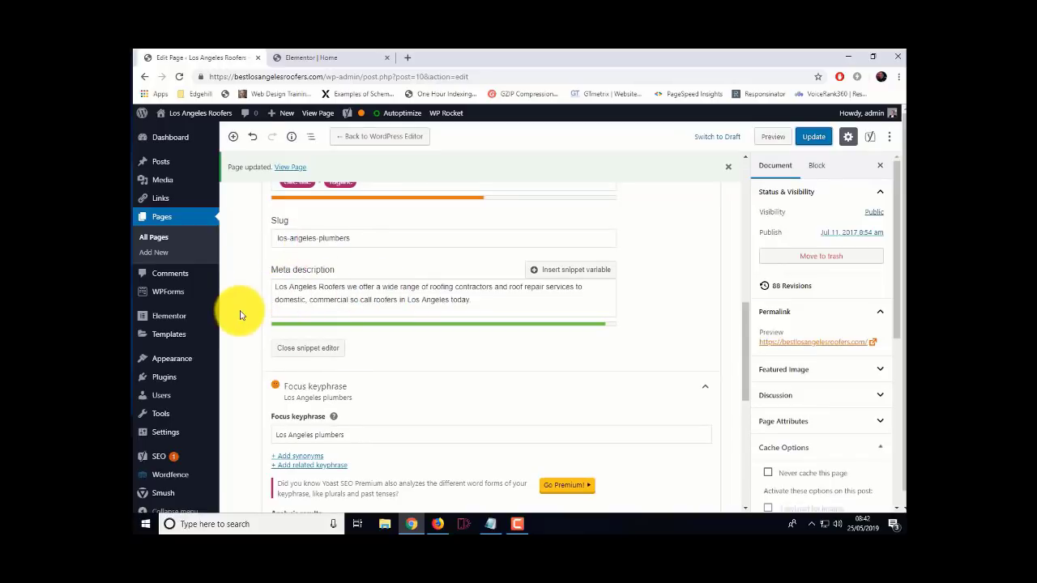
pyautogui.scroll(2, 238, 307)
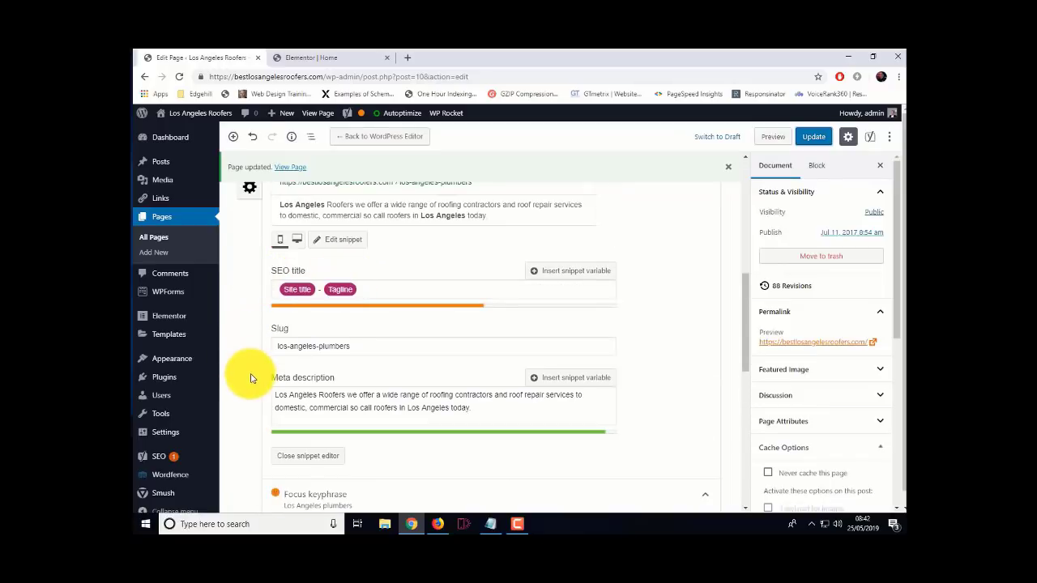
pyautogui.scroll(-4, 247, 377)
pyautogui.scroll(-3, 251, 378)
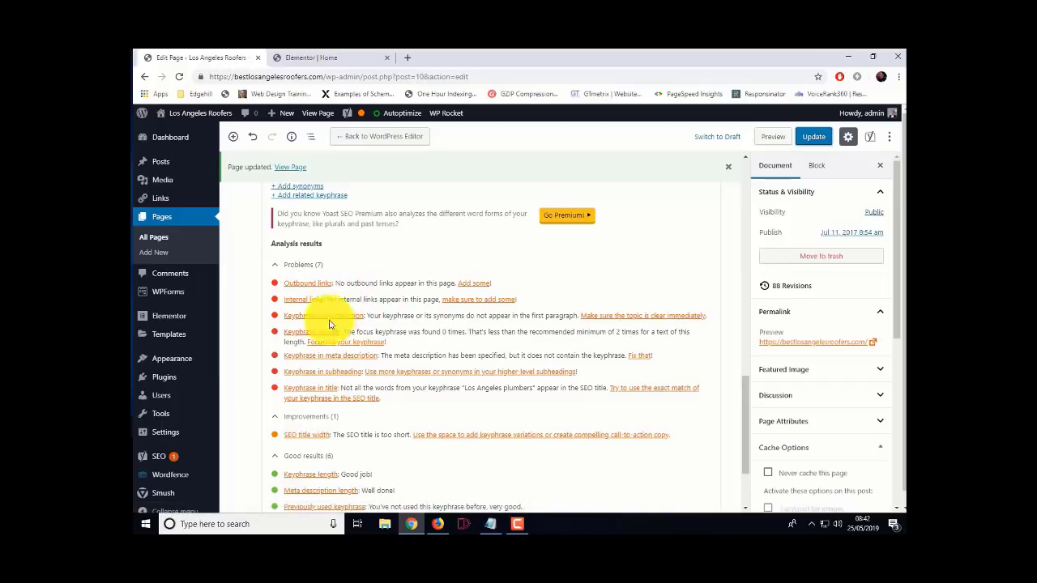
pyautogui.click(180, 77)
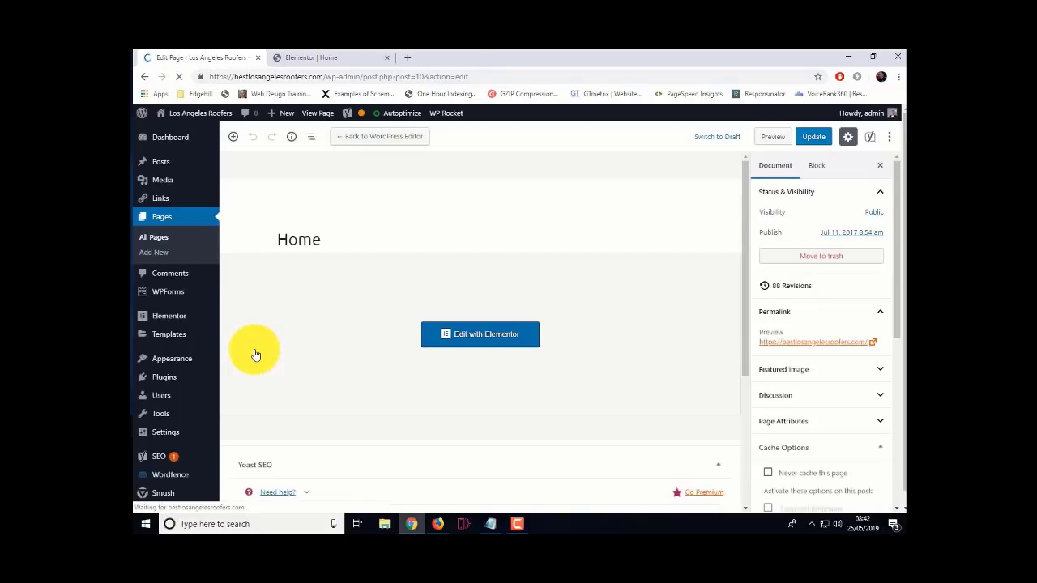
pyautogui.scroll(-3, 256, 355)
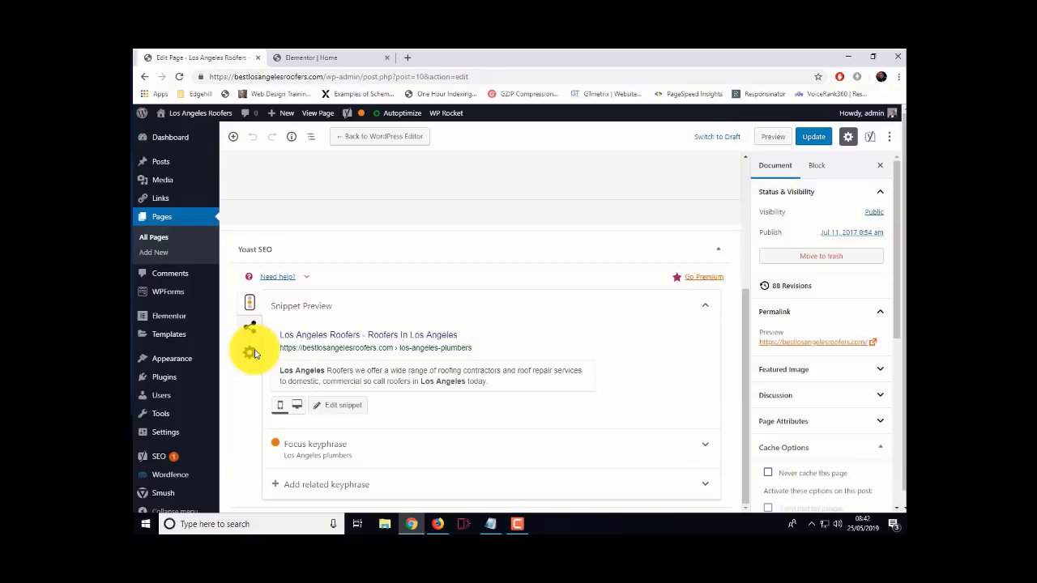
pyautogui.click(296, 448)
pyautogui.scroll(-4, 247, 423)
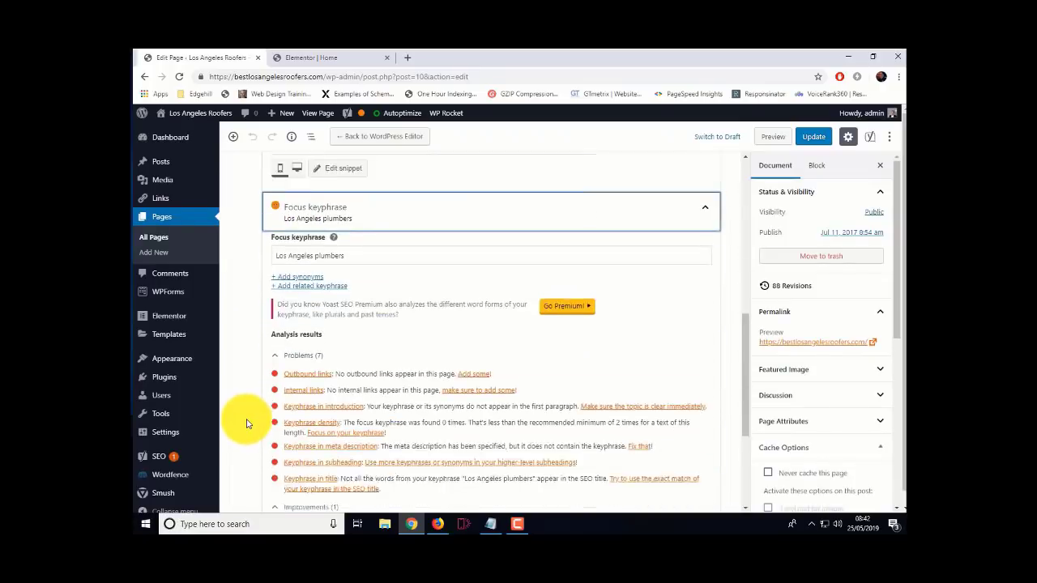
pyautogui.scroll(-2, 243, 421)
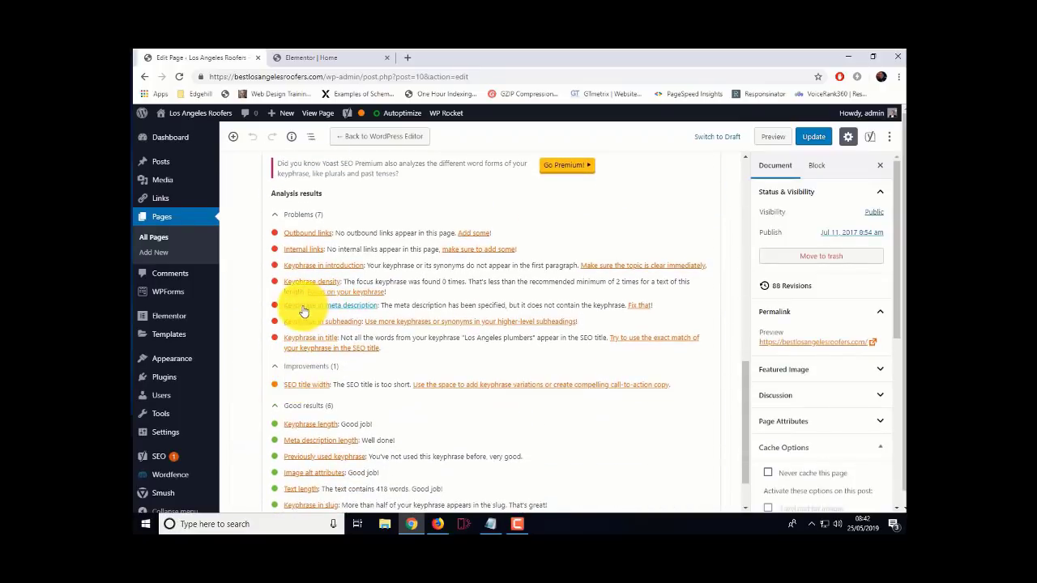
# Set the Home page's focus keyphrase to "Los Angeles roofers", update the page and review the new analysis results
pyautogui.scroll(4, 324, 324)
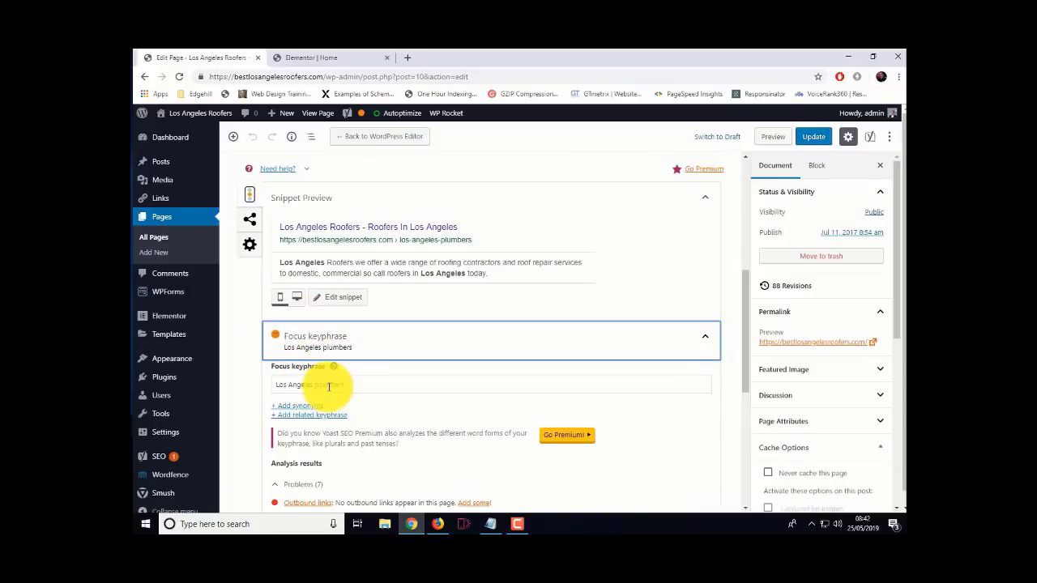
pyautogui.moveTo(314, 384); pyautogui.dragTo(339, 385)
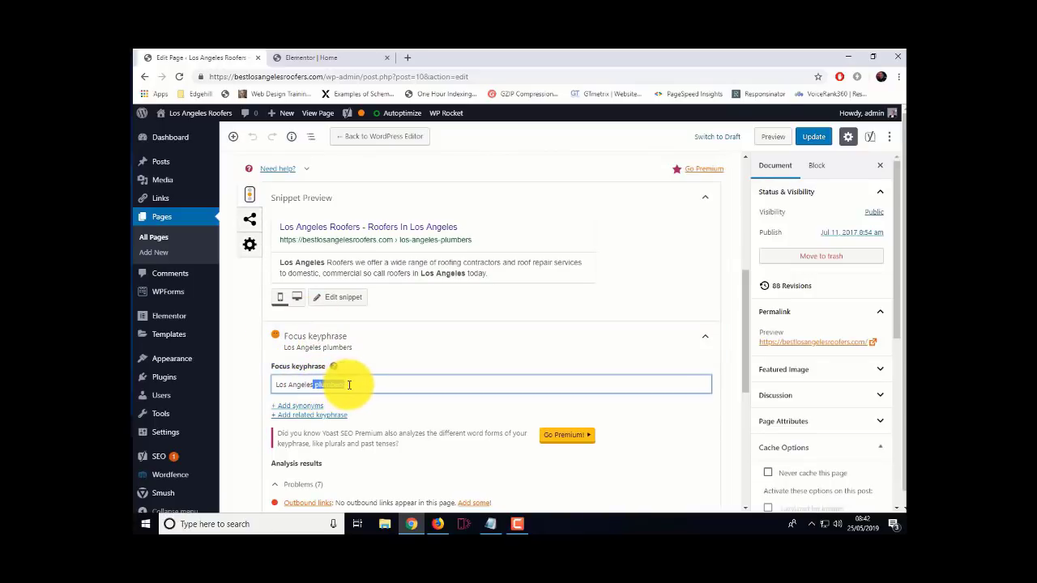
pyautogui.press('BackSpace')
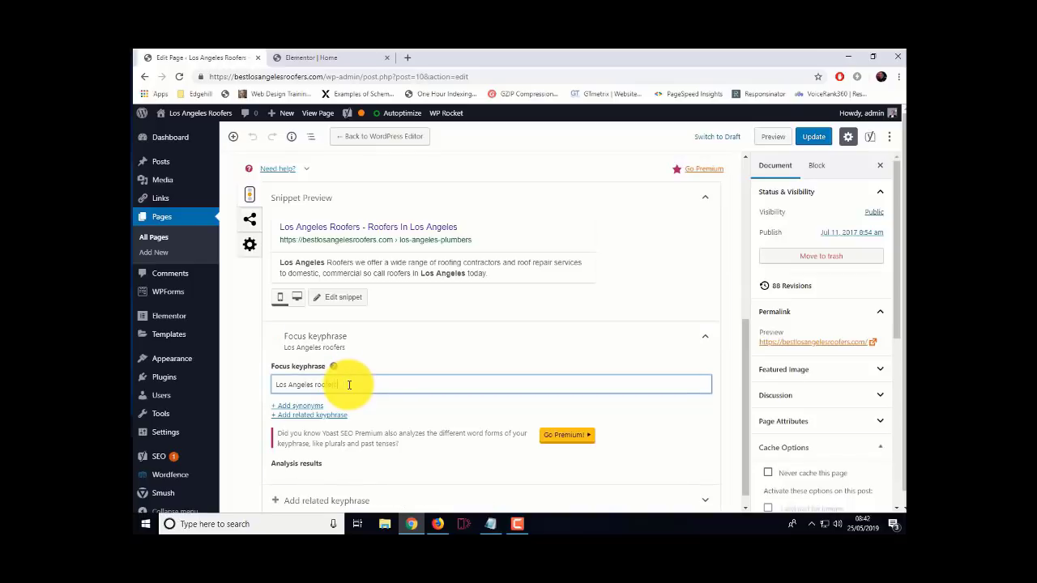
pyautogui.click(820, 138)
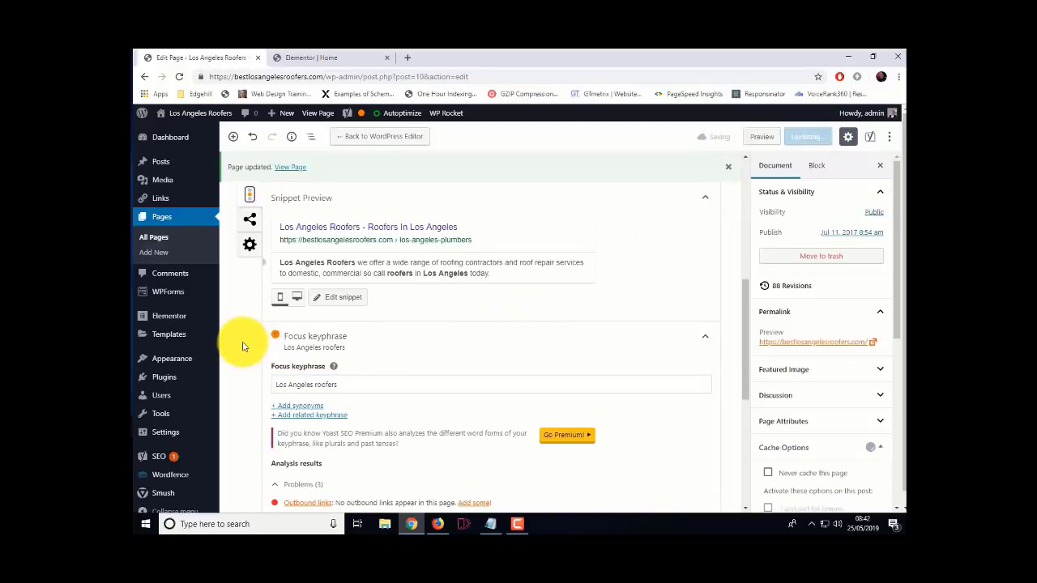
pyautogui.scroll(-4, 242, 346)
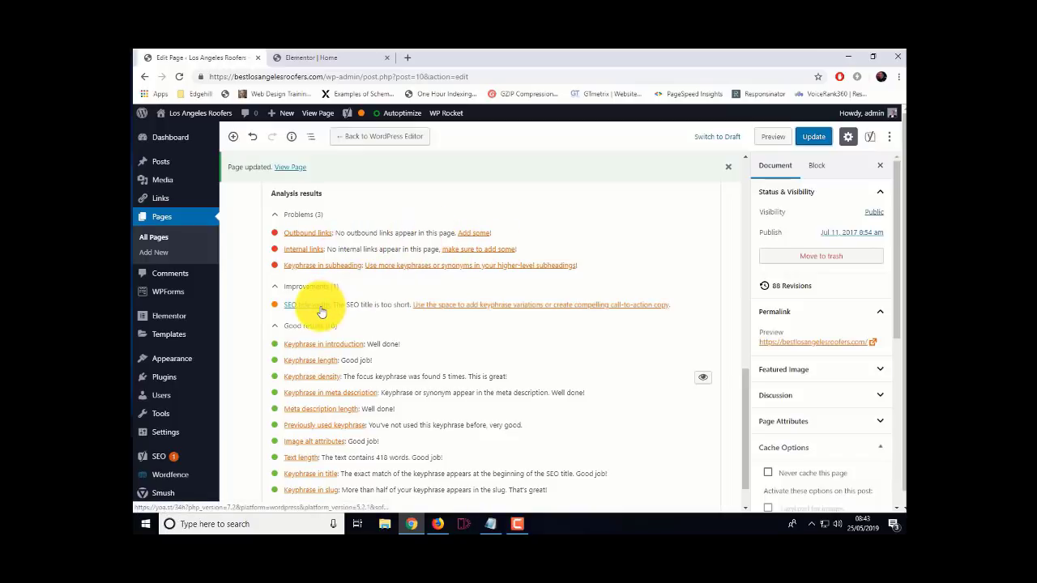
pyautogui.scroll(-1, 322, 312)
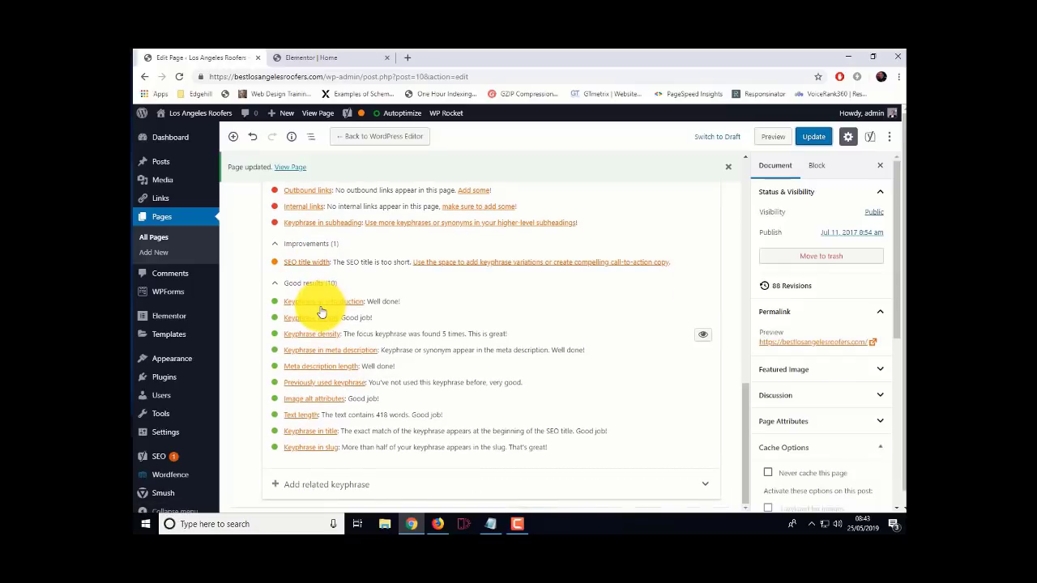
pyautogui.scroll(4, 322, 312)
pyautogui.scroll(3, 322, 312)
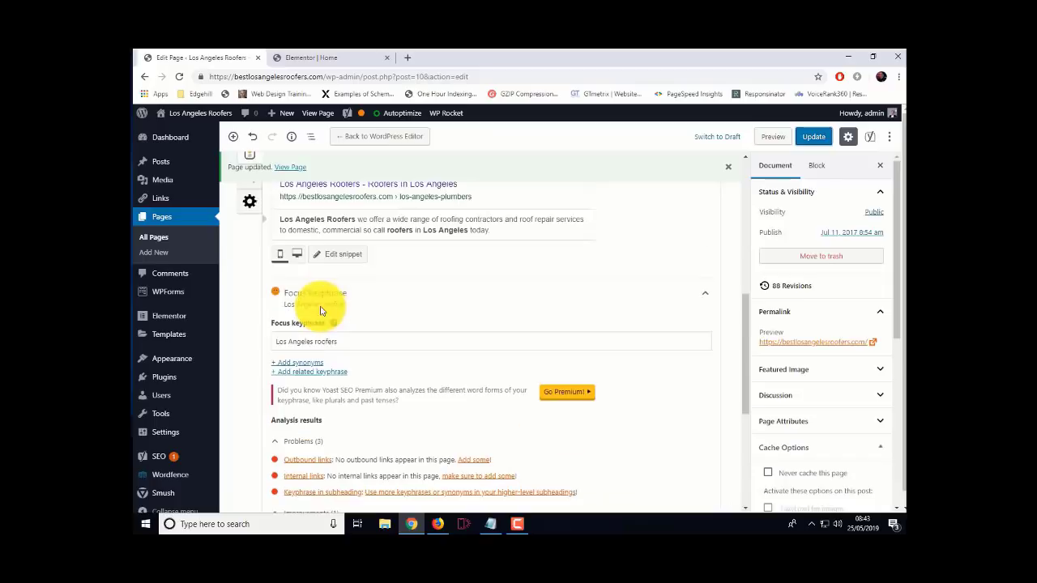
# Search Google in a new browser tab for "los angeles roofing association"
pyautogui.click(410, 58)
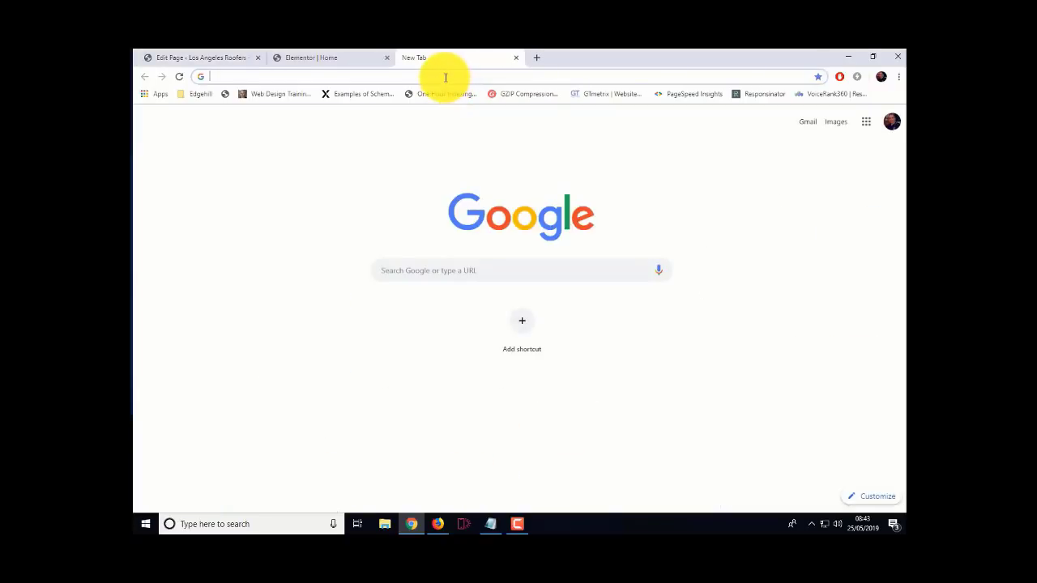
pyautogui.write('los ang')
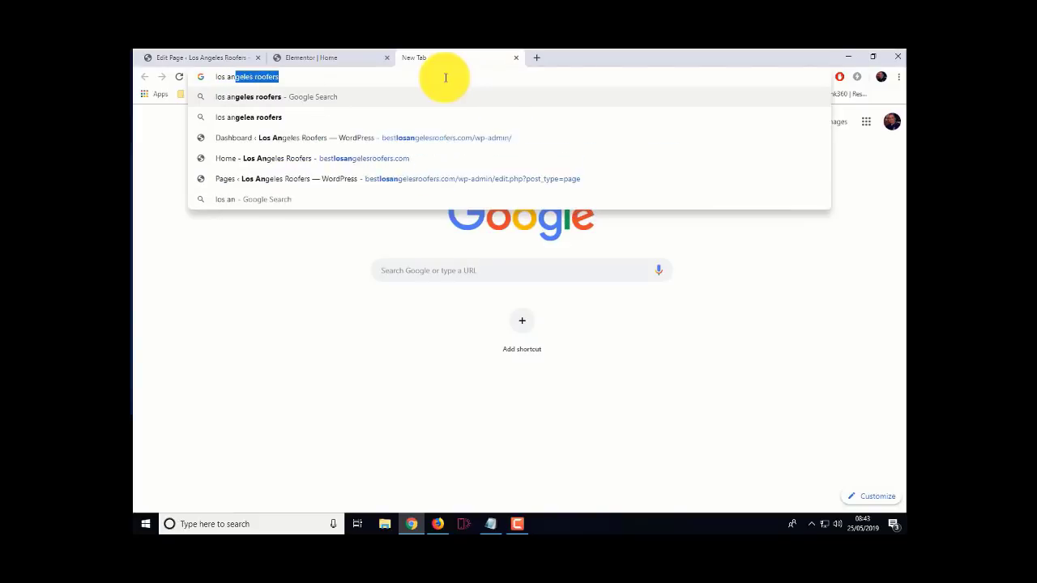
pyautogui.write('eles r')
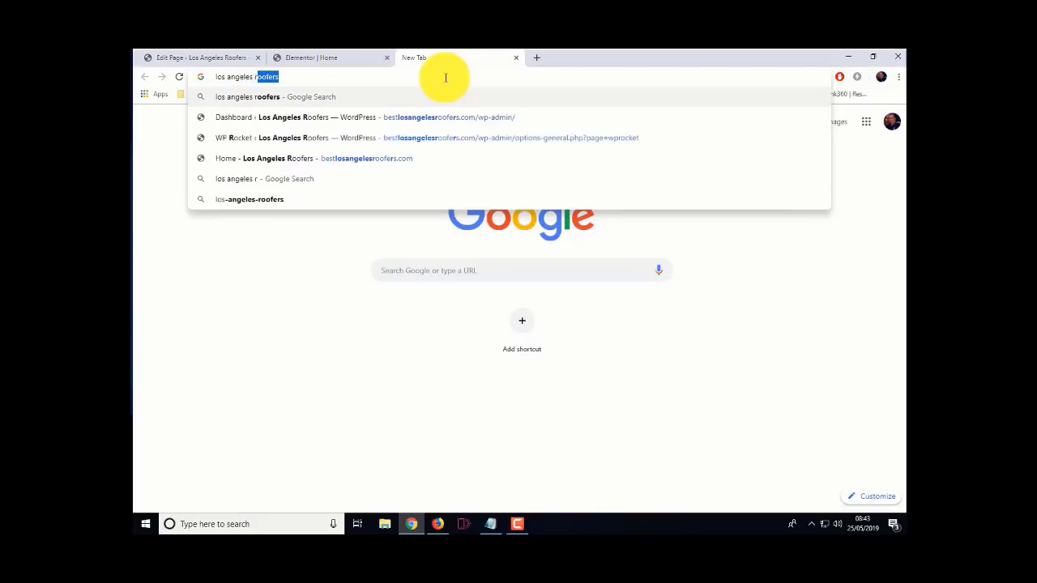
pyautogui.write('oofing a')
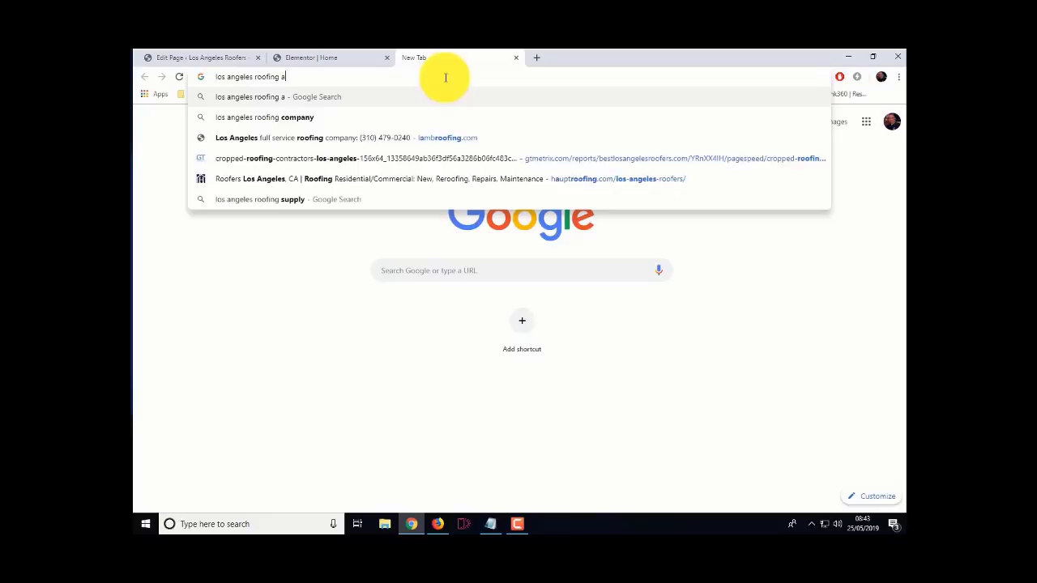
pyautogui.write('ssoci')
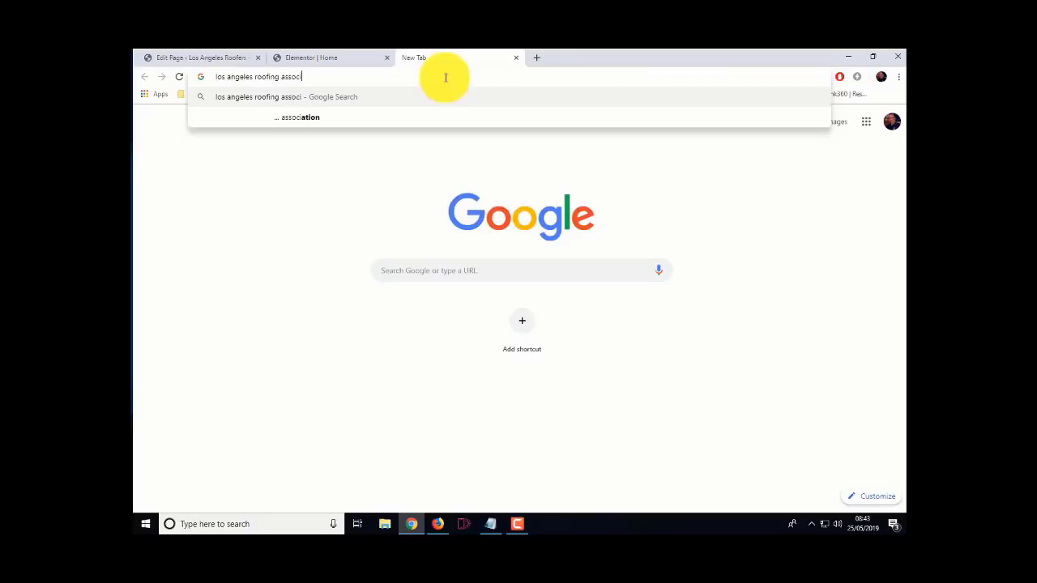
pyautogui.write('ation')
pyautogui.press('Return')
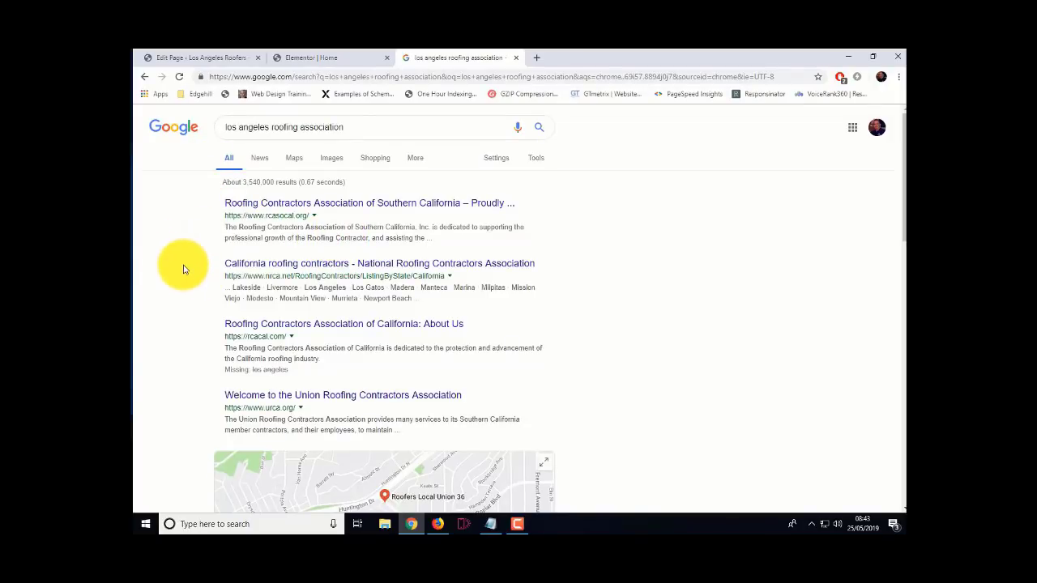
# Inspect the National Roofing Contractors Association's California contractor listing, then return to the search results
pyautogui.click(289, 264)
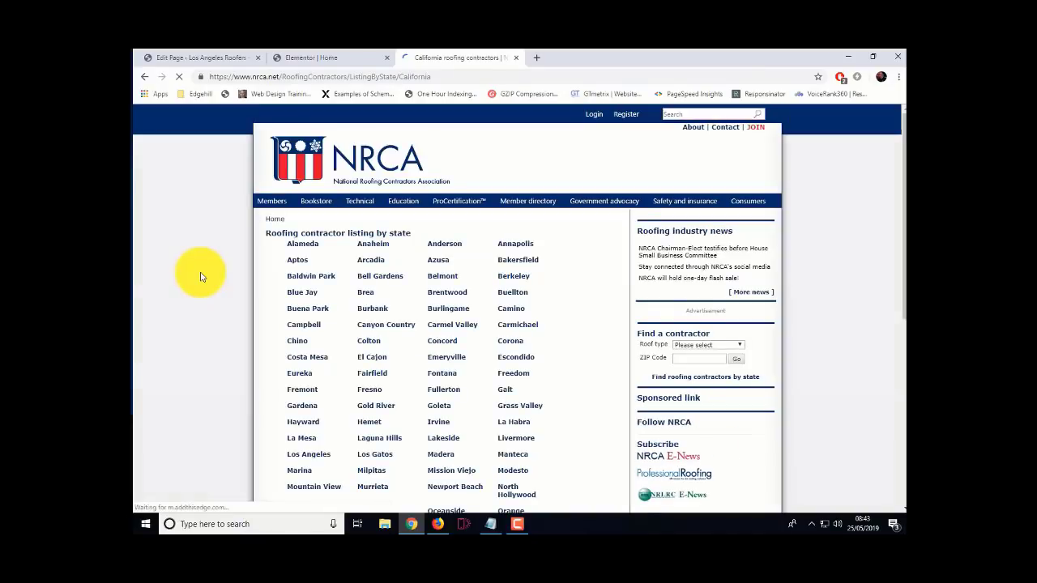
pyautogui.scroll(-5, 202, 277)
pyautogui.scroll(5, 202, 276)
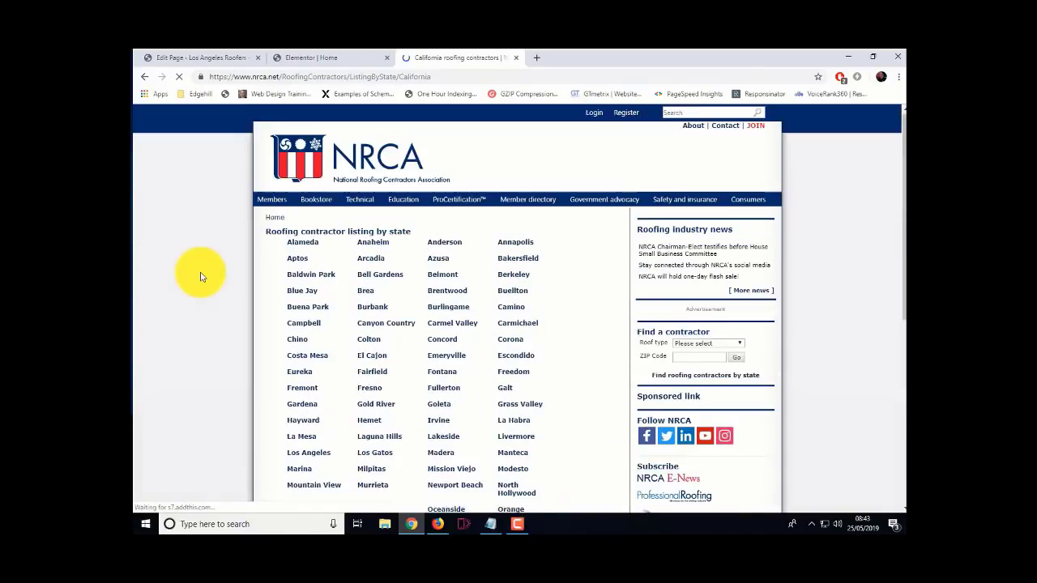
pyautogui.moveTo(276, 202)
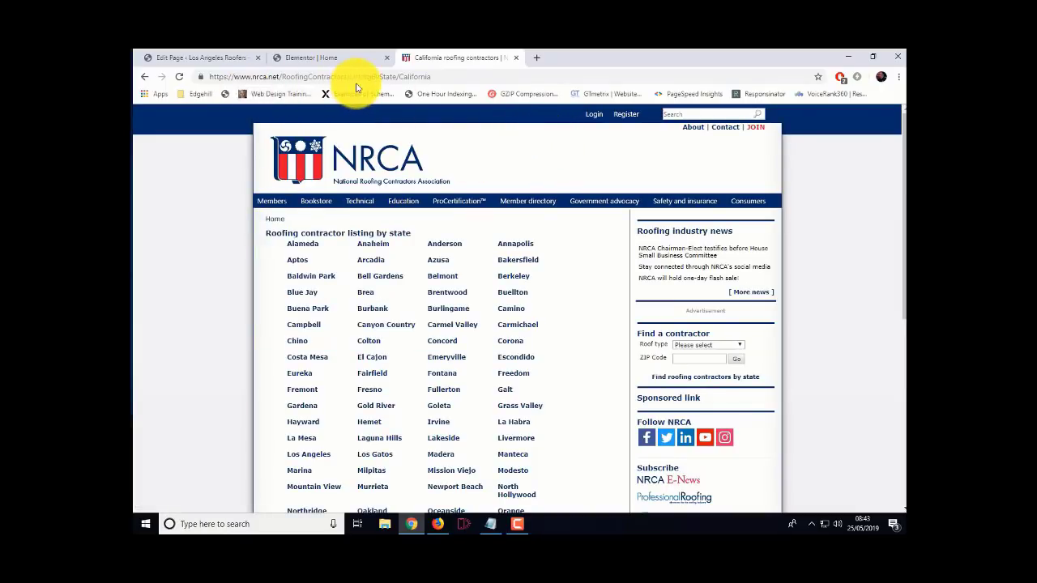
pyautogui.click(146, 79)
pyautogui.scroll(-2, 185, 283)
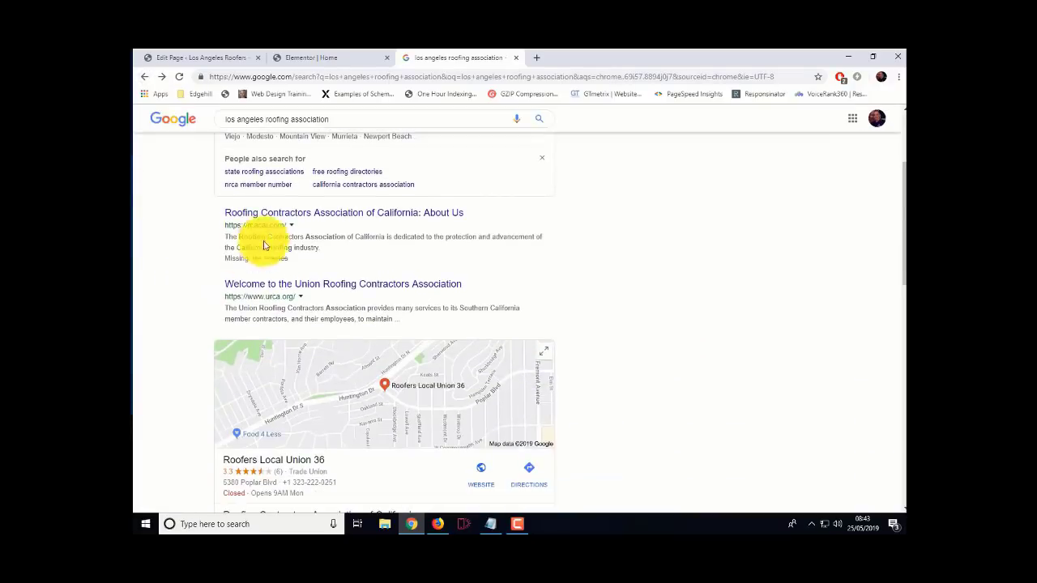
# Open the Roofing Contractors Association of California website, look through its page and copy the site address
pyautogui.click(321, 214)
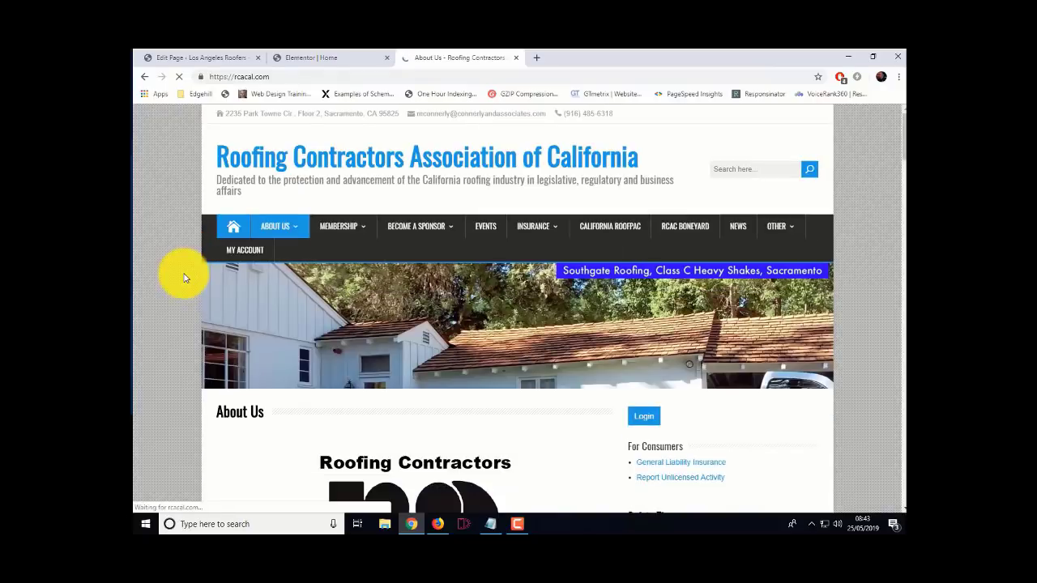
pyautogui.scroll(-5, 184, 278)
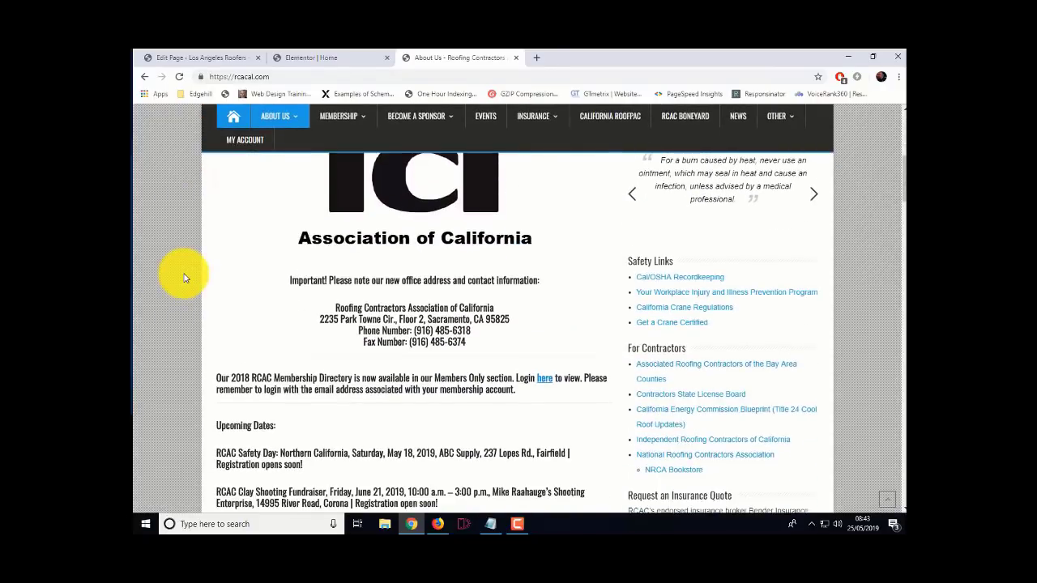
pyautogui.scroll(5, 184, 278)
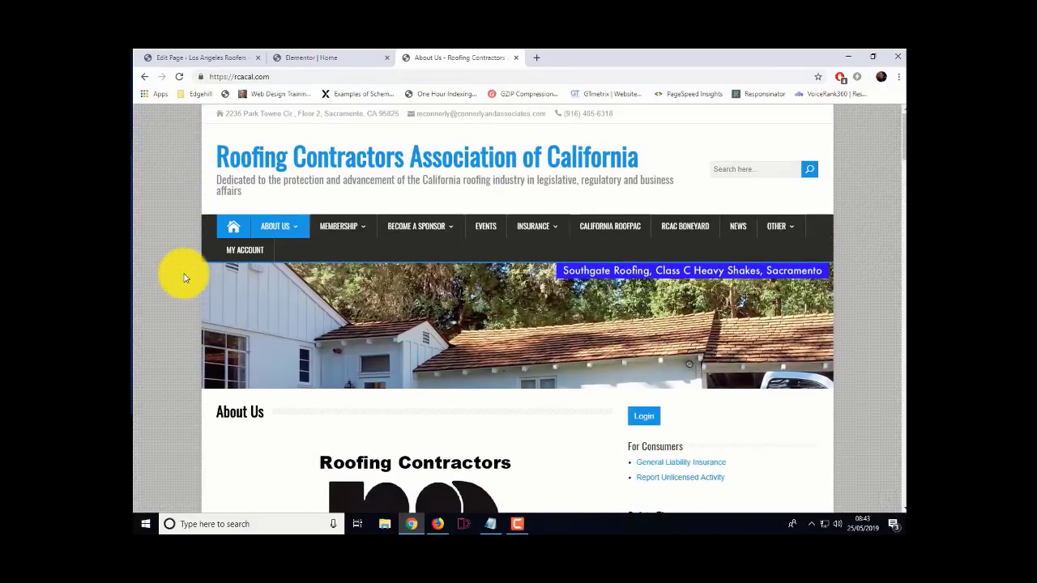
pyautogui.click(277, 79)
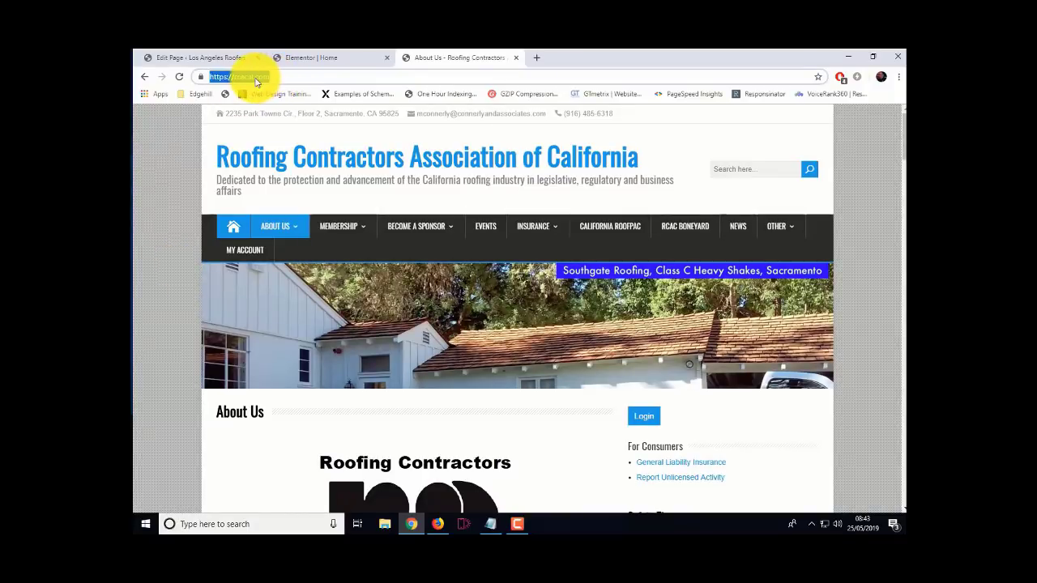
pyautogui.rightClick(272, 78)
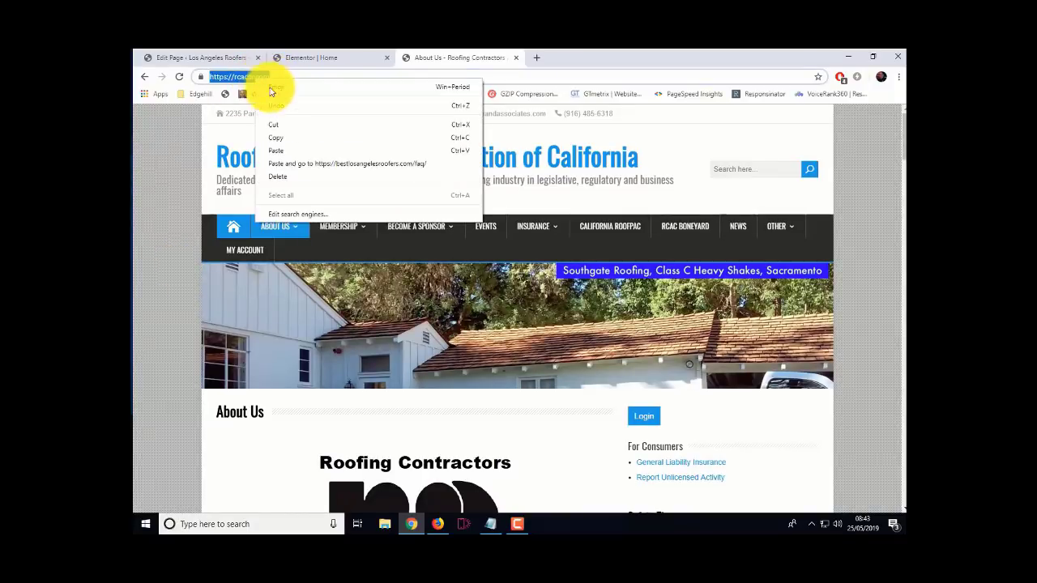
pyautogui.click(274, 139)
pyautogui.click(165, 217)
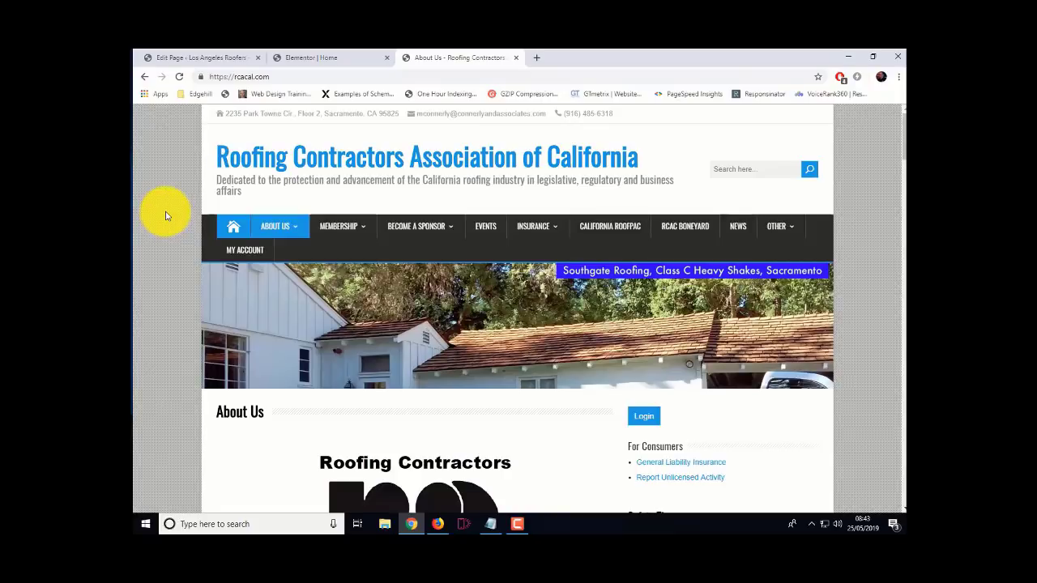
pyautogui.click(207, 60)
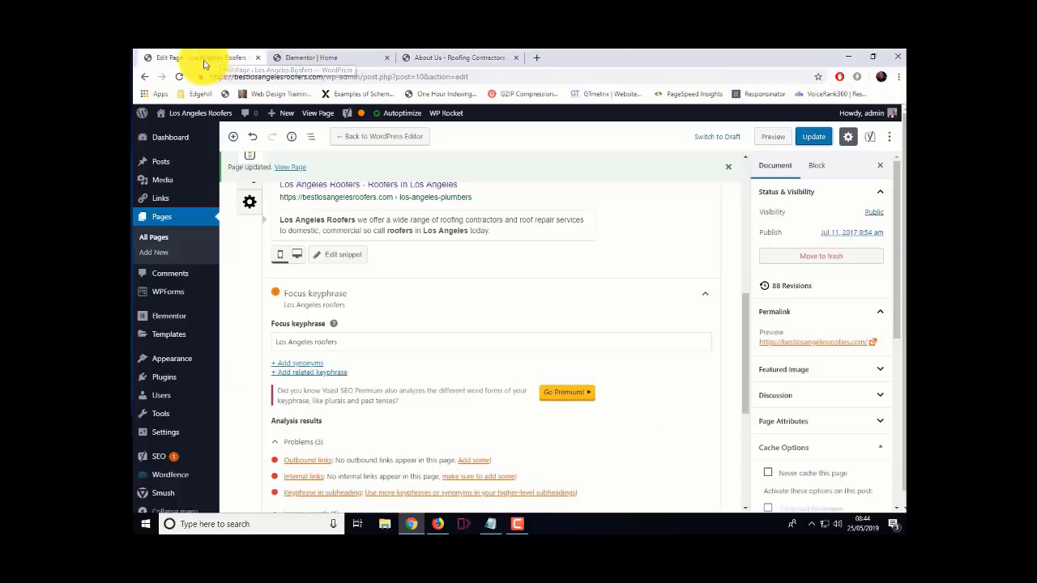
pyautogui.click(307, 58)
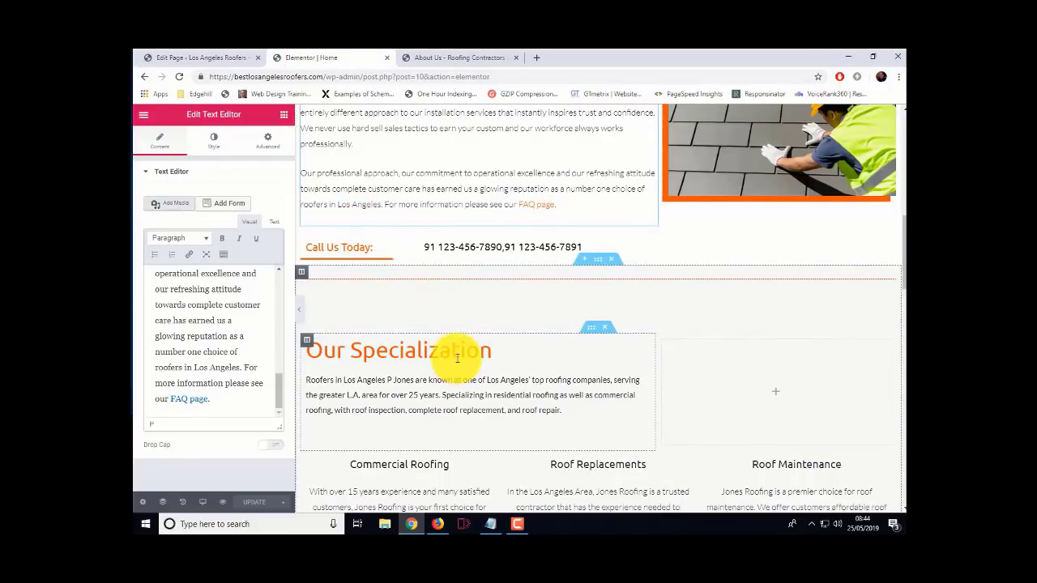
pyautogui.scroll(3, 456, 356)
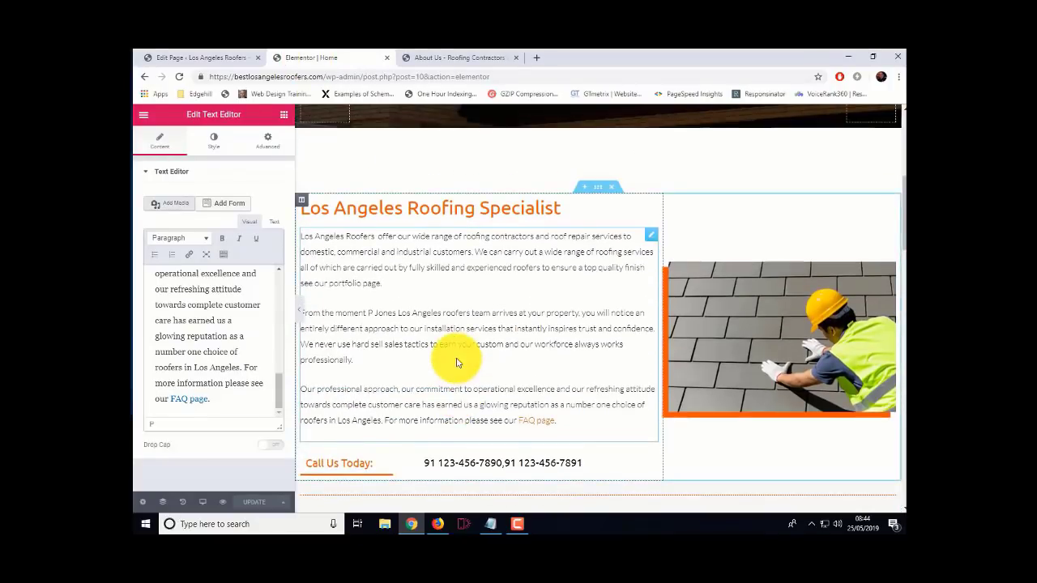
pyautogui.scroll(-10, 457, 359)
pyautogui.scroll(-4, 456, 362)
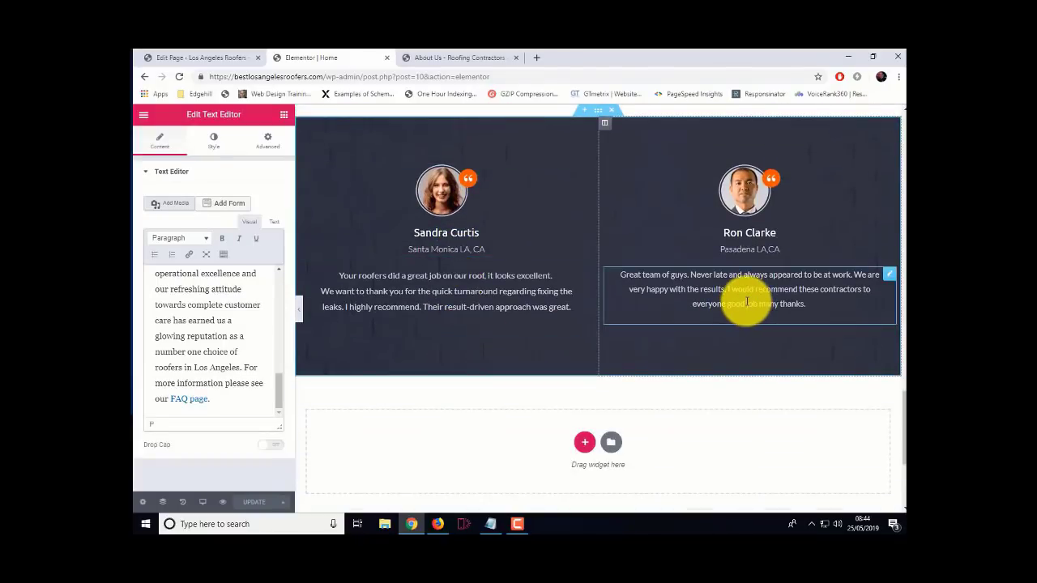
pyautogui.click(746, 302)
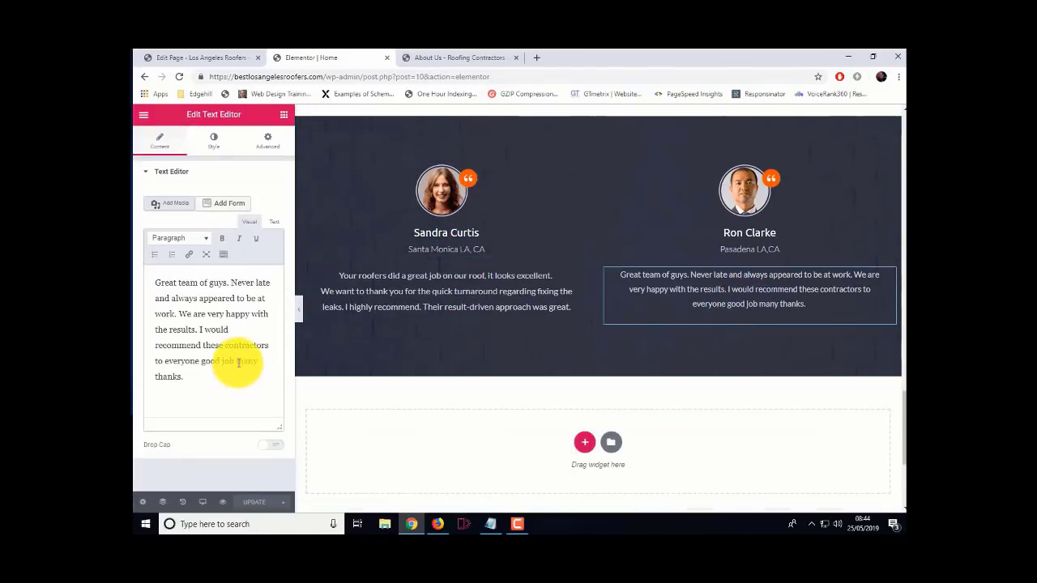
pyautogui.moveTo(236, 361); pyautogui.dragTo(180, 376)
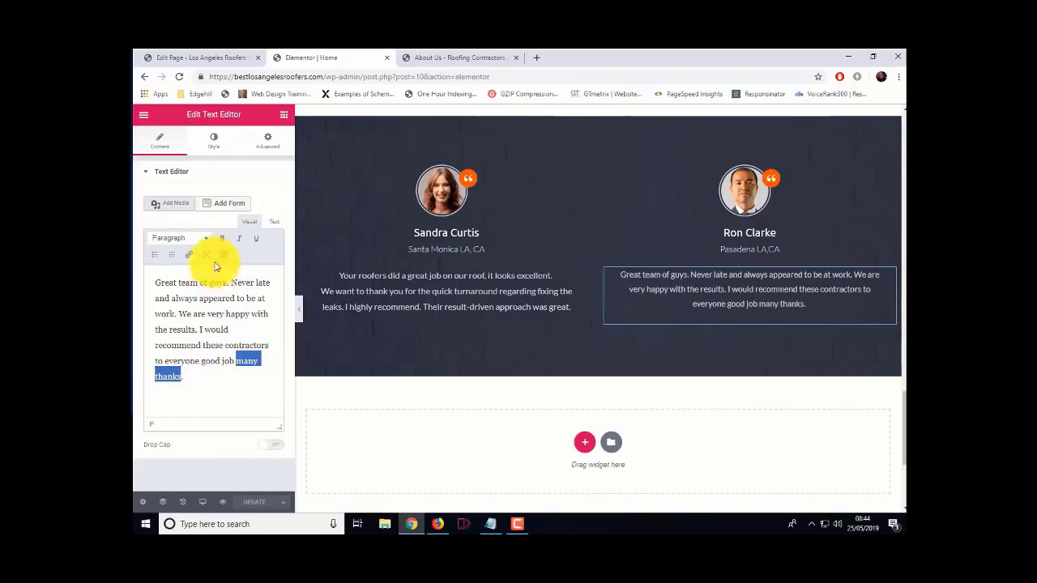
pyautogui.click(190, 257)
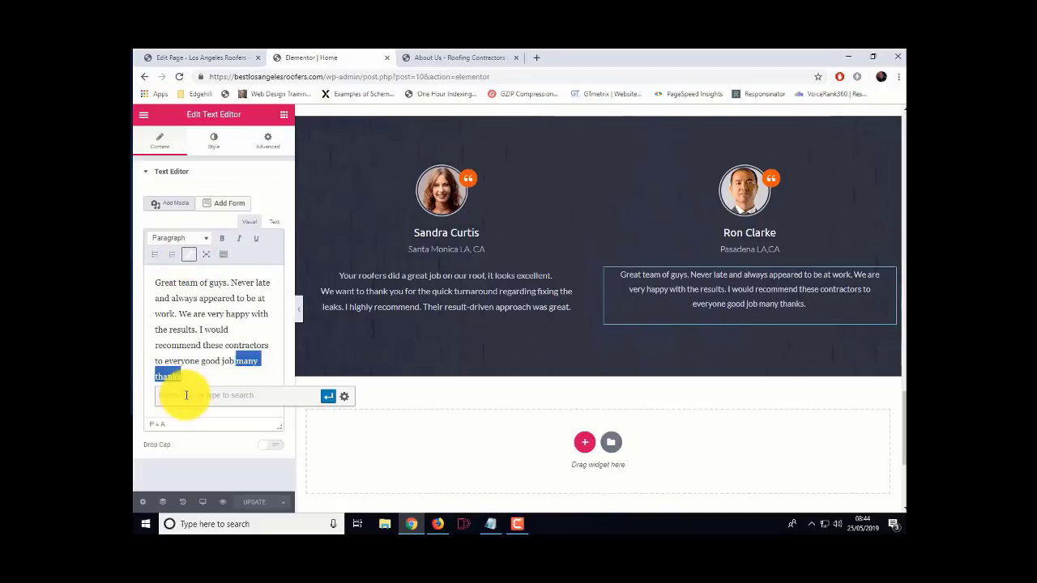
pyautogui.rightClick(185, 394)
pyautogui.click(216, 286)
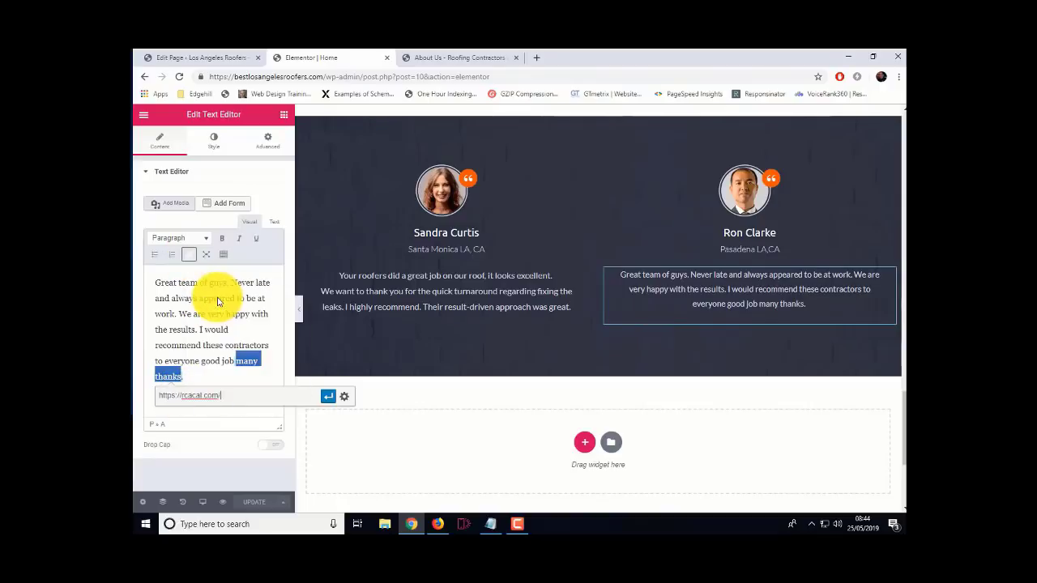
pyautogui.click(328, 400)
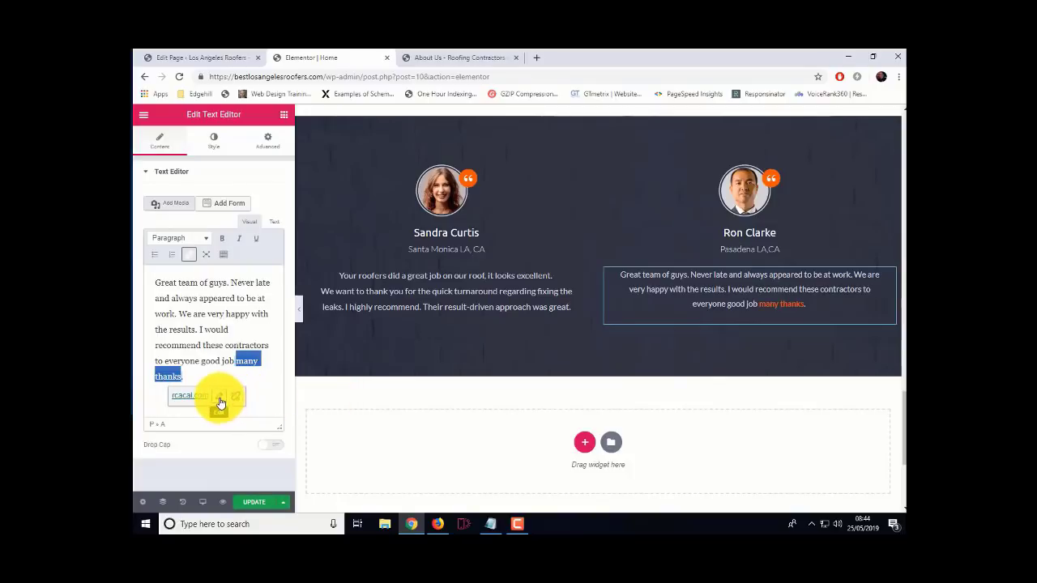
# Set the "many thanks" link to open in a new tab and update the Home page in Elementor
pyautogui.click(220, 397)
pyautogui.click(341, 397)
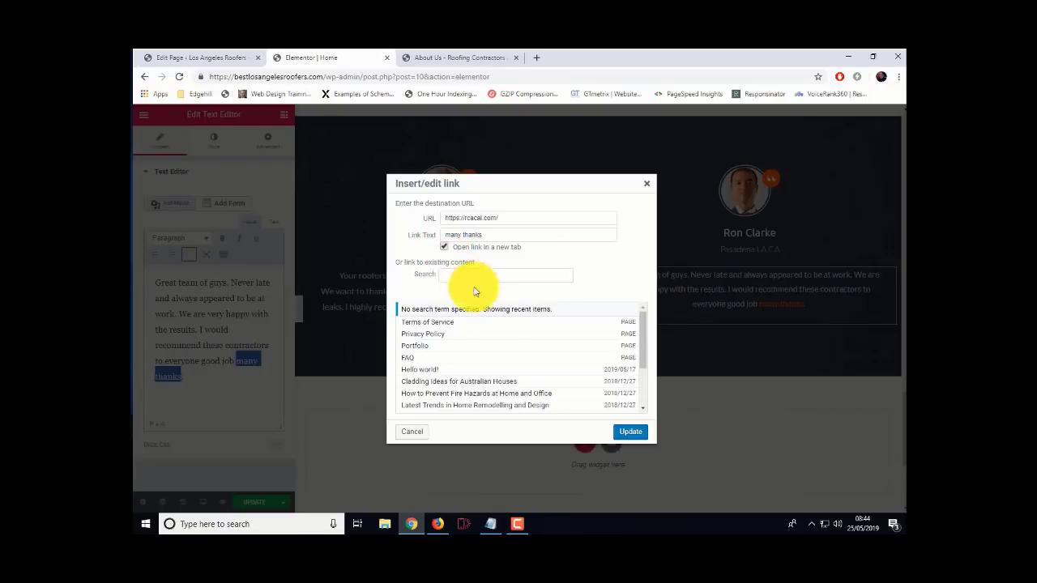
pyautogui.click(631, 434)
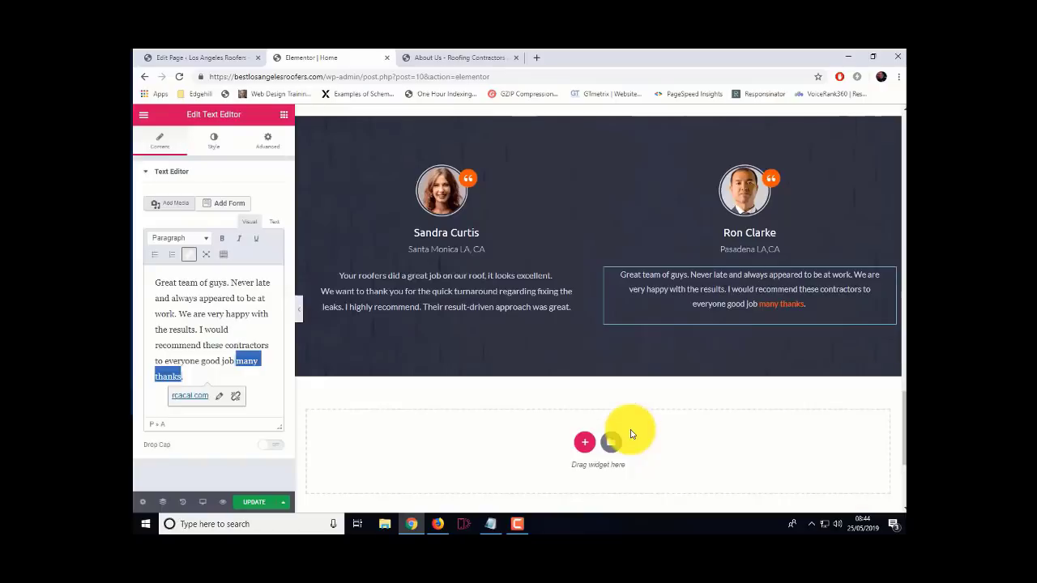
pyautogui.click(264, 502)
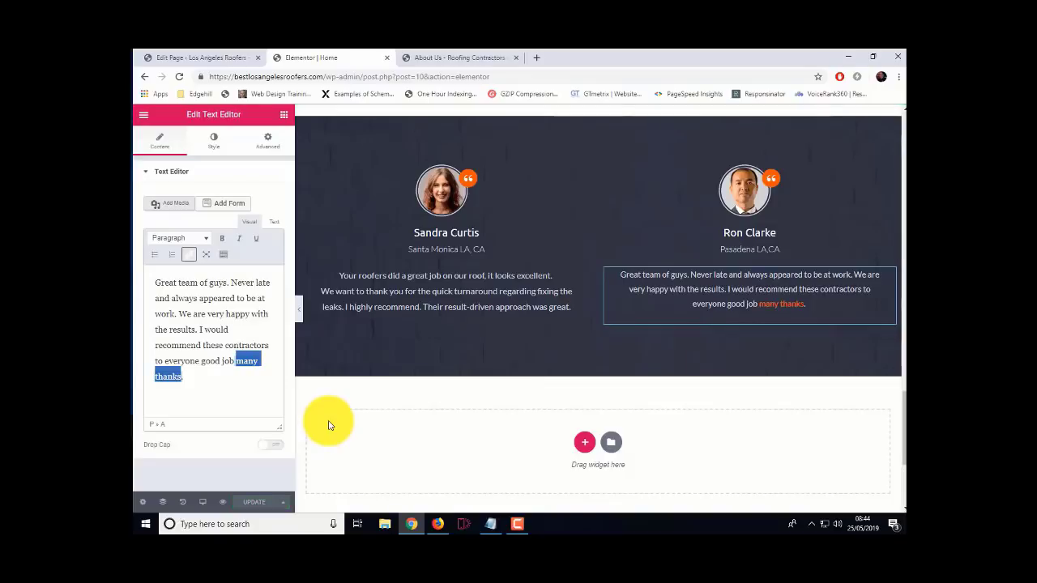
# Return to the Home page's WordPress editor and update the page
pyautogui.scroll(15, 328, 426)
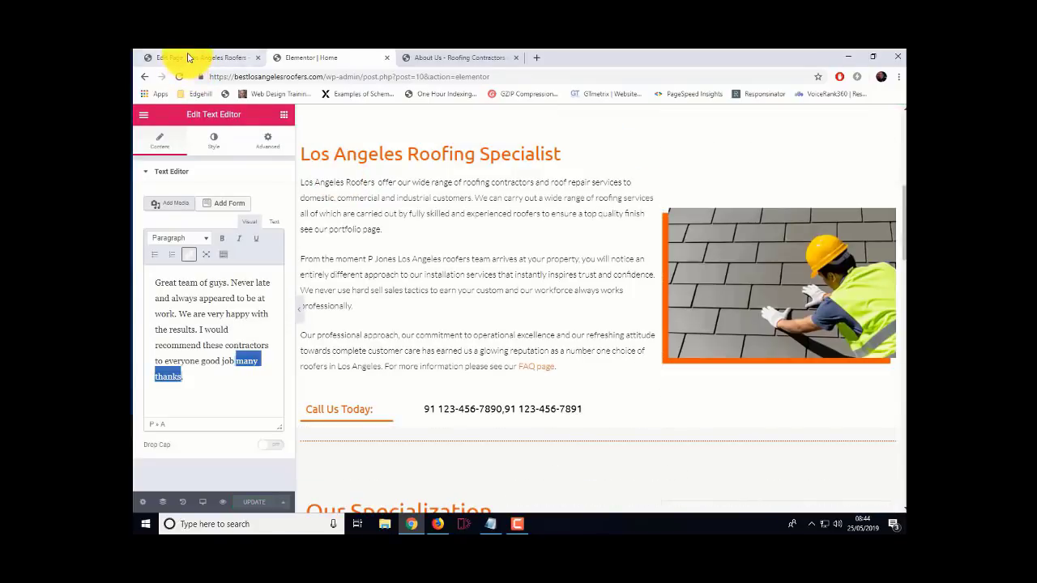
pyautogui.click(177, 58)
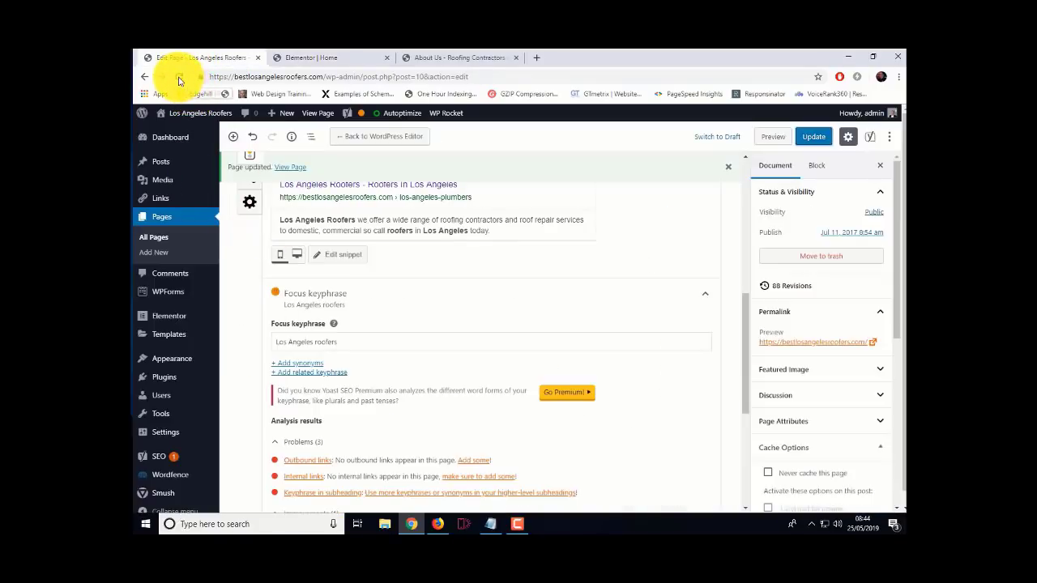
pyautogui.click(813, 138)
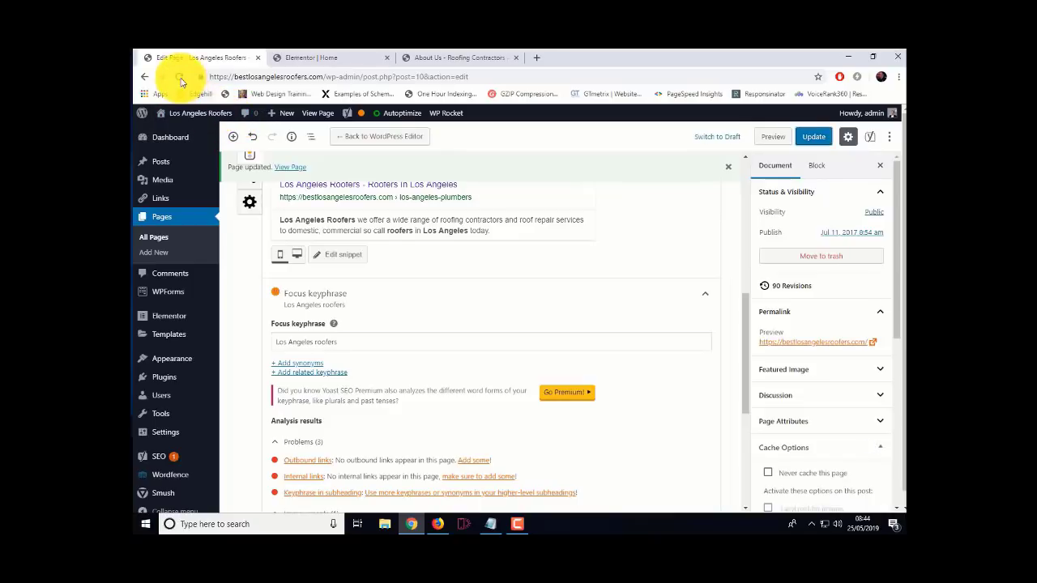
# Reload the page editor, reopen Yoast's focus keyphrase section and examine the link and keyphrase analysis results
pyautogui.click(180, 78)
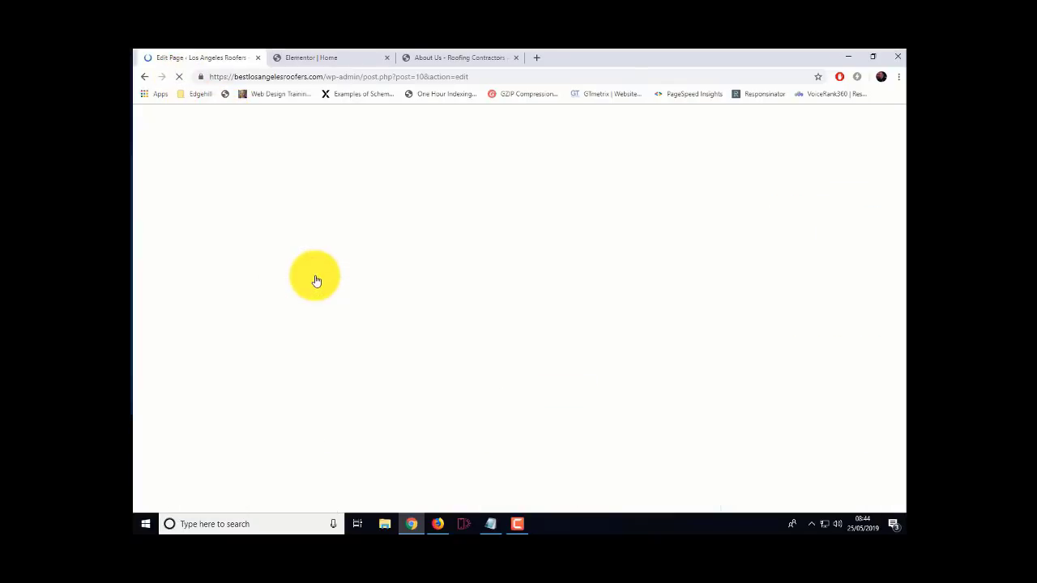
pyautogui.scroll(-3, 316, 279)
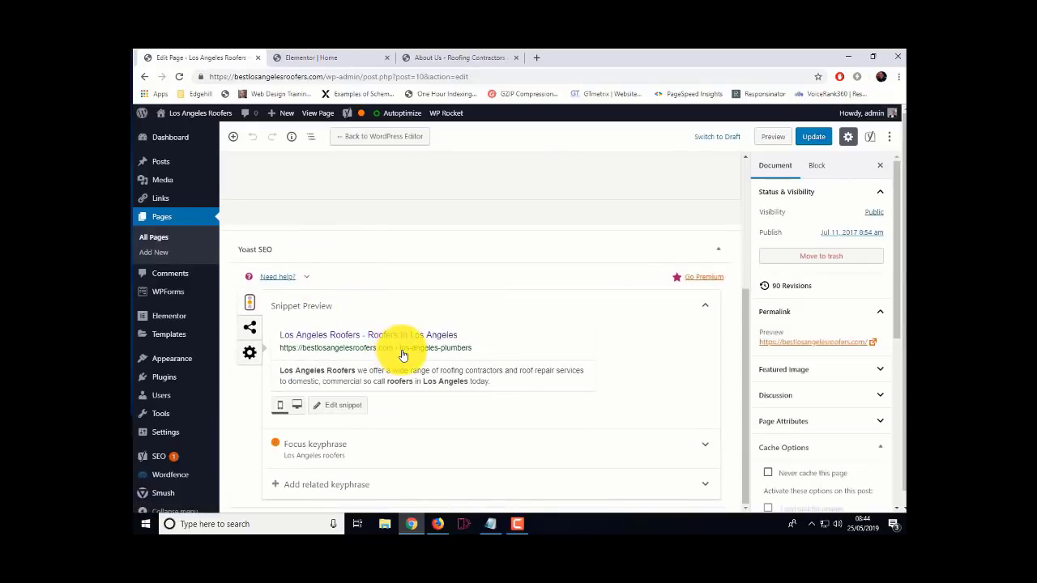
pyautogui.click(313, 447)
pyautogui.scroll(-3, 235, 447)
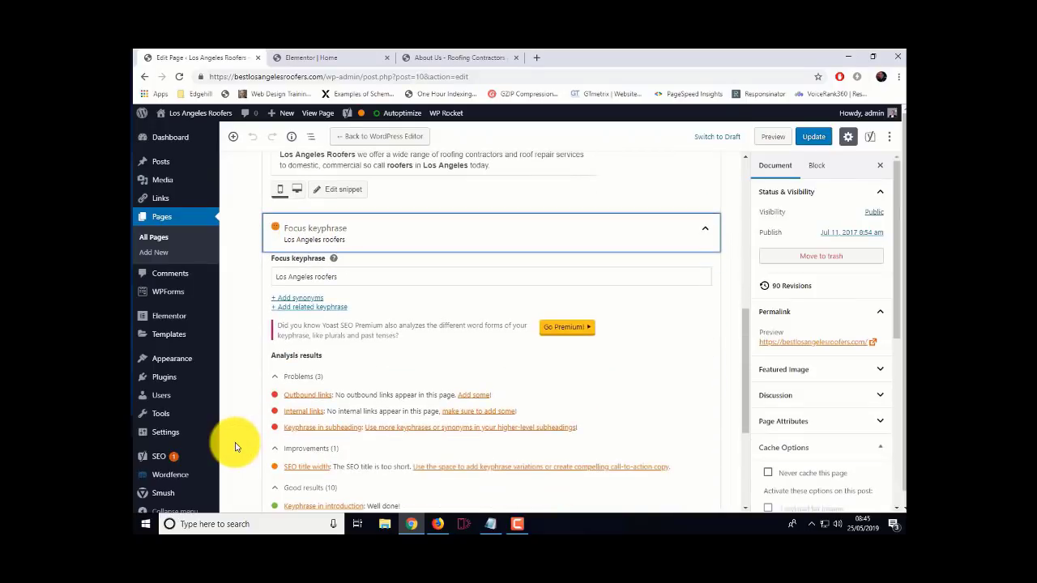
pyautogui.scroll(-3, 235, 447)
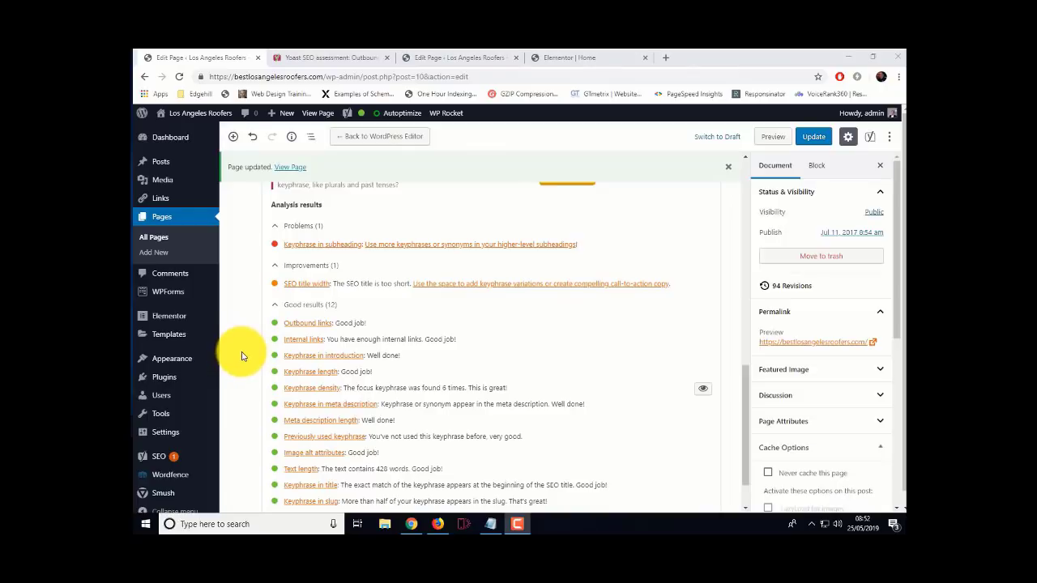
# Review Yoast's analysis results, and examine the wording of the live Home page's hero heading and subheading in Firefox
pyautogui.scroll(-1, 231, 348)
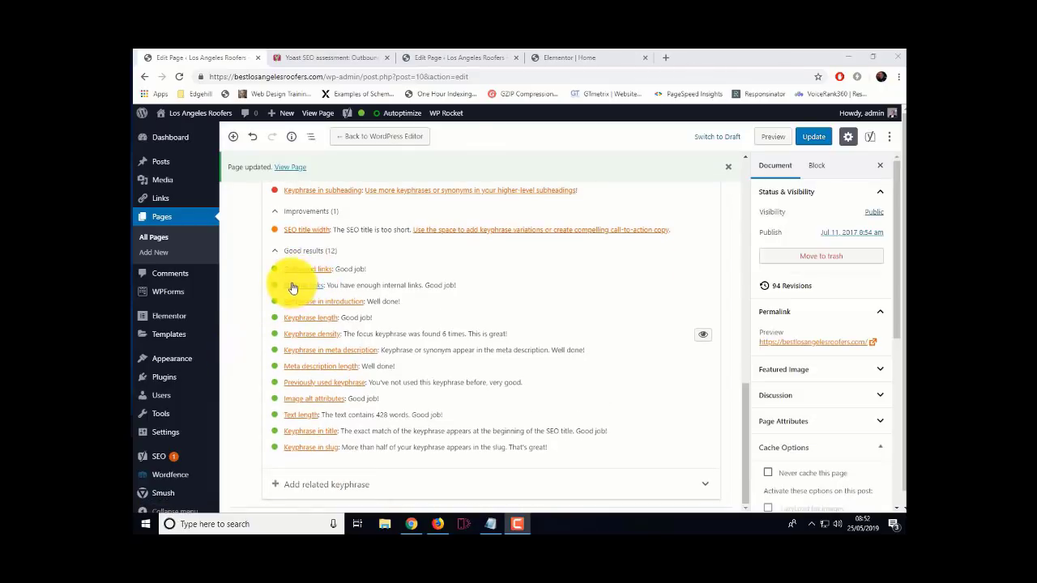
pyautogui.scroll(1, 271, 344)
pyautogui.scroll(2, 271, 343)
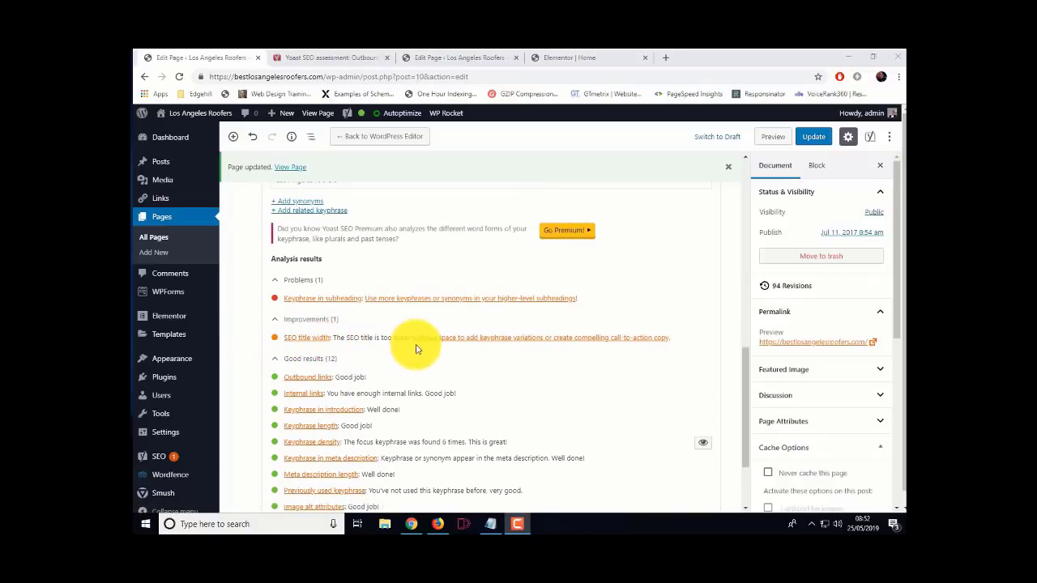
pyautogui.click(439, 525)
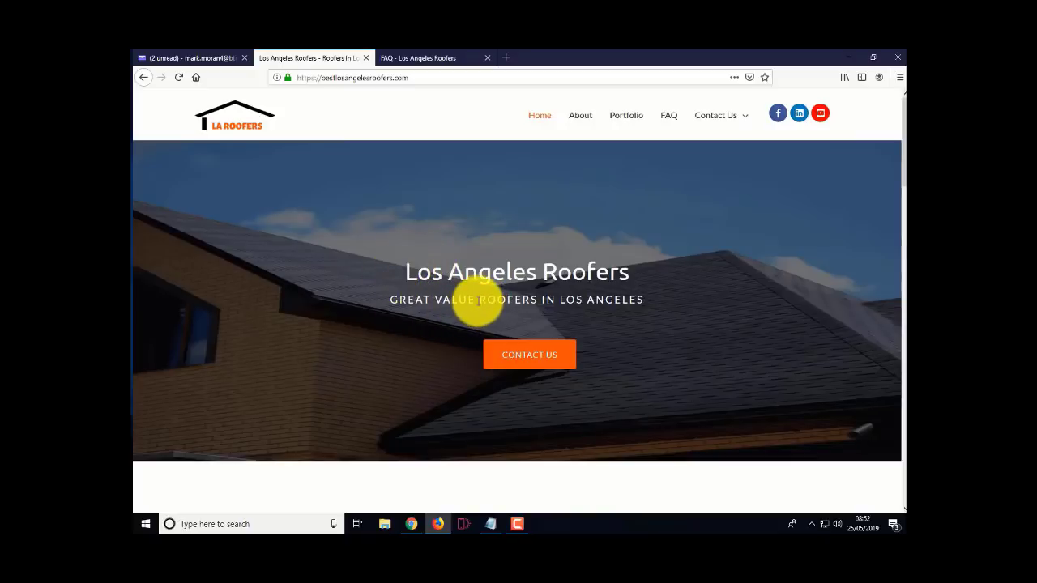
pyautogui.moveTo(479, 300); pyautogui.dragTo(639, 300)
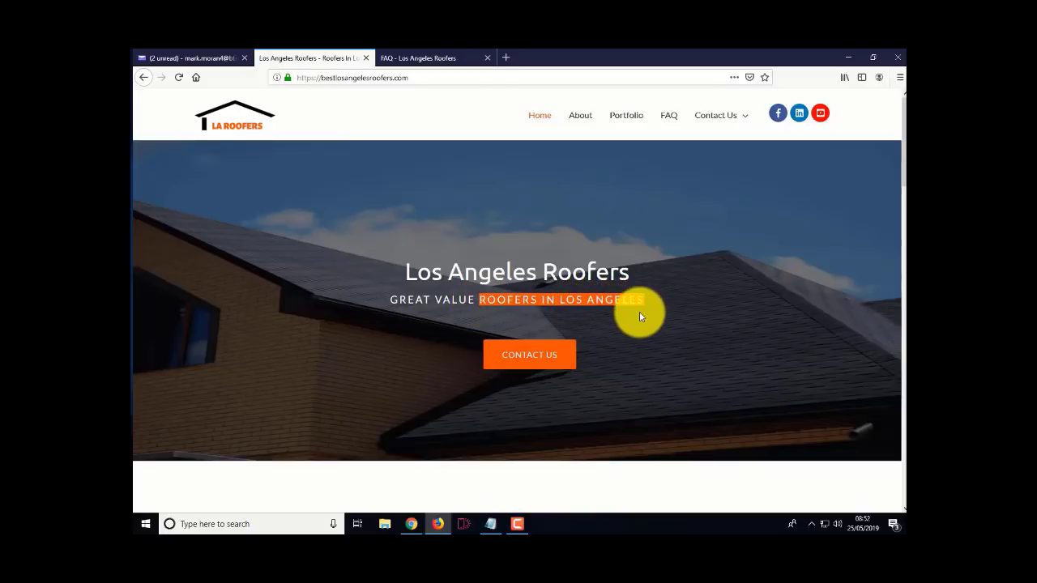
pyautogui.click(640, 317)
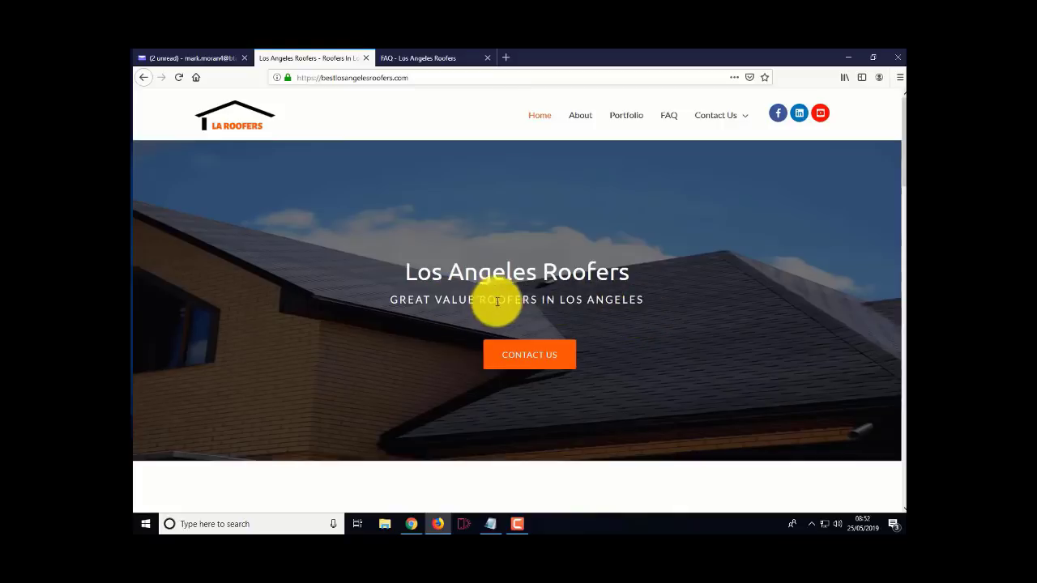
pyautogui.moveTo(391, 302); pyautogui.dragTo(493, 299)
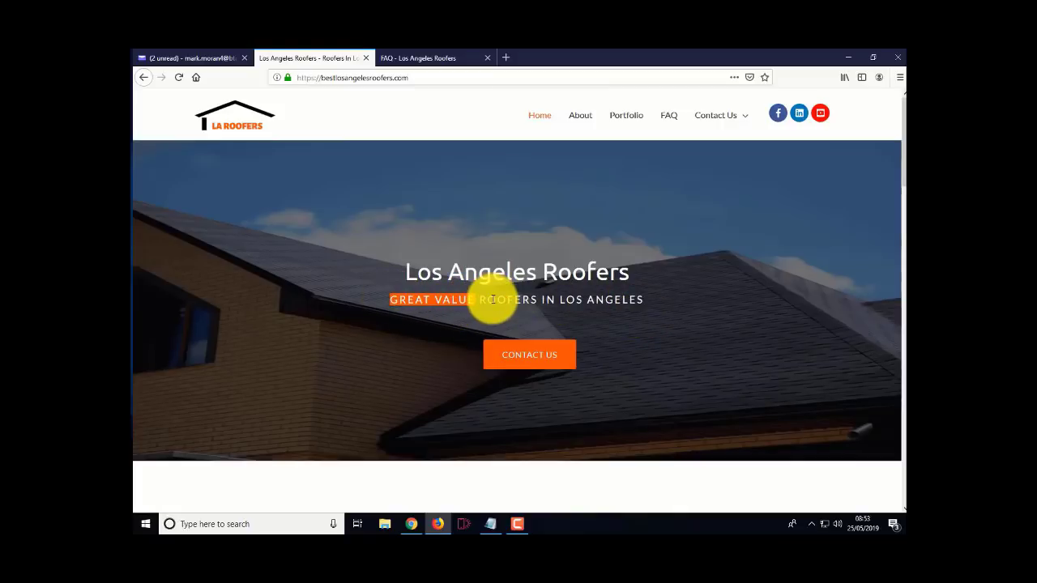
pyautogui.click(500, 319)
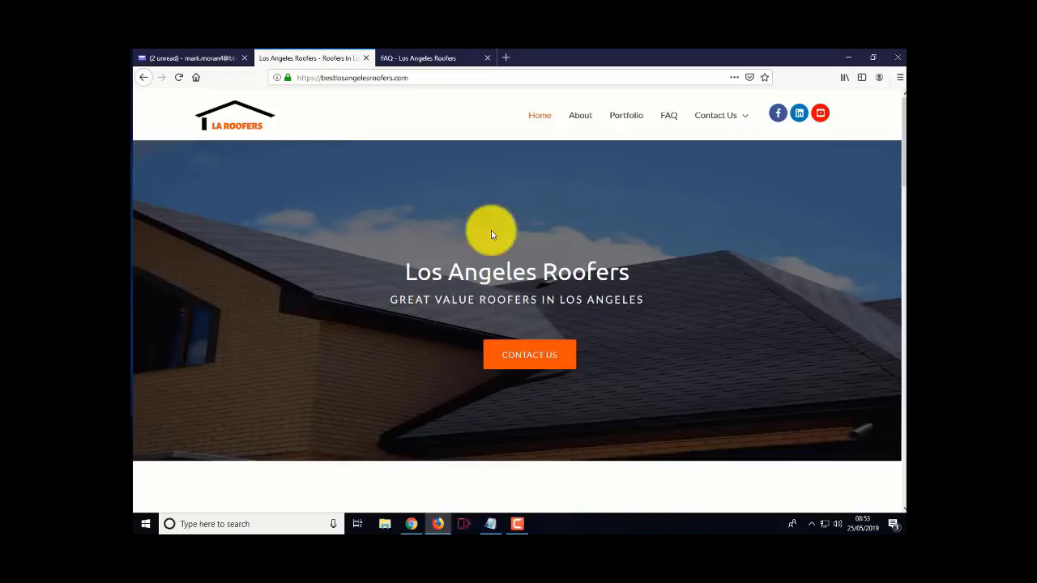
# Return to the Home page's editor in Chrome and open Yoast's snippet preview for editing
pyautogui.click(411, 523)
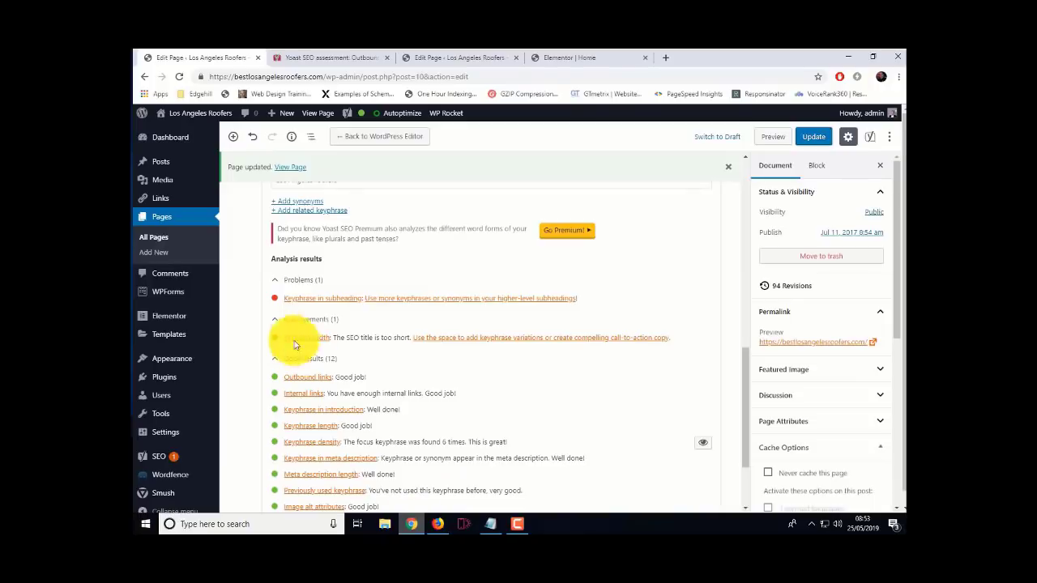
pyautogui.scroll(4, 267, 322)
pyautogui.moveTo(362, 119)
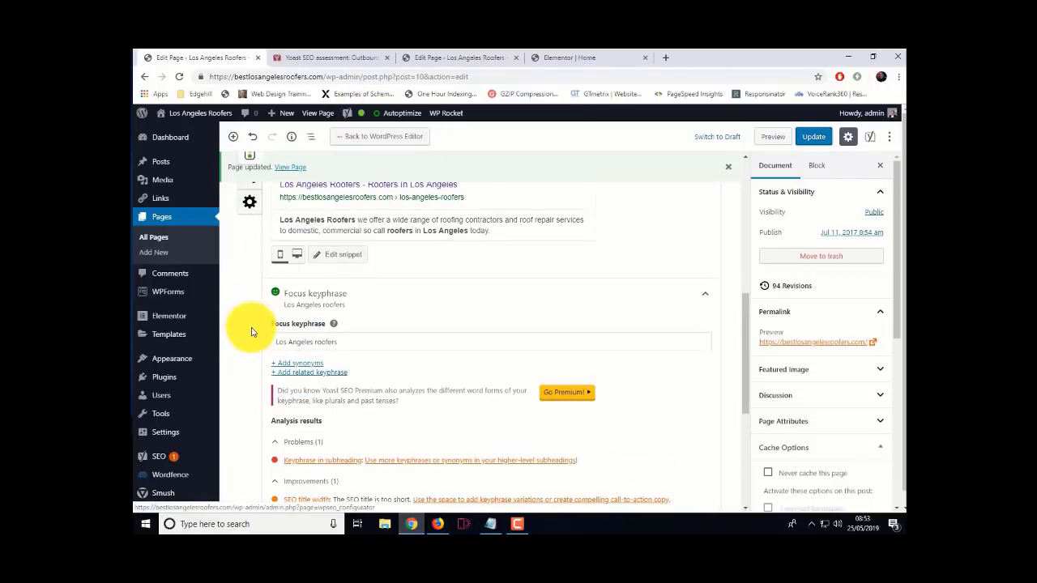
pyautogui.scroll(1, 243, 334)
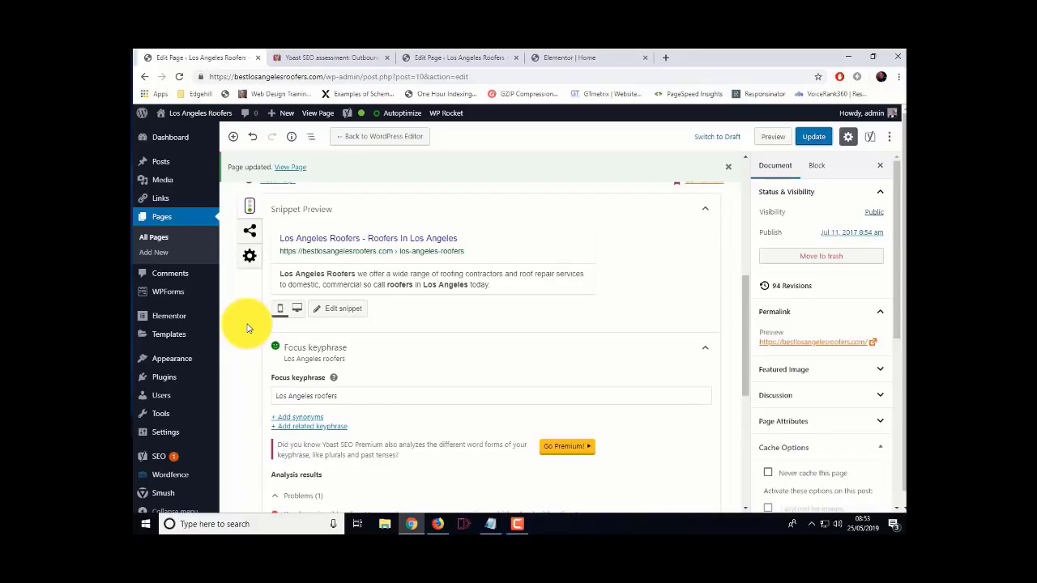
pyautogui.scroll(-1, 248, 325)
pyautogui.scroll(1, 248, 326)
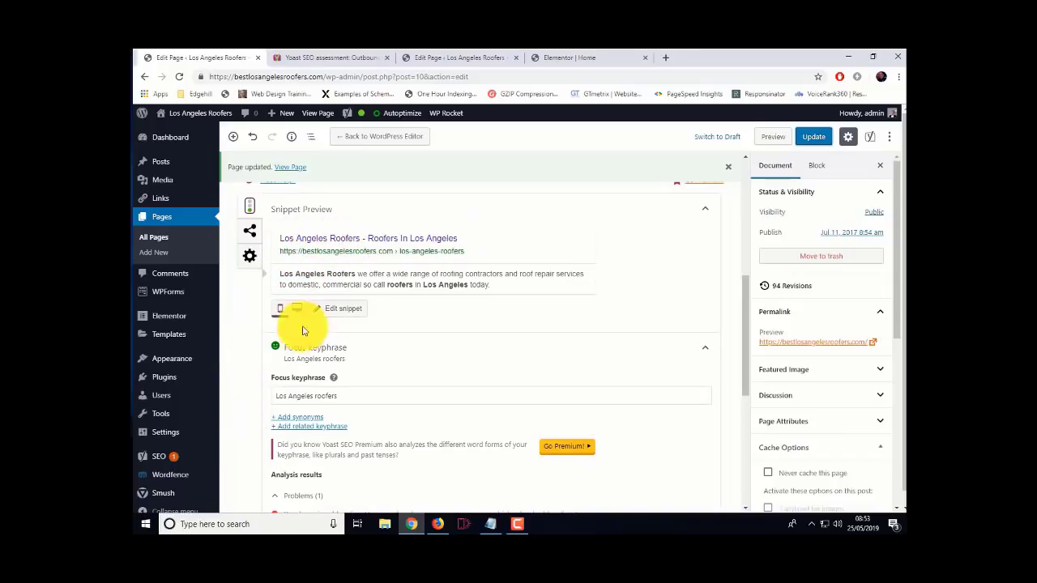
pyautogui.scroll(-1, 239, 412)
pyautogui.scroll(-1, 239, 411)
pyautogui.scroll(2, 238, 411)
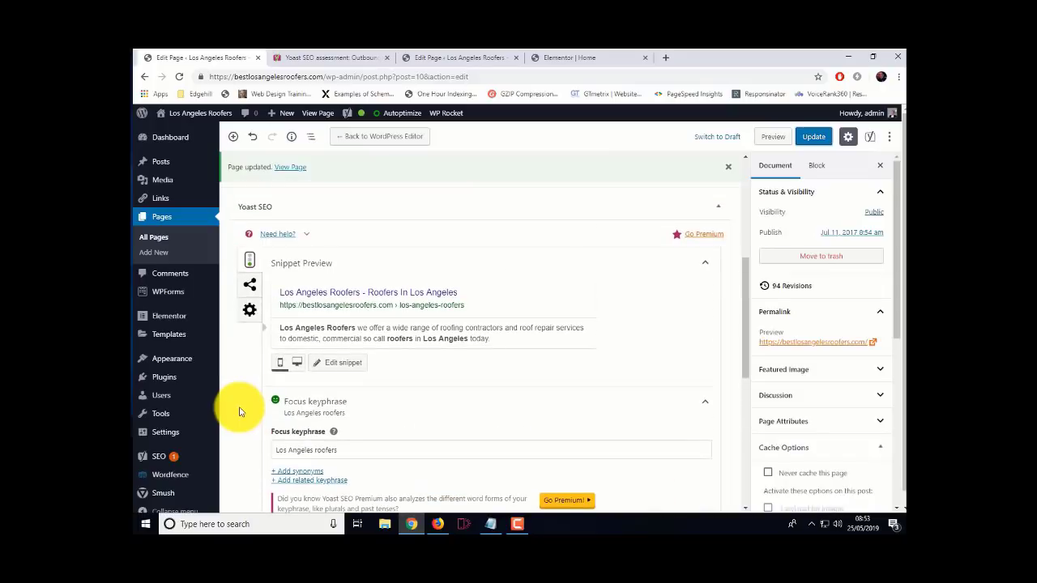
pyautogui.click(344, 364)
pyautogui.scroll(-1, 251, 414)
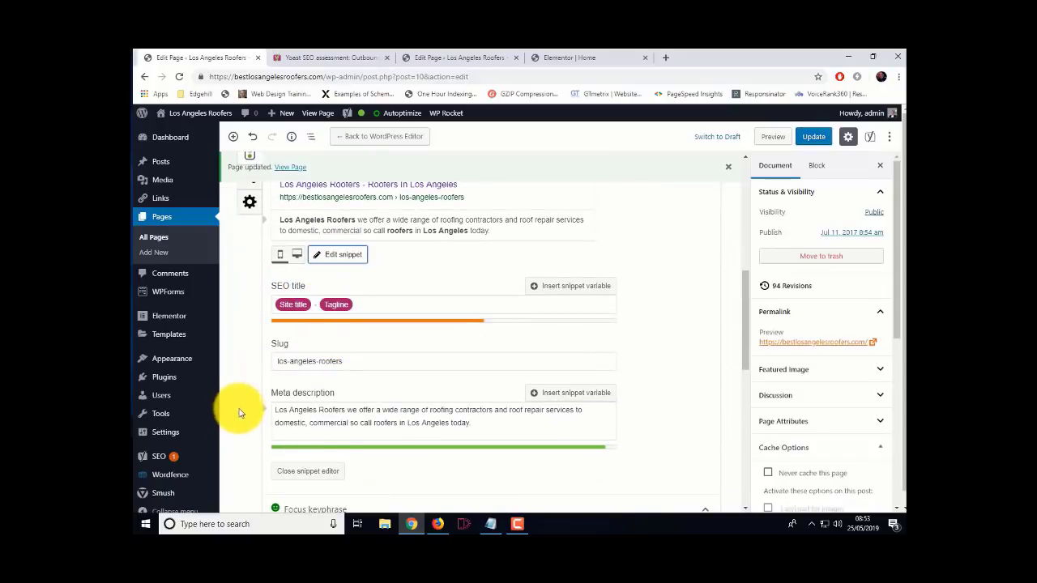
# Examine the snippet's SEO title, slug and meta description against Yoast's keyphrase analysis results
pyautogui.scroll(-1, 243, 421)
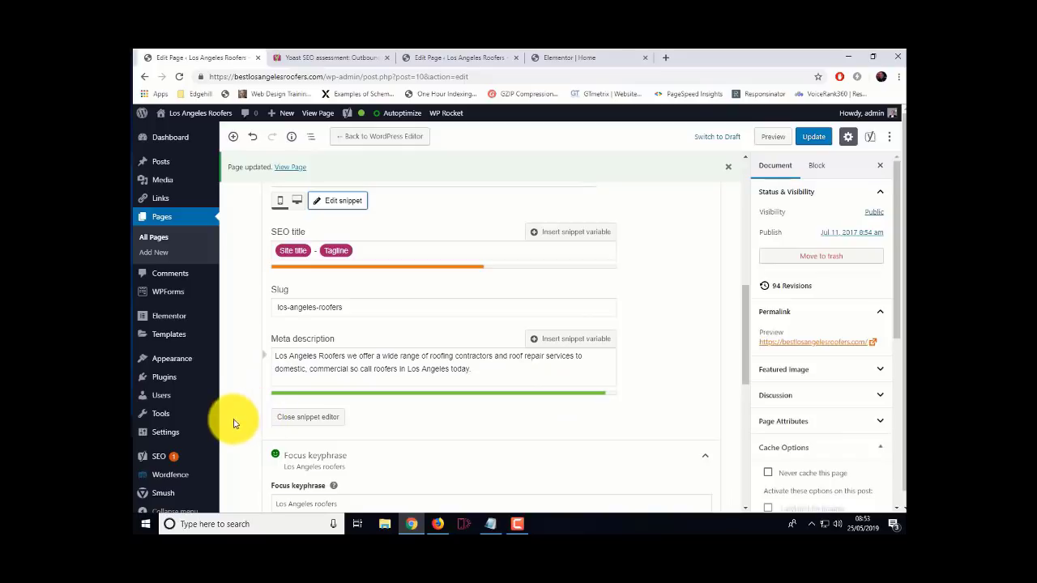
pyautogui.scroll(-3, 259, 422)
pyautogui.scroll(-4, 258, 419)
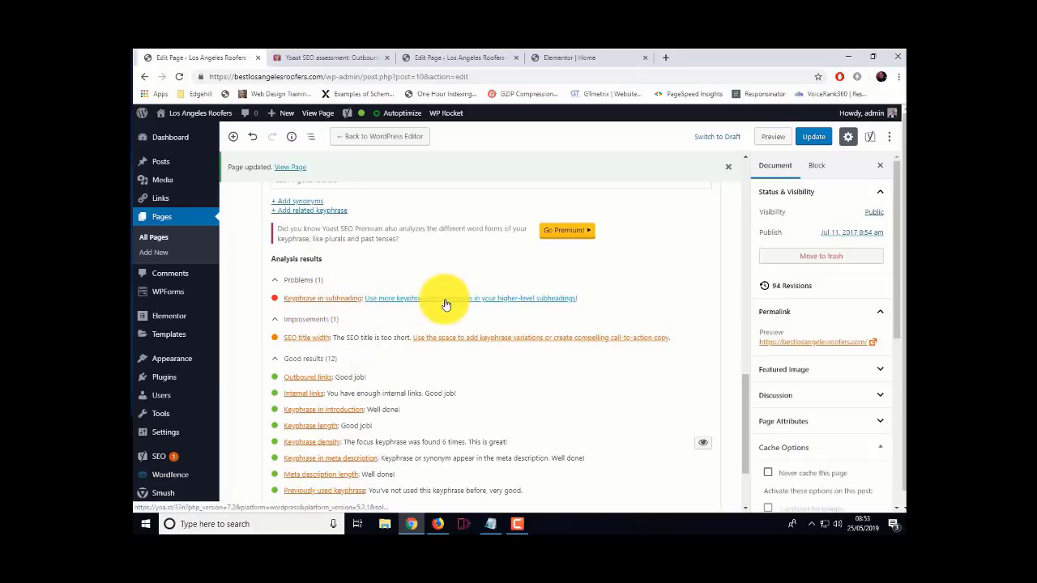
pyautogui.scroll(-2, 240, 412)
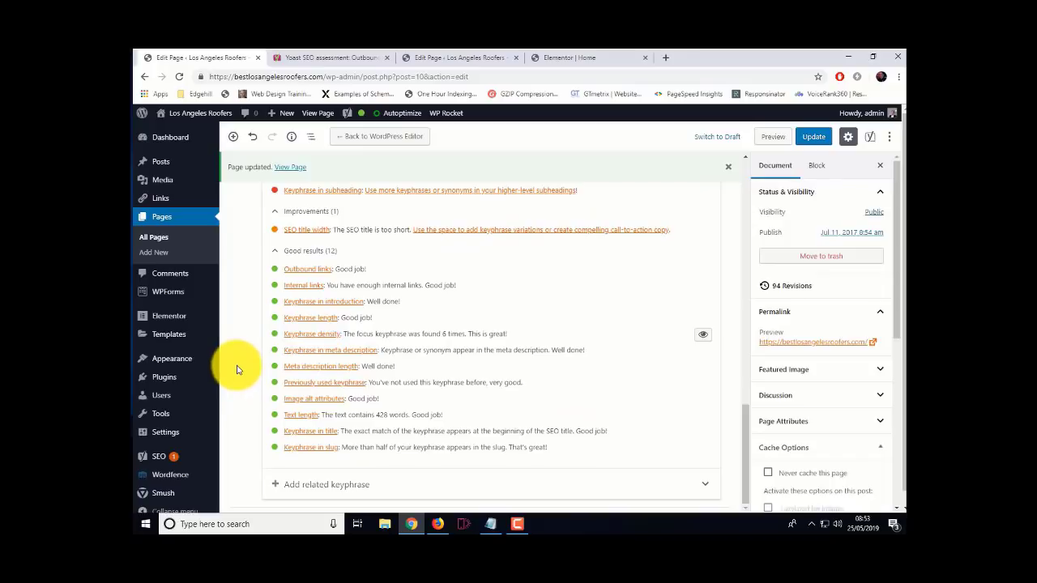
pyautogui.scroll(4, 237, 369)
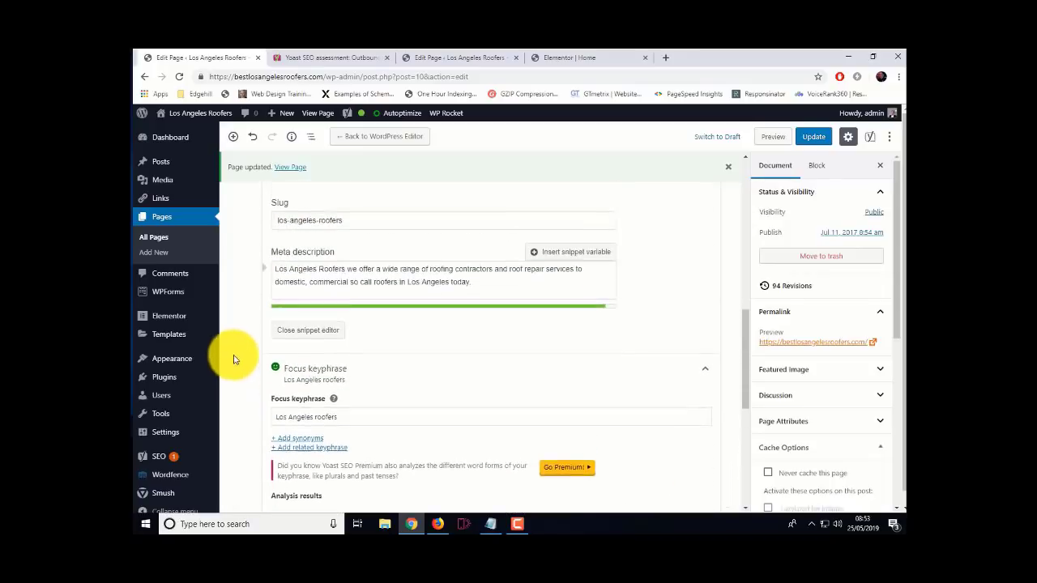
pyautogui.scroll(1, 231, 364)
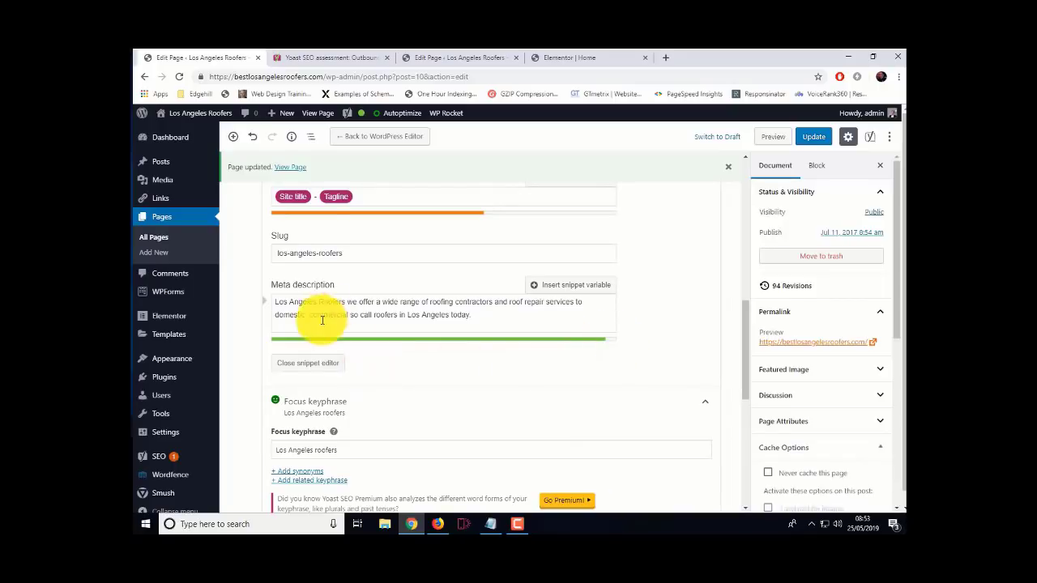
# Search Google for "southport roofers" in a new browser tab
pyautogui.click(669, 59)
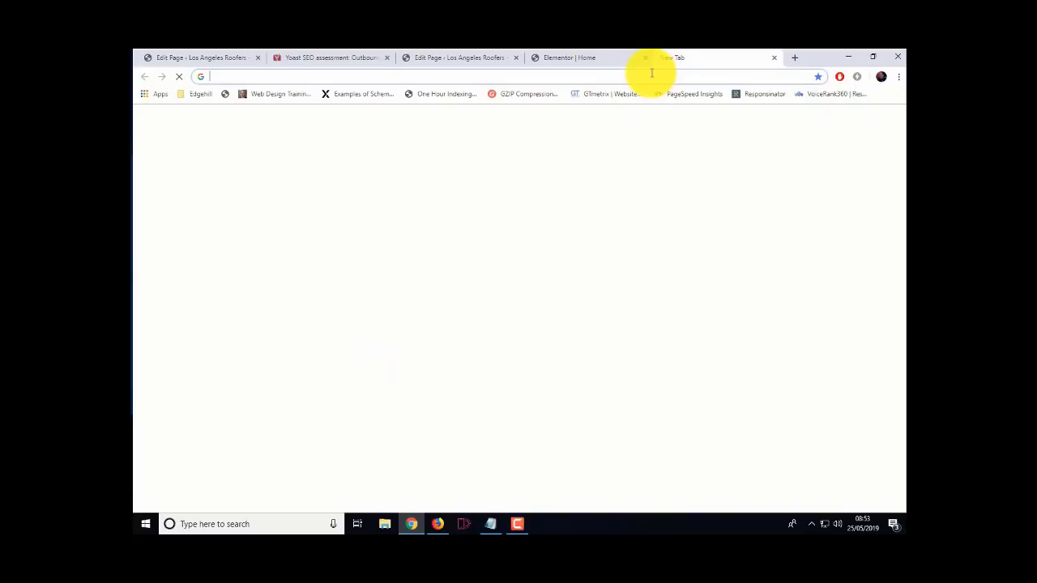
pyautogui.write('southpo')
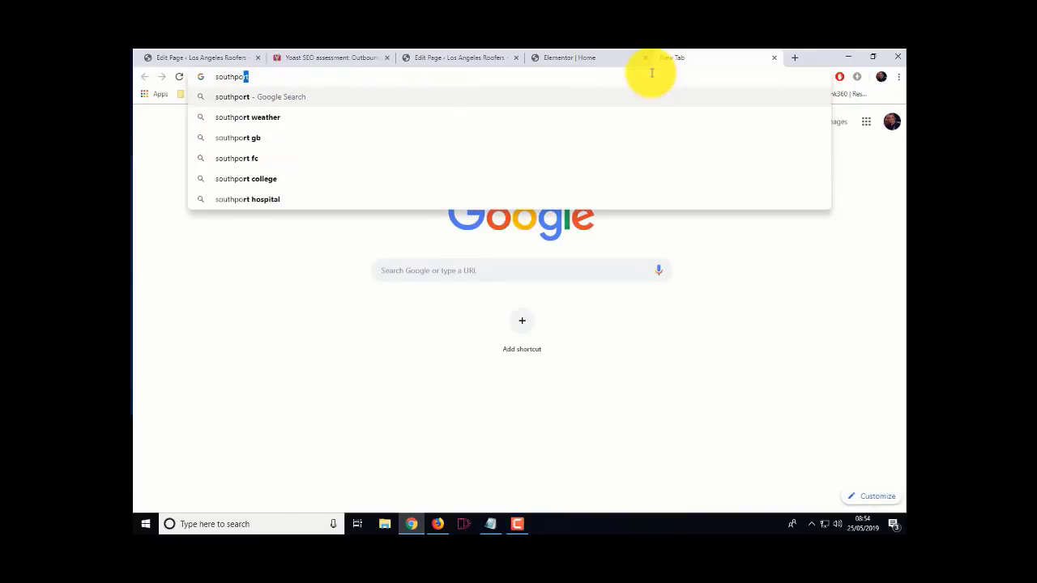
pyautogui.write('rt roofers')
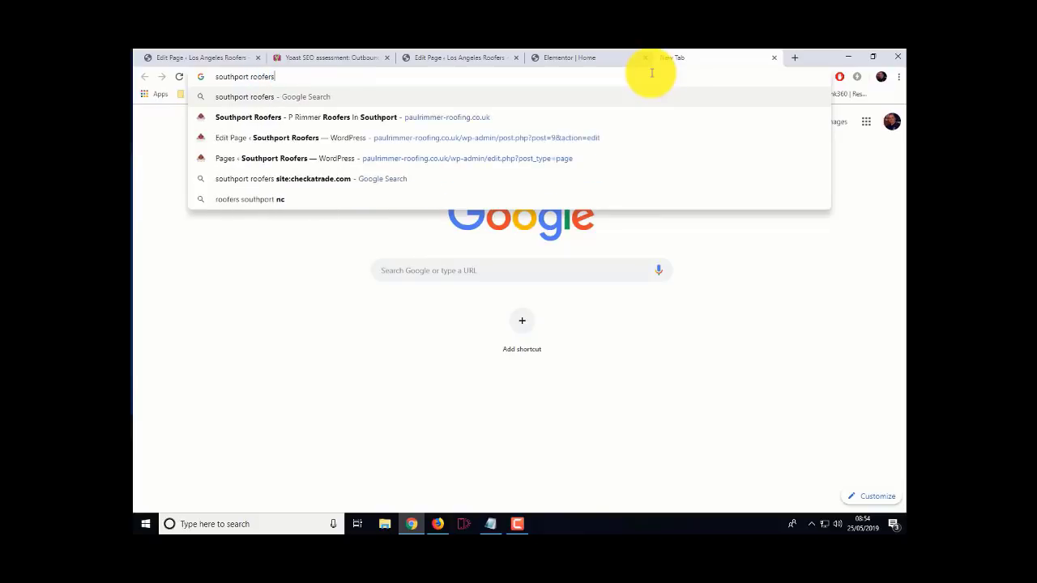
pyautogui.press('Return')
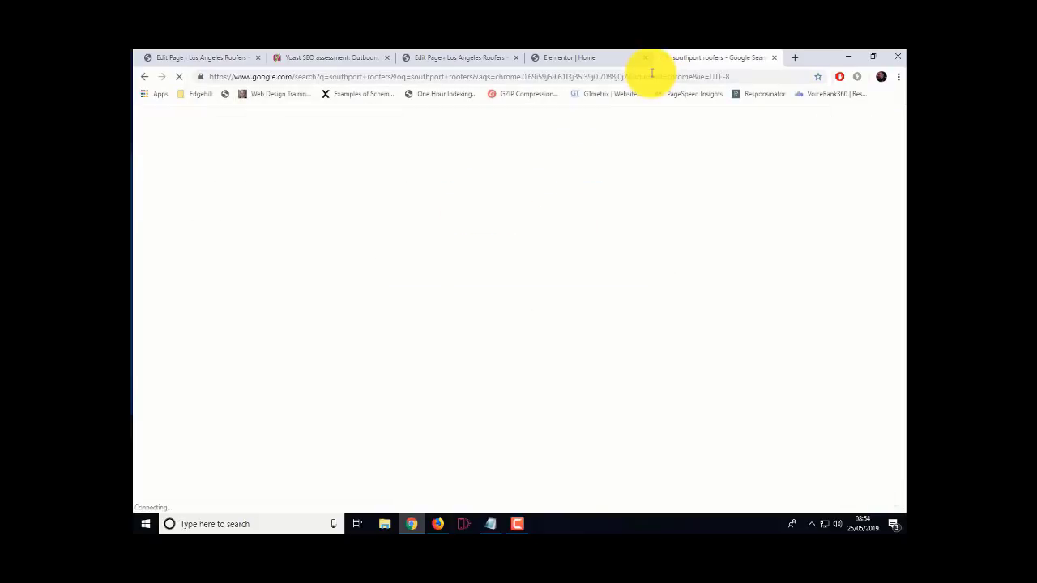
# Examine the meta description shown for the first organic Southport roofers result, and return to the Home page's editor
pyautogui.scroll(-1, 193, 338)
pyautogui.scroll(-8, 193, 338)
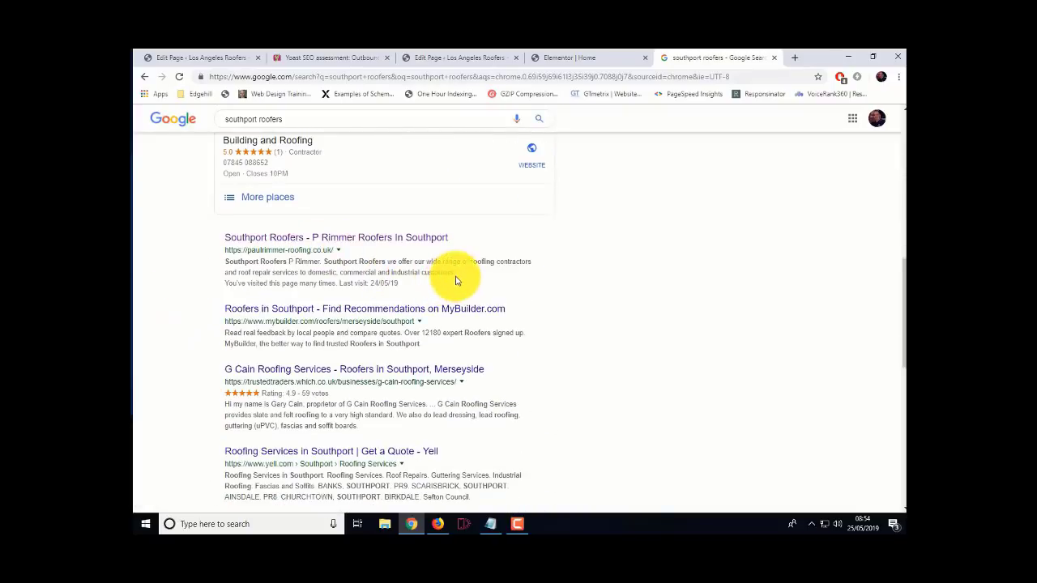
pyautogui.moveTo(457, 277); pyautogui.dragTo(222, 262)
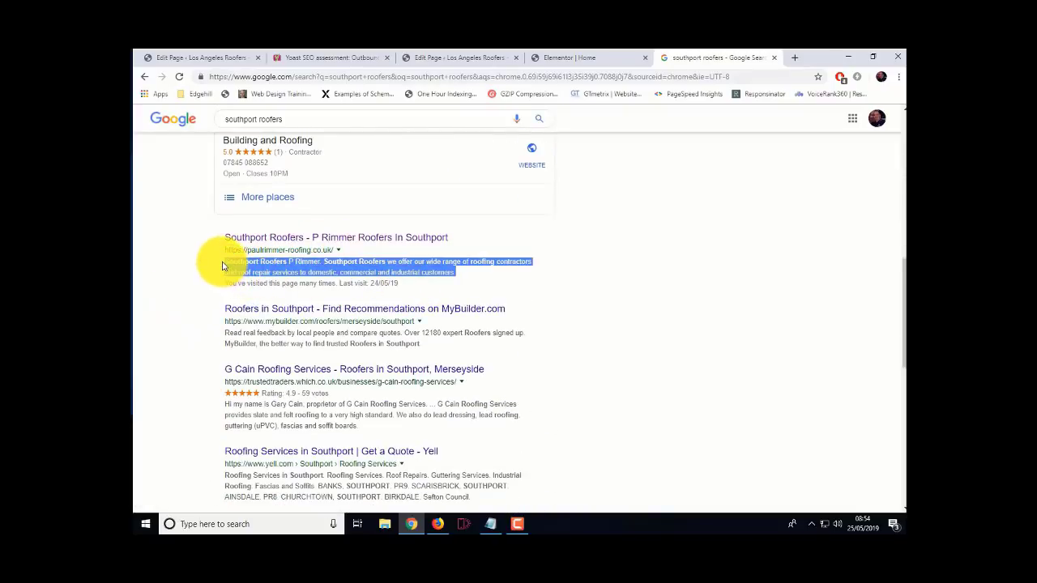
pyautogui.click(185, 300)
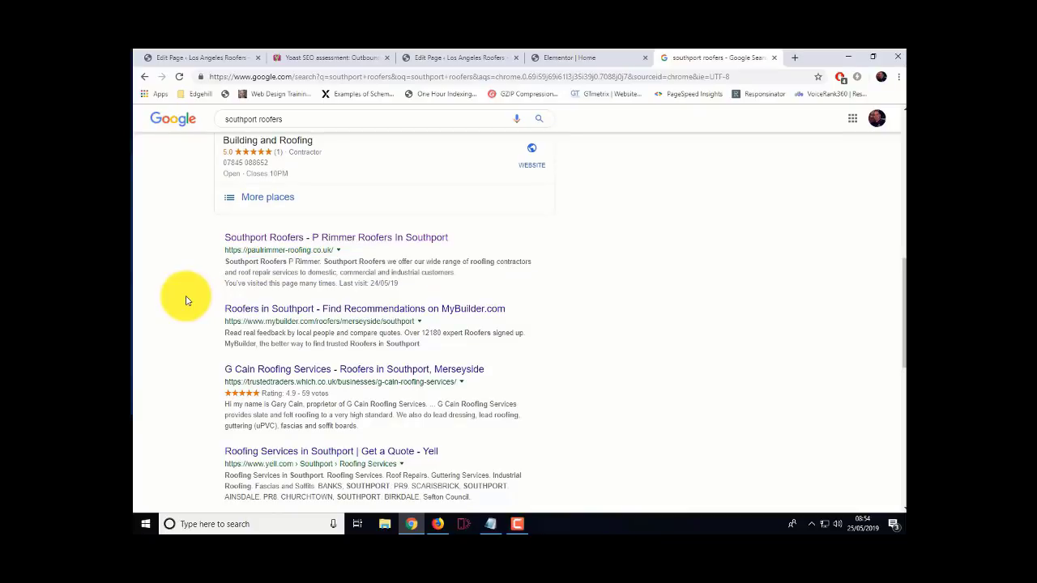
pyautogui.scroll(2, 185, 300)
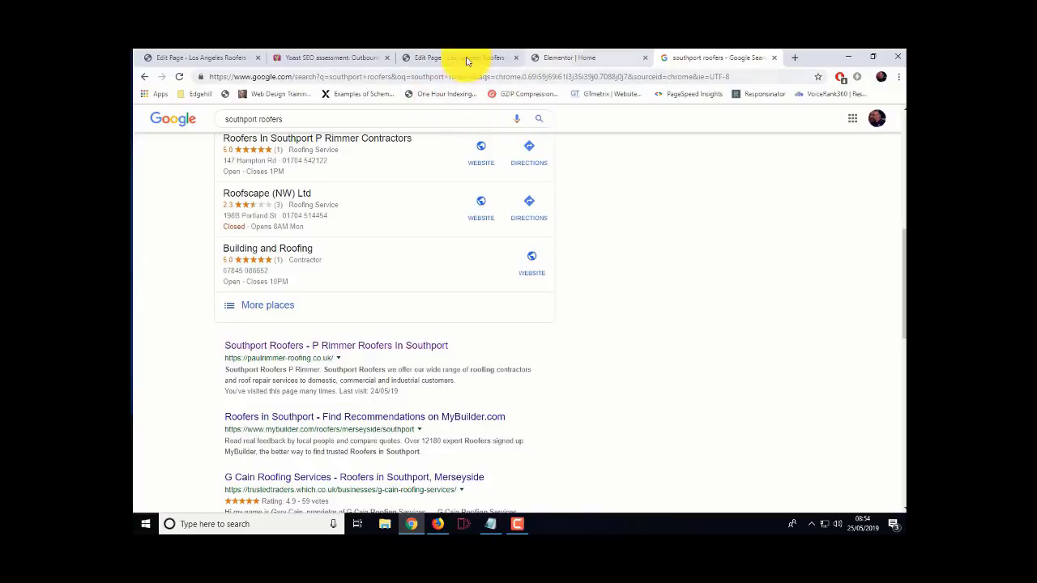
pyautogui.click(220, 61)
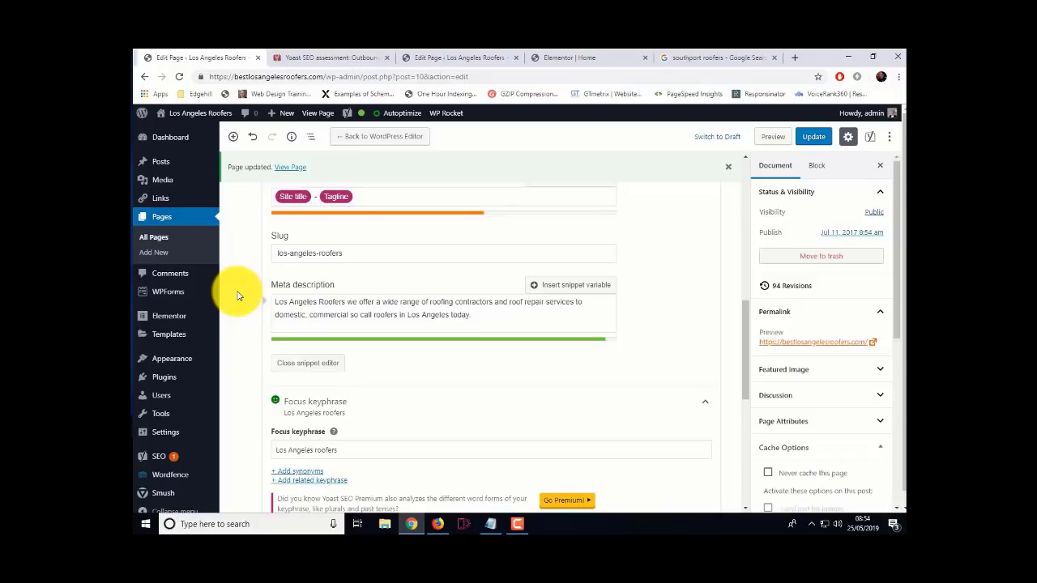
# Update the Los Angeles Roofers page, and open the Webmaster Tools verification settings of Yoast SEO
pyautogui.scroll(-10, 237, 295)
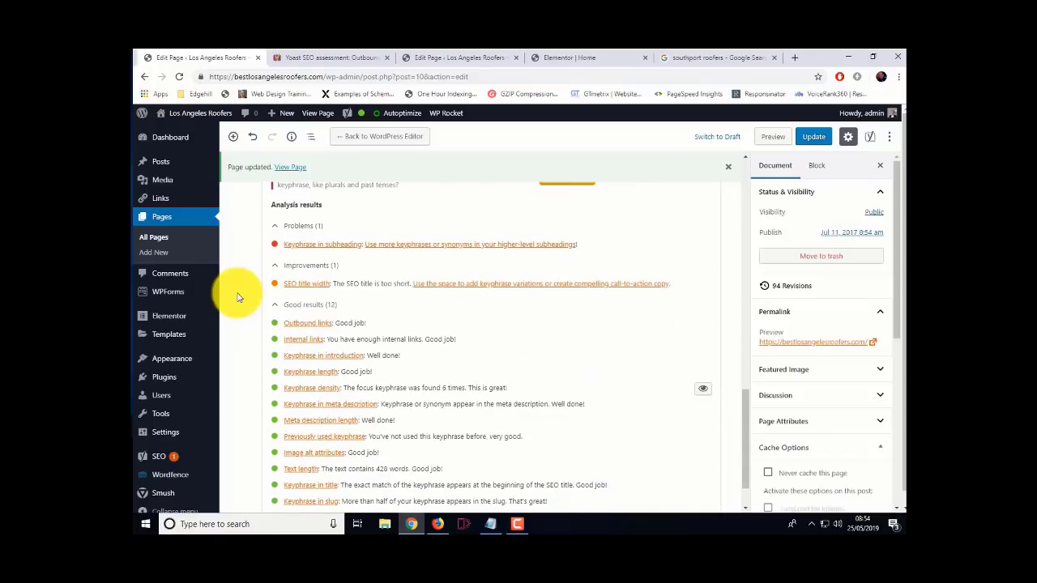
pyautogui.scroll(10, 238, 295)
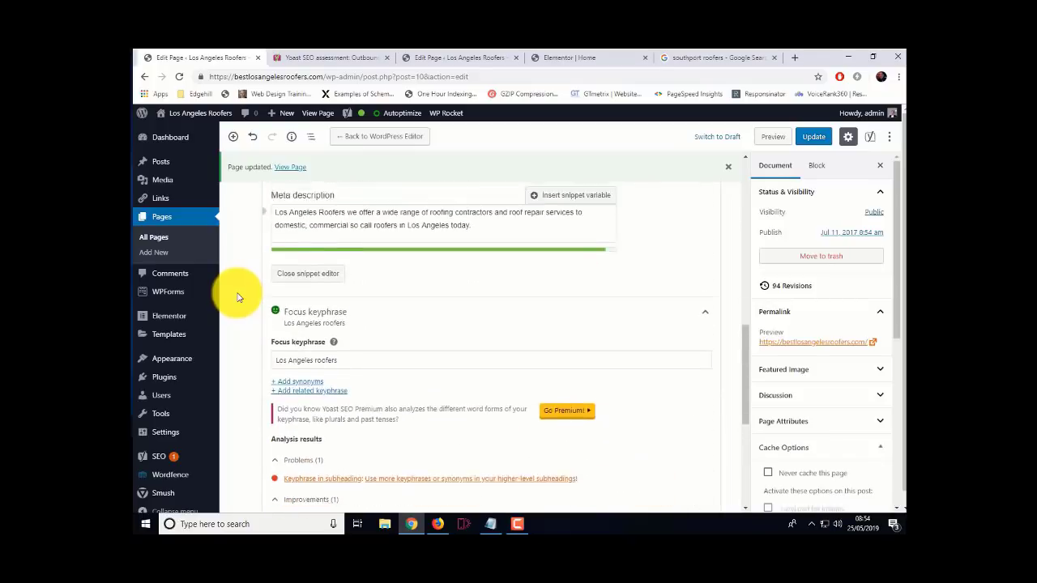
pyautogui.click(814, 136)
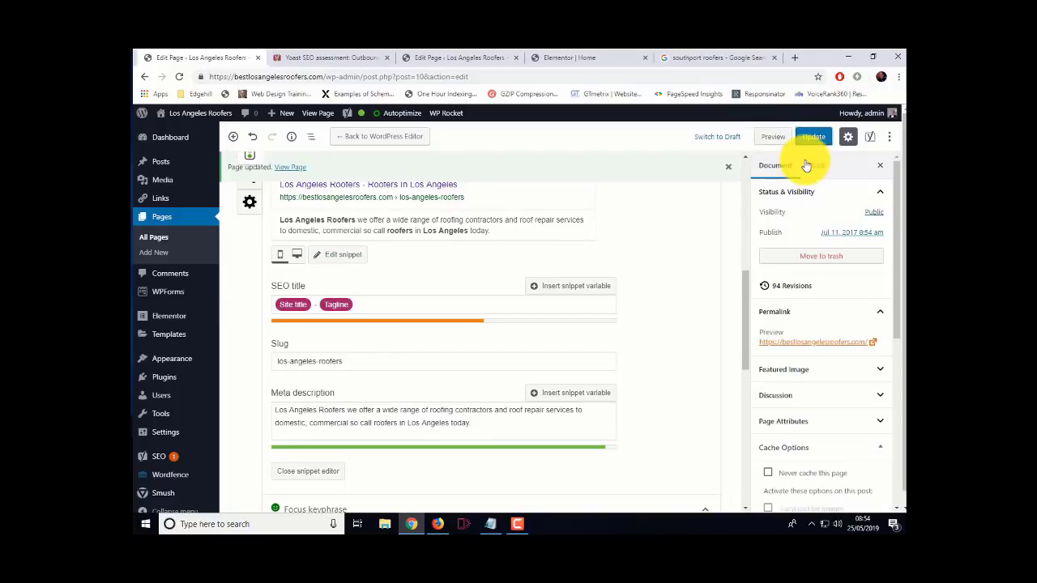
pyautogui.moveTo(166, 459)
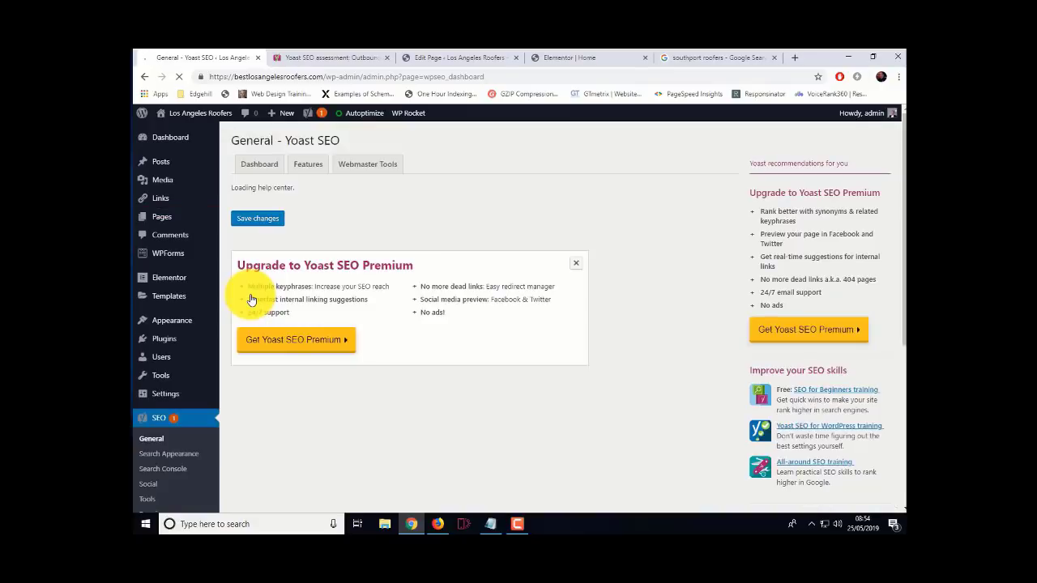
pyautogui.click(365, 164)
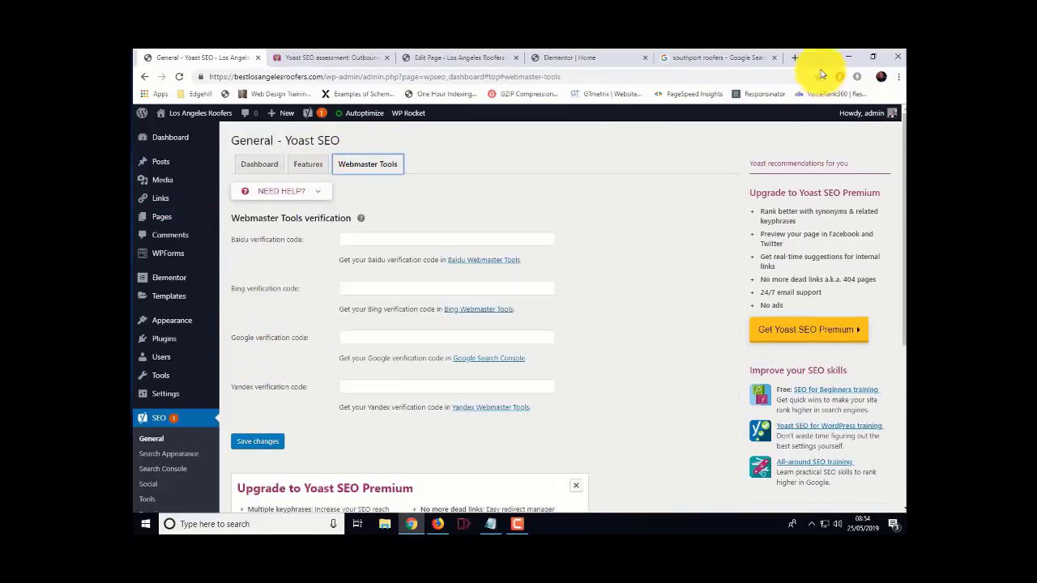
# Search the web for "webmaster tools" in the Google results tab and start Google Search Console
pyautogui.click(702, 57)
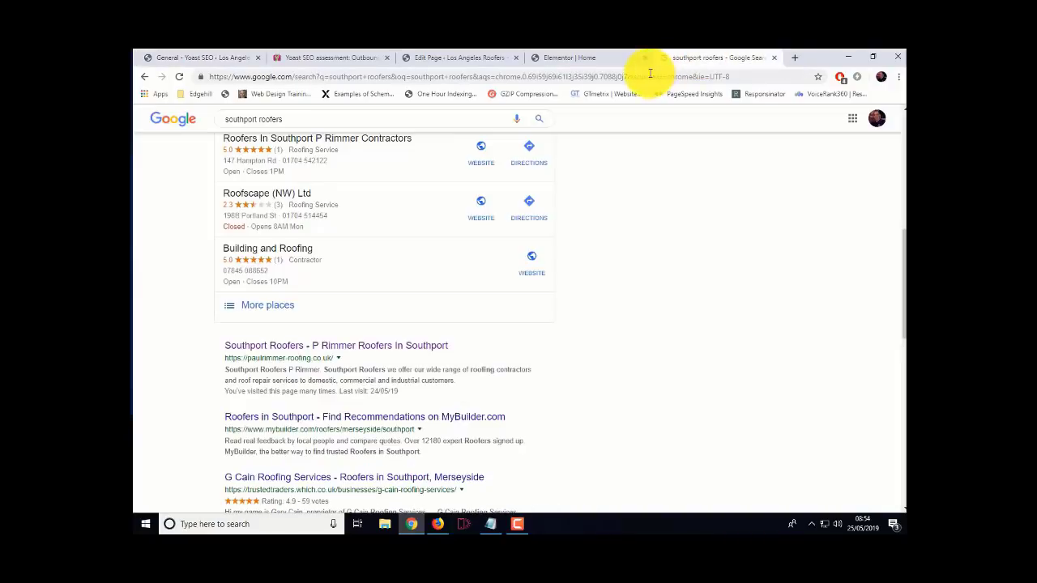
pyautogui.click(648, 76)
pyautogui.write('we')
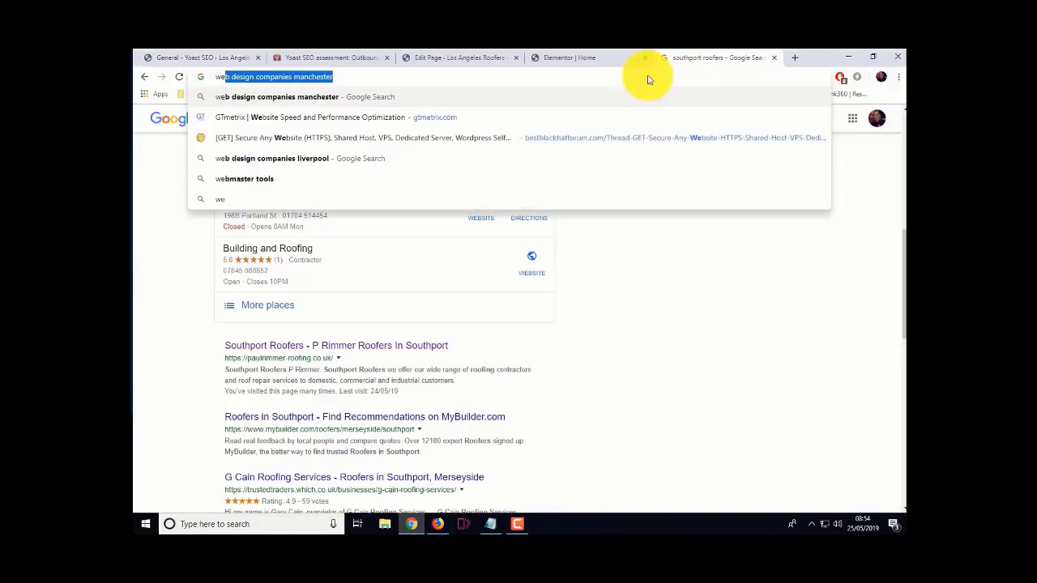
pyautogui.write('bmaster tools')
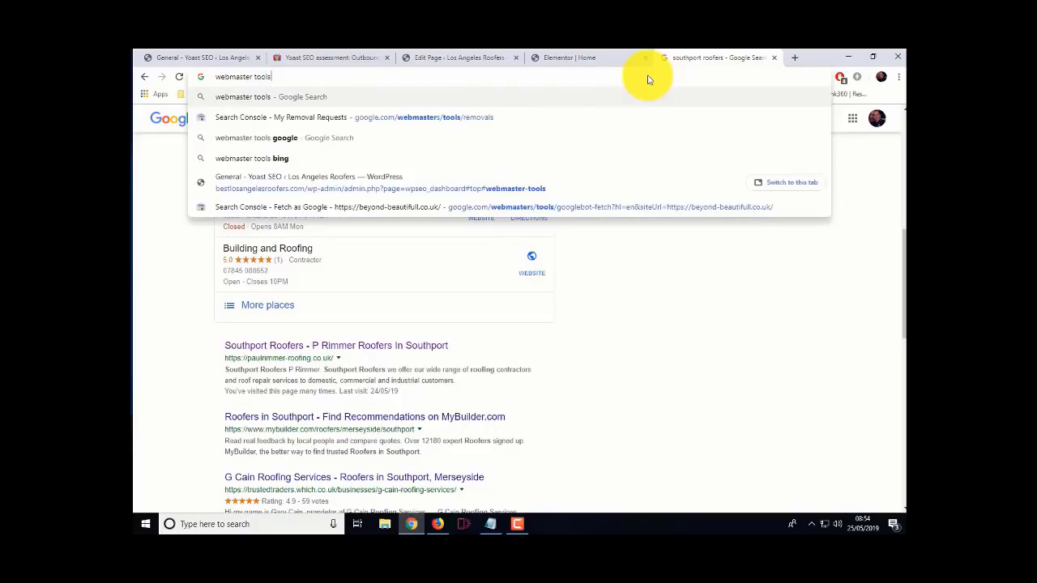
pyautogui.press('Return')
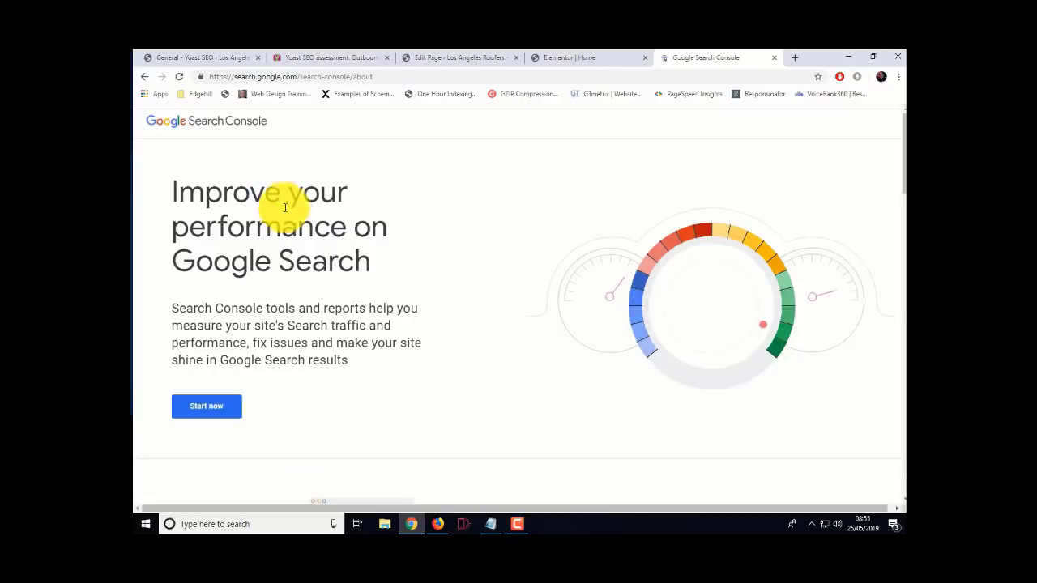
pyautogui.click(199, 409)
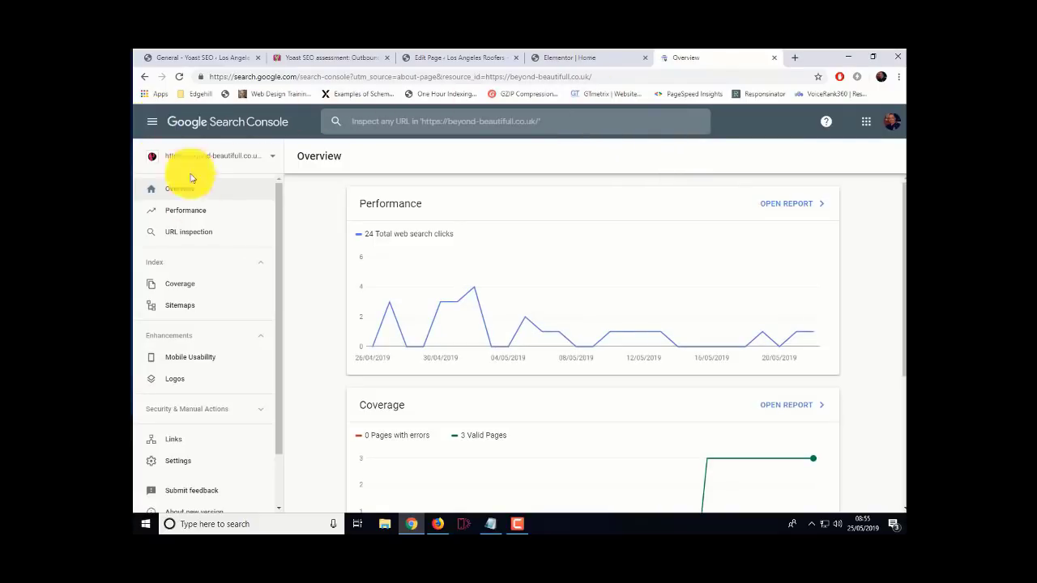
# Switch to the old version of Search Console and show its home list of all properties
pyautogui.scroll(-1, 211, 415)
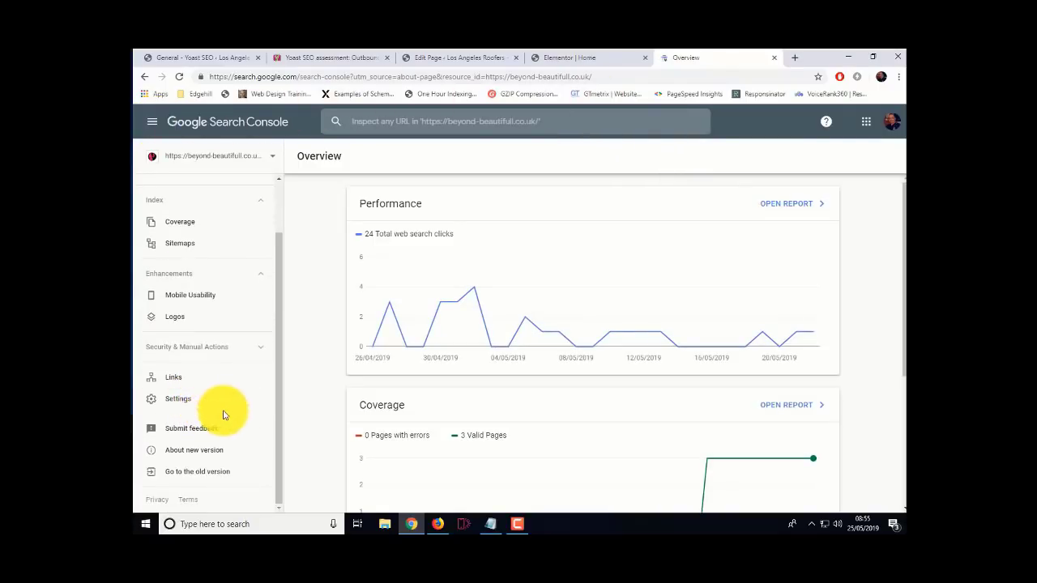
pyautogui.click(195, 477)
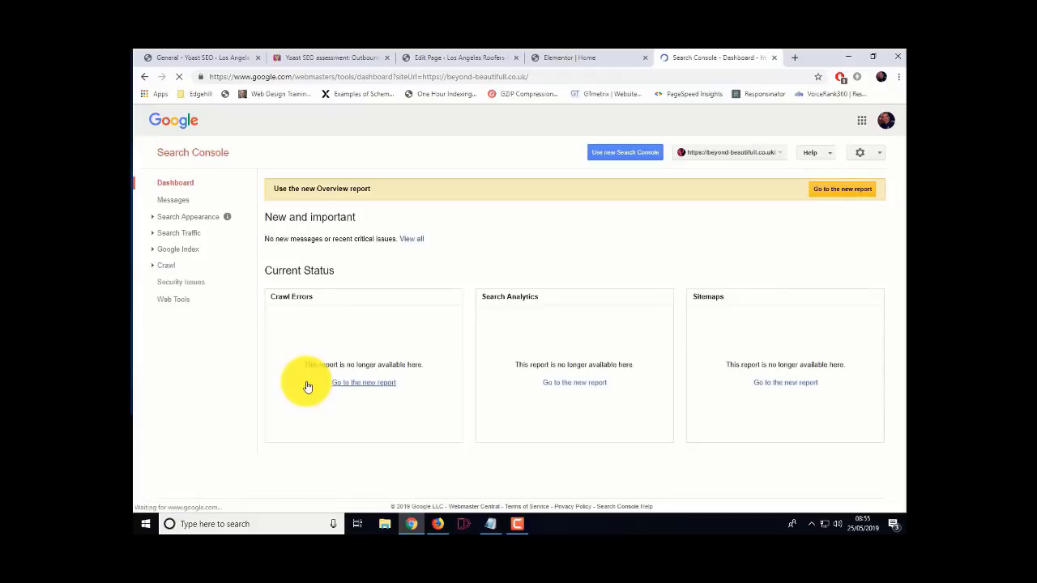
pyautogui.click(189, 154)
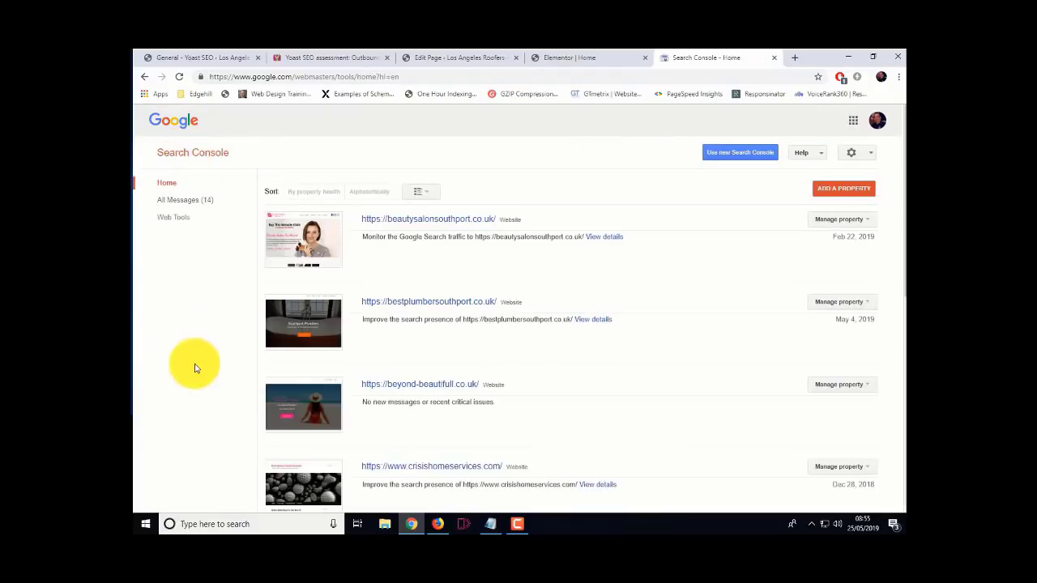
pyautogui.scroll(-3, 219, 326)
pyautogui.scroll(3, 219, 326)
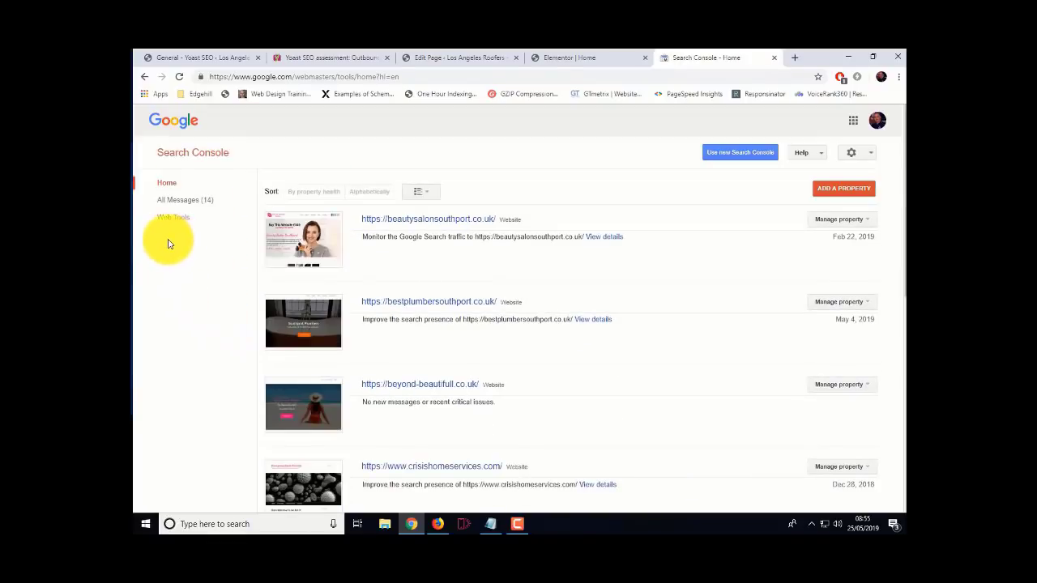
pyautogui.click(844, 190)
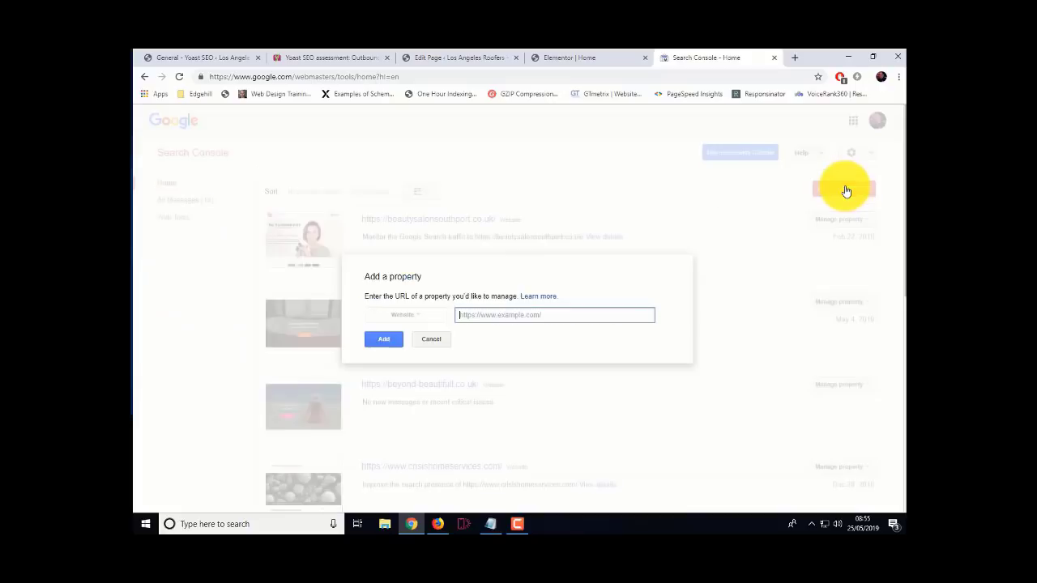
pyautogui.click(439, 525)
pyautogui.click(384, 75)
pyautogui.click(405, 106)
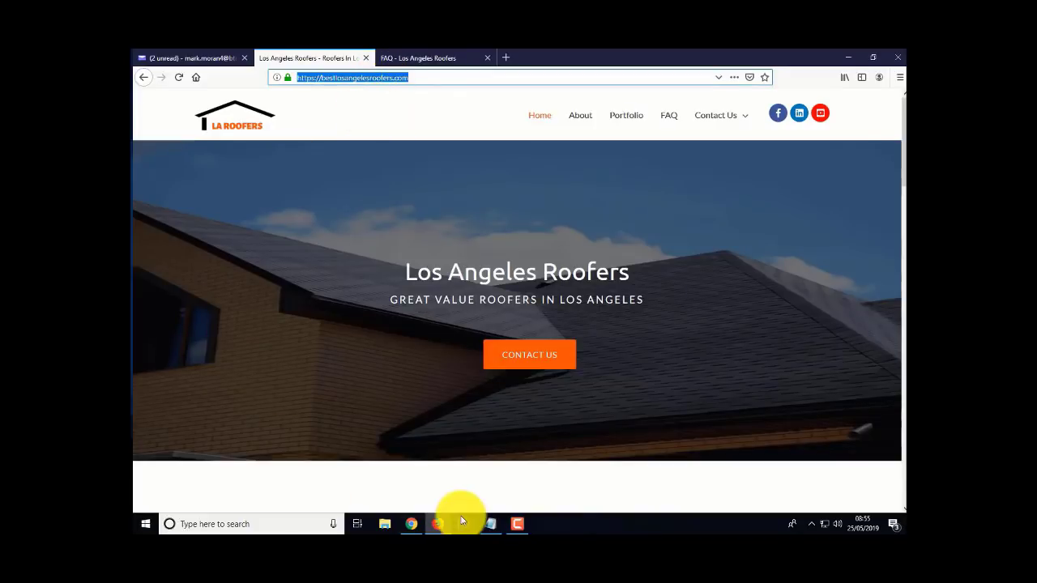
pyautogui.click(412, 525)
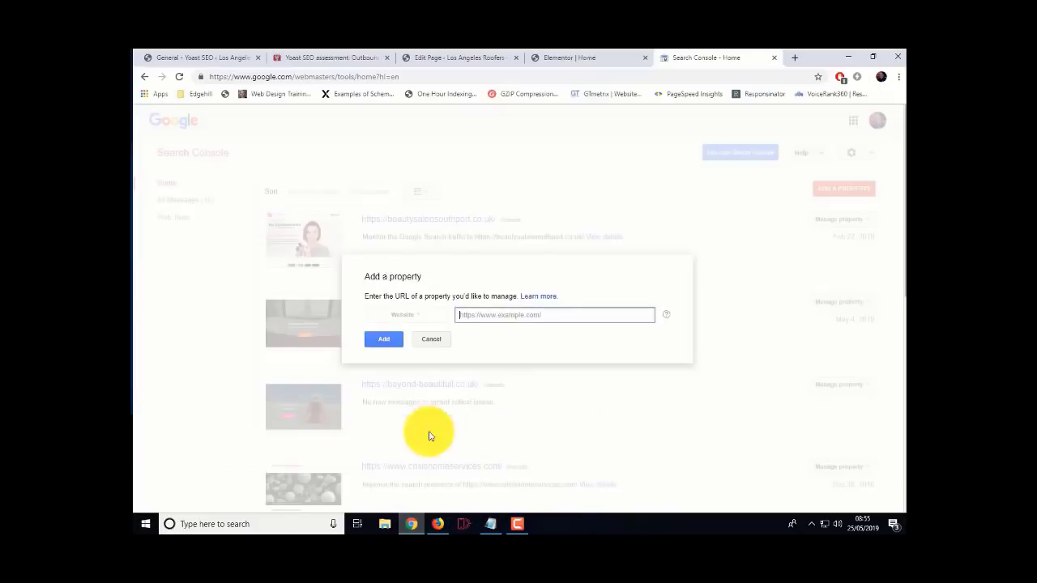
pyautogui.rightClick(459, 316)
pyautogui.click(486, 398)
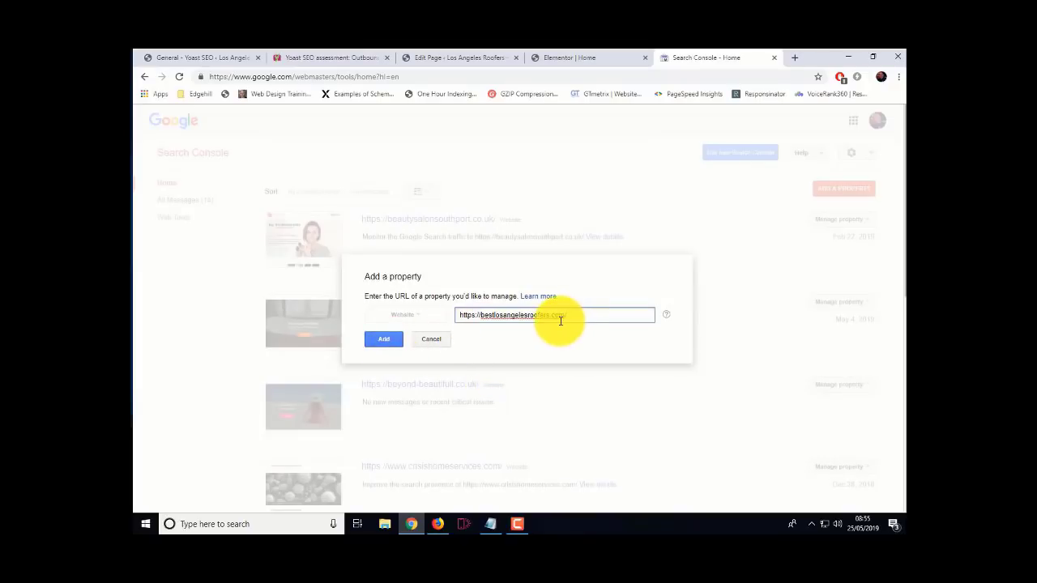
pyautogui.click(384, 341)
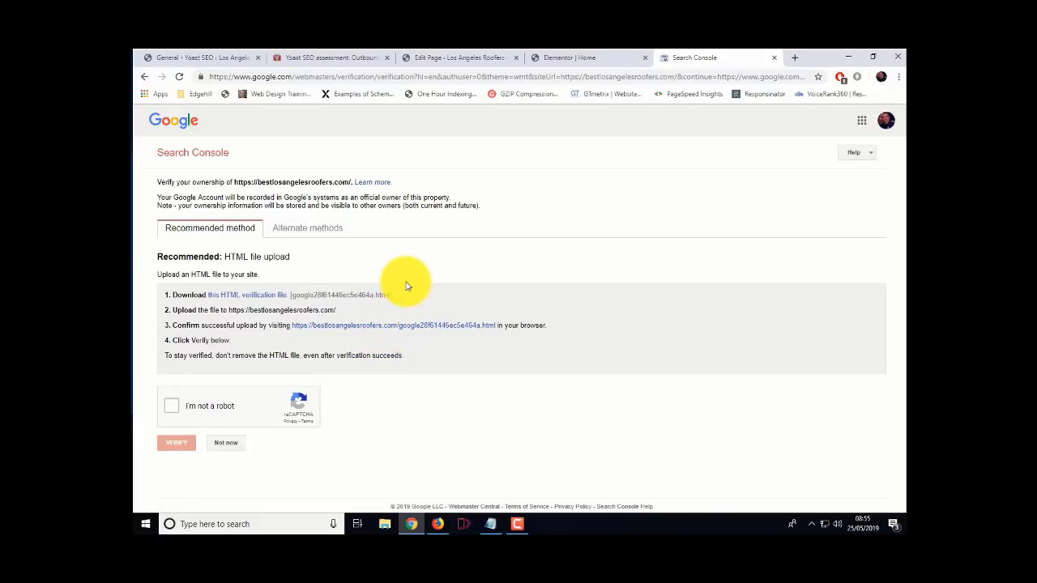
# Choose the alternate HTML tag method for verifying ownership and copy the whole verification meta tag
pyautogui.click(306, 234)
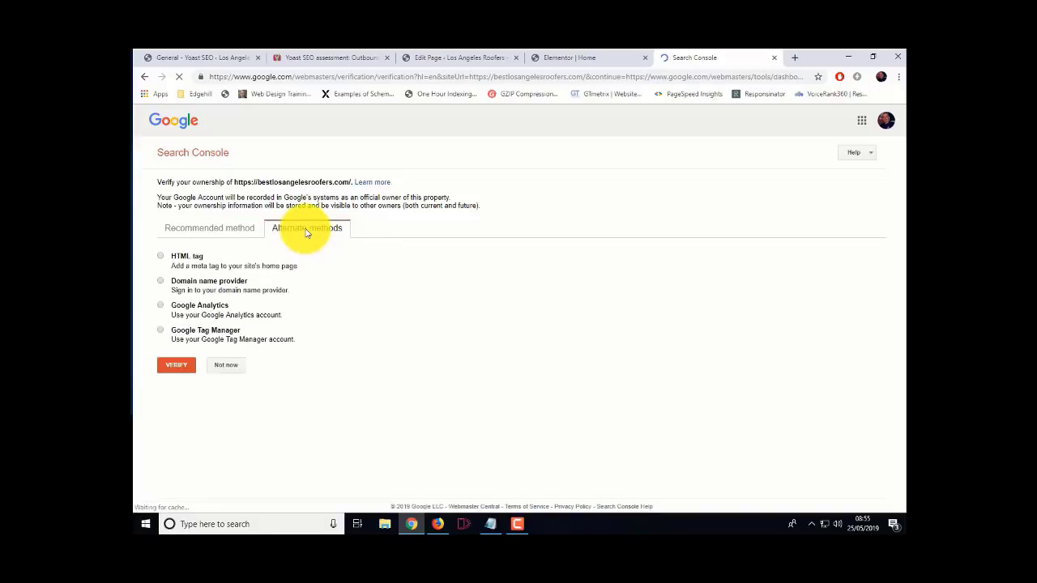
pyautogui.click(160, 259)
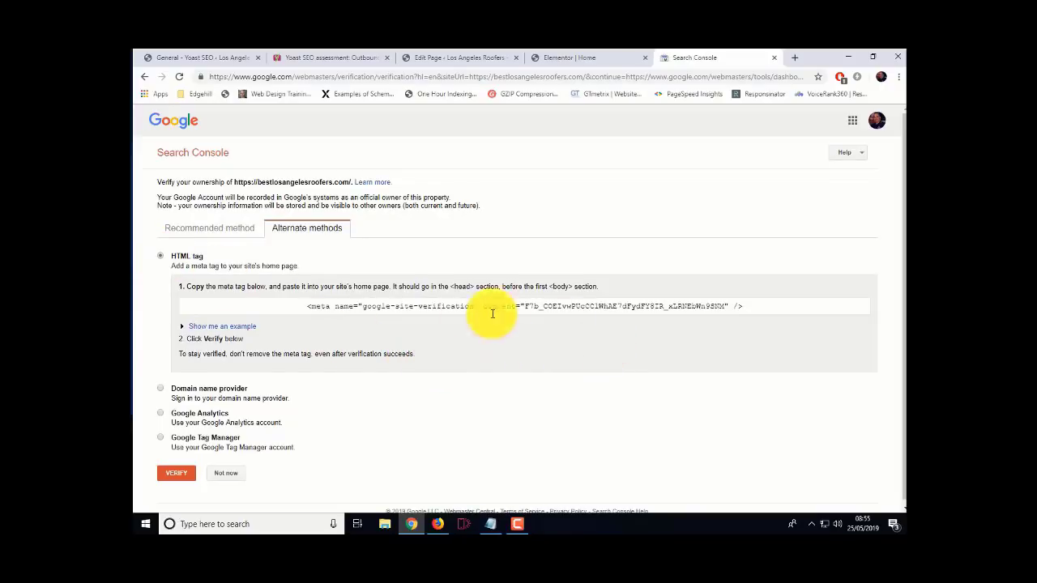
pyautogui.moveTo(304, 307); pyautogui.dragTo(708, 307)
pyautogui.rightClick(705, 306)
pyautogui.click(701, 314)
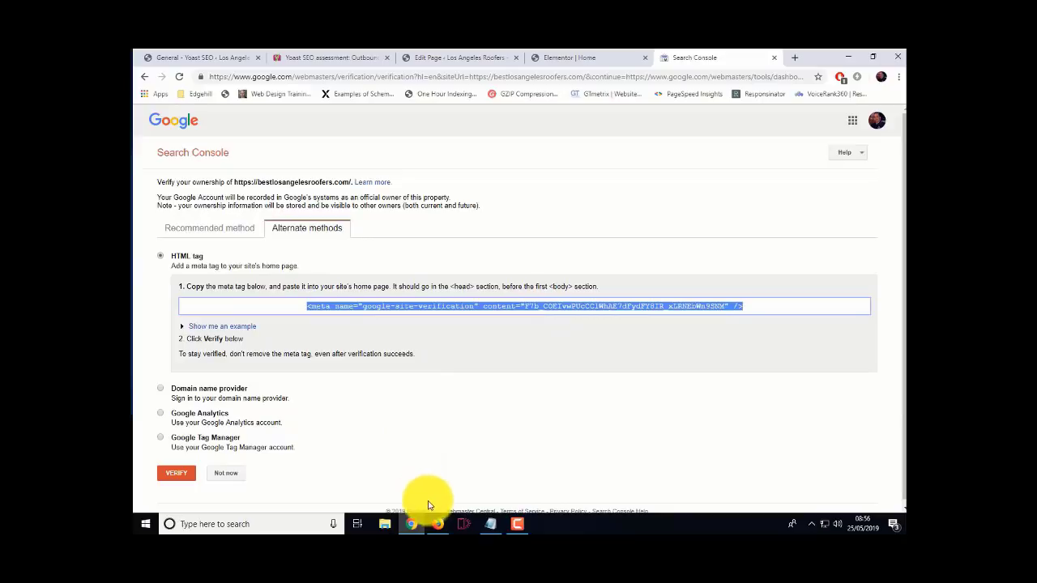
# Paste the tag as Yoast SEO's Google verification code, strip the surrounding meta markup so only the code remains, and save the changes
pyautogui.click(230, 59)
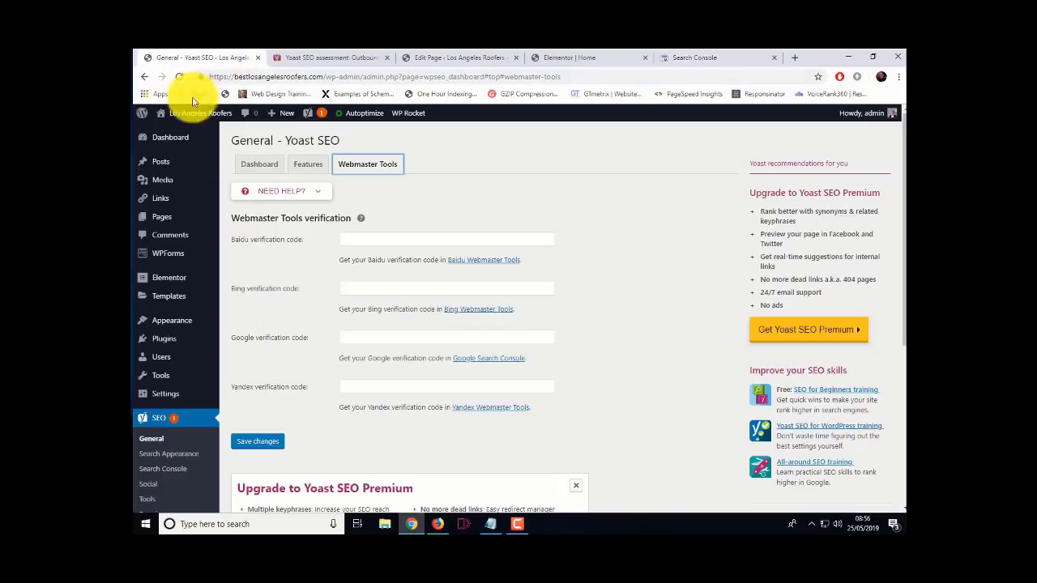
pyautogui.rightClick(348, 339)
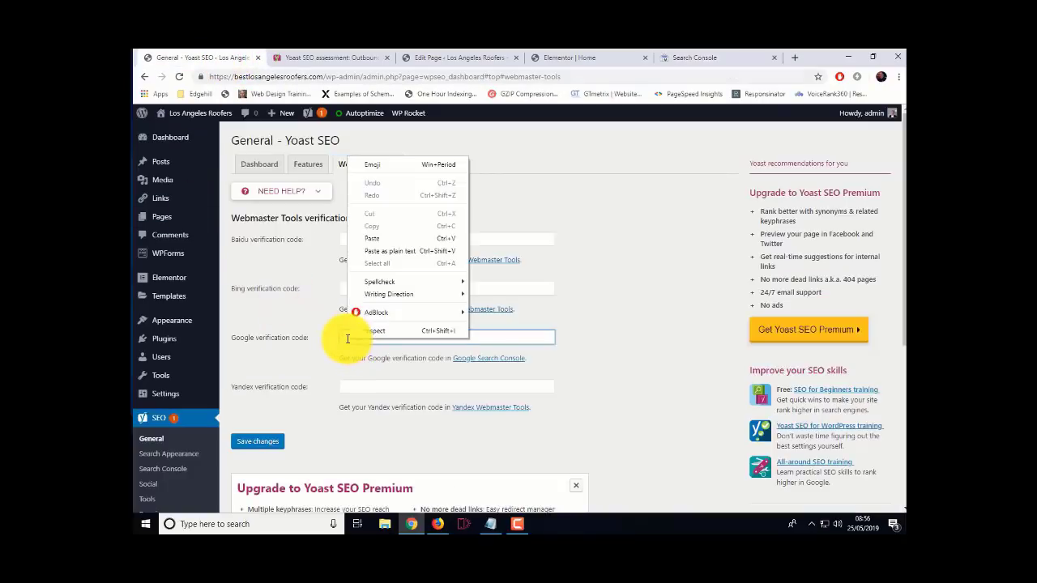
pyautogui.click(383, 244)
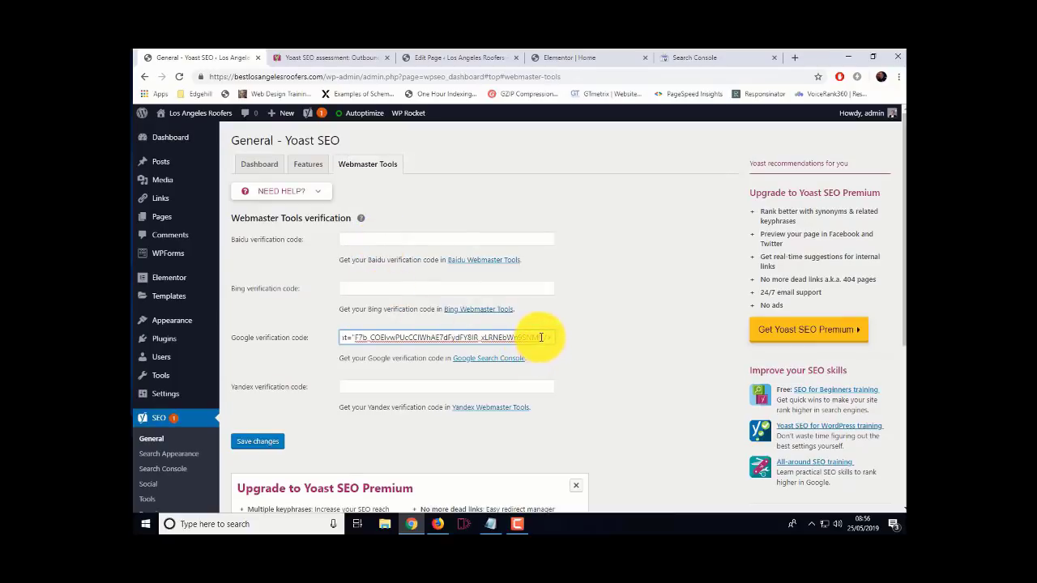
pyautogui.moveTo(568, 341); pyautogui.dragTo(606, 341)
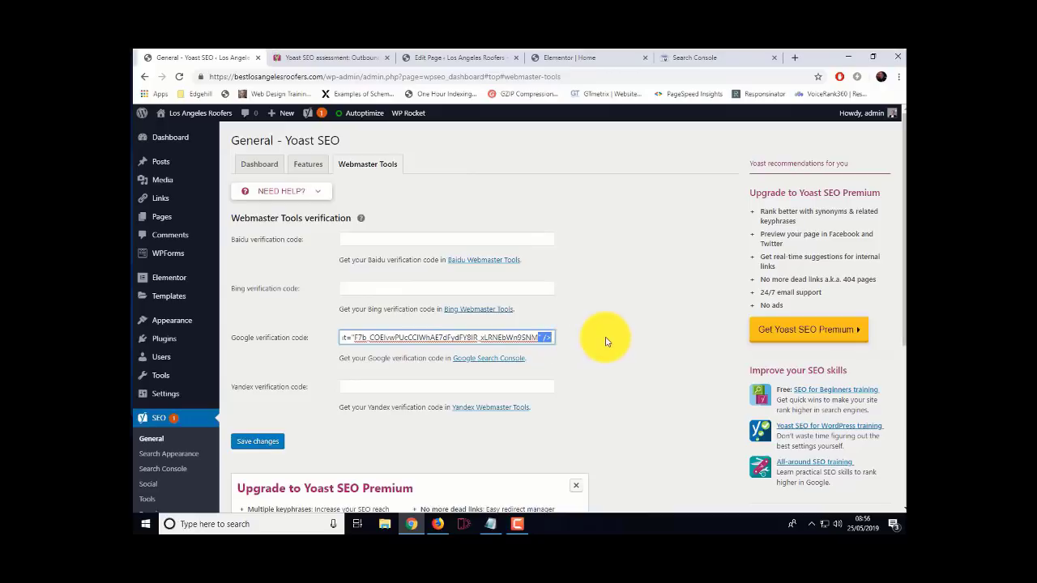
pyautogui.press('BackSpace')
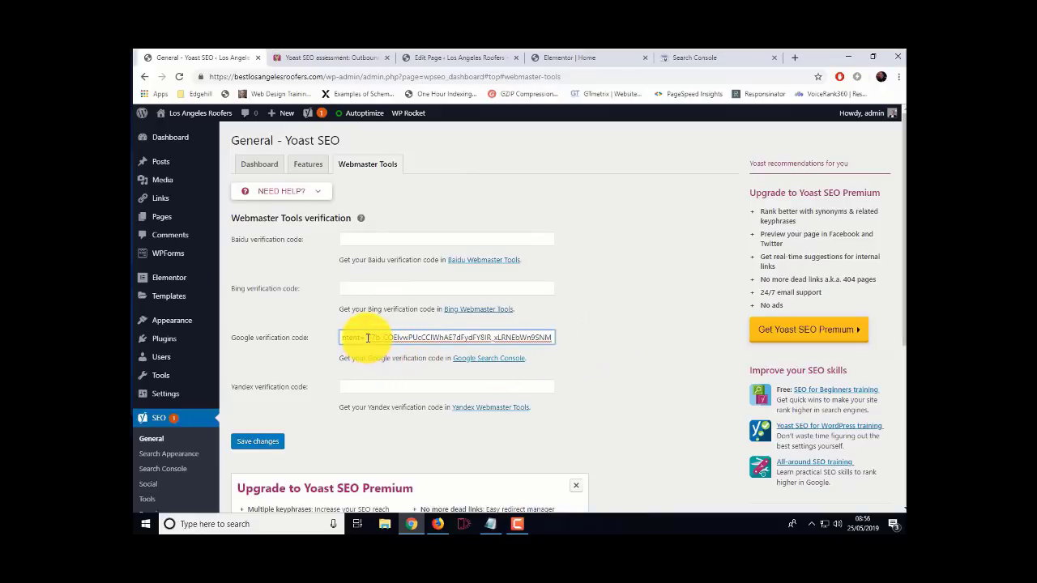
pyautogui.moveTo(367, 338); pyautogui.dragTo(353, 337)
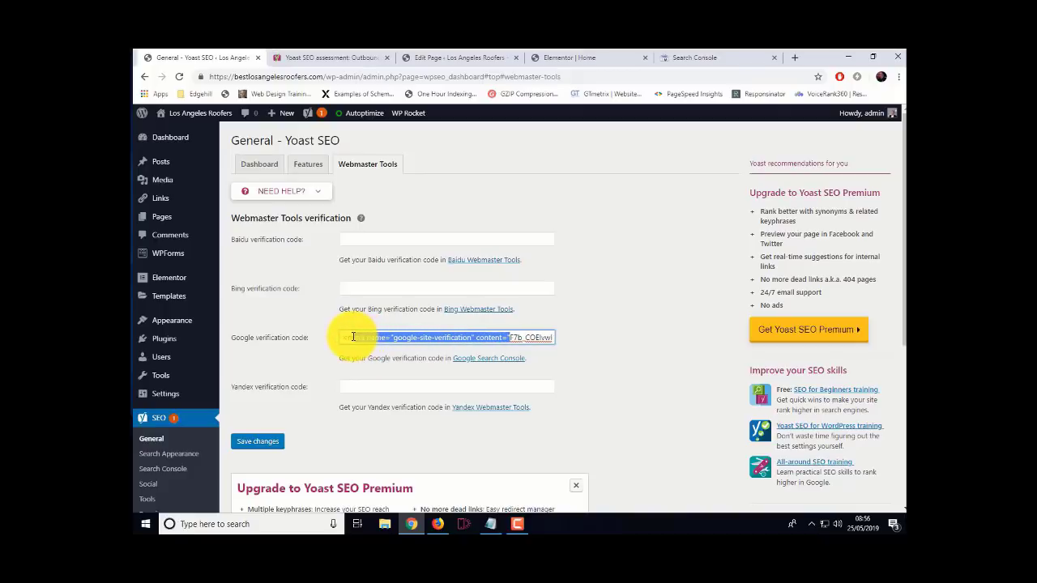
pyautogui.press('BackSpace')
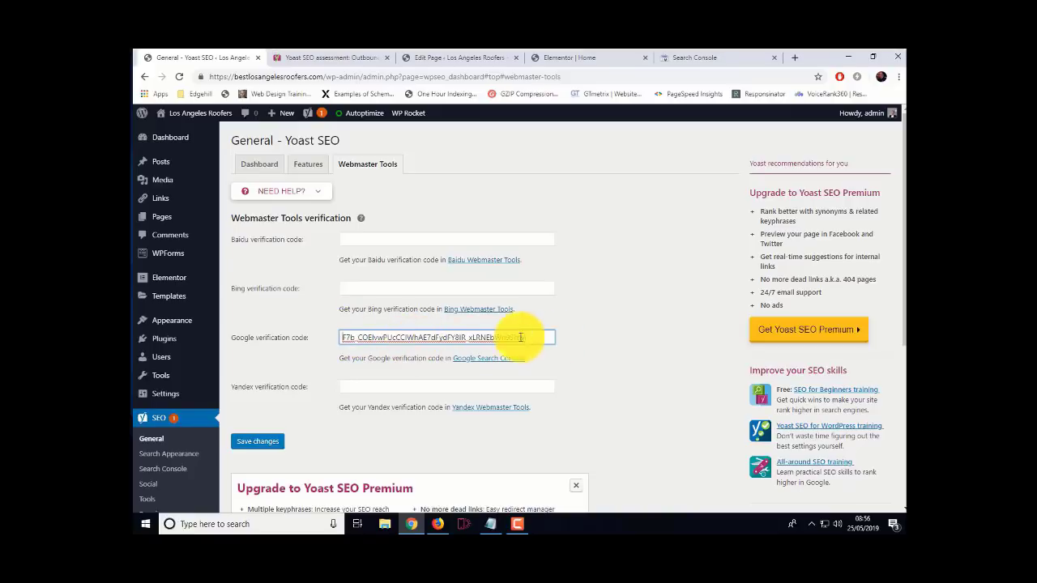
pyautogui.click(260, 438)
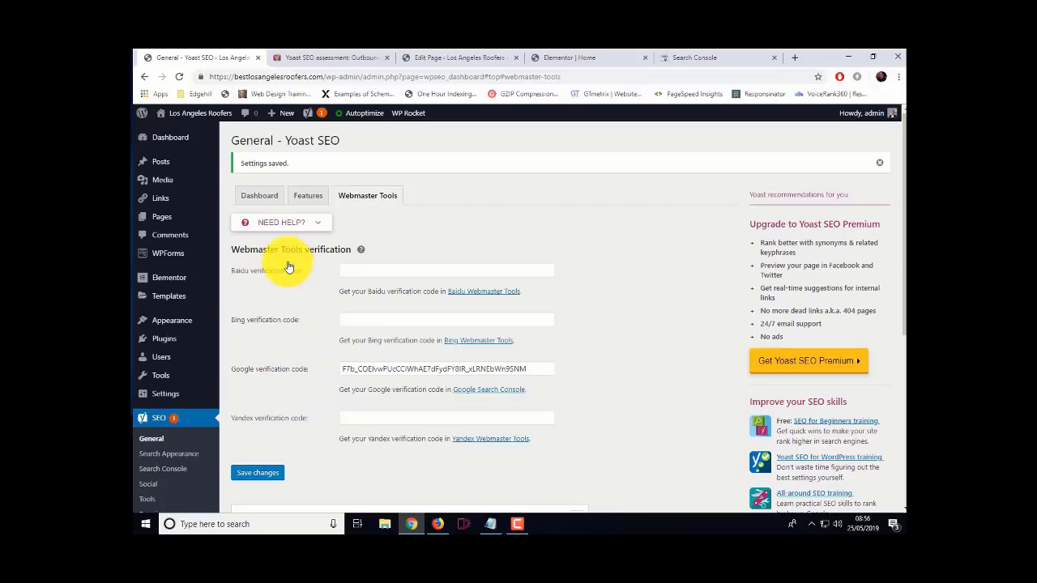
# Reload the Los Angeles Roofers home page in Firefox, and verify ownership of the property in Search Console in Chrome
pyautogui.click(438, 524)
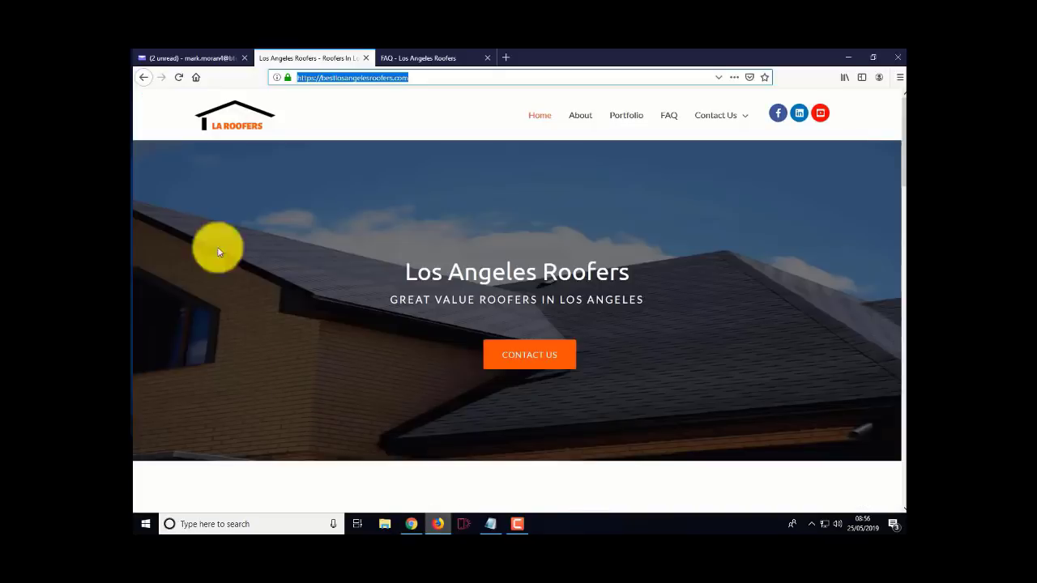
pyautogui.click(177, 78)
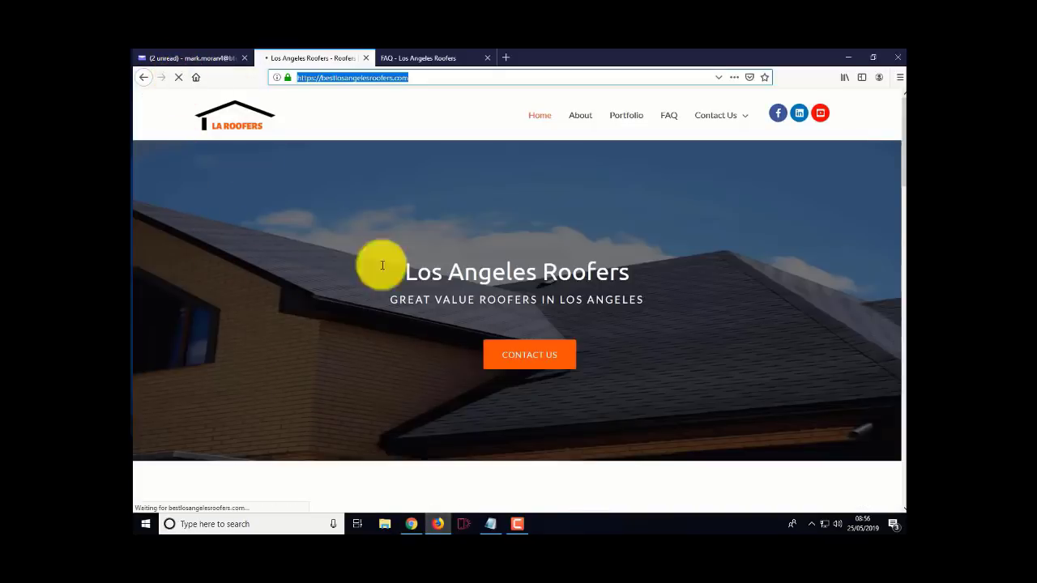
pyautogui.click(411, 524)
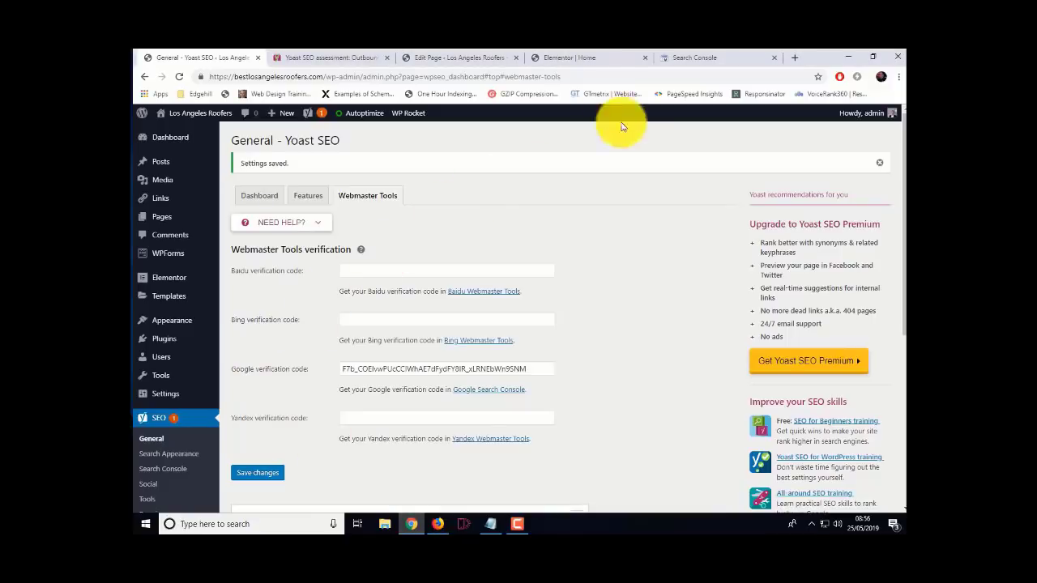
pyautogui.click(695, 58)
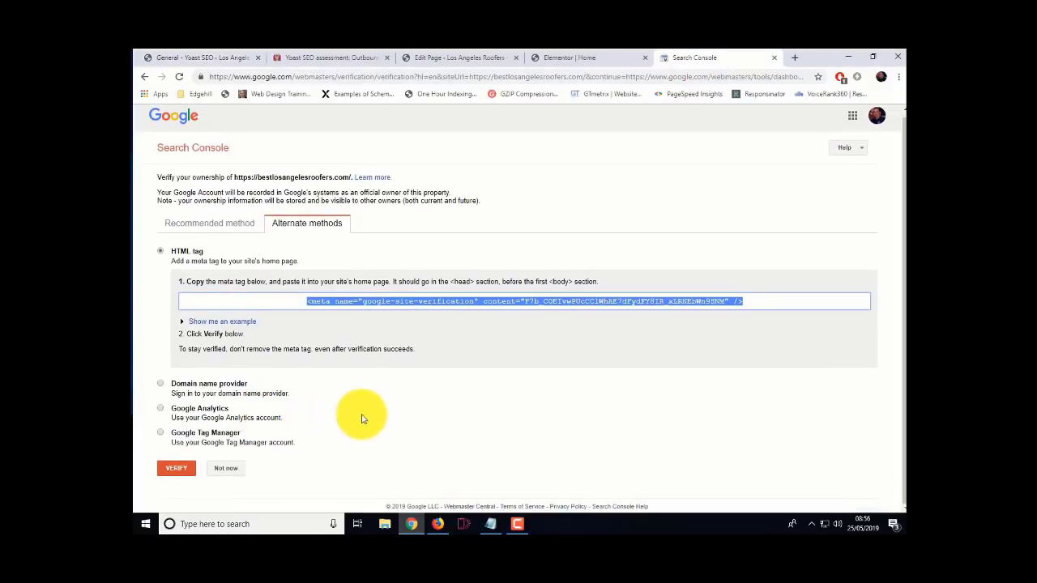
pyautogui.click(175, 472)
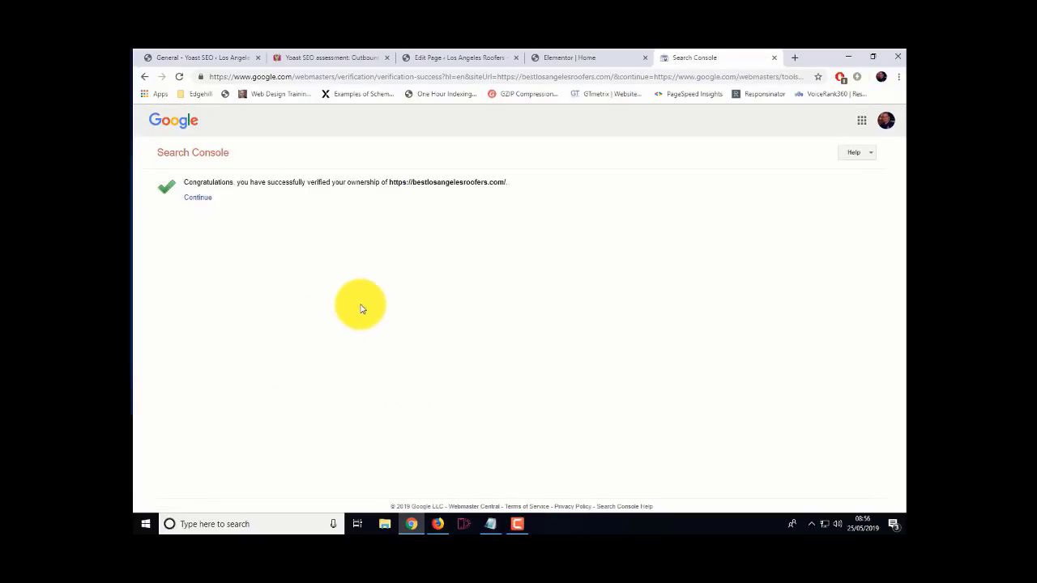
# Continue to the verified property and open its Sitemaps report in the new Search Console
pyautogui.click(198, 198)
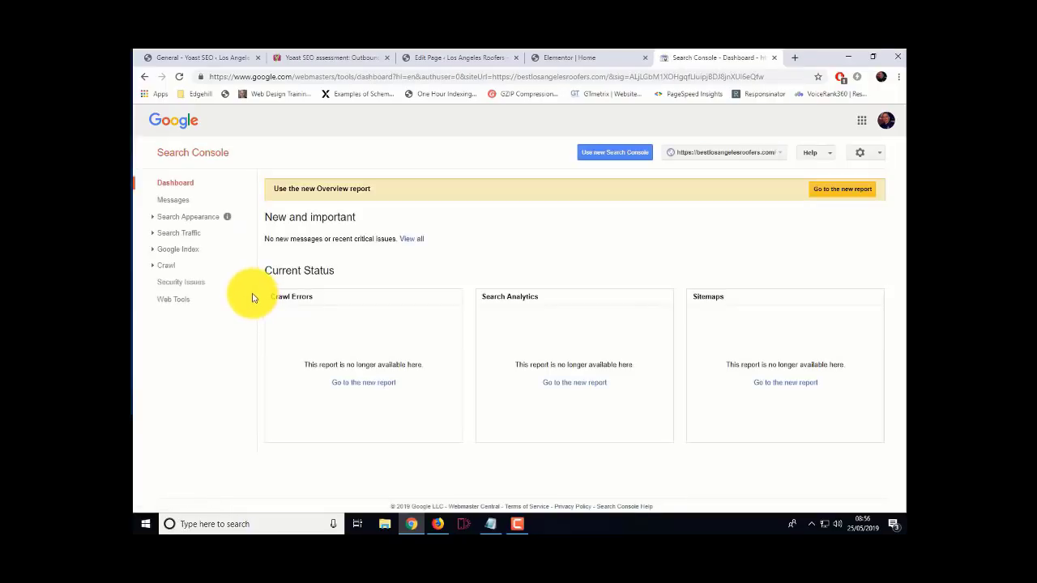
pyautogui.click(765, 386)
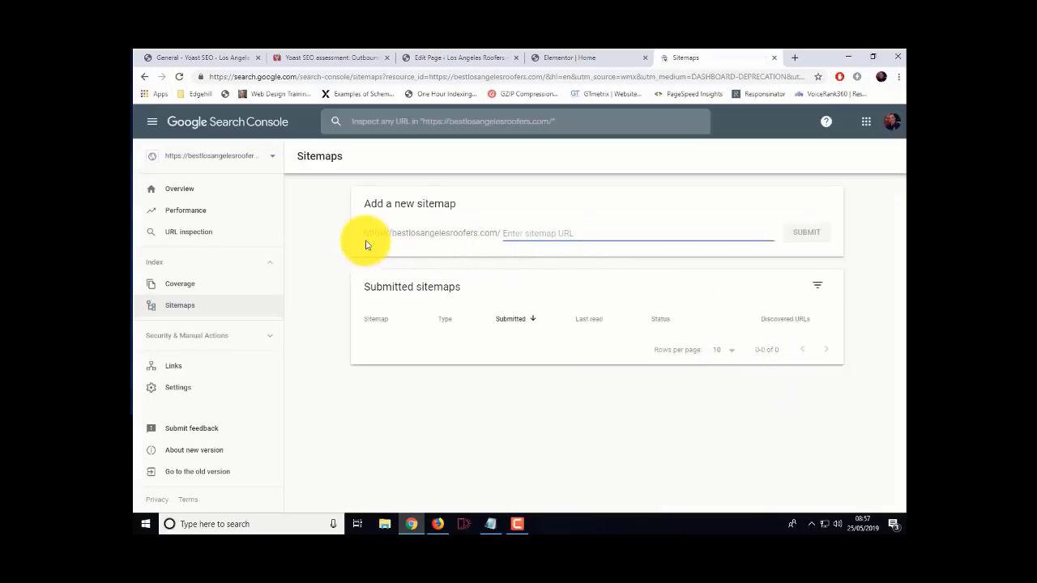
# Find the XML sitemaps feature in the Yoast SEO general settings, show its help text and open the site's XML sitemap
pyautogui.click(199, 56)
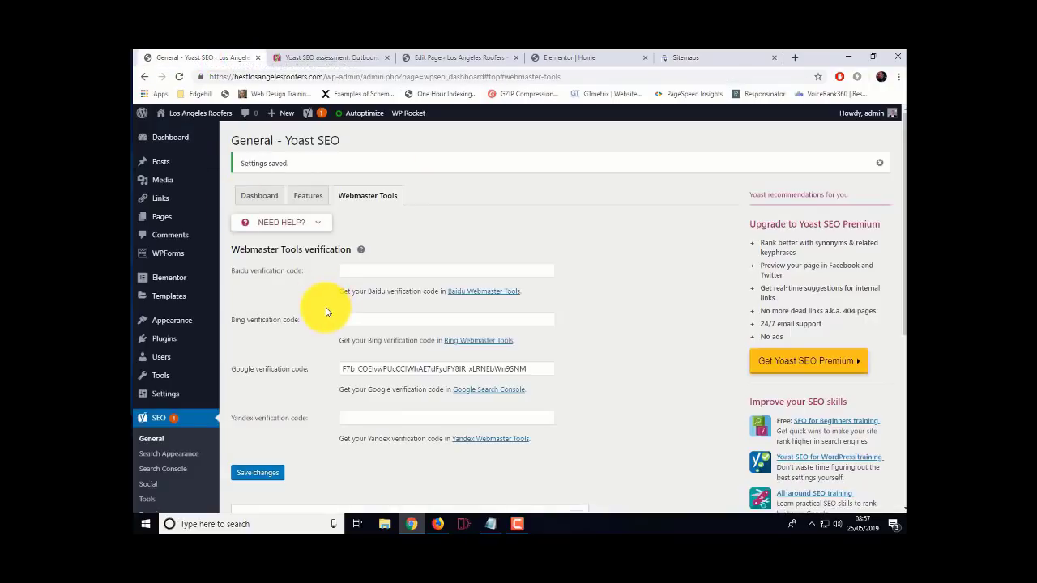
pyautogui.scroll(-4, 328, 306)
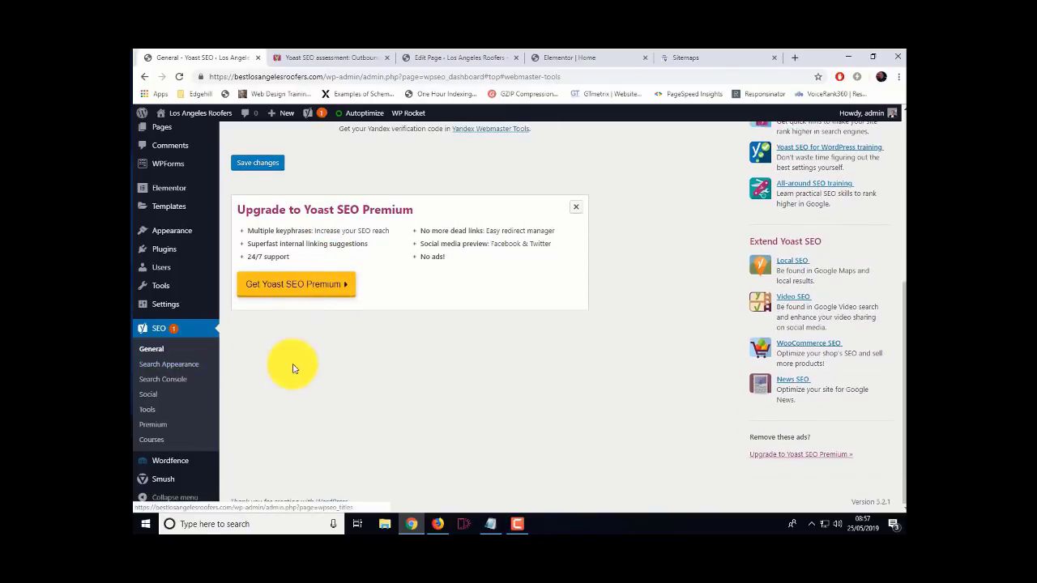
pyautogui.scroll(5, 289, 364)
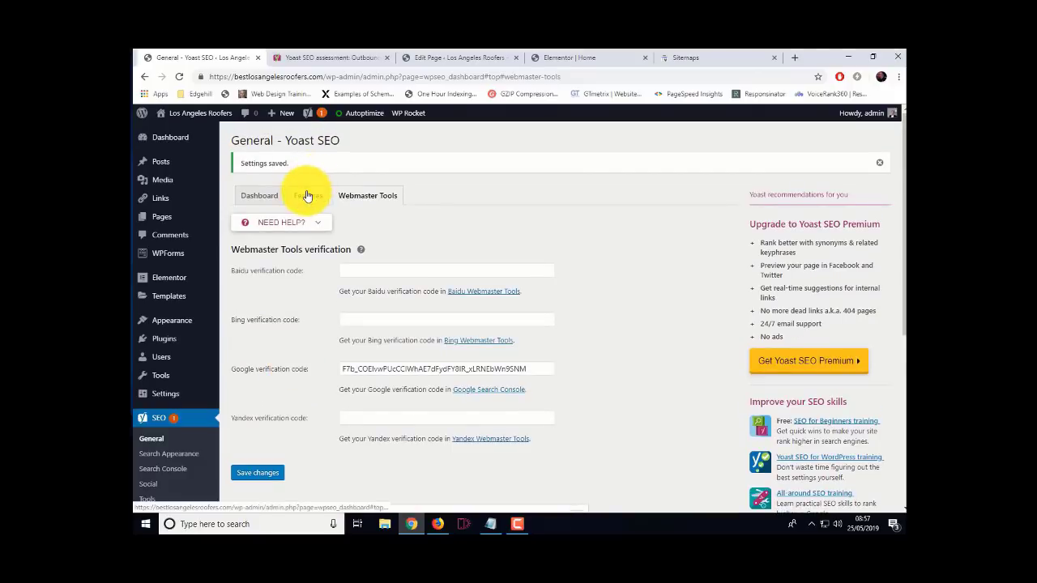
pyautogui.click(308, 196)
pyautogui.scroll(-3, 382, 346)
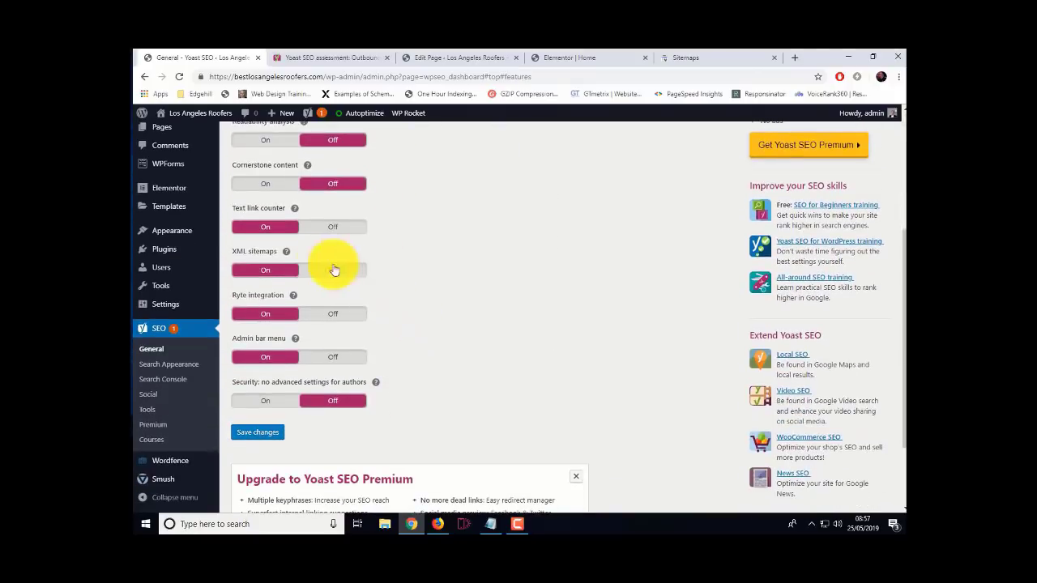
pyautogui.scroll(5, 412, 297)
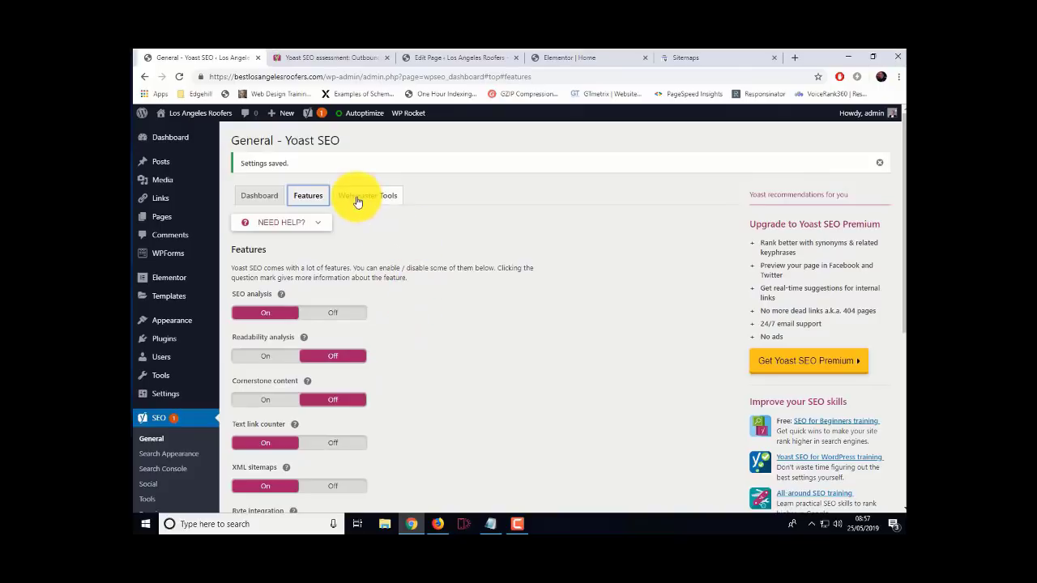
pyautogui.scroll(-4, 456, 375)
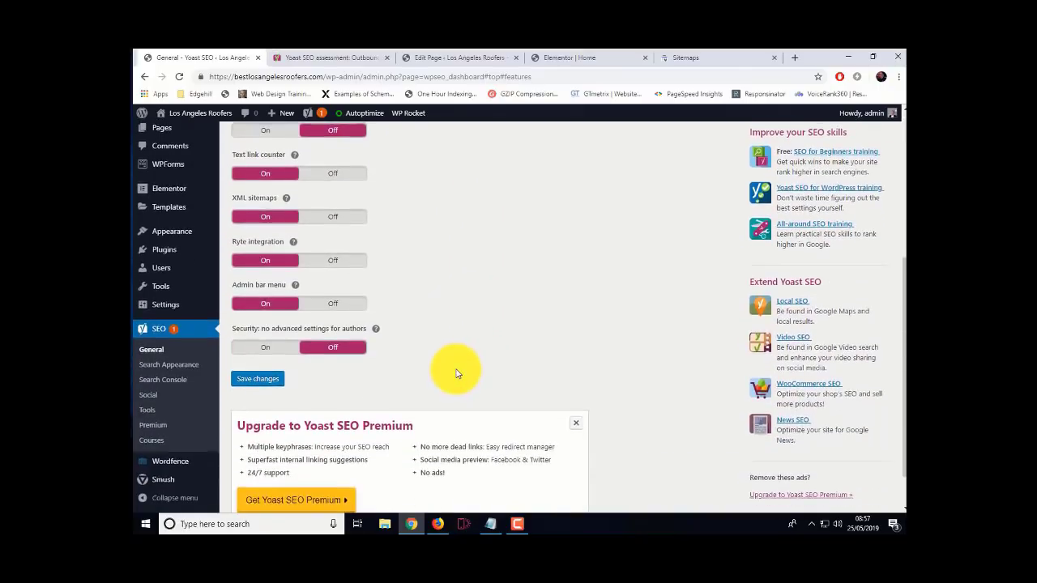
pyautogui.scroll(1, 456, 372)
pyautogui.click(286, 252)
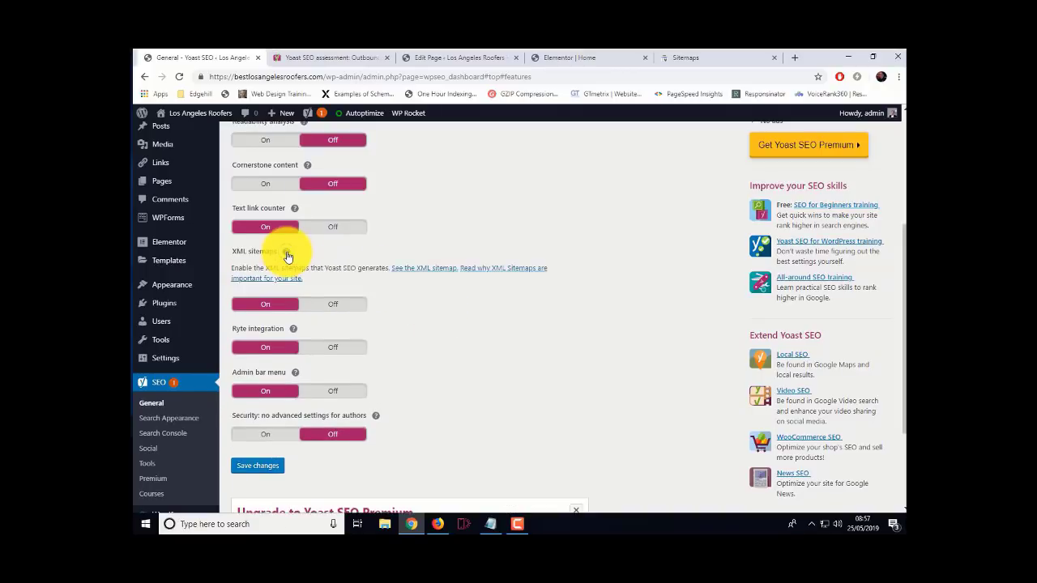
pyautogui.click(409, 270)
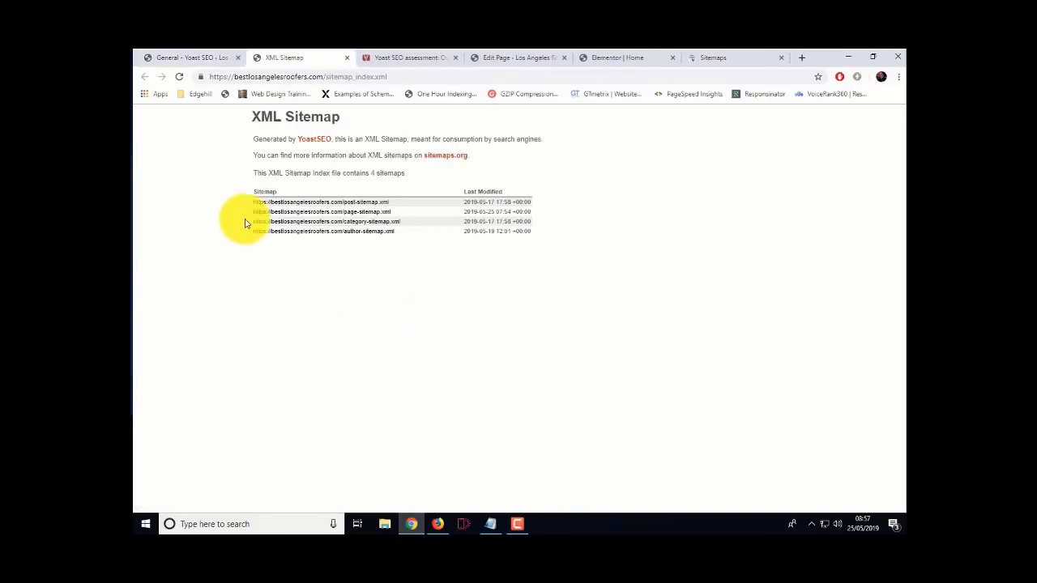
# Copy only the file name sitemap_index.xml from the XML sitemap's web address
pyautogui.click(328, 77)
pyautogui.moveTo(326, 76); pyautogui.dragTo(388, 77)
pyautogui.rightClick(374, 80)
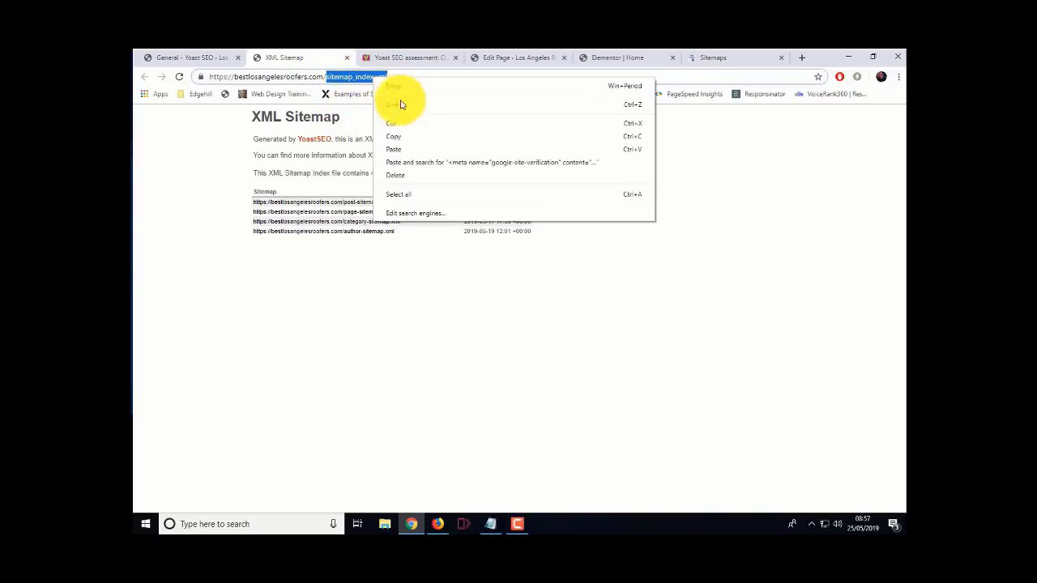
pyautogui.click(396, 135)
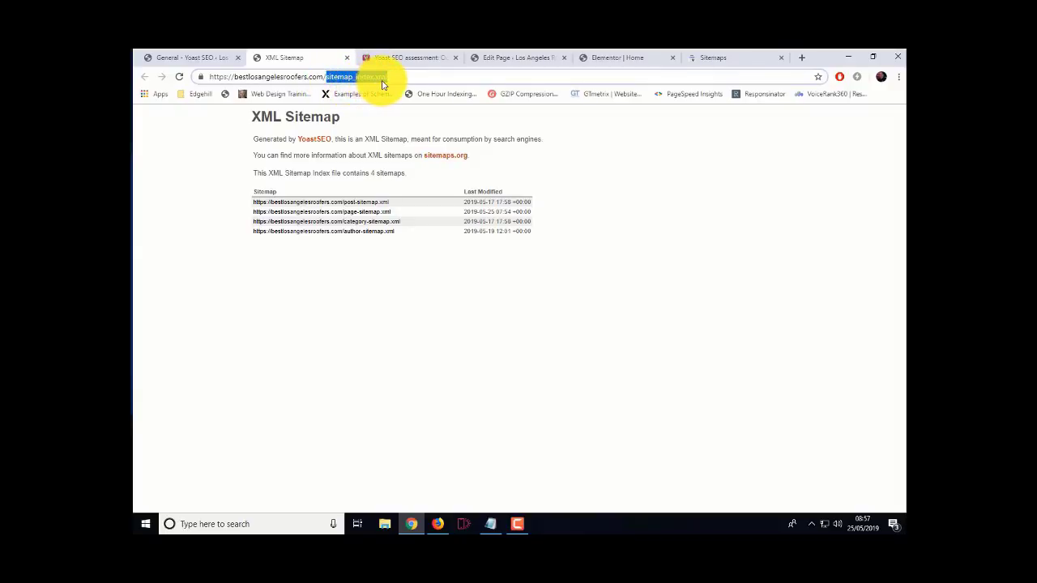
# Submit sitemap_index.xml as a new sitemap for the property in Search Console and dismiss the confirmation
pyautogui.click(738, 60)
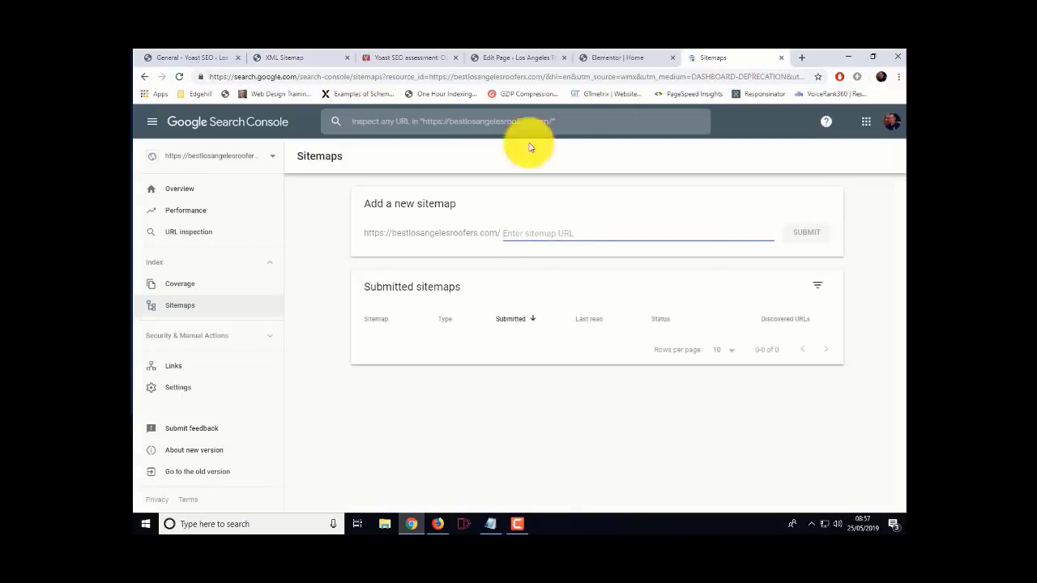
pyautogui.rightClick(513, 233)
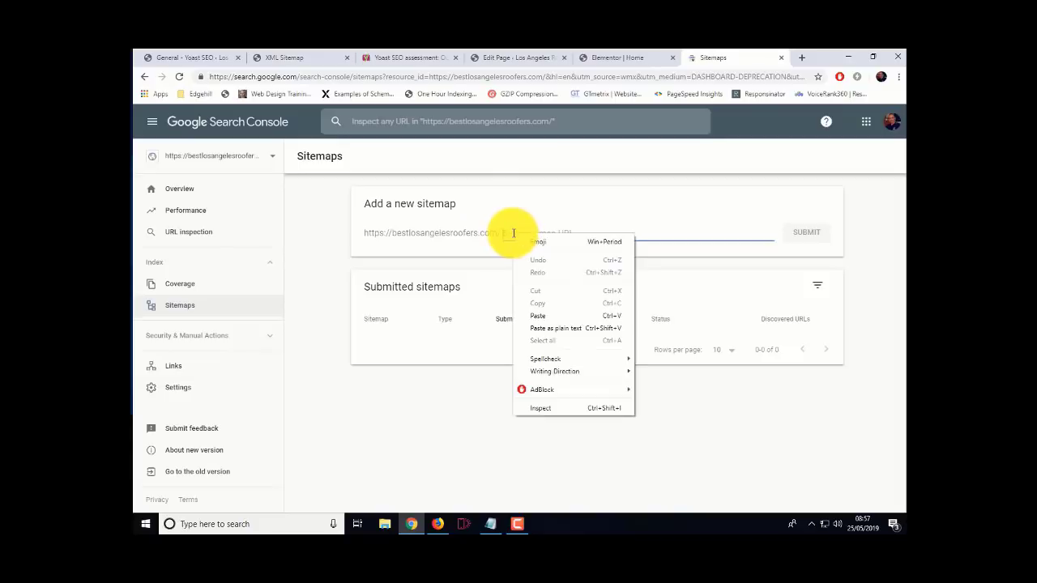
pyautogui.click(550, 310)
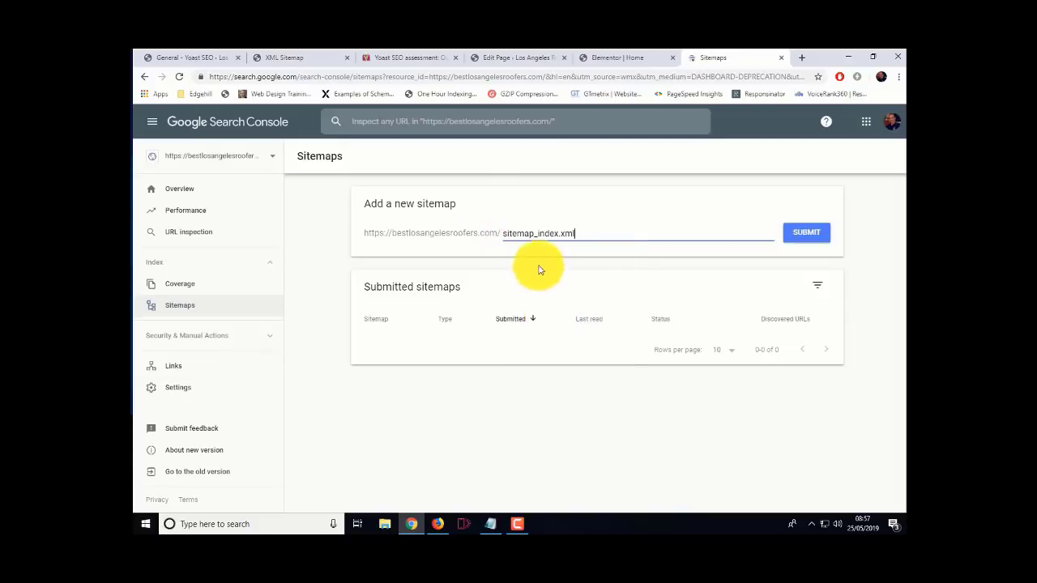
pyautogui.click(805, 235)
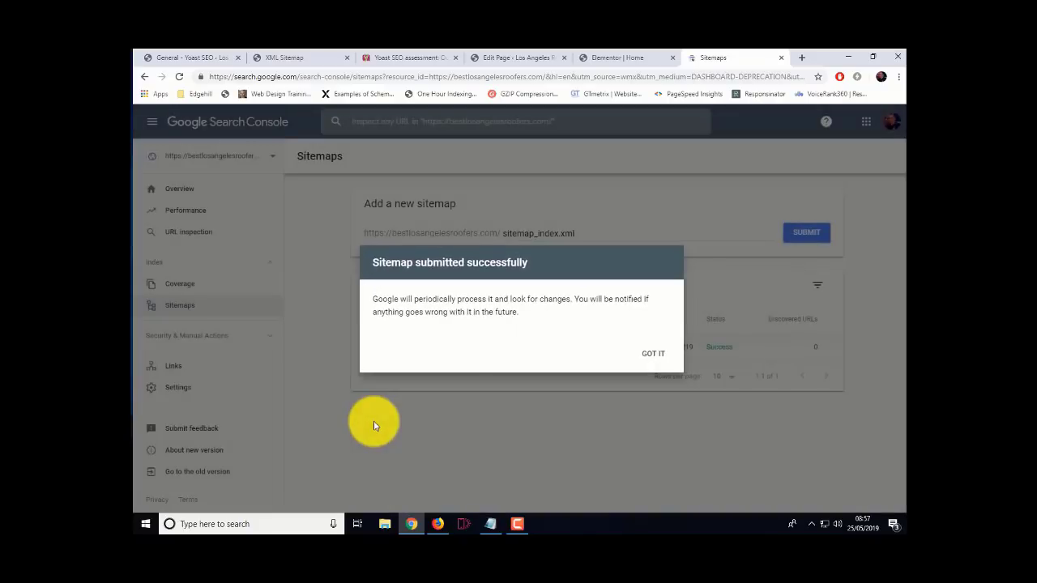
pyautogui.click(648, 353)
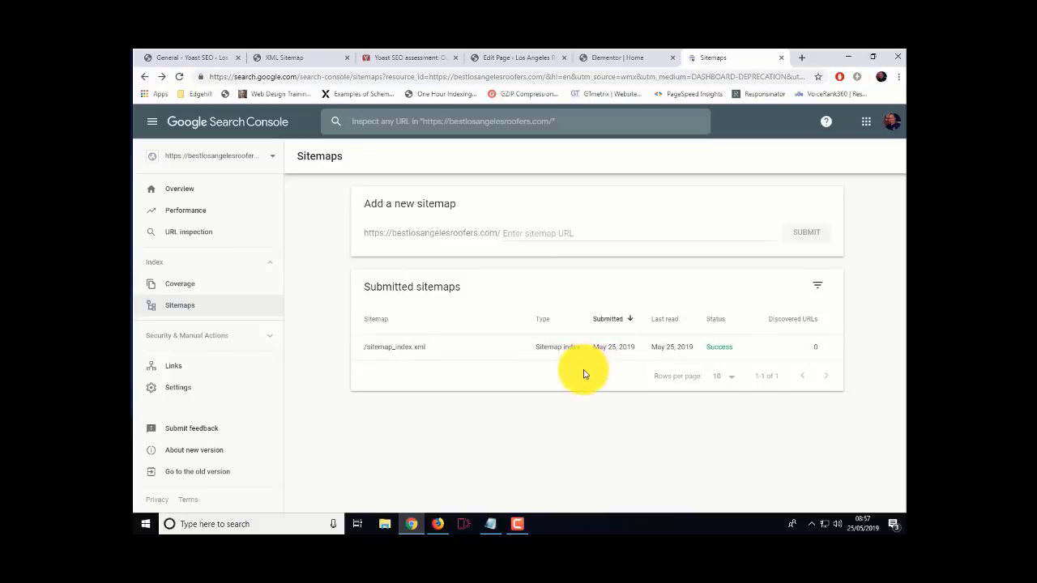
pyautogui.click(195, 238)
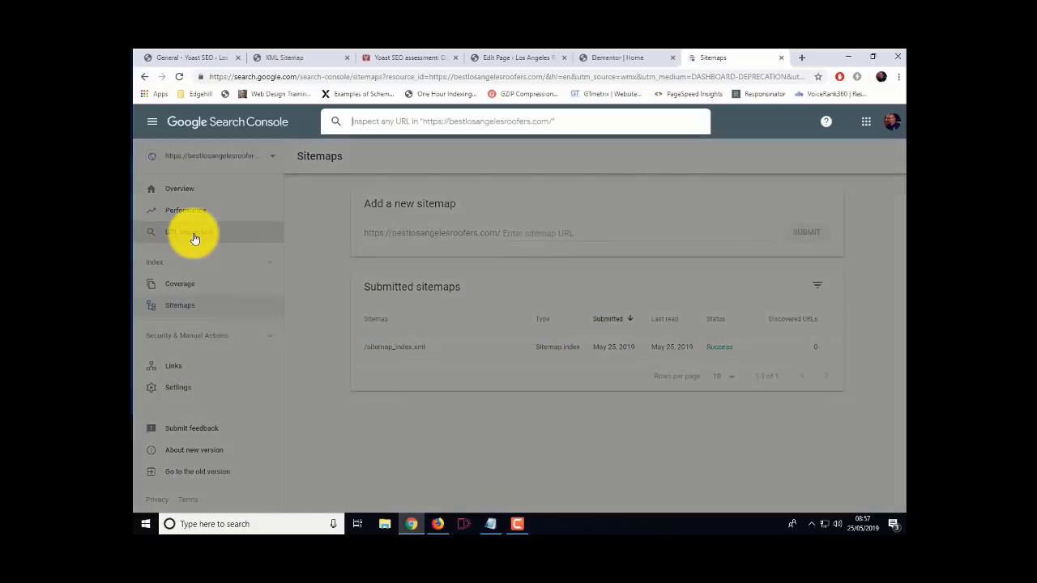
pyautogui.click(437, 524)
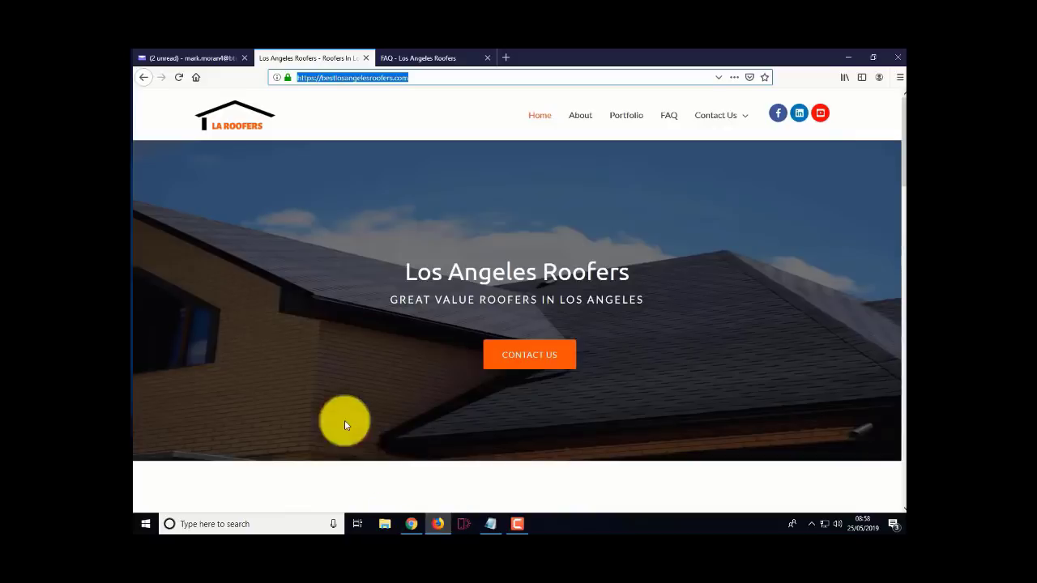
pyautogui.rightClick(351, 78)
pyautogui.click(371, 109)
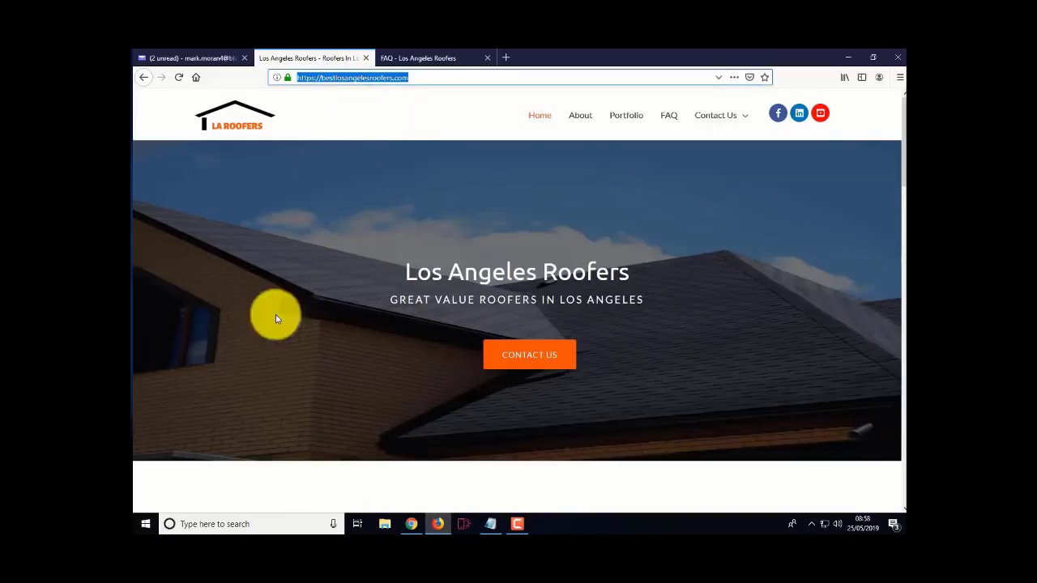
pyautogui.click(413, 519)
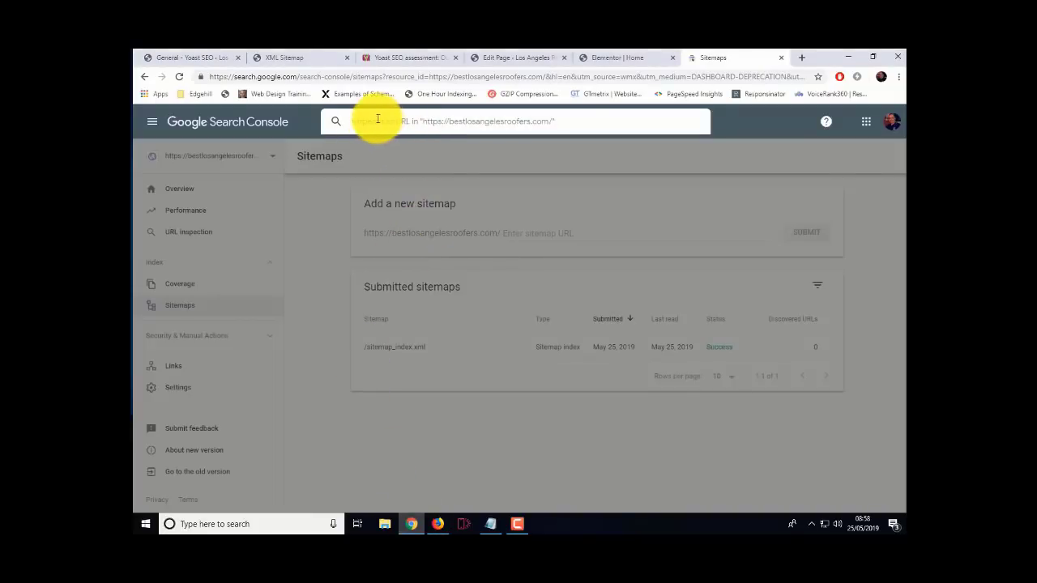
pyautogui.rightClick(367, 120)
pyautogui.click(397, 201)
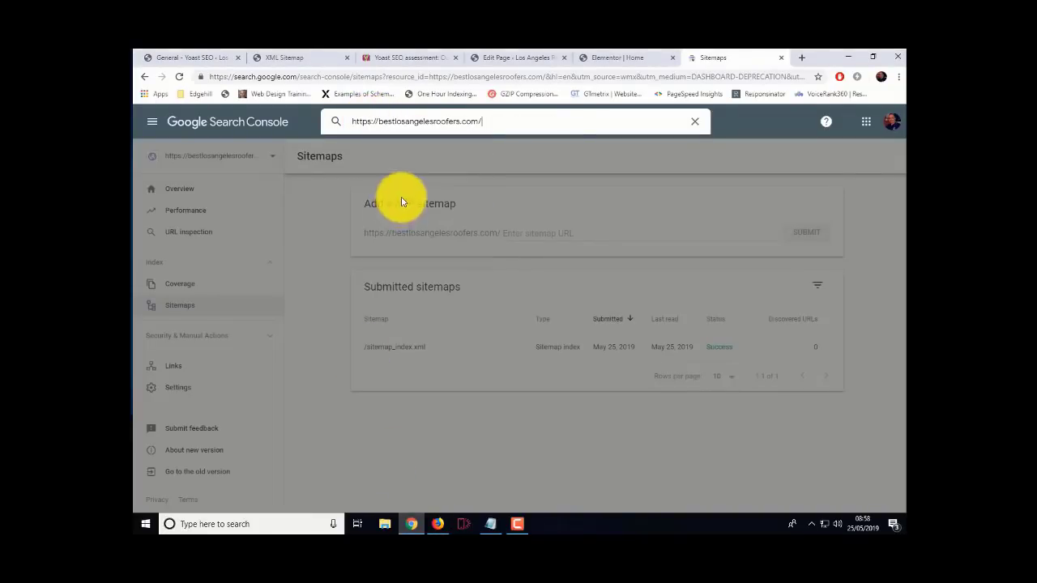
pyautogui.press('Return')
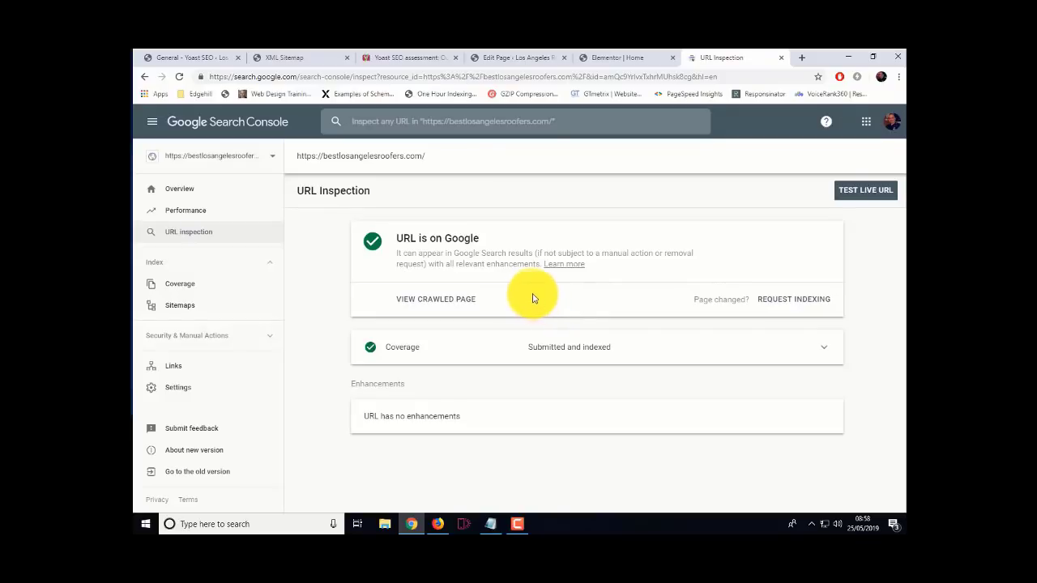
# Start the live URL test for the home page, and look through that page down to its footer in Firefox
pyautogui.click(868, 194)
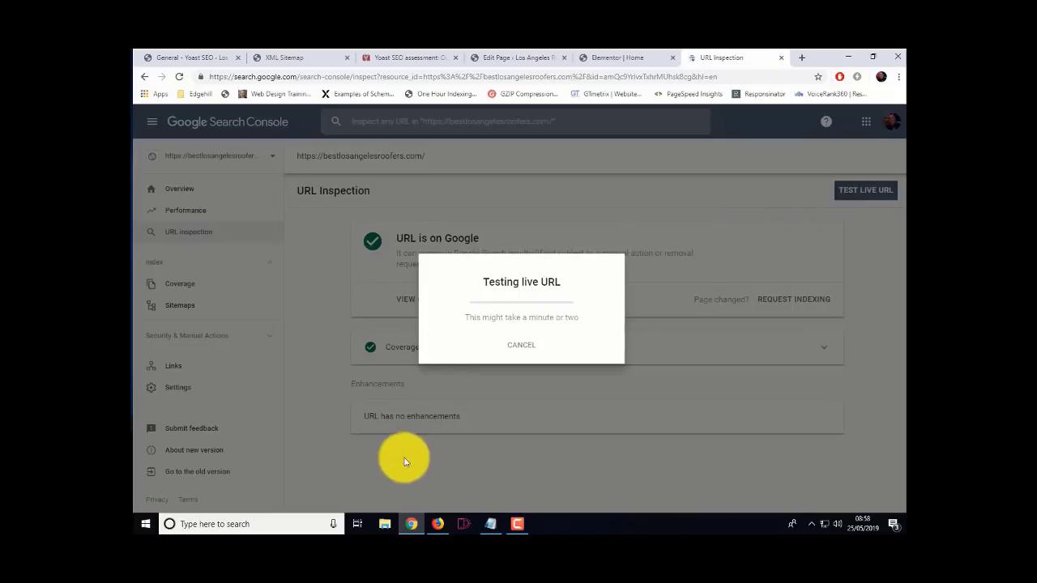
pyautogui.click(438, 523)
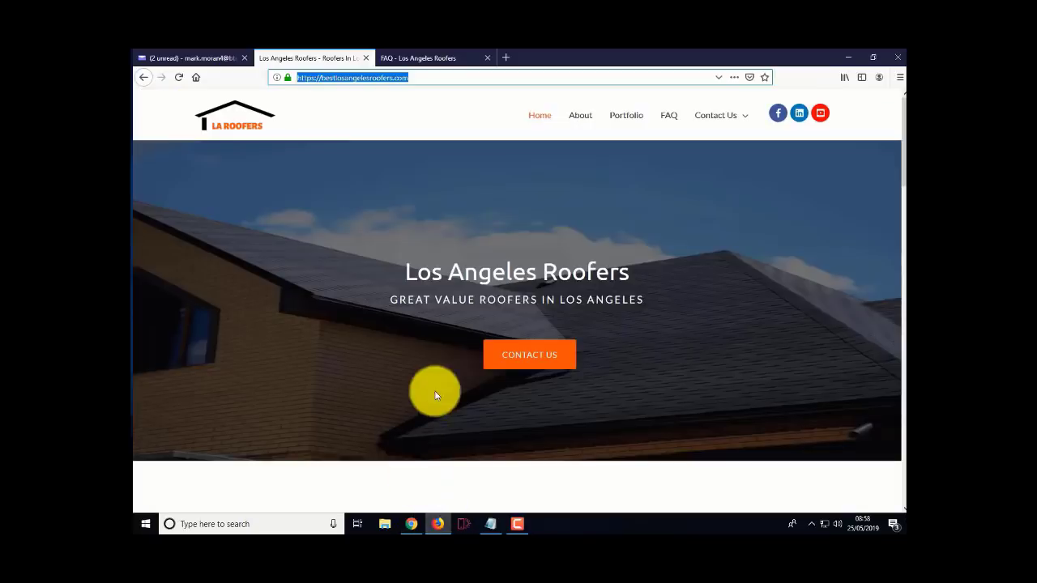
pyautogui.scroll(-15, 351, 303)
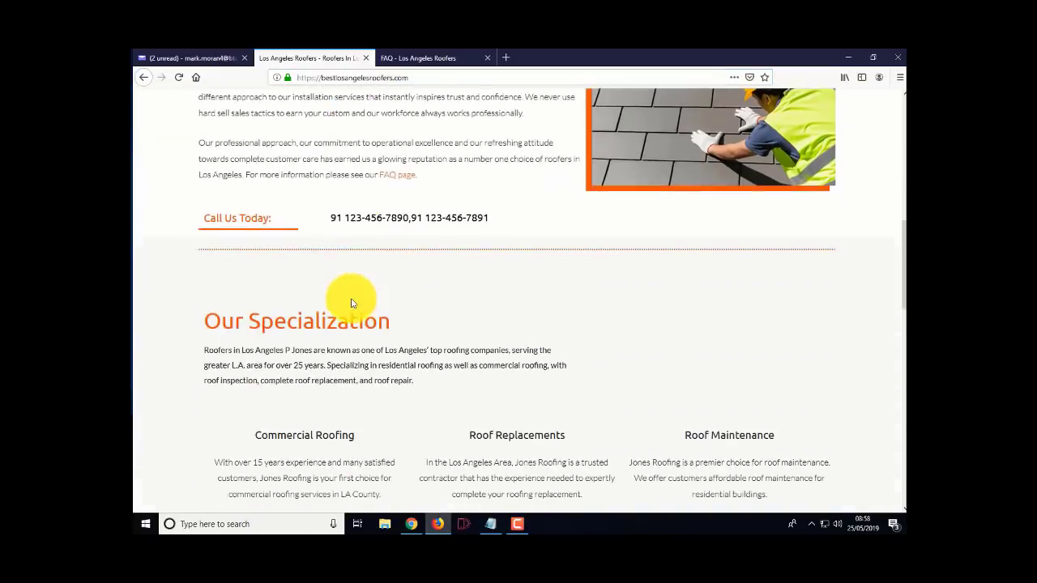
pyautogui.scroll(-2, 351, 303)
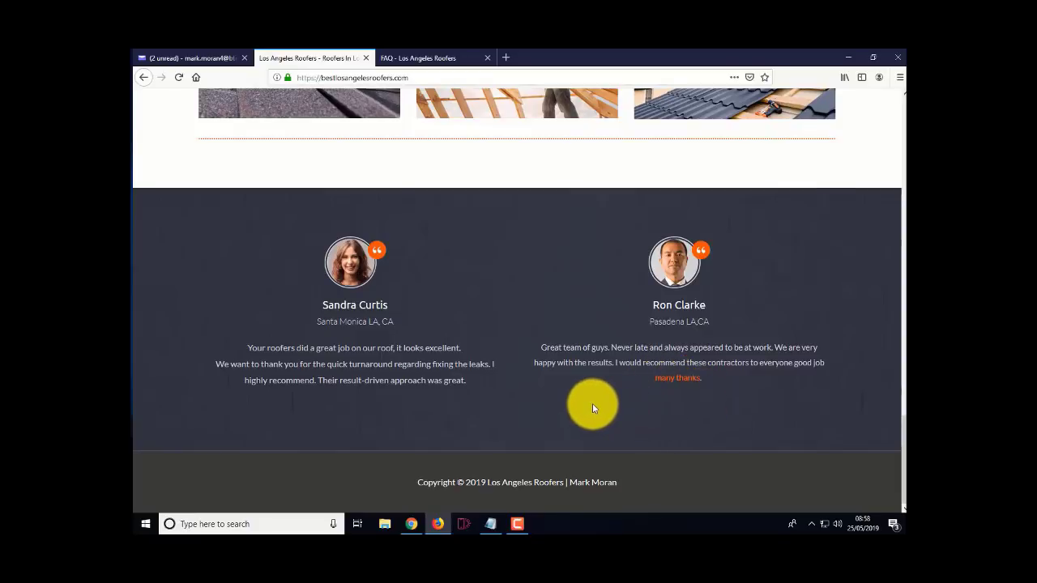
# Switch back to Chrome and save the Yoast SEO feature settings
pyautogui.click(411, 523)
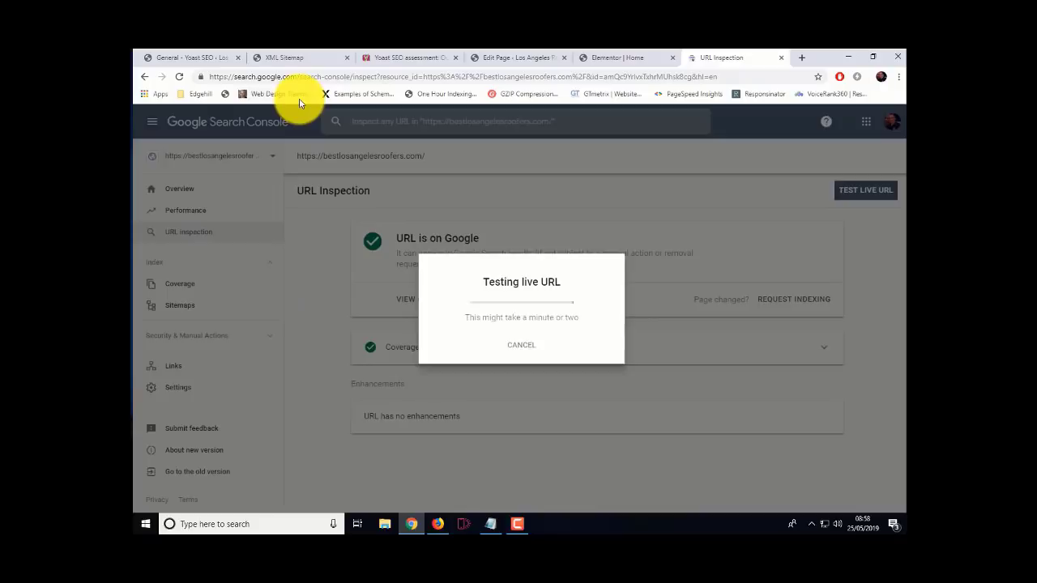
pyautogui.click(193, 59)
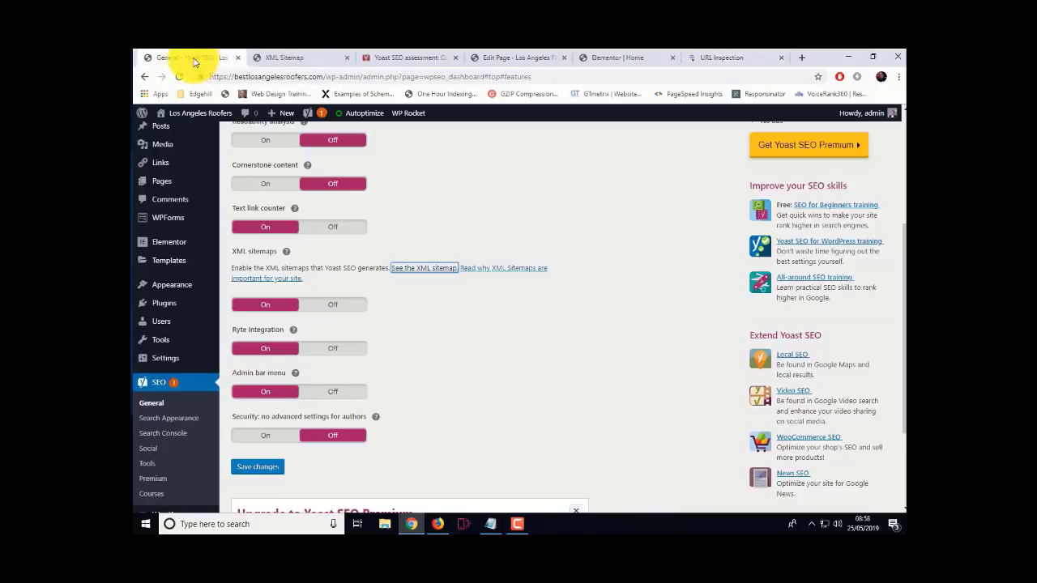
pyautogui.click(267, 466)
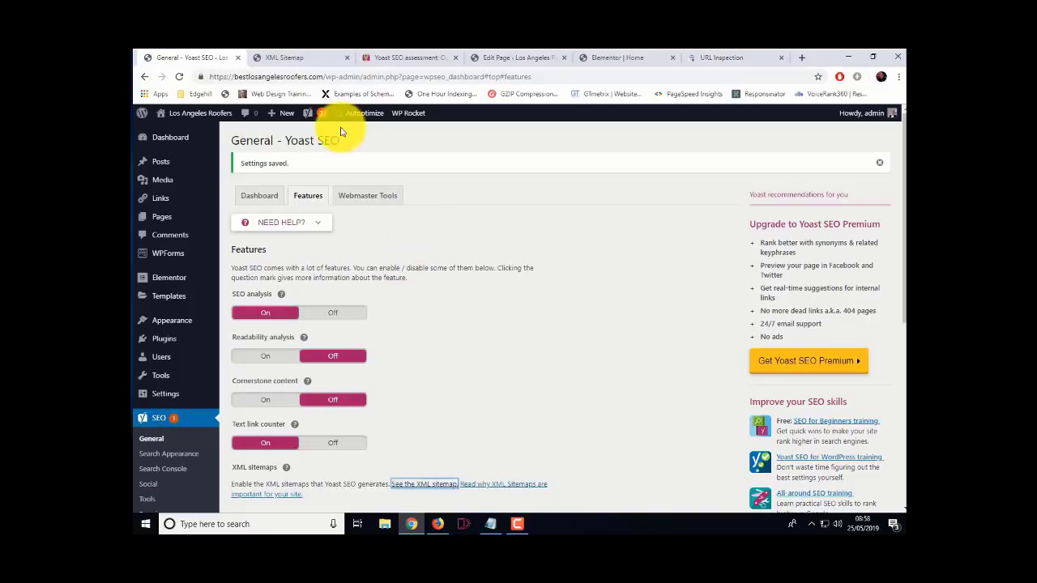
# Clear the Yoast SEO dashboard of the unsupported-language notification, the Premium upgrade box and the first-time configuration notice
pyautogui.click(161, 420)
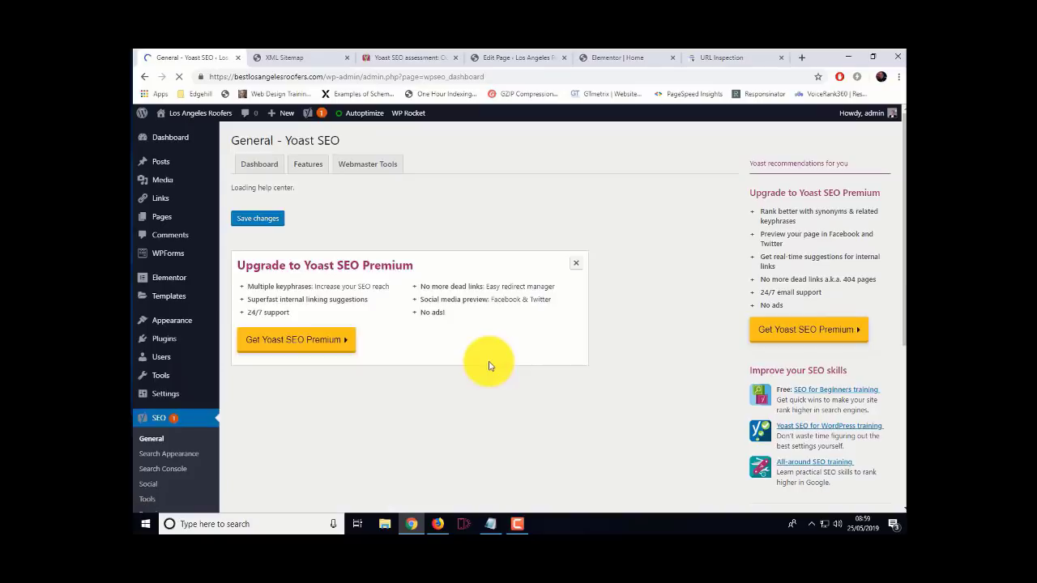
pyautogui.scroll(-2, 487, 365)
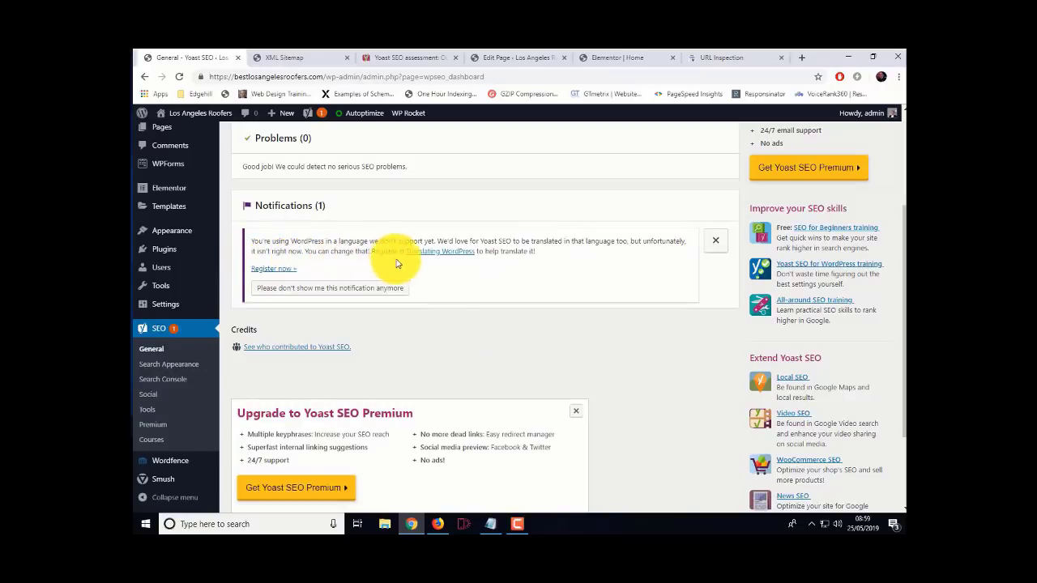
pyautogui.click(715, 239)
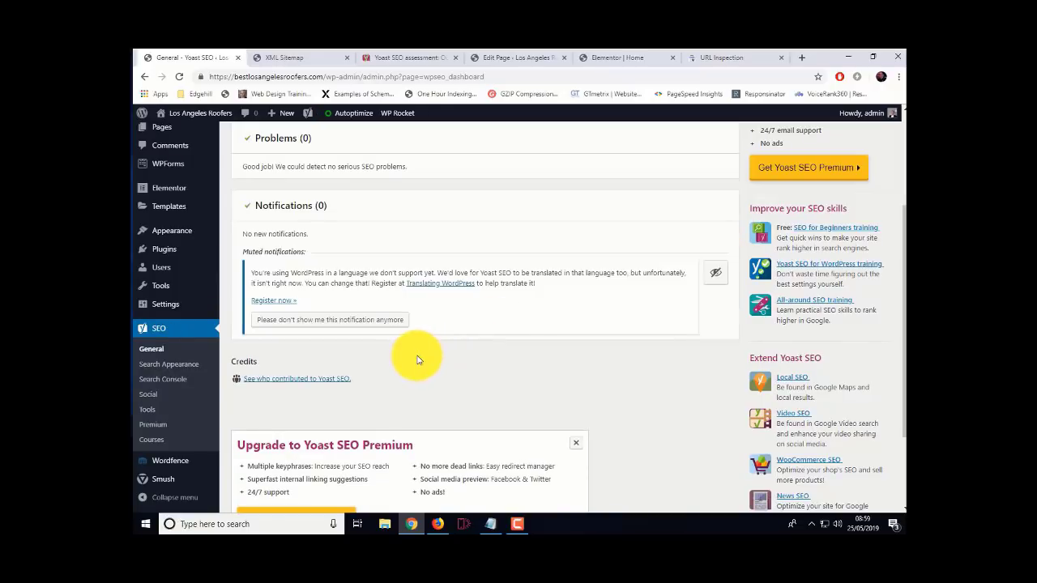
pyautogui.click(575, 443)
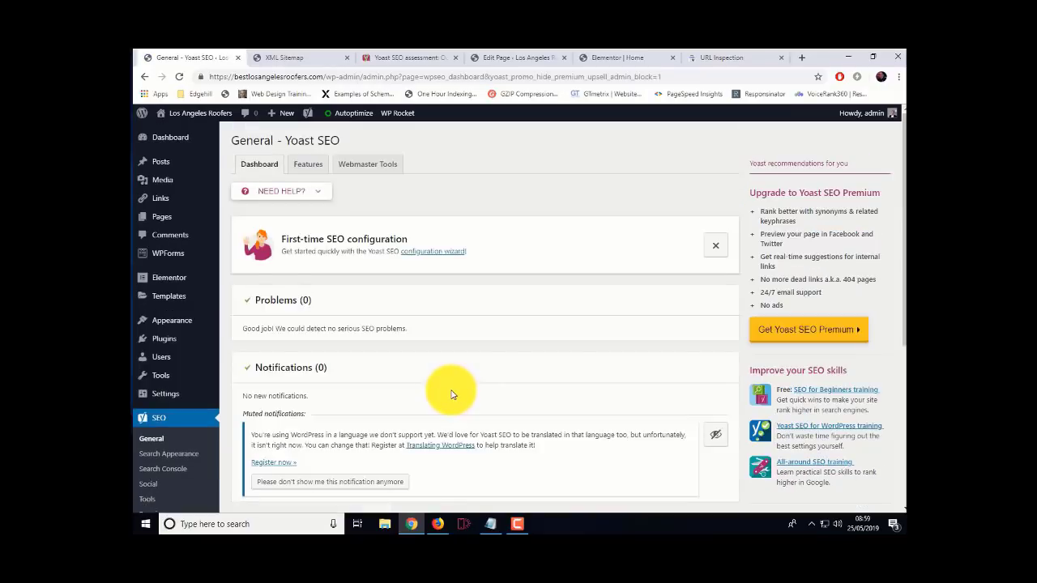
pyautogui.click(717, 247)
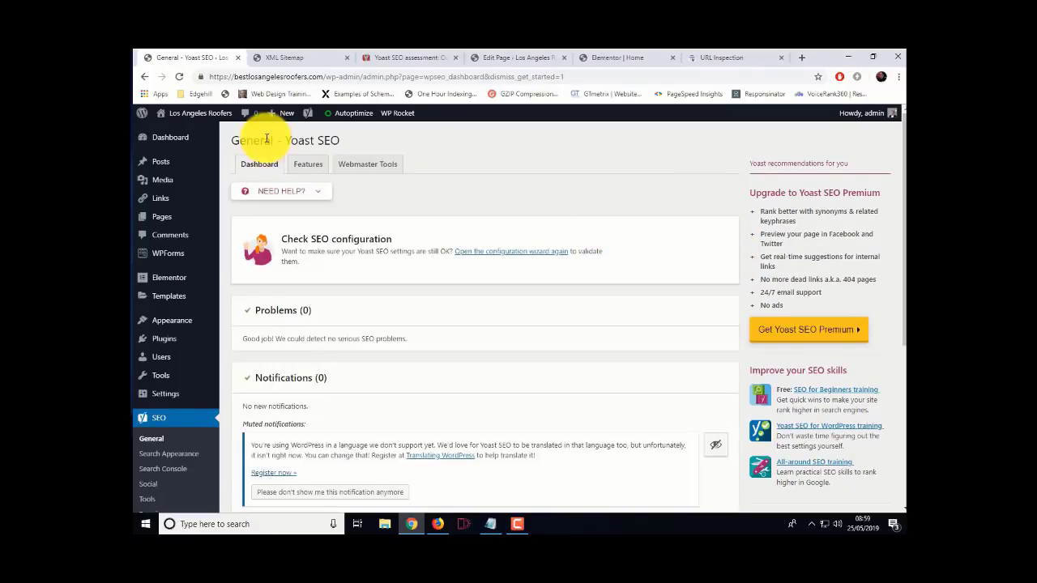
# Open the Home page in Elementor and select the Pasadena testimonial's text for editing
pyautogui.moveTo(190, 213)
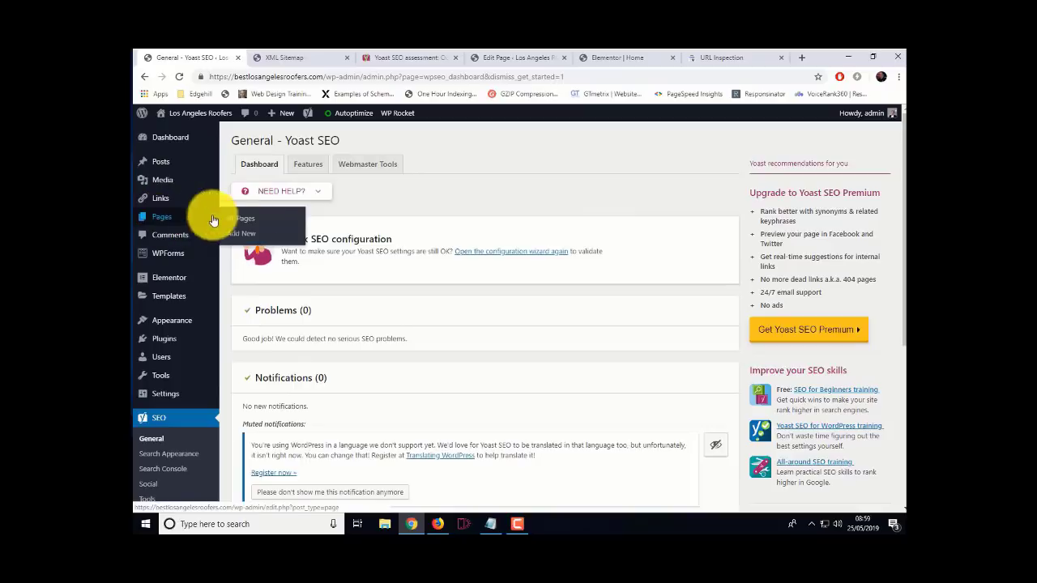
pyautogui.click(241, 219)
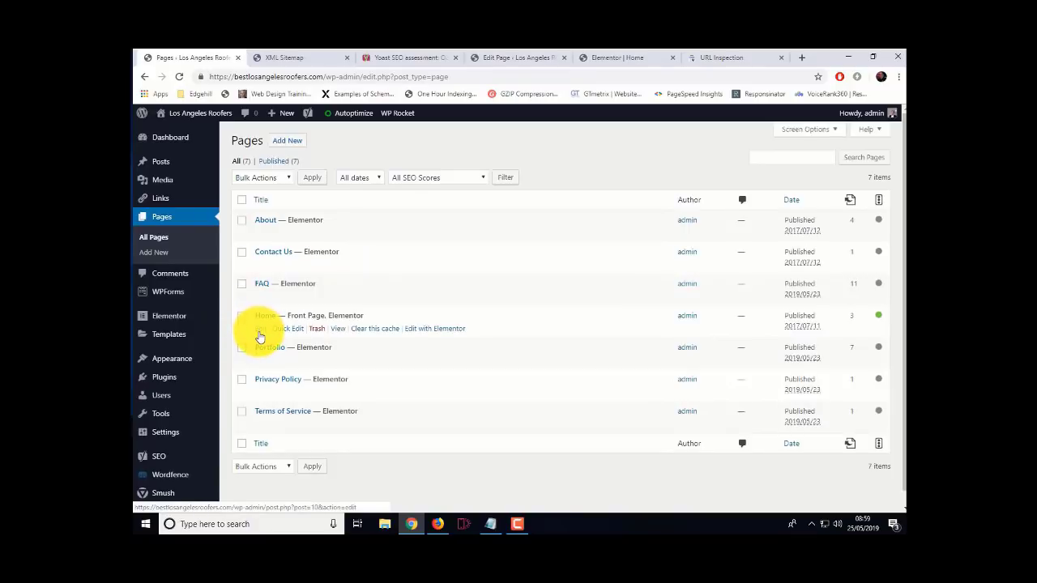
pyautogui.click(434, 329)
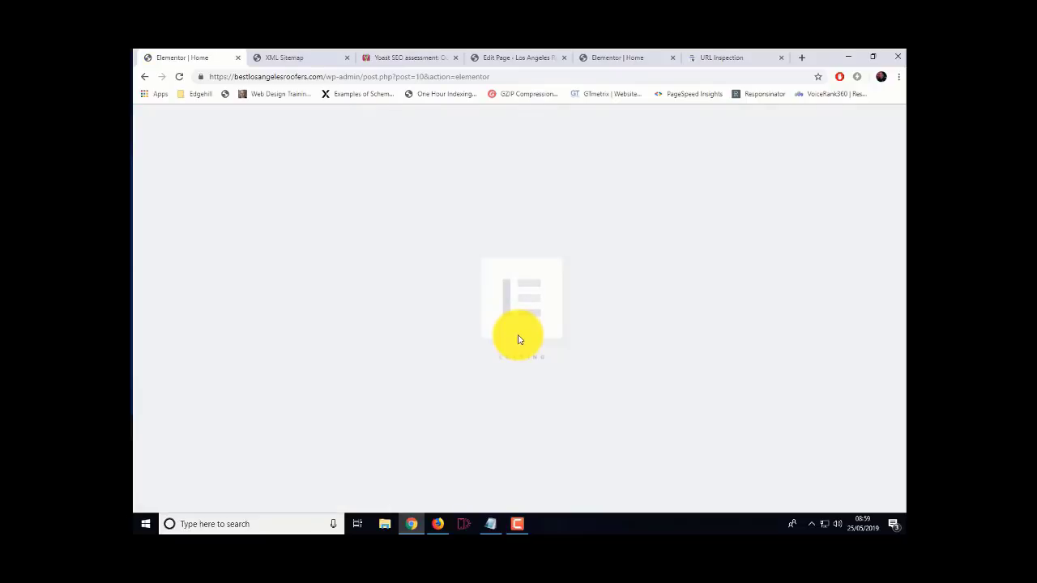
pyautogui.scroll(-15, 518, 339)
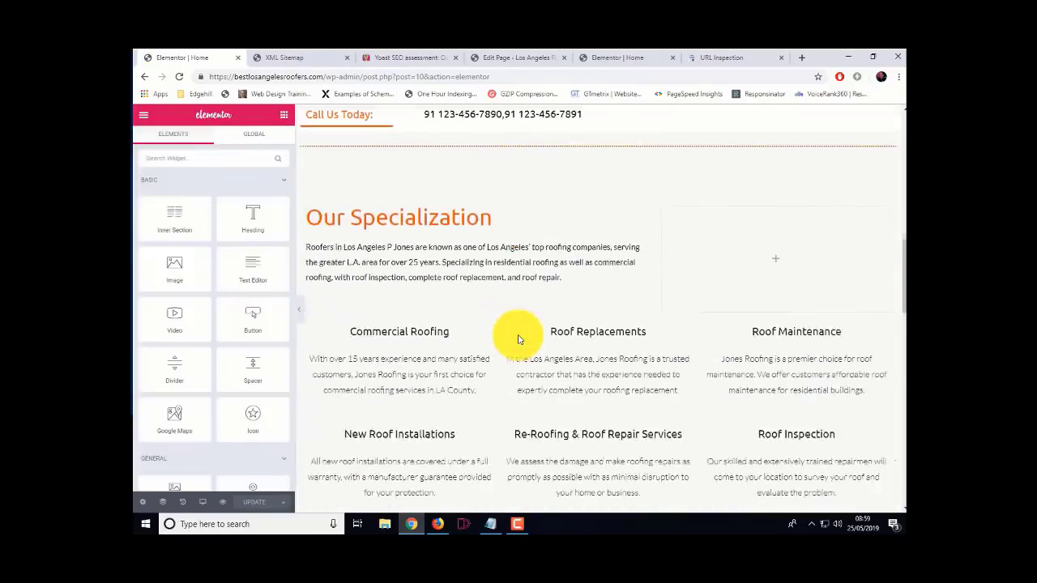
pyautogui.scroll(-5, 519, 339)
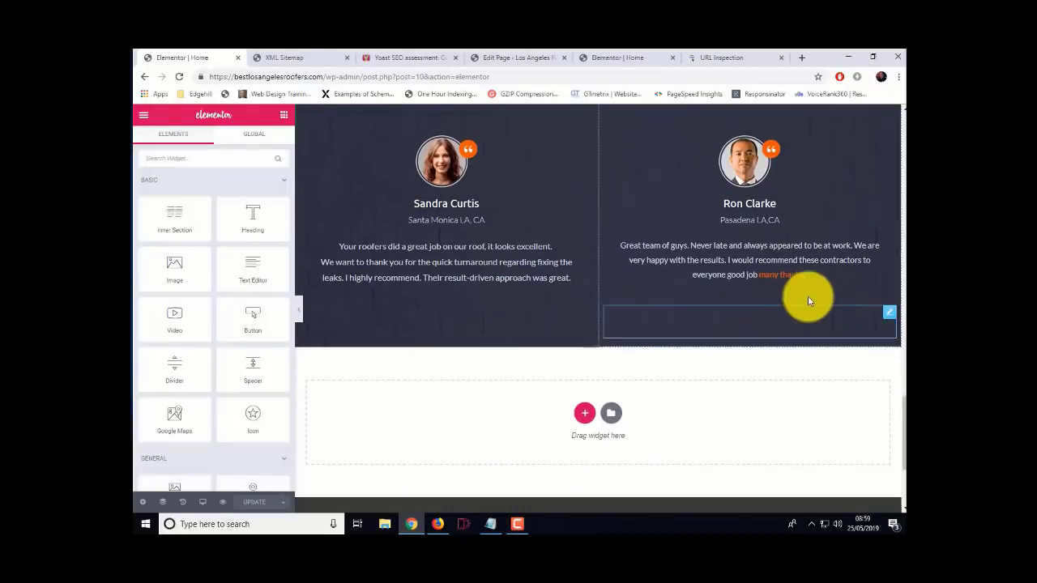
pyautogui.click(738, 260)
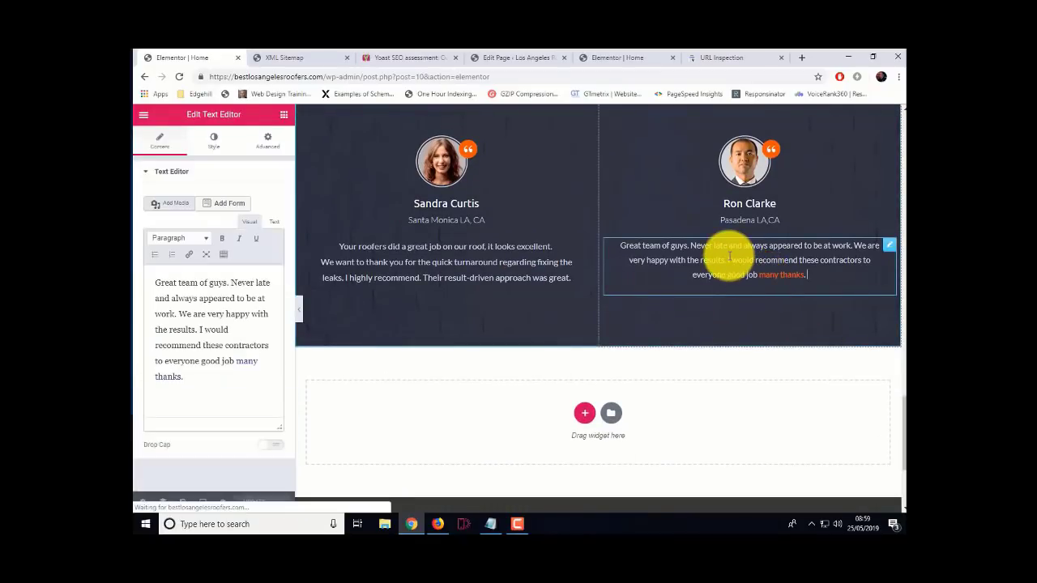
# Examine the link options of the "many thanks" link in the Pasadena testimonial, leaving them unchanged
pyautogui.moveTo(235, 361); pyautogui.dragTo(184, 373)
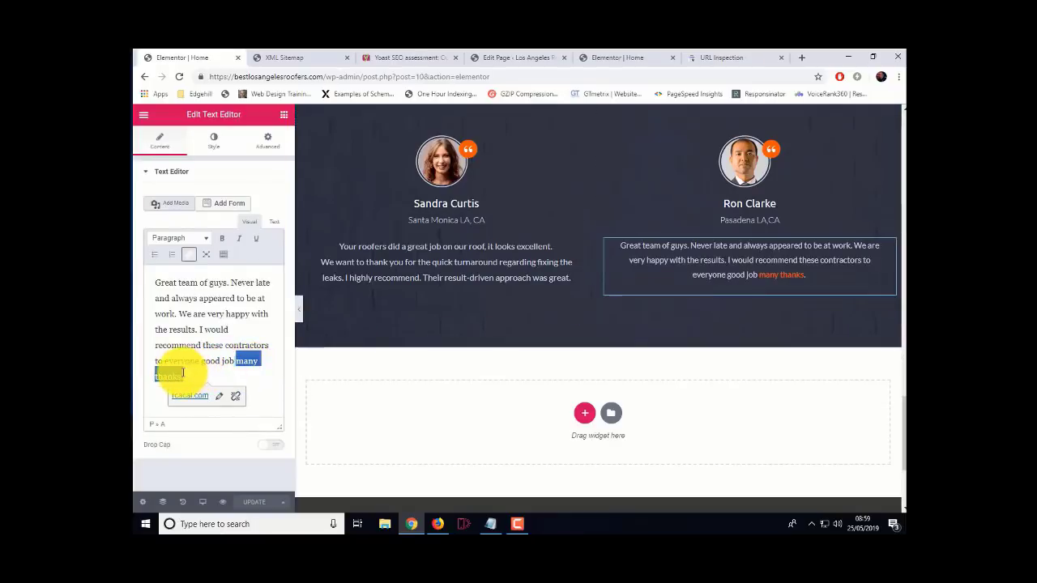
pyautogui.click(238, 403)
pyautogui.click(219, 400)
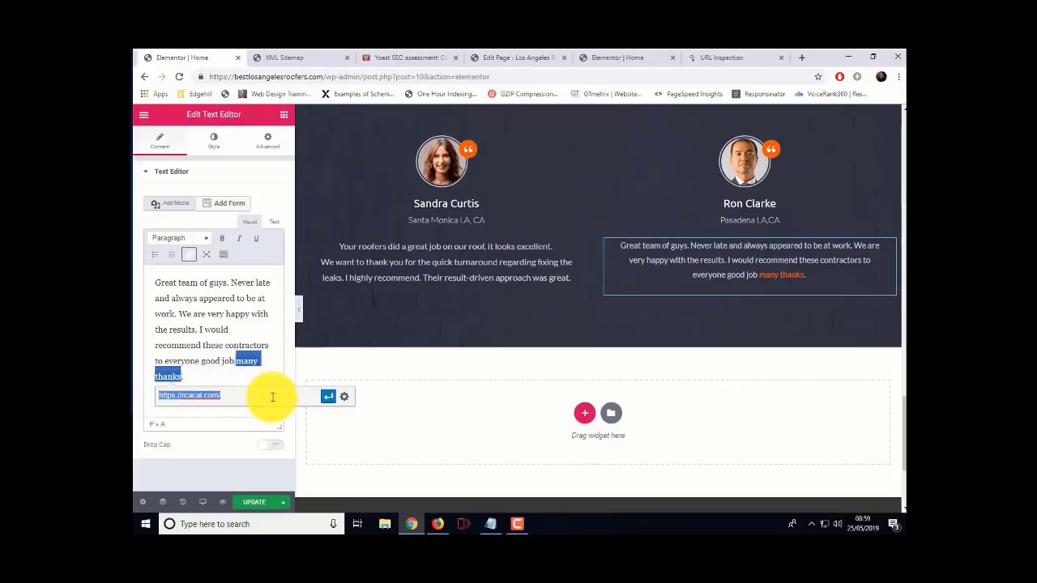
pyautogui.click(345, 400)
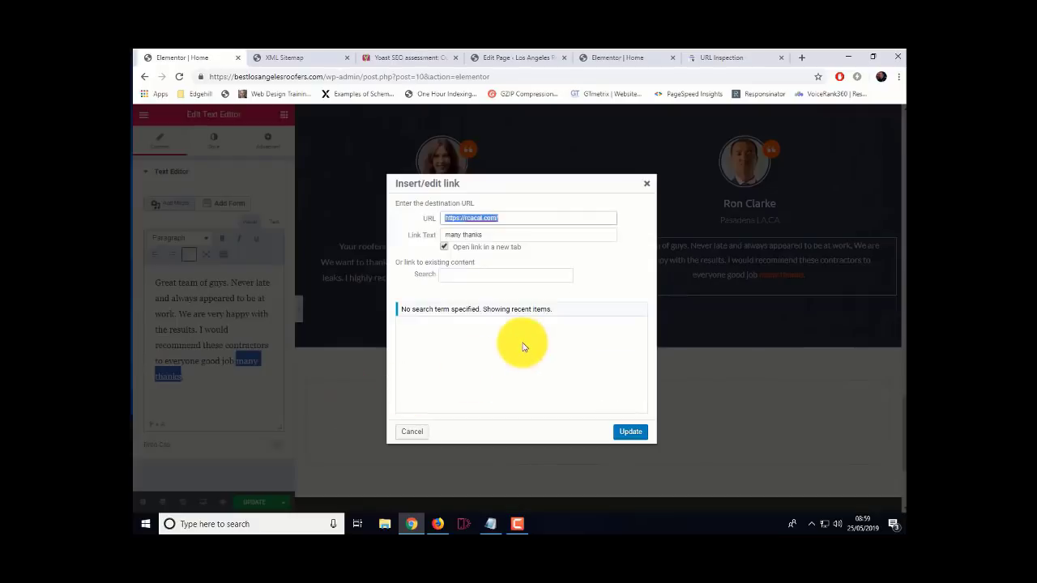
pyautogui.scroll(-2, 523, 348)
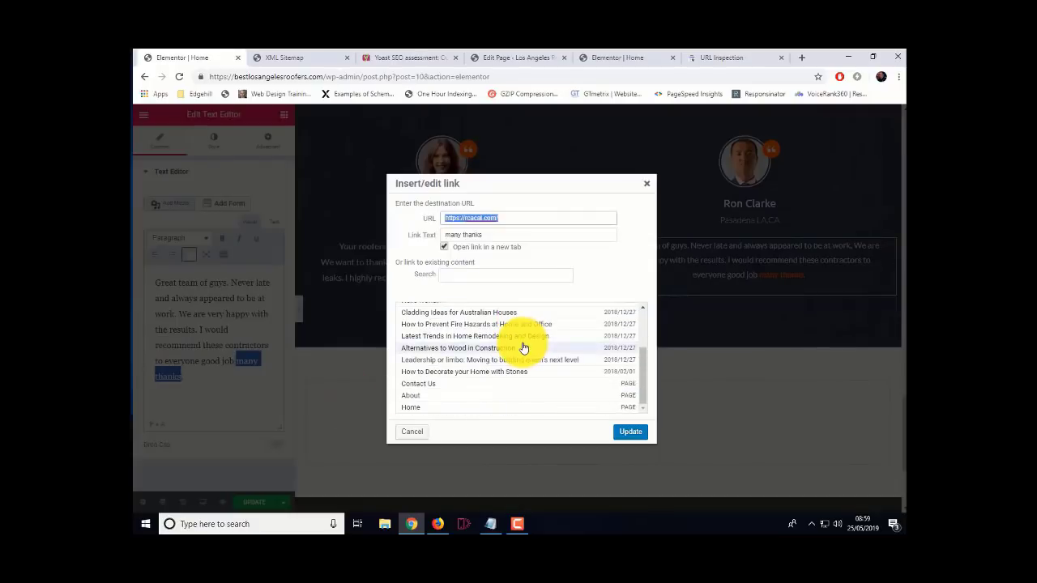
pyautogui.scroll(3, 521, 347)
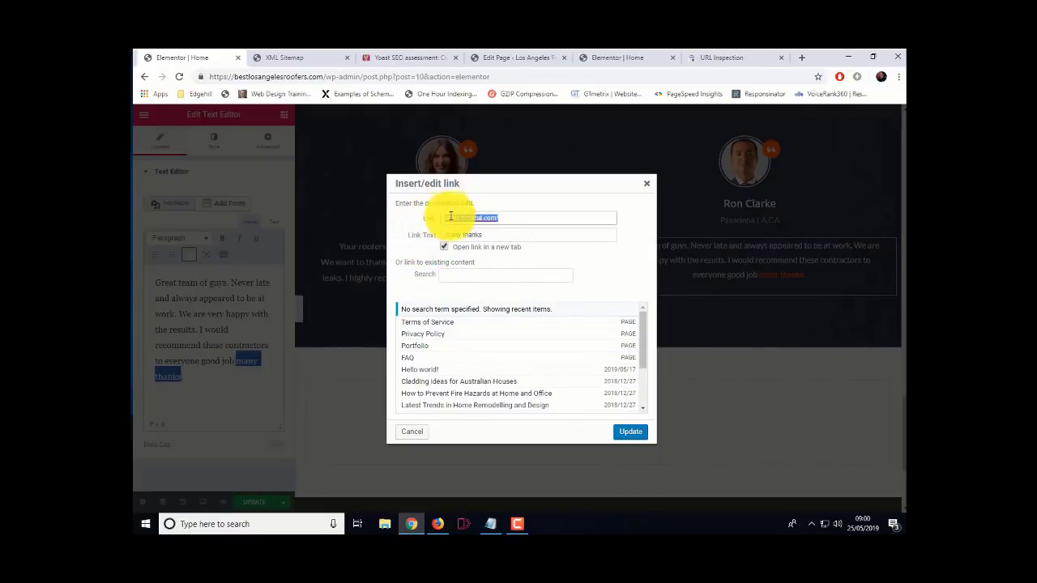
pyautogui.click(648, 188)
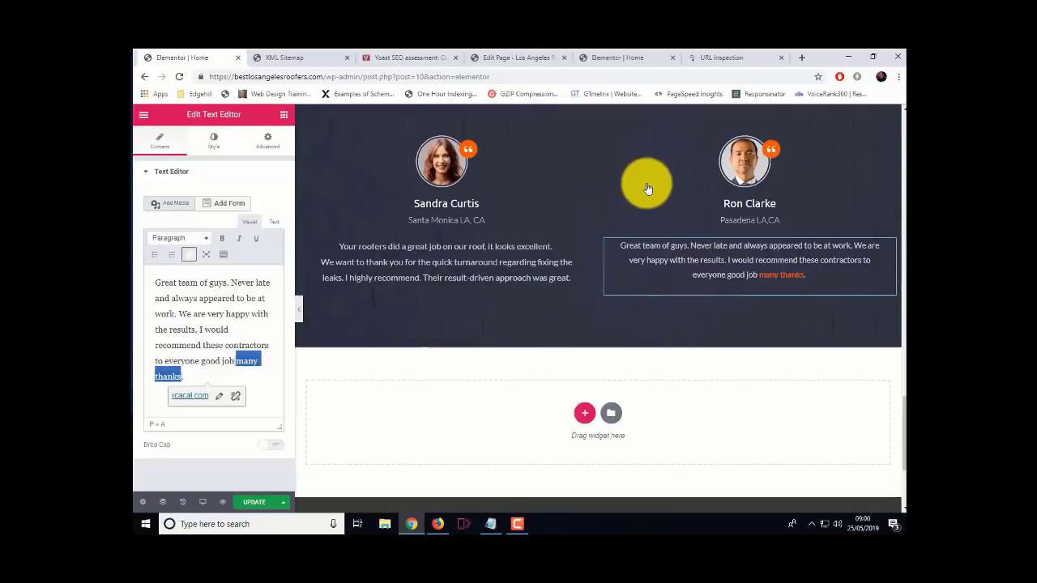
pyautogui.click(218, 397)
pyautogui.rightClick(207, 395)
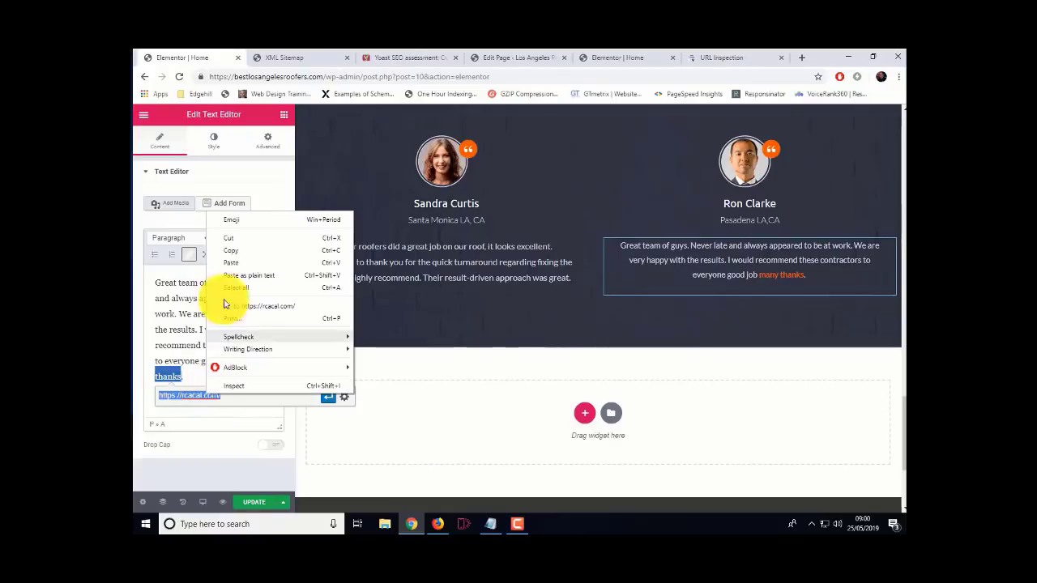
pyautogui.click(233, 258)
pyautogui.press('Return')
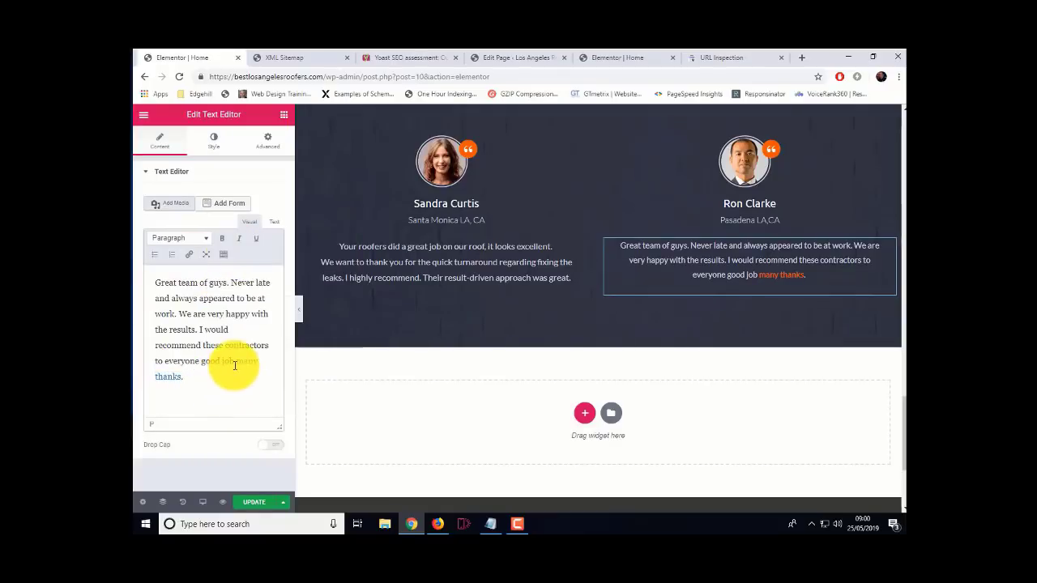
pyautogui.moveTo(235, 362); pyautogui.dragTo(184, 381)
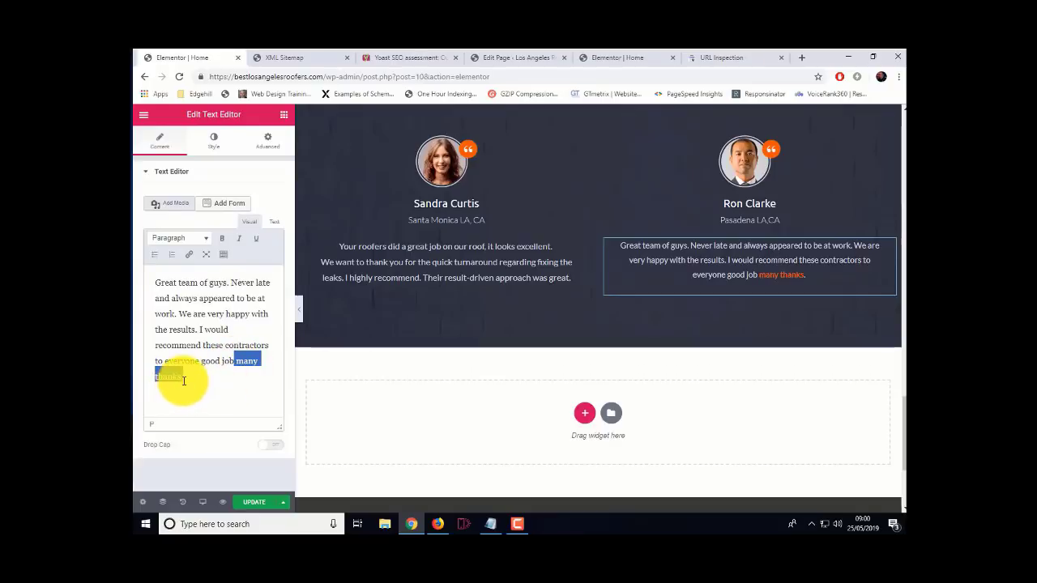
pyautogui.click(188, 254)
pyautogui.hotkey('ctrl', 'c')
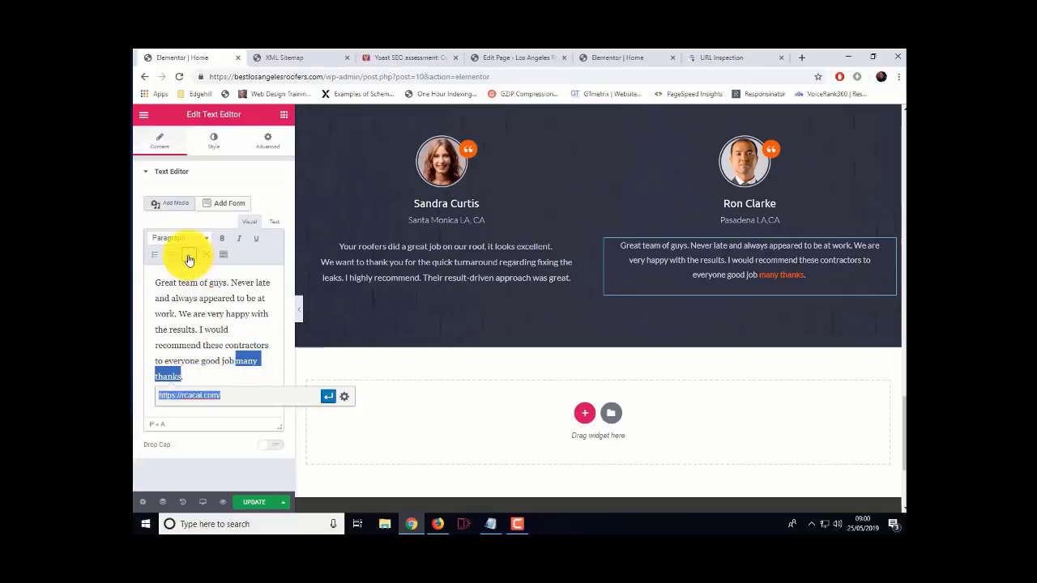
pyautogui.click(344, 402)
pyautogui.click(409, 431)
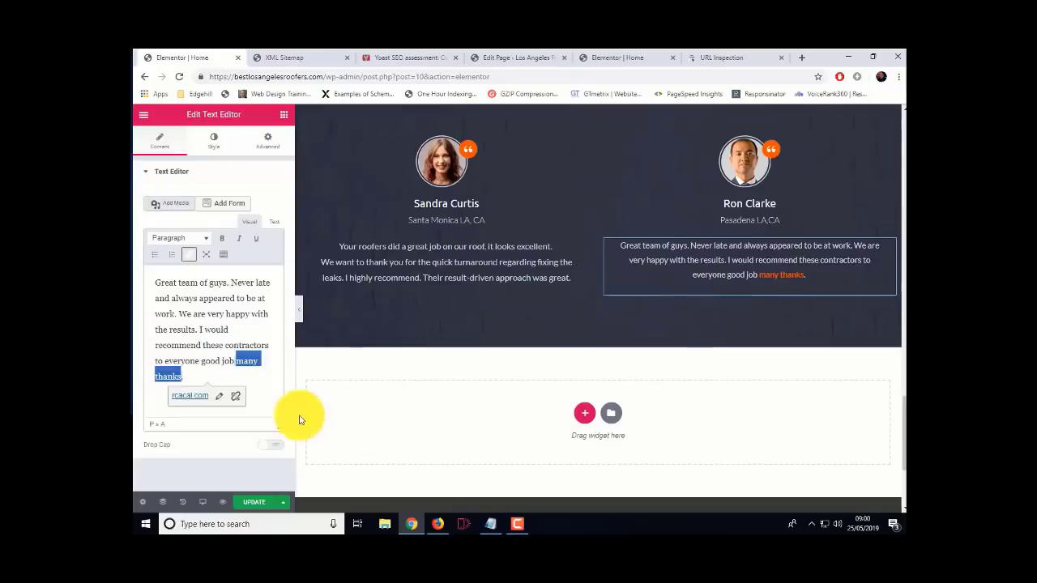
# Remove the link from "many thanks" in the Pasadena testimonial and update the Home page
pyautogui.click(202, 378)
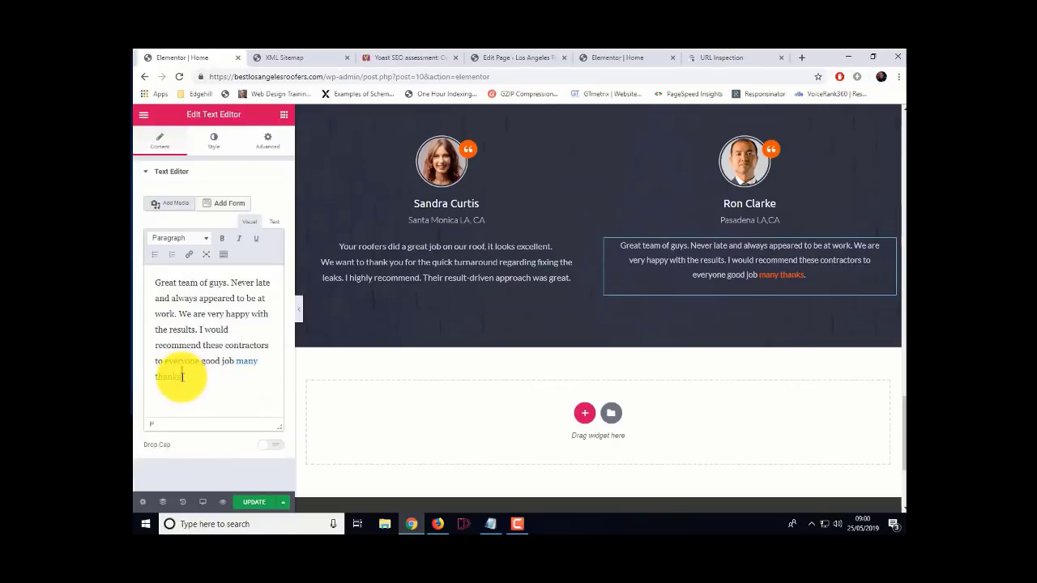
pyautogui.moveTo(181, 377); pyautogui.dragTo(243, 362)
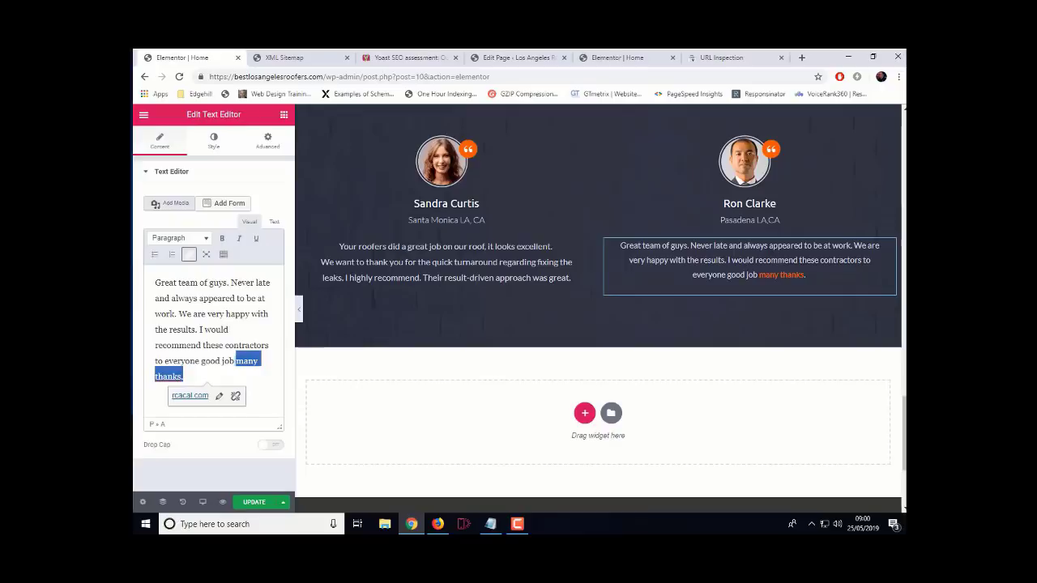
pyautogui.press('F10')
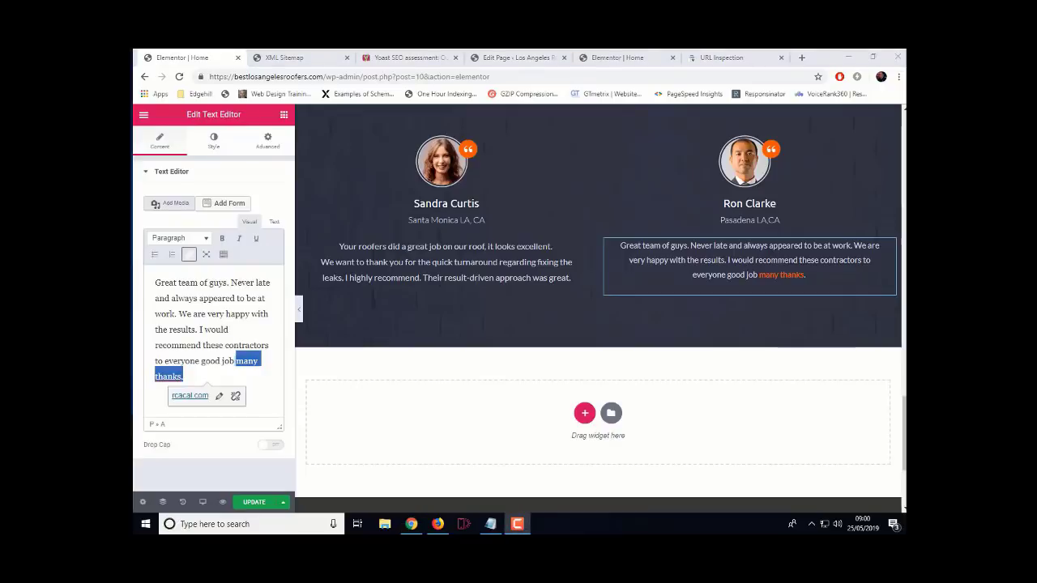
pyautogui.click(236, 401)
pyautogui.click(204, 386)
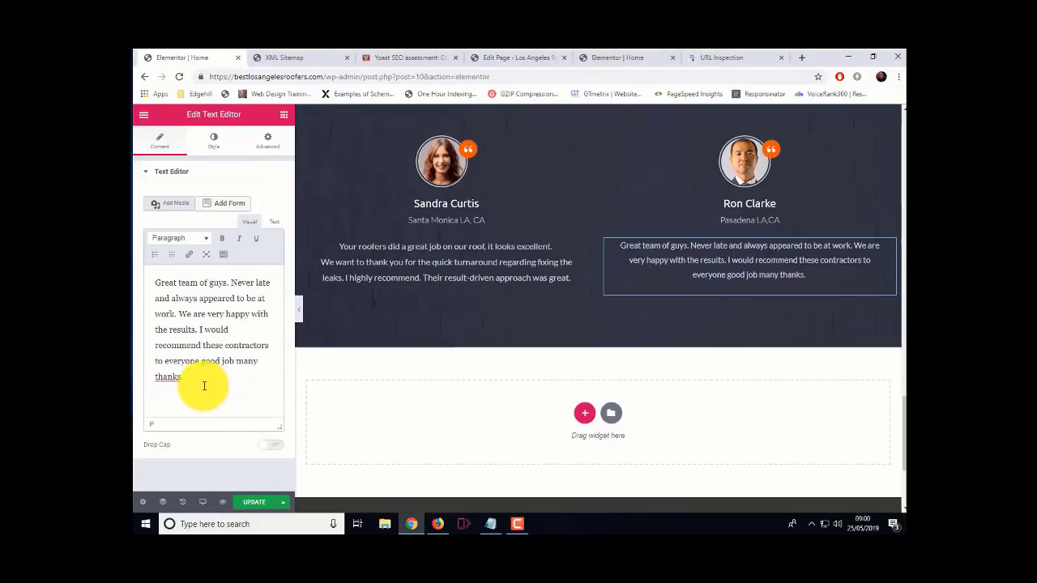
pyautogui.click(251, 501)
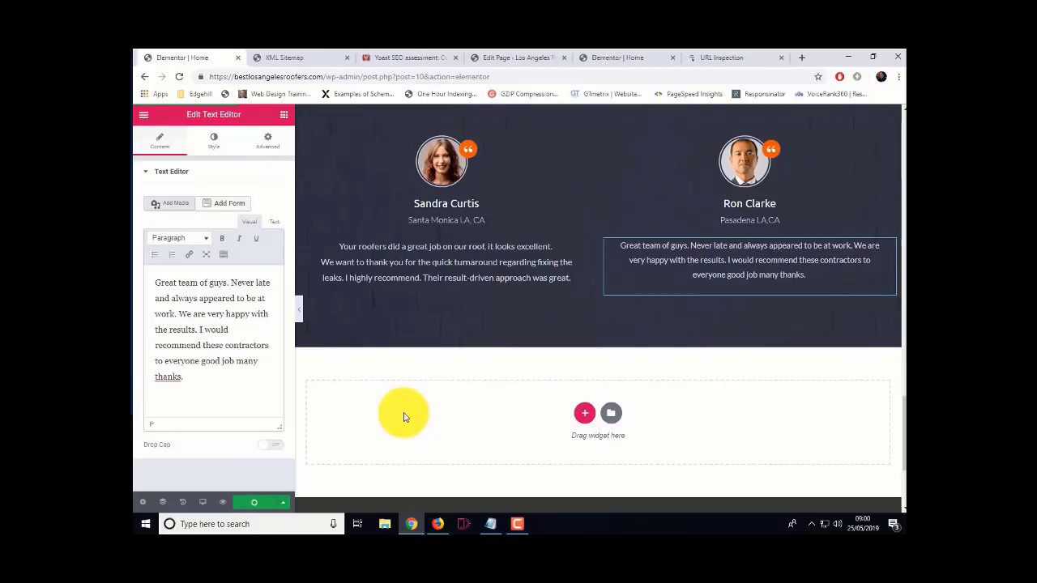
pyautogui.scroll(10, 405, 417)
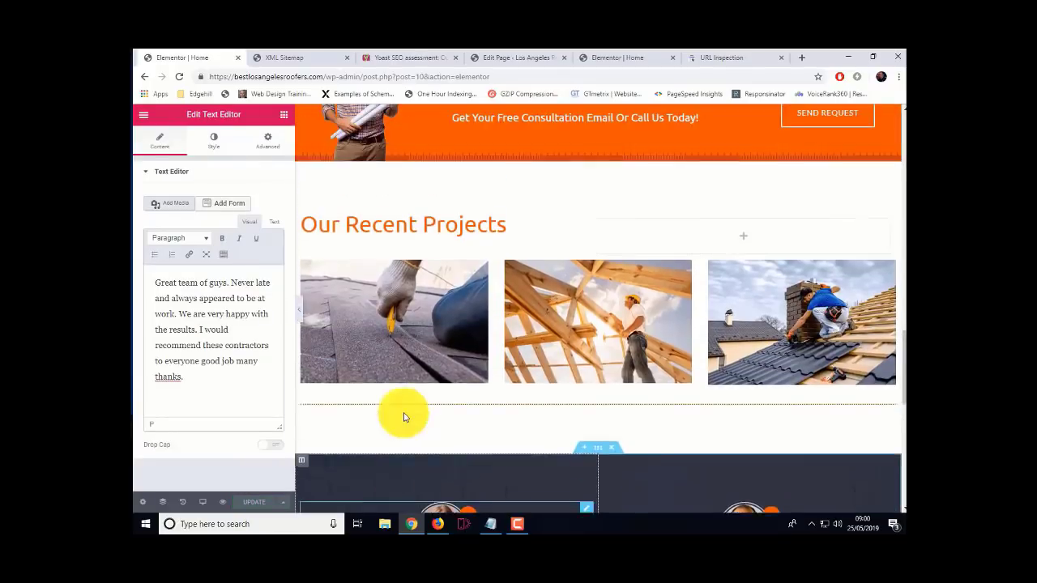
pyautogui.scroll(3, 405, 417)
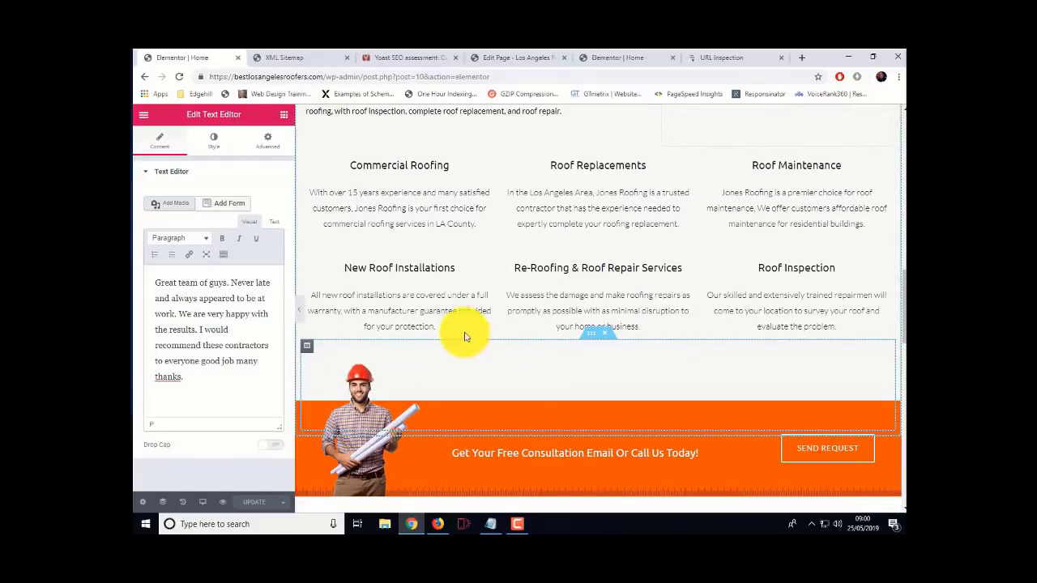
pyautogui.click(399, 323)
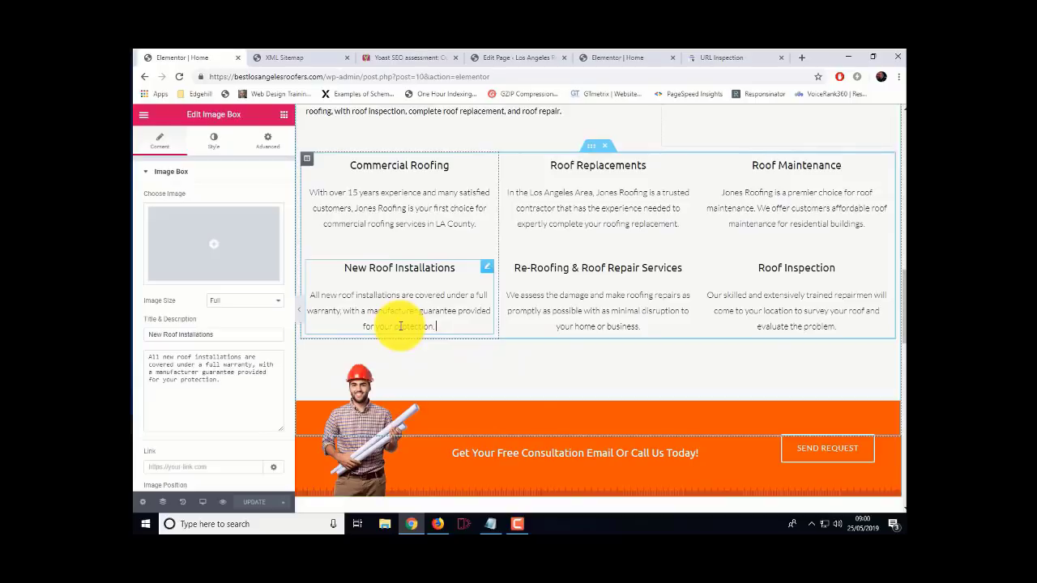
pyautogui.moveTo(182, 381); pyautogui.dragTo(238, 370)
pyautogui.scroll(3, 369, 371)
pyautogui.scroll(2, 370, 370)
pyautogui.click(468, 422)
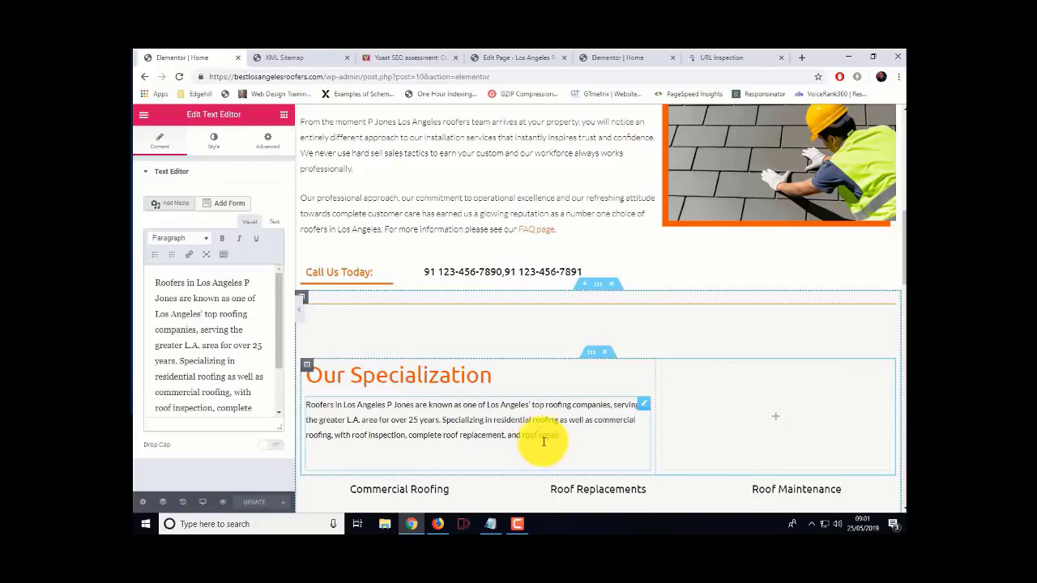
pyautogui.scroll(-2, 232, 398)
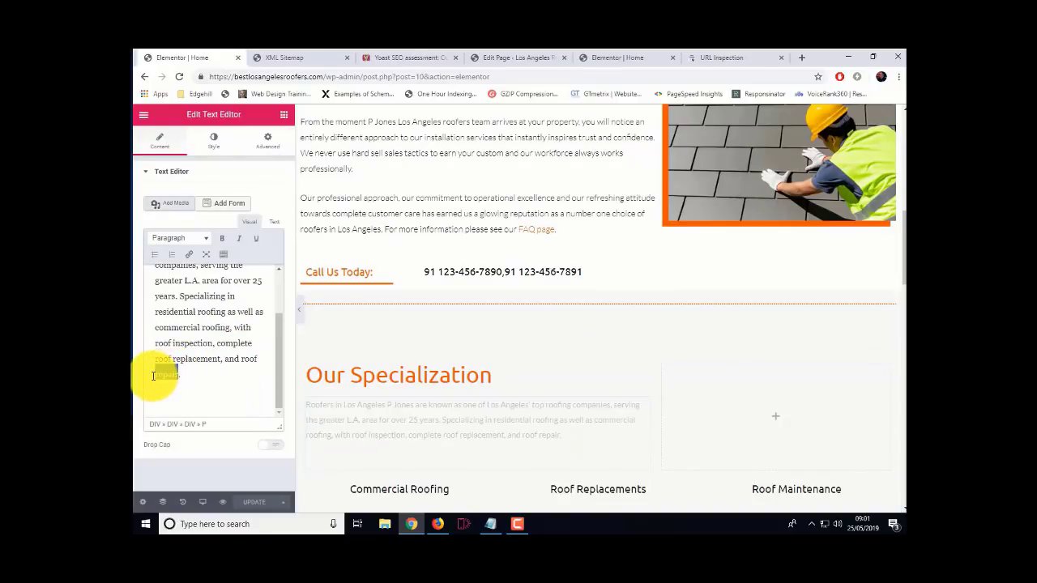
pyautogui.doubleClick(166, 374)
pyautogui.click(189, 254)
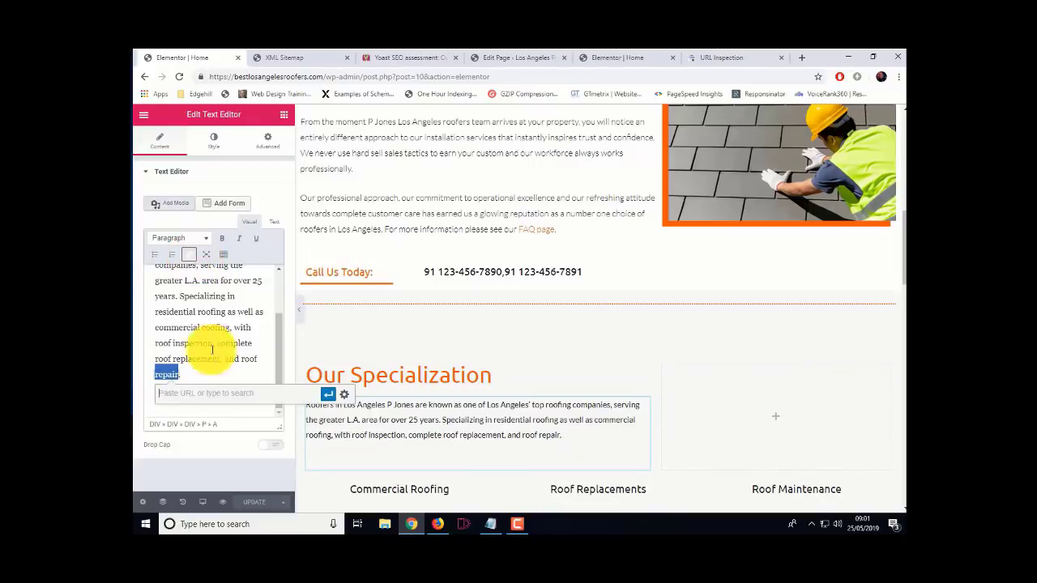
pyautogui.rightClick(193, 393)
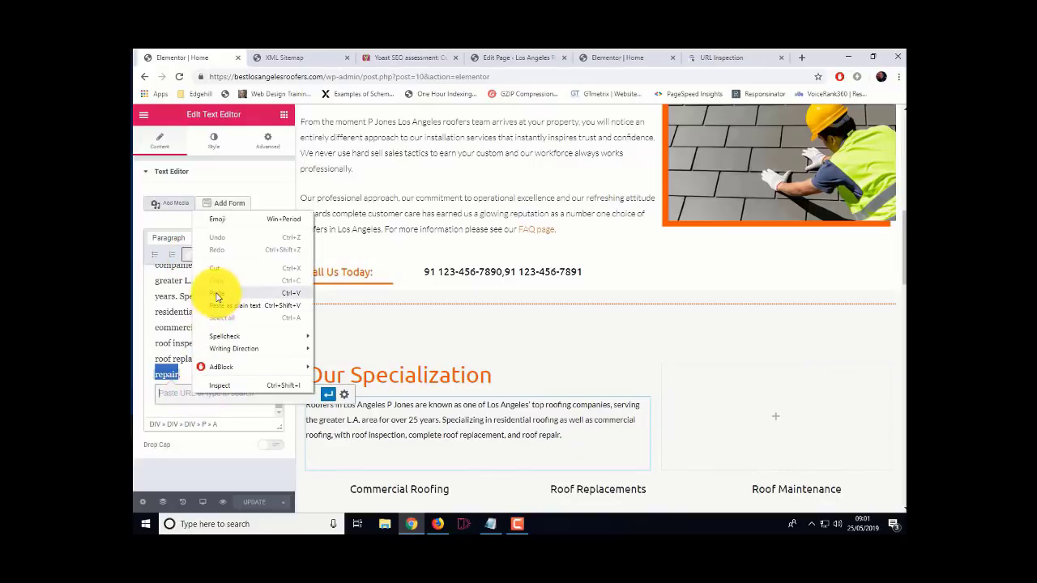
pyautogui.click(216, 296)
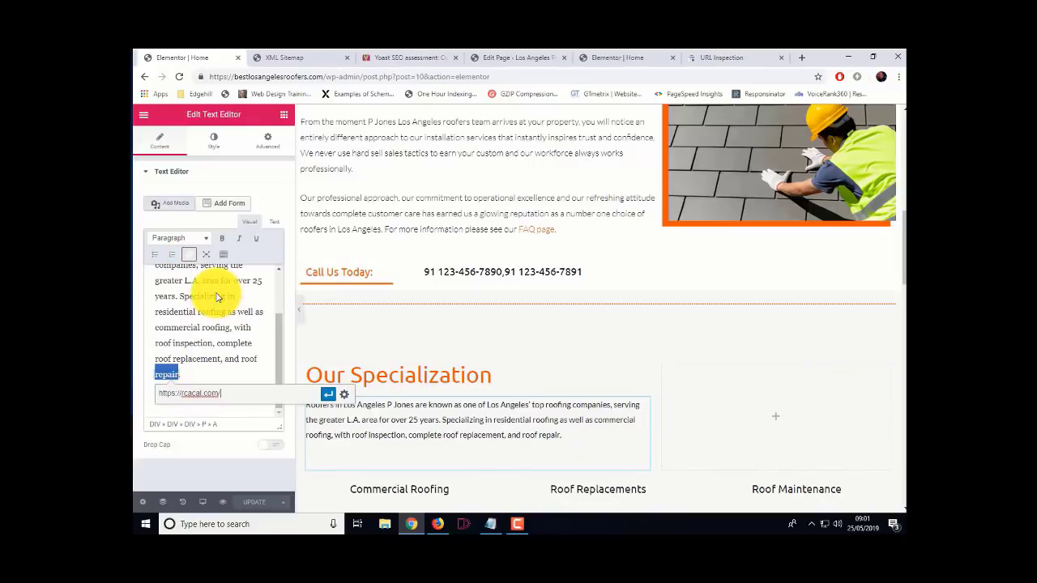
pyautogui.click(328, 397)
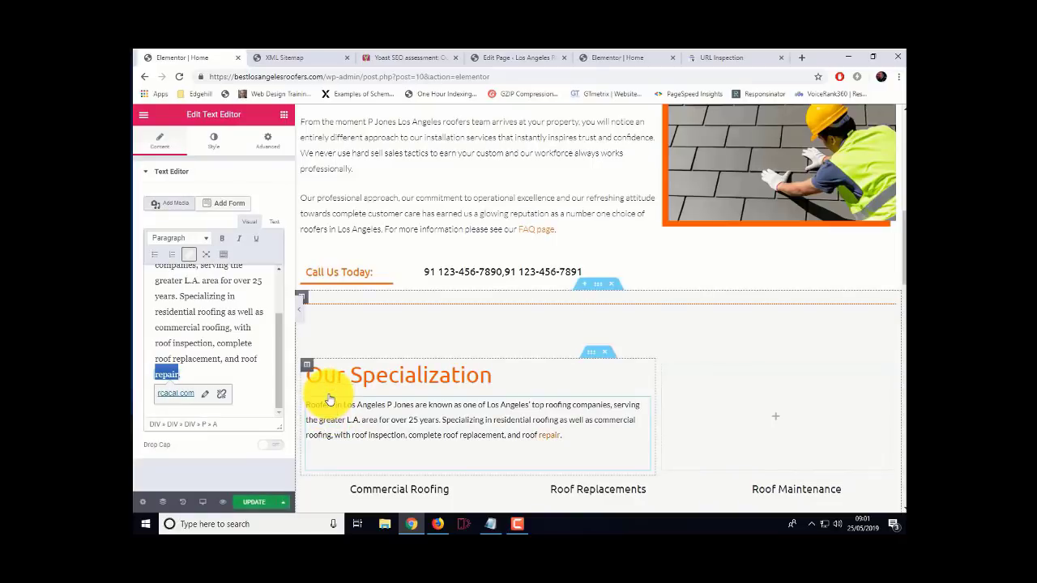
# Set the "repair" link to open in a new tab and update the Home page
pyautogui.click(205, 401)
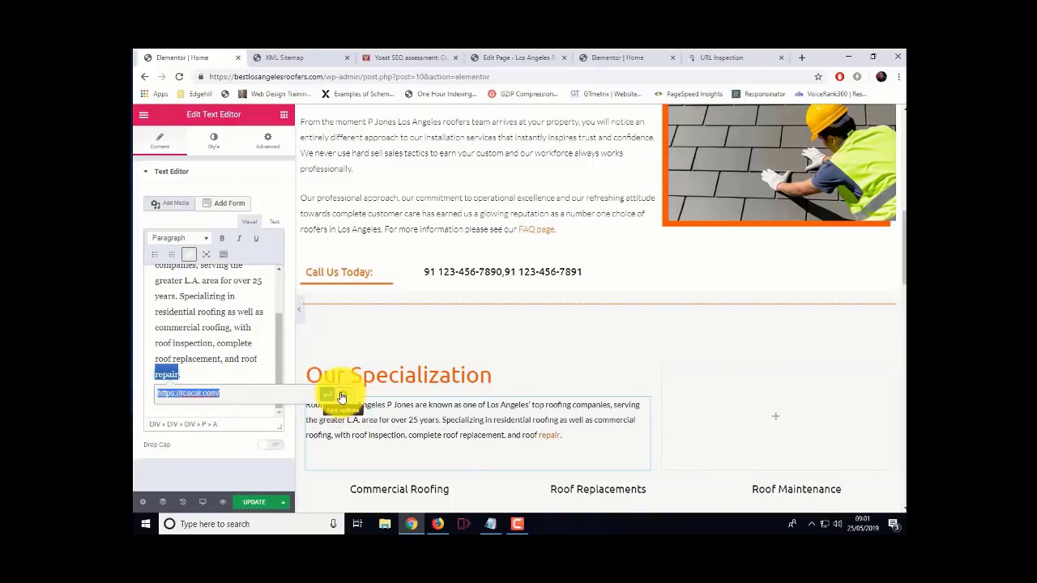
pyautogui.click(340, 397)
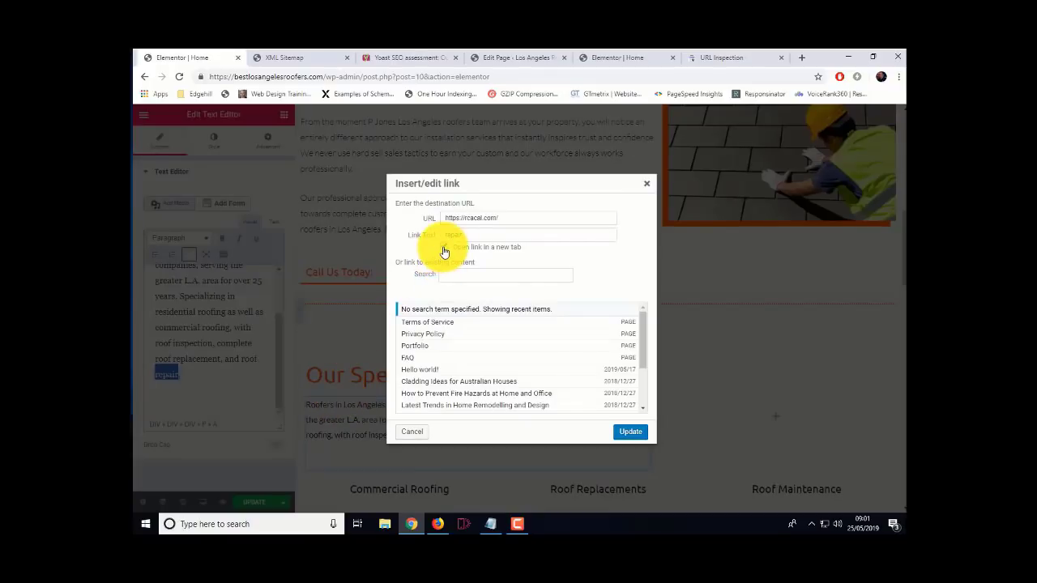
pyautogui.click(444, 247)
pyautogui.click(630, 433)
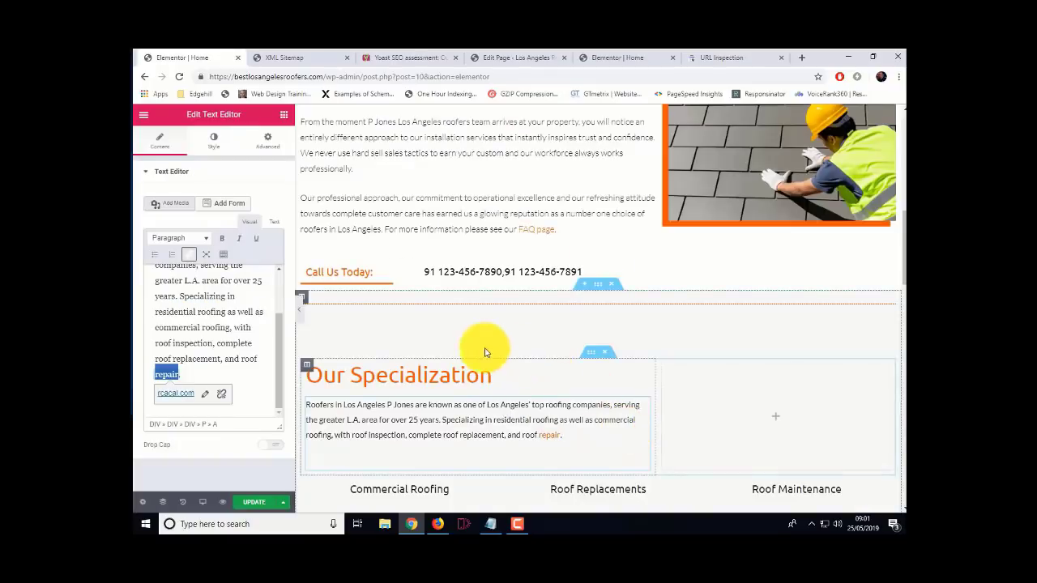
pyautogui.click(252, 504)
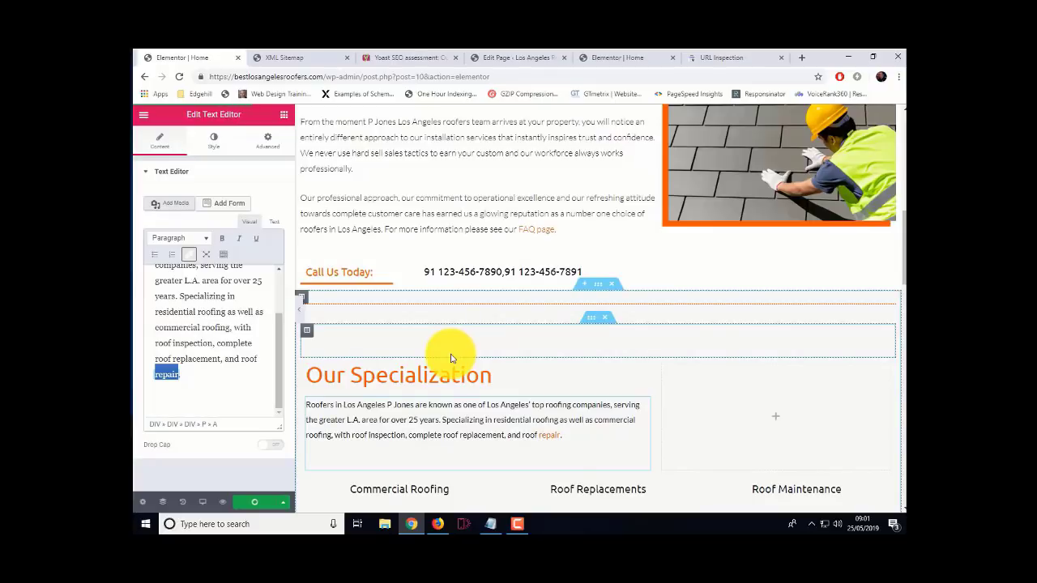
# Look over the Home page in Elementor and open the Search Console overview for bestlosangelesroofers.com
pyautogui.scroll(-10, 451, 358)
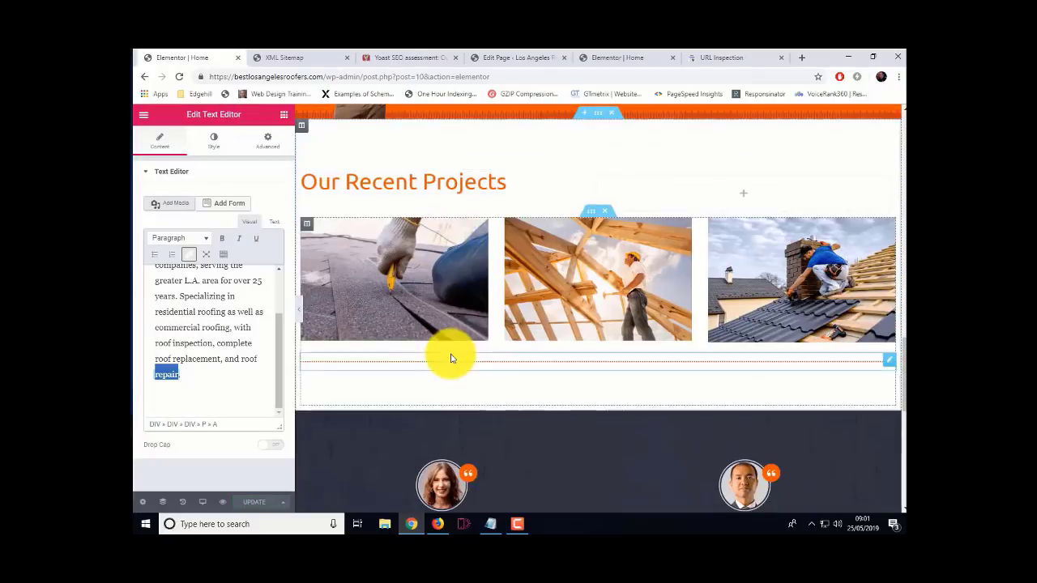
pyautogui.scroll(-3, 451, 358)
pyautogui.scroll(2, 451, 358)
pyautogui.scroll(5, 451, 358)
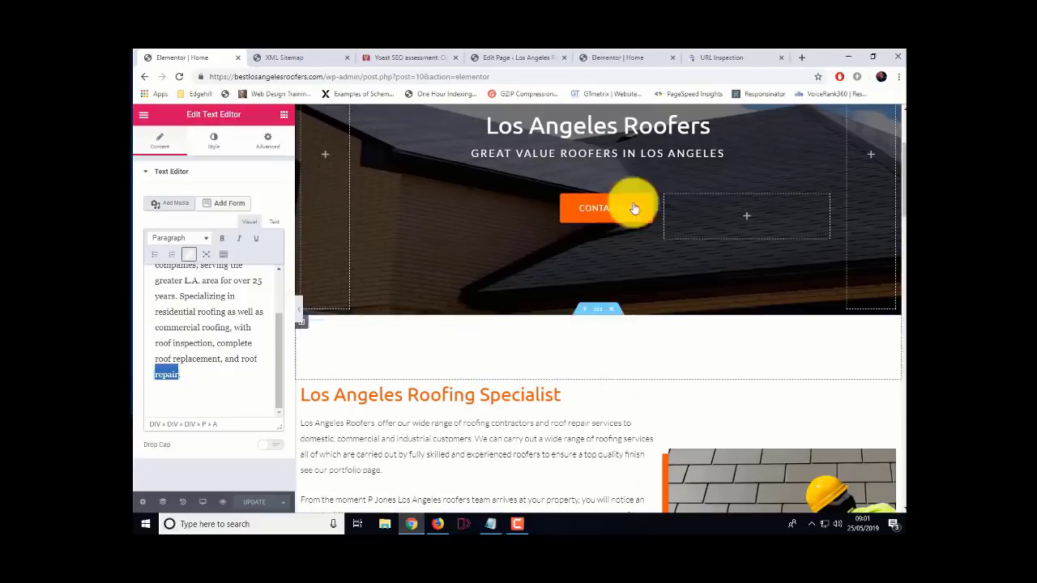
pyautogui.click(722, 58)
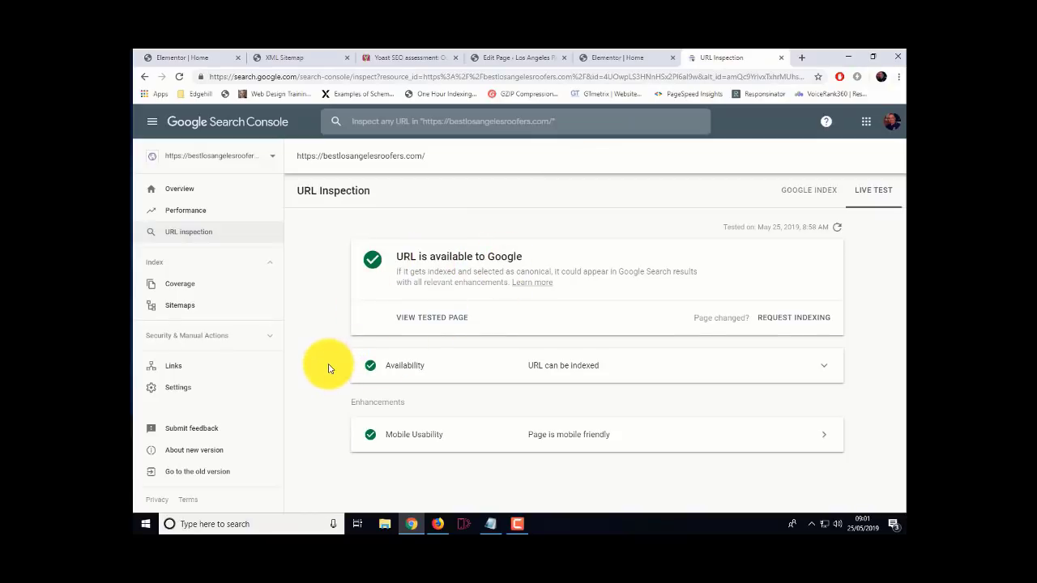
pyautogui.click(181, 191)
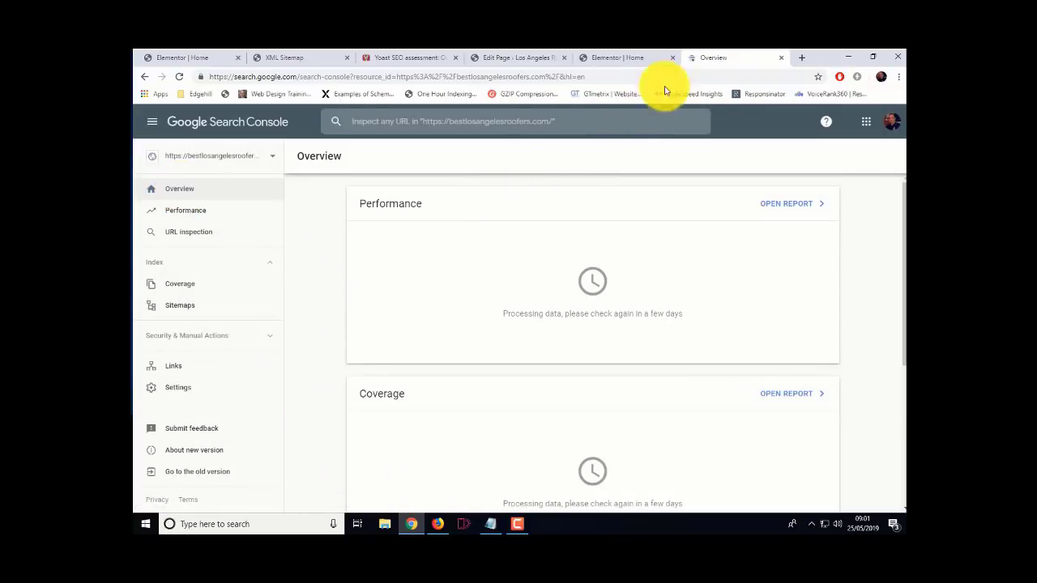
pyautogui.click(803, 59)
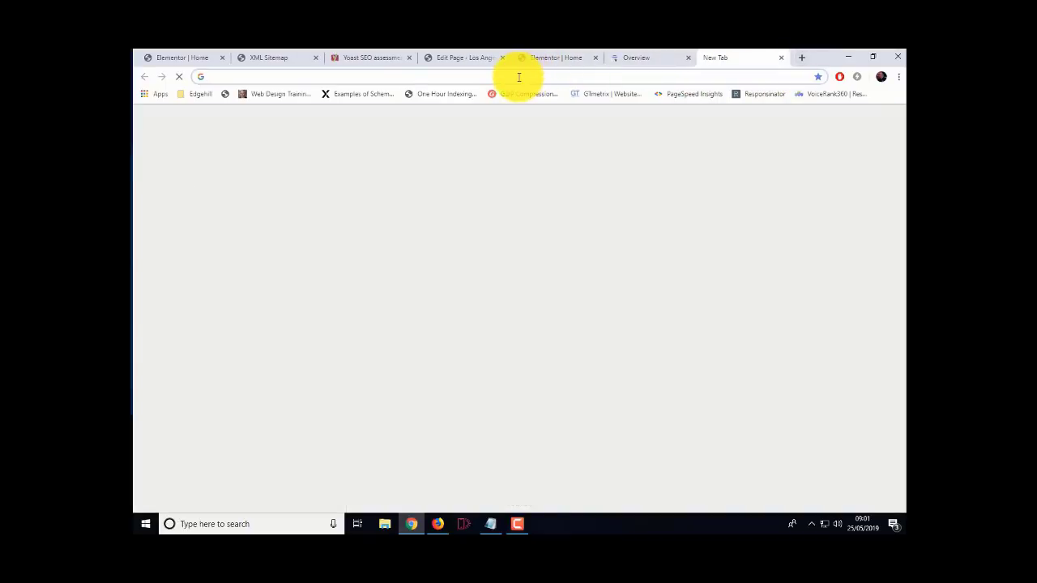
pyautogui.write('si')
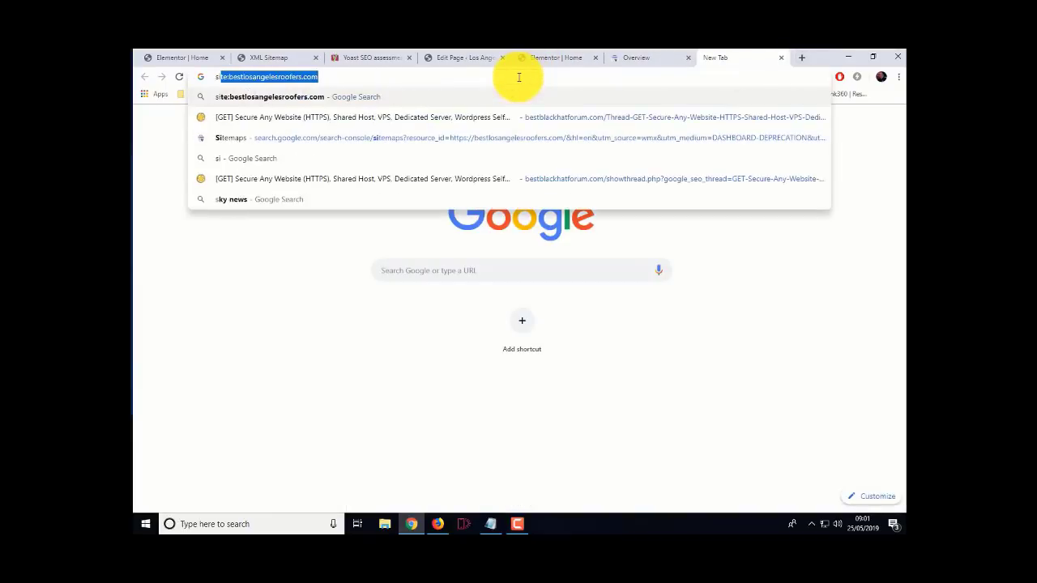
pyautogui.write('te:')
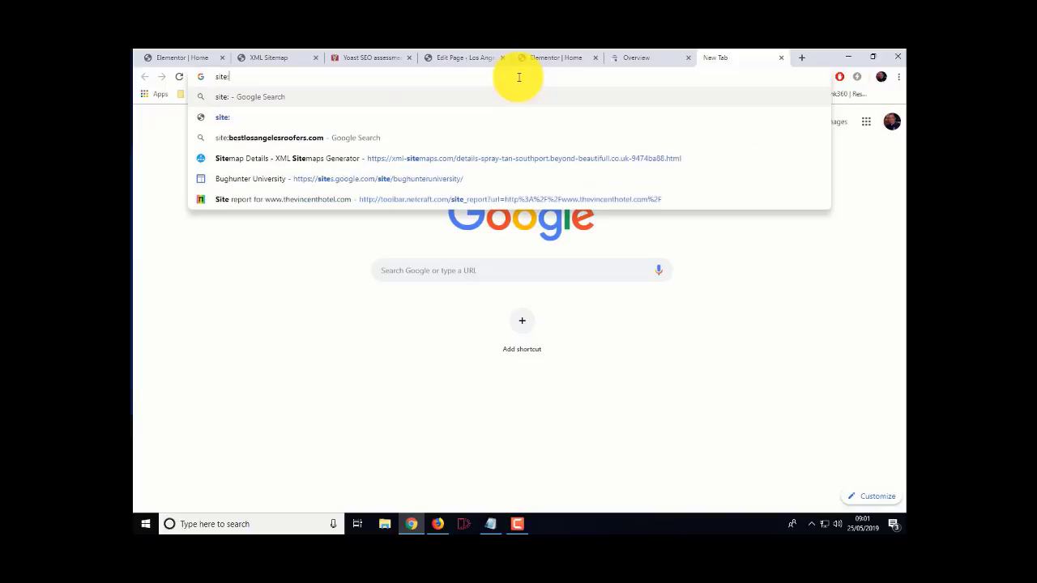
pyautogui.click(258, 144)
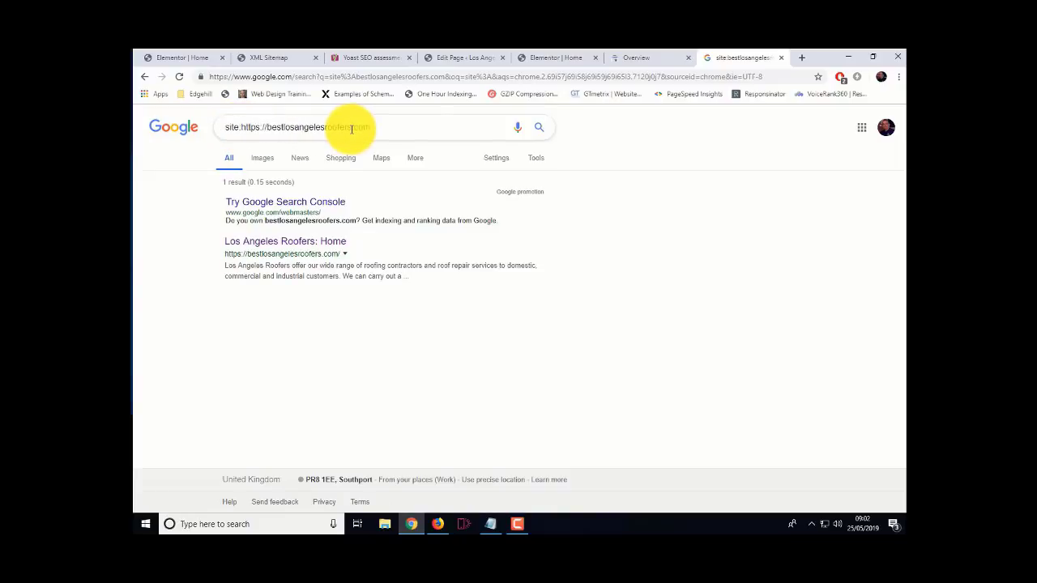
pyautogui.click(539, 127)
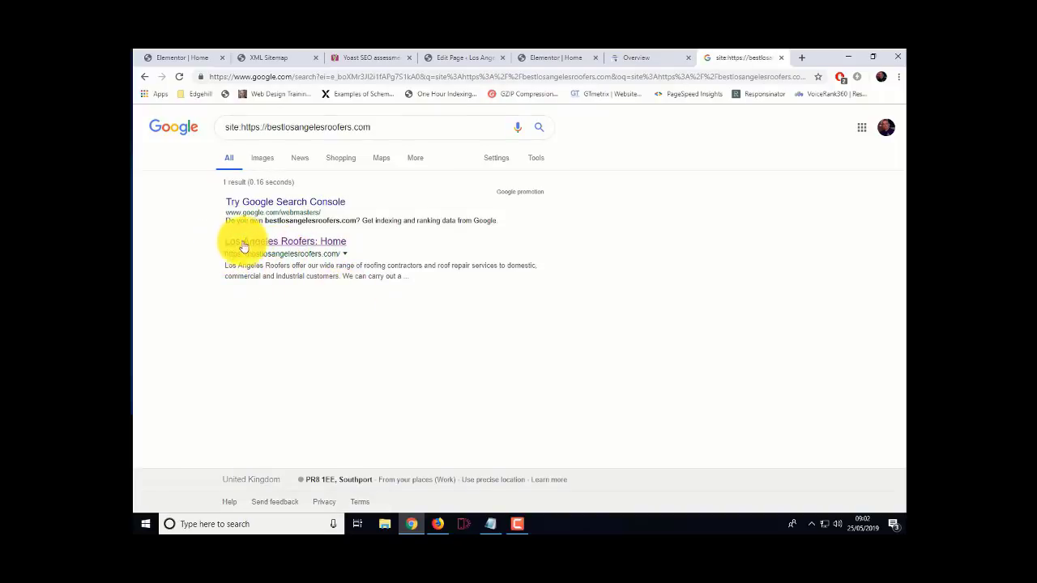
pyautogui.moveTo(368, 244); pyautogui.dragTo(213, 250)
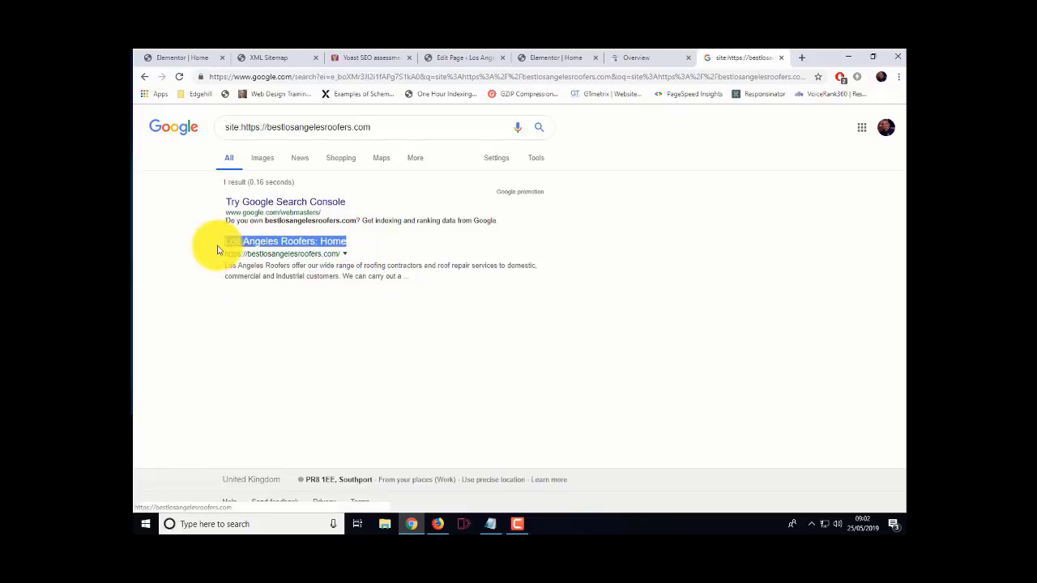
# Return to Search Console and open the Performance report for the site
pyautogui.click(652, 57)
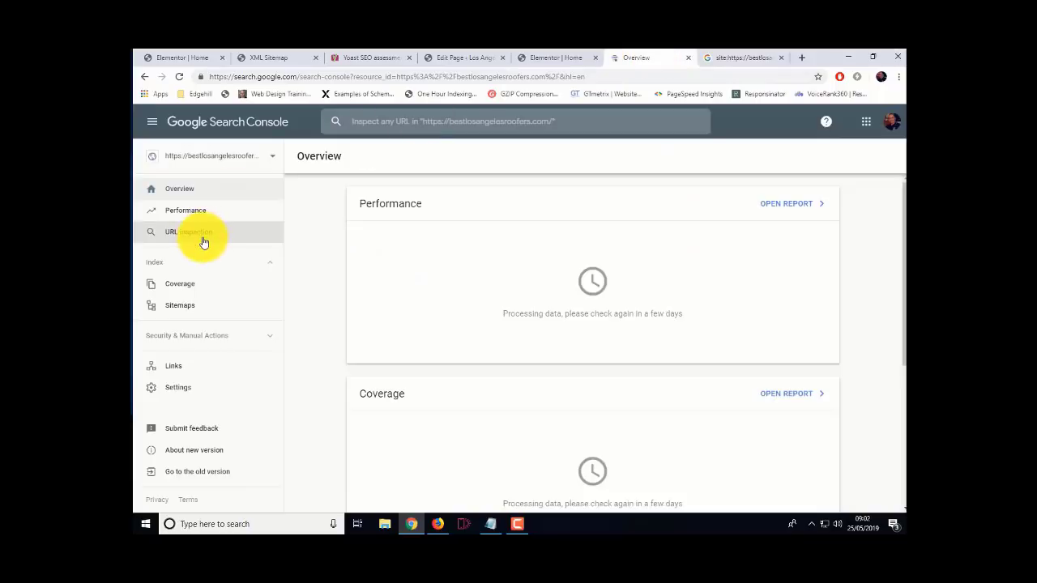
pyautogui.click(192, 214)
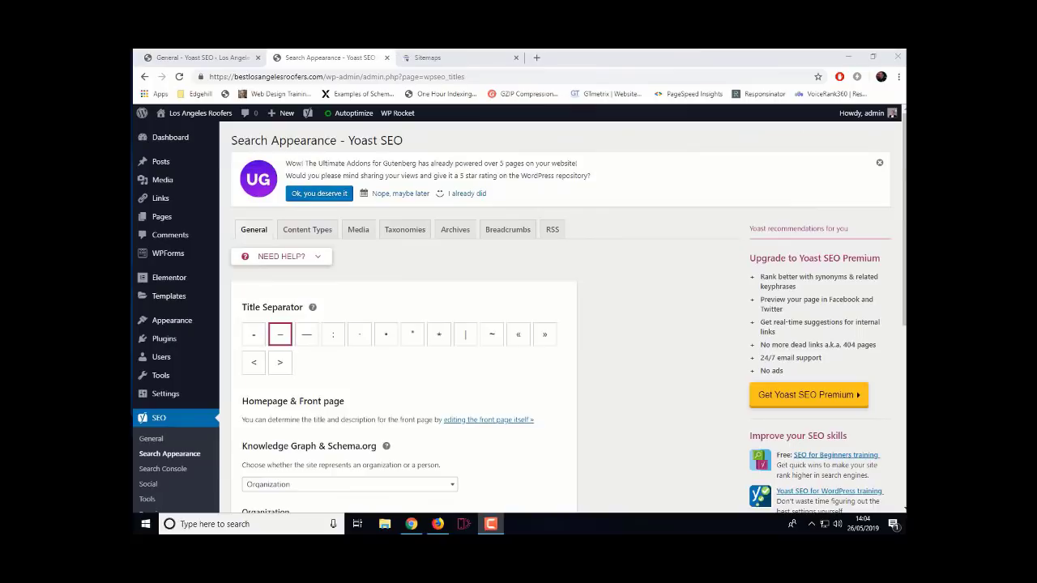
# Review the title separator and the Knowledge Graph organization type, name and logo in Yoast SEO's Search Appearance settings
pyautogui.scroll(-3, 351, 365)
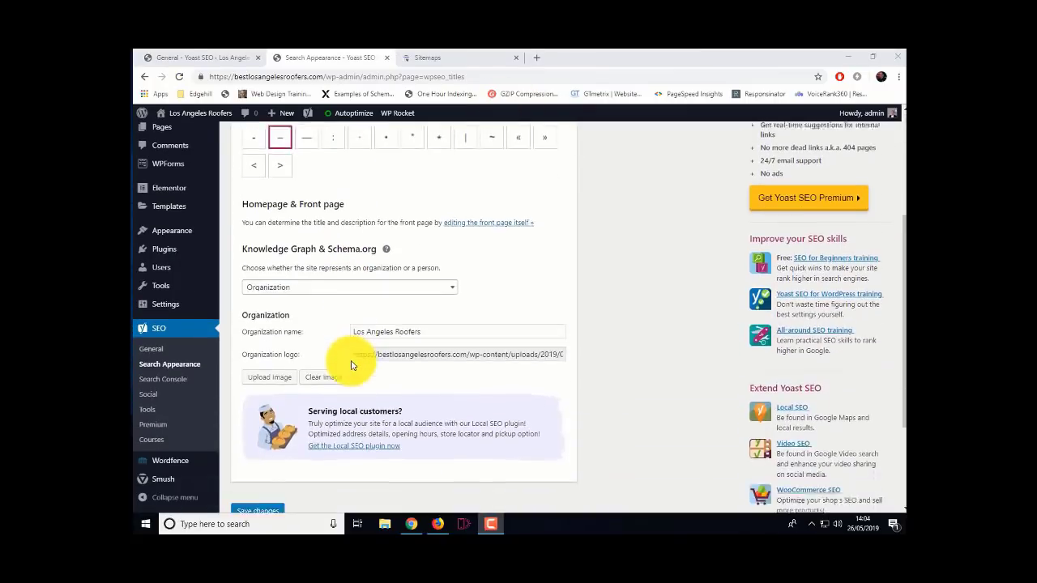
pyautogui.scroll(-1, 351, 365)
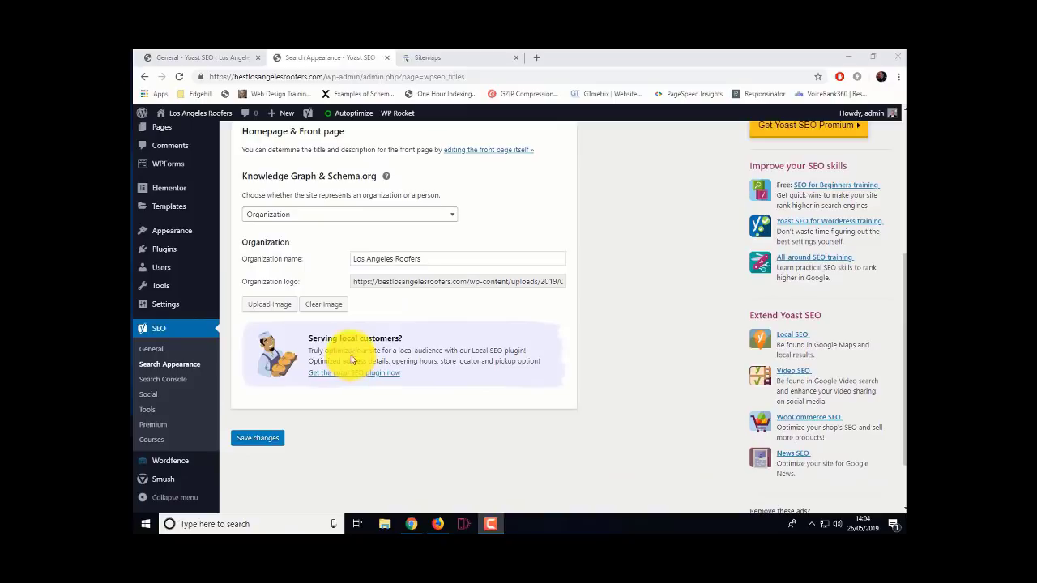
pyautogui.scroll(1, 357, 313)
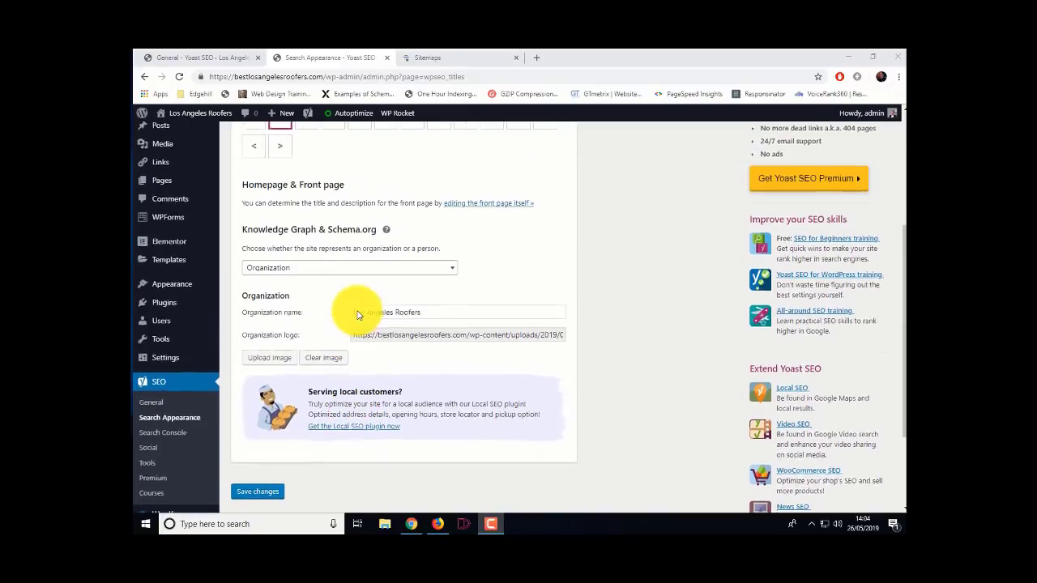
pyautogui.click(433, 314)
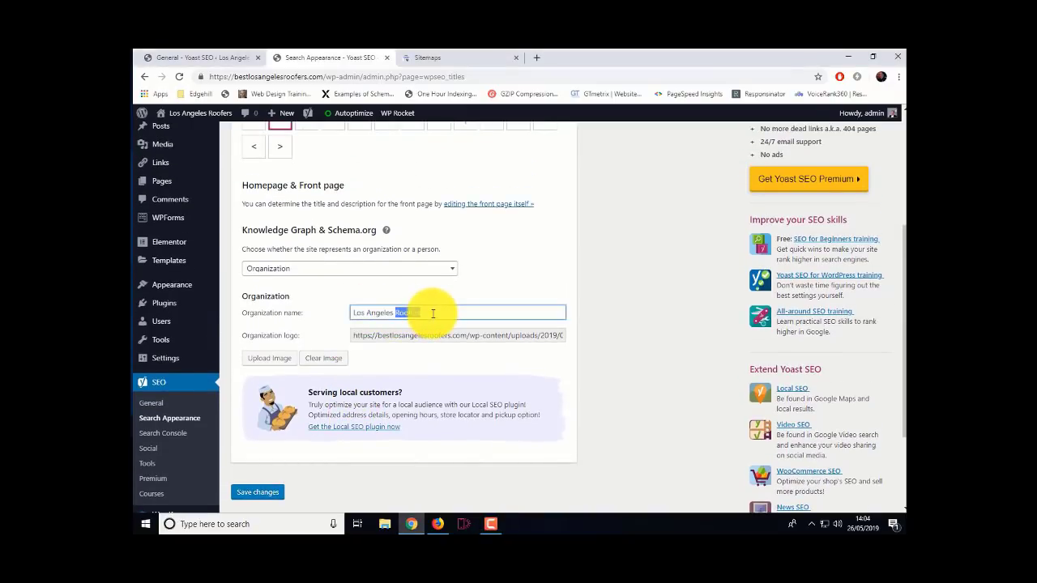
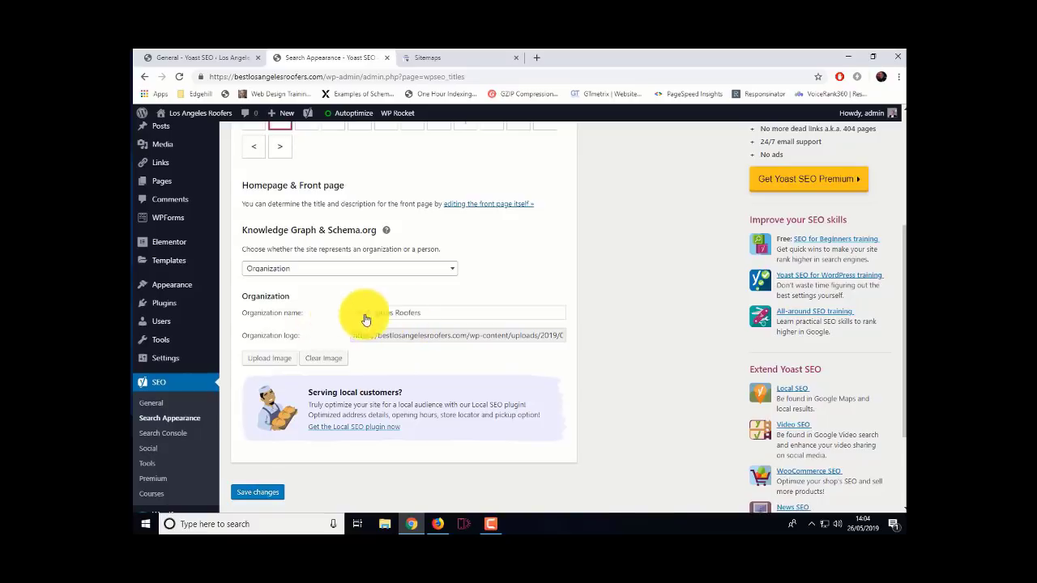
pyautogui.scroll(3, 336, 370)
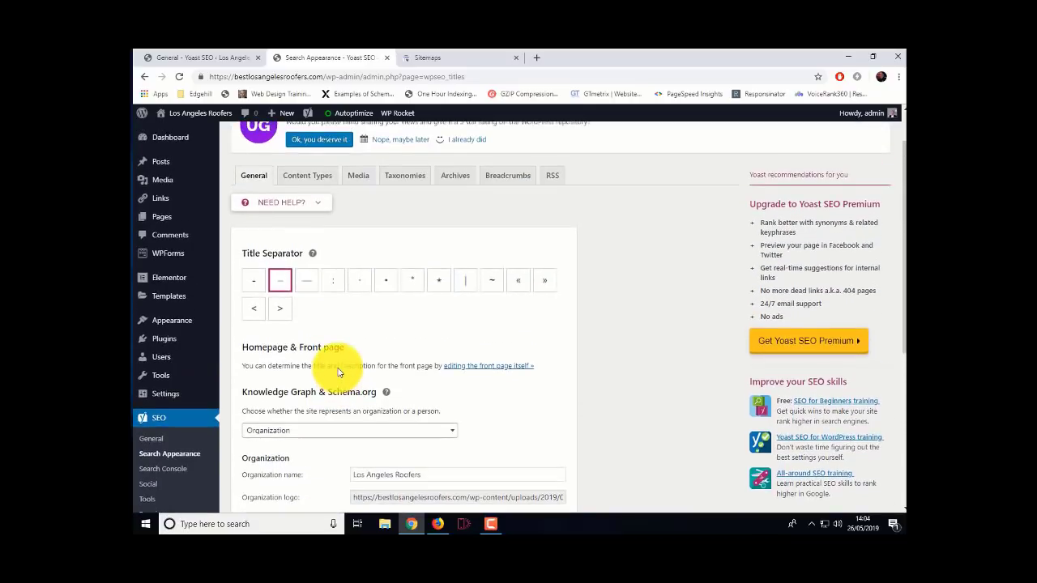
# Open the Home page for editing from the site's page list and go to its Yoast SEO section
pyautogui.moveTo(167, 216)
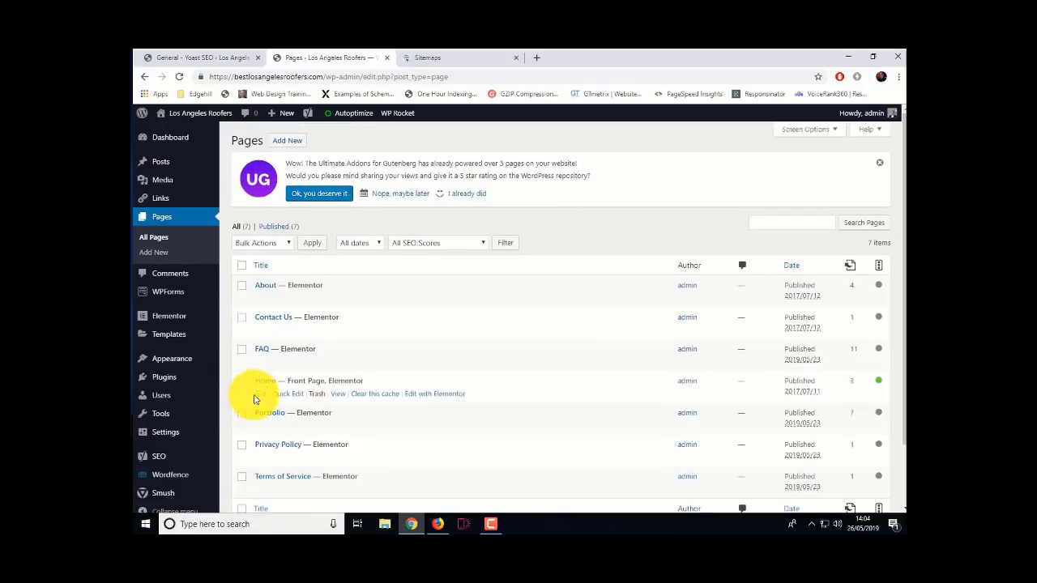
pyautogui.click(264, 396)
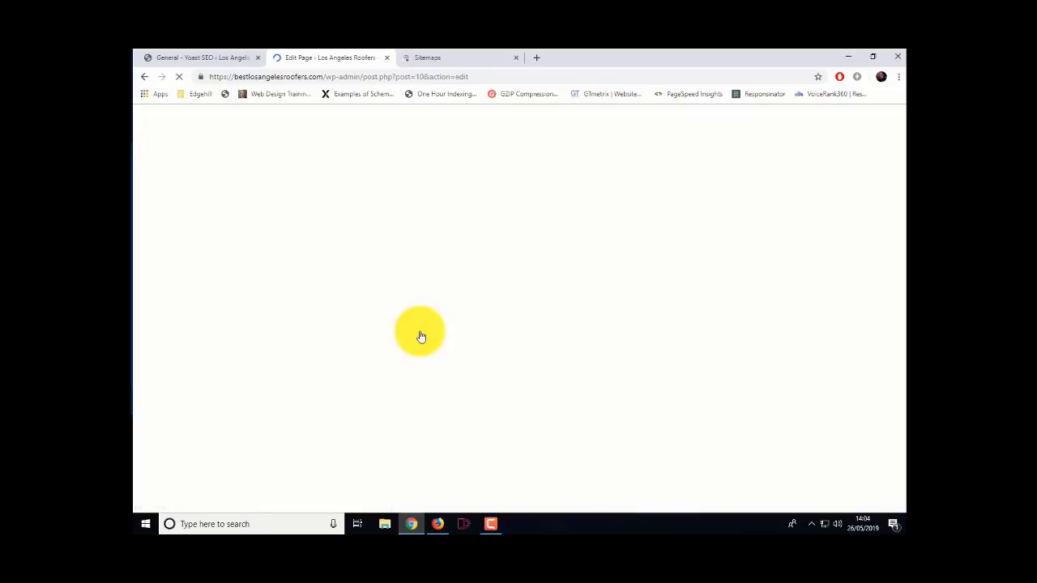
pyautogui.scroll(-2, 421, 335)
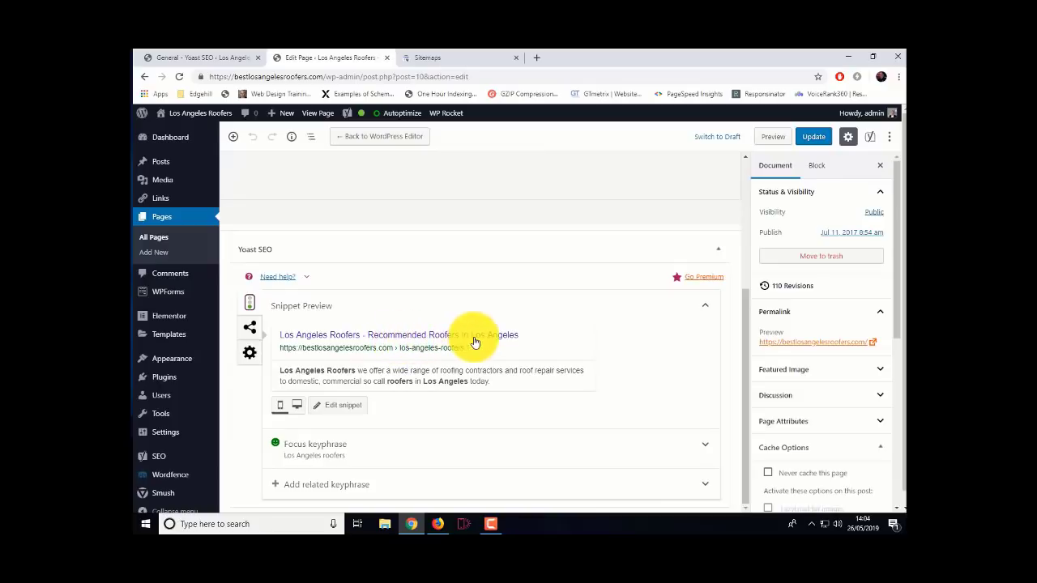
# Expand the Home page's focus keyphrase section and review its SEO analysis results
pyautogui.click(324, 445)
pyautogui.scroll(-3, 243, 413)
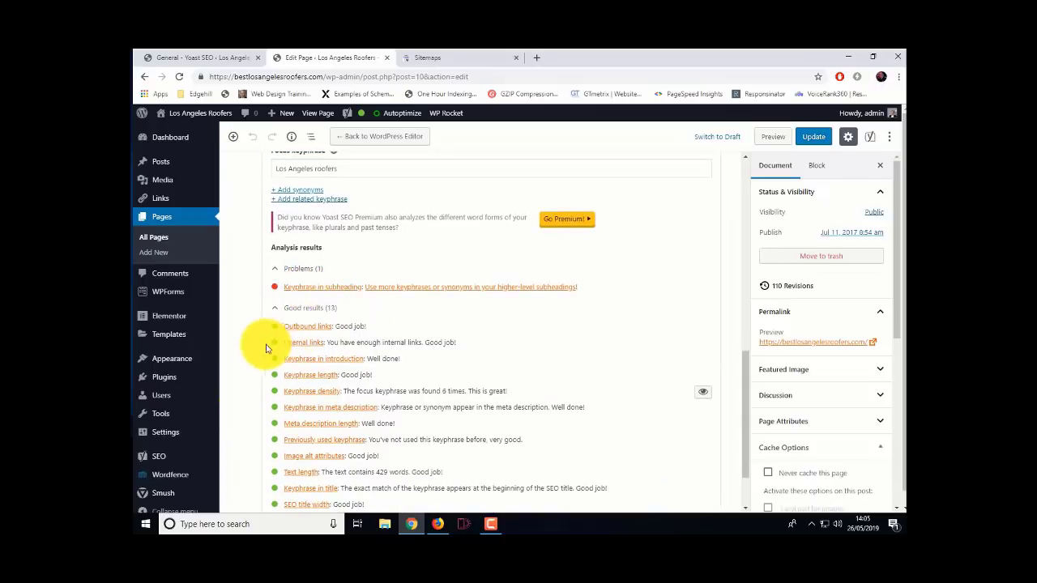
pyautogui.scroll(2, 263, 349)
pyautogui.scroll(2, 260, 349)
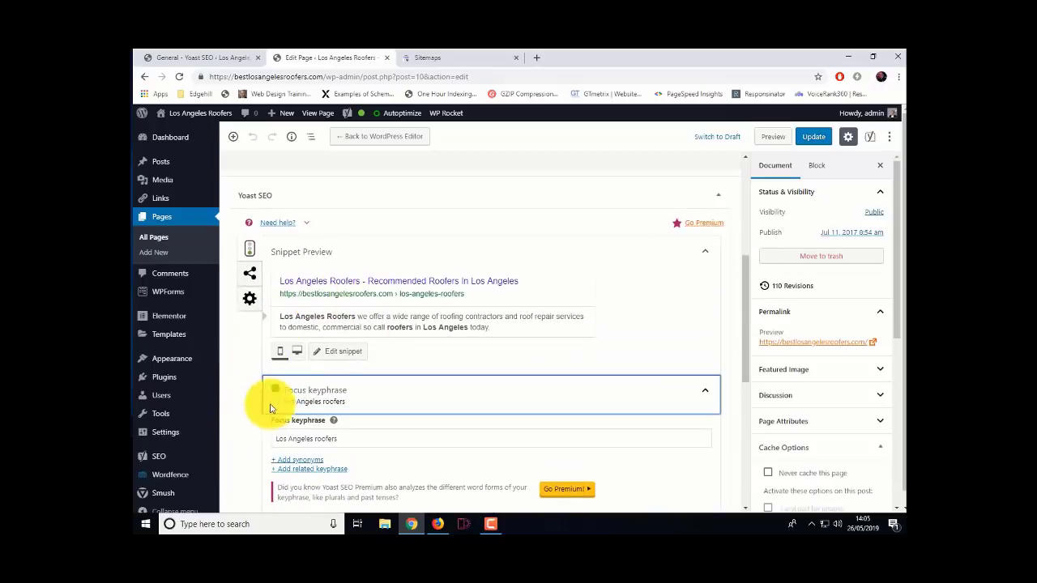
# Open the Home page's snippet for editing and examine how the site title, "- Recommended" and tagline form the SEO title
pyautogui.click(333, 356)
pyautogui.scroll(-3, 248, 377)
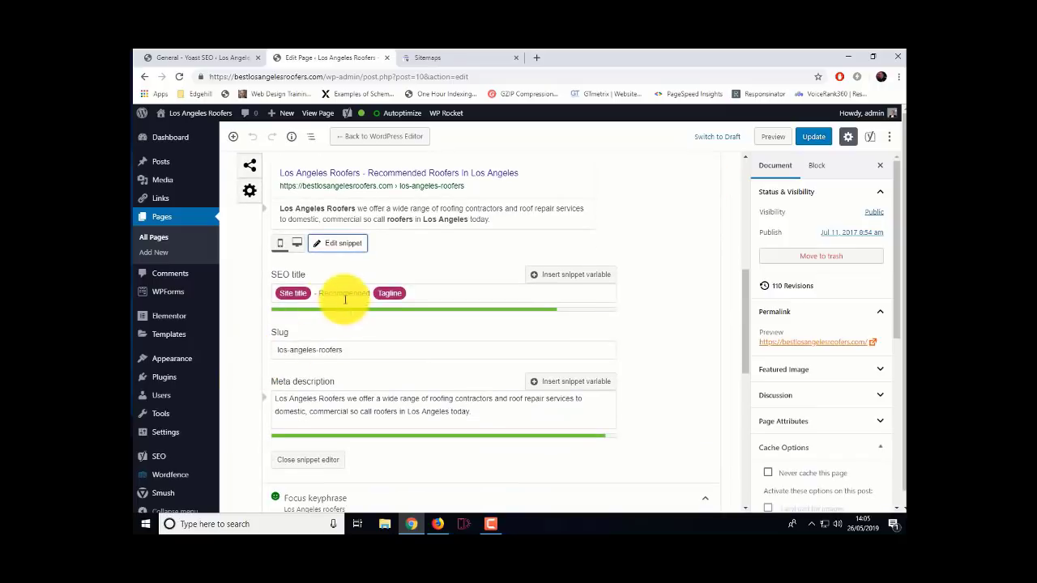
pyautogui.click(314, 294)
pyautogui.moveTo(343, 294); pyautogui.dragTo(409, 294)
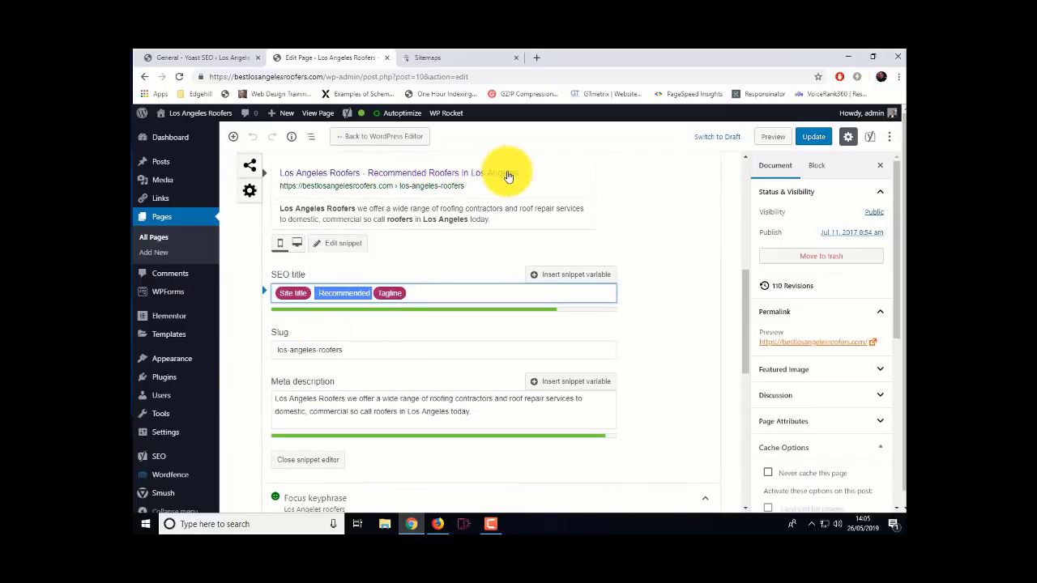
pyautogui.scroll(-5, 236, 342)
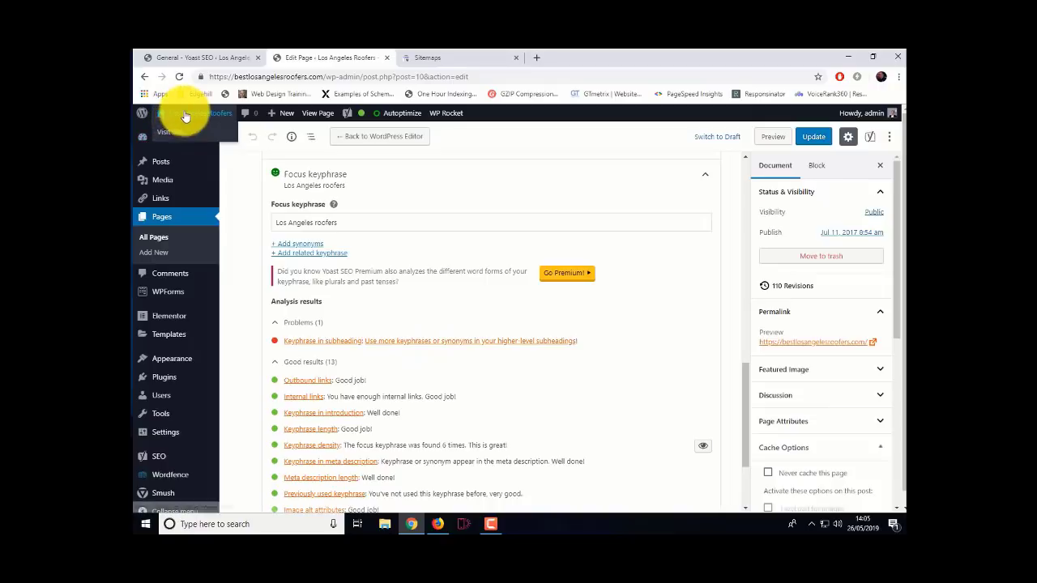
# Open the live site in a new tab and check the Home page's headings, introduction and Our Specialization text
pyautogui.rightClick(188, 132)
pyautogui.click(194, 142)
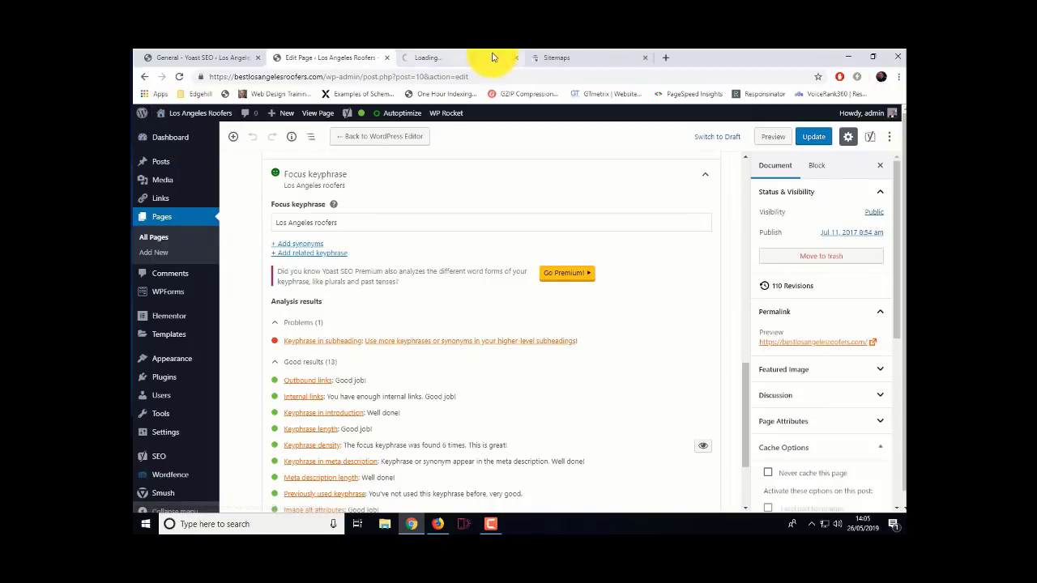
pyautogui.click(478, 59)
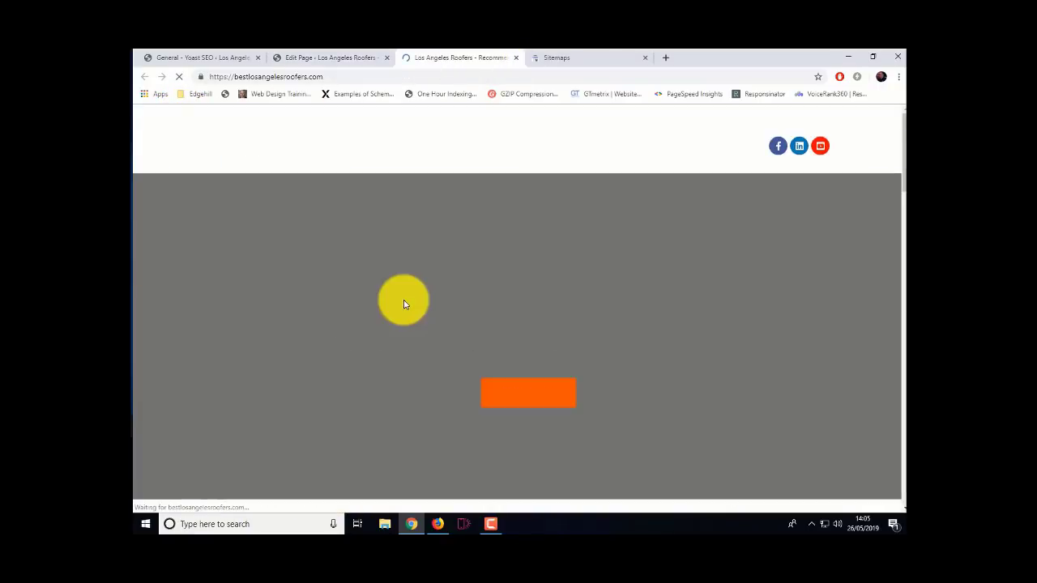
pyautogui.scroll(-2, 397, 291)
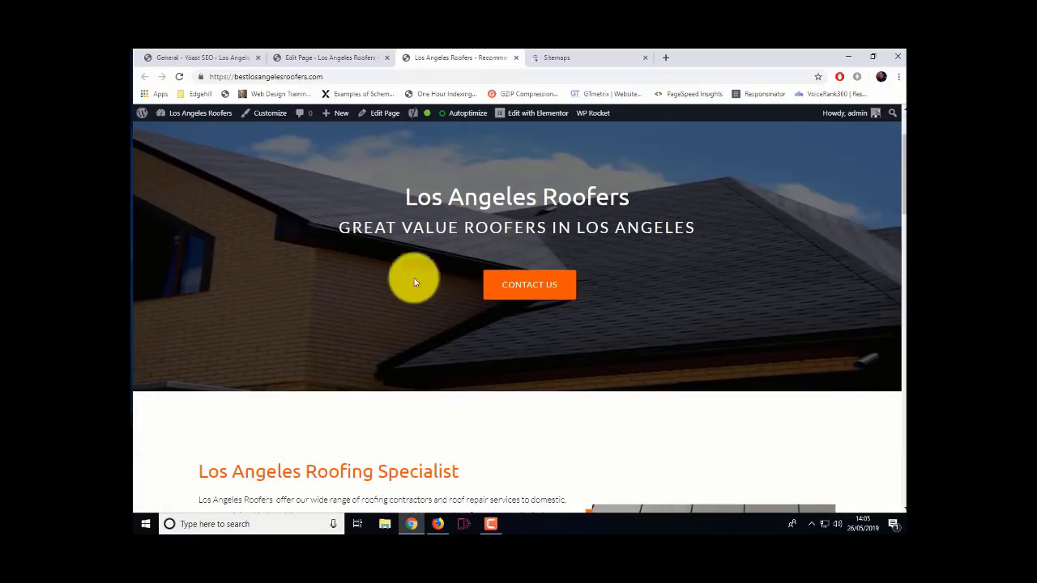
pyautogui.scroll(-3, 359, 307)
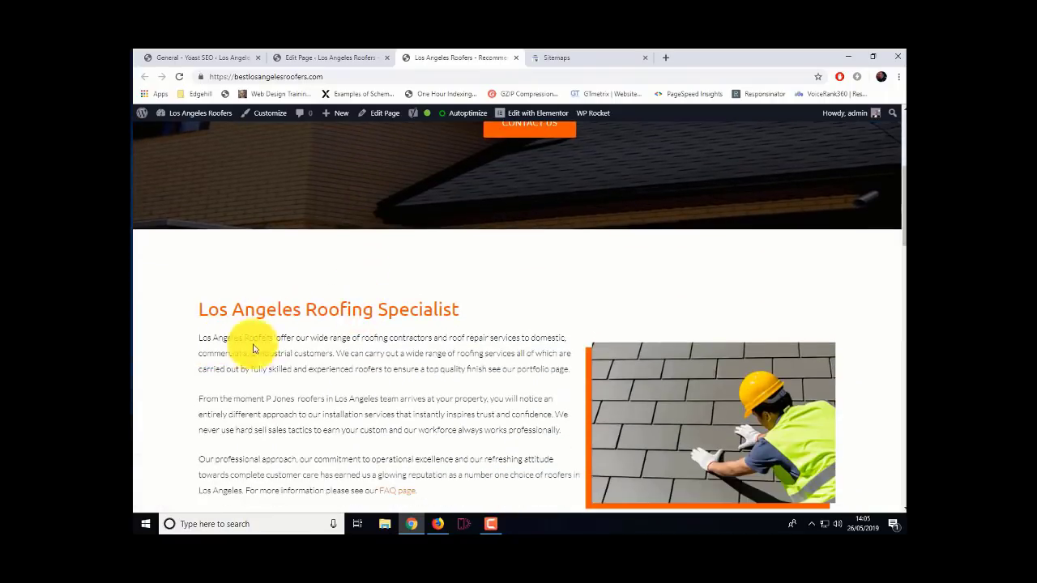
pyautogui.scroll(-2, 283, 343)
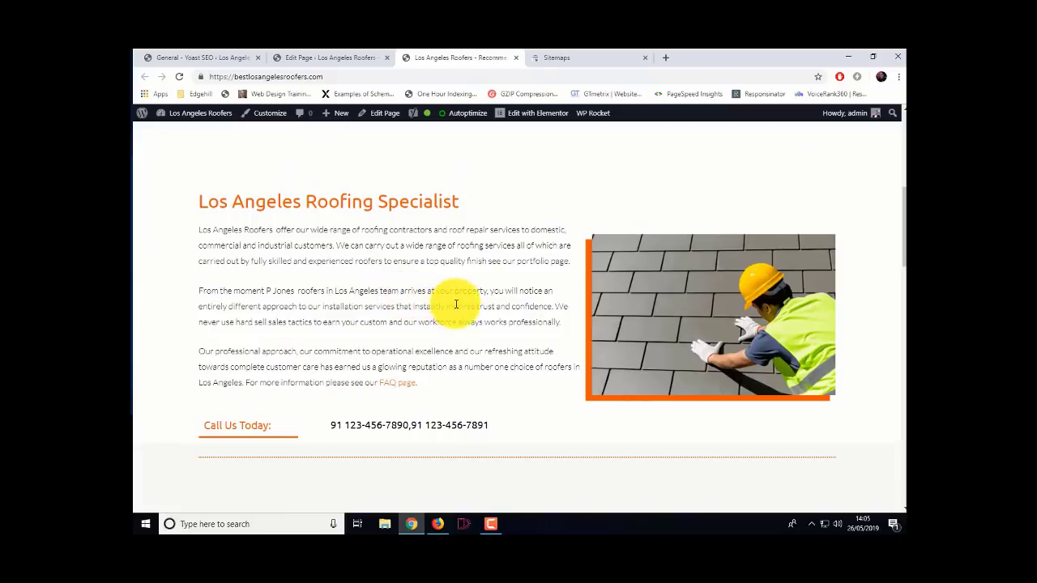
pyautogui.scroll(-3, 373, 360)
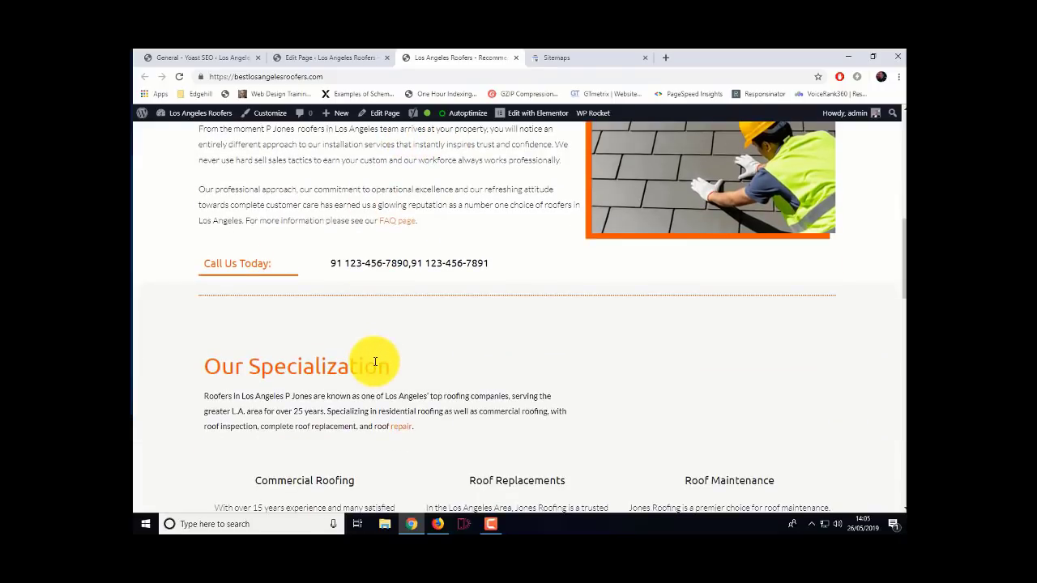
pyautogui.scroll(10, 372, 362)
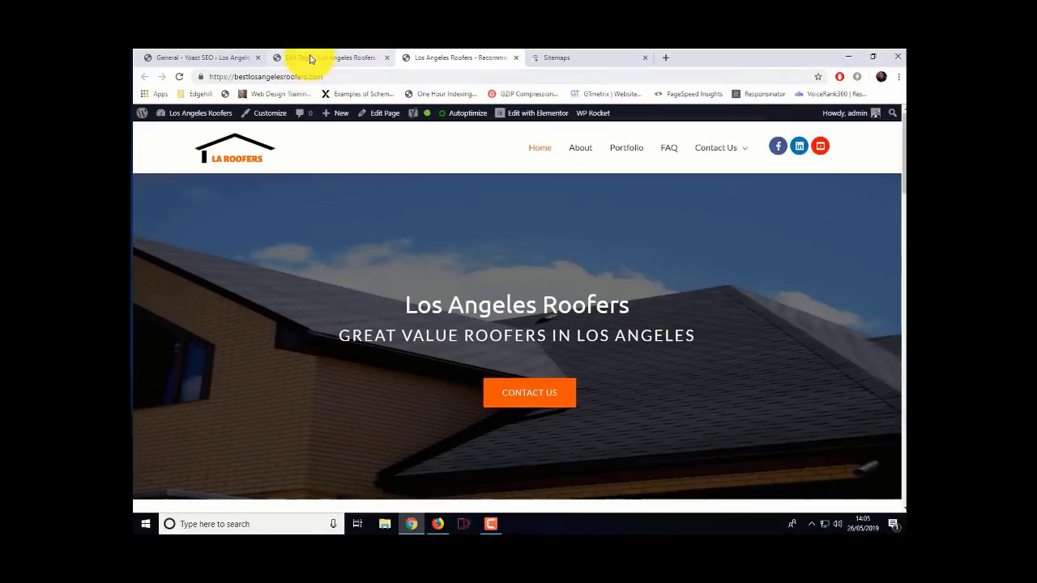
# Return to the Home page's WordPress editor and update the page
pyautogui.click(310, 59)
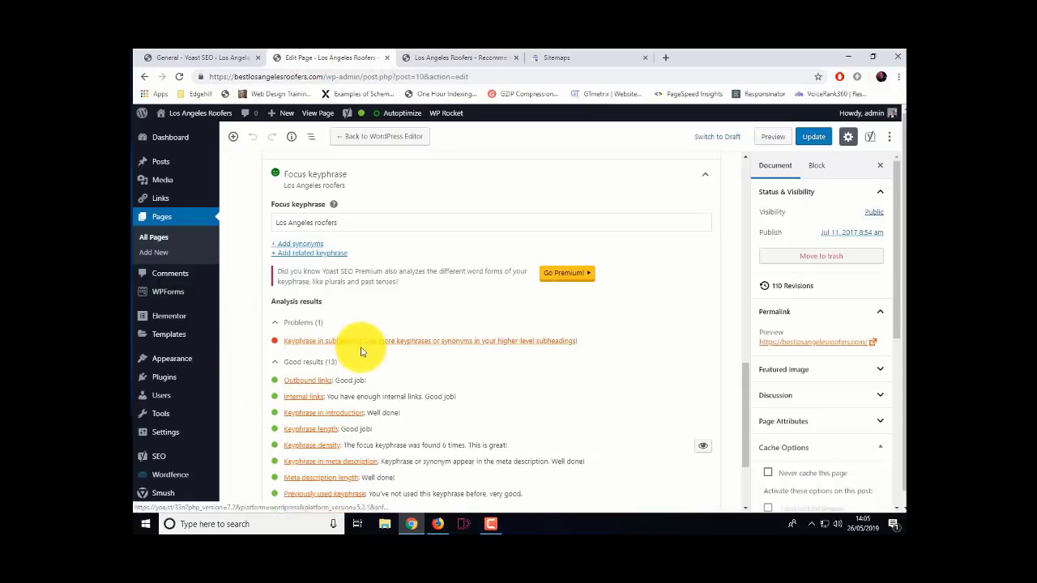
pyautogui.click(820, 141)
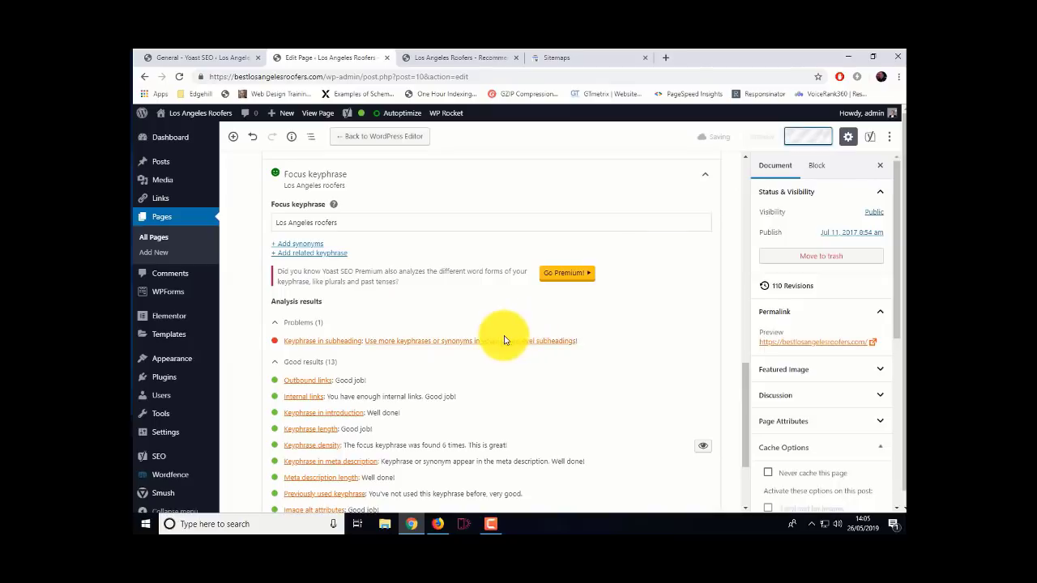
# Open the Home page in Elementor, open the Los Angeles Roofers heading for editing, and update the page
pyautogui.scroll(5, 468, 341)
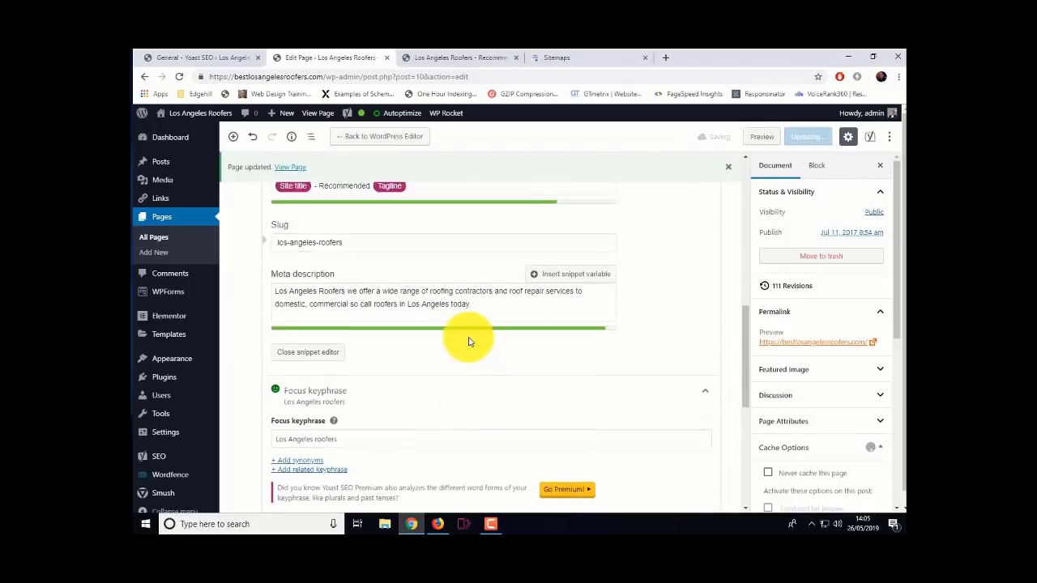
pyautogui.scroll(6, 412, 348)
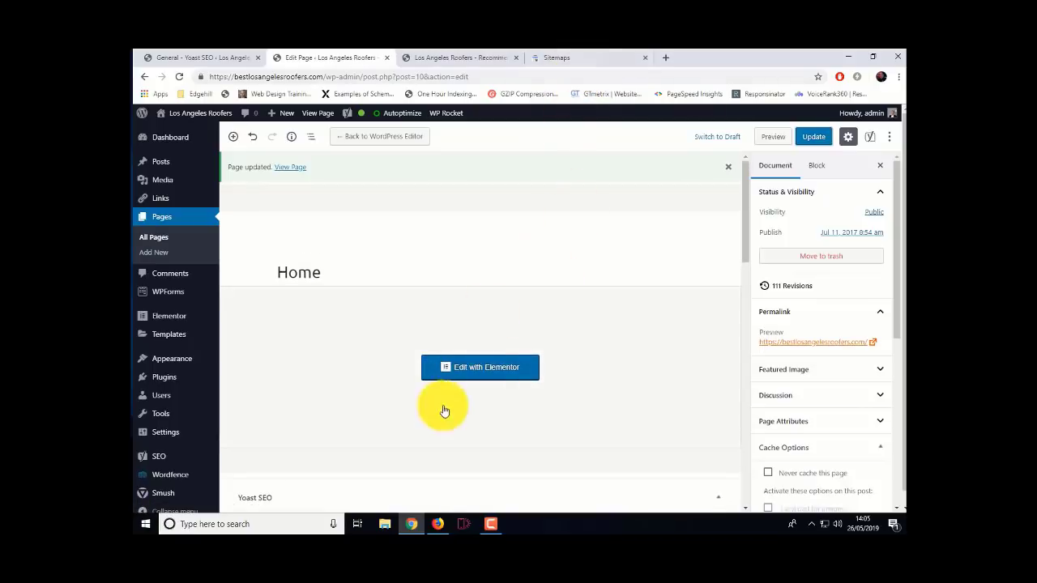
pyautogui.click(482, 370)
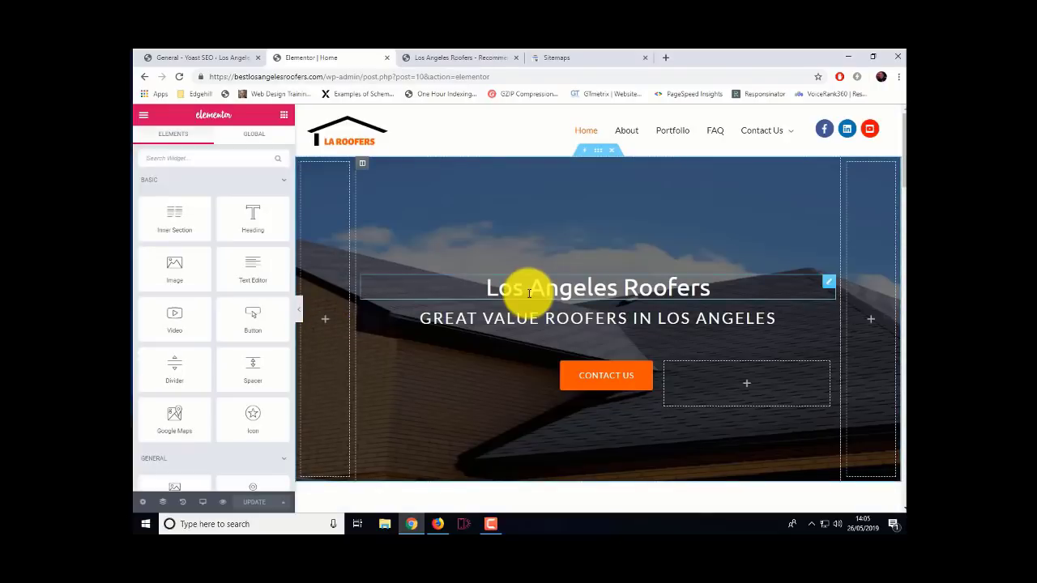
pyautogui.click(487, 285)
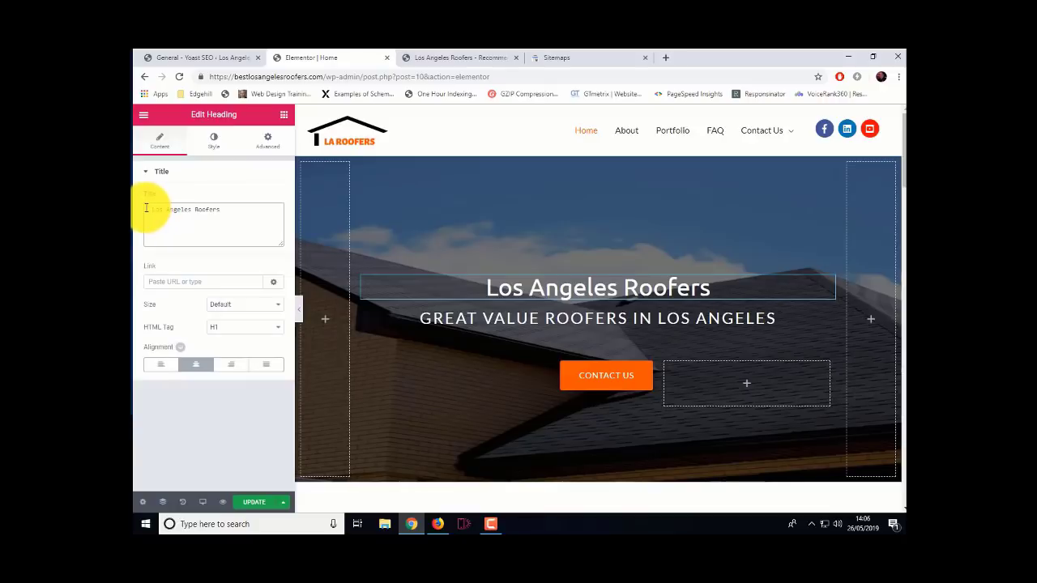
pyautogui.click(259, 503)
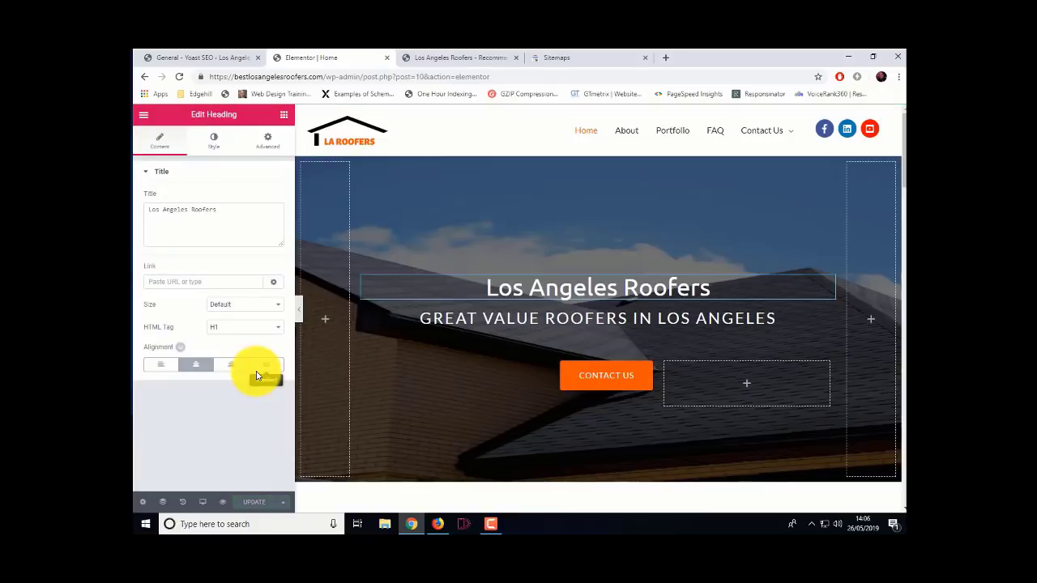
# Check Yoast's Webmaster Tools settings and the /author-sitemap.xml entry of the submitted sitemap index in Search Console
pyautogui.click(180, 57)
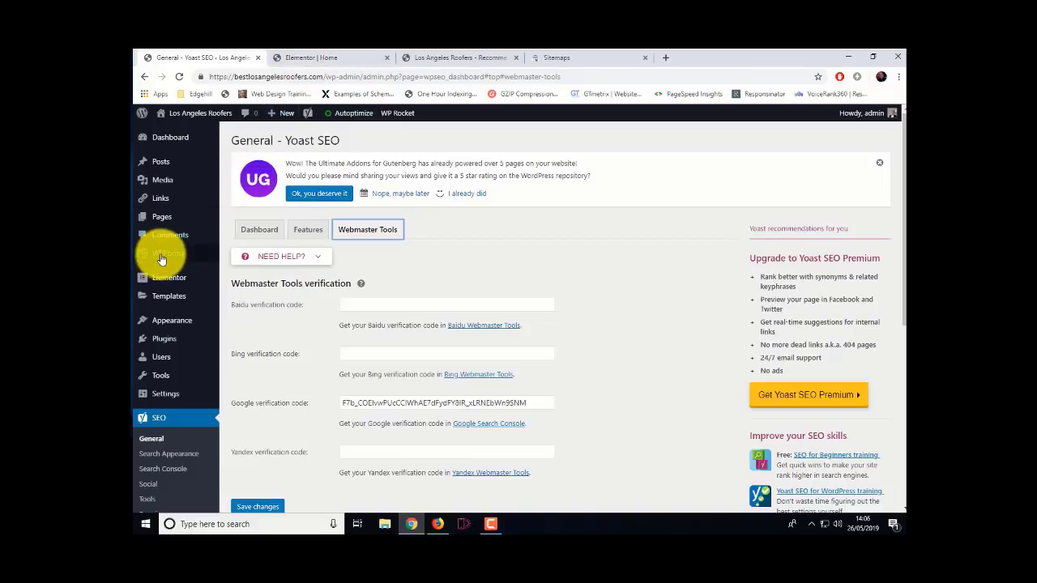
pyautogui.scroll(-1, 164, 409)
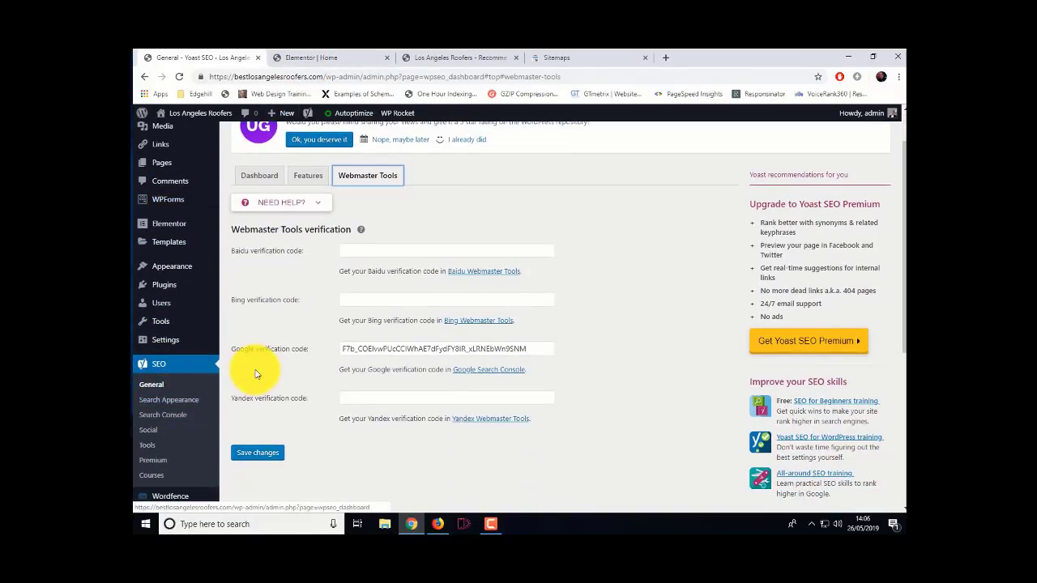
pyautogui.click(558, 58)
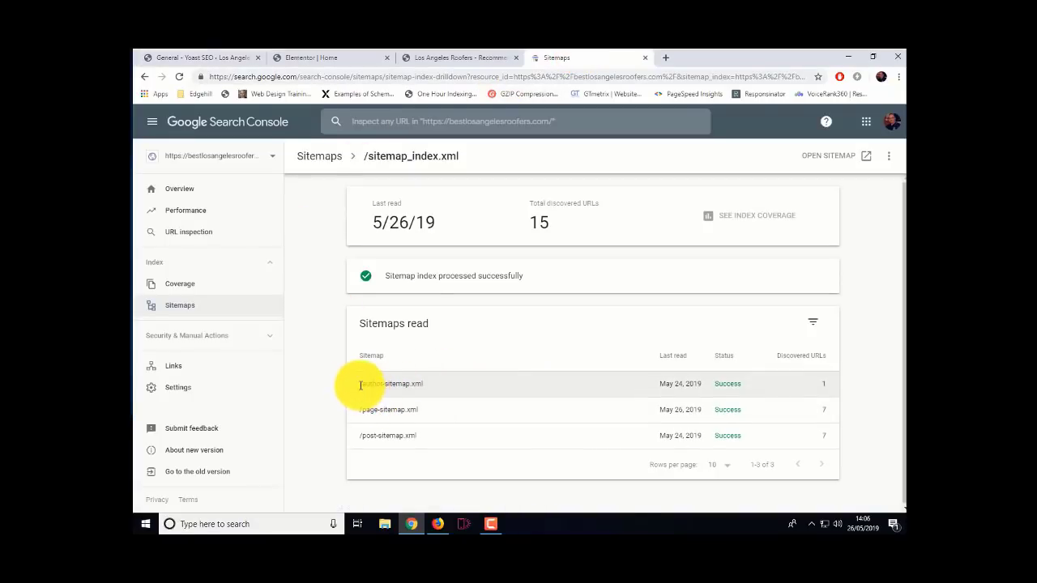
pyautogui.moveTo(361, 386); pyautogui.dragTo(454, 387)
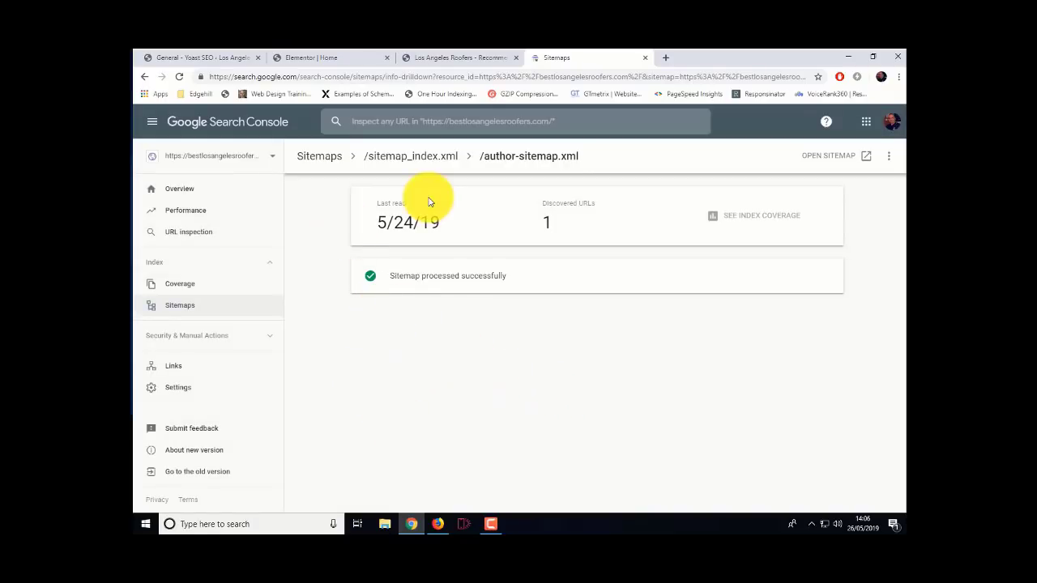
pyautogui.click(349, 58)
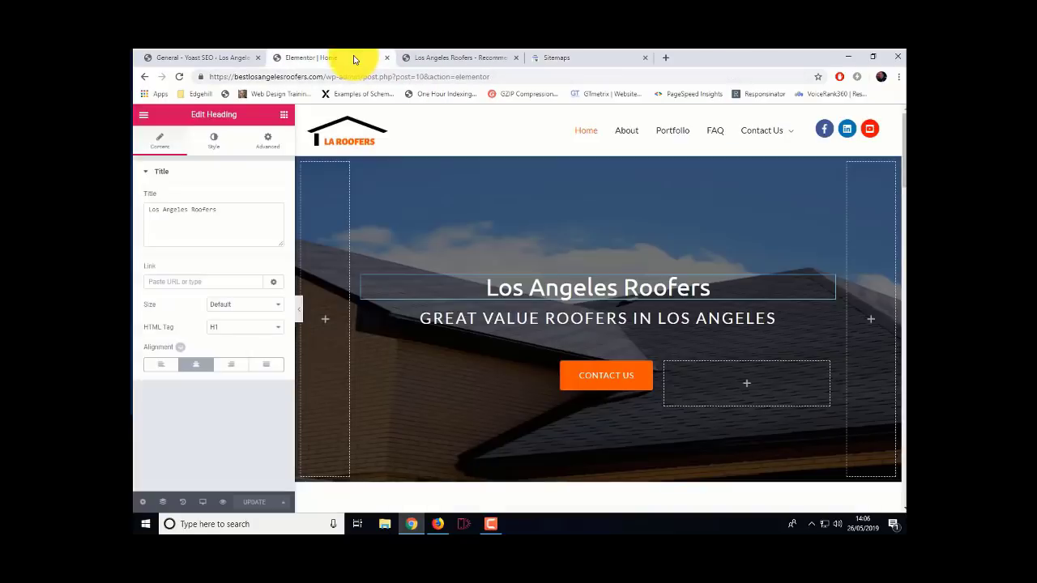
# Review the Posts settings under Content Types in Yoast's Search Appearance and save them
pyautogui.click(220, 60)
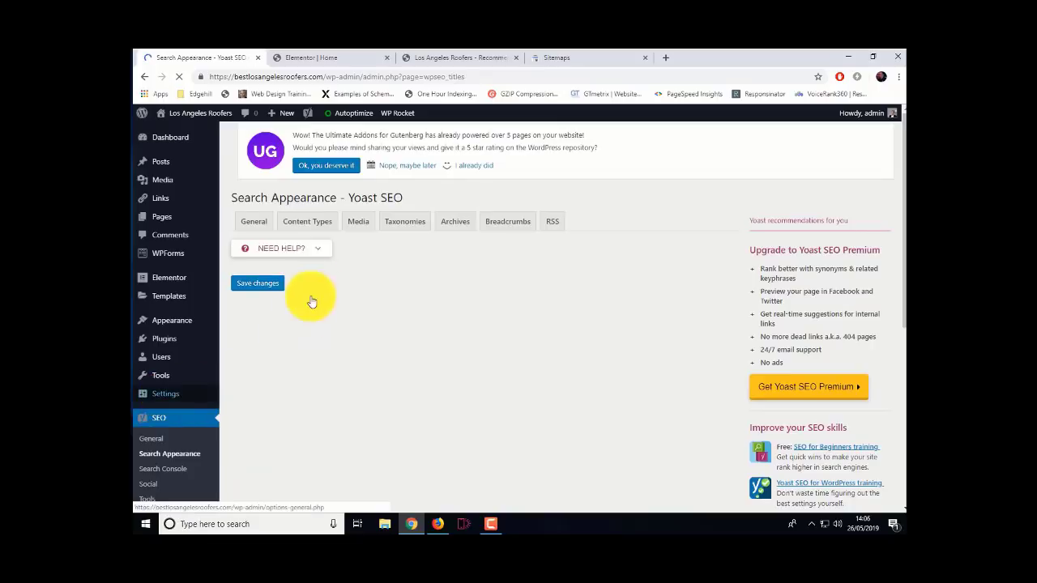
pyautogui.scroll(-2, 316, 273)
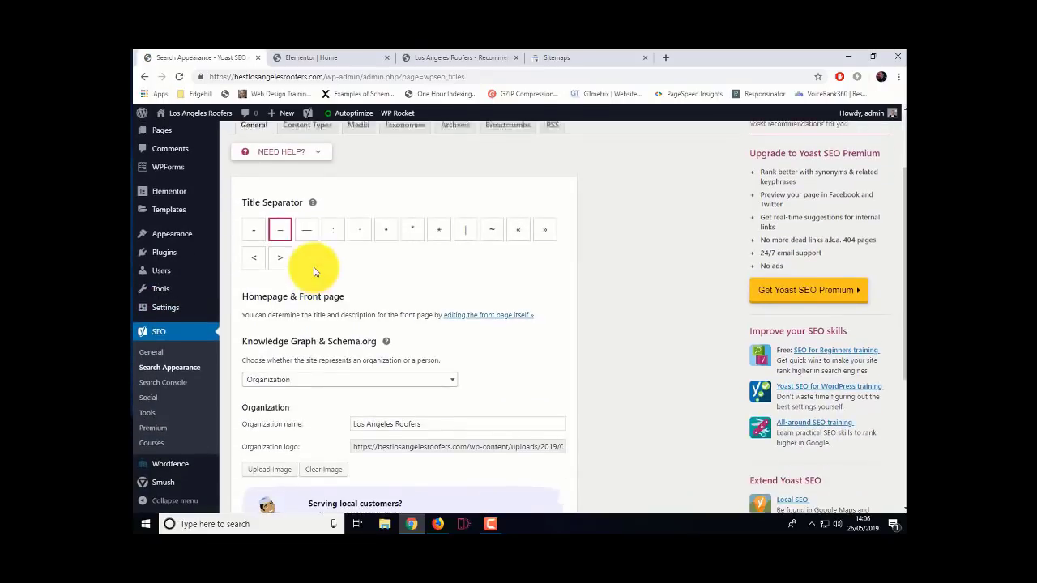
pyautogui.scroll(2, 316, 267)
pyautogui.click(308, 234)
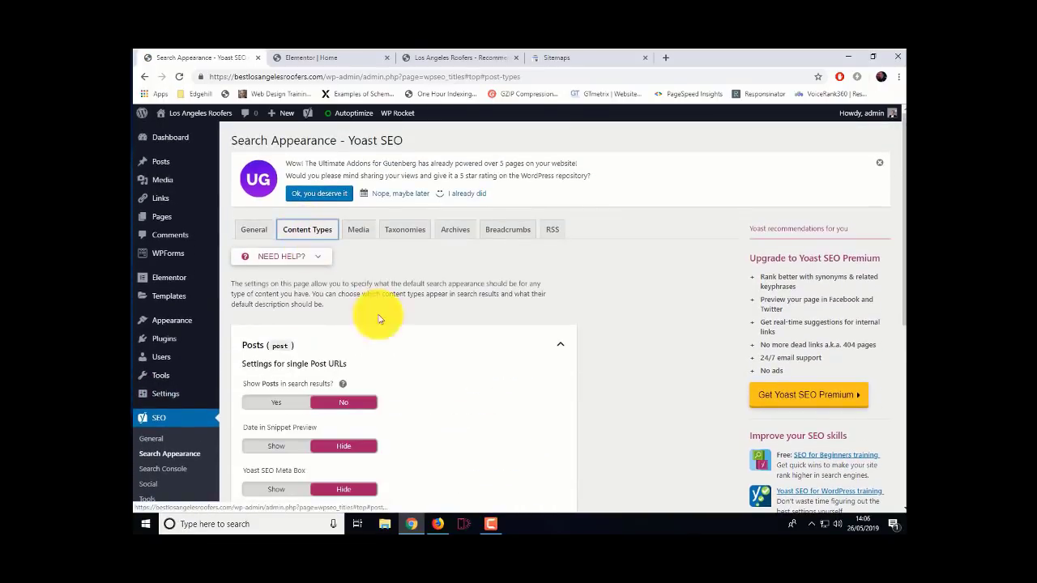
pyautogui.scroll(-2, 413, 340)
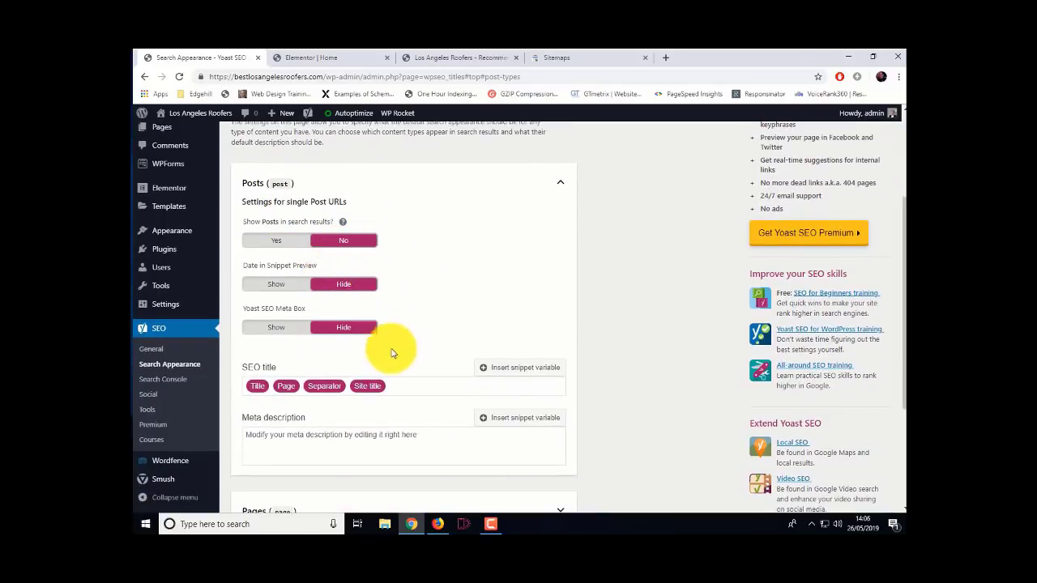
pyautogui.scroll(-2, 392, 408)
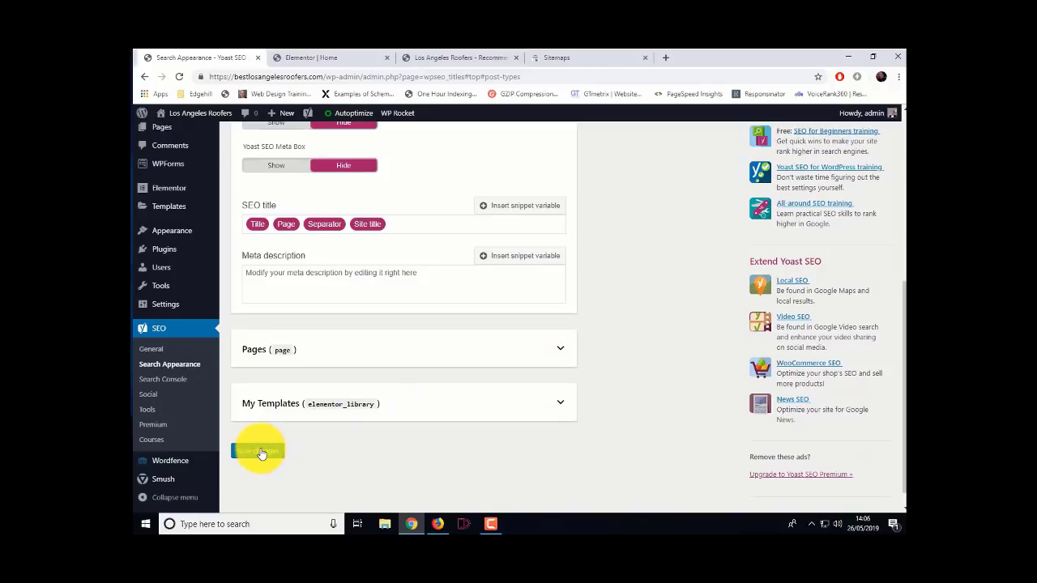
pyautogui.click(259, 452)
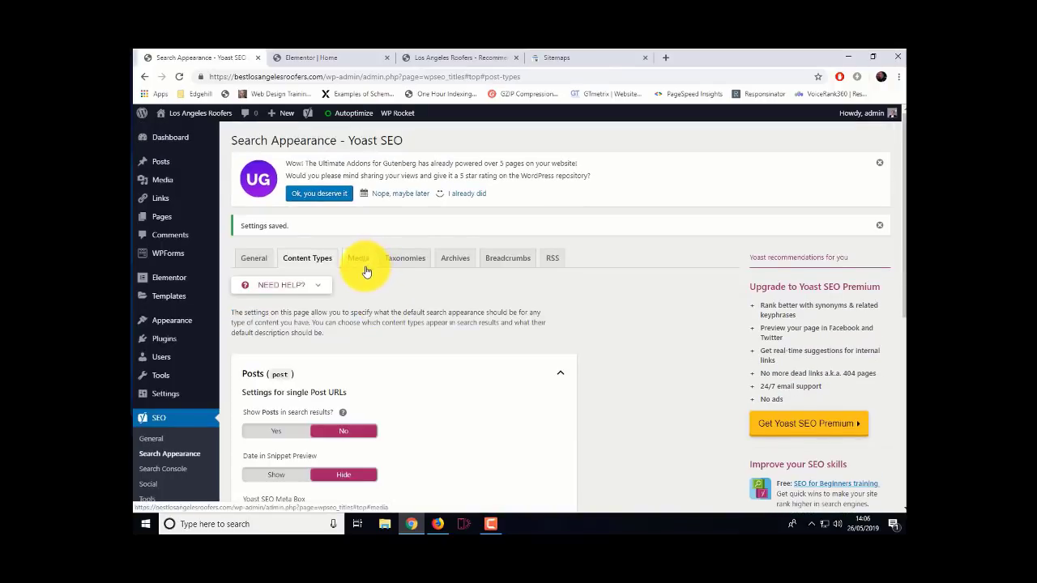
# Check the attachment URL redirect setting, then review the Categories taxonomy's search appearance and save the settings
pyautogui.click(364, 264)
pyautogui.scroll(-2, 324, 300)
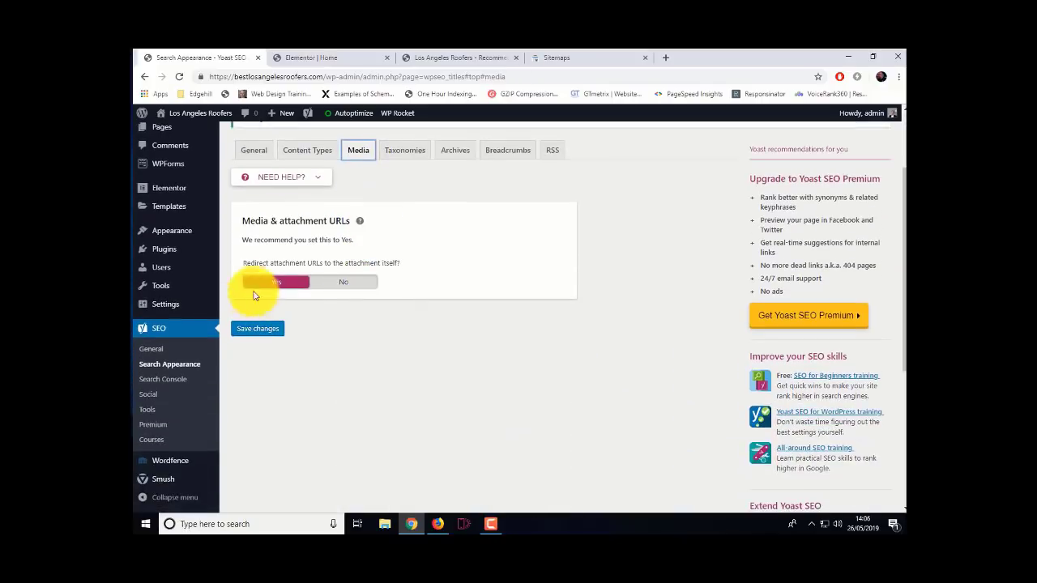
pyautogui.scroll(1, 409, 233)
pyautogui.click(404, 209)
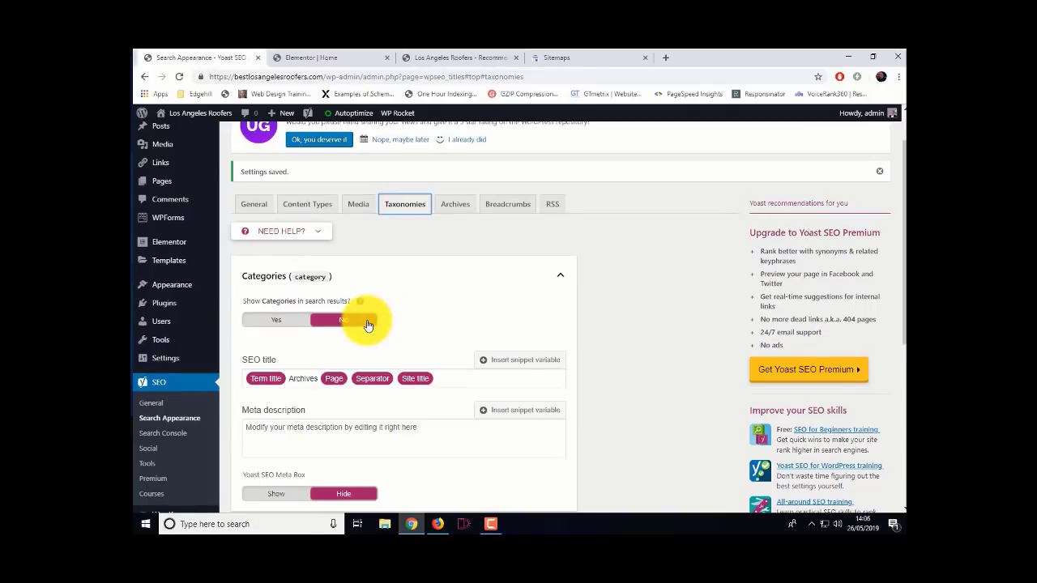
pyautogui.scroll(-4, 367, 324)
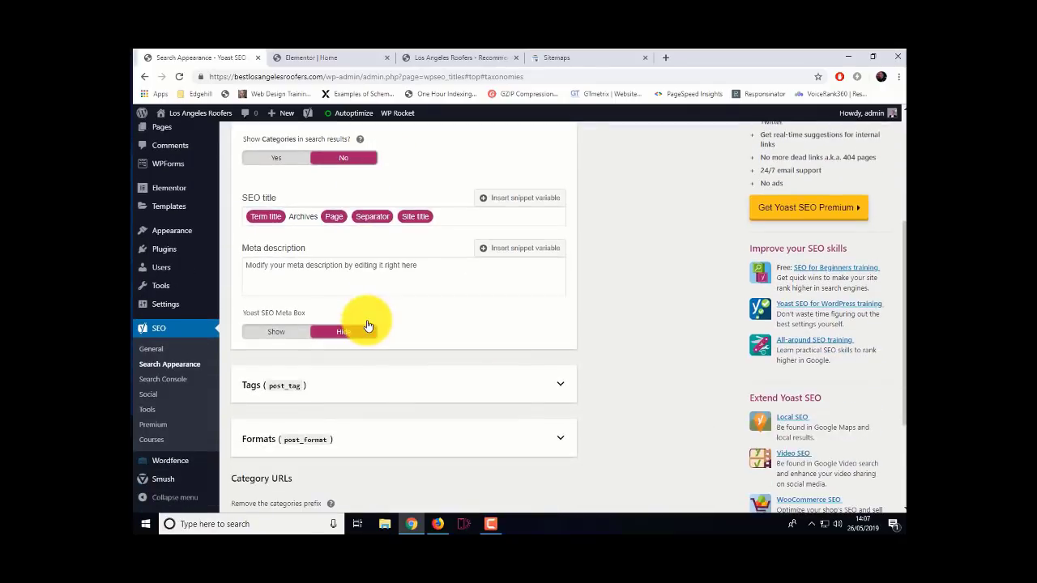
pyautogui.click(253, 399)
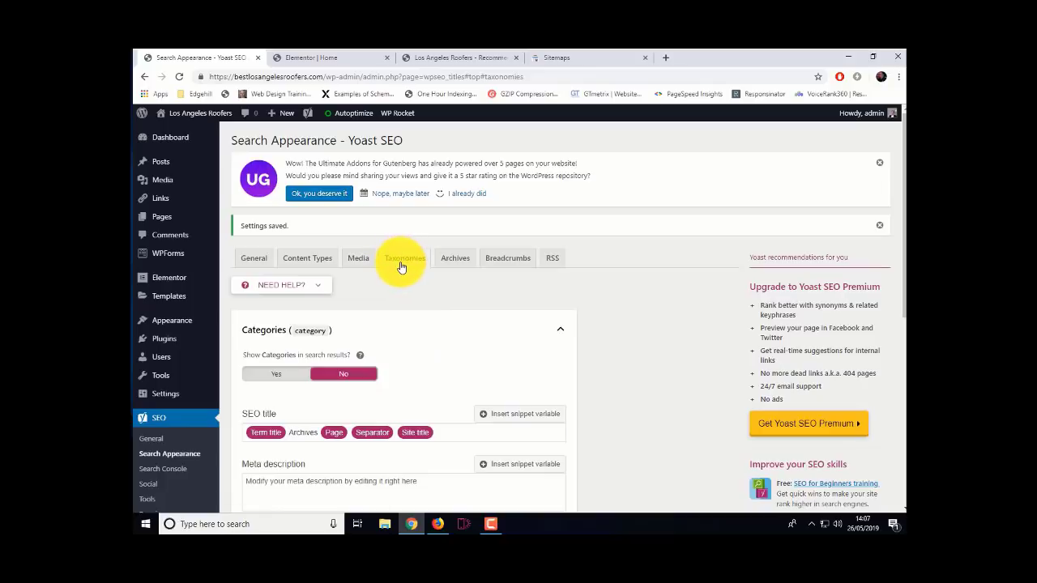
# Check the author archives setting and the general title separator and organization settings in Search Appearance
pyautogui.click(457, 259)
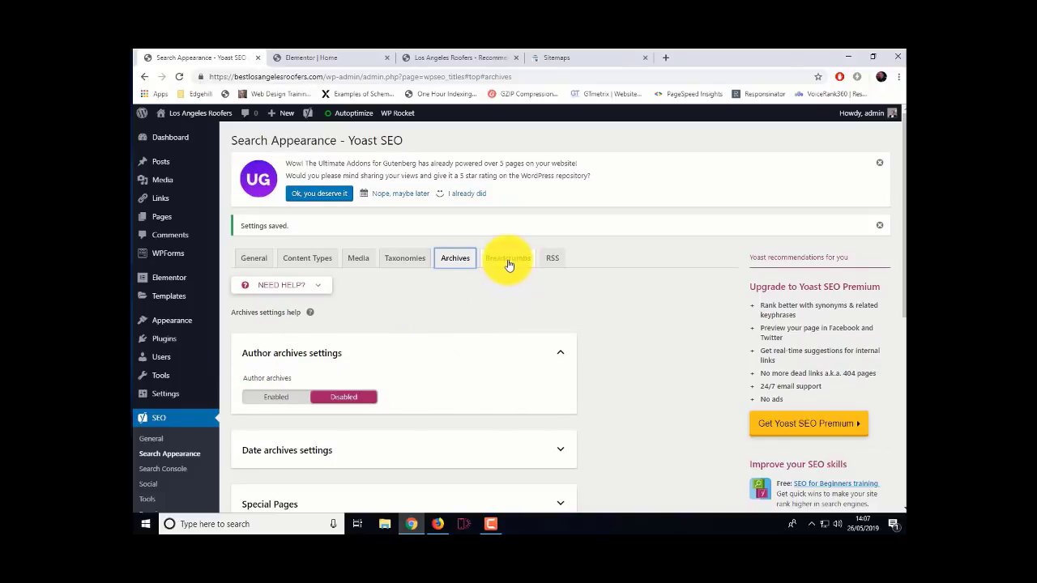
pyautogui.click(253, 259)
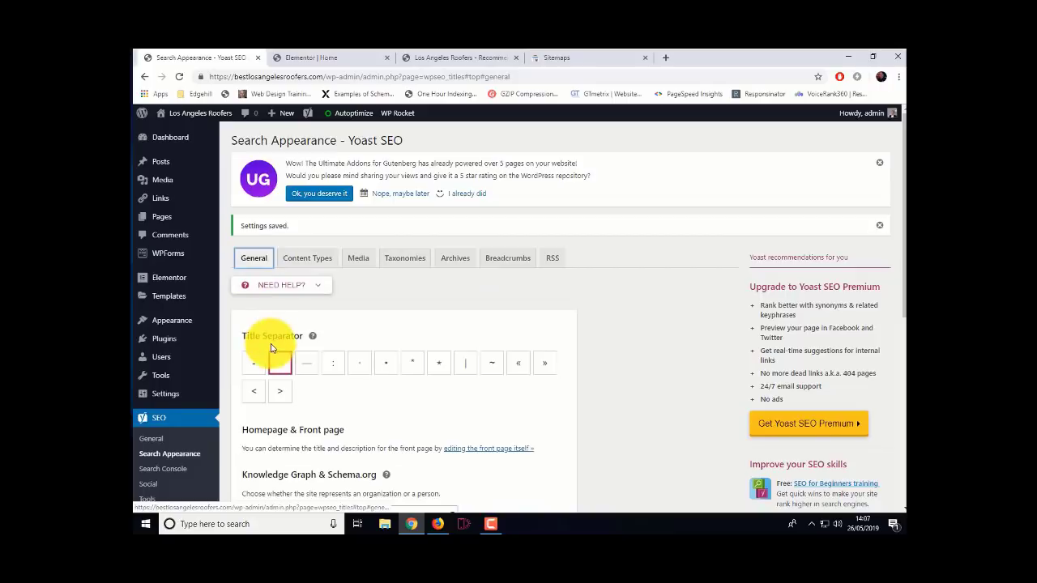
pyautogui.scroll(-2, 243, 324)
pyautogui.click(169, 365)
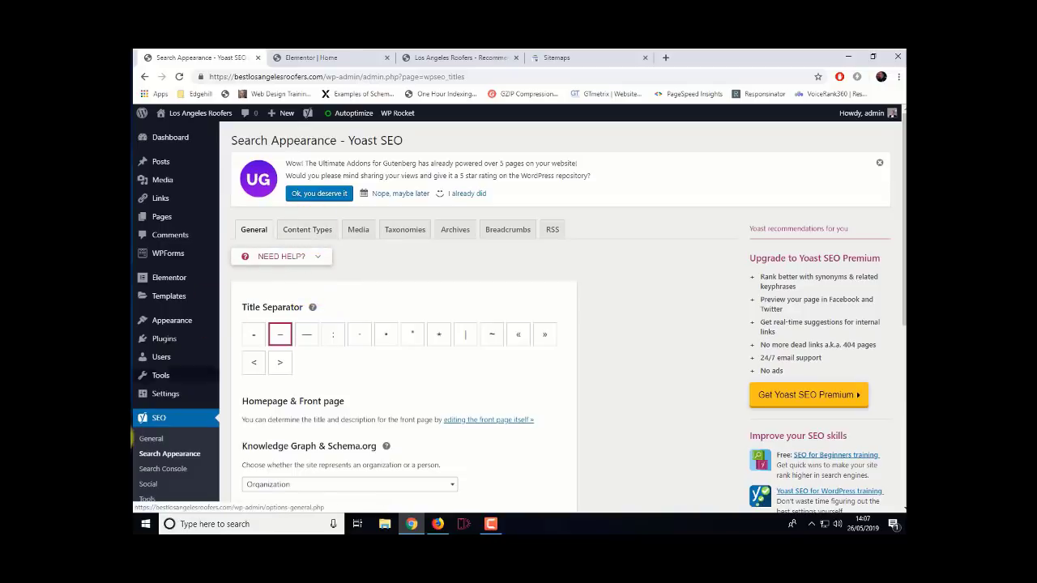
# Open the site's generated XML sitemap index from Yoast's XML sitemaps feature
pyautogui.click(153, 439)
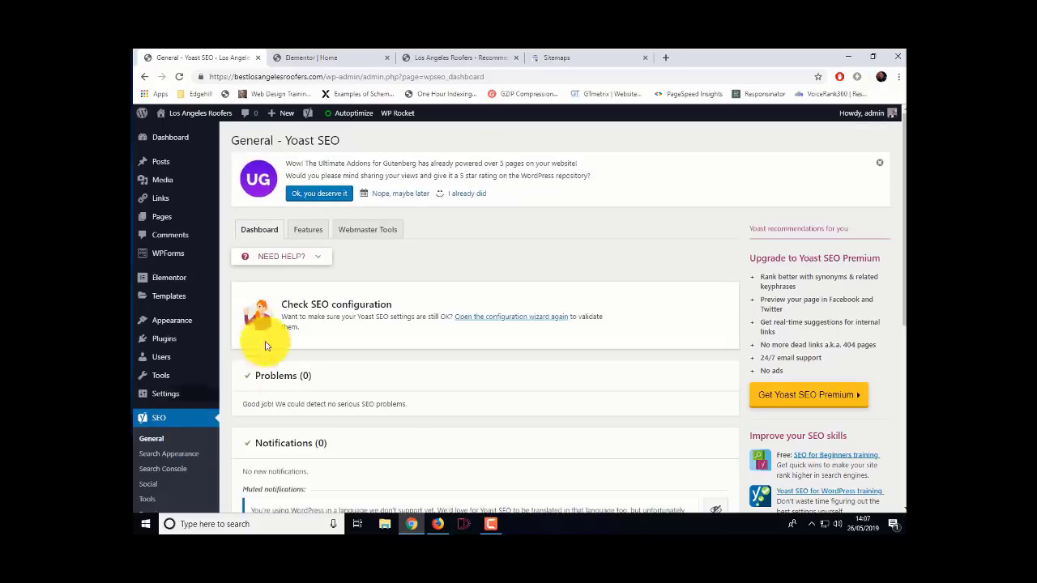
pyautogui.click(308, 231)
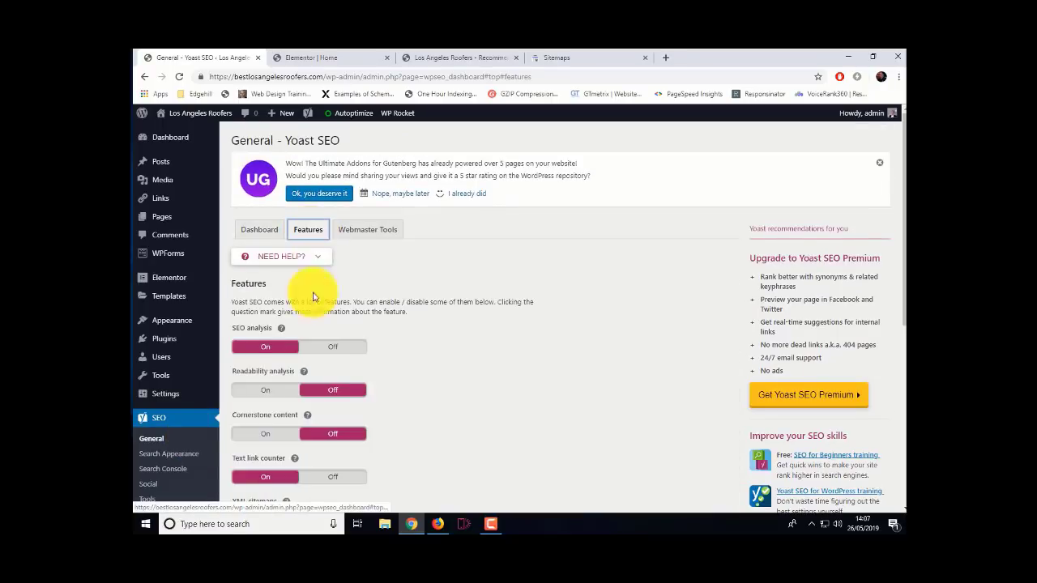
pyautogui.scroll(-2, 331, 366)
pyautogui.click(286, 340)
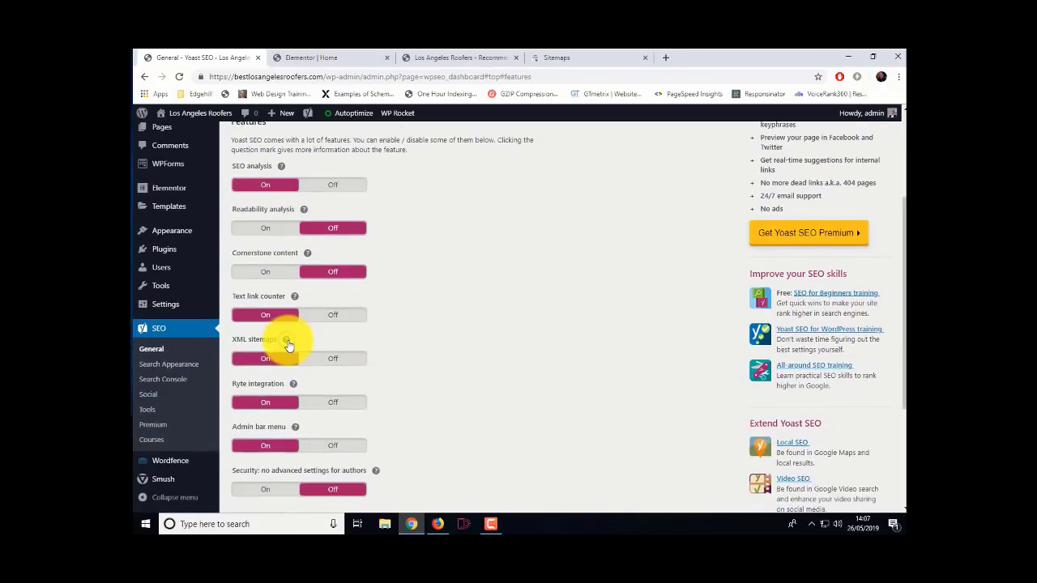
pyautogui.click(411, 364)
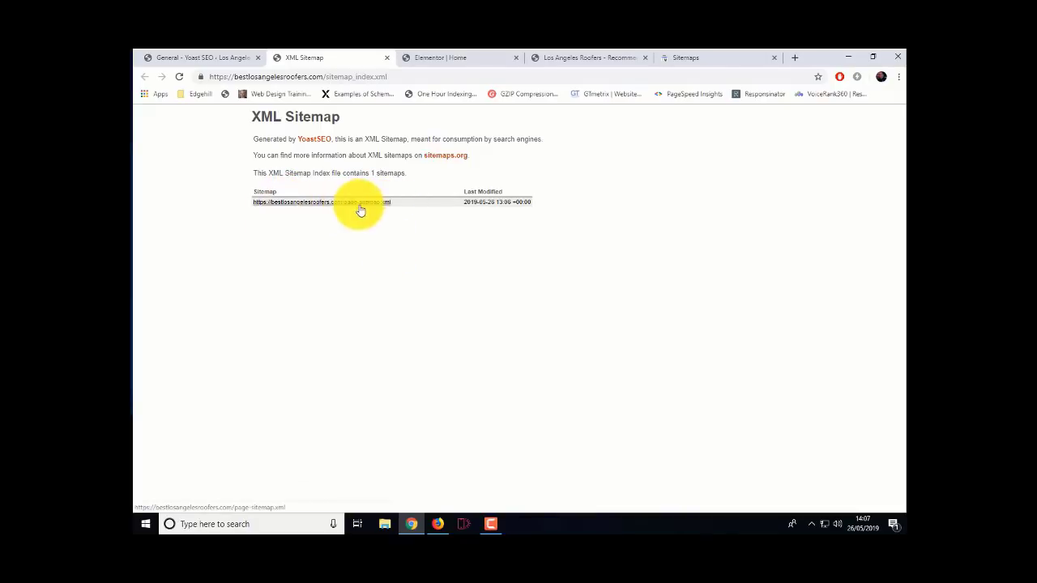
# Switch to Firefox to check the live About page's URL slug, then return to Chrome
pyautogui.click(437, 524)
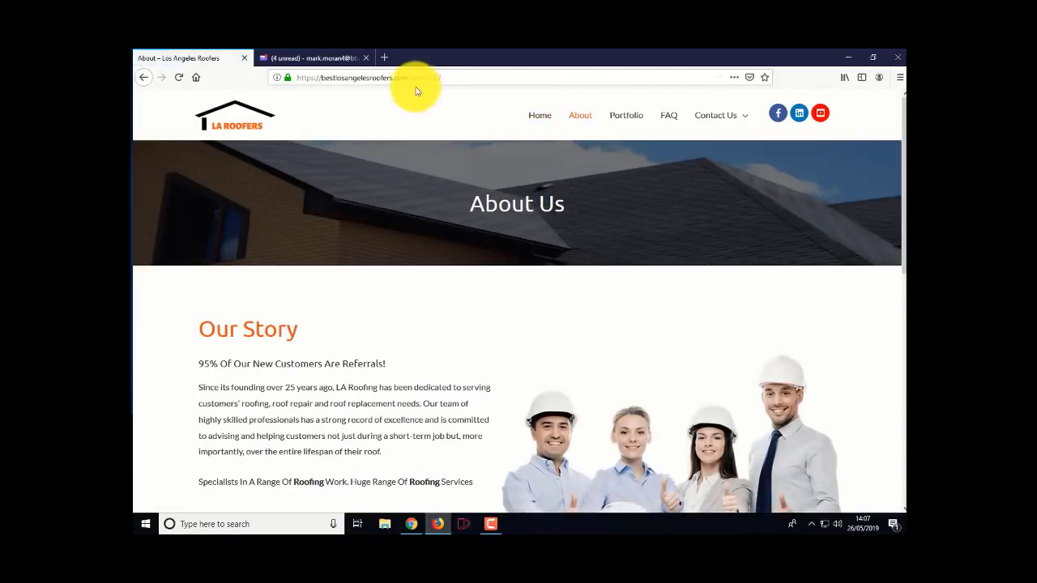
pyautogui.moveTo(411, 77); pyautogui.dragTo(453, 77)
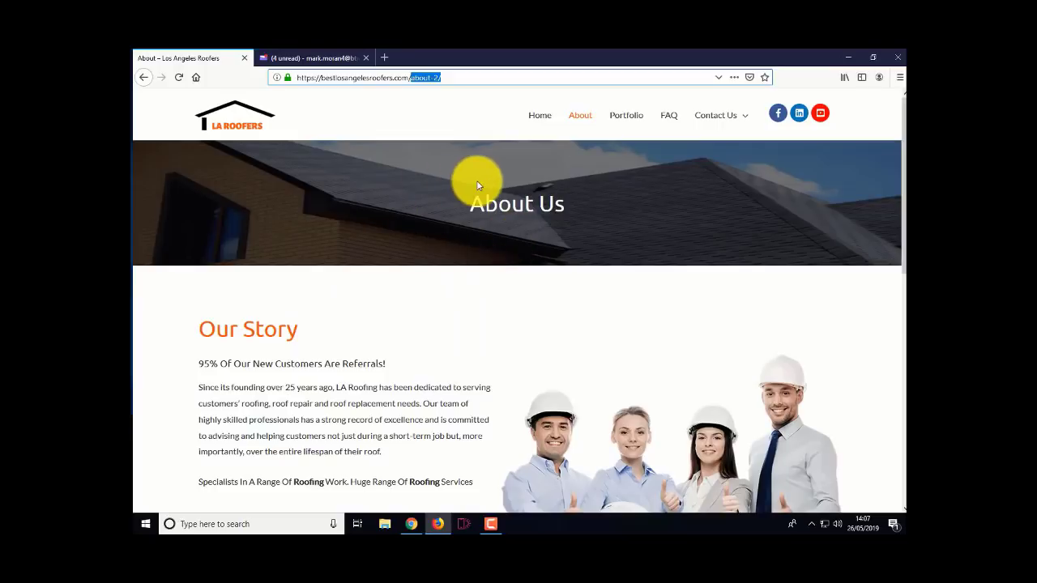
pyautogui.click(413, 524)
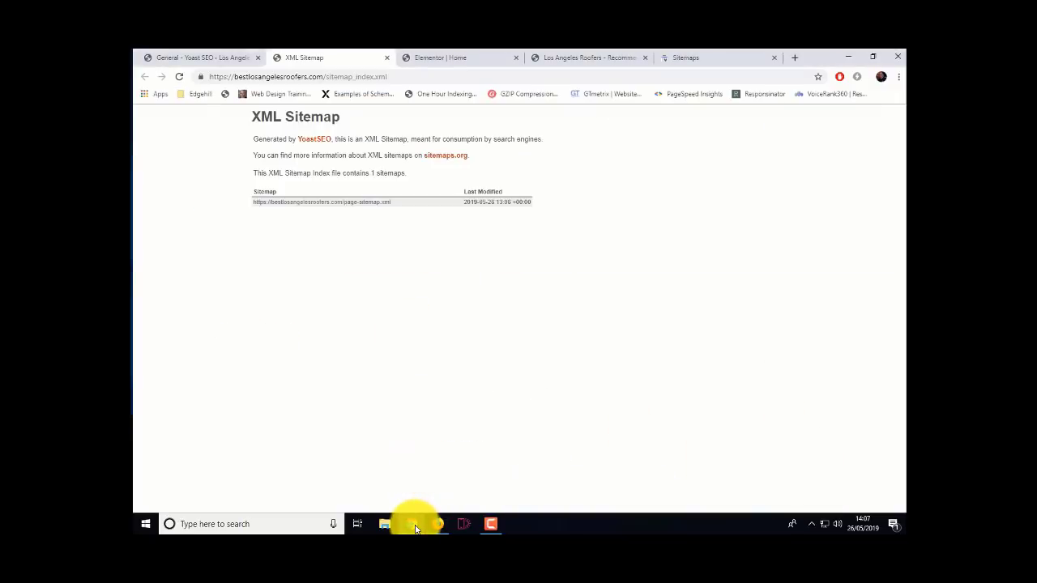
# Open the About page for editing from the pages list, set its URL slug to about, and update it
pyautogui.click(200, 59)
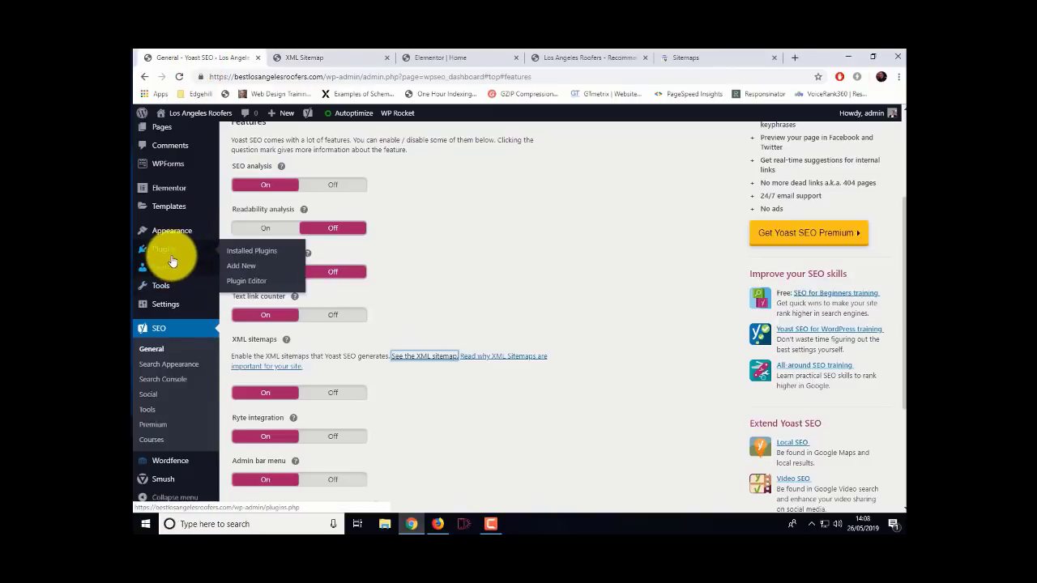
pyautogui.scroll(1, 171, 263)
pyautogui.moveTo(157, 180)
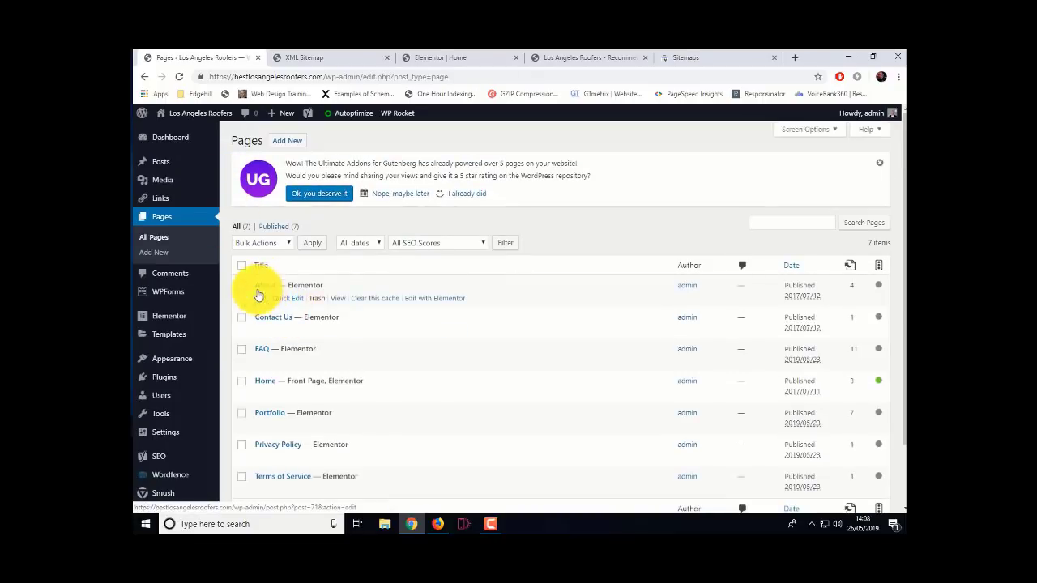
pyautogui.click(260, 298)
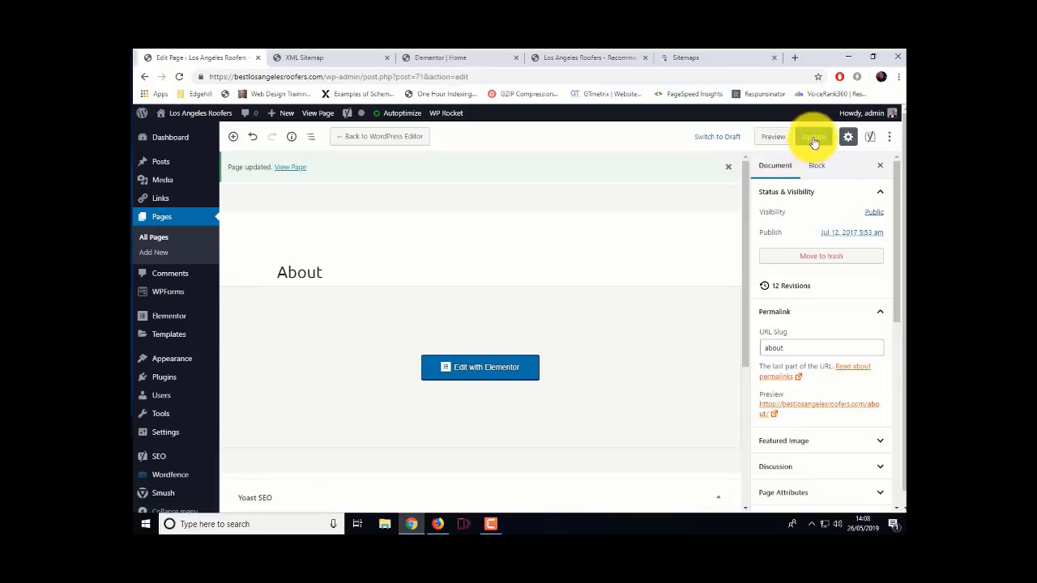
pyautogui.click(814, 139)
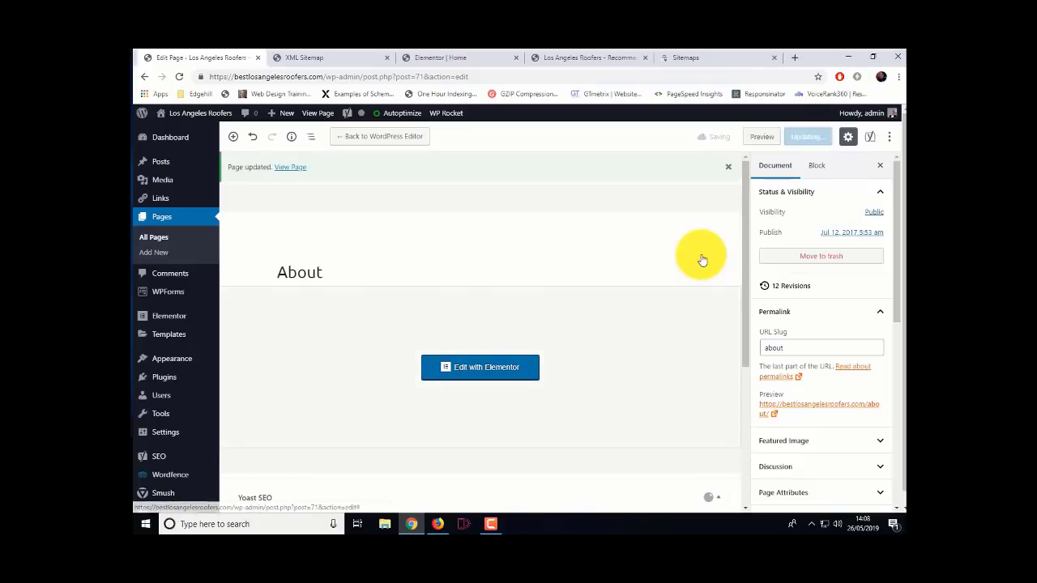
# Open the site's XML sitemap index from the XML sitemaps feature in Yoast SEO and view its page sitemap
pyautogui.click(488, 377)
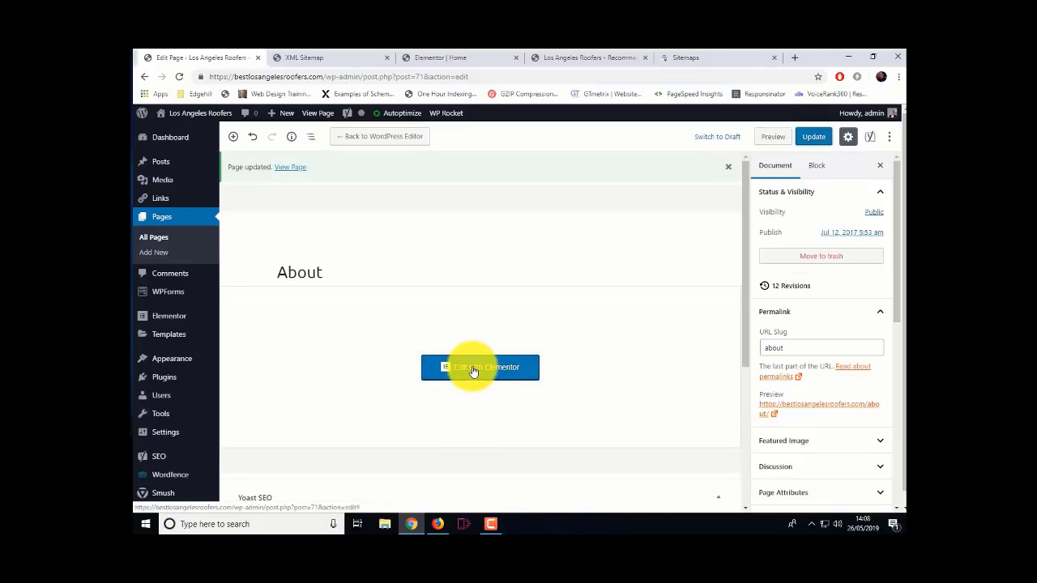
pyautogui.moveTo(172, 139)
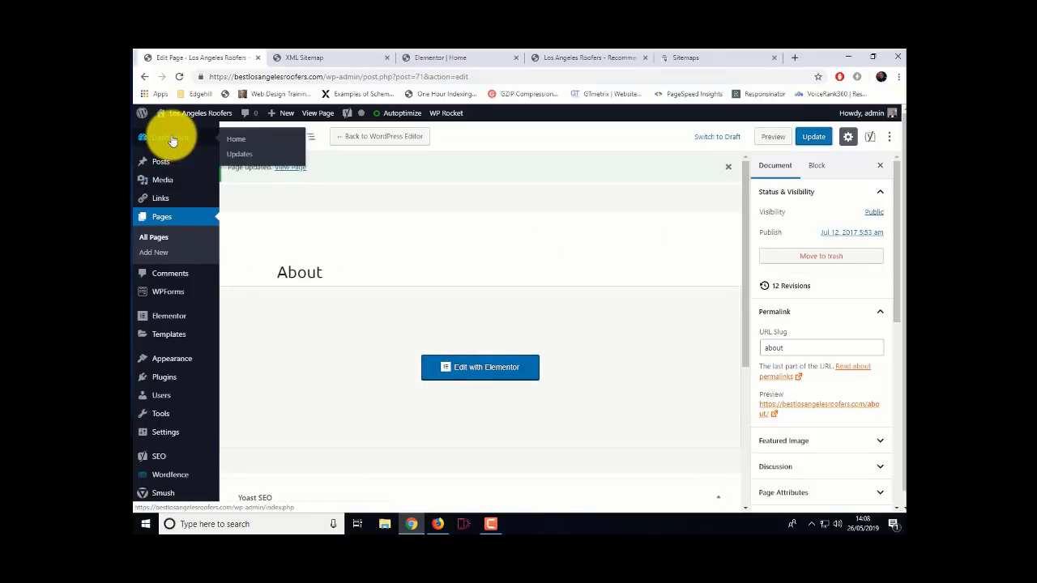
pyautogui.moveTo(159, 466)
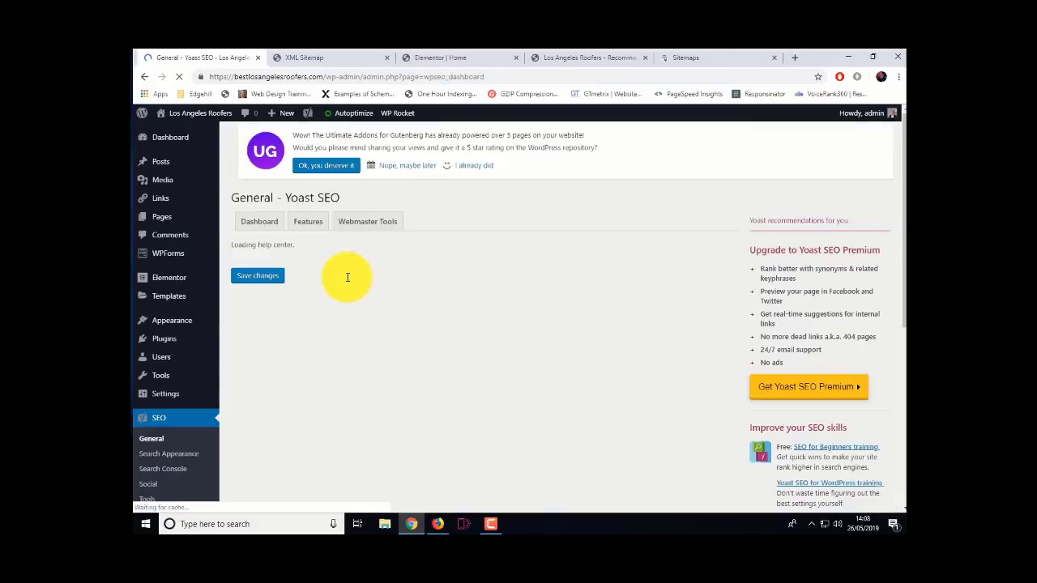
pyautogui.click(303, 233)
pyautogui.scroll(-2, 343, 332)
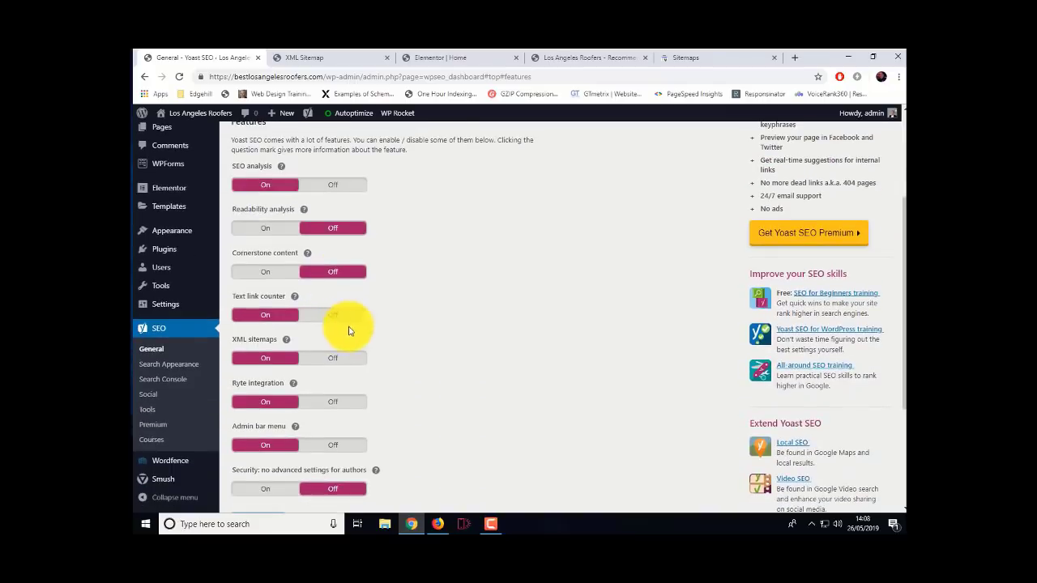
pyautogui.click(286, 340)
pyautogui.click(420, 361)
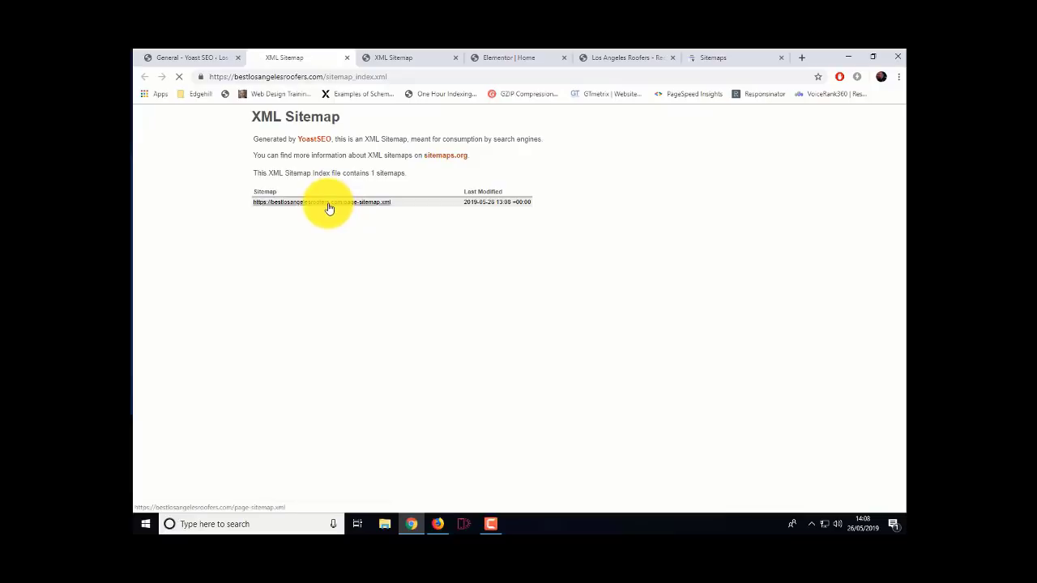
pyautogui.click(328, 204)
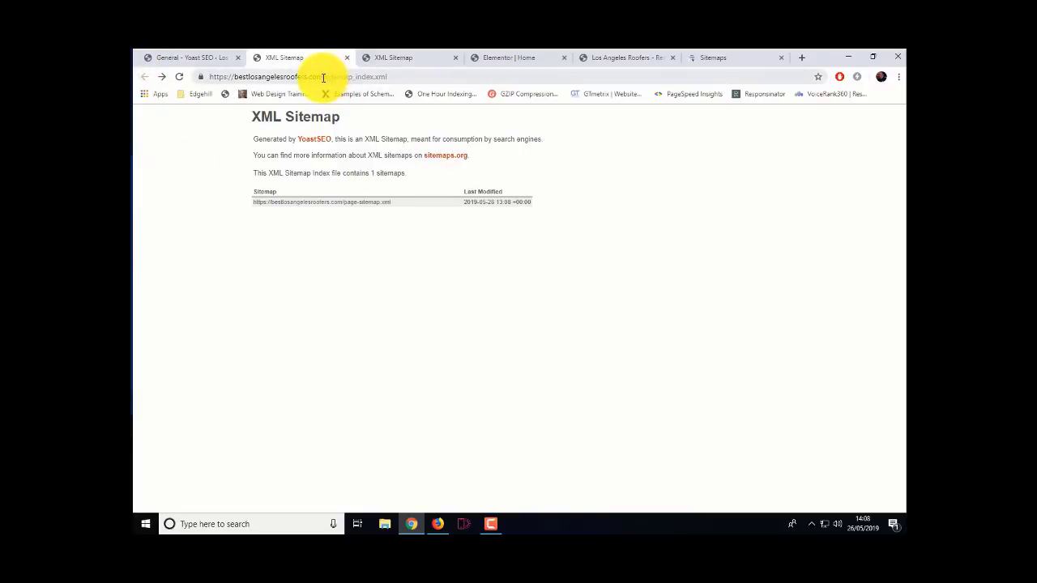
# Copy sitemap_index.xml from the sitemap's address and submit it as a new sitemap for the site in Google Search Console
pyautogui.moveTo(327, 77); pyautogui.dragTo(396, 79)
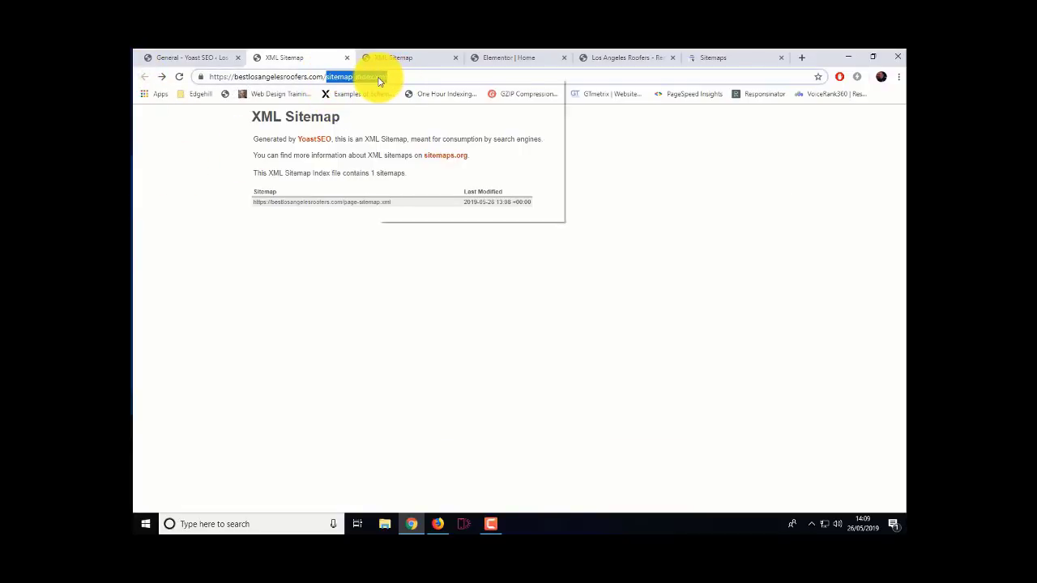
pyautogui.rightClick(378, 80)
pyautogui.click(405, 126)
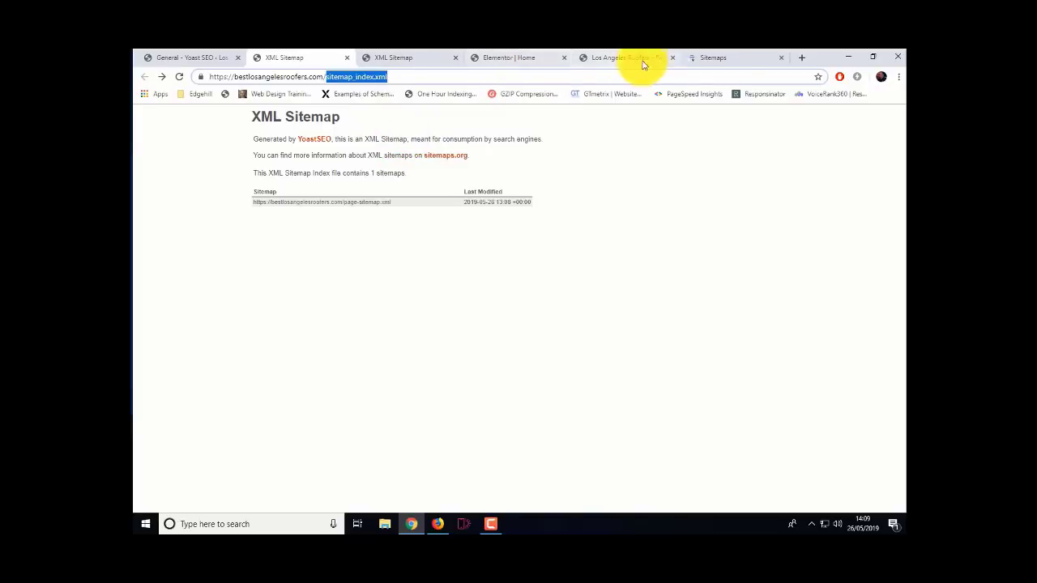
pyautogui.click(729, 62)
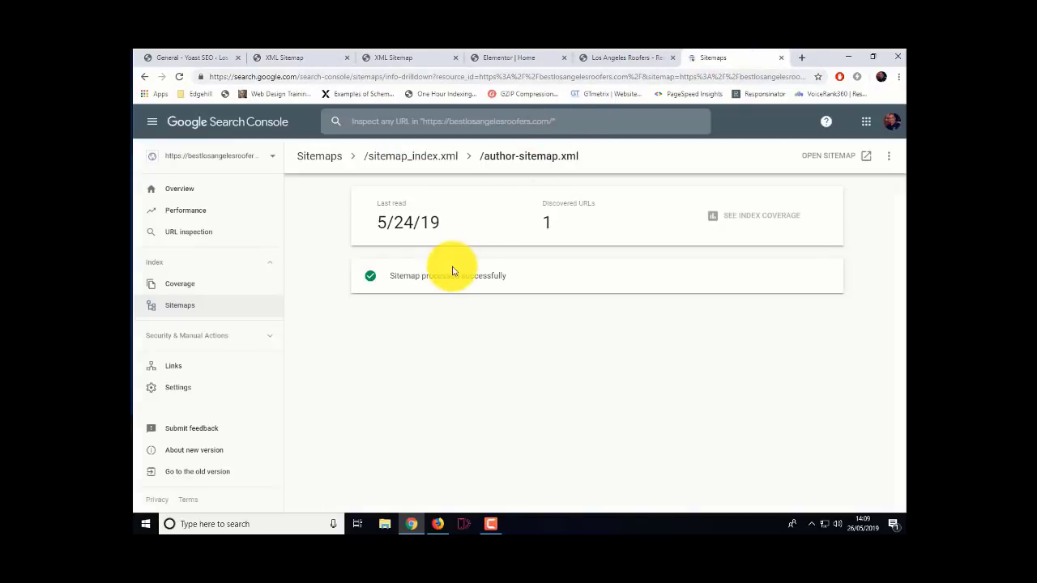
pyautogui.click(181, 303)
pyautogui.click(512, 232)
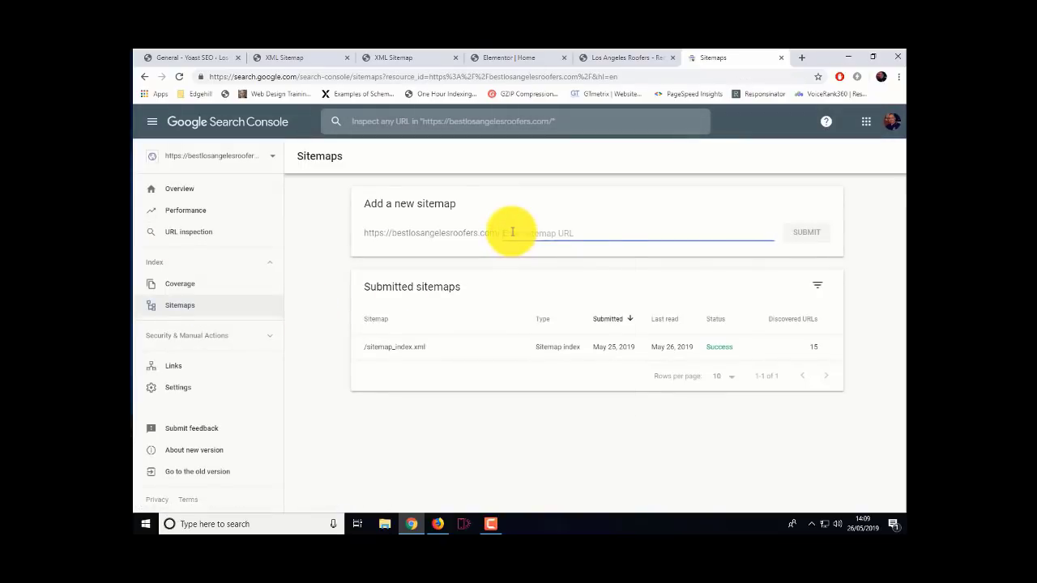
pyautogui.rightClick(512, 232)
pyautogui.click(537, 314)
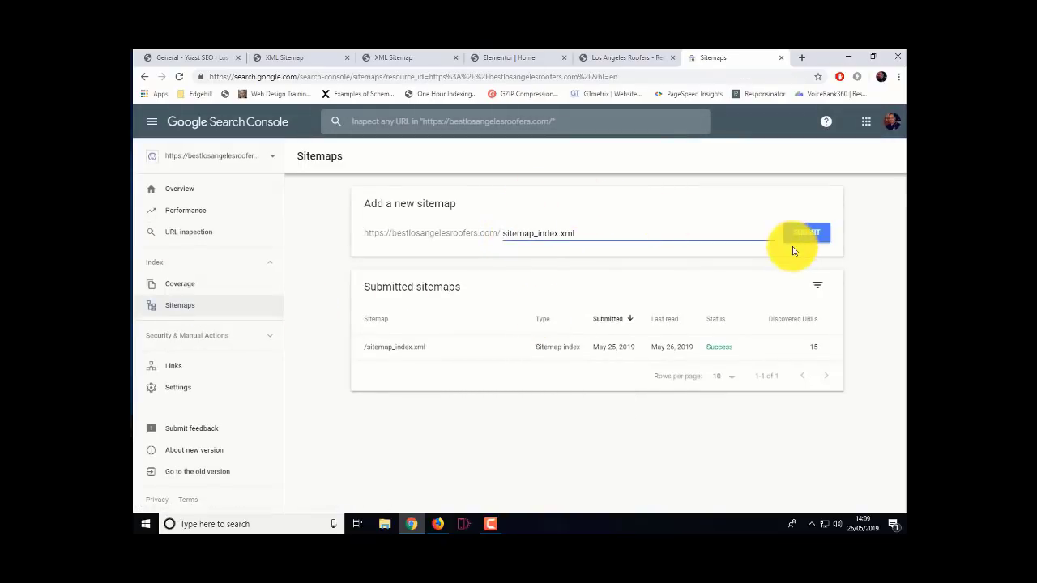
pyautogui.click(806, 234)
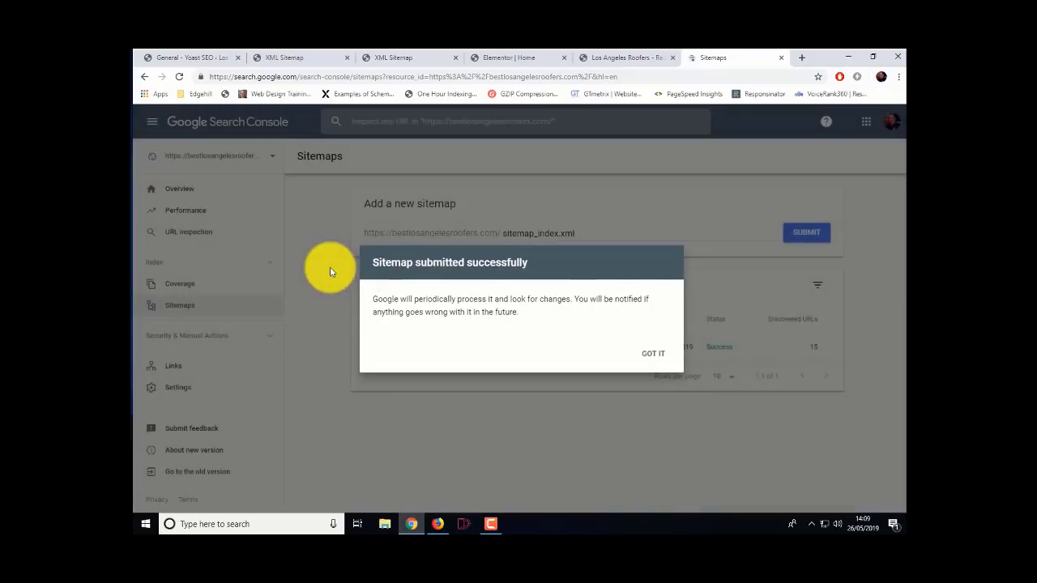
pyautogui.click(643, 353)
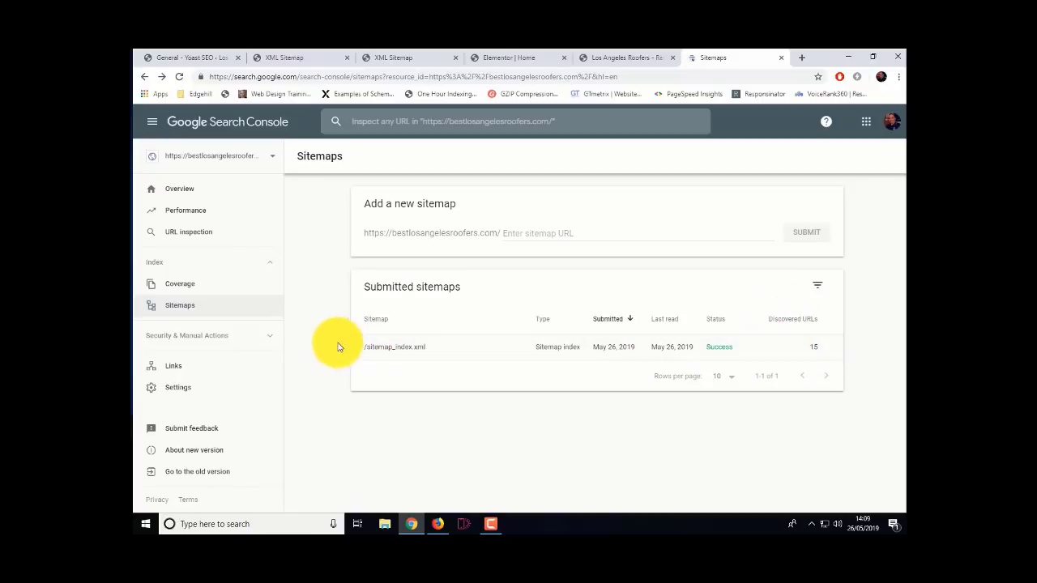
pyautogui.click(184, 192)
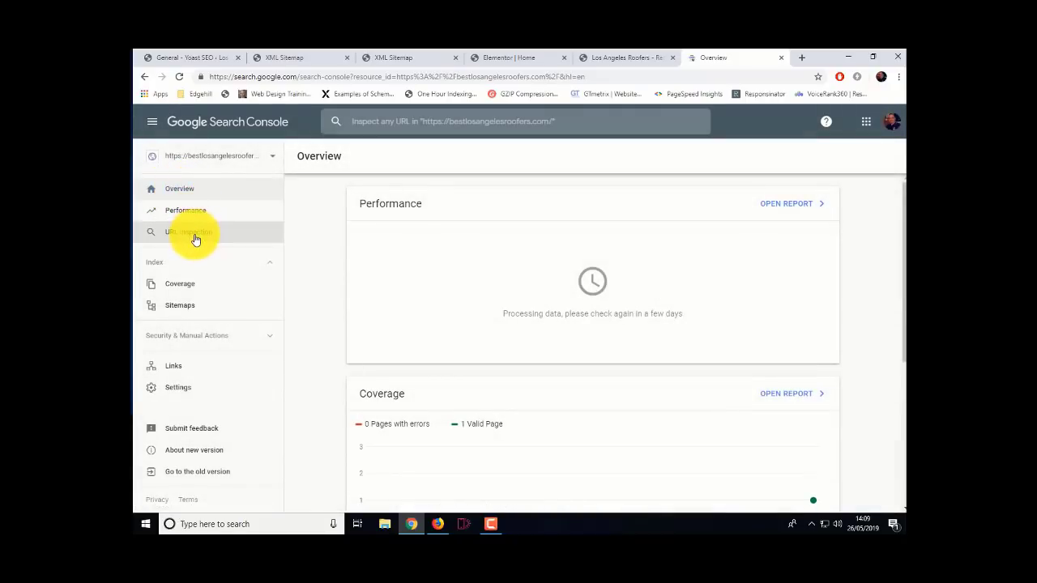
pyautogui.click(193, 235)
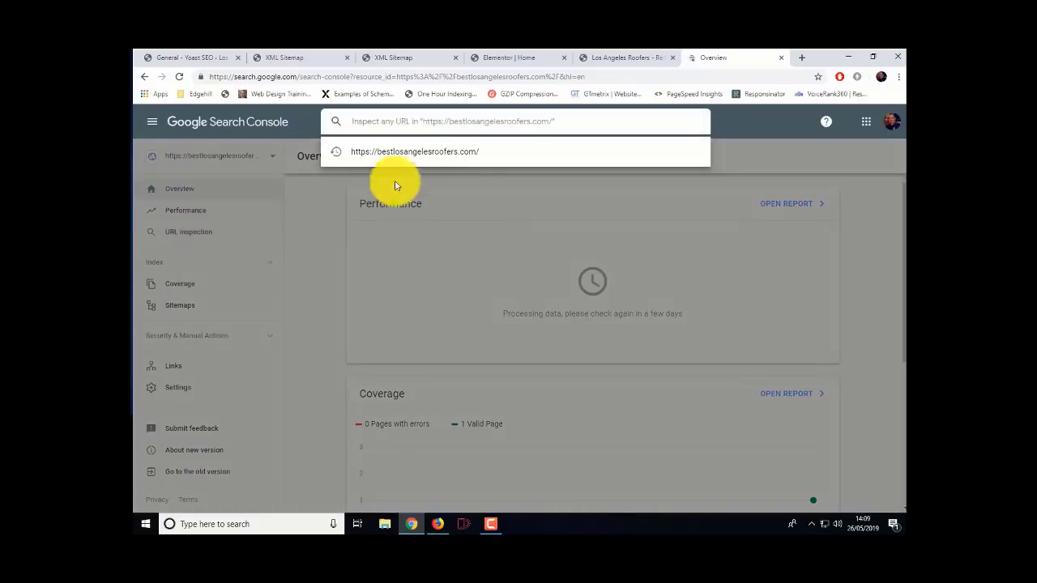
pyautogui.click(425, 154)
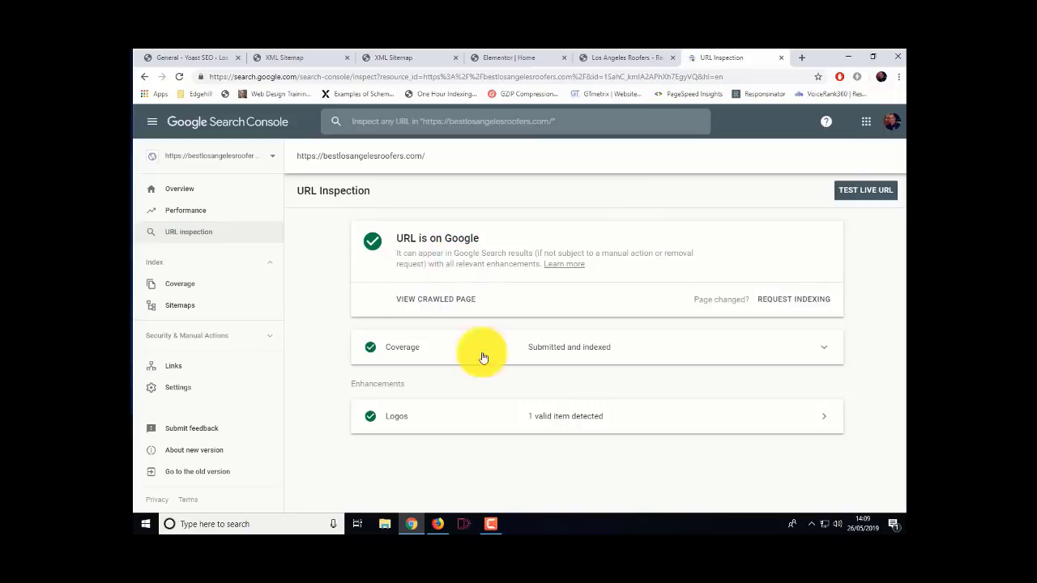
# Search Google in a new tab for site:bestlosangelesroofers.com and examine the indexed page's title and description
pyautogui.click(805, 60)
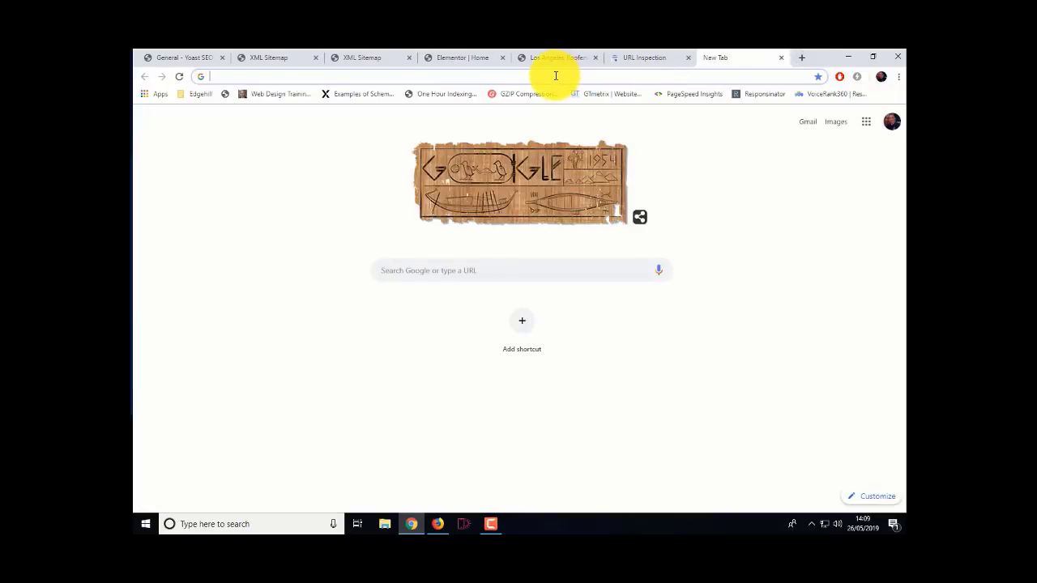
pyautogui.write('site:')
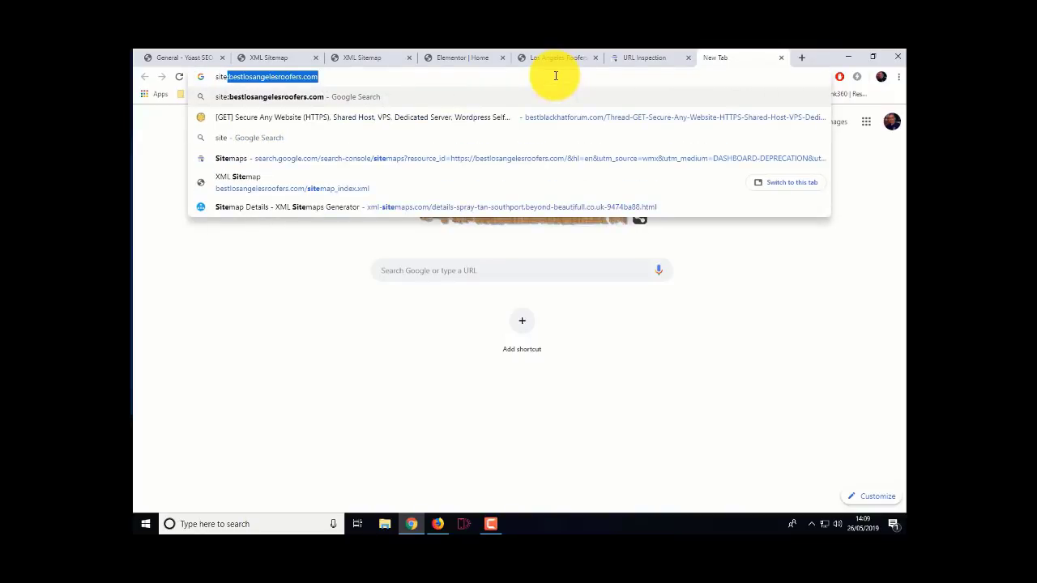
pyautogui.press('Return')
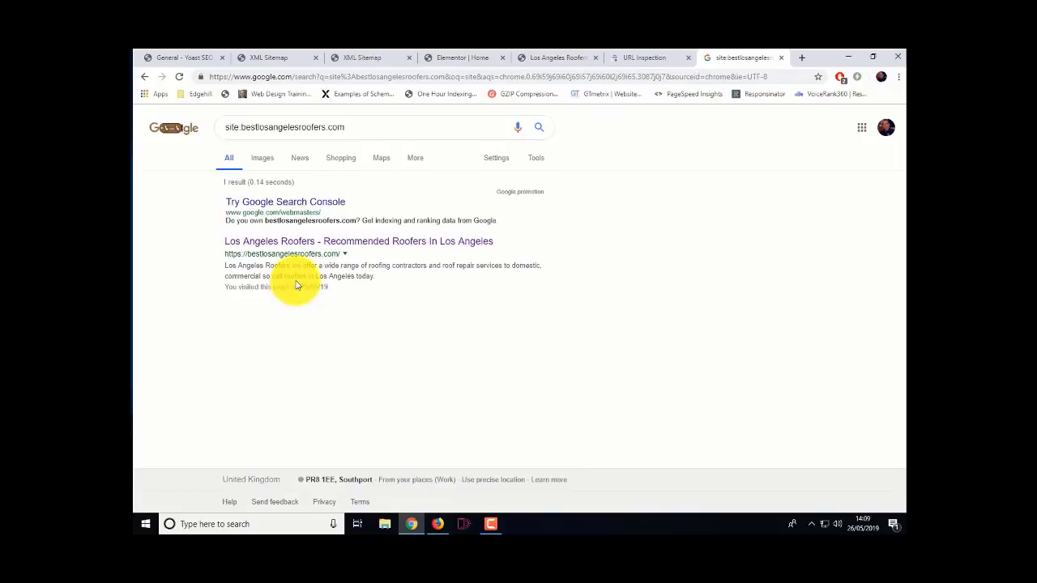
pyautogui.moveTo(378, 280); pyautogui.dragTo(200, 285)
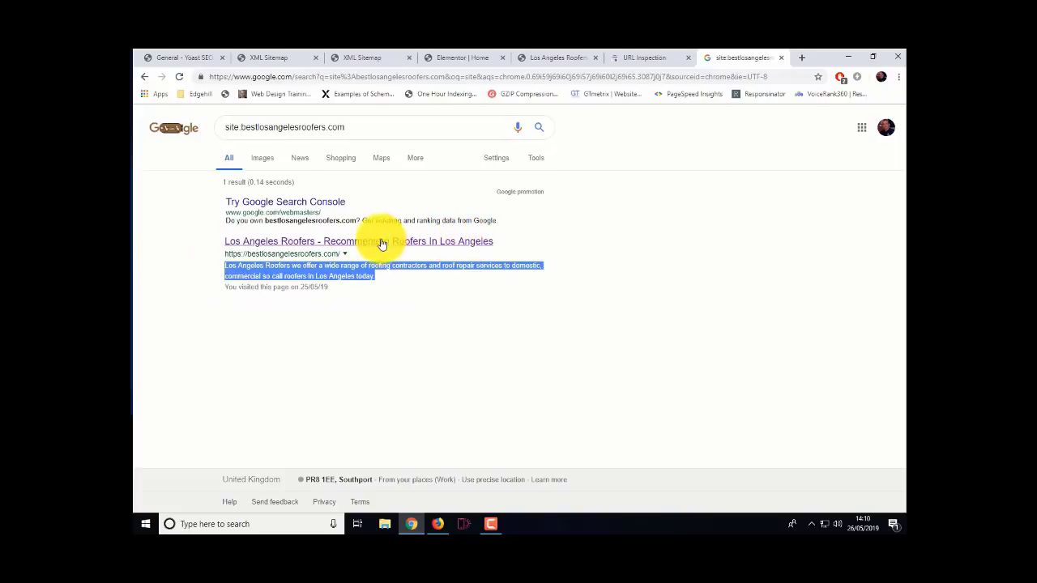
pyautogui.click(298, 356)
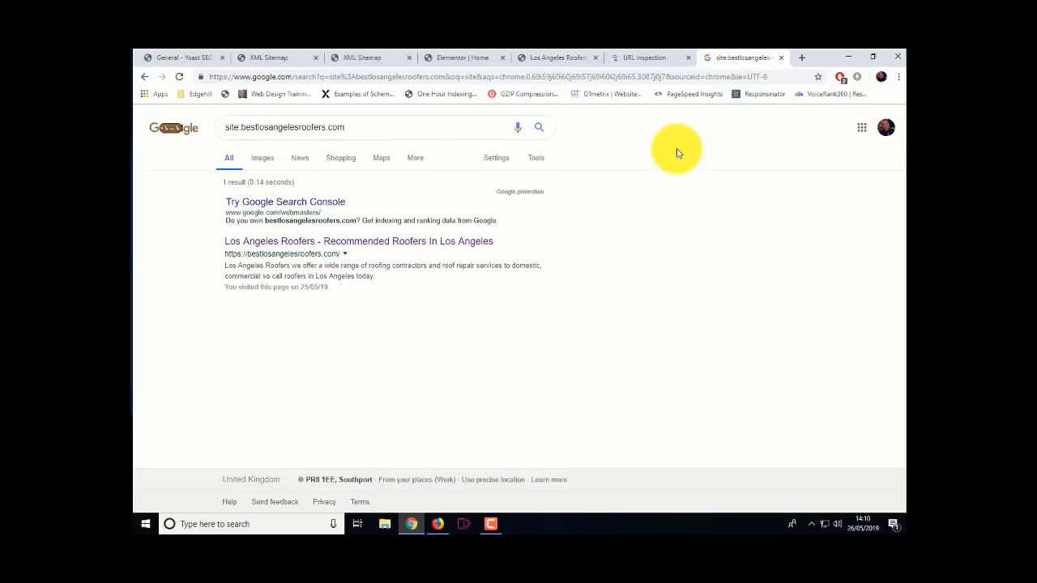
# Close both XML Sitemap browser tabs
pyautogui.click(648, 58)
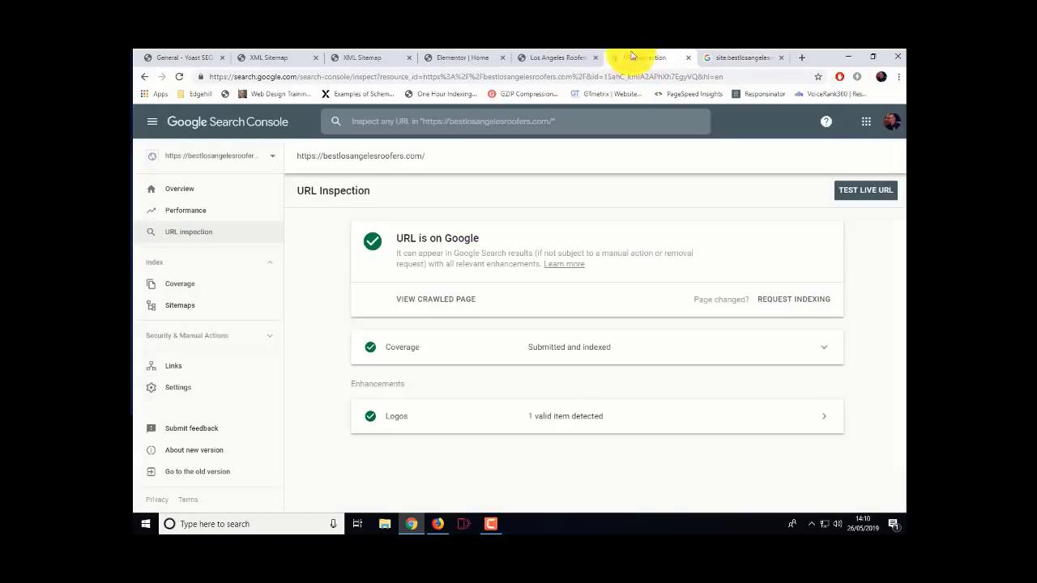
pyautogui.click(286, 57)
pyautogui.click(315, 62)
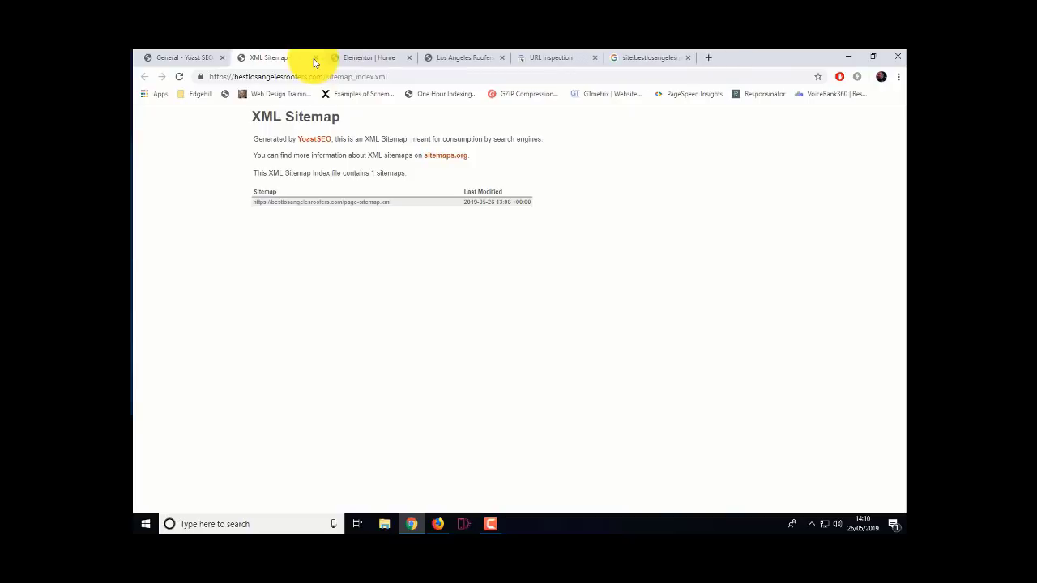
pyautogui.click(315, 58)
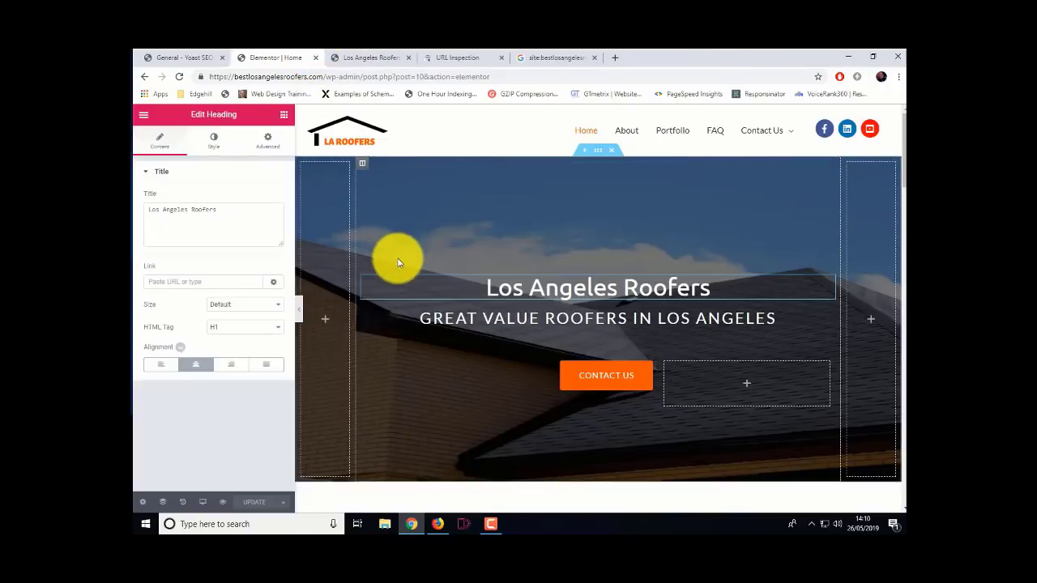
# Return to the Yoast SEO settings in WordPress and clear the Autoptimize cache
pyautogui.click(211, 59)
pyautogui.scroll(2, 263, 314)
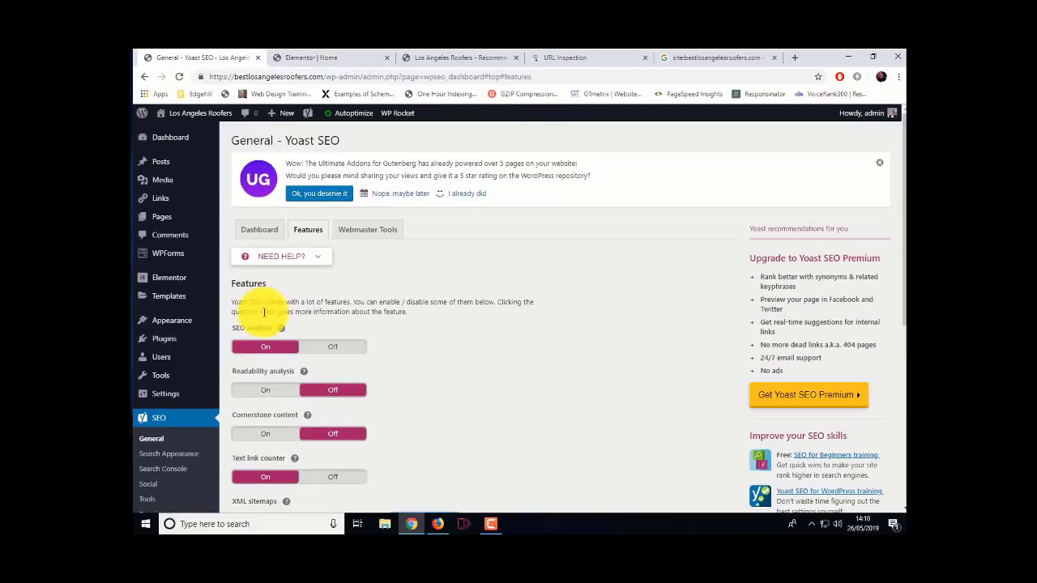
pyautogui.moveTo(349, 114)
pyautogui.click(352, 174)
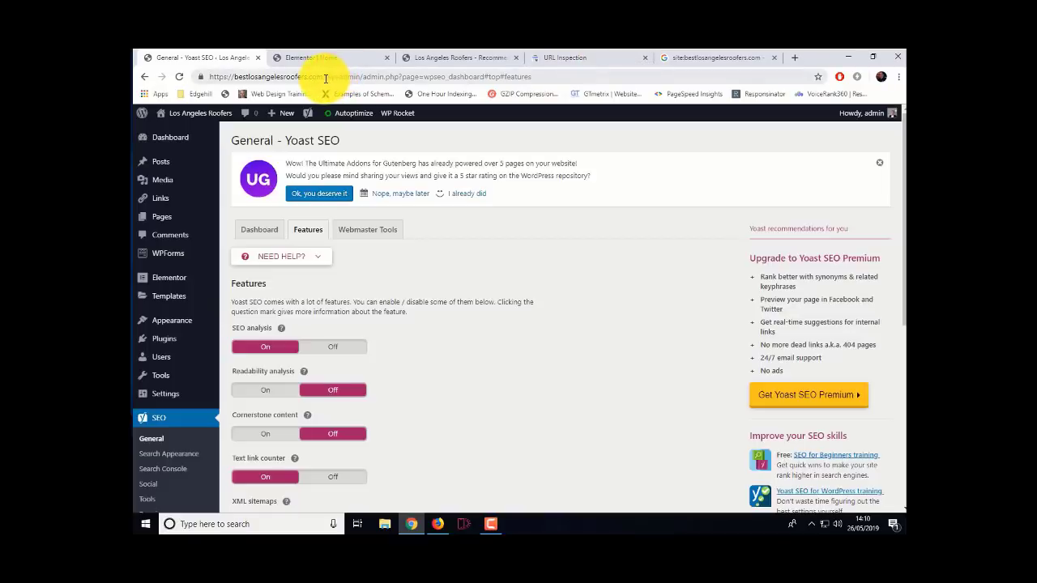
pyautogui.moveTo(325, 76); pyautogui.dragTo(213, 75)
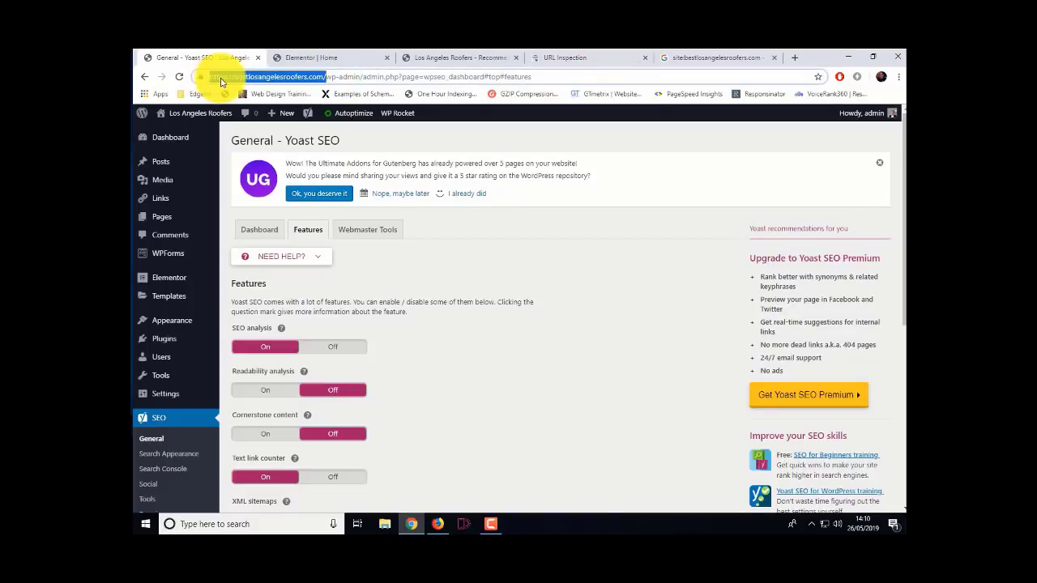
pyautogui.rightClick(214, 76)
pyautogui.click(284, 134)
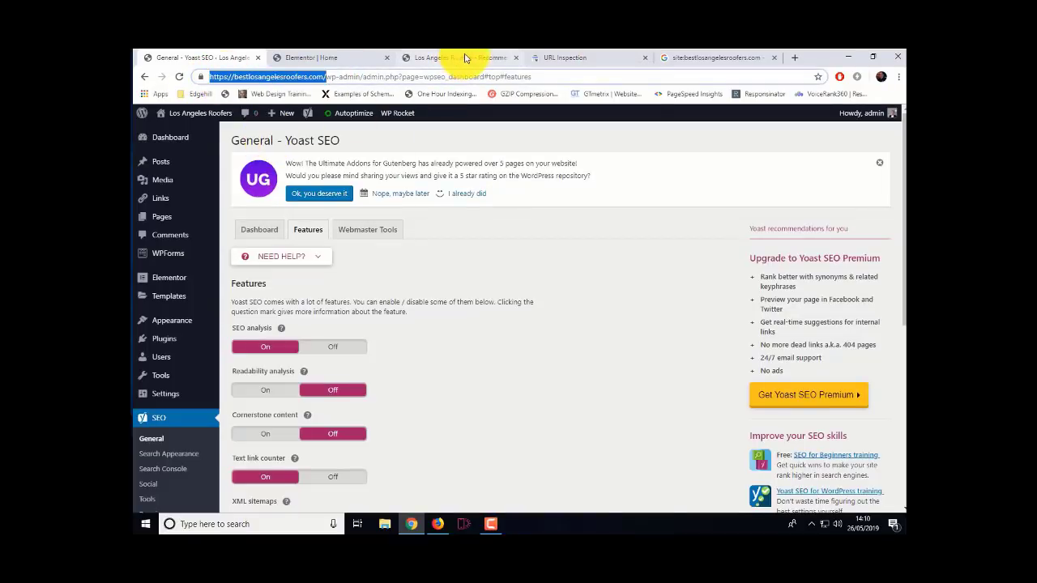
pyautogui.click(547, 58)
pyautogui.click(609, 95)
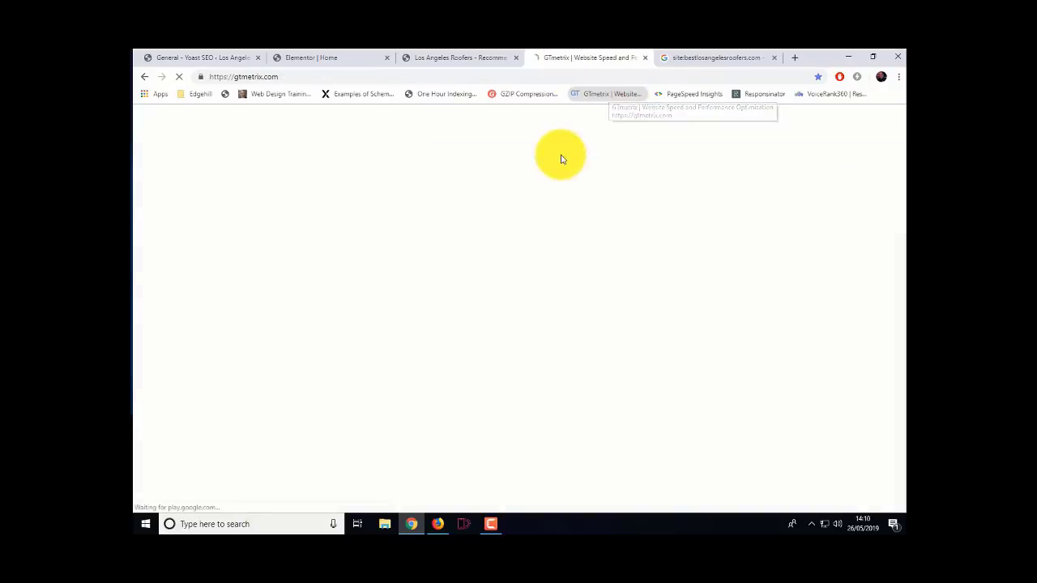
pyautogui.click(341, 334)
pyautogui.rightClick(341, 334)
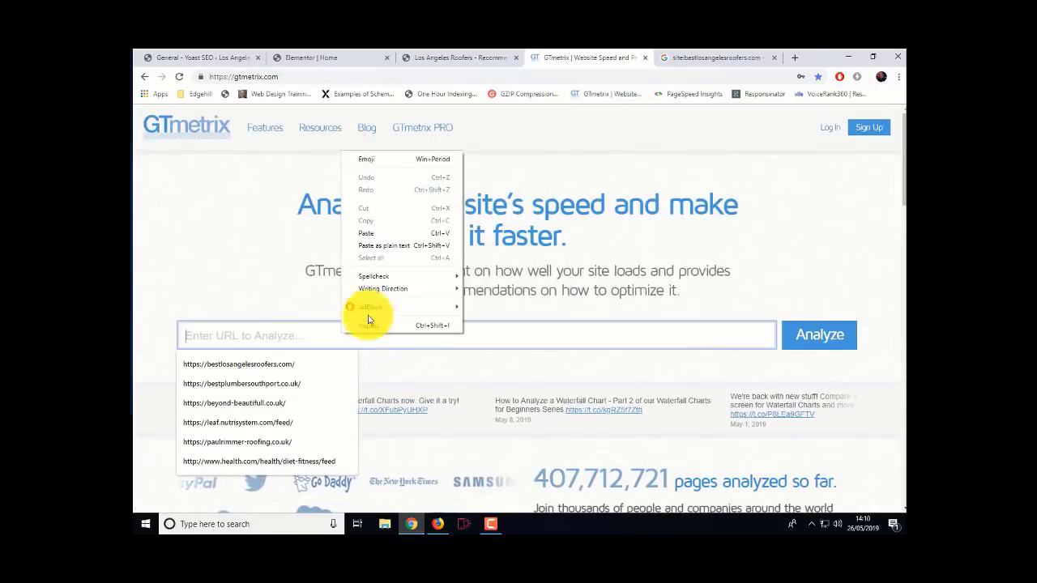
pyautogui.click(378, 236)
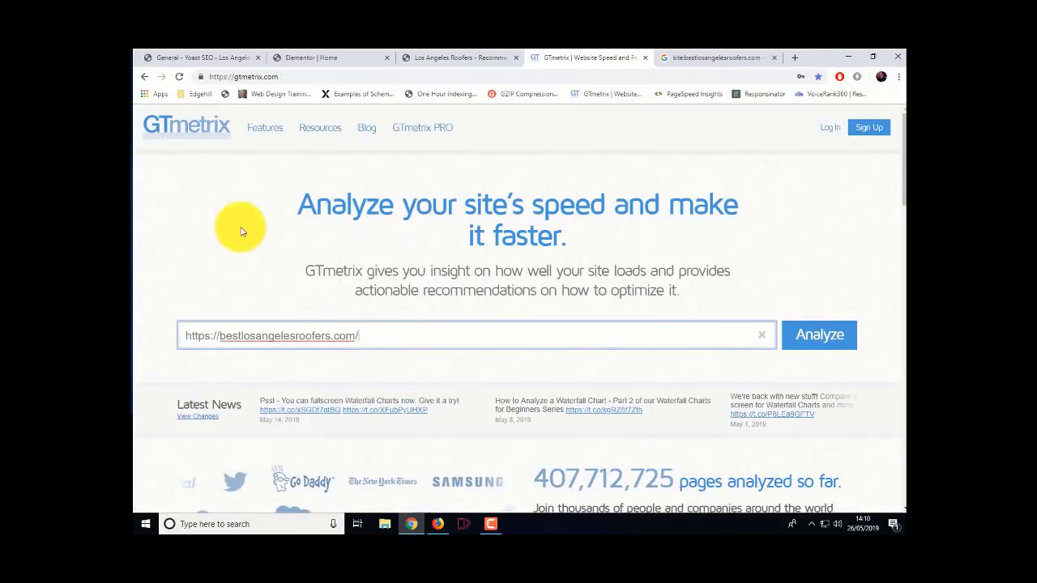
# Switch to Firefox, open and reload the live Home page, and return to GTmetrix in Chrome
pyautogui.click(437, 524)
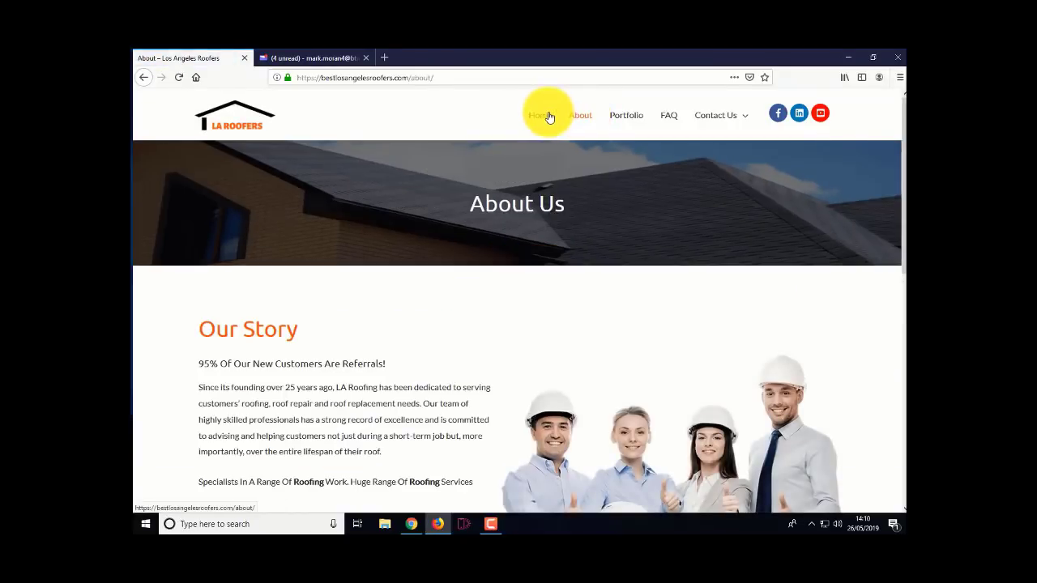
pyautogui.click(535, 115)
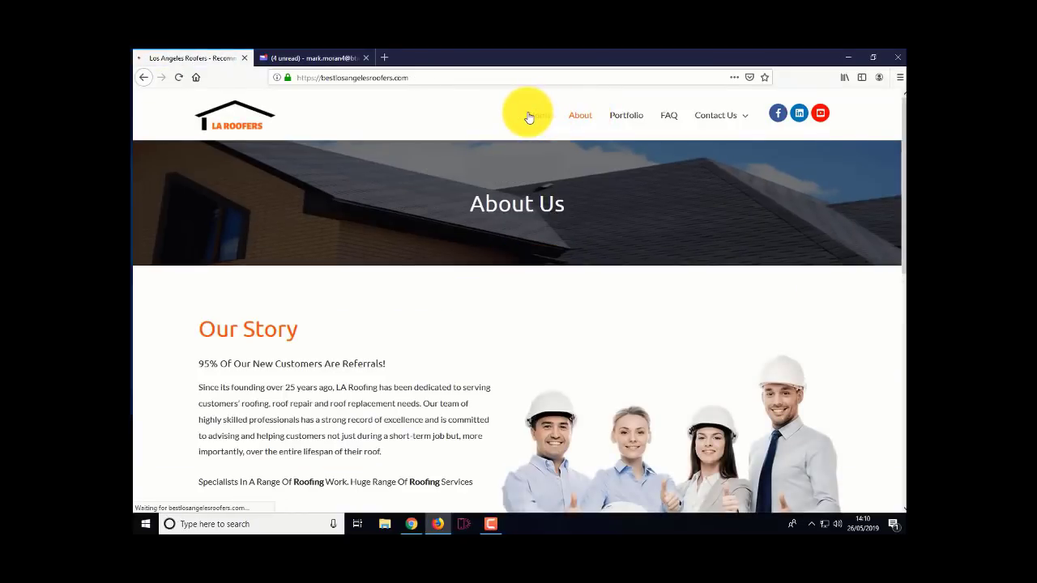
pyautogui.click(179, 77)
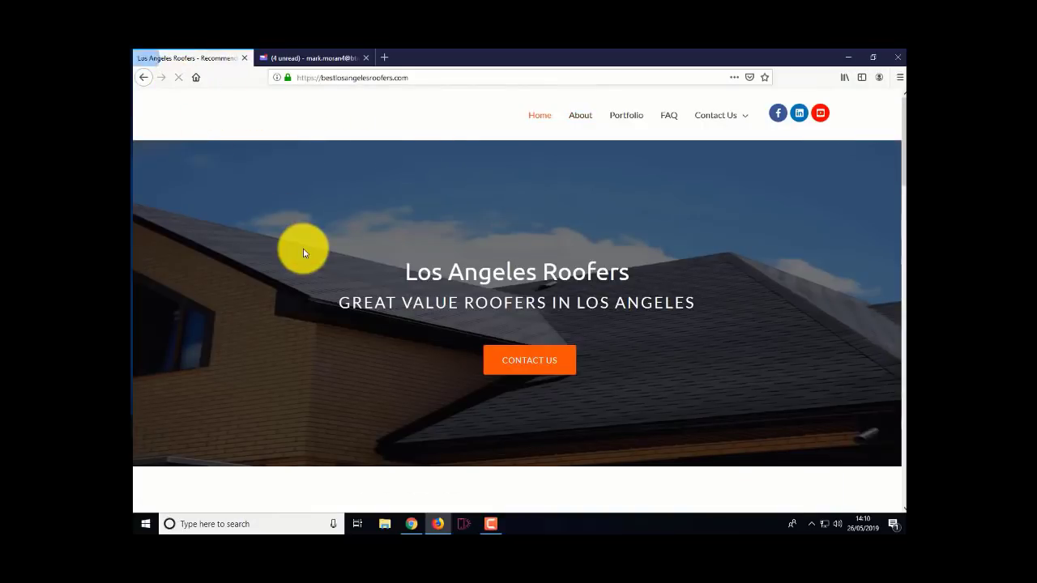
pyautogui.click(411, 524)
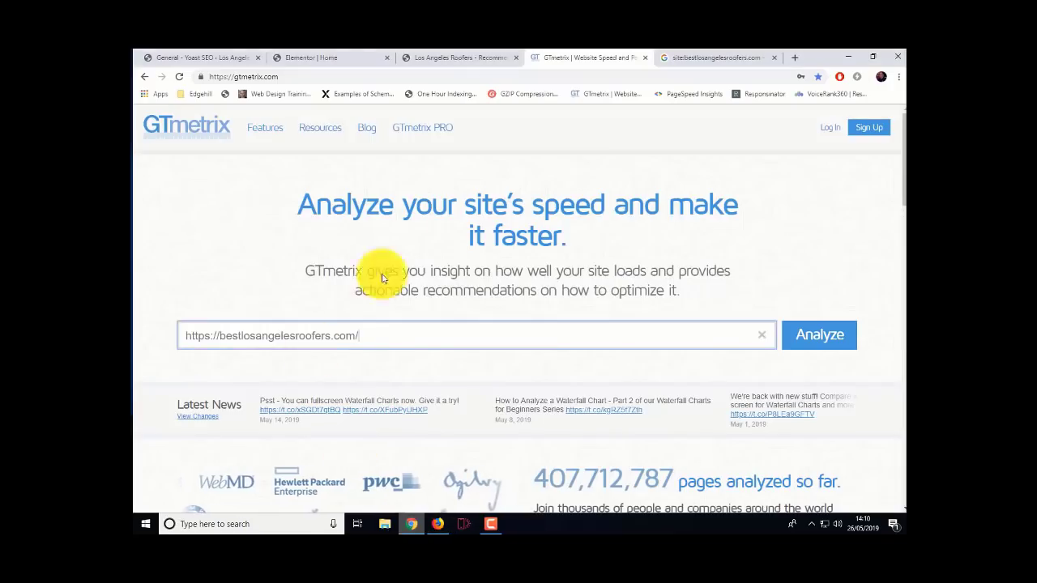
pyautogui.click(800, 333)
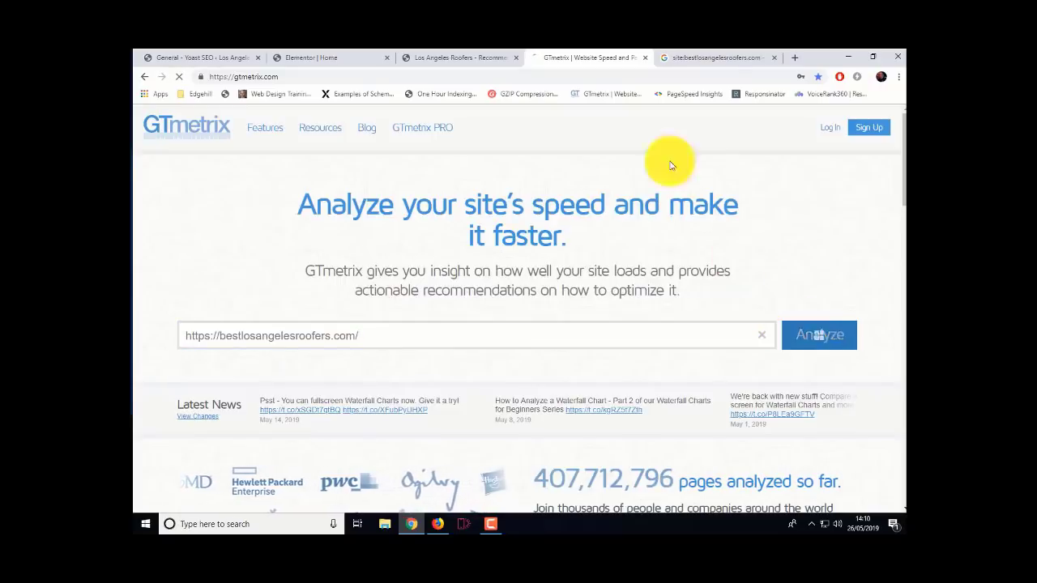
pyautogui.click(717, 58)
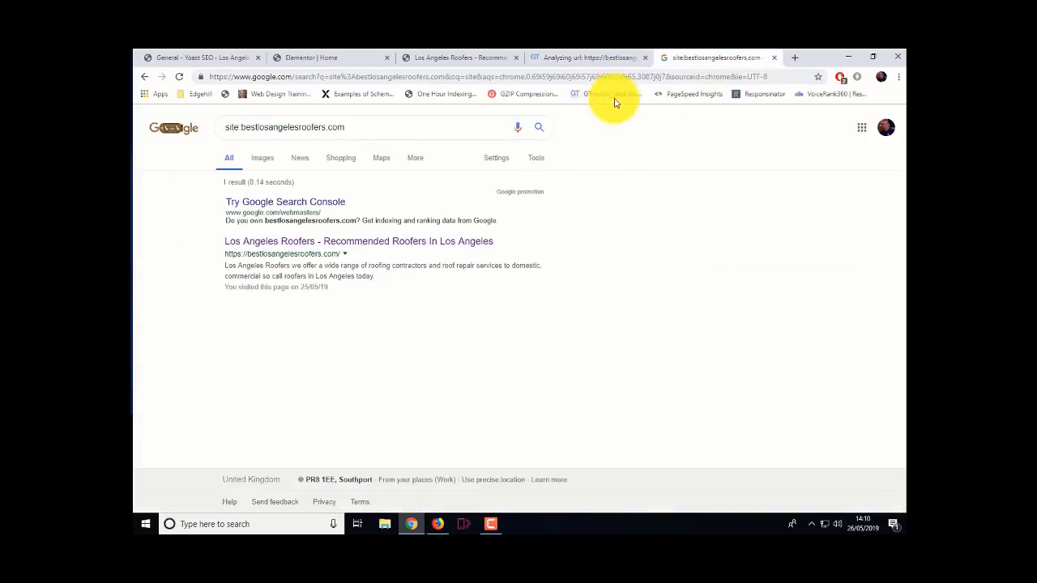
pyautogui.click(687, 97)
pyautogui.click(412, 212)
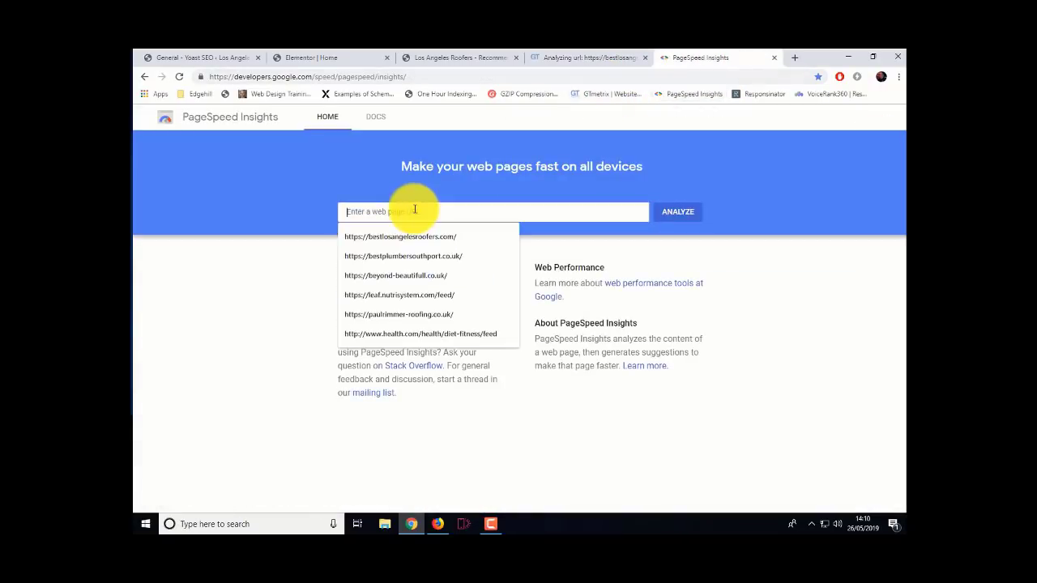
pyautogui.click(411, 237)
pyautogui.click(678, 213)
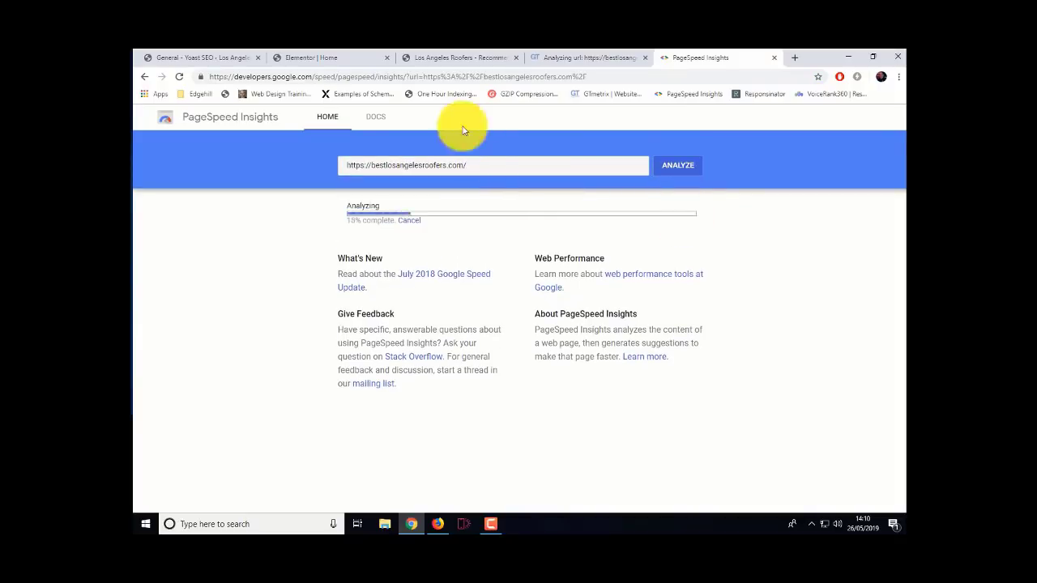
# Check the GTmetrix performance report and the PageSpeed Insights mobile result, and reload the PageSpeed analysis
pyautogui.click(578, 59)
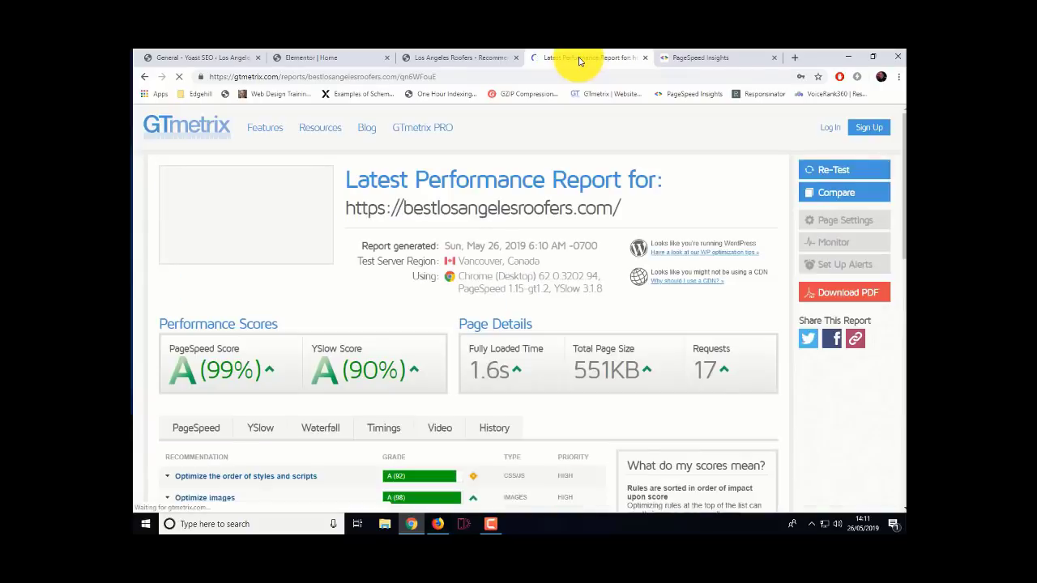
pyautogui.click(693, 58)
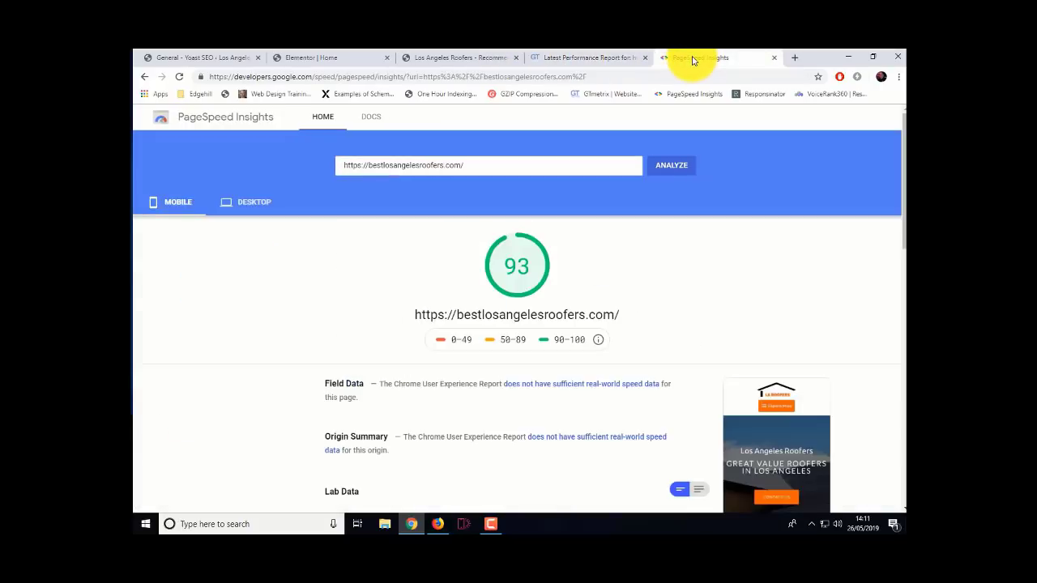
pyautogui.click(180, 77)
# Re-test the site in GTmetrix and review the new report's performance scores and PageSpeed recommendations
pyautogui.click(589, 60)
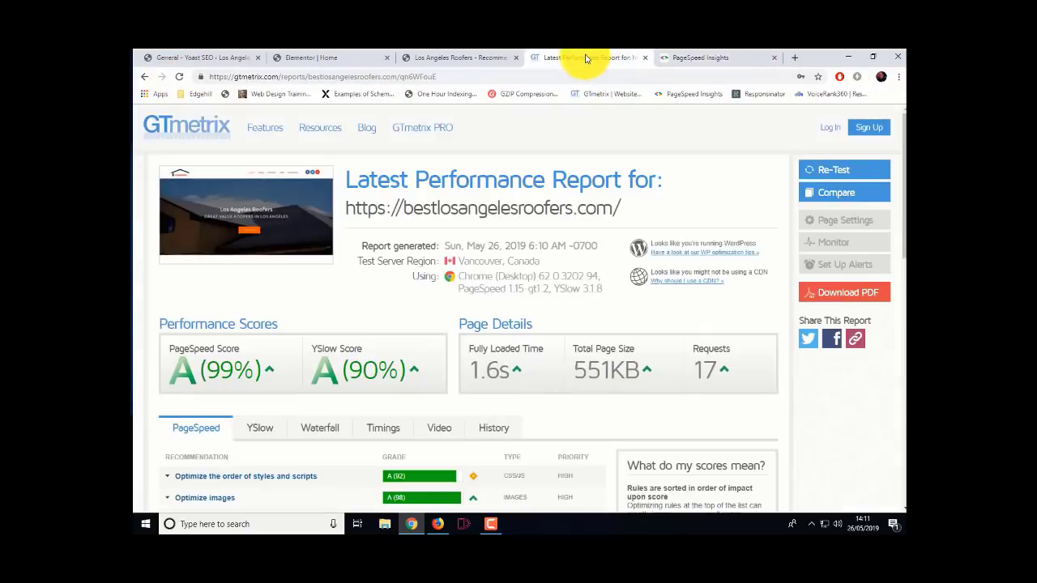
pyautogui.click(836, 169)
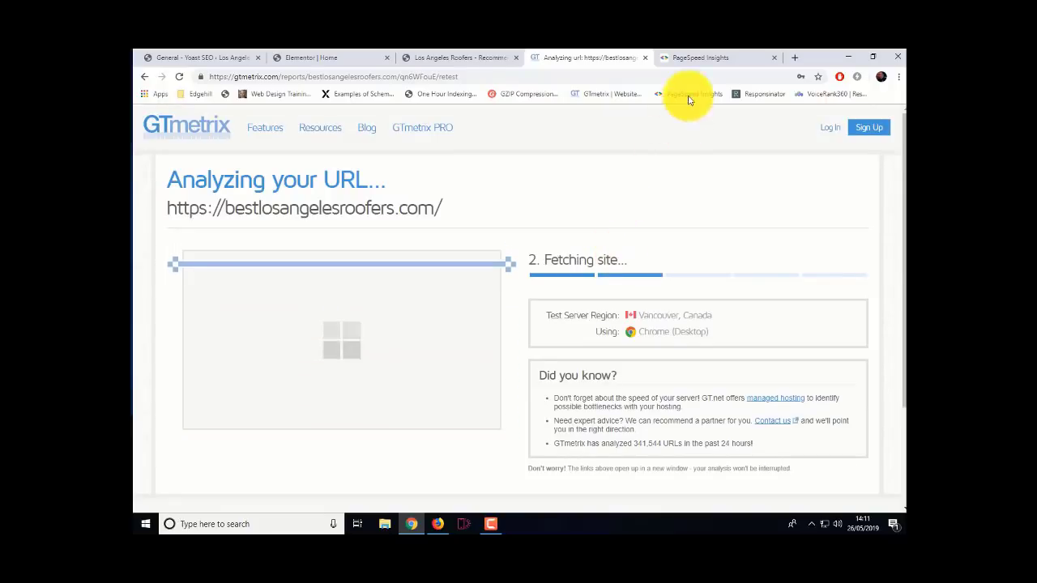
pyautogui.click(700, 61)
pyautogui.click(597, 61)
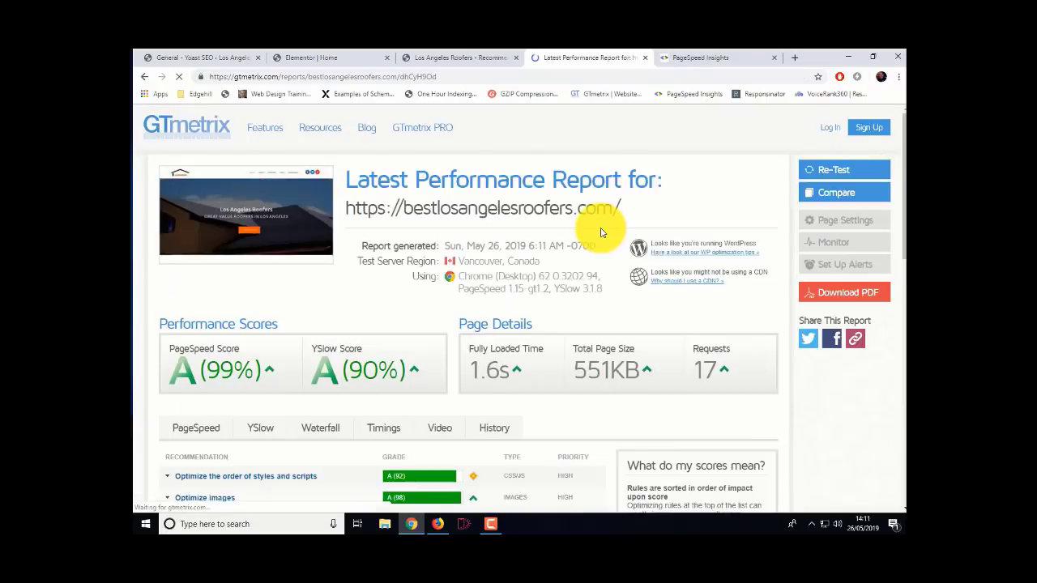
pyautogui.scroll(-4, 455, 264)
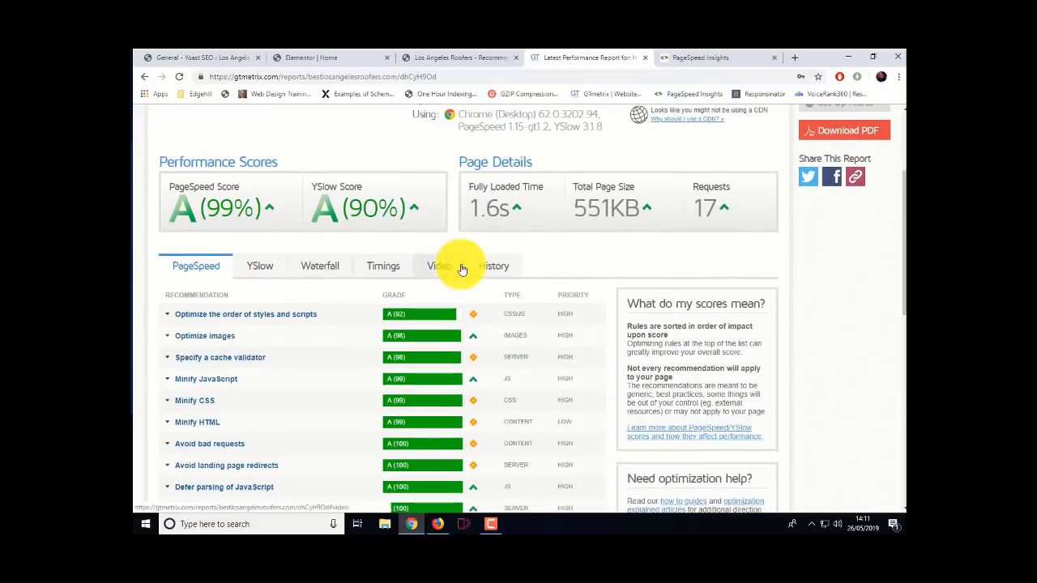
pyautogui.scroll(4, 462, 267)
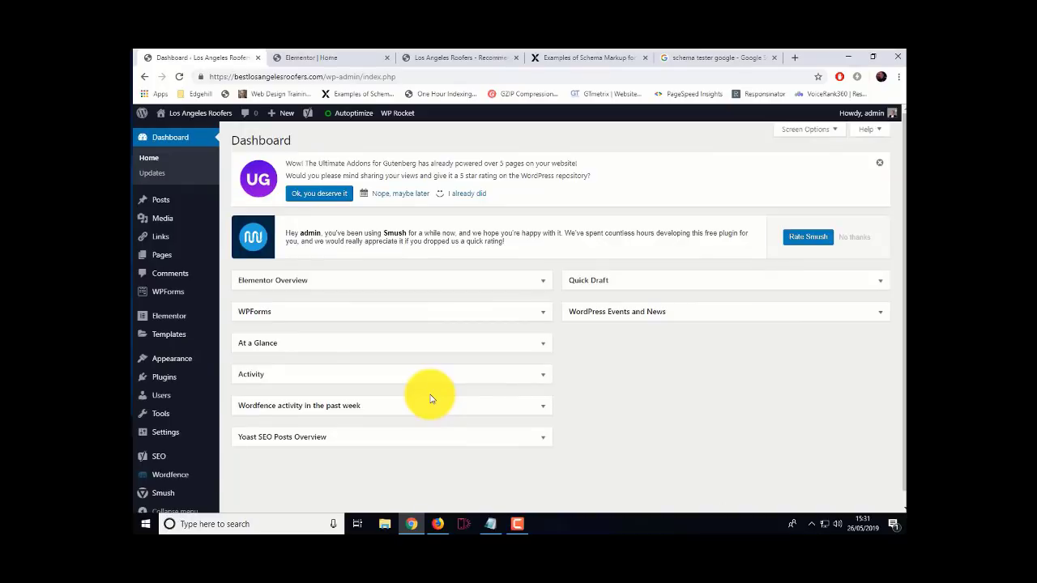
# Open the Yext article on schema markup examples and highlight the first paragraph under "What is schema markup?"
pyautogui.click(583, 58)
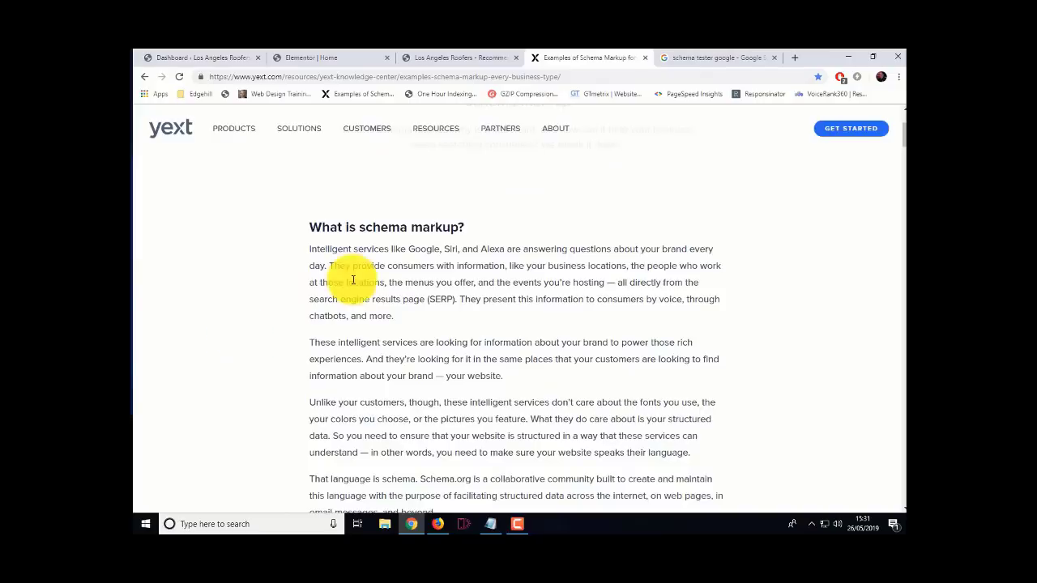
pyautogui.moveTo(310, 248); pyautogui.dragTo(626, 266)
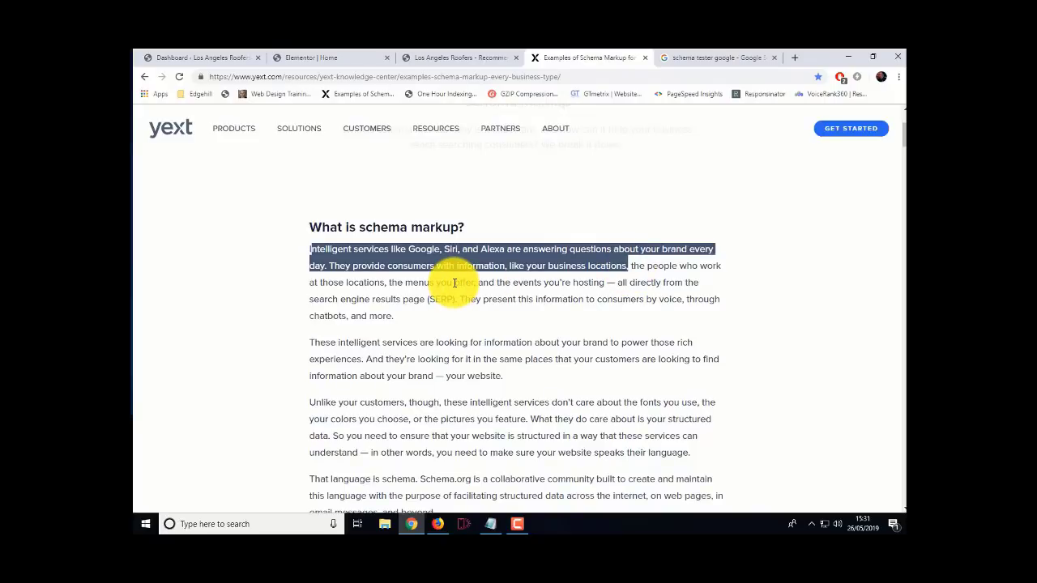
pyautogui.moveTo(398, 315); pyautogui.dragTo(310, 254)
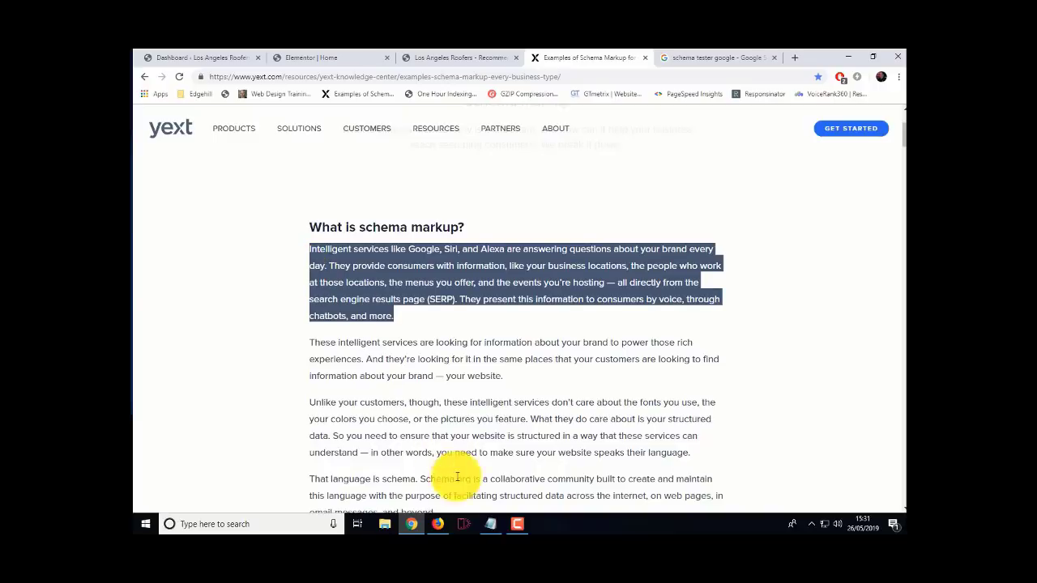
# Switch to the Schema Template in Notepad, highlight its telephone and postal address entries for review, and minimize it
pyautogui.click(491, 524)
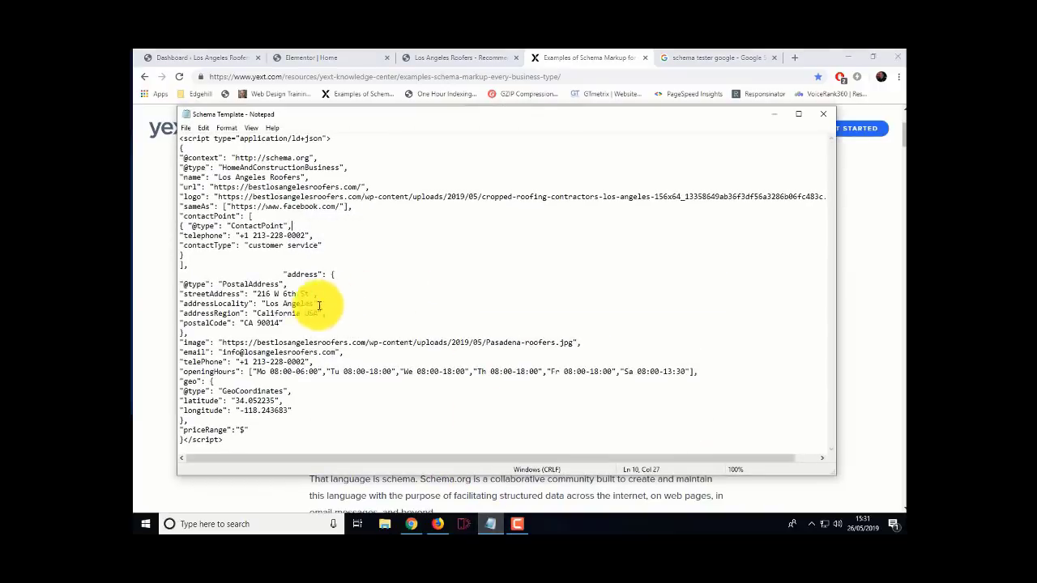
pyautogui.moveTo(268, 294); pyautogui.dragTo(310, 321)
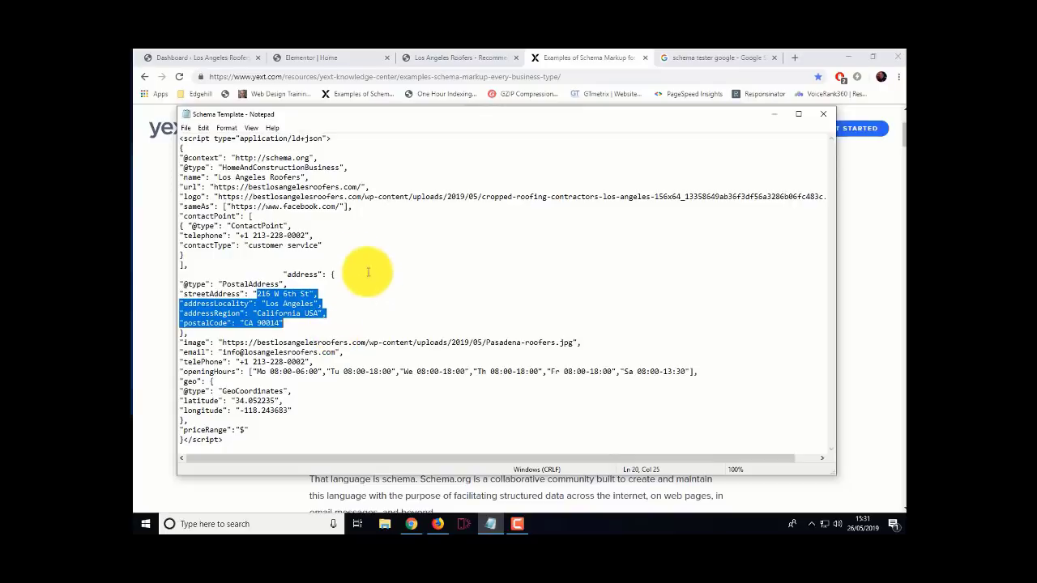
pyautogui.moveTo(241, 237); pyautogui.dragTo(303, 235)
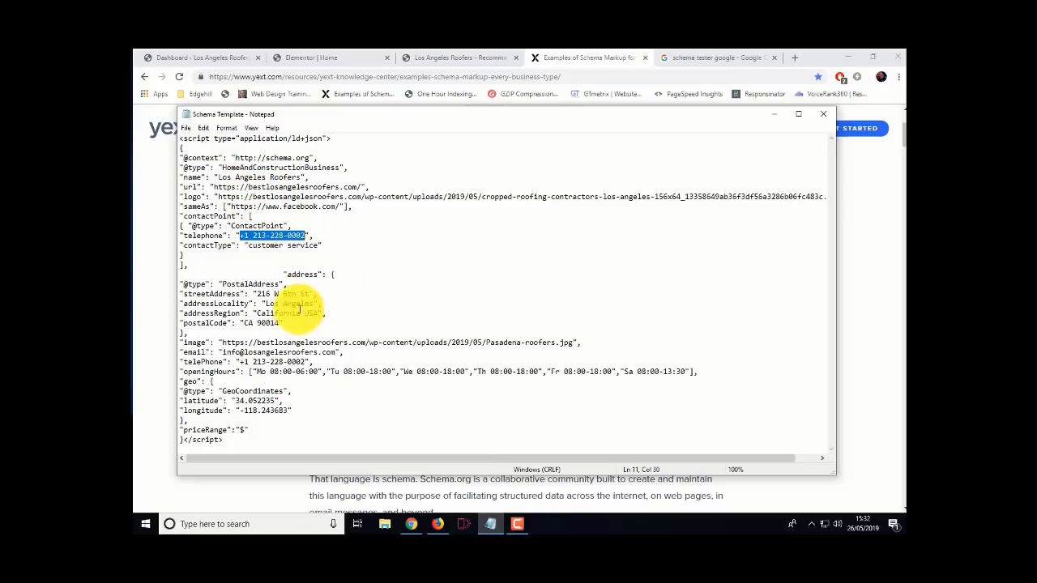
pyautogui.moveTo(253, 294)
pyautogui.mouseDown()
pyautogui.moveTo(283, 322)
pyautogui.moveTo(254, 293)
pyautogui.mouseUp()
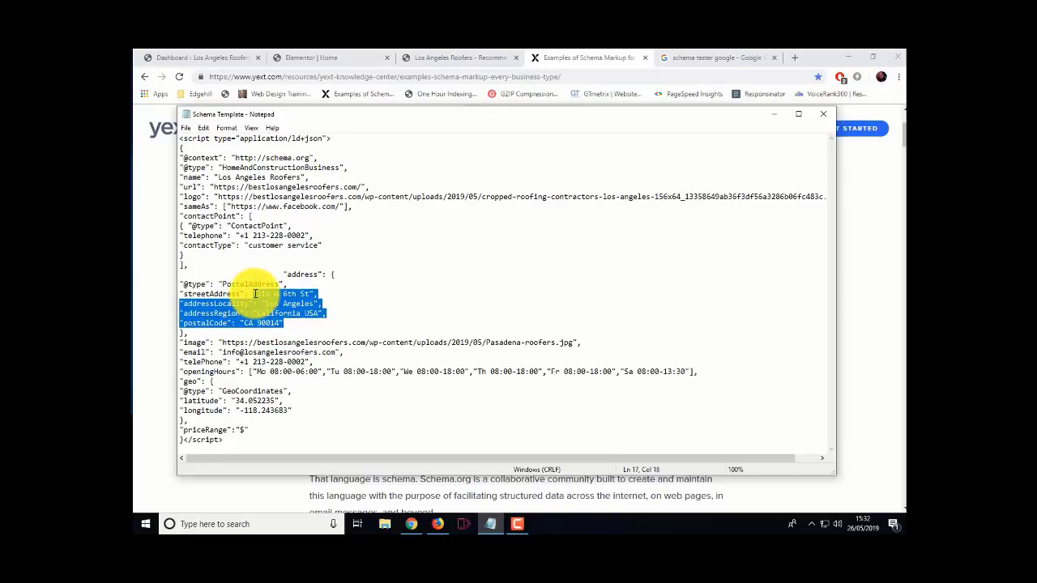
pyautogui.click(327, 329)
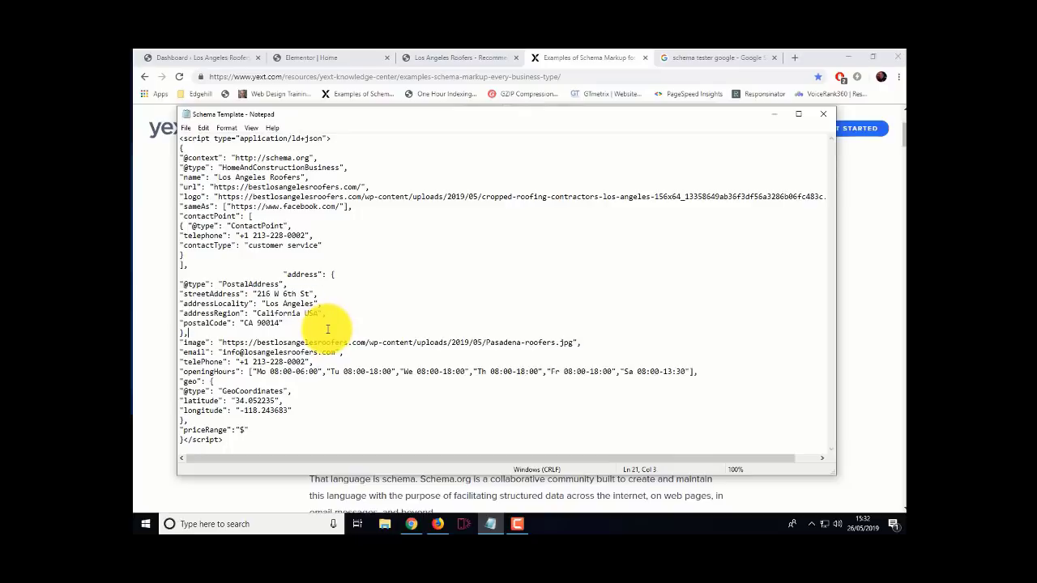
pyautogui.click(772, 117)
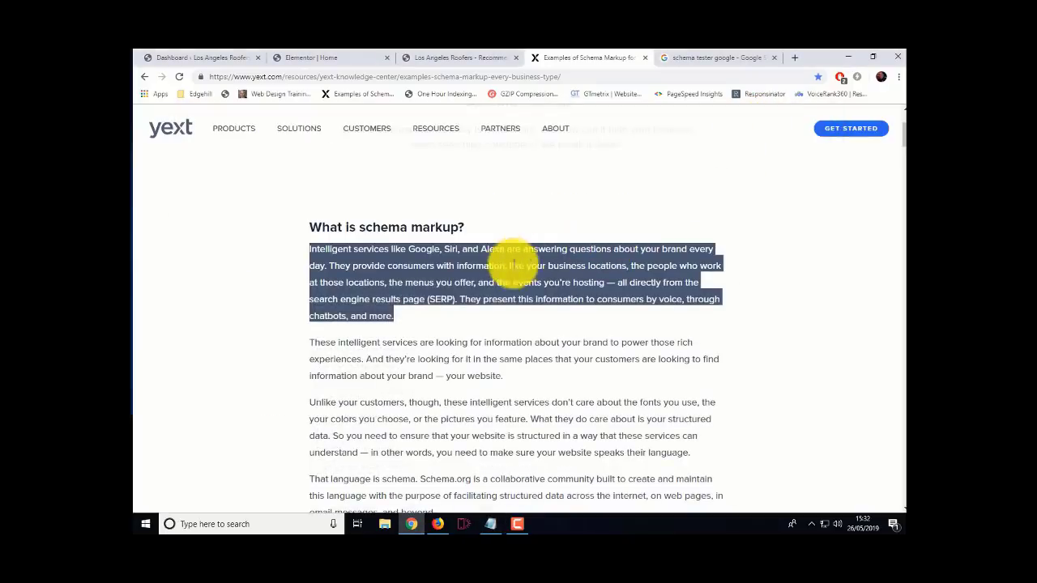
# Read through the Yext article to its list of supported schema types and highlight AutomotiveBusiness
pyautogui.scroll(-3, 294, 341)
pyautogui.scroll(-3, 294, 341)
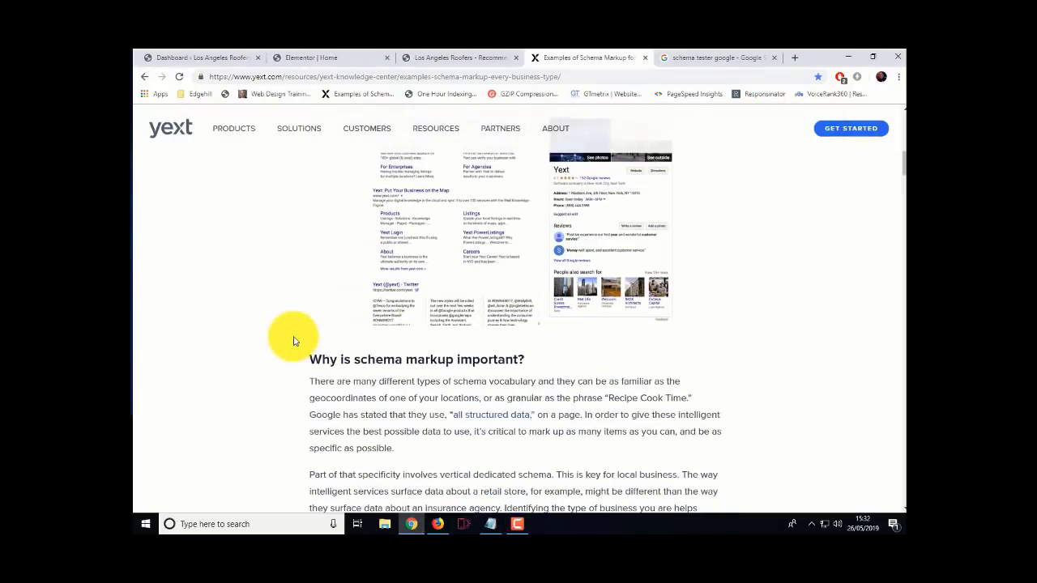
pyautogui.scroll(-5, 294, 341)
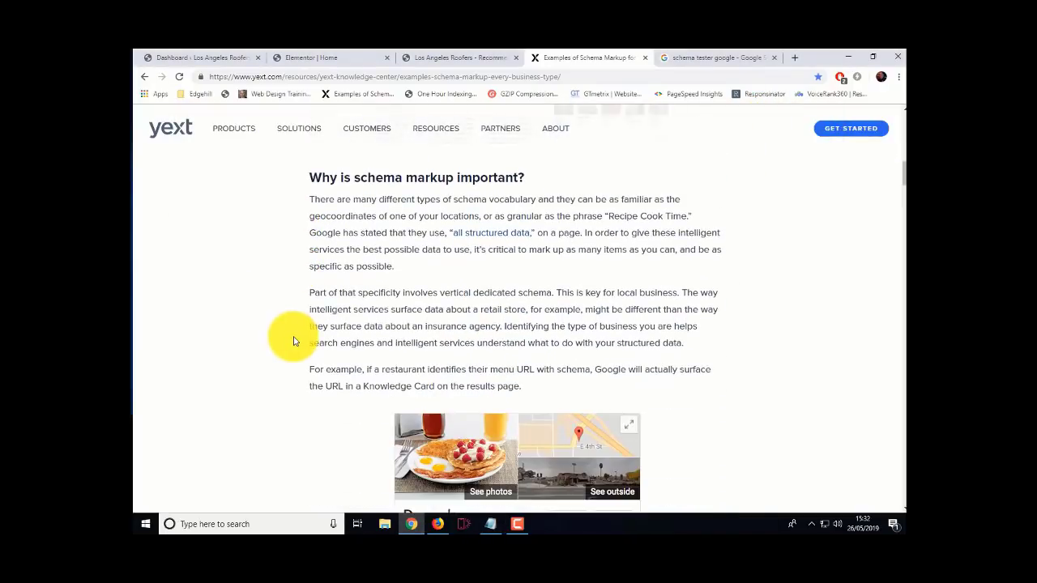
pyautogui.scroll(-3, 294, 341)
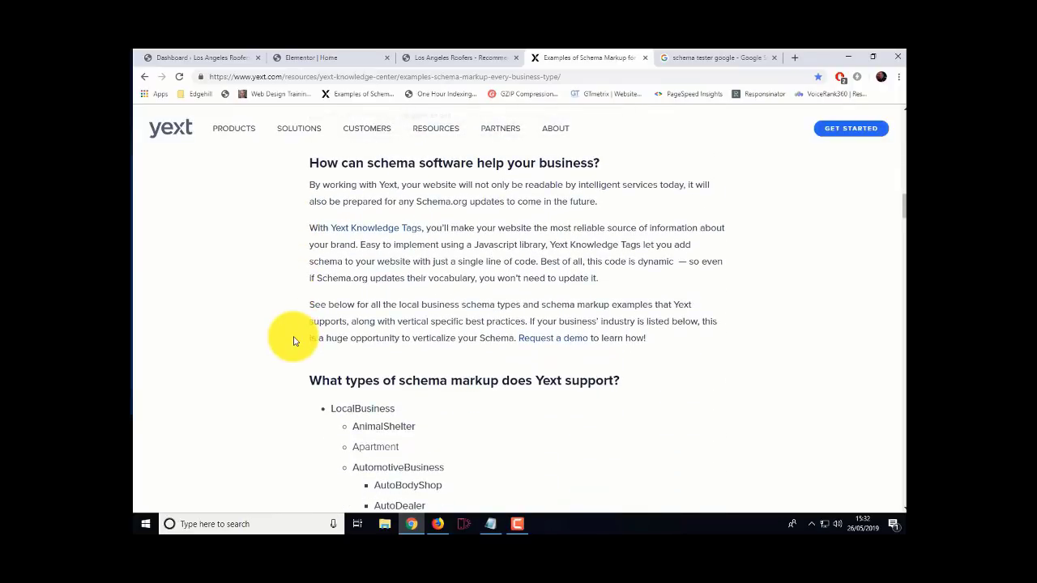
pyautogui.scroll(-2, 294, 341)
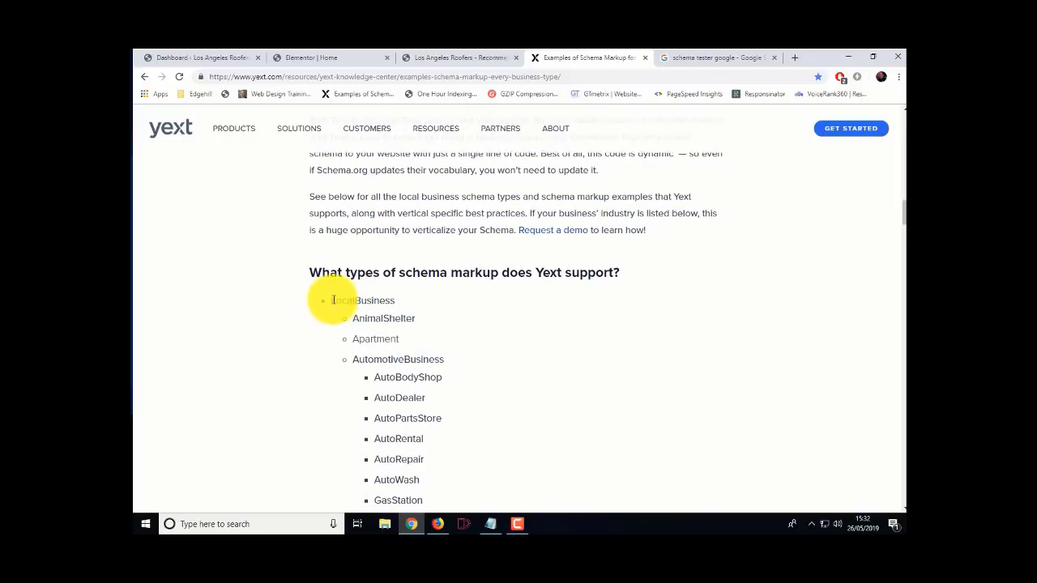
pyautogui.scroll(-1, 306, 348)
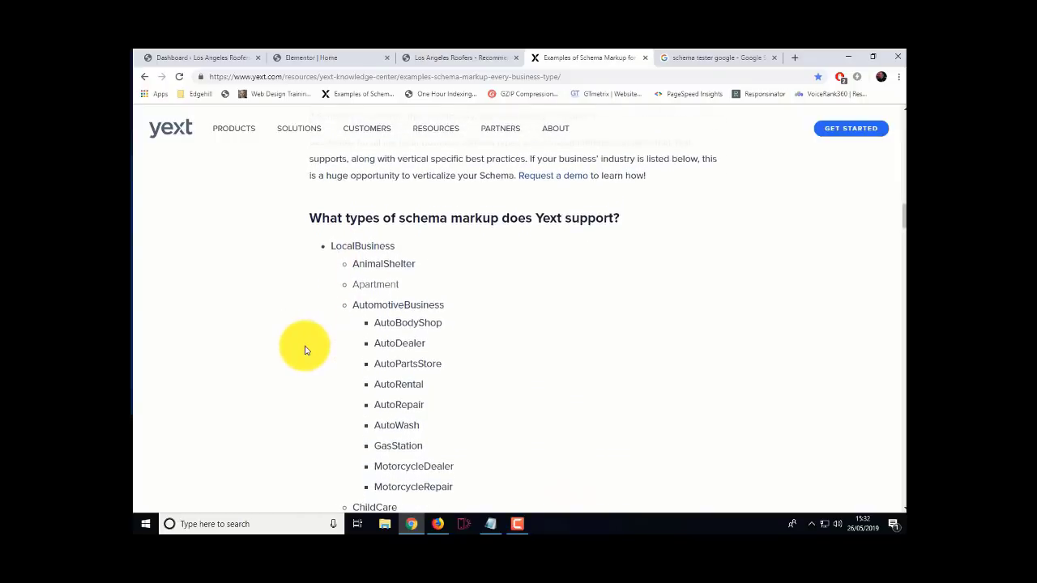
pyautogui.scroll(-1, 305, 348)
pyautogui.moveTo(344, 251); pyautogui.dragTo(451, 257)
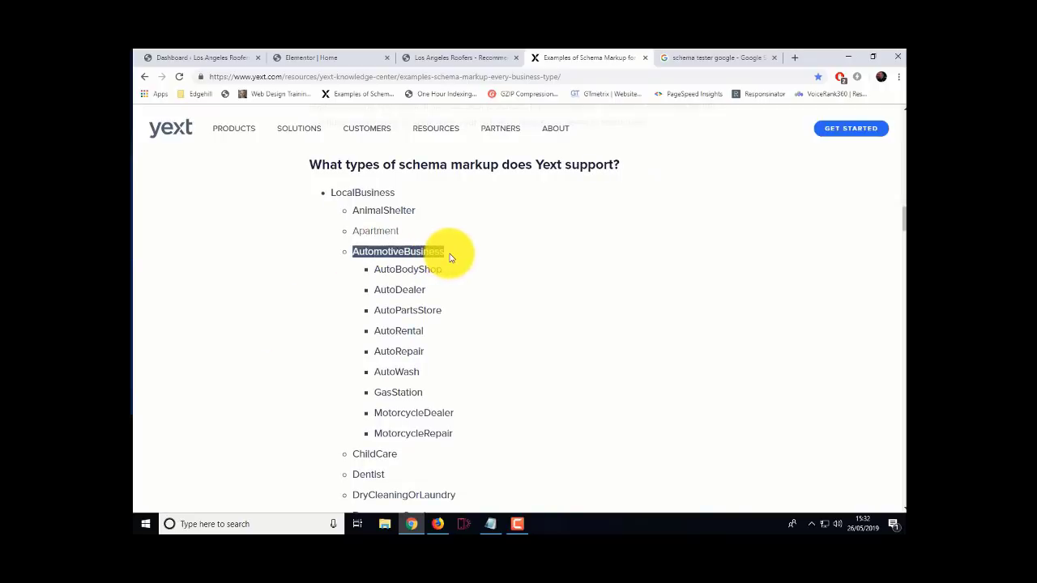
# Bring back the Schema Template in Notepad, highlight the HomeAndConstructionBusiness type value, and minimize the window
pyautogui.click(494, 525)
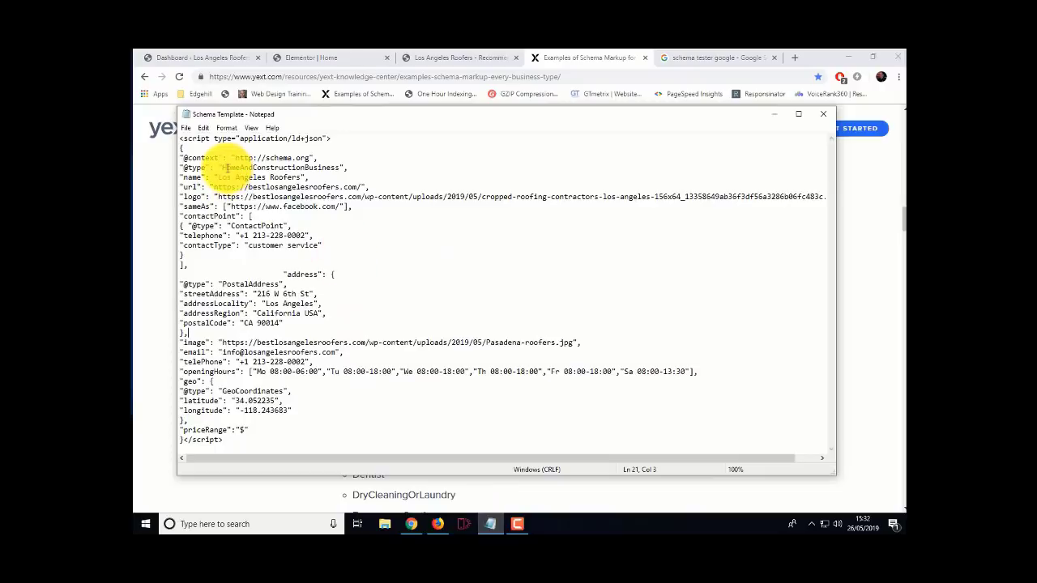
pyautogui.moveTo(223, 168); pyautogui.dragTo(333, 167)
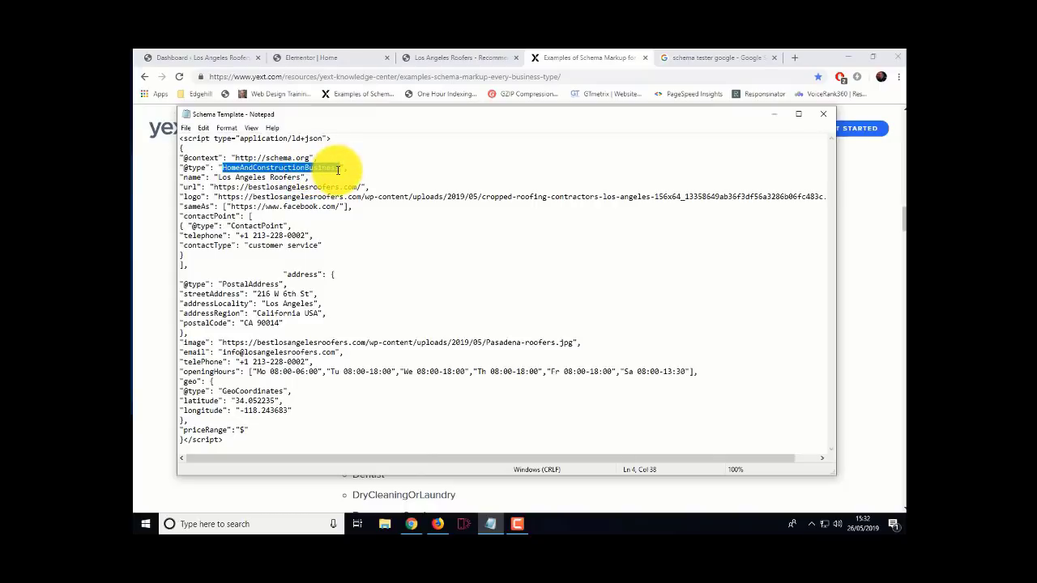
pyautogui.click(774, 114)
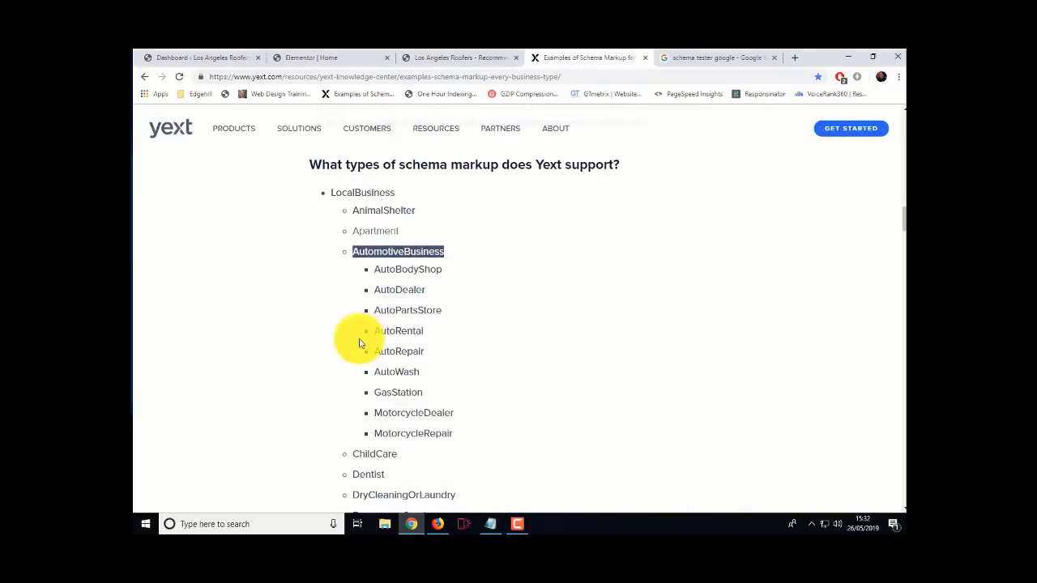
# Read on through the Yext list of supported schema types and highlight EmergencyService and FinancialService
pyautogui.scroll(-3, 321, 360)
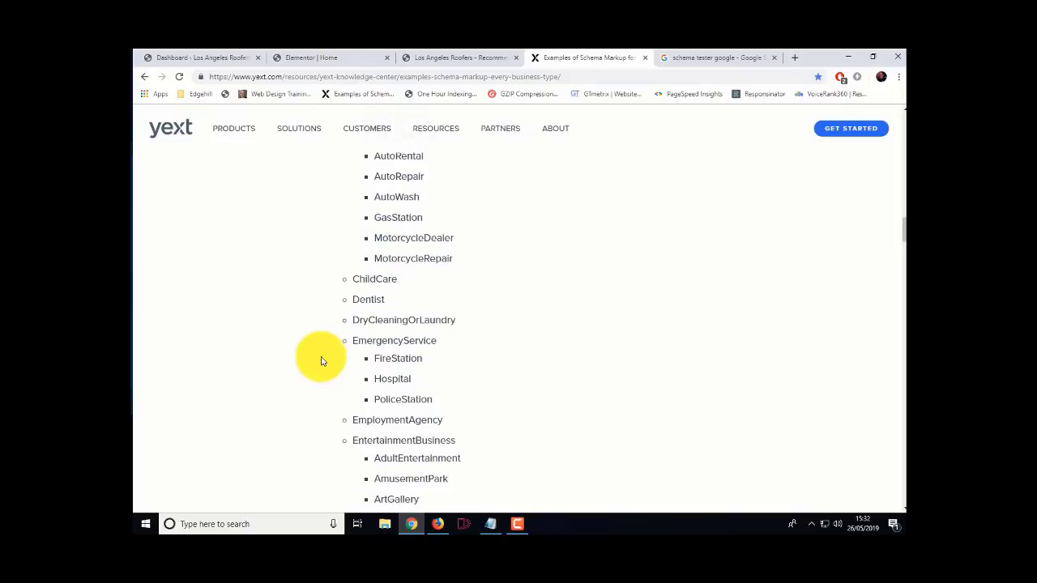
pyautogui.scroll(-1, 321, 361)
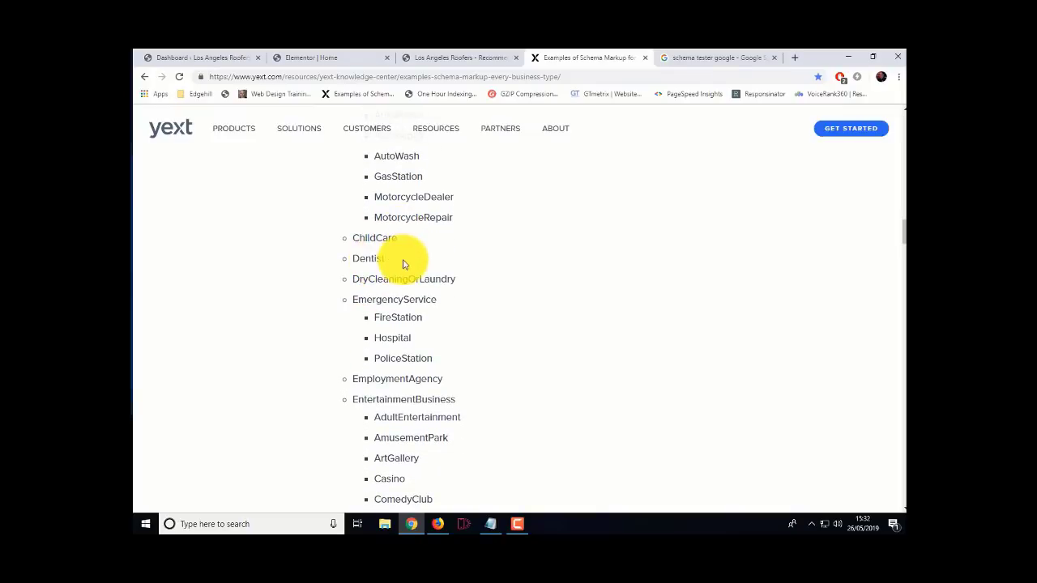
pyautogui.moveTo(352, 298); pyautogui.dragTo(437, 299)
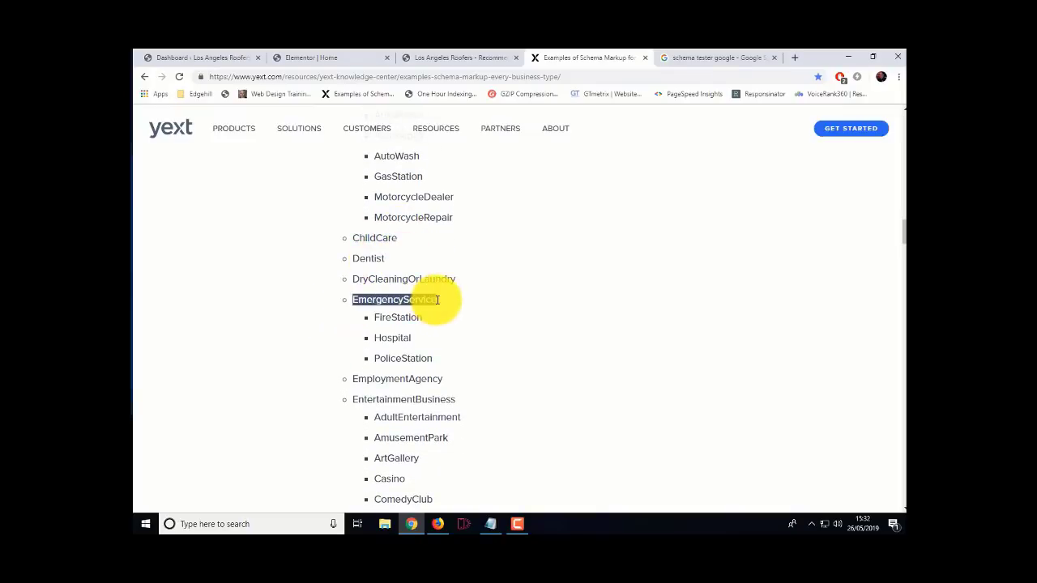
pyautogui.scroll(-2, 296, 371)
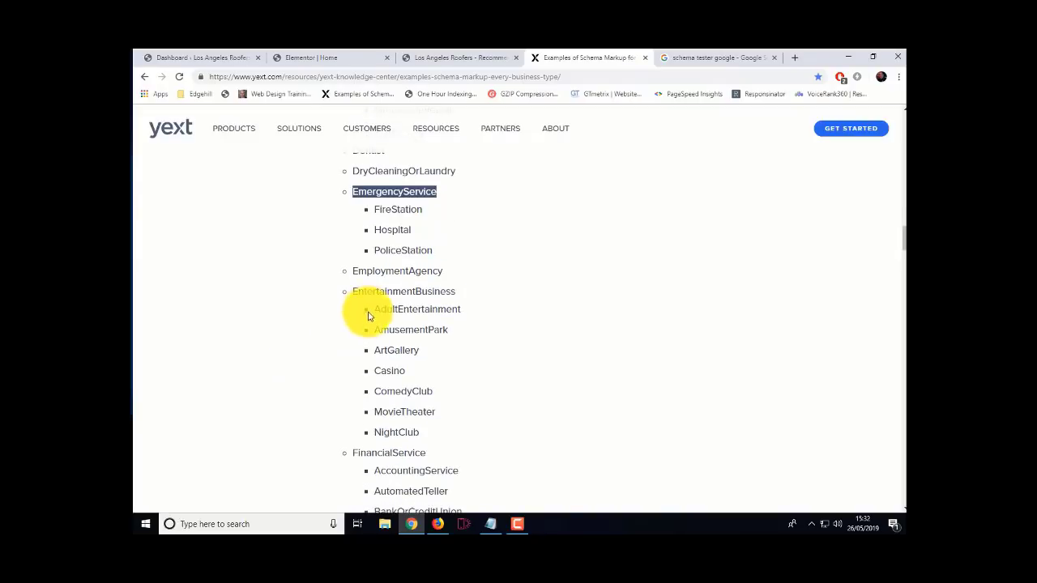
pyautogui.scroll(-4, 336, 409)
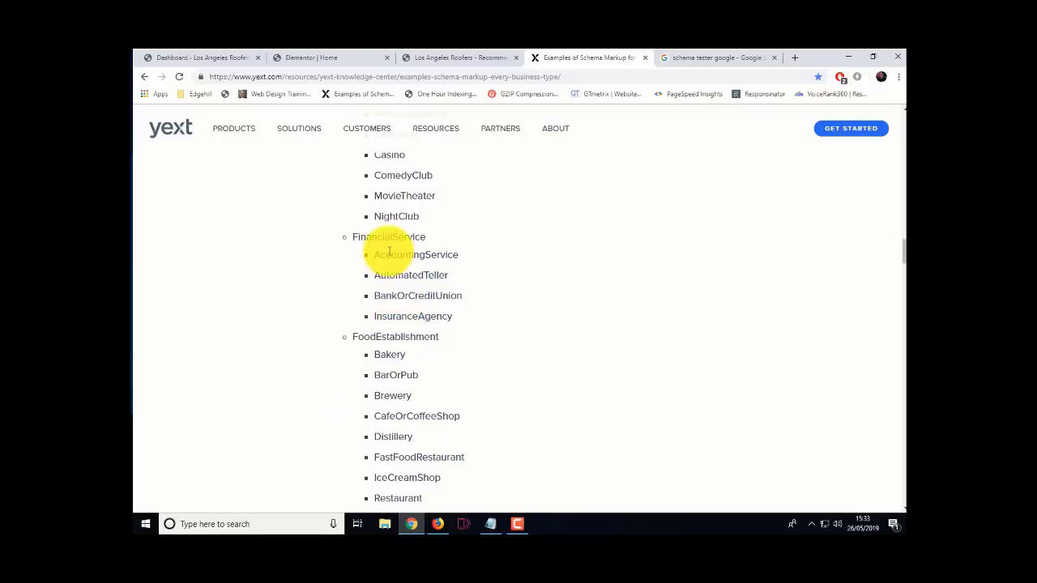
pyautogui.moveTo(354, 236); pyautogui.dragTo(426, 235)
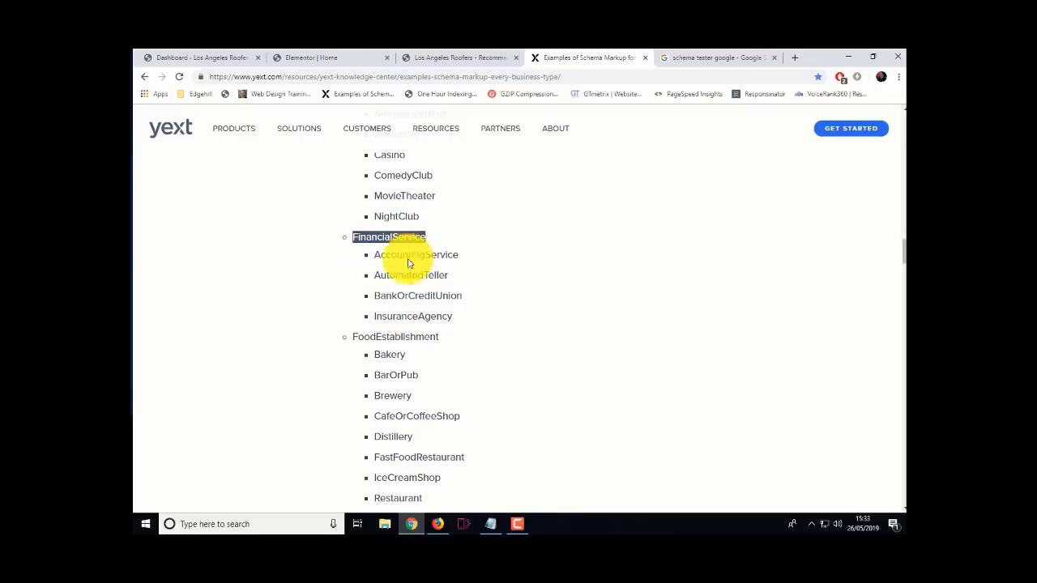
# Find the health and beauty group in the schema type list and highlight BeautySalon and HealthAndBeautyBusiness
pyautogui.scroll(-2, 324, 372)
pyautogui.scroll(-2, 325, 372)
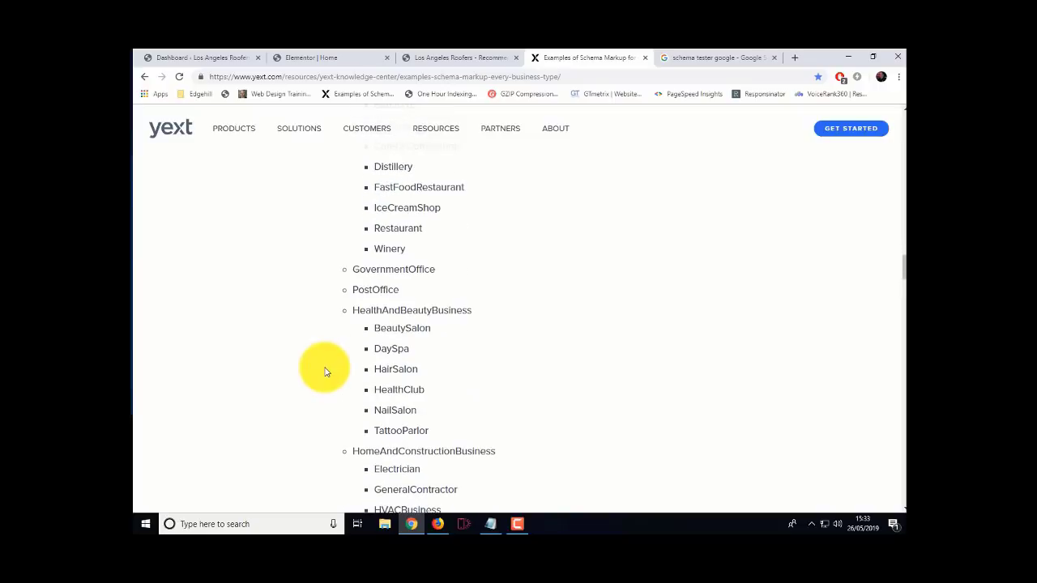
pyautogui.scroll(-1, 325, 372)
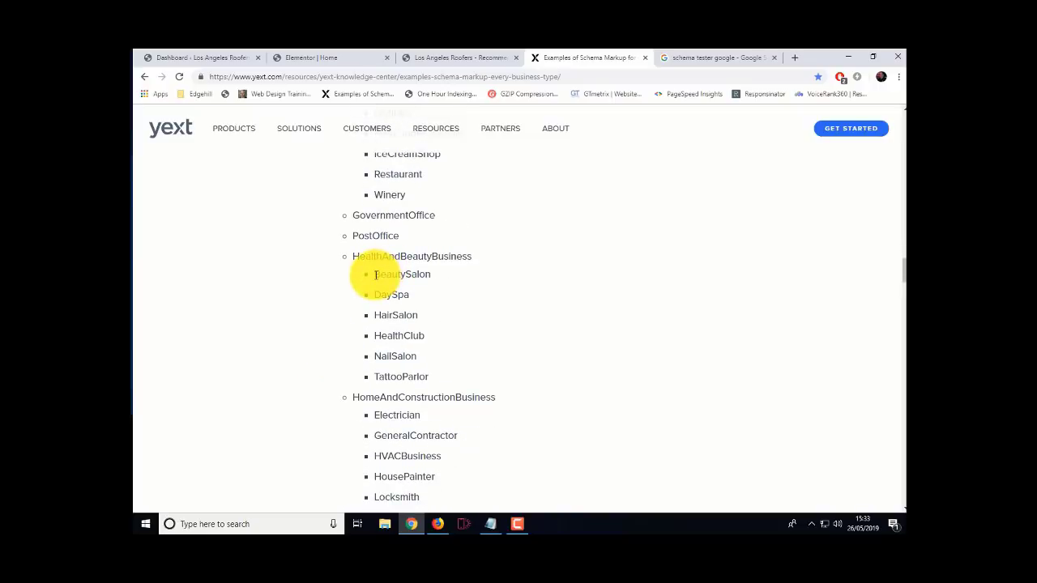
pyautogui.moveTo(375, 275); pyautogui.dragTo(429, 275)
pyautogui.moveTo(352, 258); pyautogui.dragTo(469, 256)
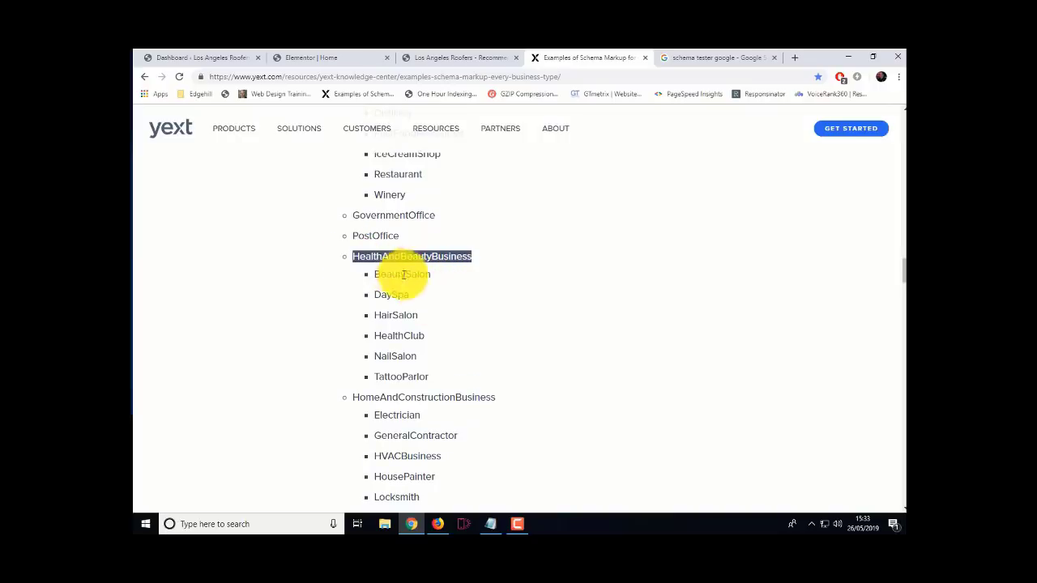
# Review the HomeAndConstructionBusiness group in the schema type list, highlighting its heading and the RoofingContractor subtype
pyautogui.scroll(-3, 316, 385)
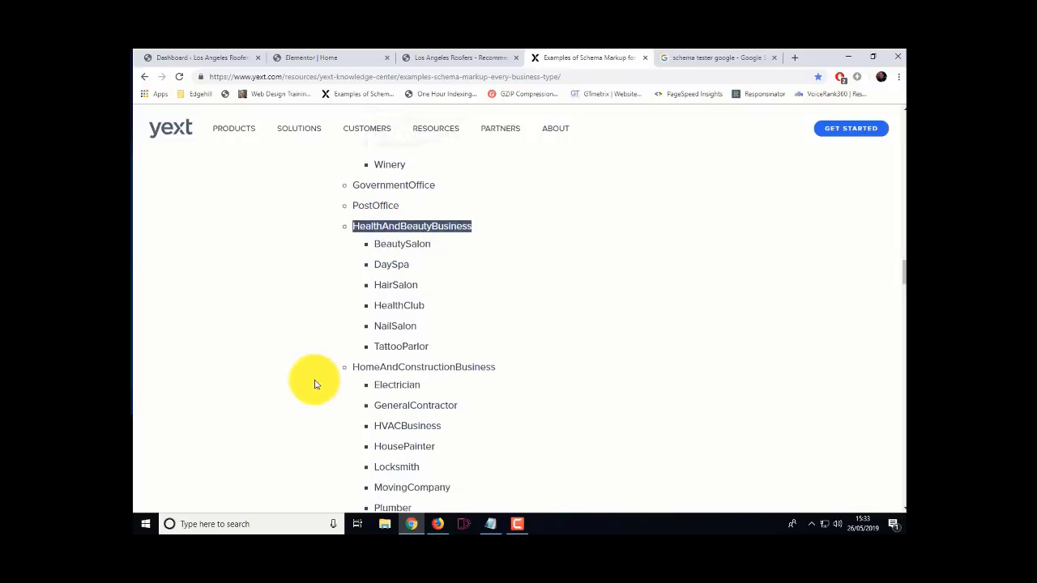
pyautogui.moveTo(357, 289); pyautogui.dragTo(491, 289)
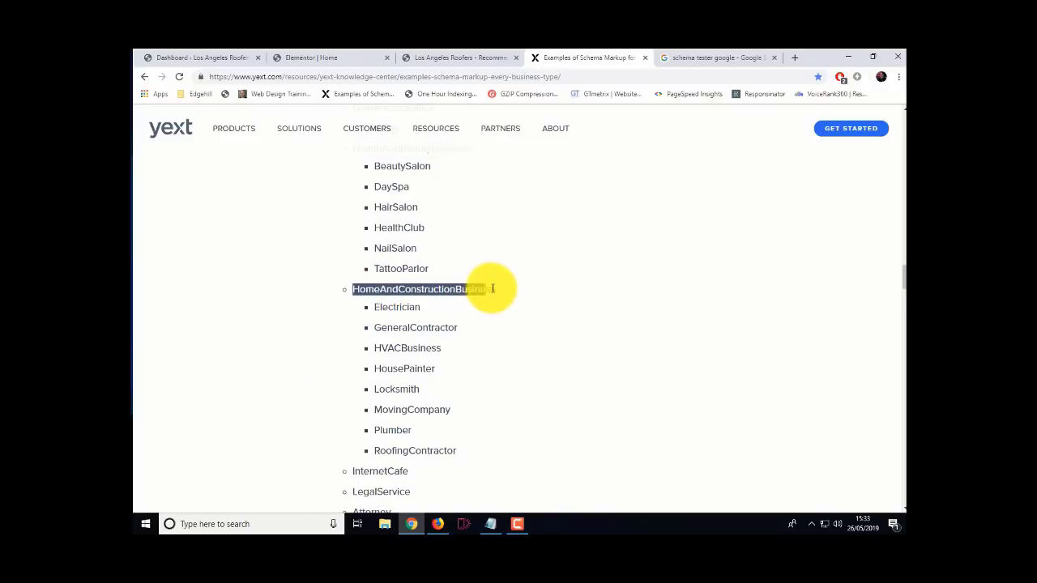
pyautogui.scroll(-1, 463, 349)
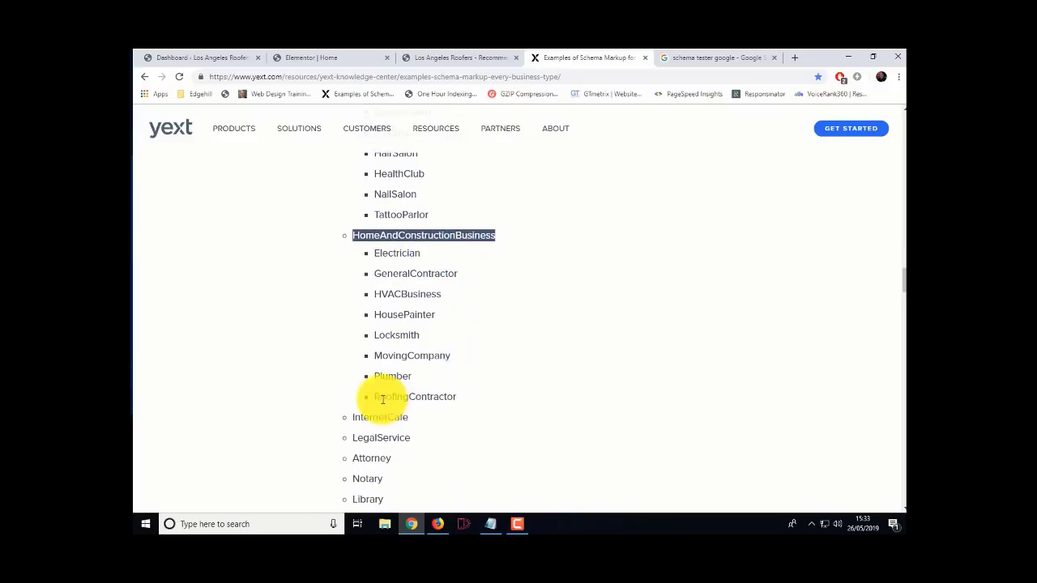
pyautogui.moveTo(375, 396); pyautogui.dragTo(466, 403)
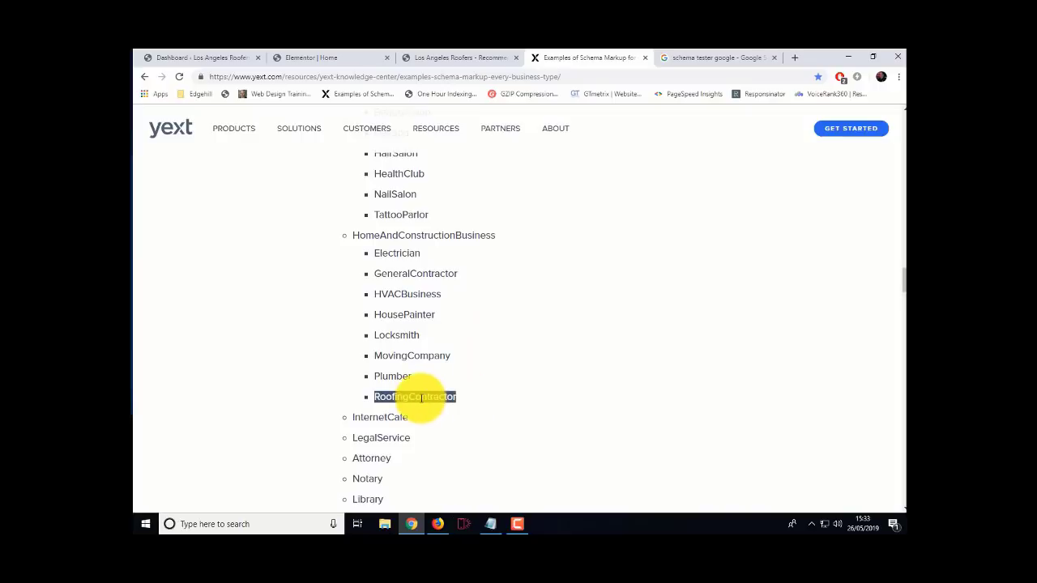
pyautogui.moveTo(354, 234); pyautogui.dragTo(492, 235)
pyautogui.scroll(-5, 494, 354)
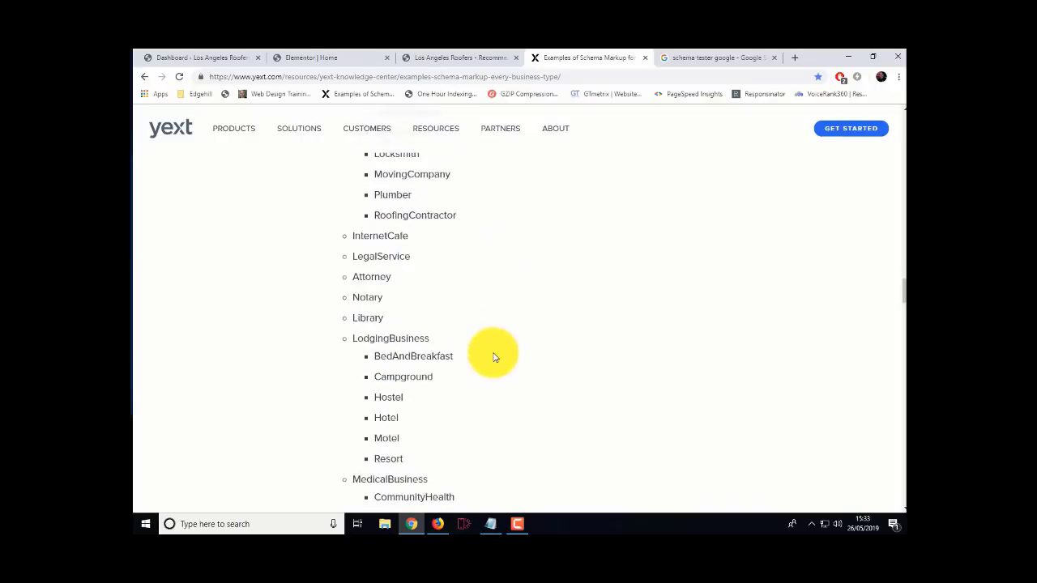
pyautogui.scroll(15, 494, 357)
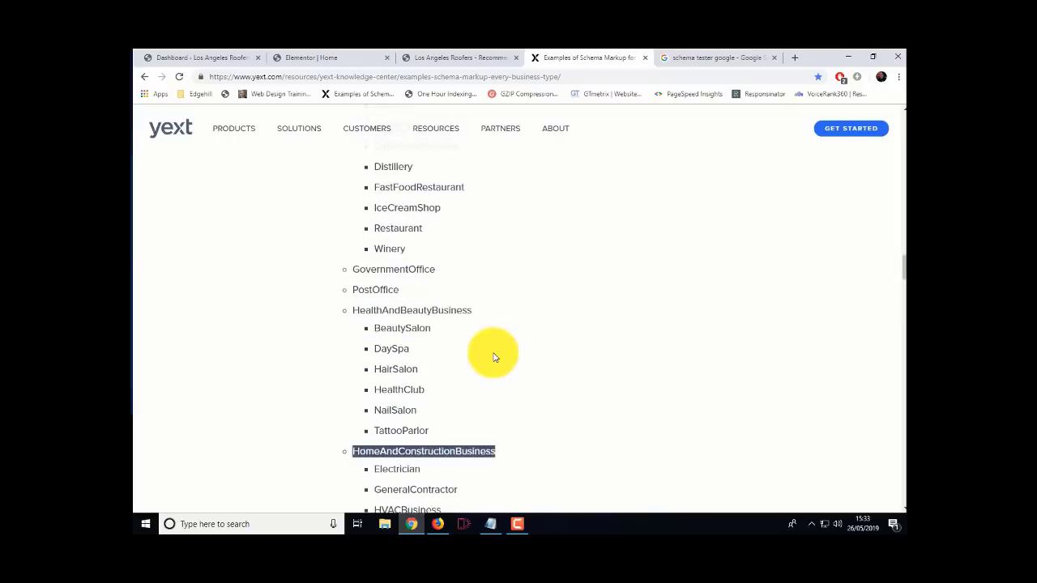
pyautogui.scroll(-6, 493, 356)
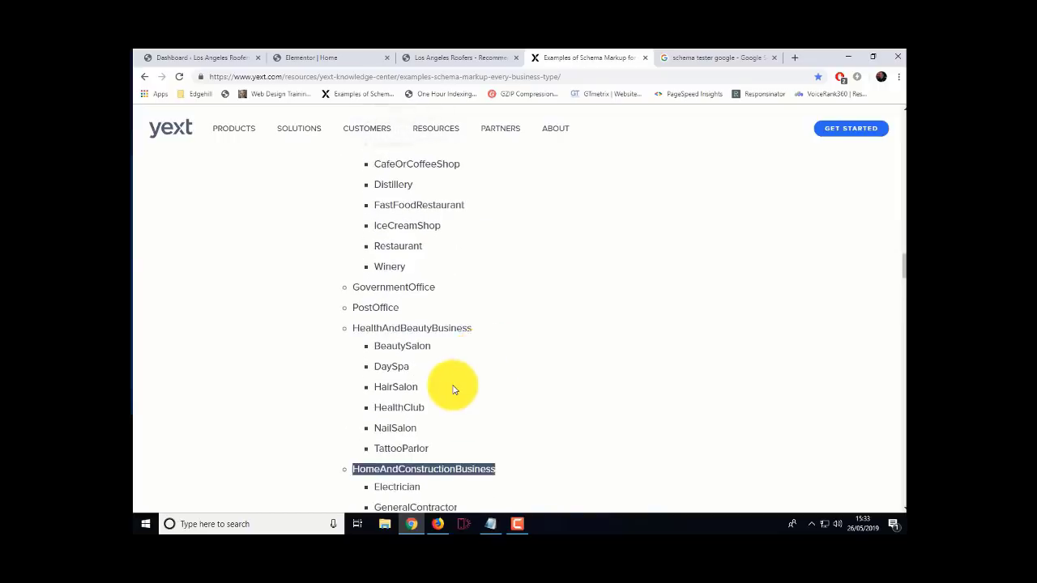
# Switch to the Schema Template in Notepad, set the name to "Los Angeles Roofers CA", and highlight the url and logo addresses
pyautogui.click(489, 524)
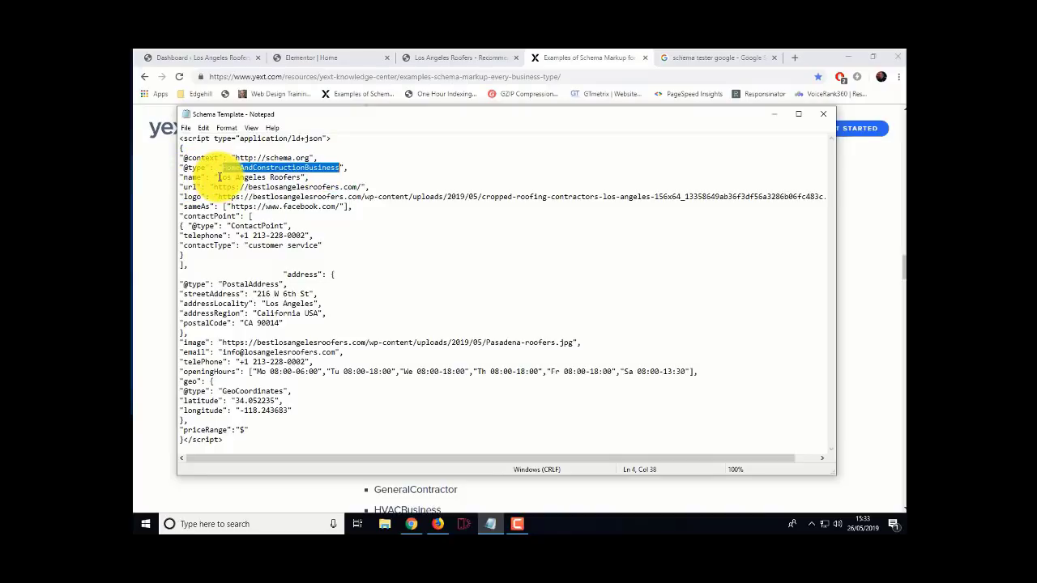
pyautogui.click(219, 176)
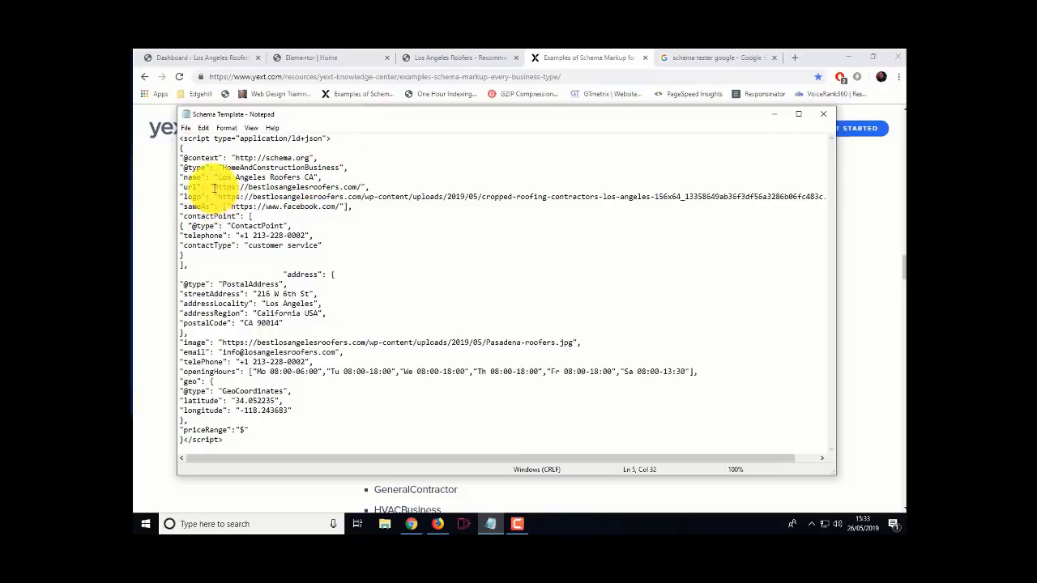
pyautogui.moveTo(214, 187); pyautogui.dragTo(358, 187)
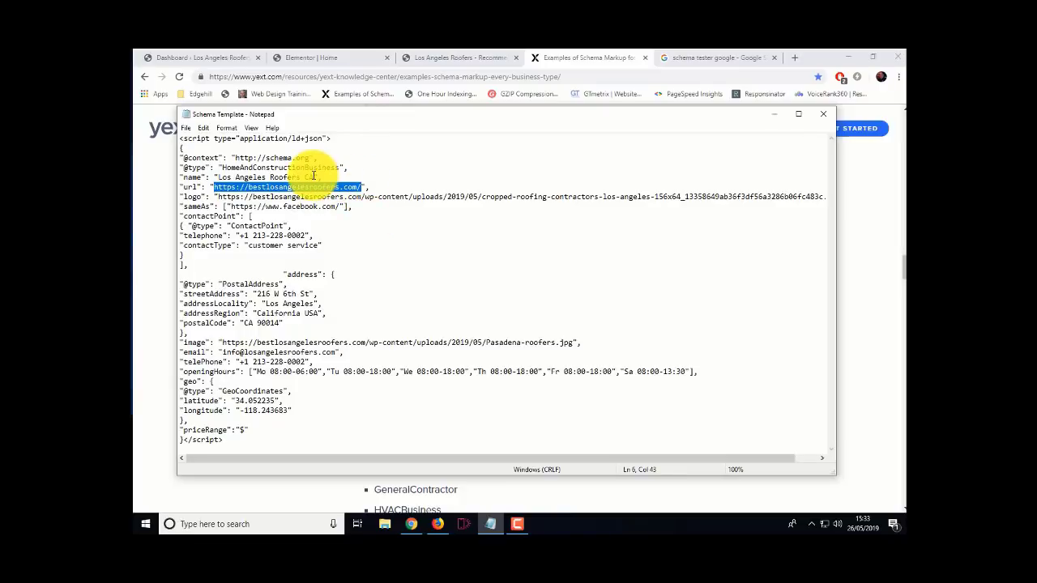
pyautogui.moveTo(313, 176); pyautogui.dragTo(318, 177)
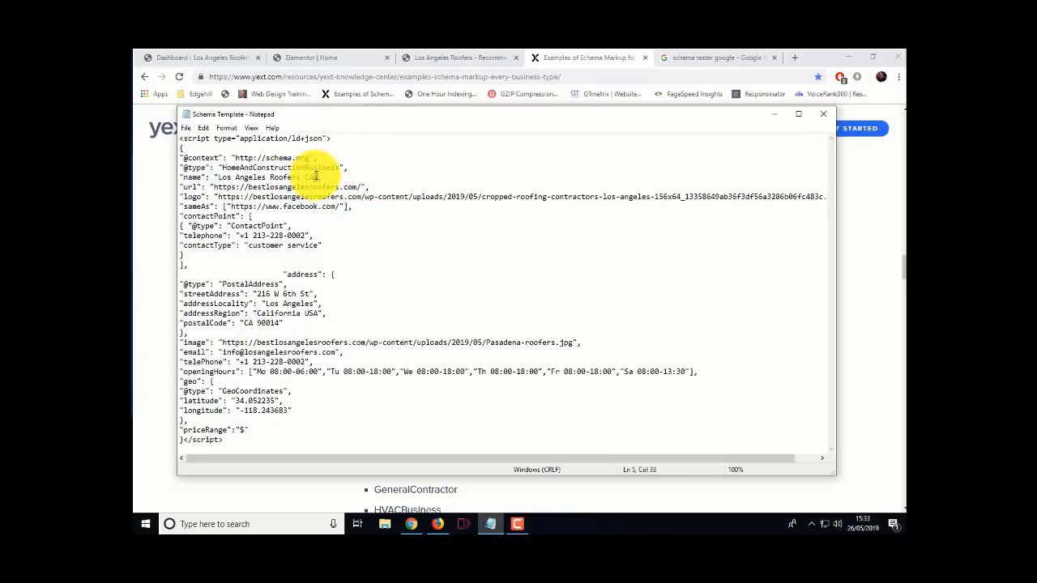
pyautogui.moveTo(214, 187); pyautogui.dragTo(359, 188)
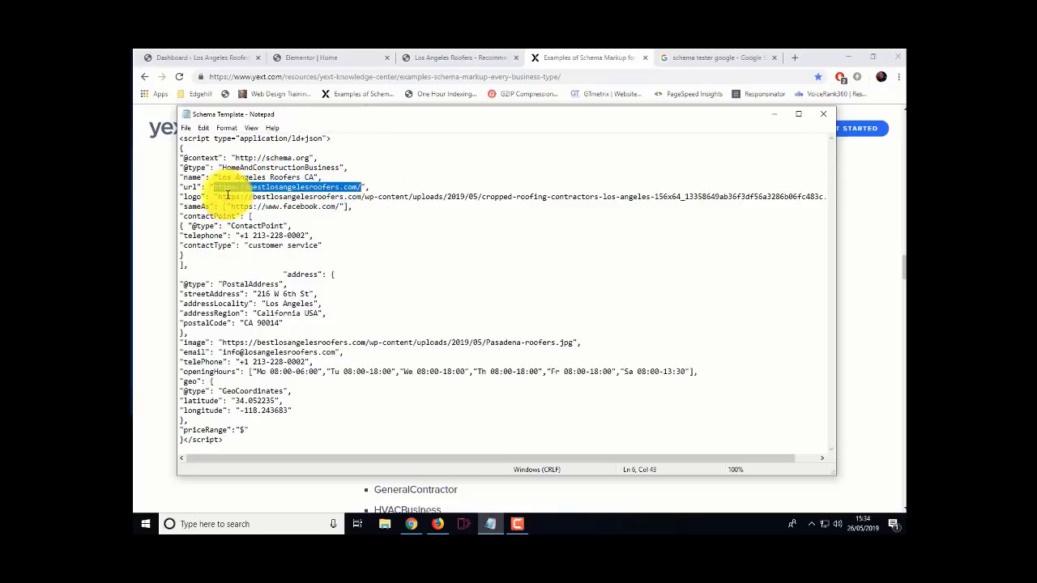
pyautogui.moveTo(220, 197); pyautogui.dragTo(829, 198)
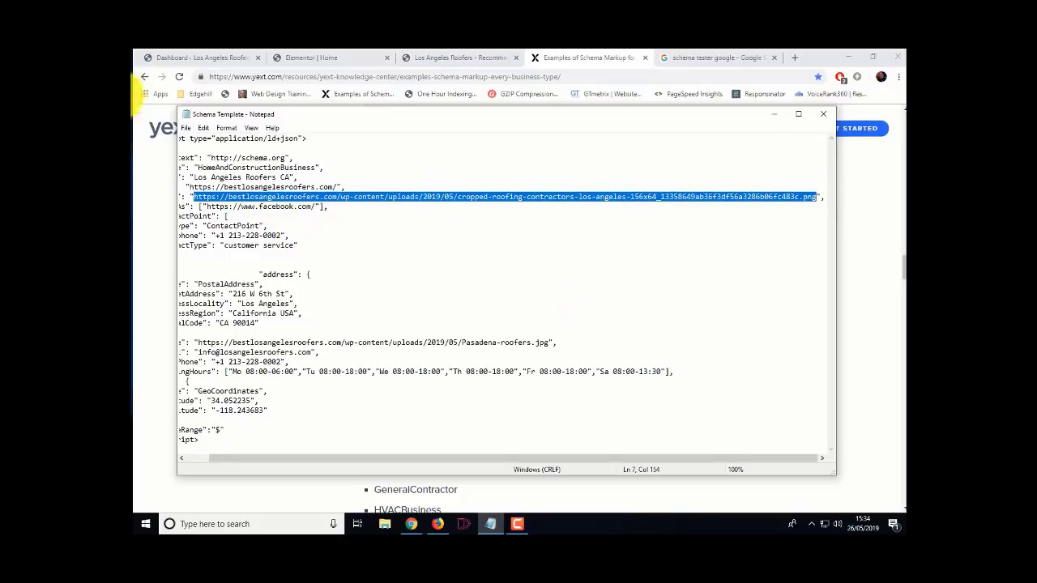
# Open the LA Roofers logo's attachment details in the WordPress Media Library and select its link address
pyautogui.click(165, 60)
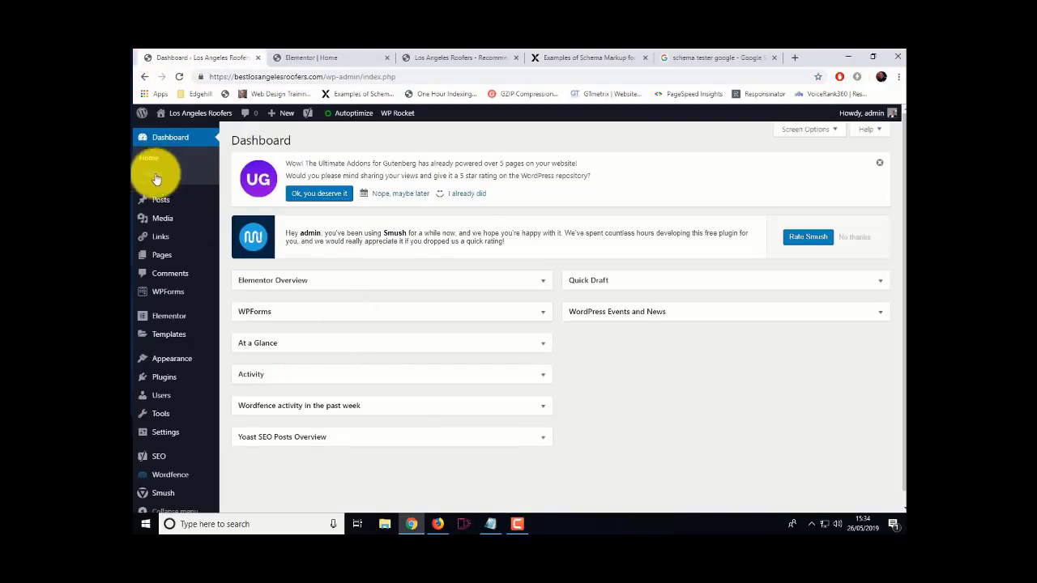
pyautogui.moveTo(157, 222)
pyautogui.click(241, 221)
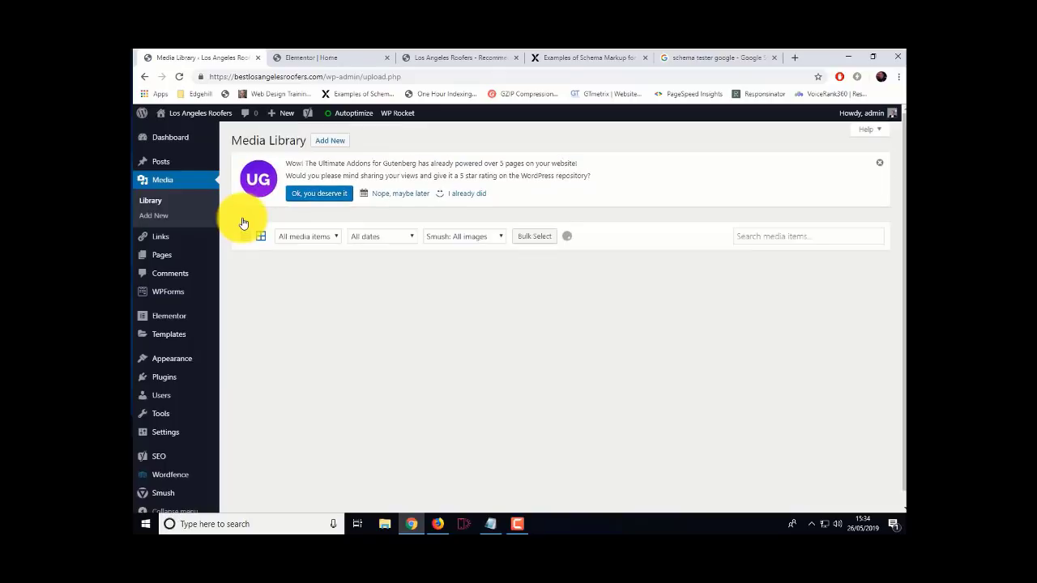
pyautogui.click(606, 315)
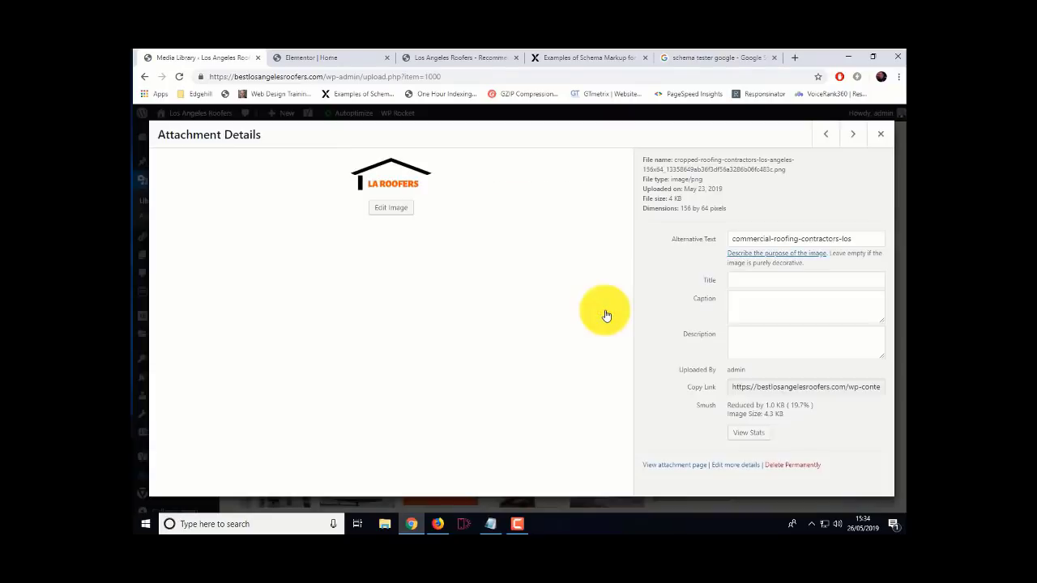
pyautogui.click(816, 388)
pyautogui.moveTo(815, 388)
pyautogui.mouseDown()
pyautogui.moveTo(894, 392)
pyautogui.moveTo(800, 385)
pyautogui.mouseUp()
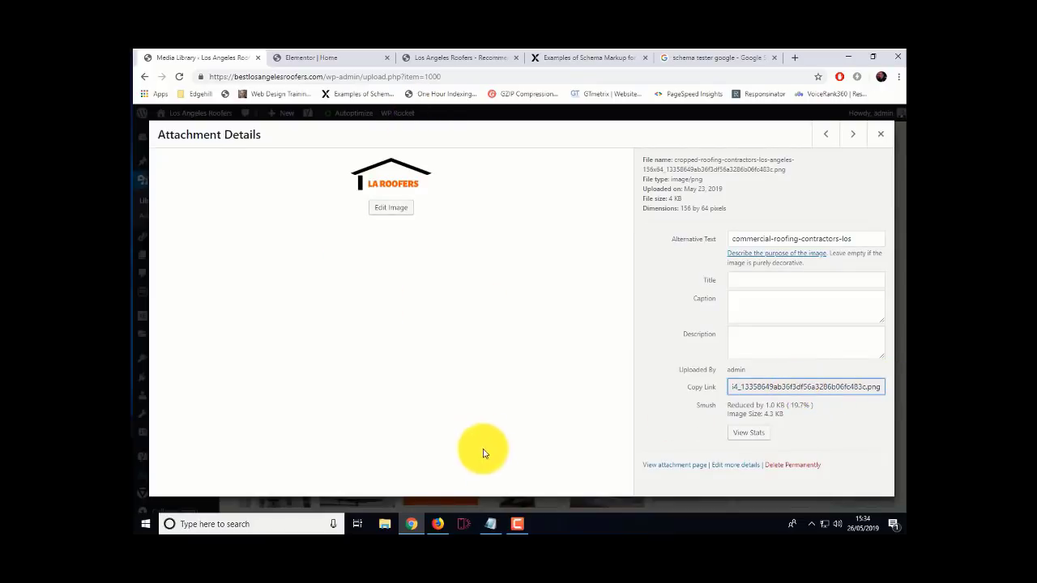
# Return to the Schema Template in Notepad and highlight the Facebook address in the sameAs entry for review
pyautogui.click(491, 524)
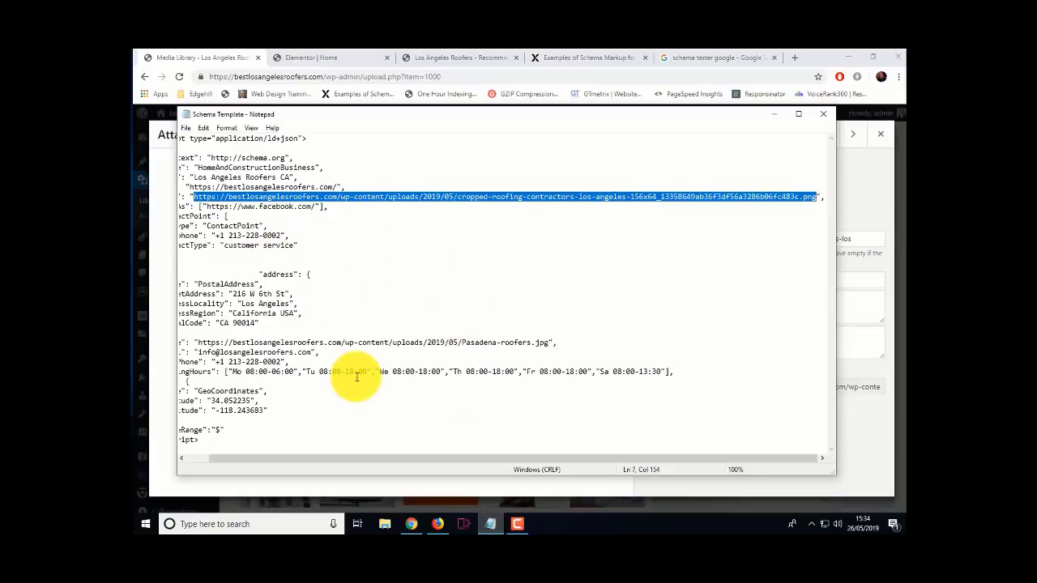
pyautogui.moveTo(316, 463); pyautogui.dragTo(275, 462)
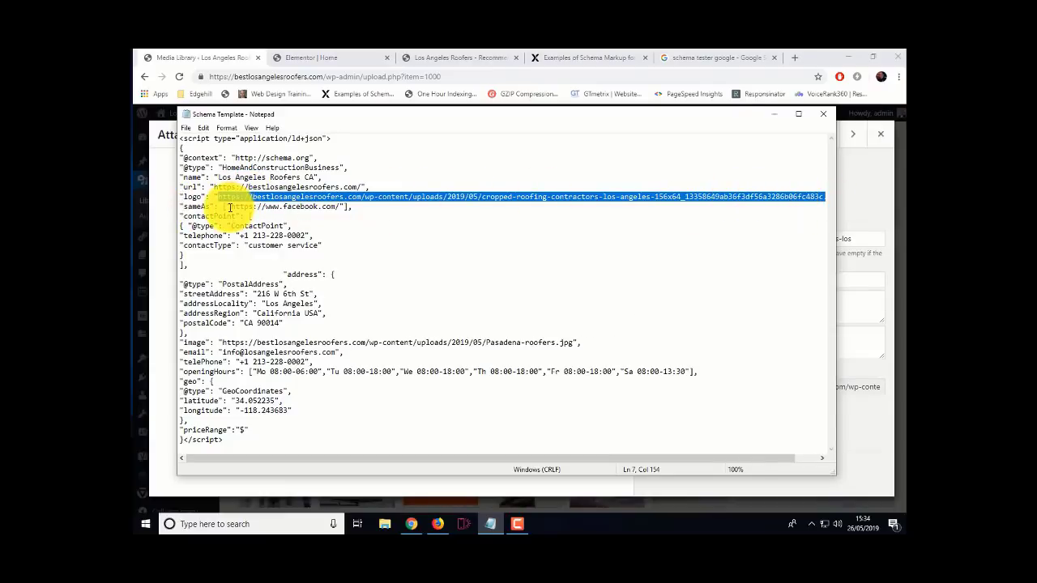
pyautogui.moveTo(232, 206); pyautogui.dragTo(341, 209)
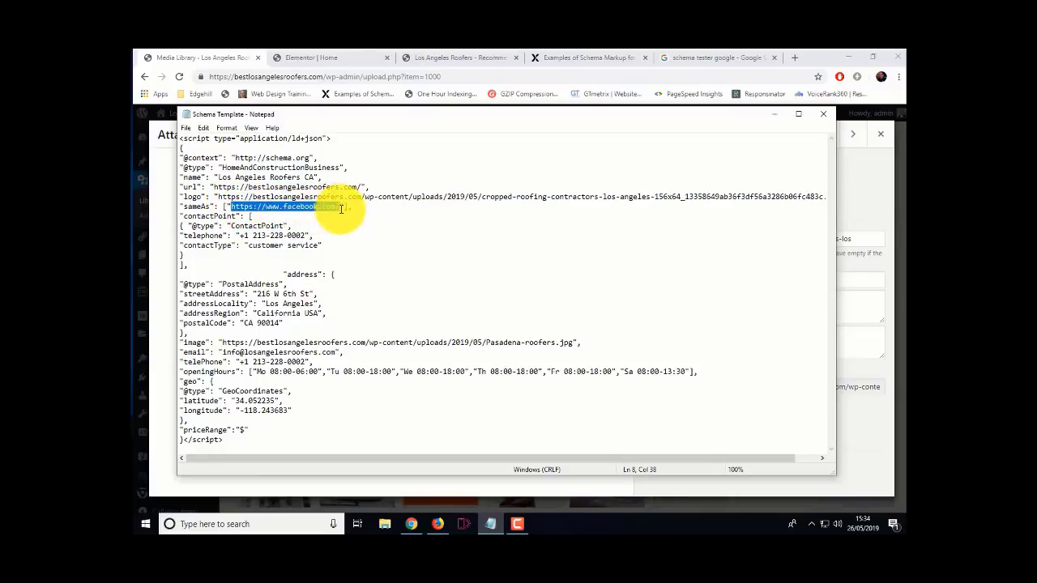
pyautogui.click(340, 207)
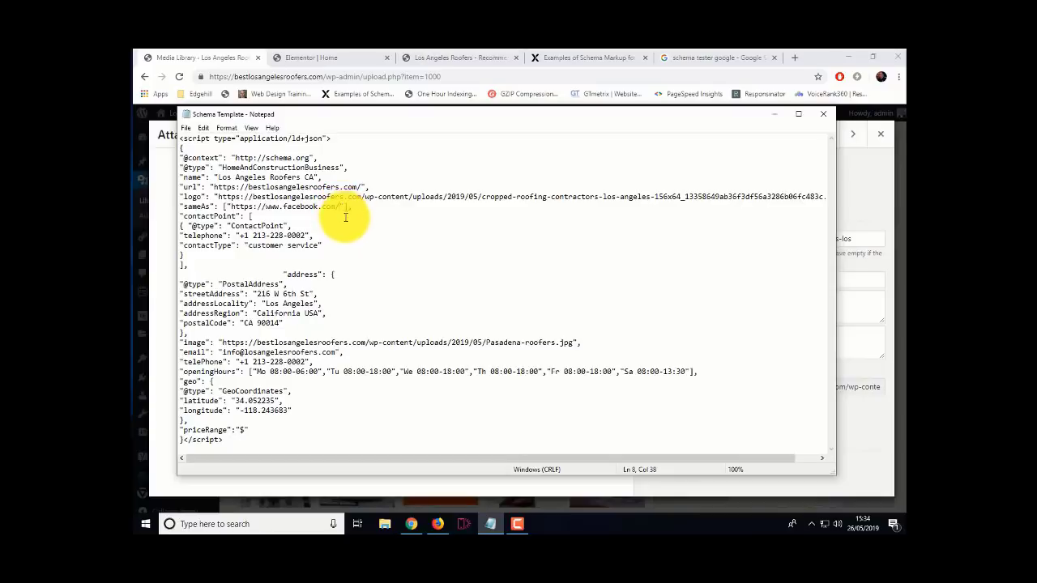
pyautogui.moveTo(340, 208); pyautogui.dragTo(231, 207)
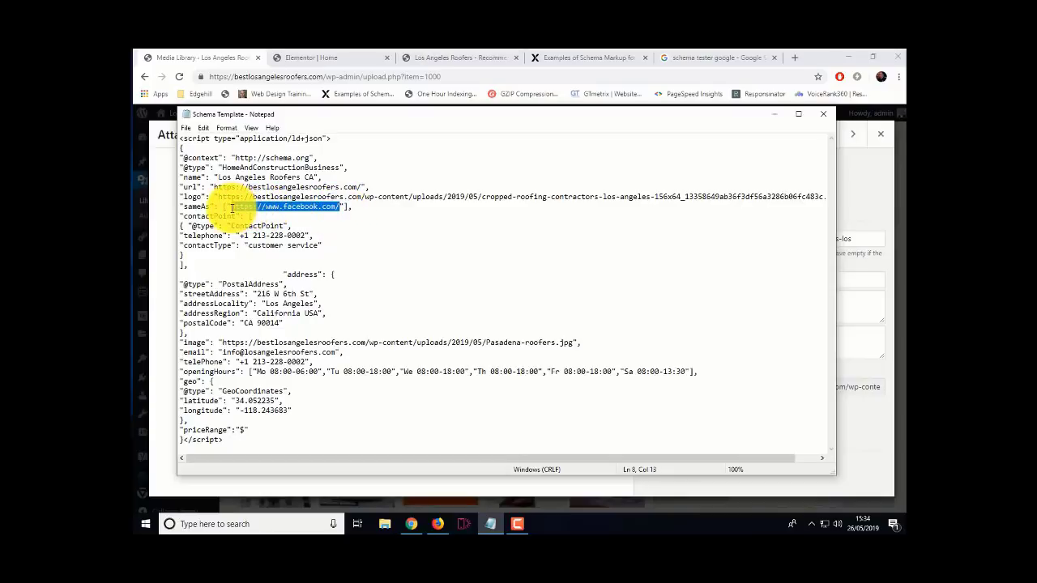
pyautogui.click(387, 220)
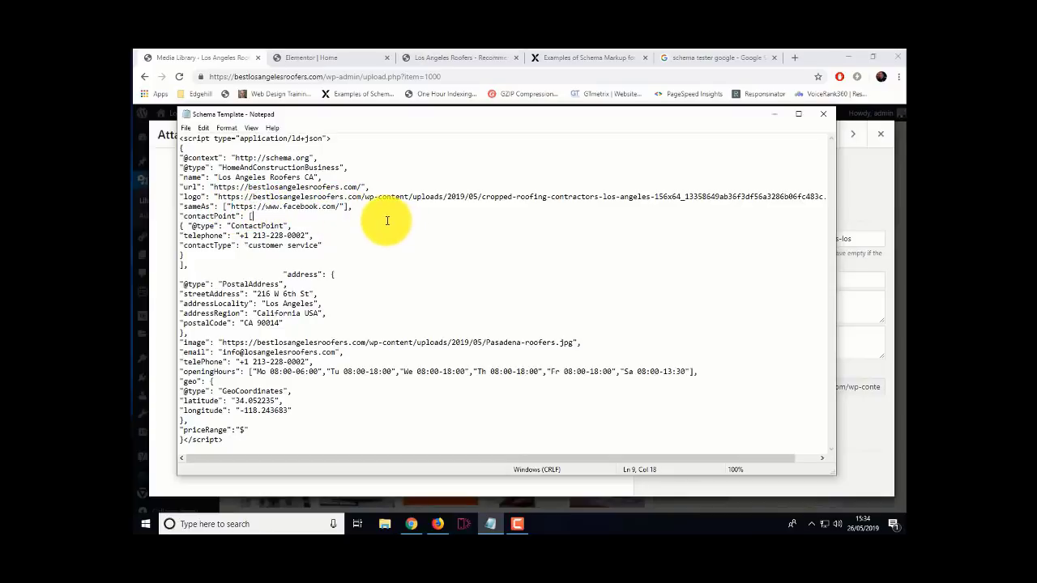
# Highlight the telephone number in the template's contactPoint entry for review
pyautogui.hscroll(1, 387, 220)
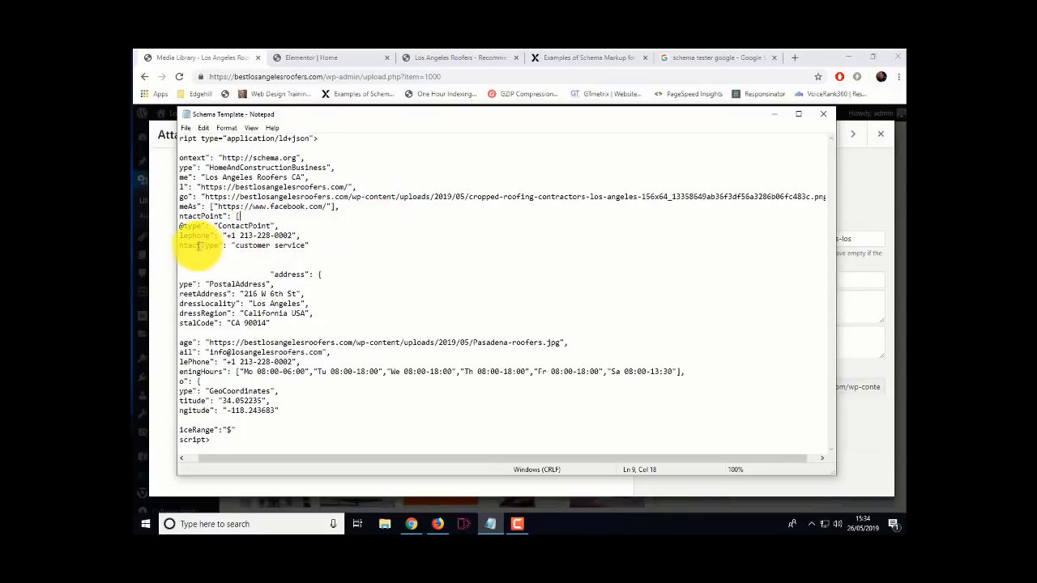
pyautogui.moveTo(235, 466); pyautogui.dragTo(198, 460)
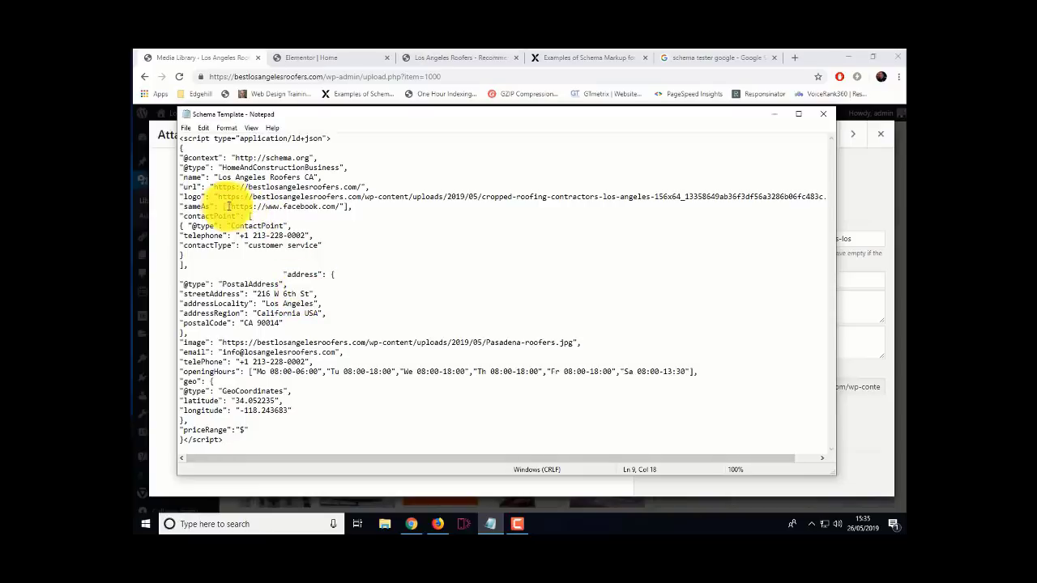
pyautogui.moveTo(241, 236); pyautogui.dragTo(303, 235)
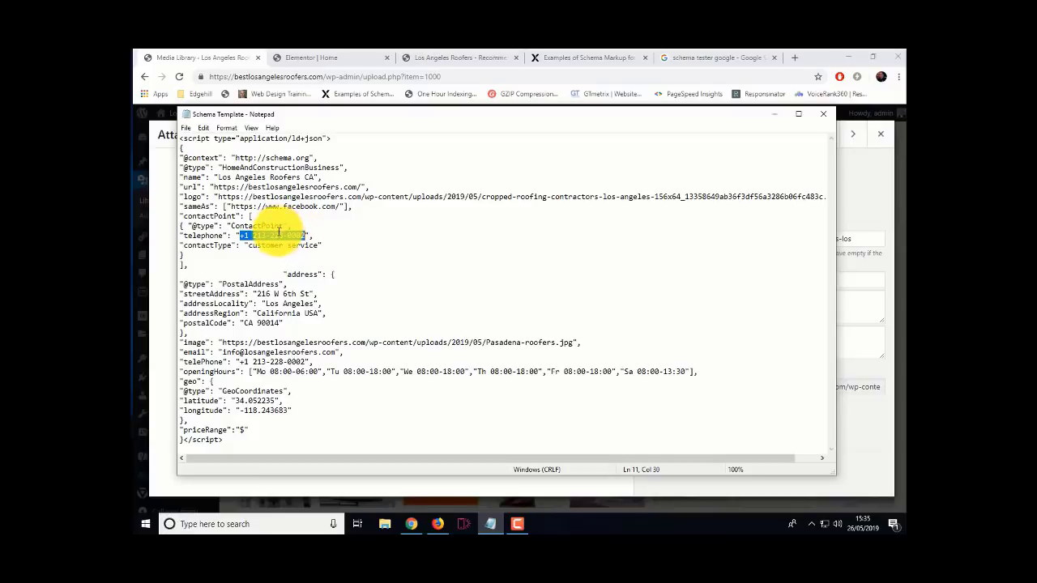
# Review the PostalAddress block in the Schema Template, highlighting the streetAddress and addressRegion values
pyautogui.hscroll(1, 278, 267)
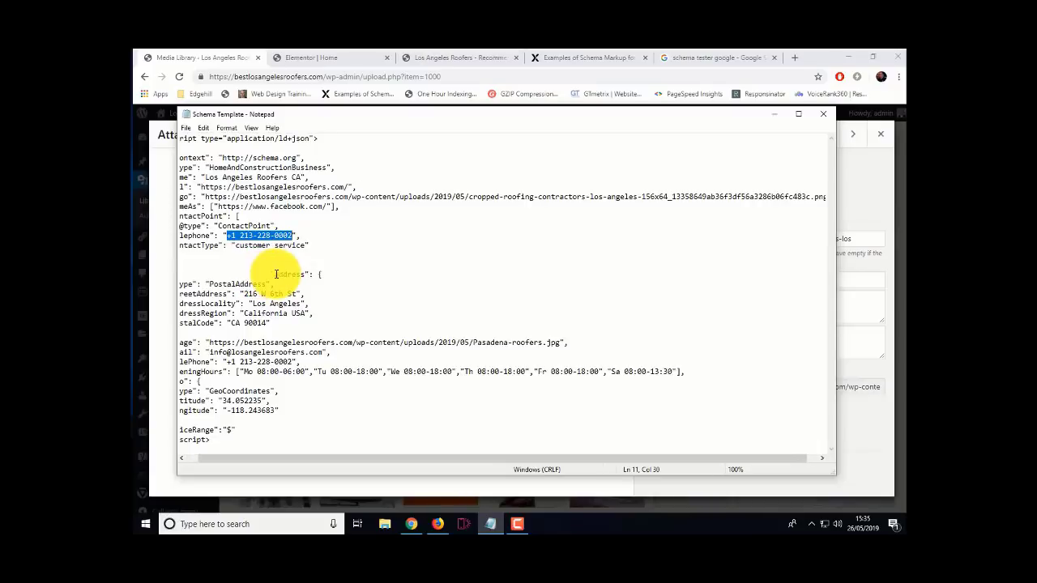
pyautogui.hscroll(-1, 276, 274)
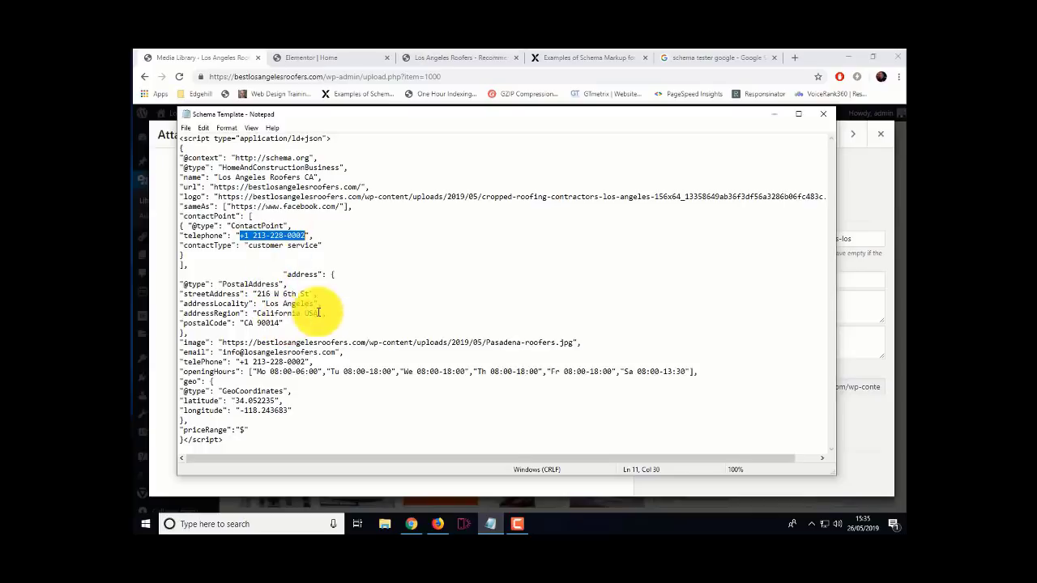
pyautogui.hscroll(1, 330, 314)
pyautogui.hscroll(-1, 331, 314)
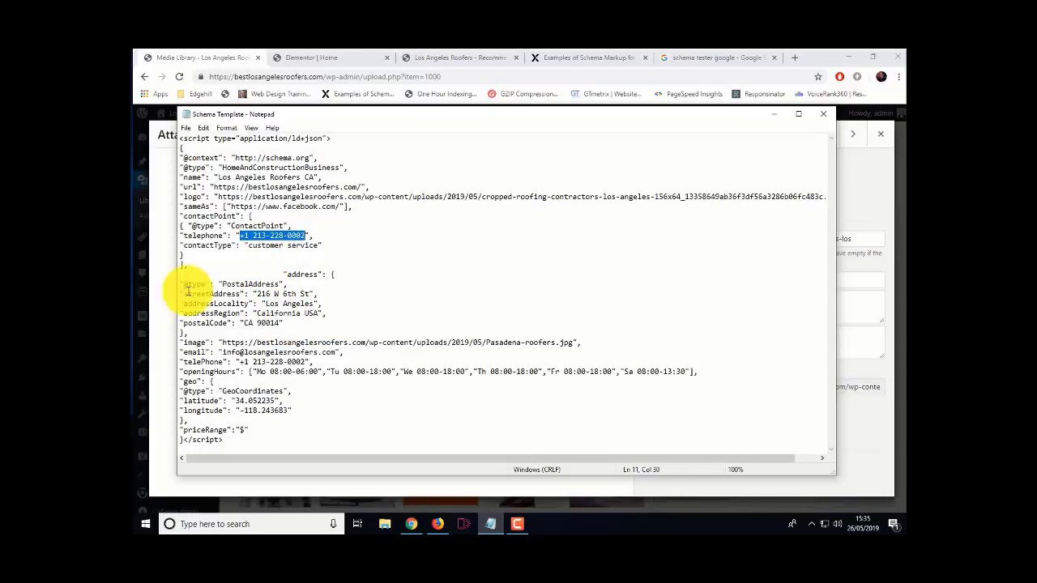
pyautogui.moveTo(258, 294); pyautogui.dragTo(311, 293)
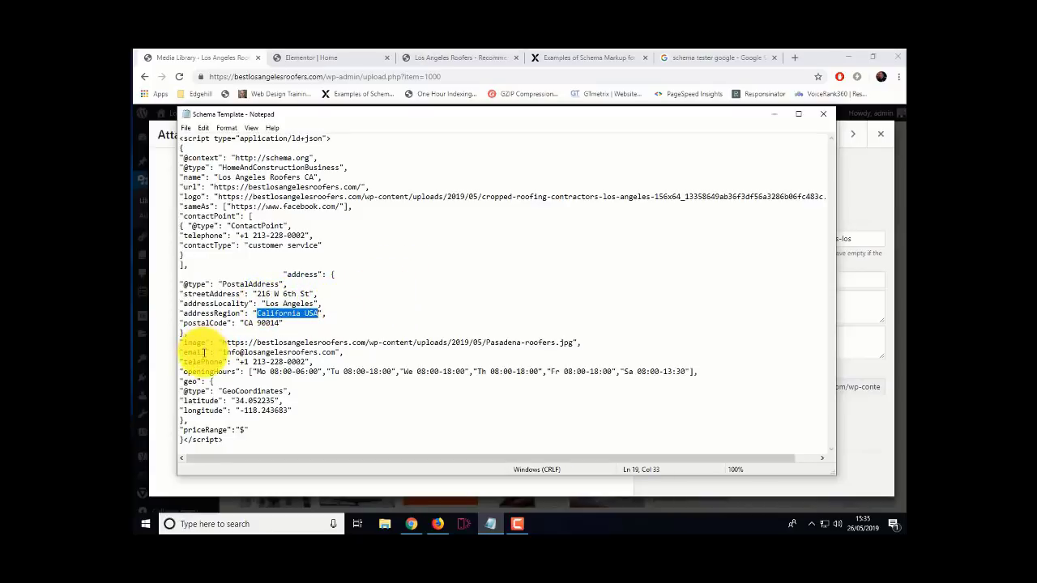
# Highlight the template's image address and open the Pasadena-roofers image's attachment details in the WordPress Media Library
pyautogui.moveTo(223, 343); pyautogui.dragTo(569, 344)
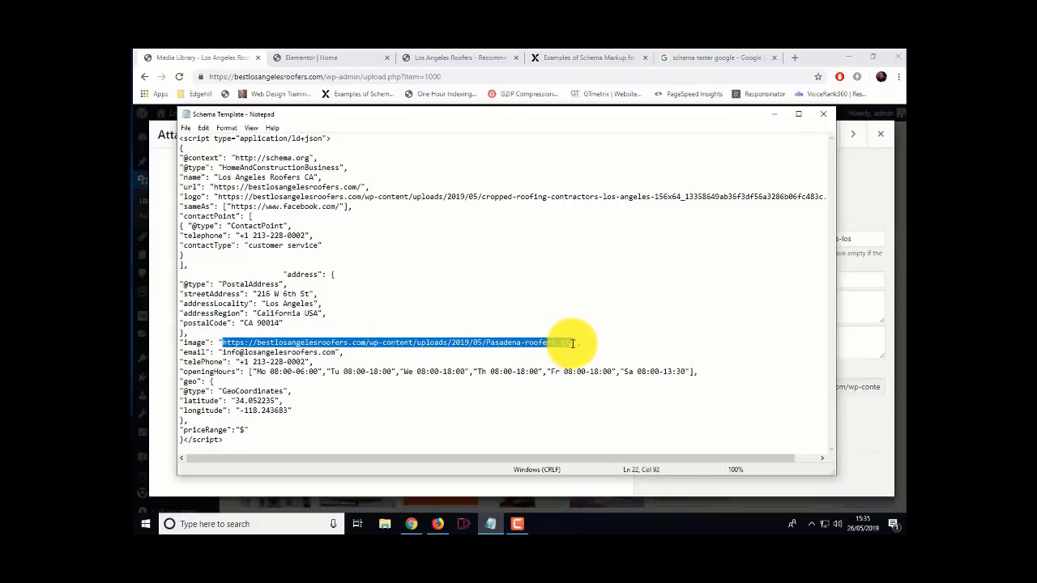
pyautogui.click(142, 148)
pyautogui.click(144, 144)
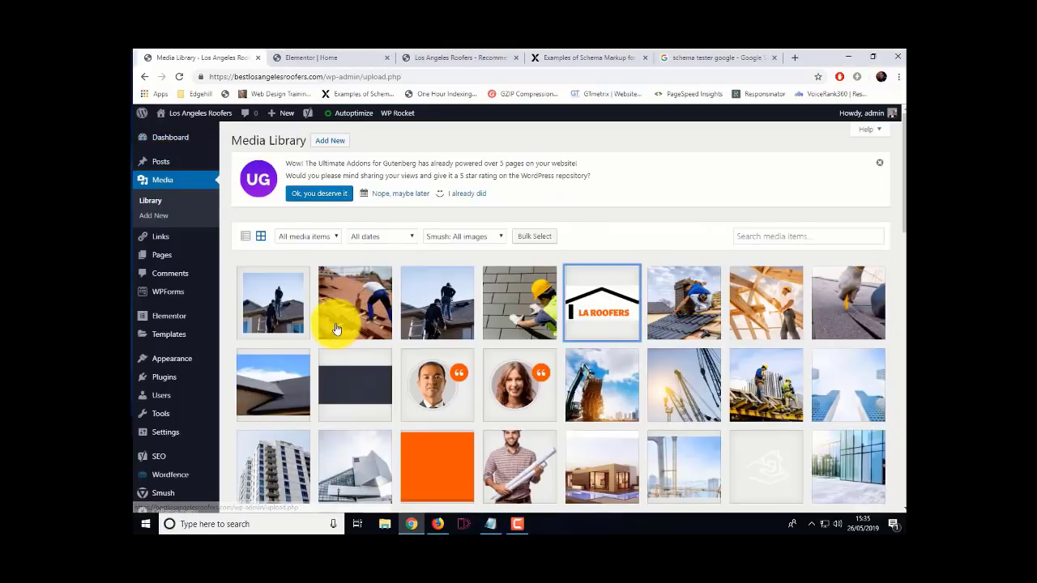
pyautogui.click(293, 316)
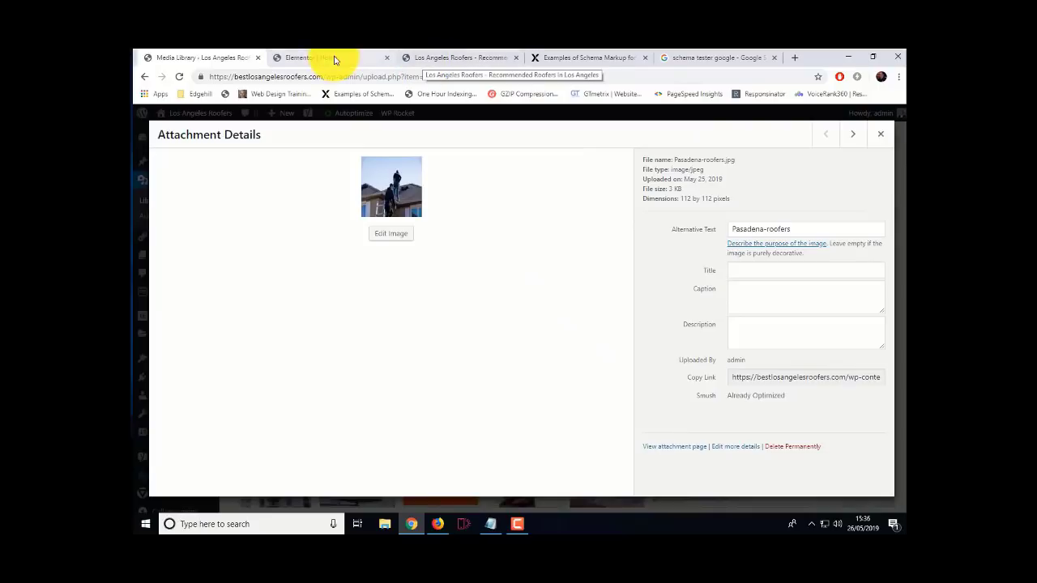
# Return to the Schema Template in Notepad and highlight the email and latitude values for review
pyautogui.click(490, 522)
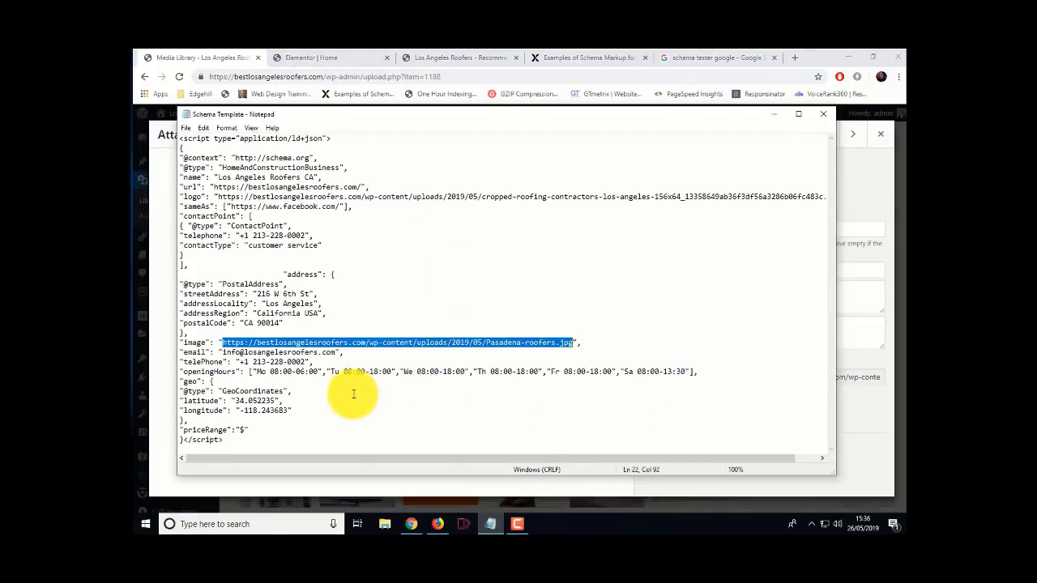
pyautogui.moveTo(224, 353); pyautogui.dragTo(305, 353)
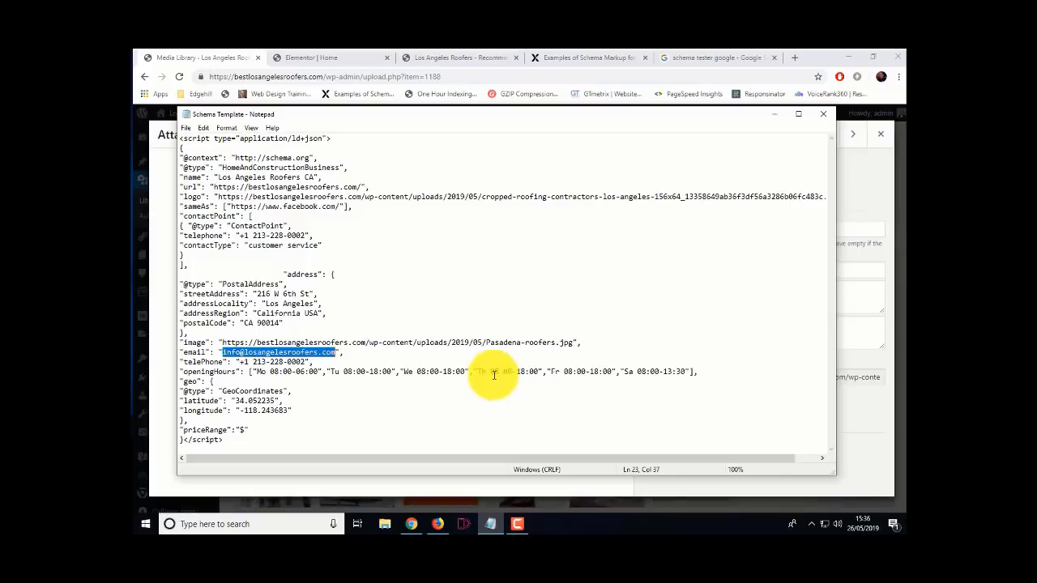
pyautogui.moveTo(236, 402); pyautogui.dragTo(268, 401)
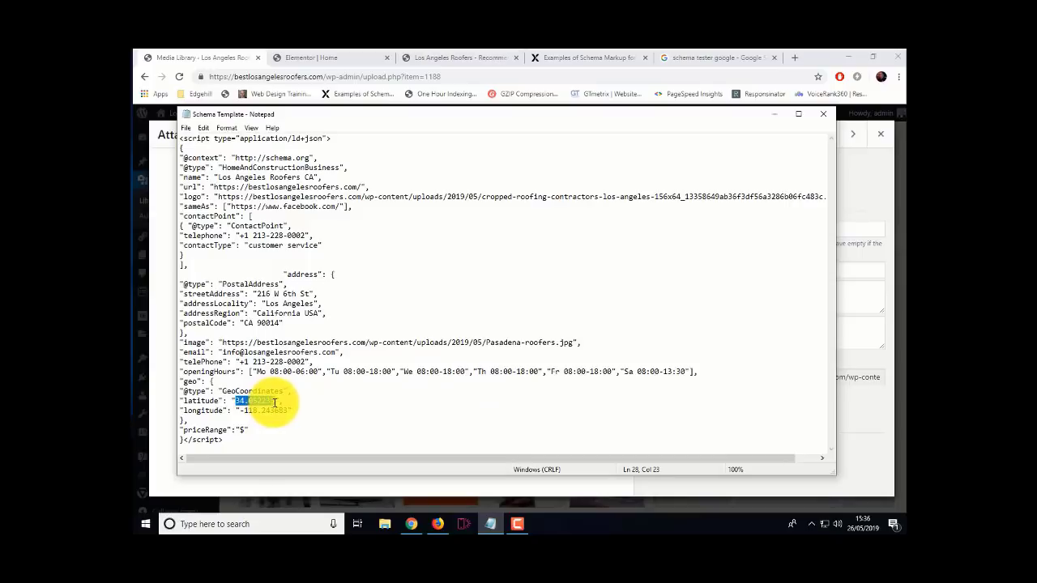
# Search Google for "geo locations for los angeles" in a new browser tab
pyautogui.click(709, 58)
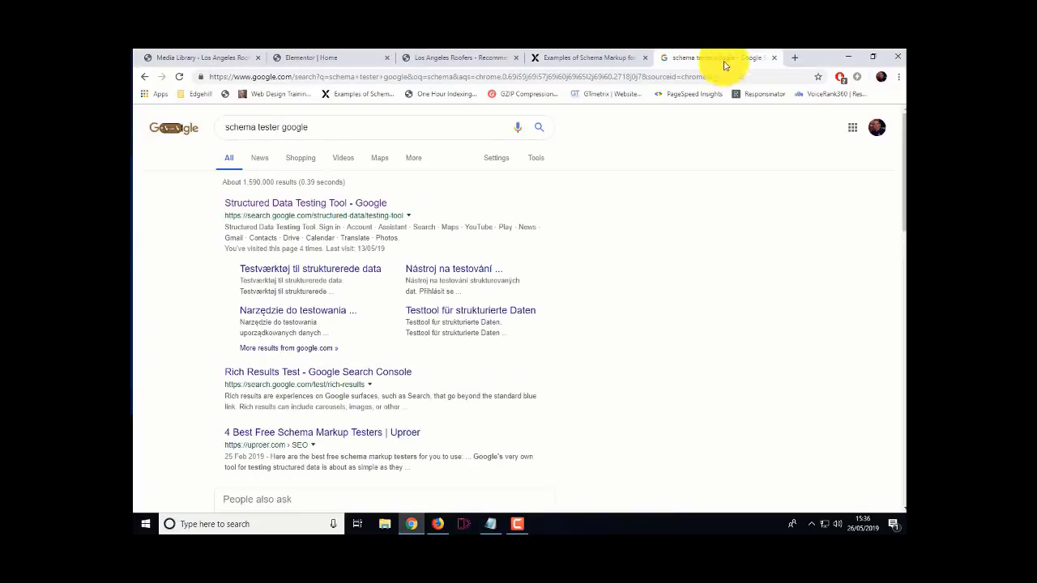
pyautogui.click(797, 59)
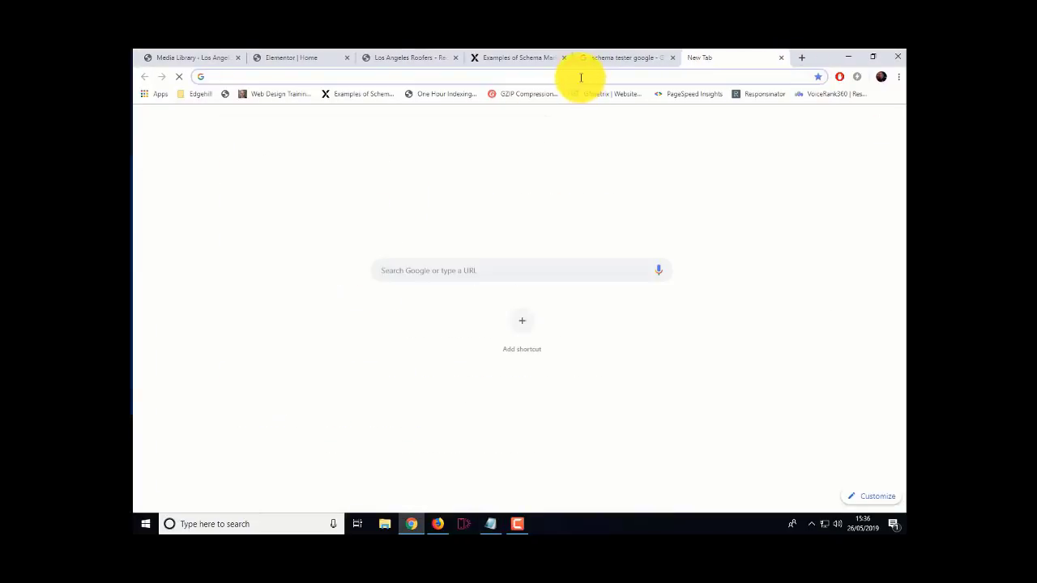
pyautogui.write('geo loc')
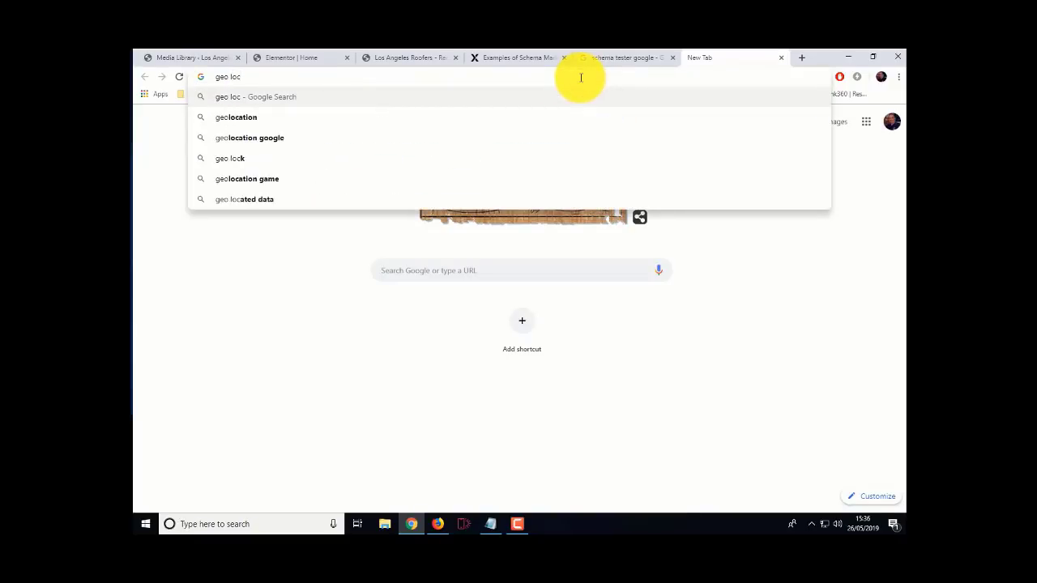
pyautogui.write('ations ')
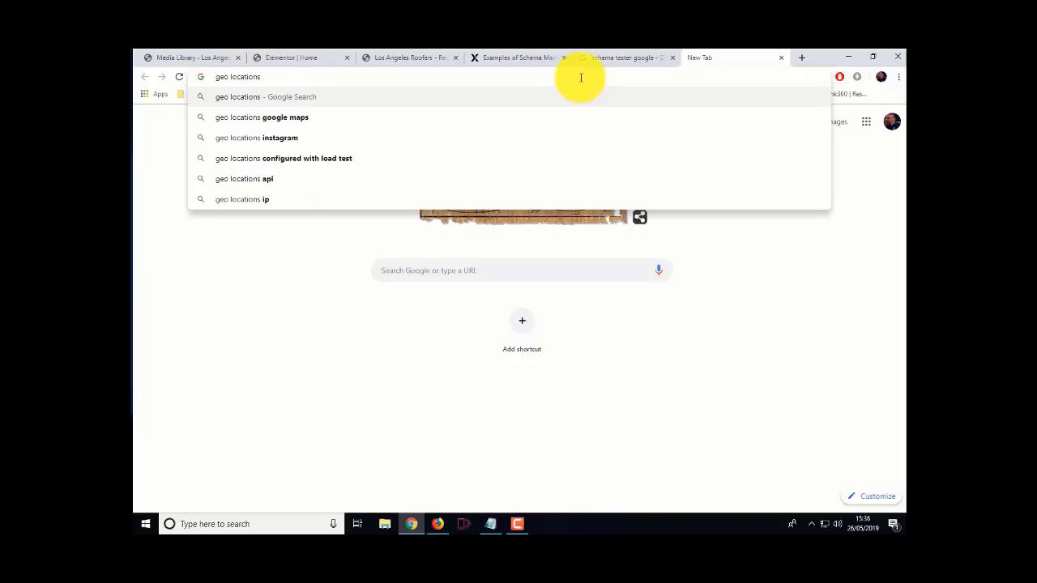
pyautogui.write('for los ')
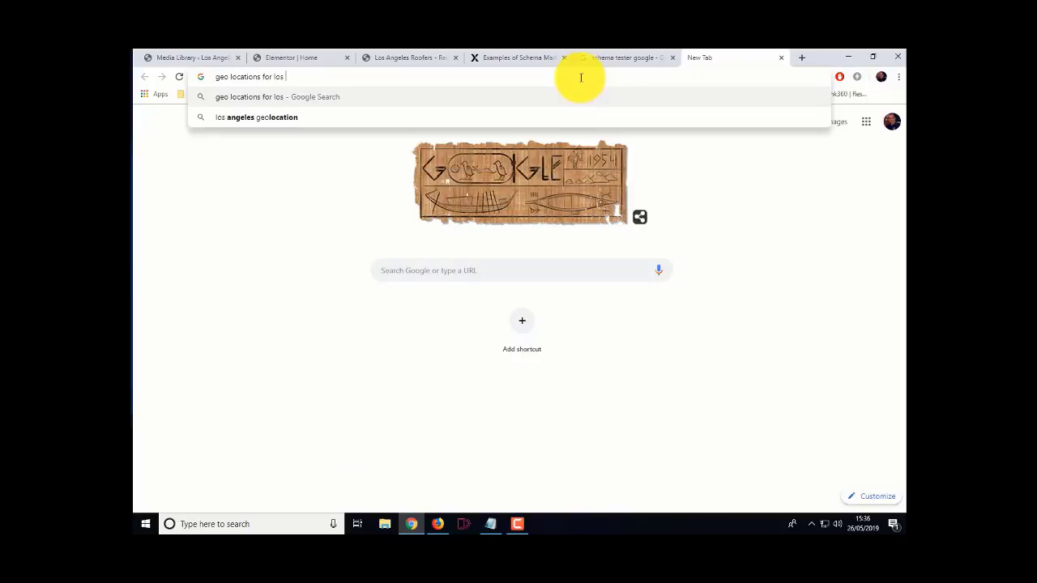
pyautogui.write('angeles')
pyautogui.press('Return')
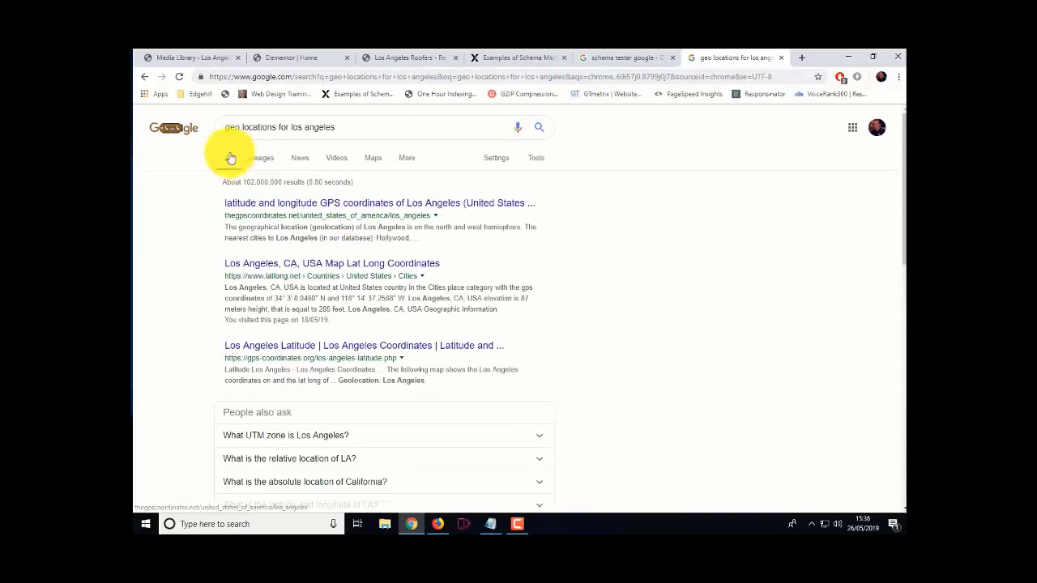
# Open the Los Angeles Latitude result on gps-coordinates.org and place the Notepad template beside it to compare the coordinates
pyautogui.scroll(-2, 199, 257)
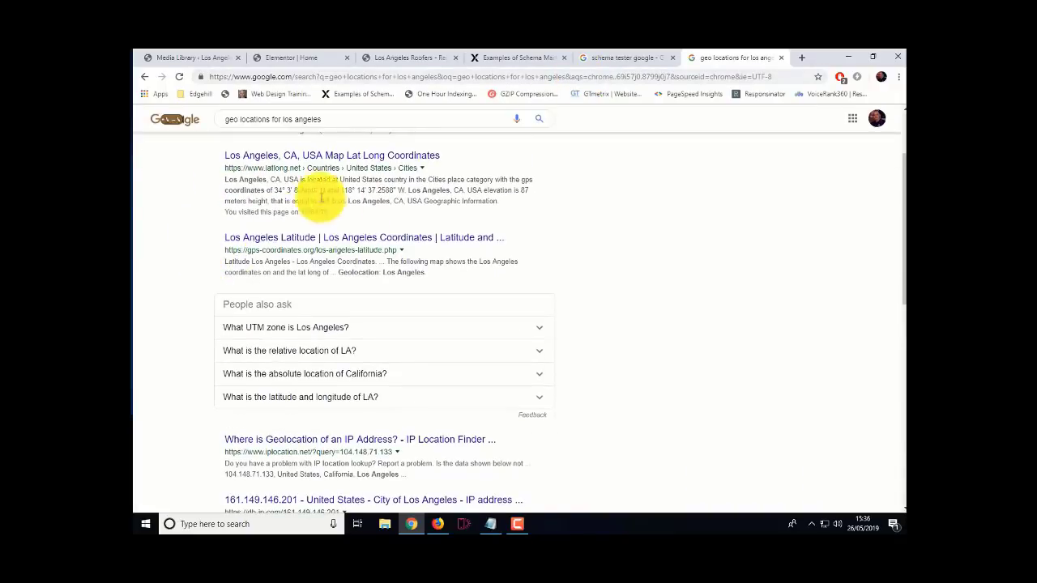
pyautogui.click(296, 240)
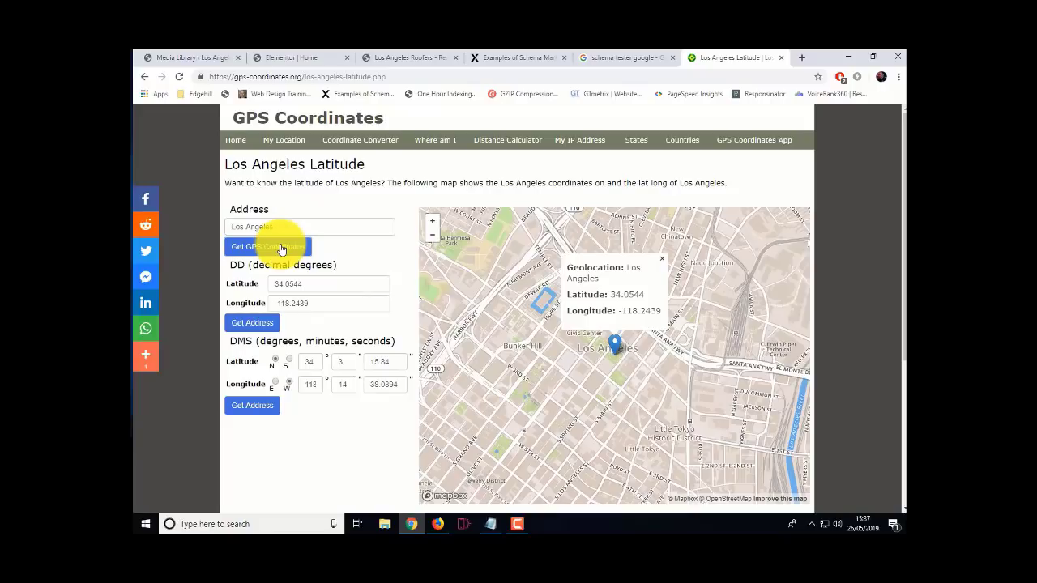
pyautogui.click(490, 525)
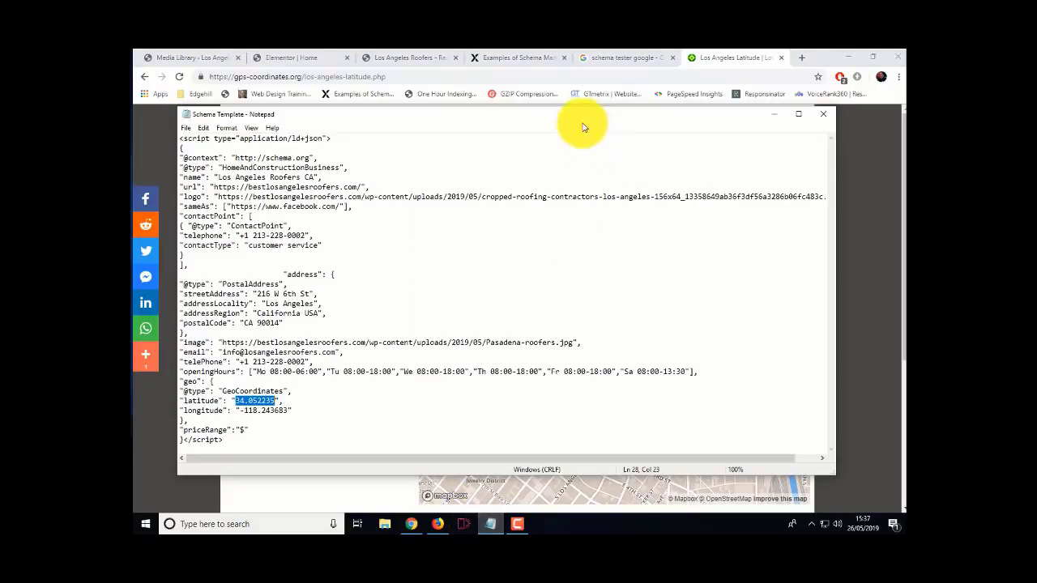
pyautogui.moveTo(567, 118); pyautogui.dragTo(810, 120)
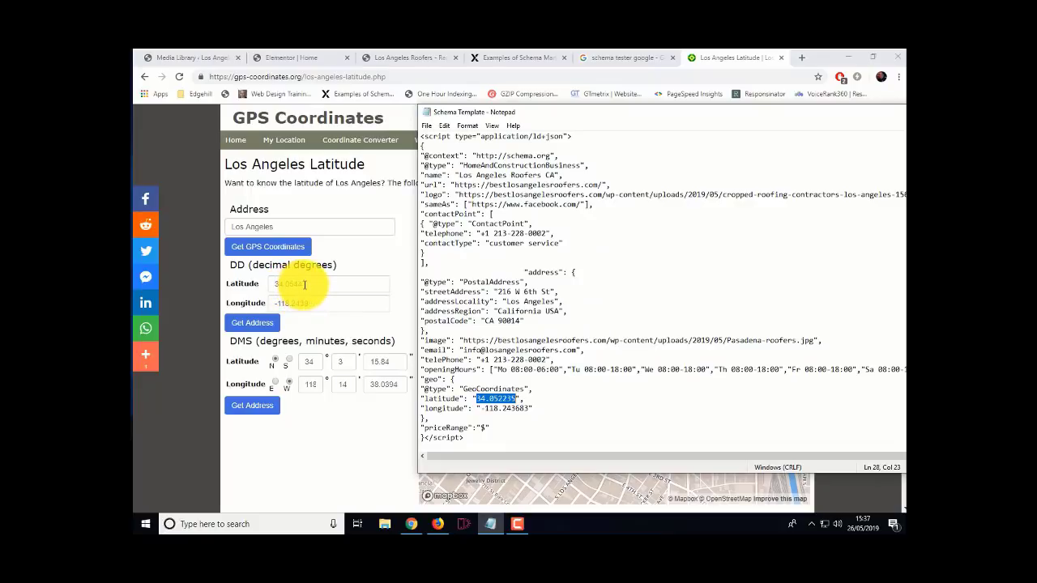
# Open the LatLong.net result for Los Angeles, CA, USA and compare its coordinates with the template's latitude and longitude
pyautogui.click(145, 76)
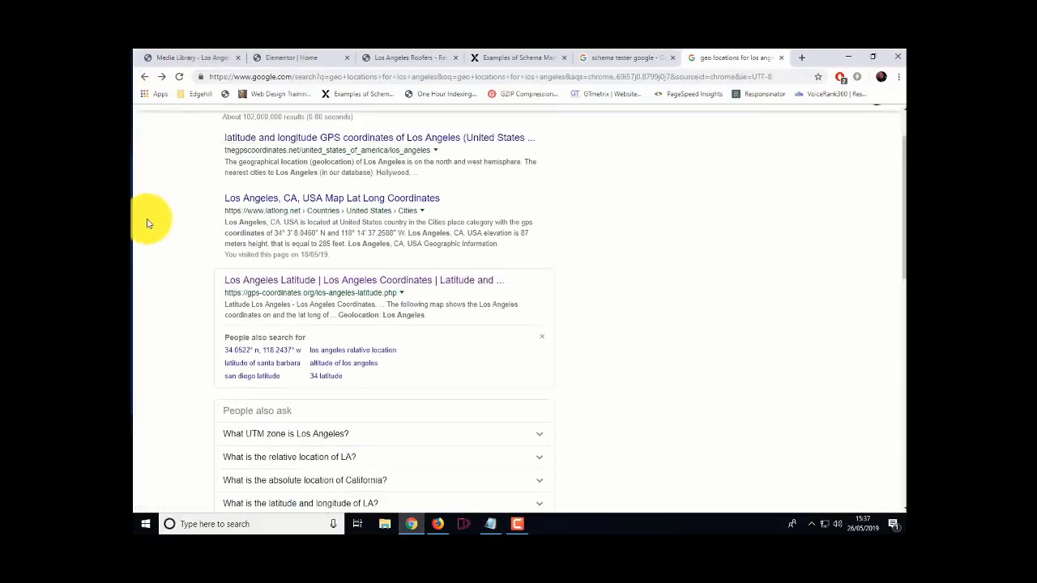
pyautogui.click(327, 265)
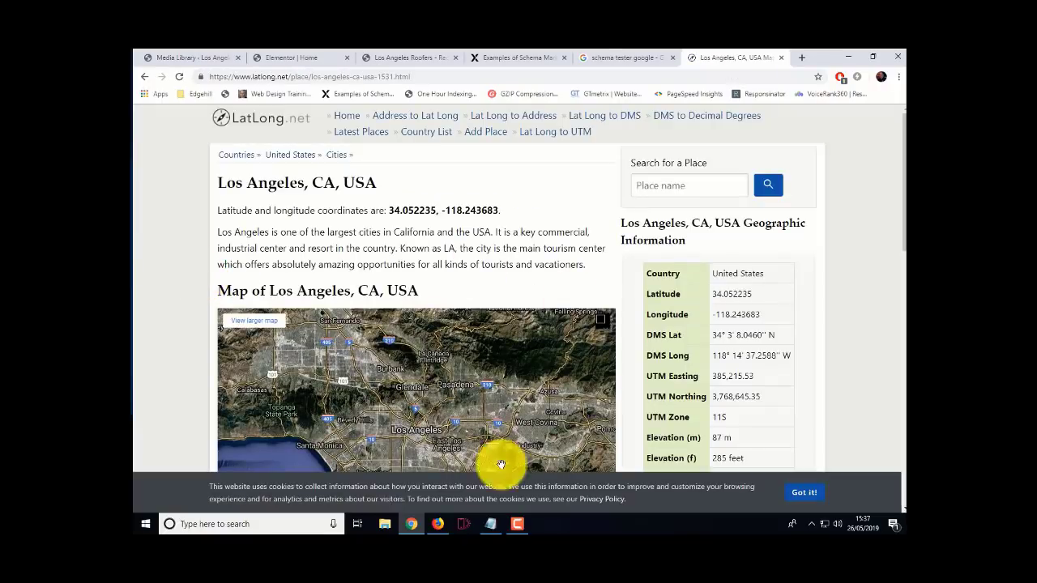
pyautogui.click(491, 525)
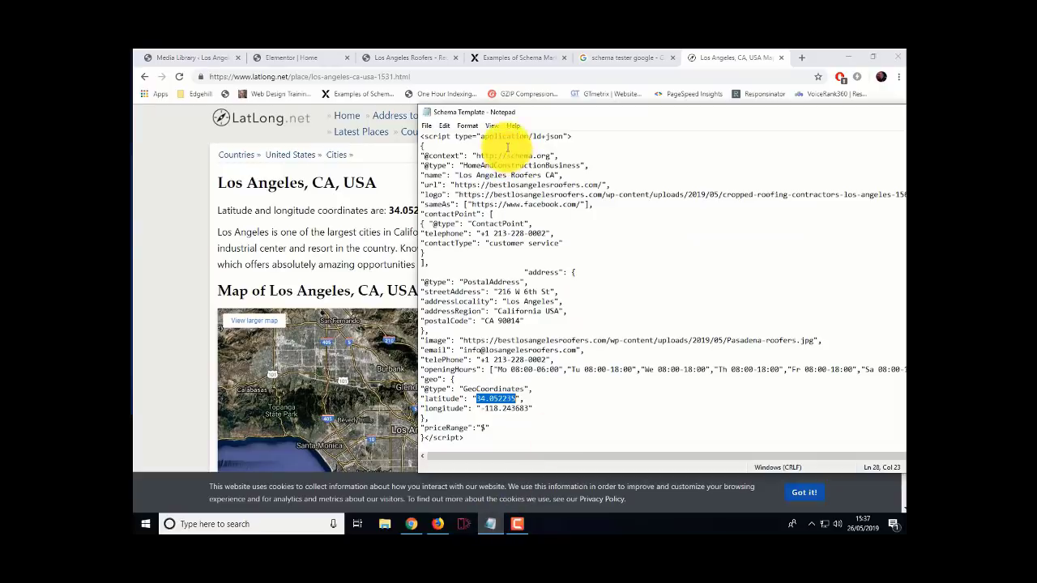
pyautogui.moveTo(571, 118); pyautogui.dragTo(683, 121)
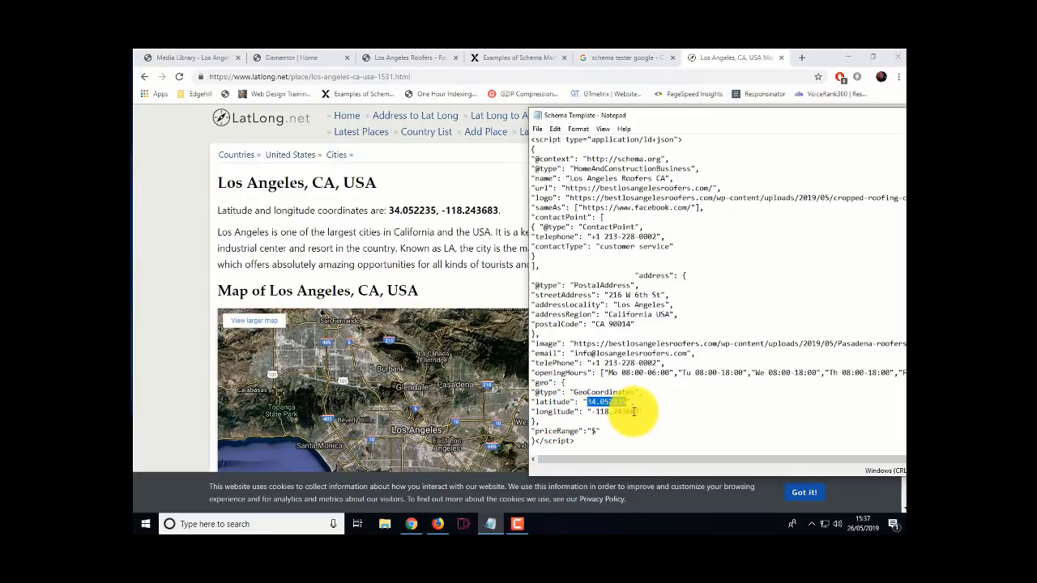
pyautogui.moveTo(729, 119); pyautogui.dragTo(413, 114)
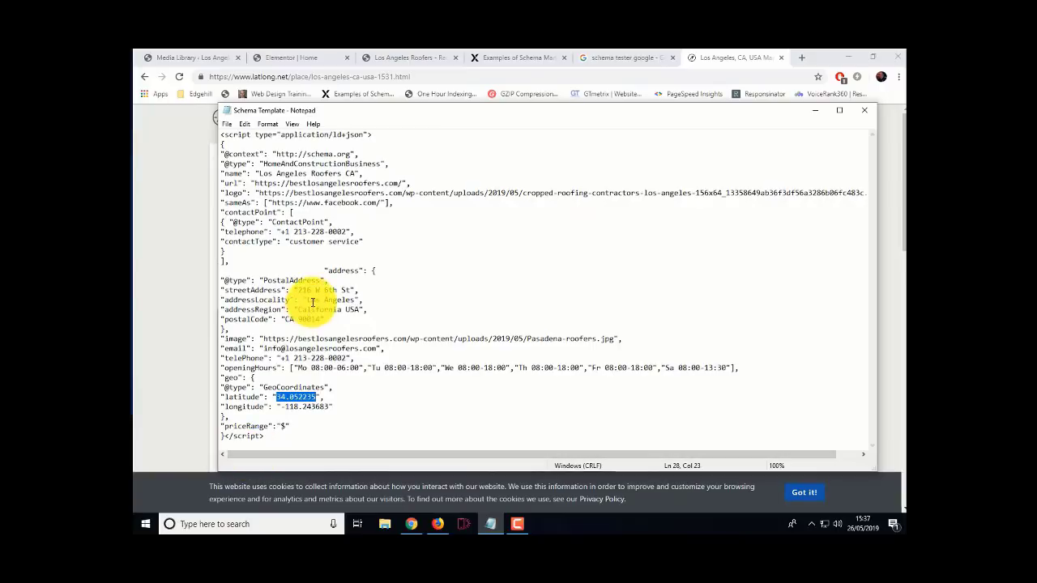
# Highlight the business name for review, copy the entire schema script from the template, and minimize Notepad
pyautogui.moveTo(260, 172); pyautogui.dragTo(347, 174)
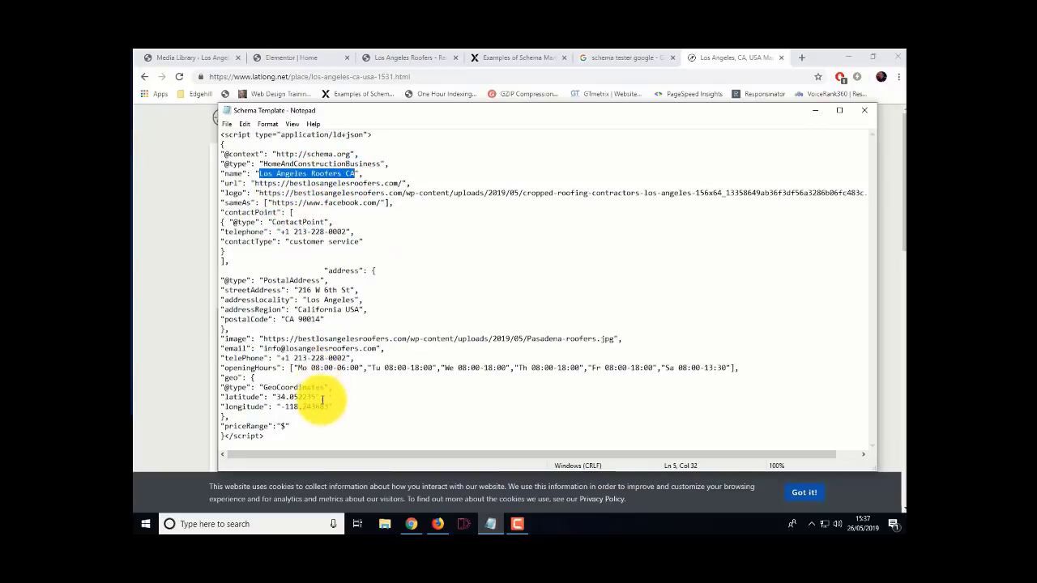
pyautogui.moveTo(270, 442); pyautogui.dragTo(220, 137)
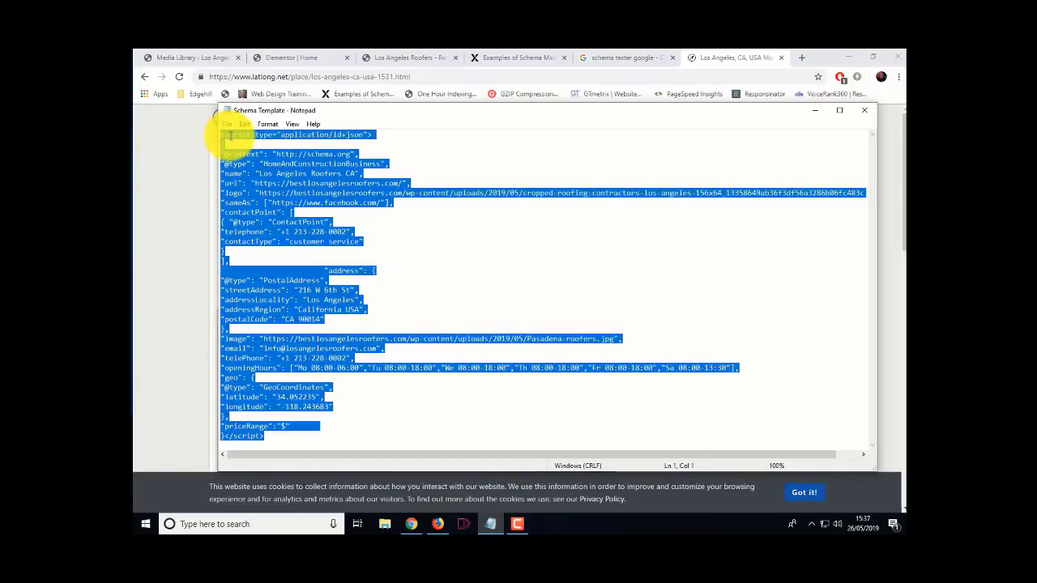
pyautogui.rightClick(230, 136)
pyautogui.click(254, 167)
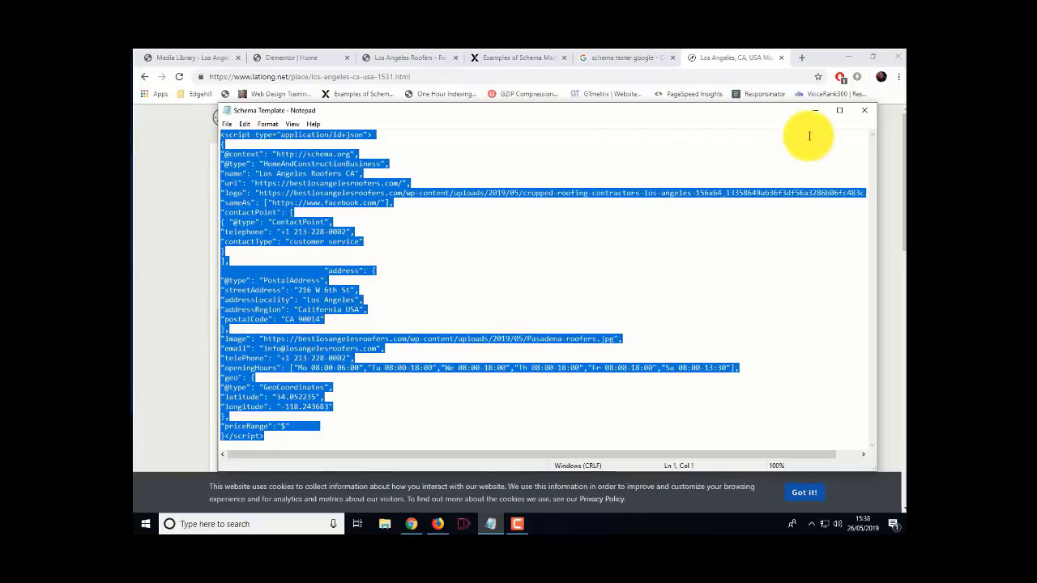
pyautogui.click(815, 111)
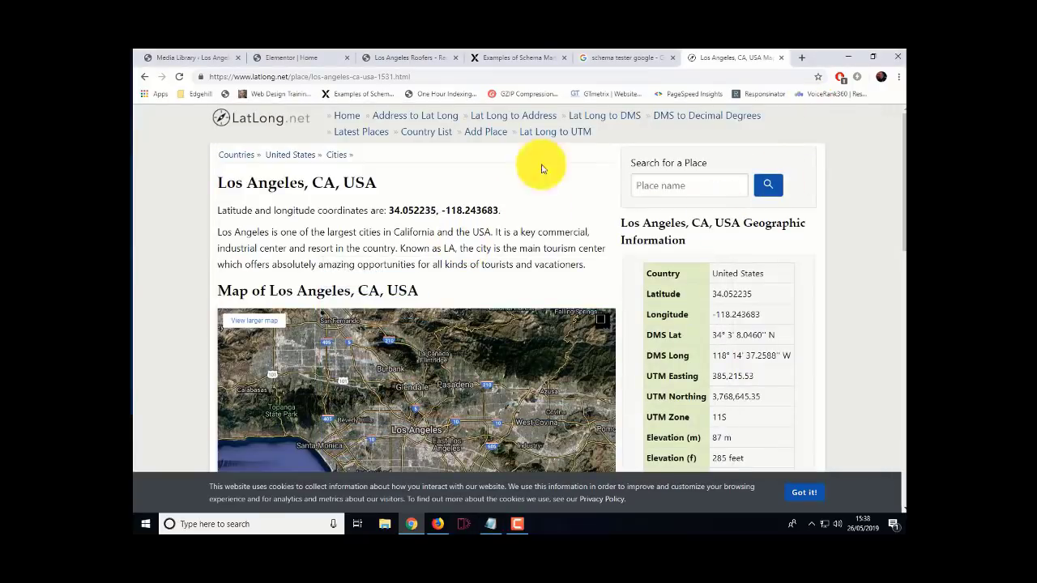
# Open Google's Structured Data Testing Tool, paste the schema script as a code snippet and run the test
pyautogui.click(652, 57)
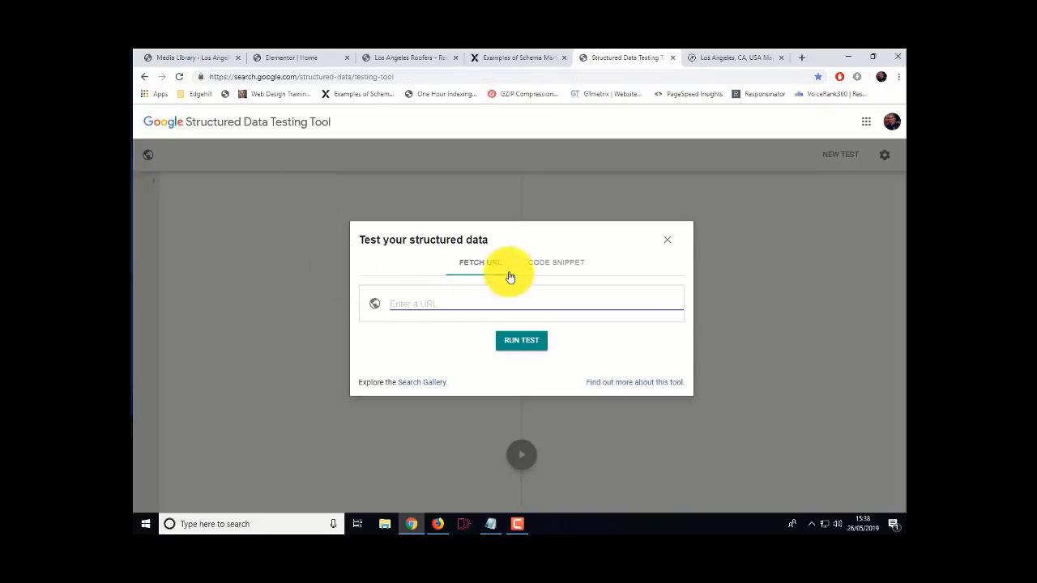
pyautogui.click(556, 264)
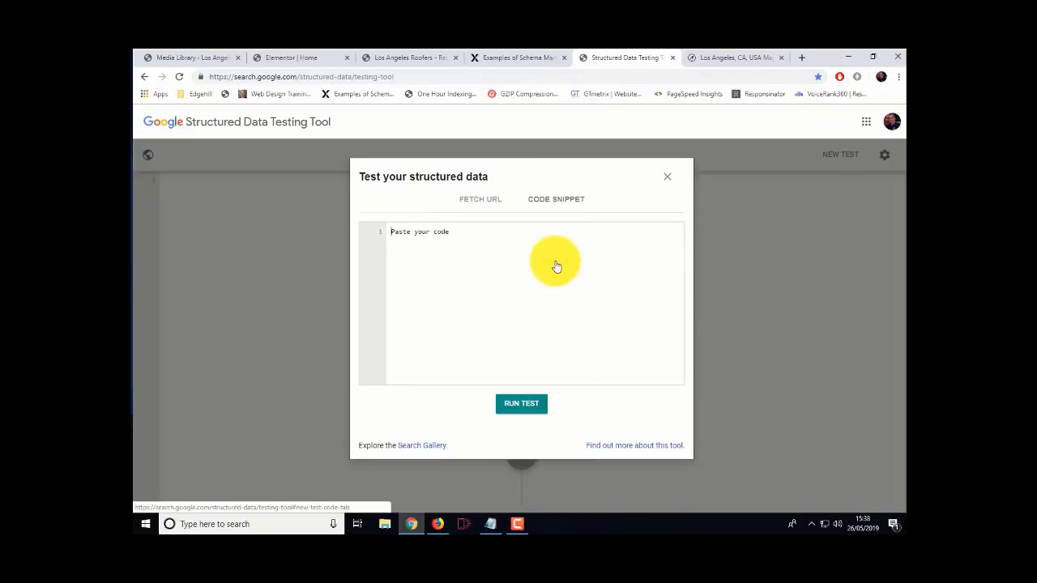
pyautogui.rightClick(391, 231)
pyautogui.click(430, 306)
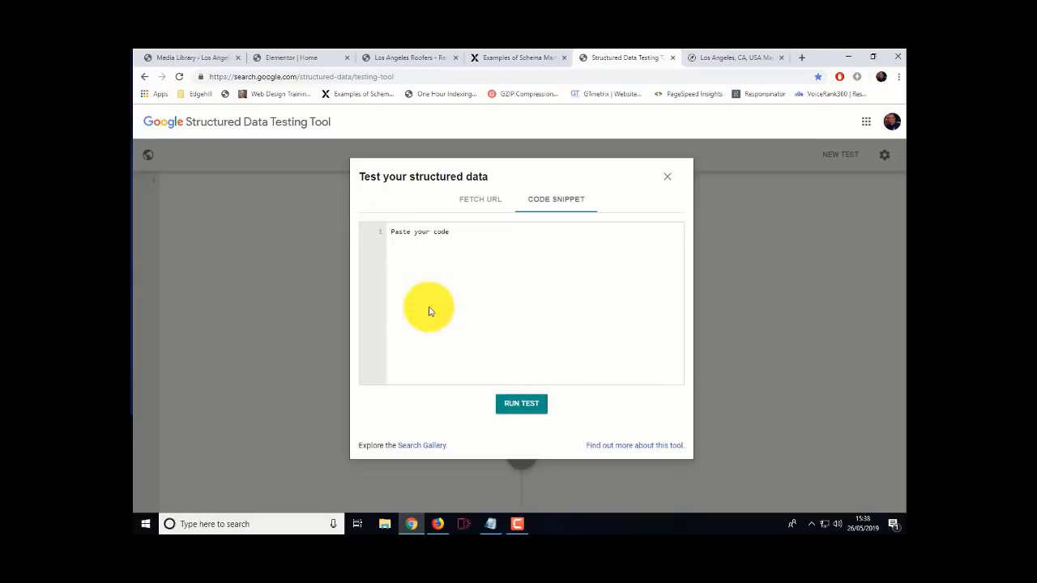
pyautogui.click(525, 407)
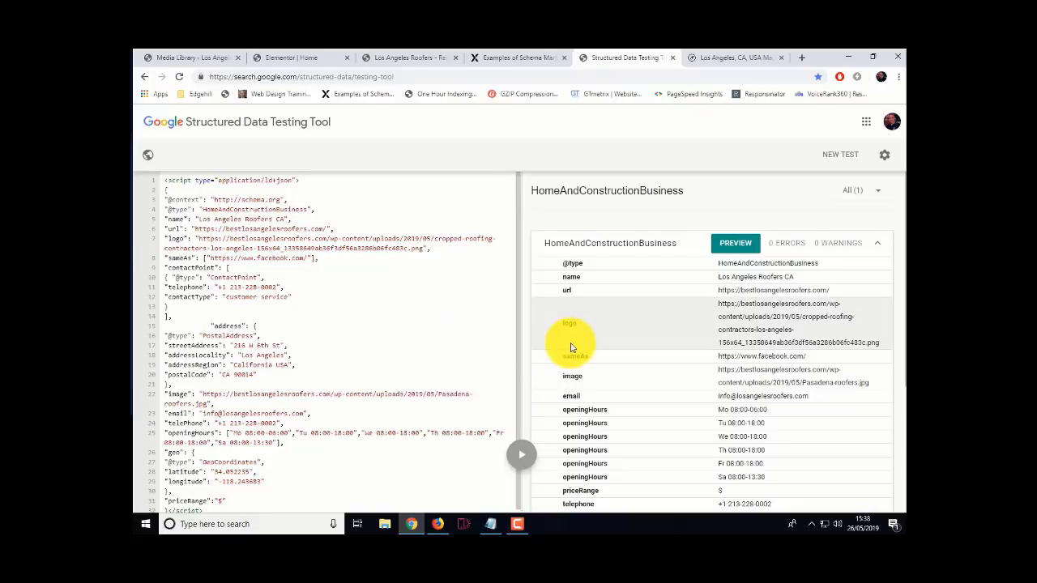
# Examine the HomeAndConstructionBusiness test results and highlight the url address in the tested code
pyautogui.scroll(-3, 568, 344)
pyautogui.scroll(5, 570, 347)
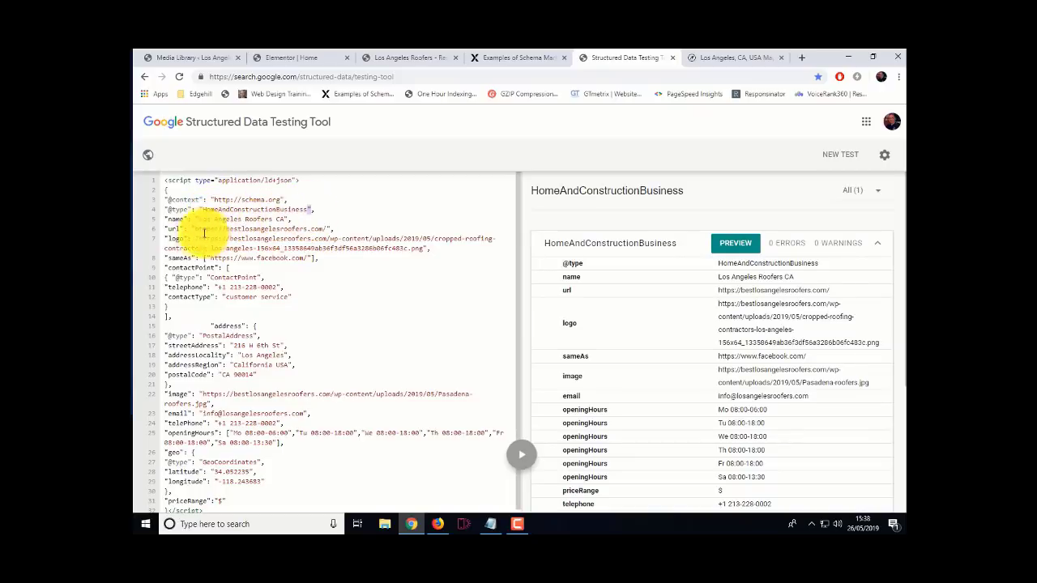
pyautogui.moveTo(196, 229); pyautogui.dragTo(318, 231)
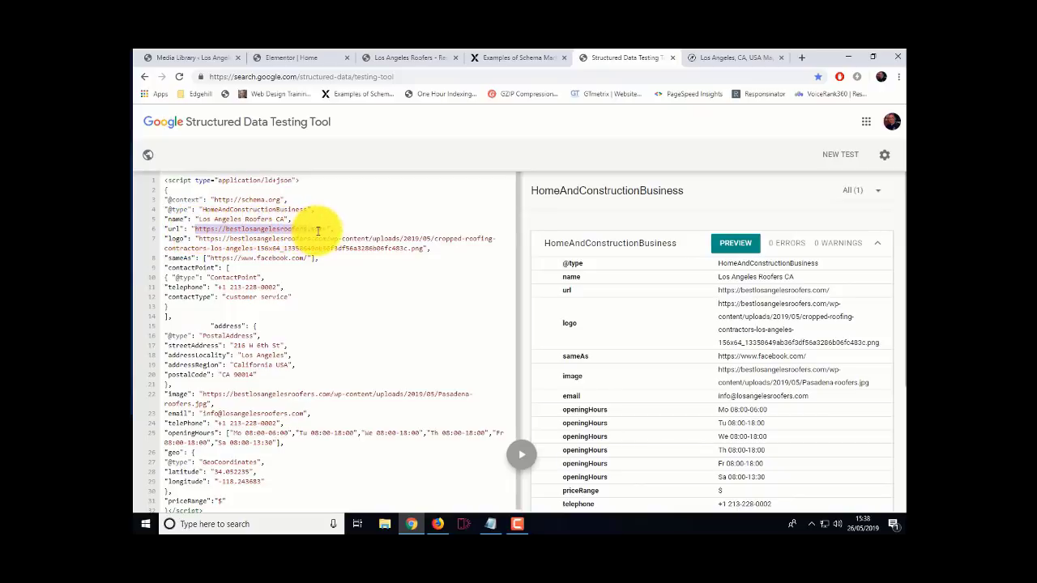
pyautogui.scroll(-1, 367, 371)
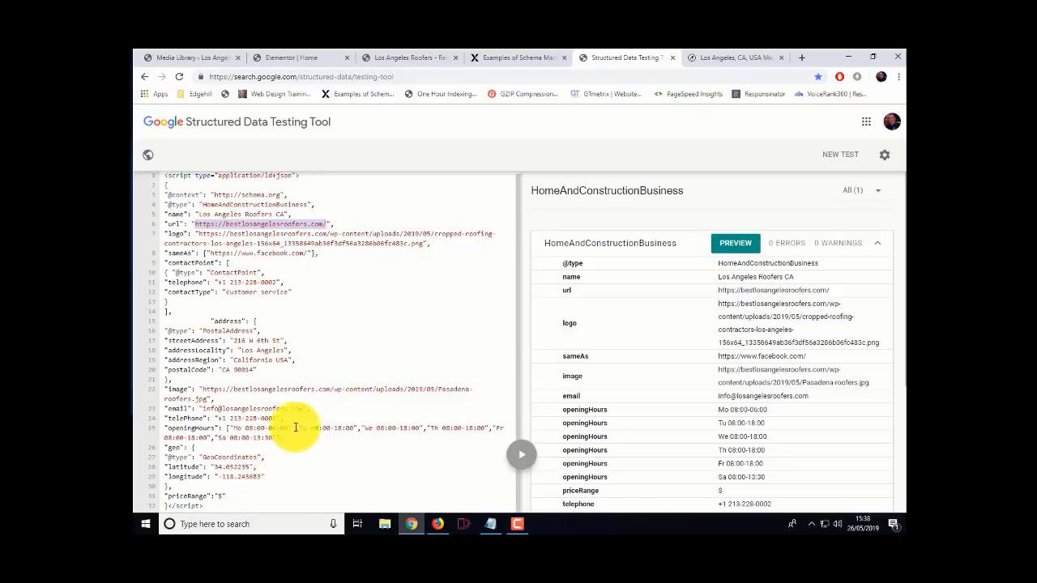
pyautogui.scroll(1, 315, 324)
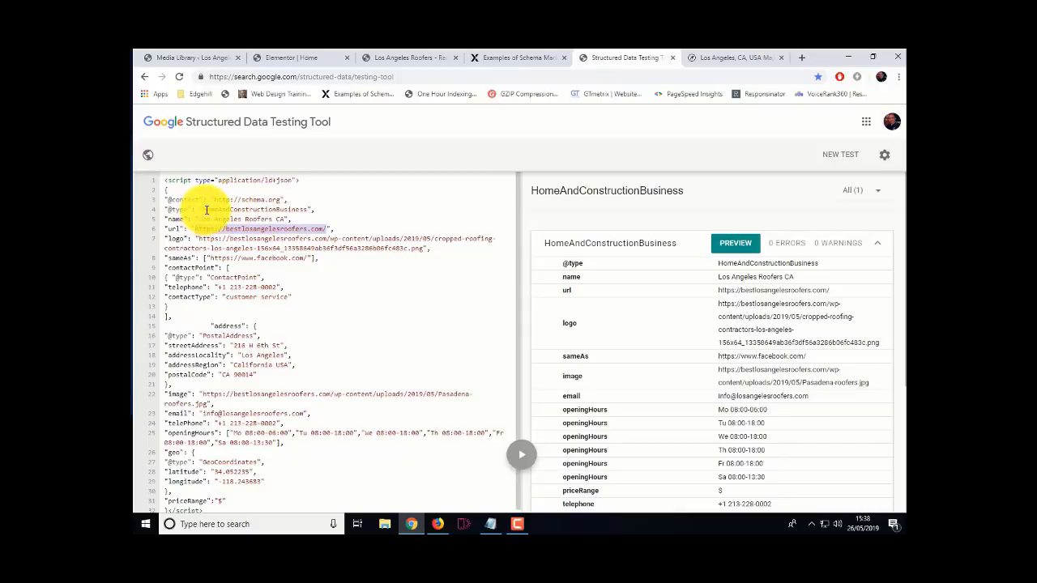
pyautogui.moveTo(203, 210); pyautogui.dragTo(282, 210)
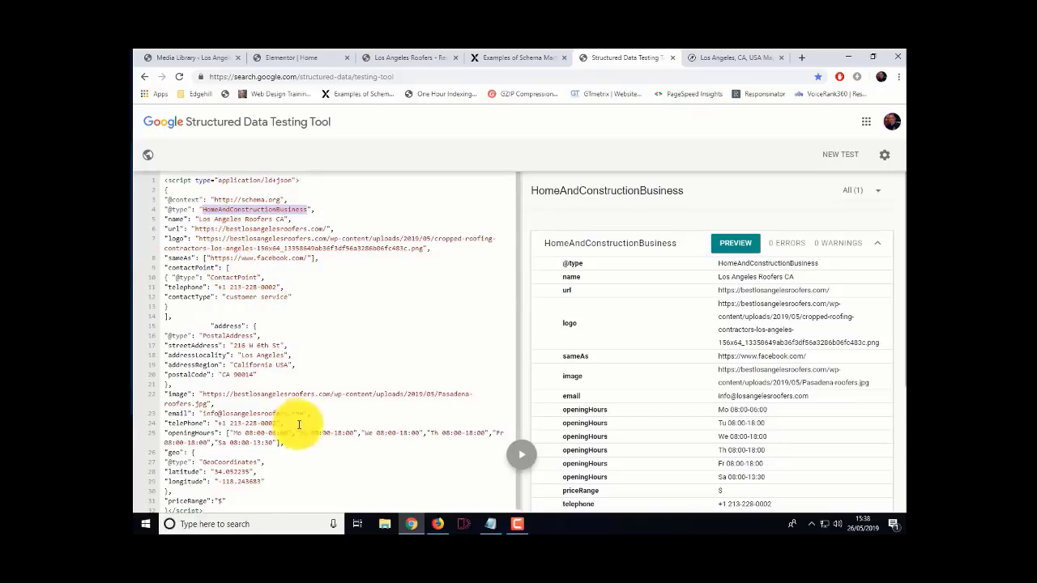
# Select the entire tested schema script, from the opening to the closing script tag, and copy it
pyautogui.scroll(-1, 332, 418)
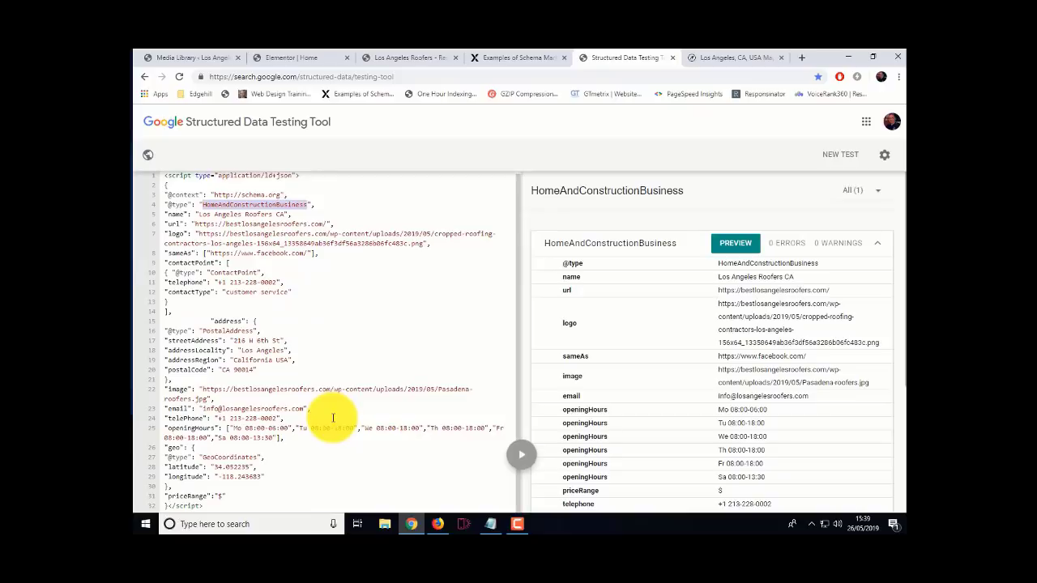
pyautogui.moveTo(202, 507); pyautogui.dragTo(158, 171)
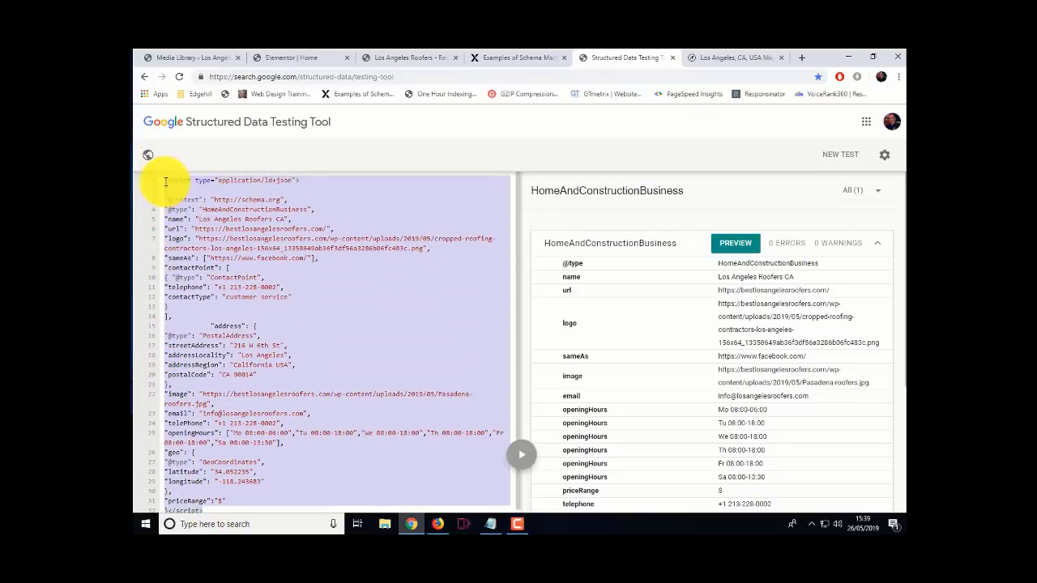
pyautogui.rightClick(167, 183)
pyautogui.click(185, 219)
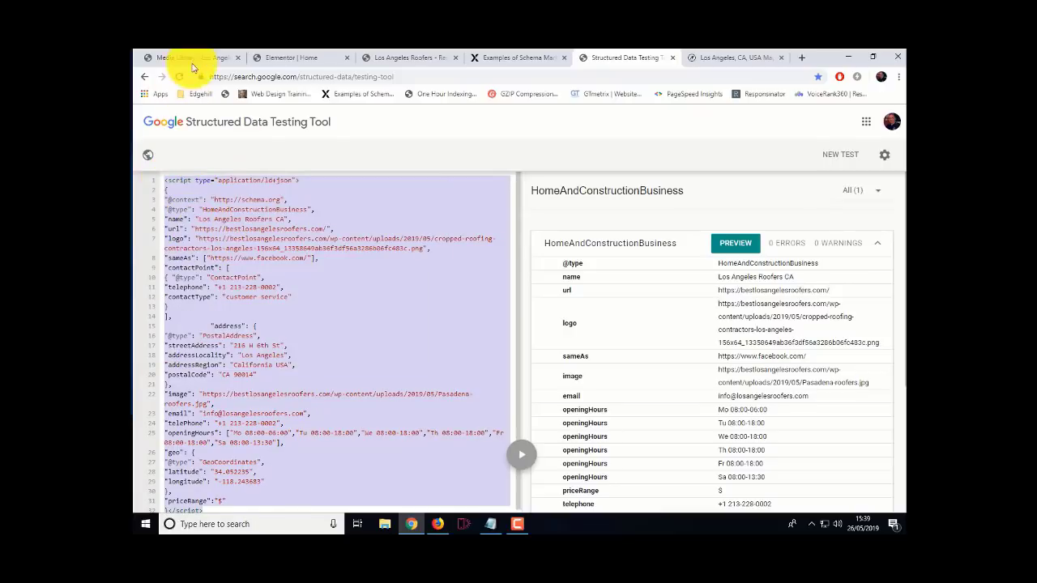
# Return to the WordPress admin, close the attachment details and open the Astra theme's header.php in the Theme Editor
pyautogui.click(185, 58)
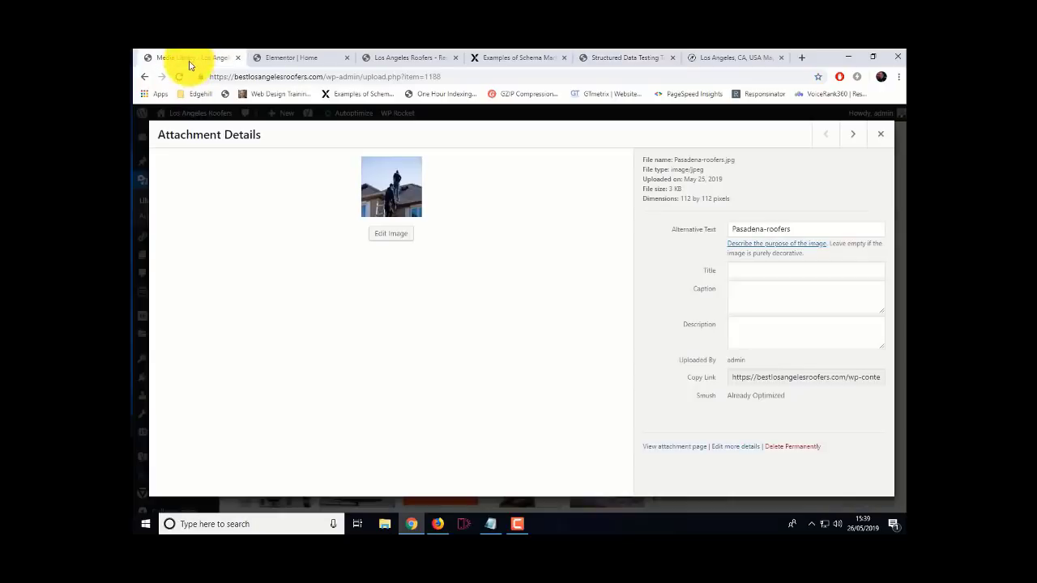
pyautogui.click(870, 137)
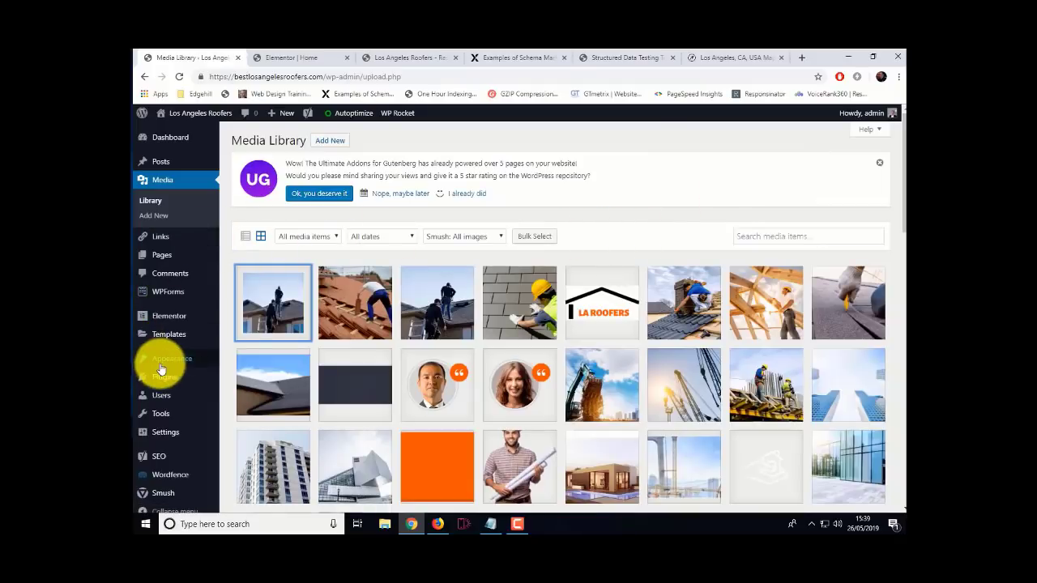
pyautogui.moveTo(168, 367)
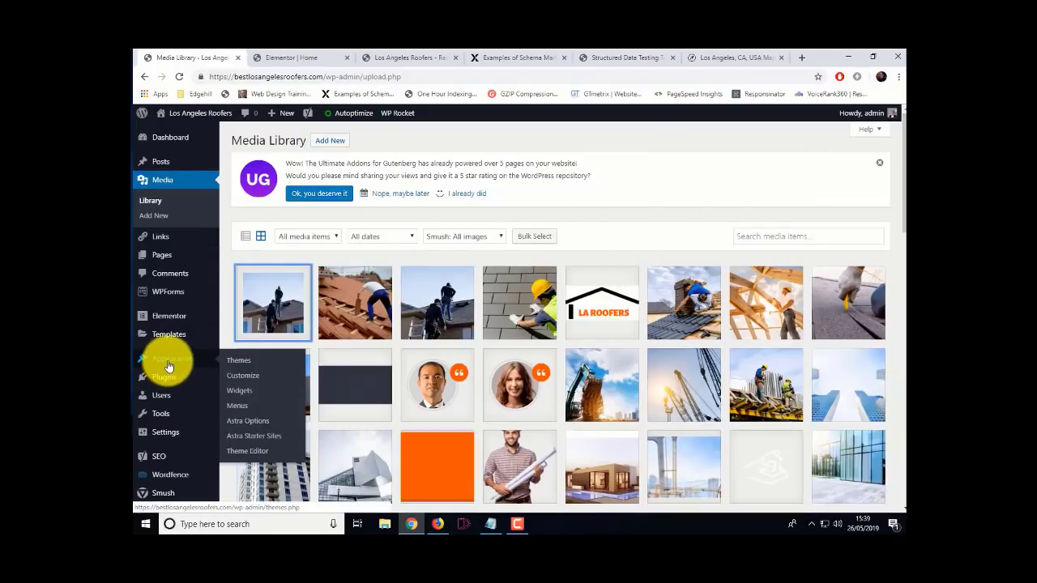
pyautogui.click(244, 454)
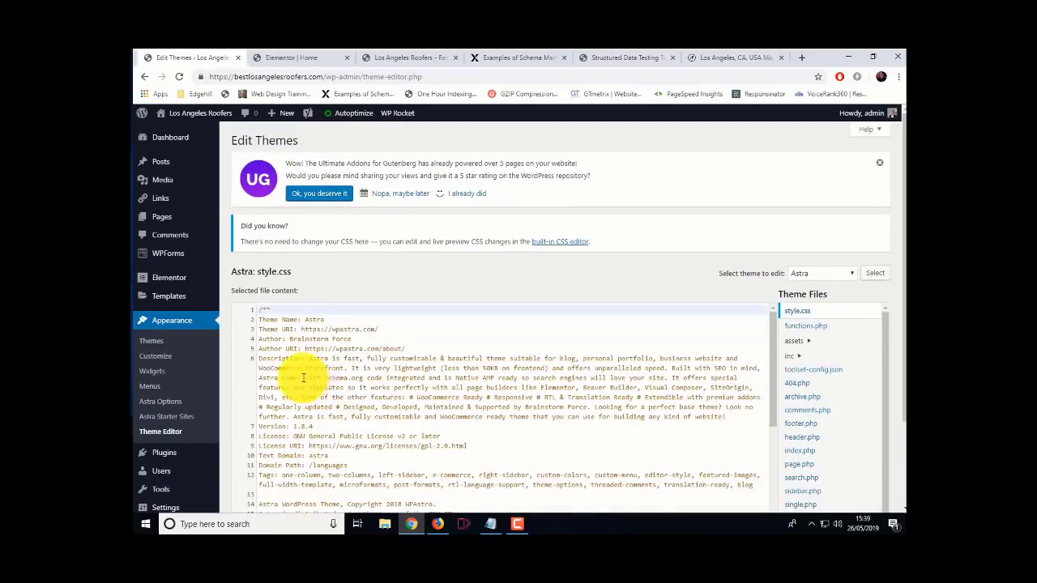
pyautogui.scroll(-2, 380, 378)
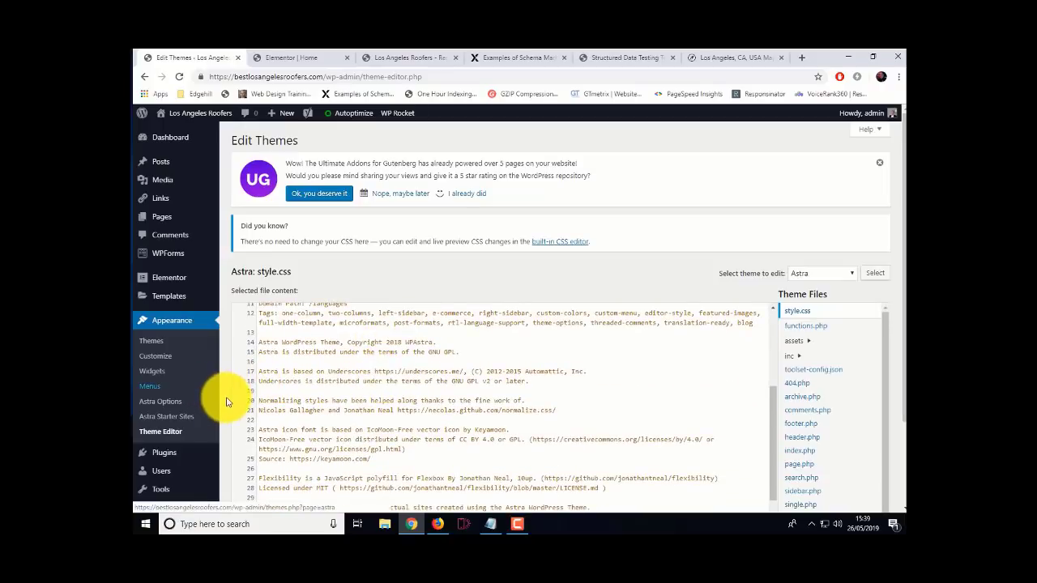
pyautogui.scroll(-2, 225, 400)
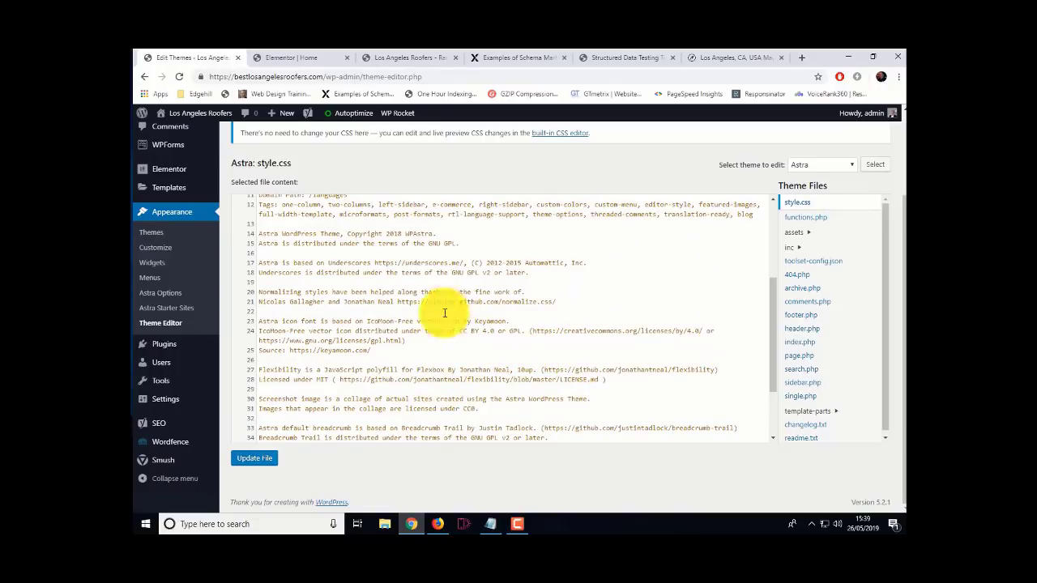
pyautogui.click(799, 333)
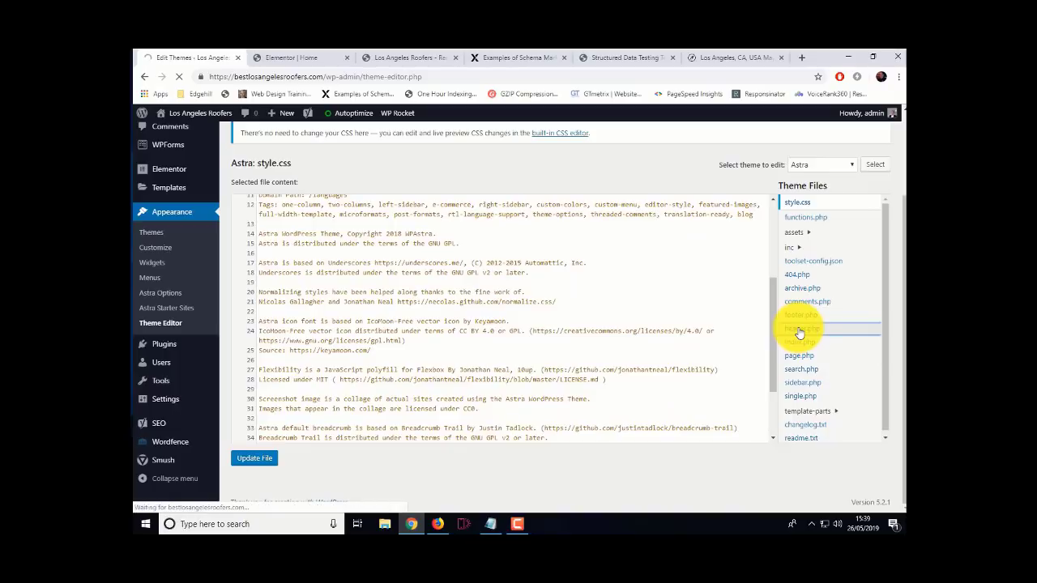
# Examine the existing JSON-LD schema script in header.php and highlight its lines up to the opening brace
pyautogui.scroll(-4, 648, 337)
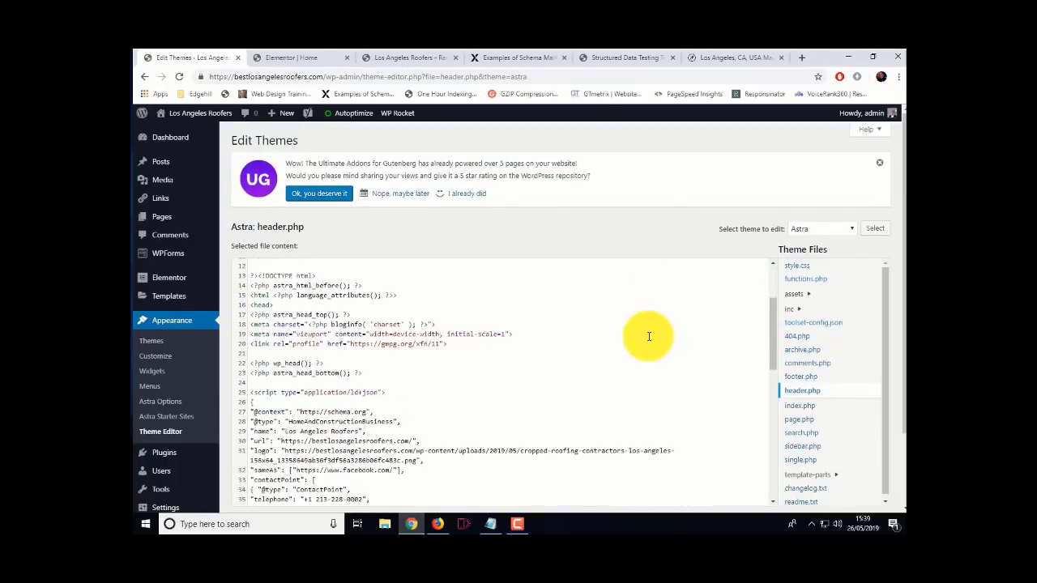
pyautogui.scroll(-3, 648, 336)
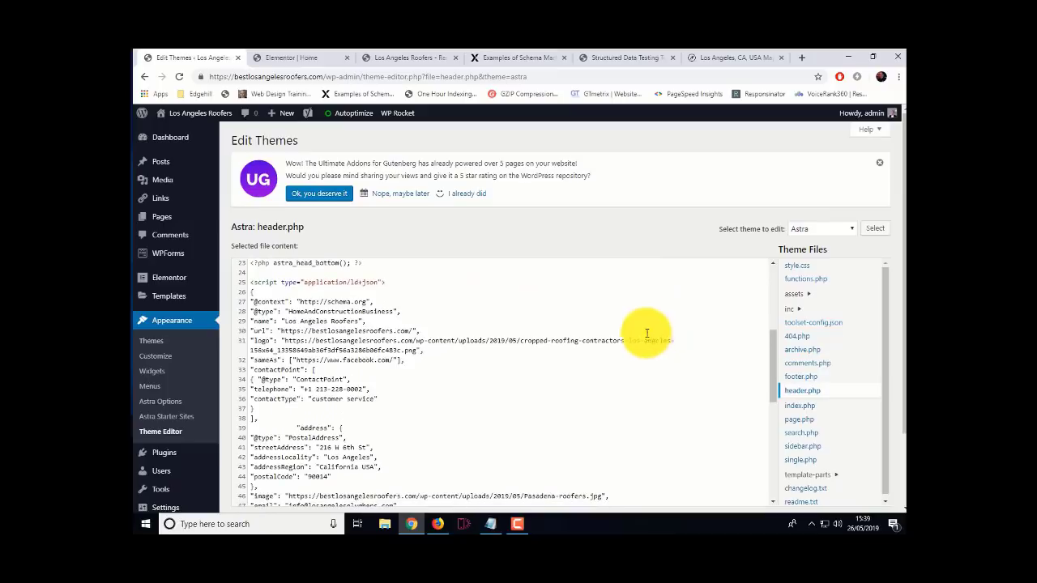
pyautogui.scroll(-2, 891, 290)
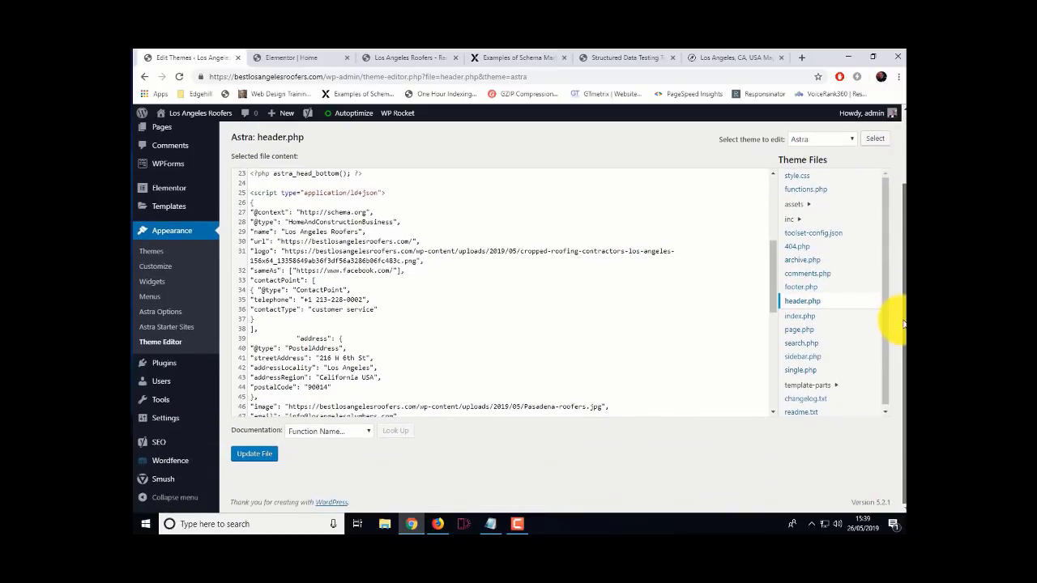
pyautogui.scroll(-3, 473, 341)
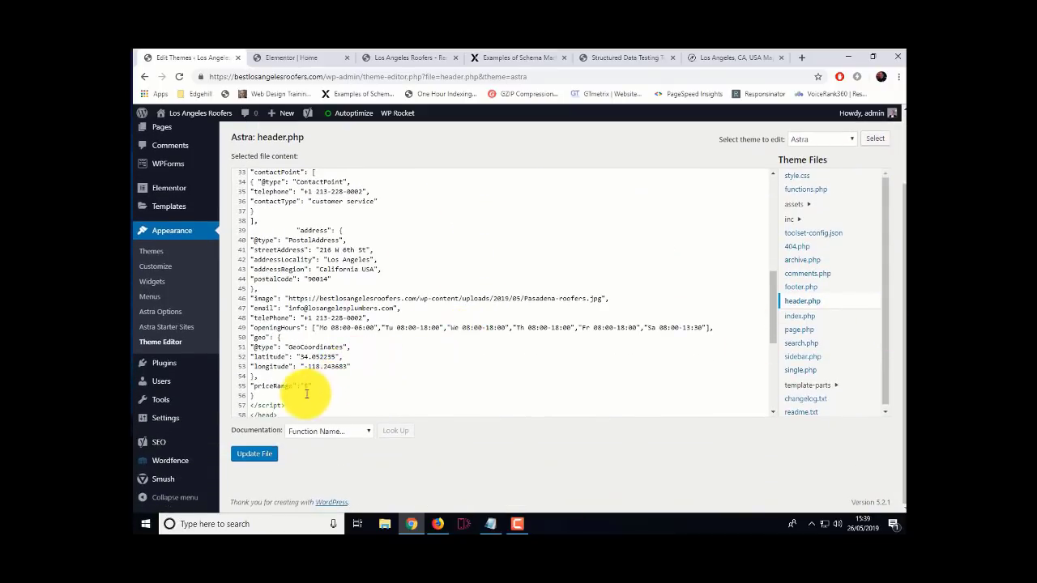
pyautogui.moveTo(287, 405); pyautogui.dragTo(247, 261)
pyautogui.scroll(3, 243, 289)
pyautogui.scroll(2, 249, 204)
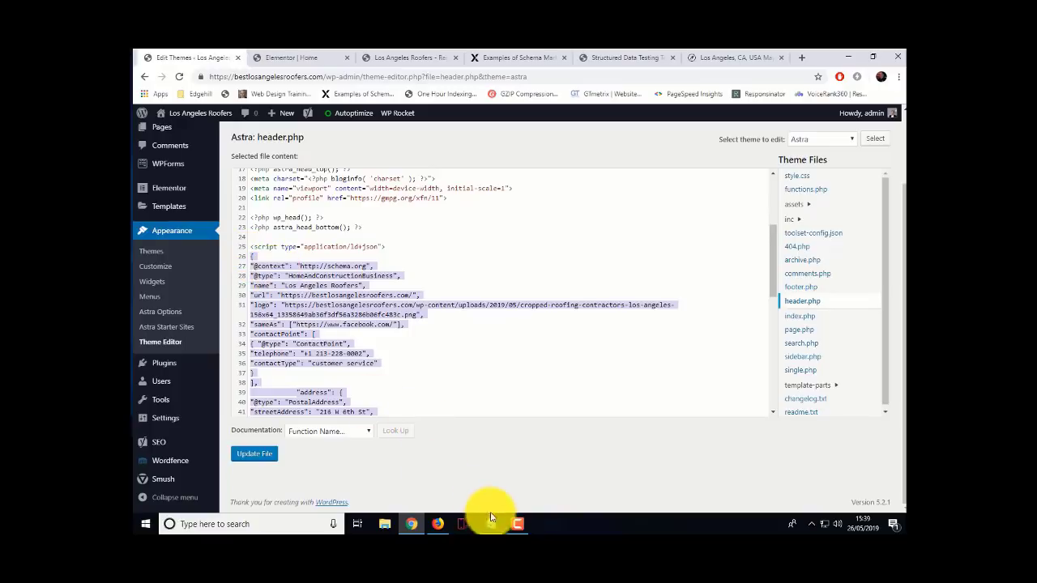
pyautogui.click(723, 58)
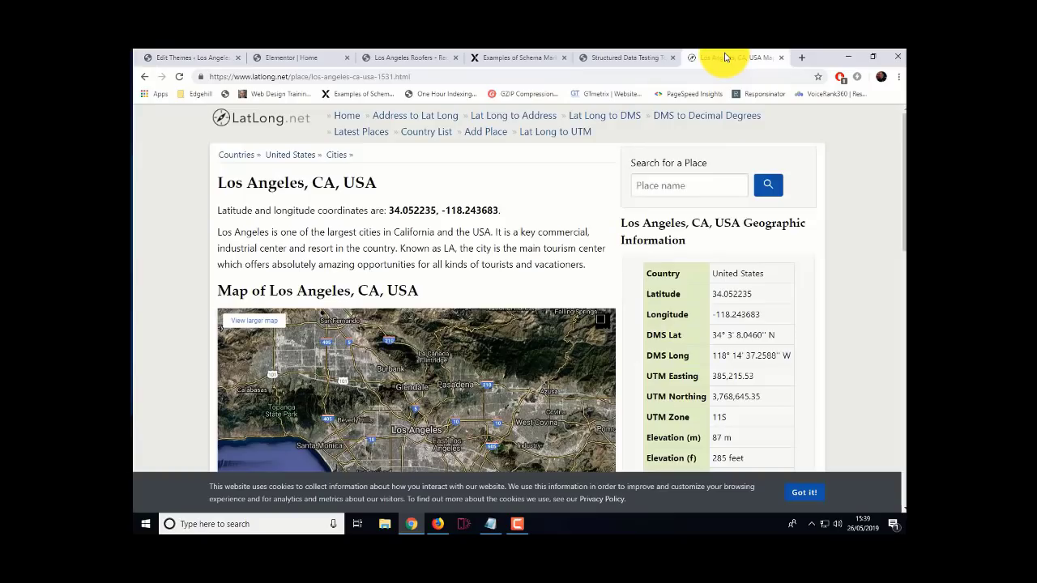
pyautogui.click(633, 57)
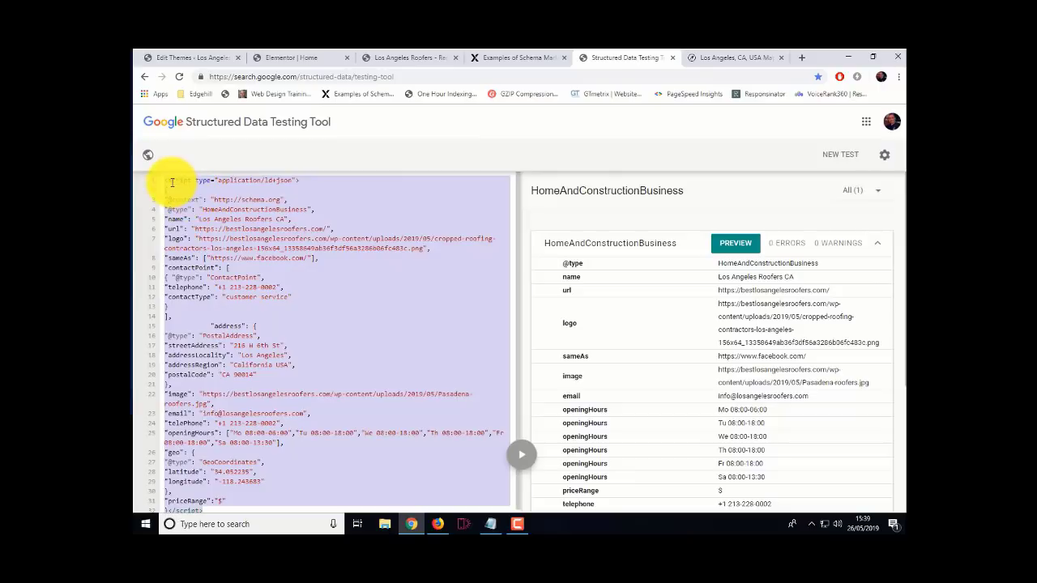
pyautogui.click(518, 58)
pyautogui.click(180, 58)
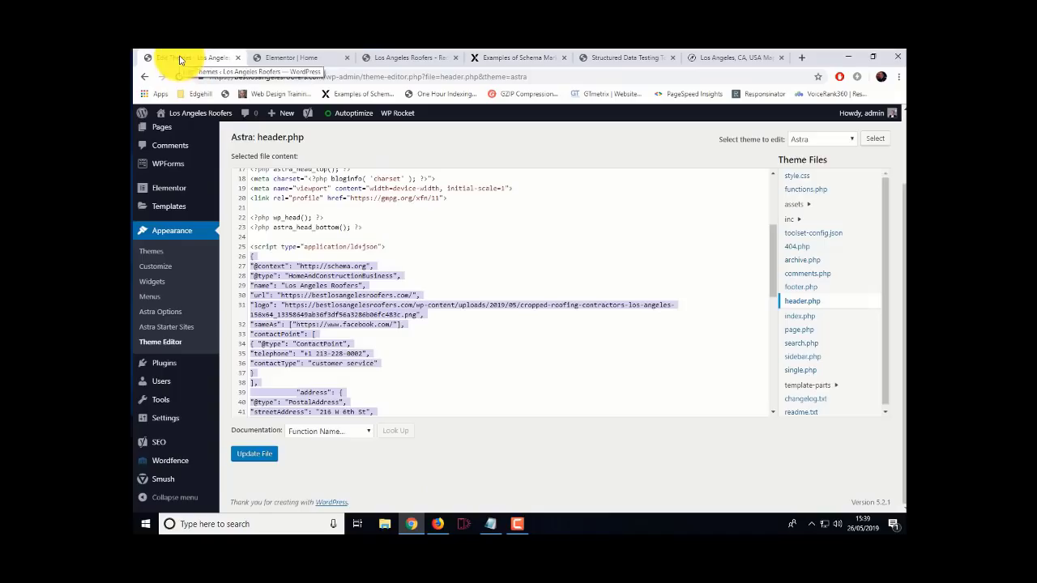
# Delete the old schema script from header.php, including both script tags and the leftover empty line above the closing head tag
pyautogui.tripleClick(249, 245)
pyautogui.hotkey('shift', 'Left')
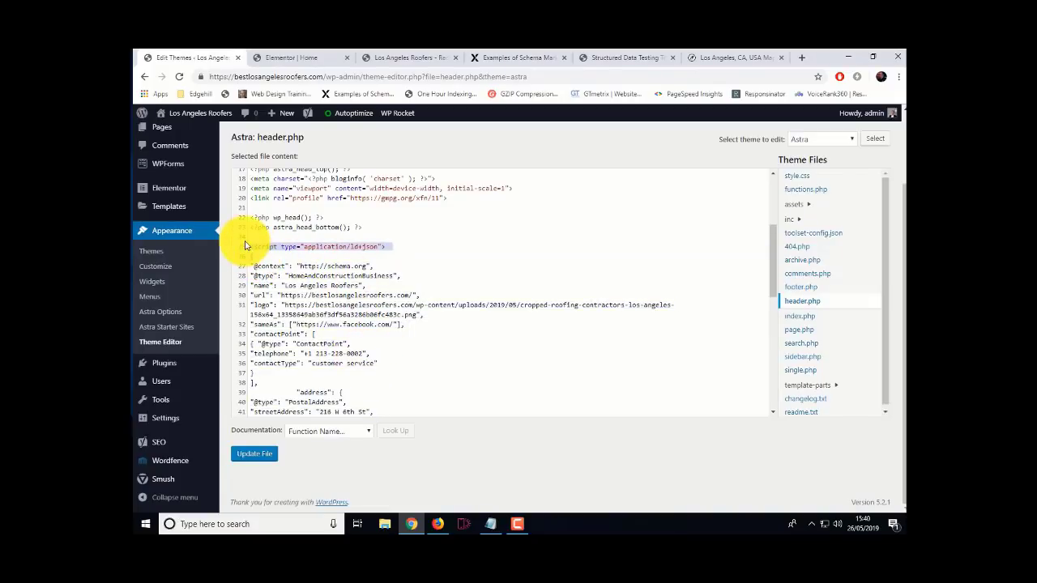
pyautogui.moveTo(250, 246); pyautogui.dragTo(297, 351)
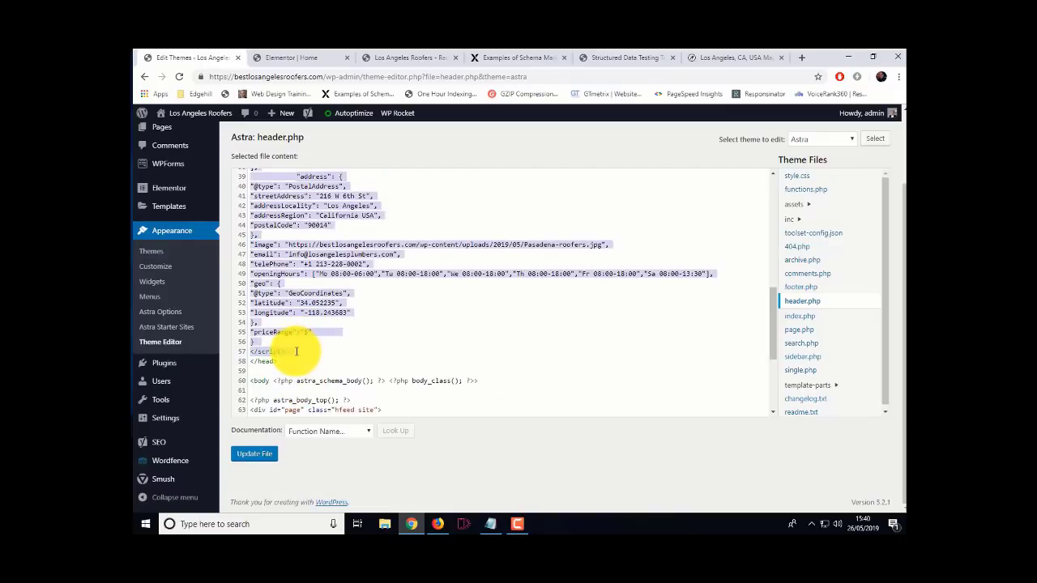
pyautogui.press('Delete')
pyautogui.scroll(2, 396, 301)
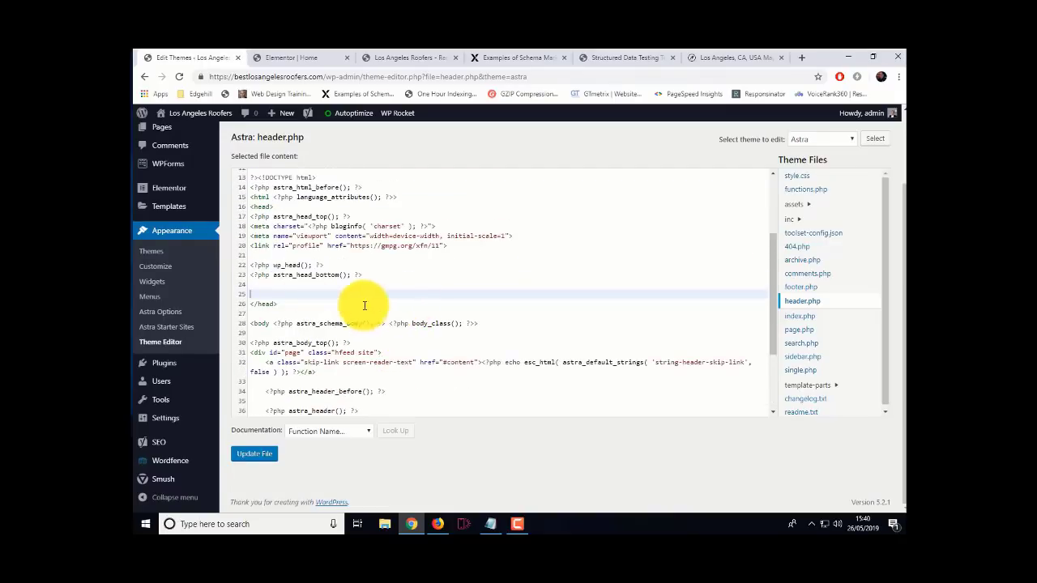
pyautogui.press('Delete')
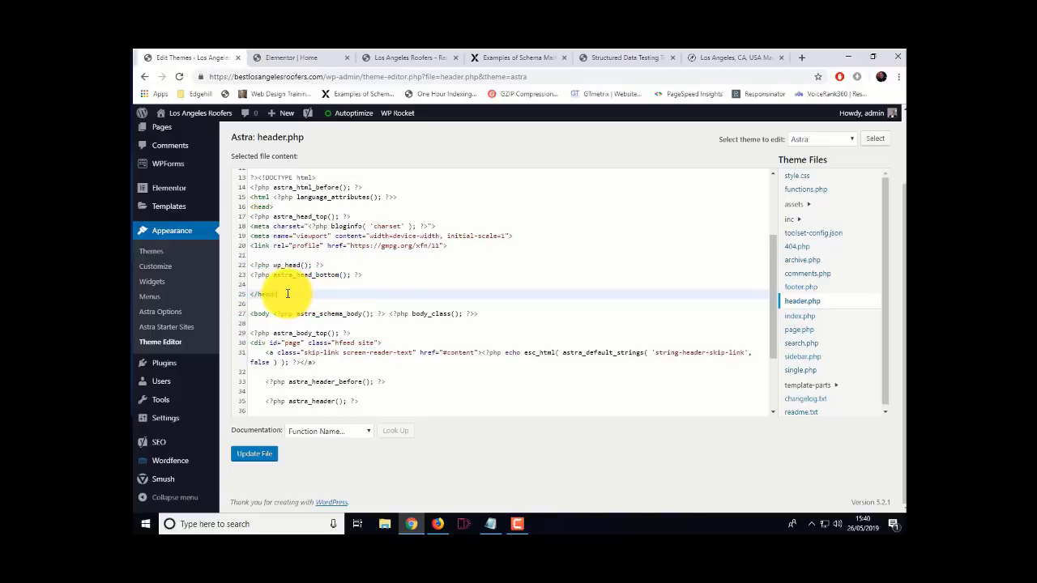
# Highlight the opening and closing head tags in header.php to locate where the head section starts and ends
pyautogui.moveTo(287, 293); pyautogui.dragTo(251, 293)
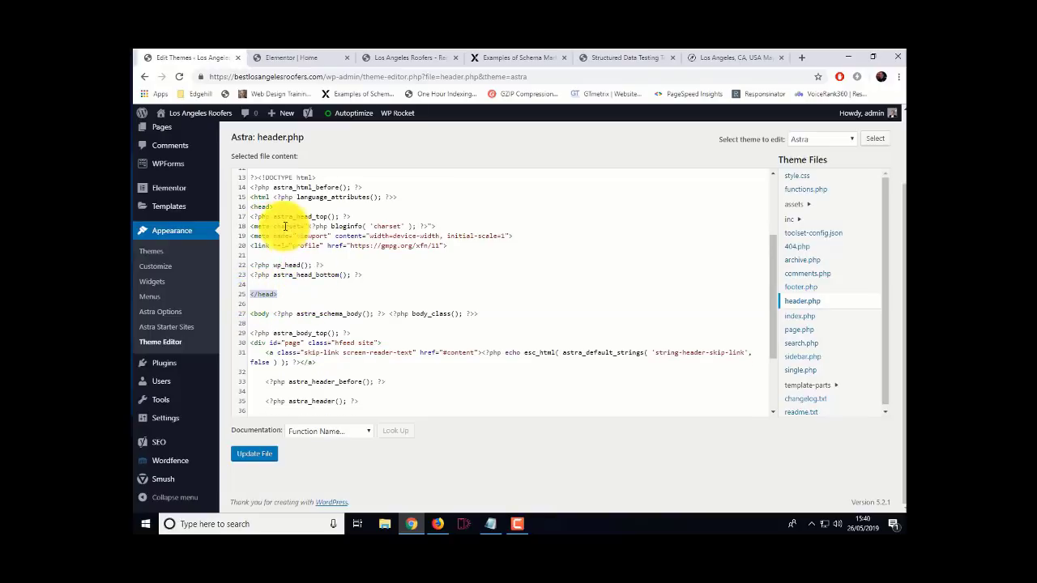
pyautogui.click(253, 207)
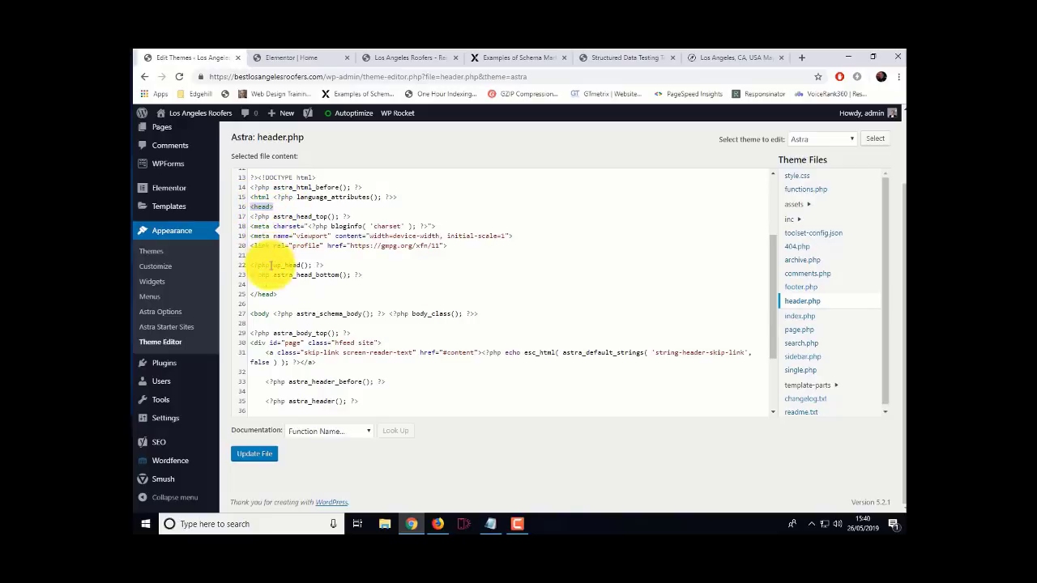
pyautogui.click(257, 296)
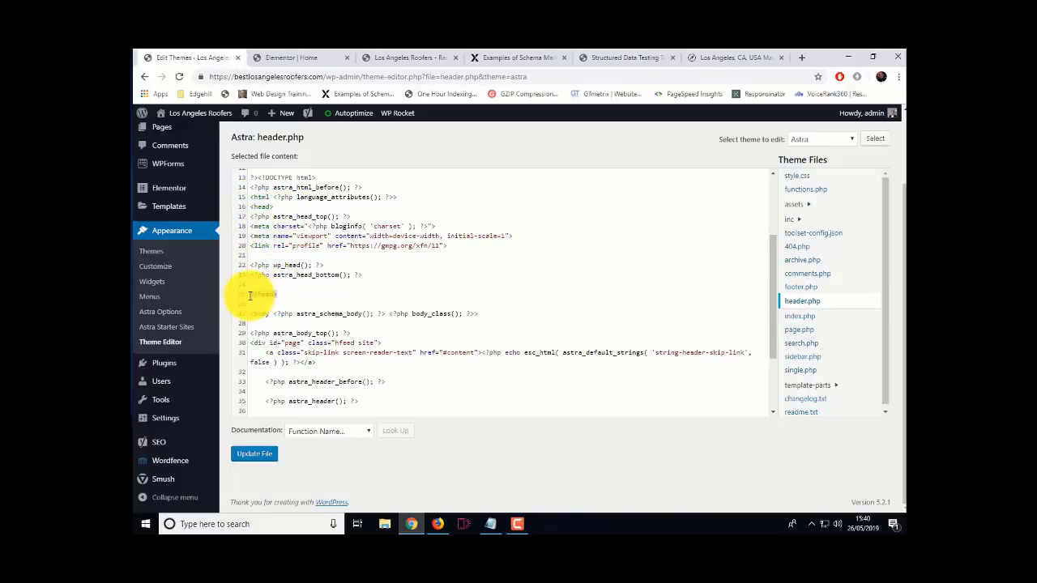
pyautogui.moveTo(255, 295); pyautogui.dragTo(298, 294)
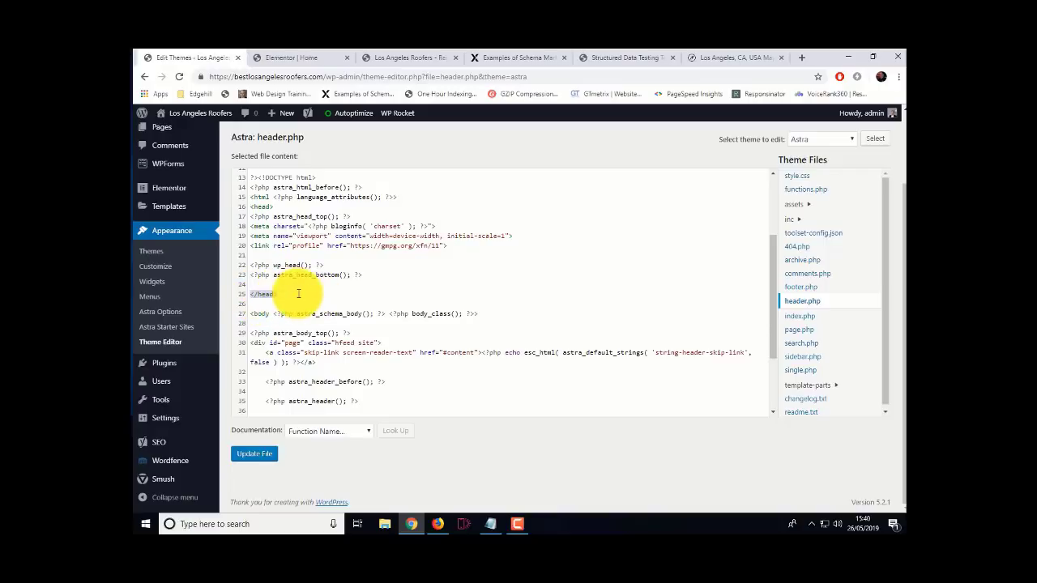
# Insert blank lines before the closing head tag in header.php, paste the copied schema script there and review the pasted code
pyautogui.click(252, 283)
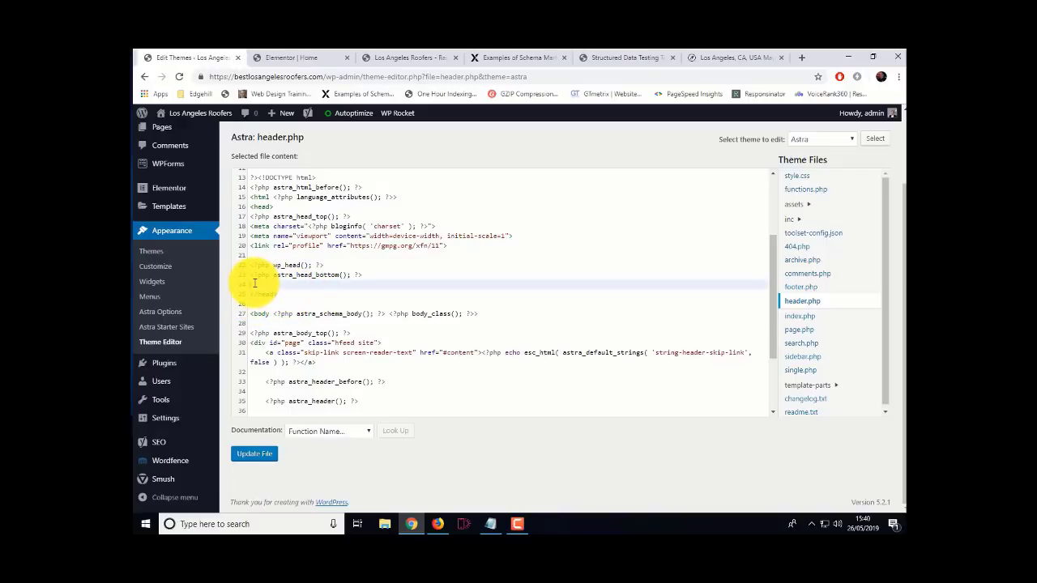
pyautogui.press('Return')
pyautogui.press('Return')
pyautogui.press('Return')
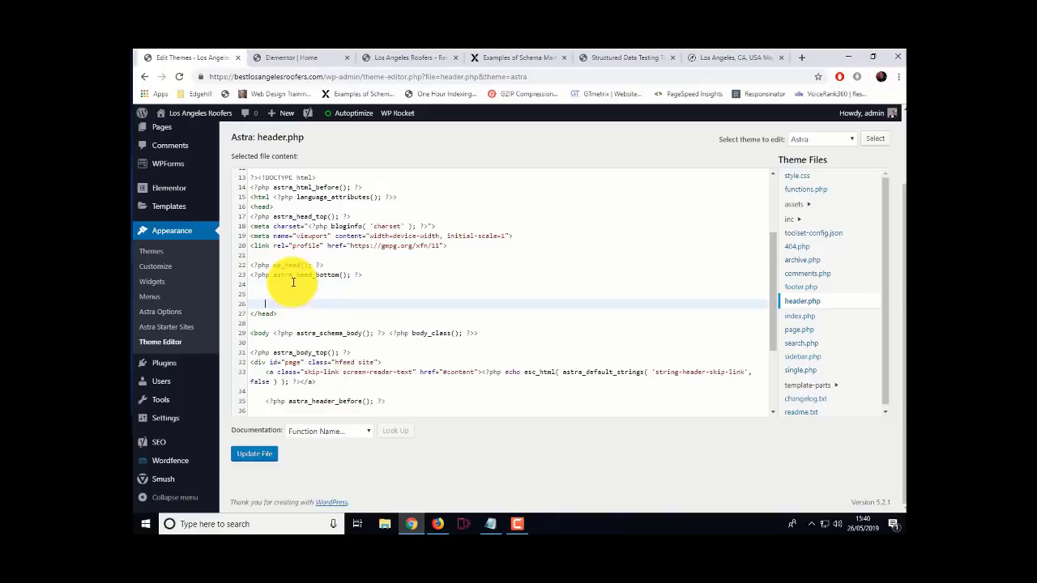
pyautogui.click(250, 295)
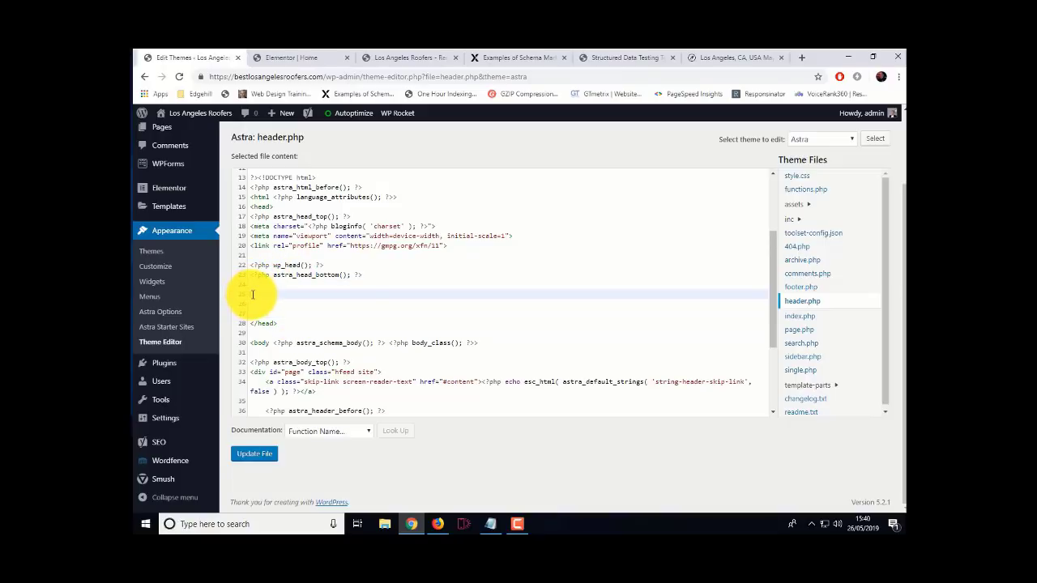
pyautogui.rightClick(252, 295)
pyautogui.click(283, 377)
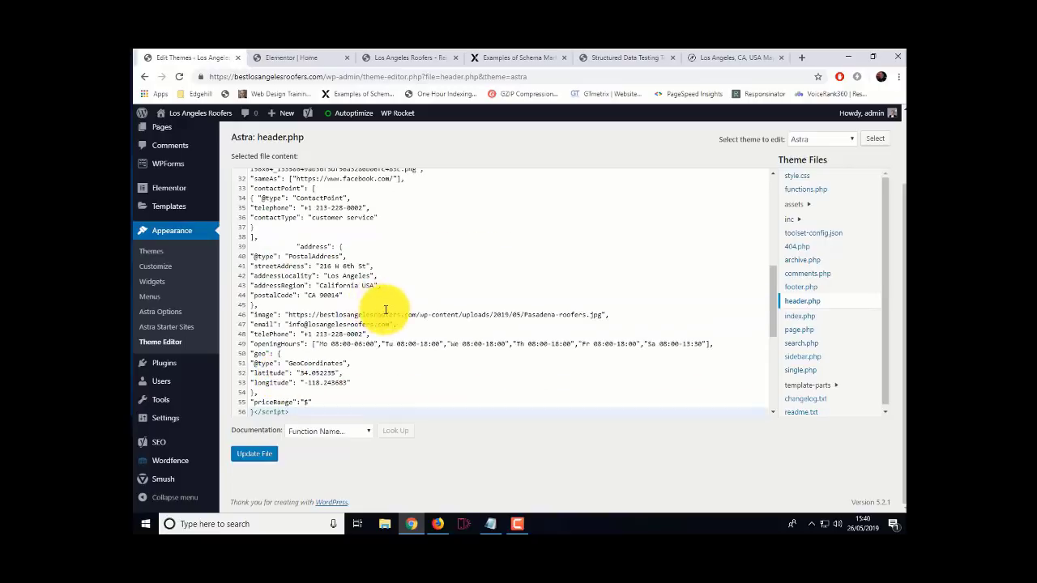
pyautogui.scroll(5, 380, 308)
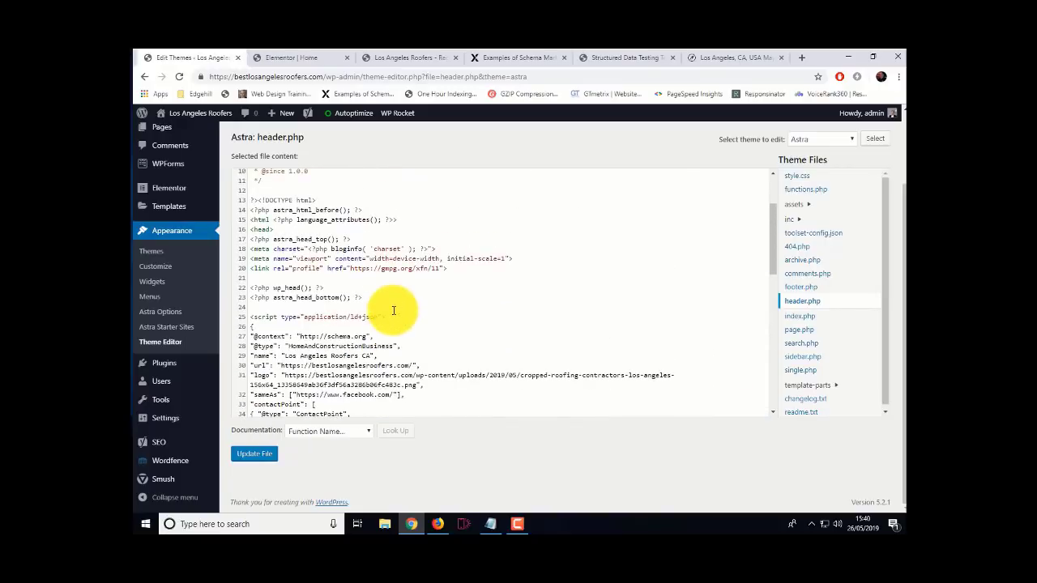
pyautogui.scroll(-8, 393, 310)
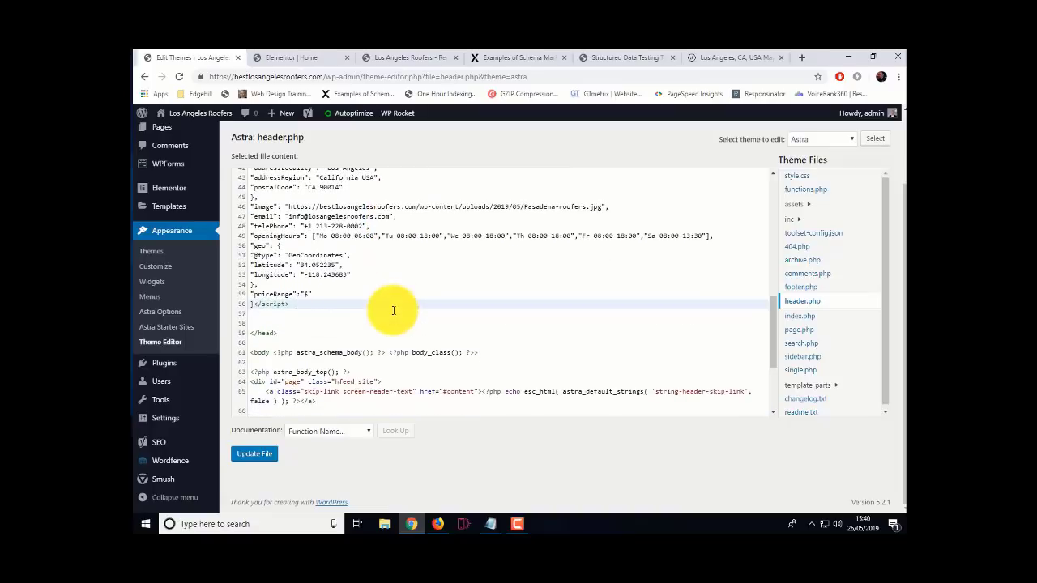
# Move the closing script tag of the pasted schema onto its own line, without indentation, below the final brace in header.php
pyautogui.scroll(-1, 394, 310)
pyautogui.moveTo(308, 251); pyautogui.dragTo(253, 250)
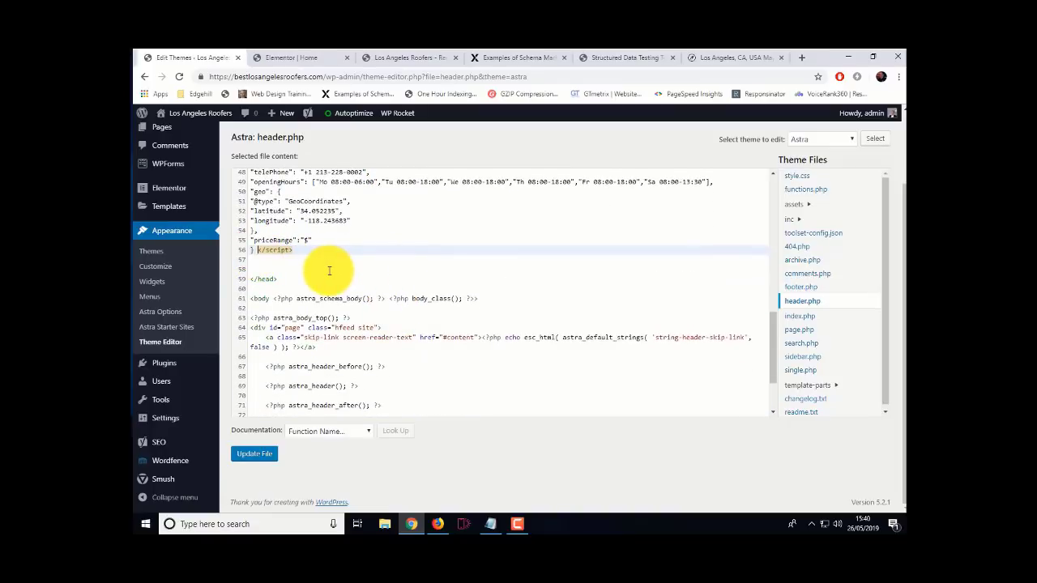
pyautogui.press('Return')
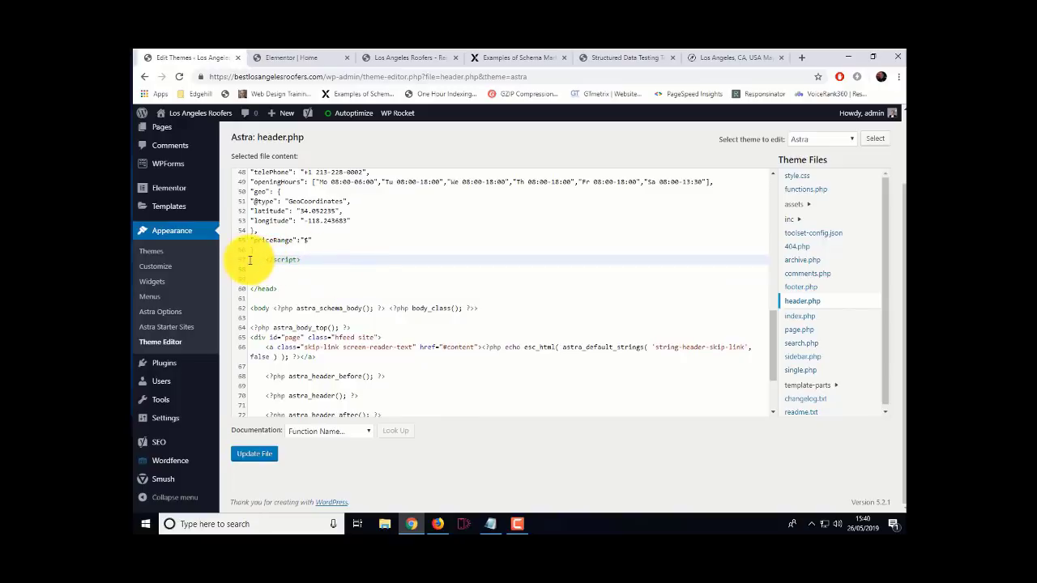
pyautogui.press('BackSpace')
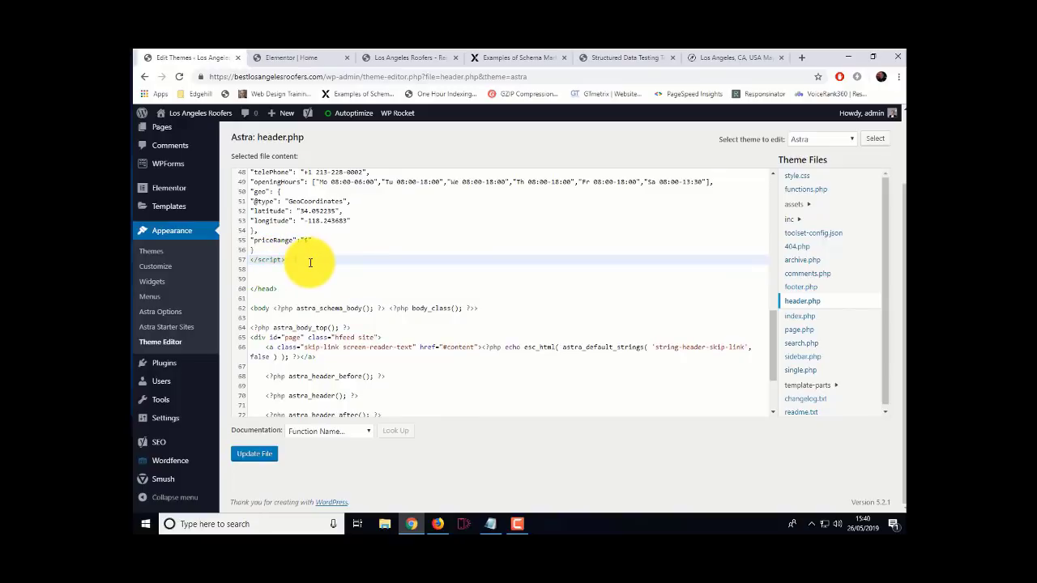
pyautogui.moveTo(251, 260); pyautogui.dragTo(291, 260)
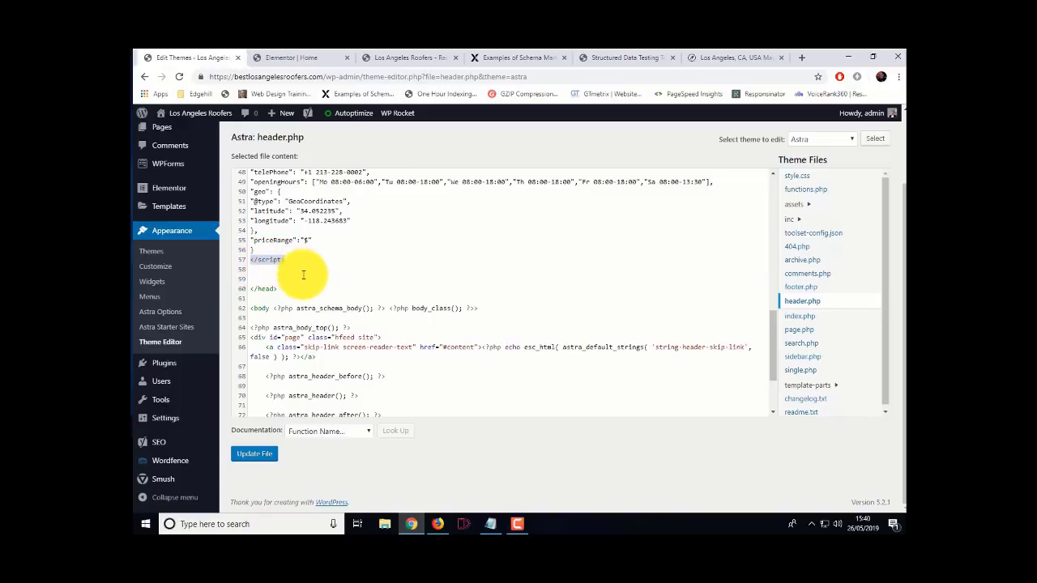
# Delete the two blank lines between the closing script and closing head tags, and save header.php
pyautogui.click(251, 272)
pyautogui.press('Delete')
pyautogui.press('Delete')
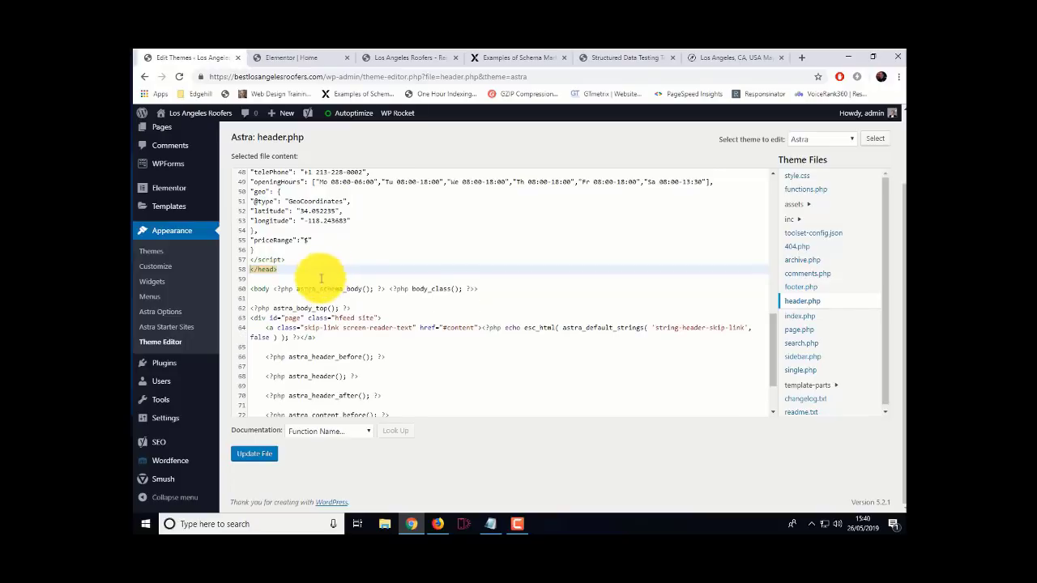
pyautogui.click(256, 457)
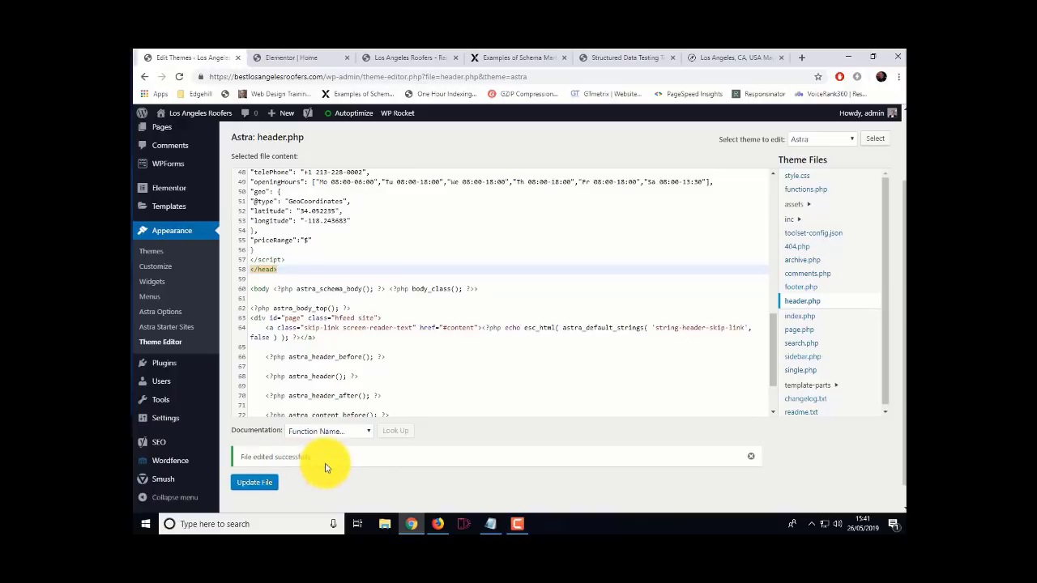
pyautogui.moveTo(309, 457); pyautogui.dragTo(239, 461)
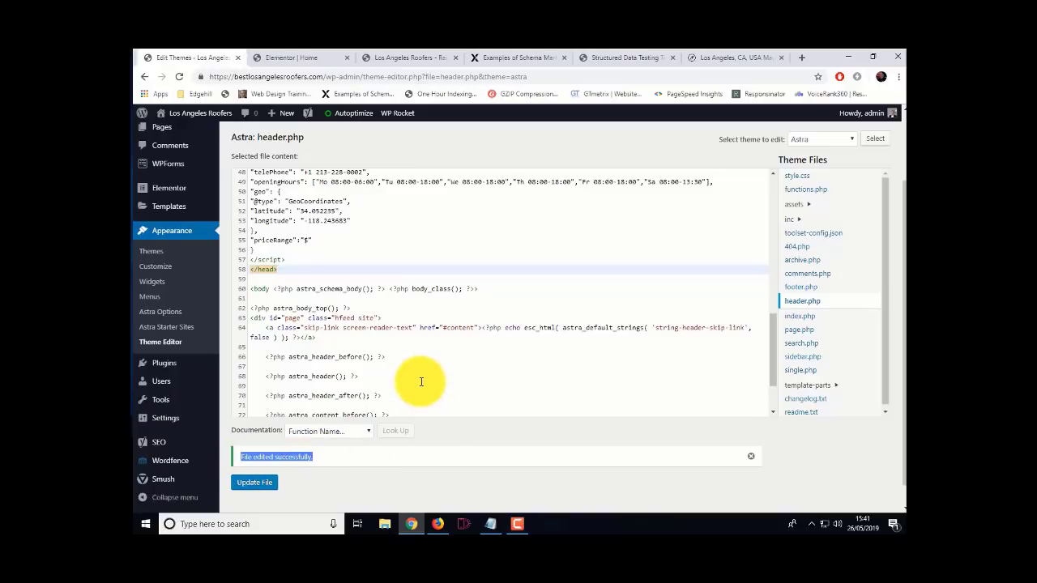
# Review the saved header.php from the opening head tag through the schema script to the closing head tag
pyautogui.scroll(5, 423, 378)
pyautogui.scroll(8, 421, 381)
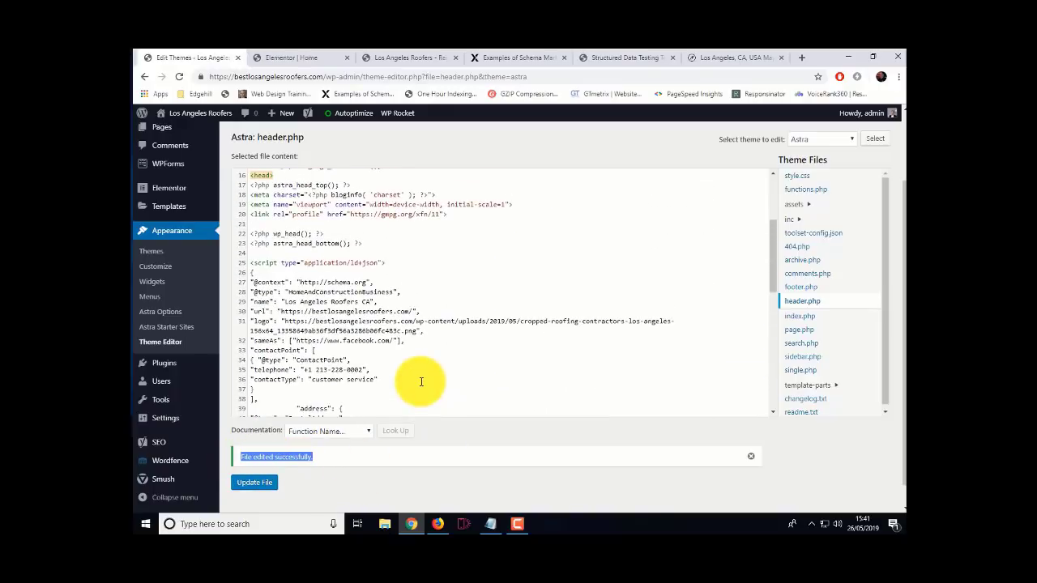
pyautogui.scroll(2, 421, 382)
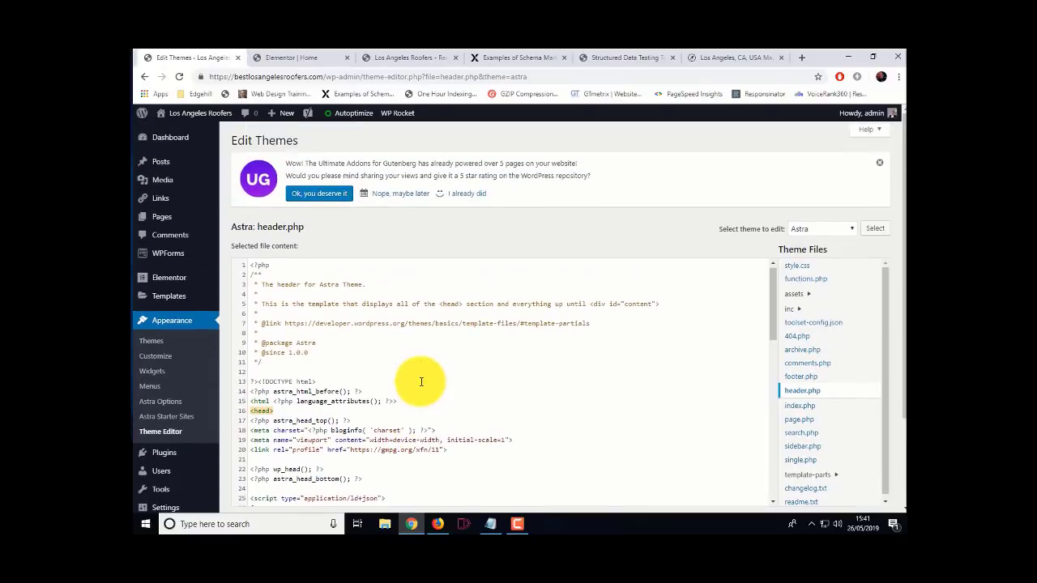
pyautogui.scroll(-3, 422, 381)
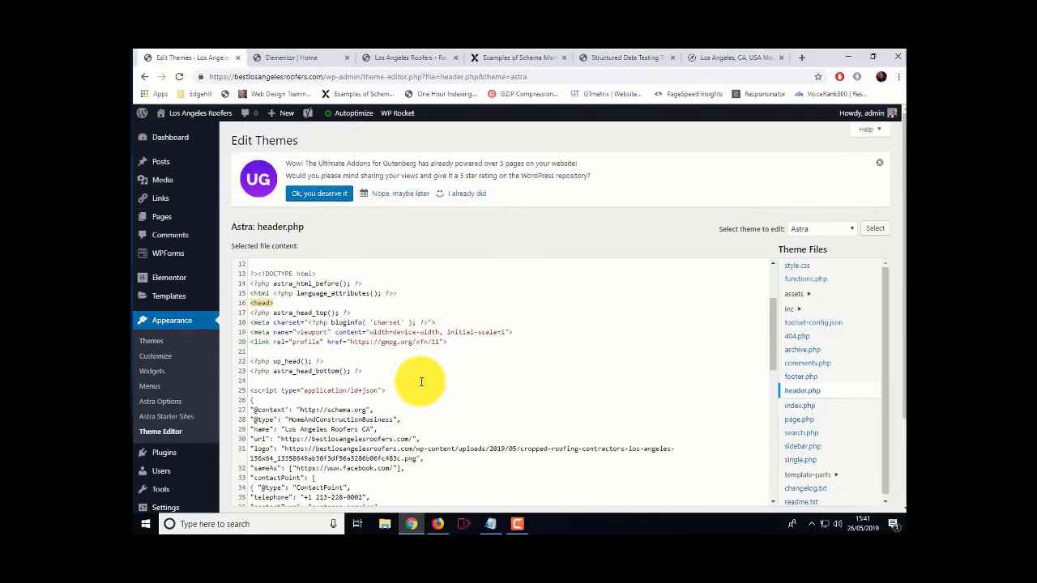
pyautogui.scroll(-10, 421, 381)
pyautogui.scroll(4, 421, 382)
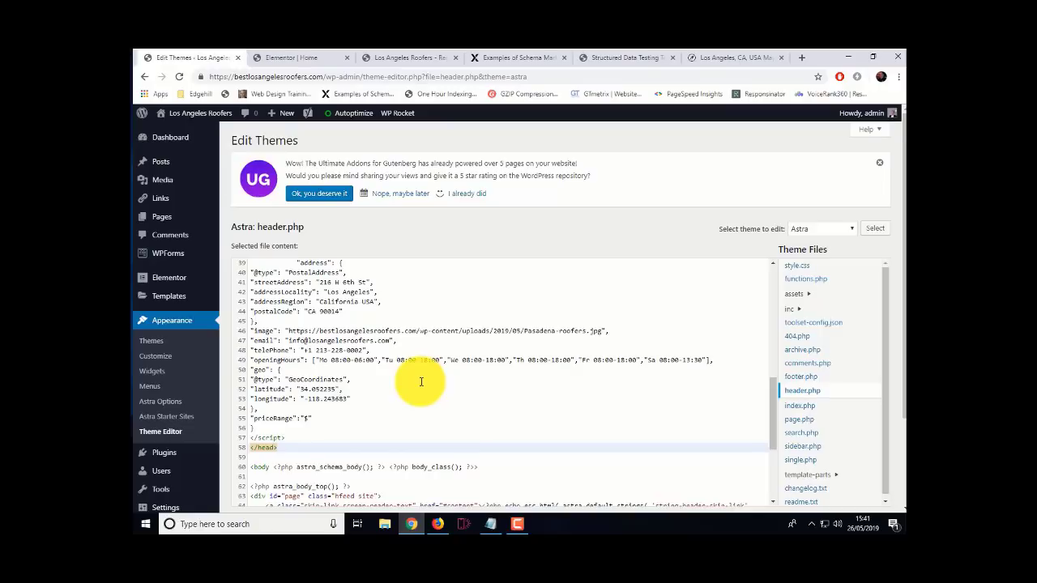
pyautogui.scroll(5, 420, 381)
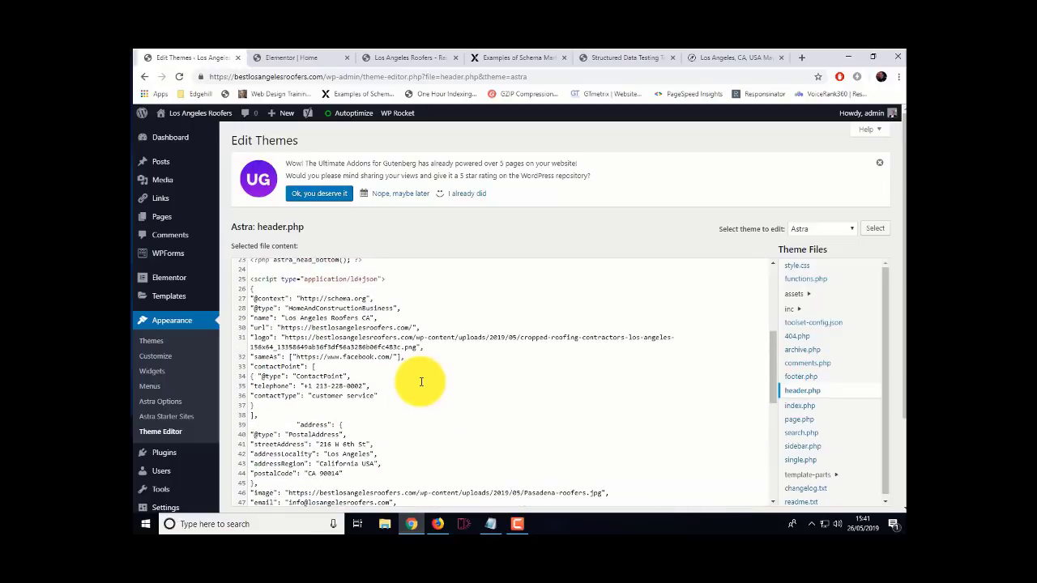
pyautogui.scroll(7, 420, 381)
pyautogui.scroll(-8, 421, 382)
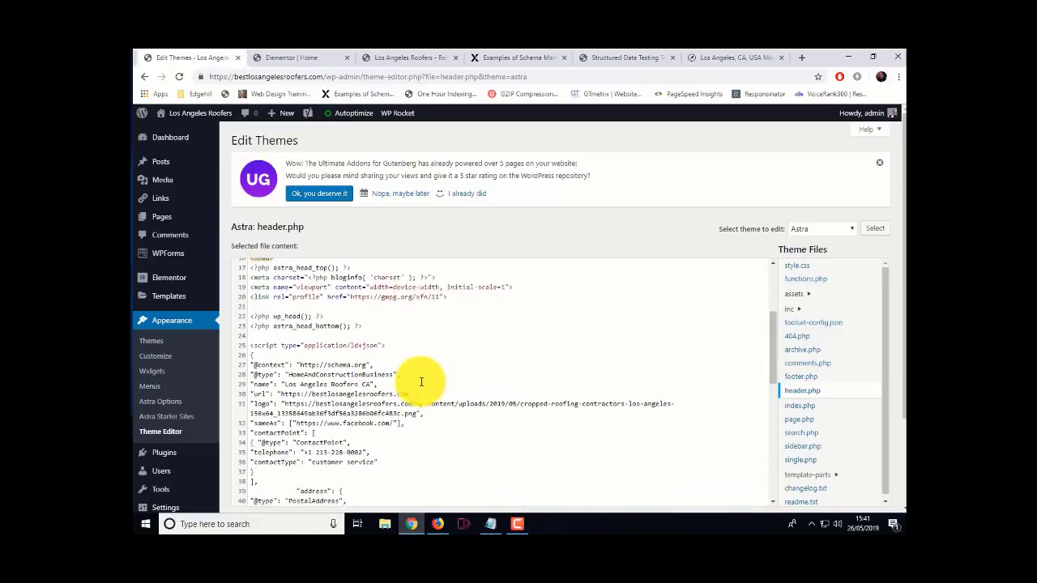
pyautogui.scroll(-8, 421, 381)
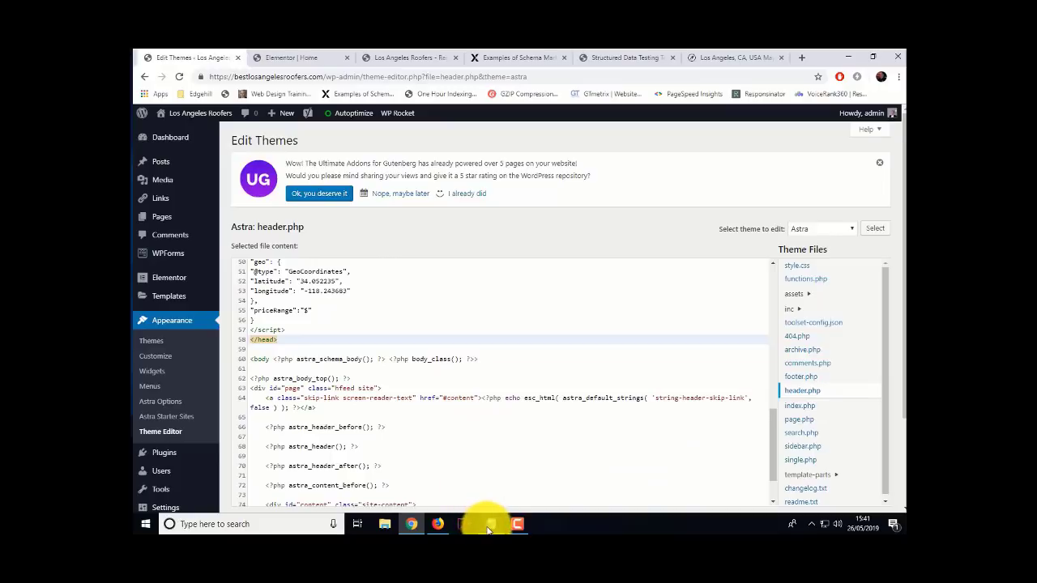
# Switch to the Structured Data Testing Tool and review its schema code and results alongside the Schema Template file in Notepad
pyautogui.click(624, 58)
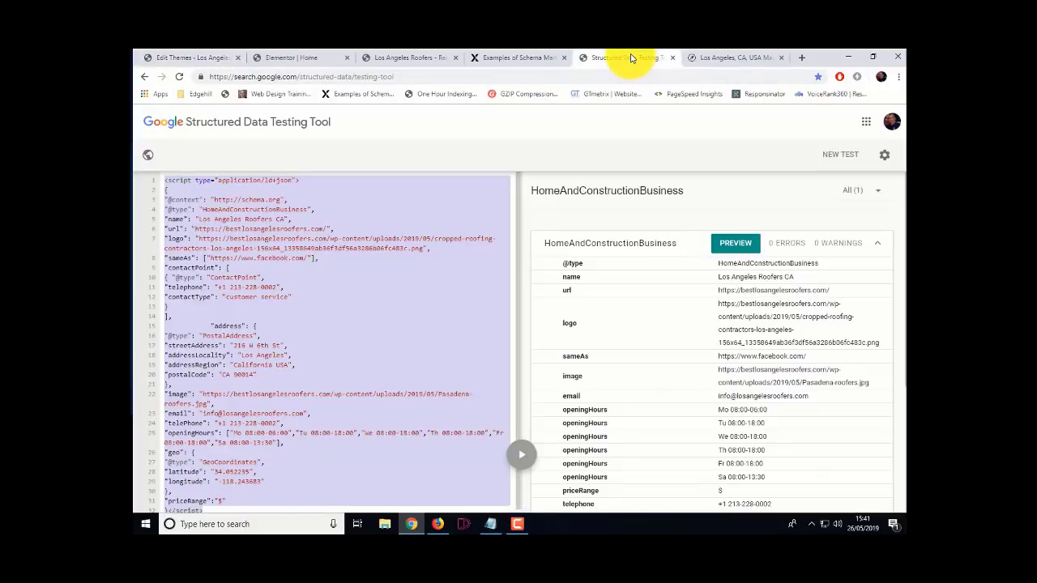
pyautogui.click(375, 310)
pyautogui.scroll(-1, 375, 310)
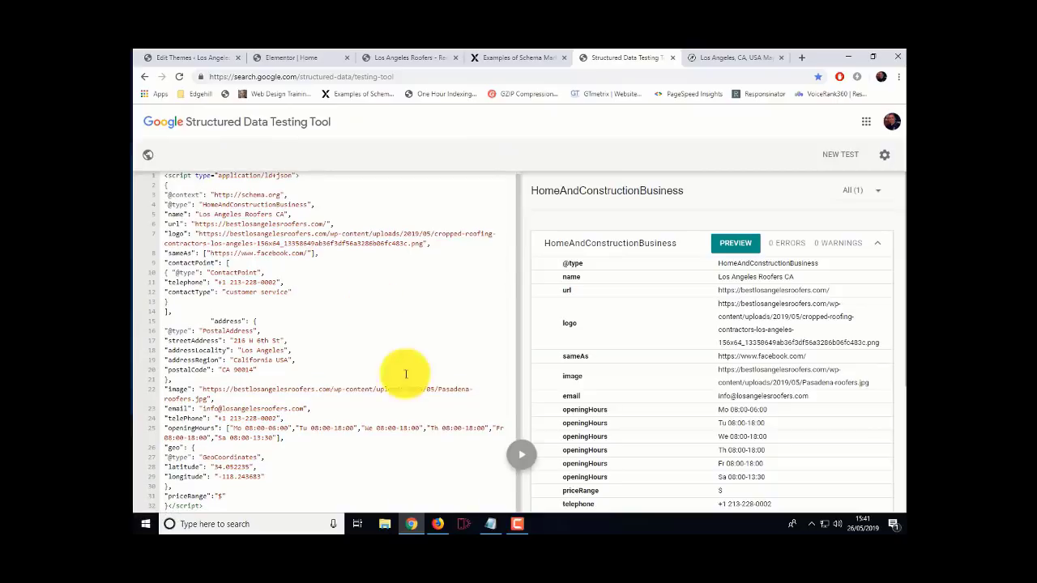
pyautogui.click(491, 525)
pyautogui.click(426, 423)
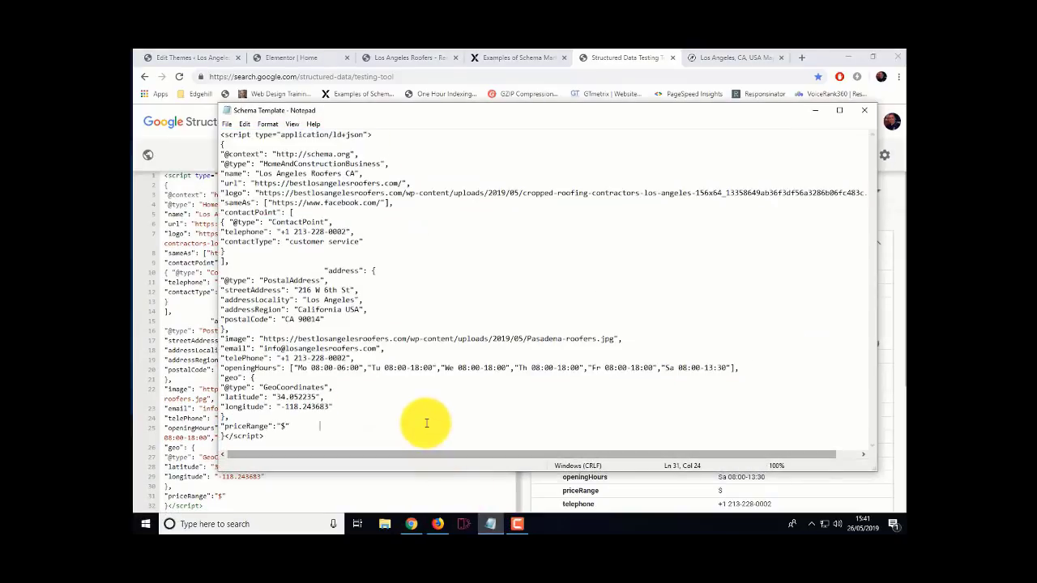
pyautogui.click(185, 311)
pyautogui.scroll(1, 401, 352)
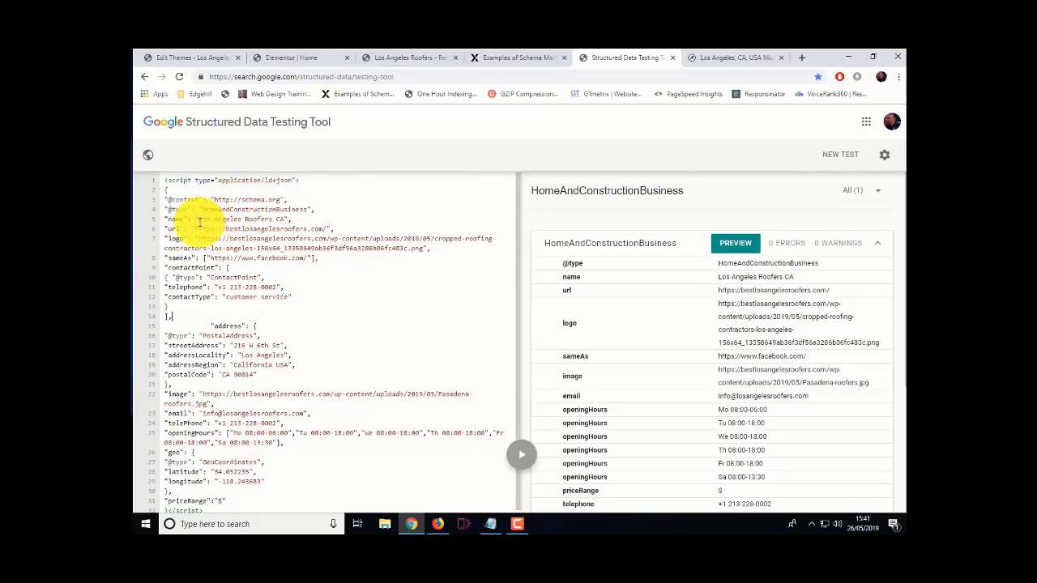
pyautogui.click(337, 319)
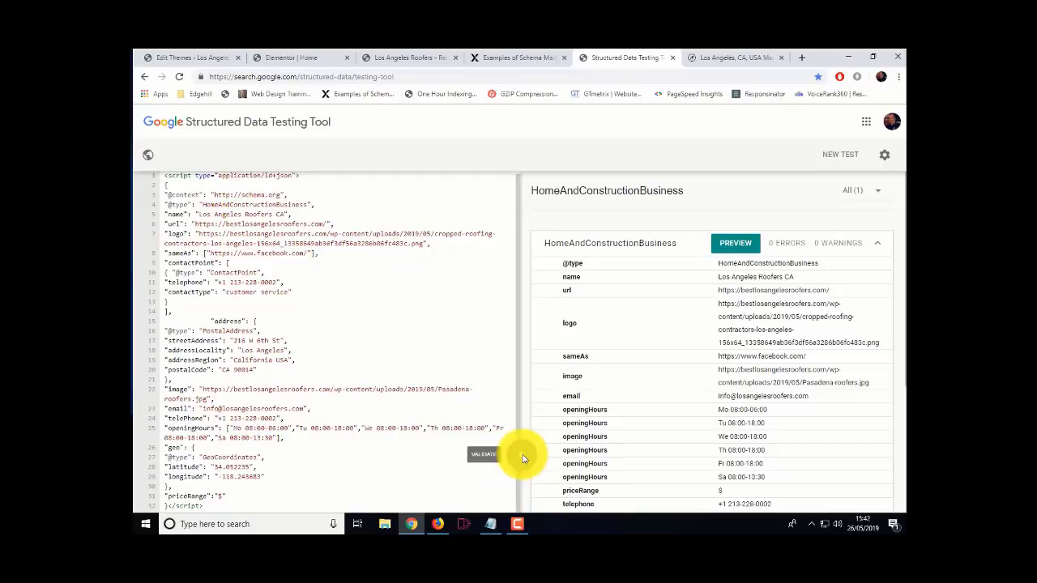
pyautogui.click(491, 524)
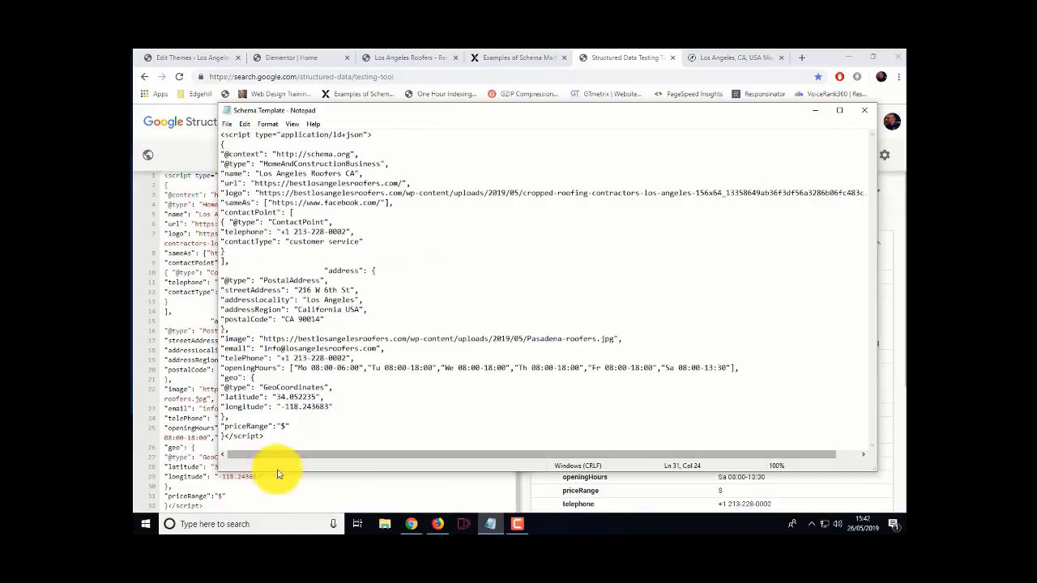
pyautogui.click(815, 117)
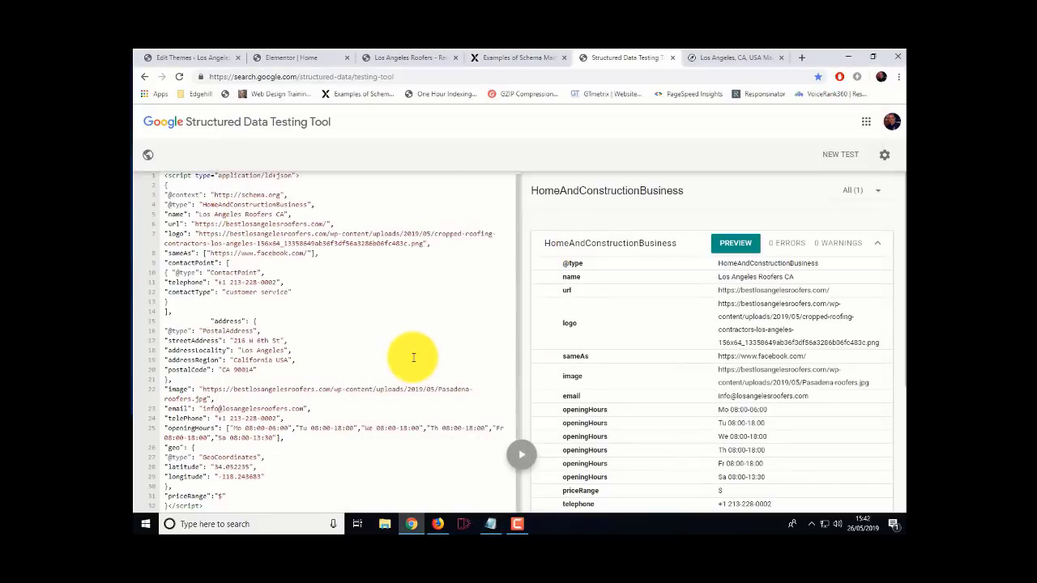
pyautogui.scroll(1, 413, 358)
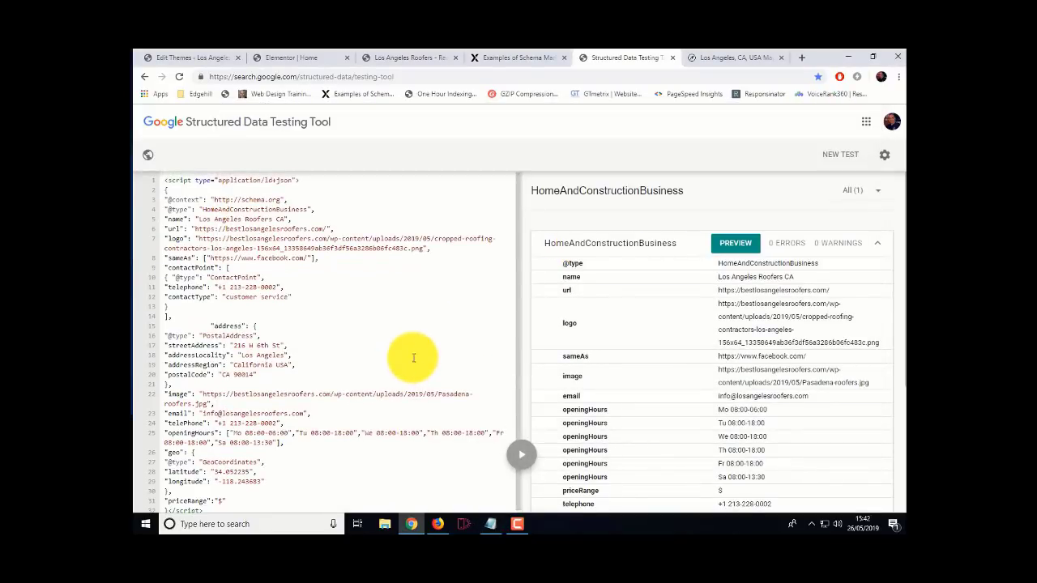